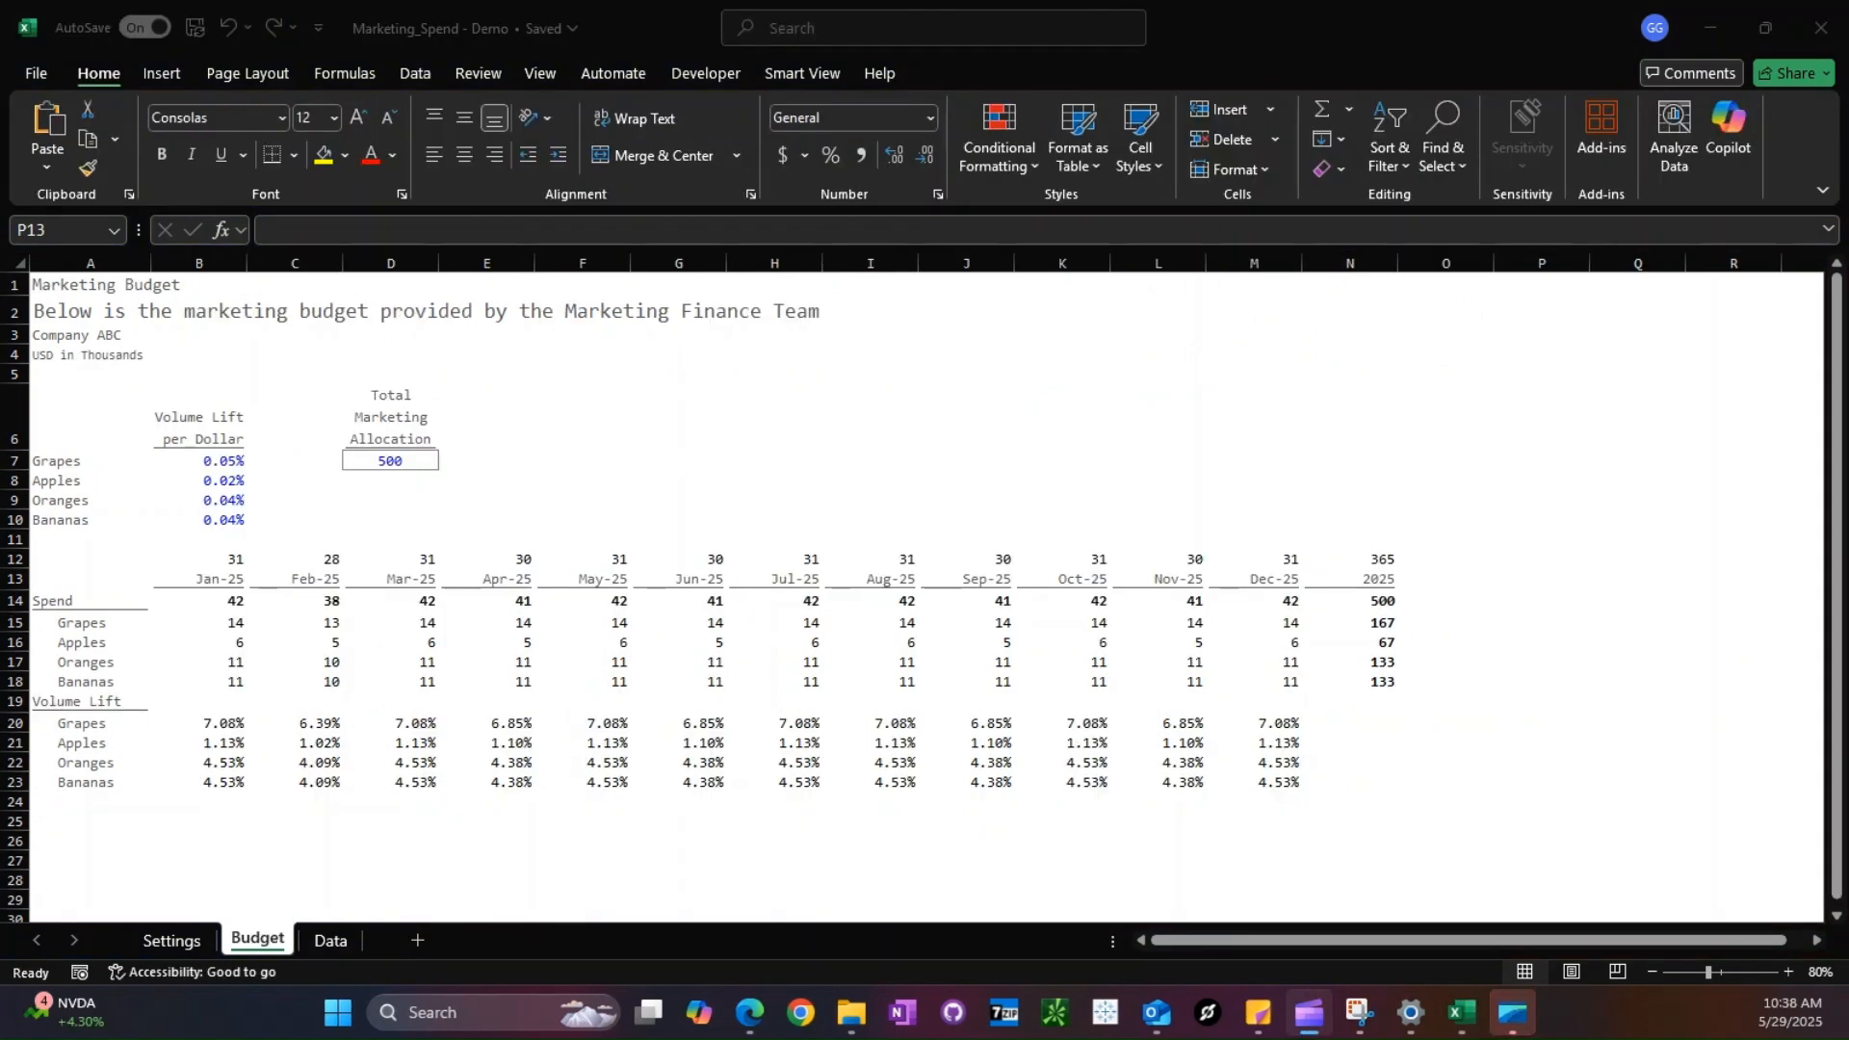
# - Review the Budget sheets of the Marketing_Spend, Demand_Plan and Sales_Budget workbooks
pyautogui.click(703, 854)
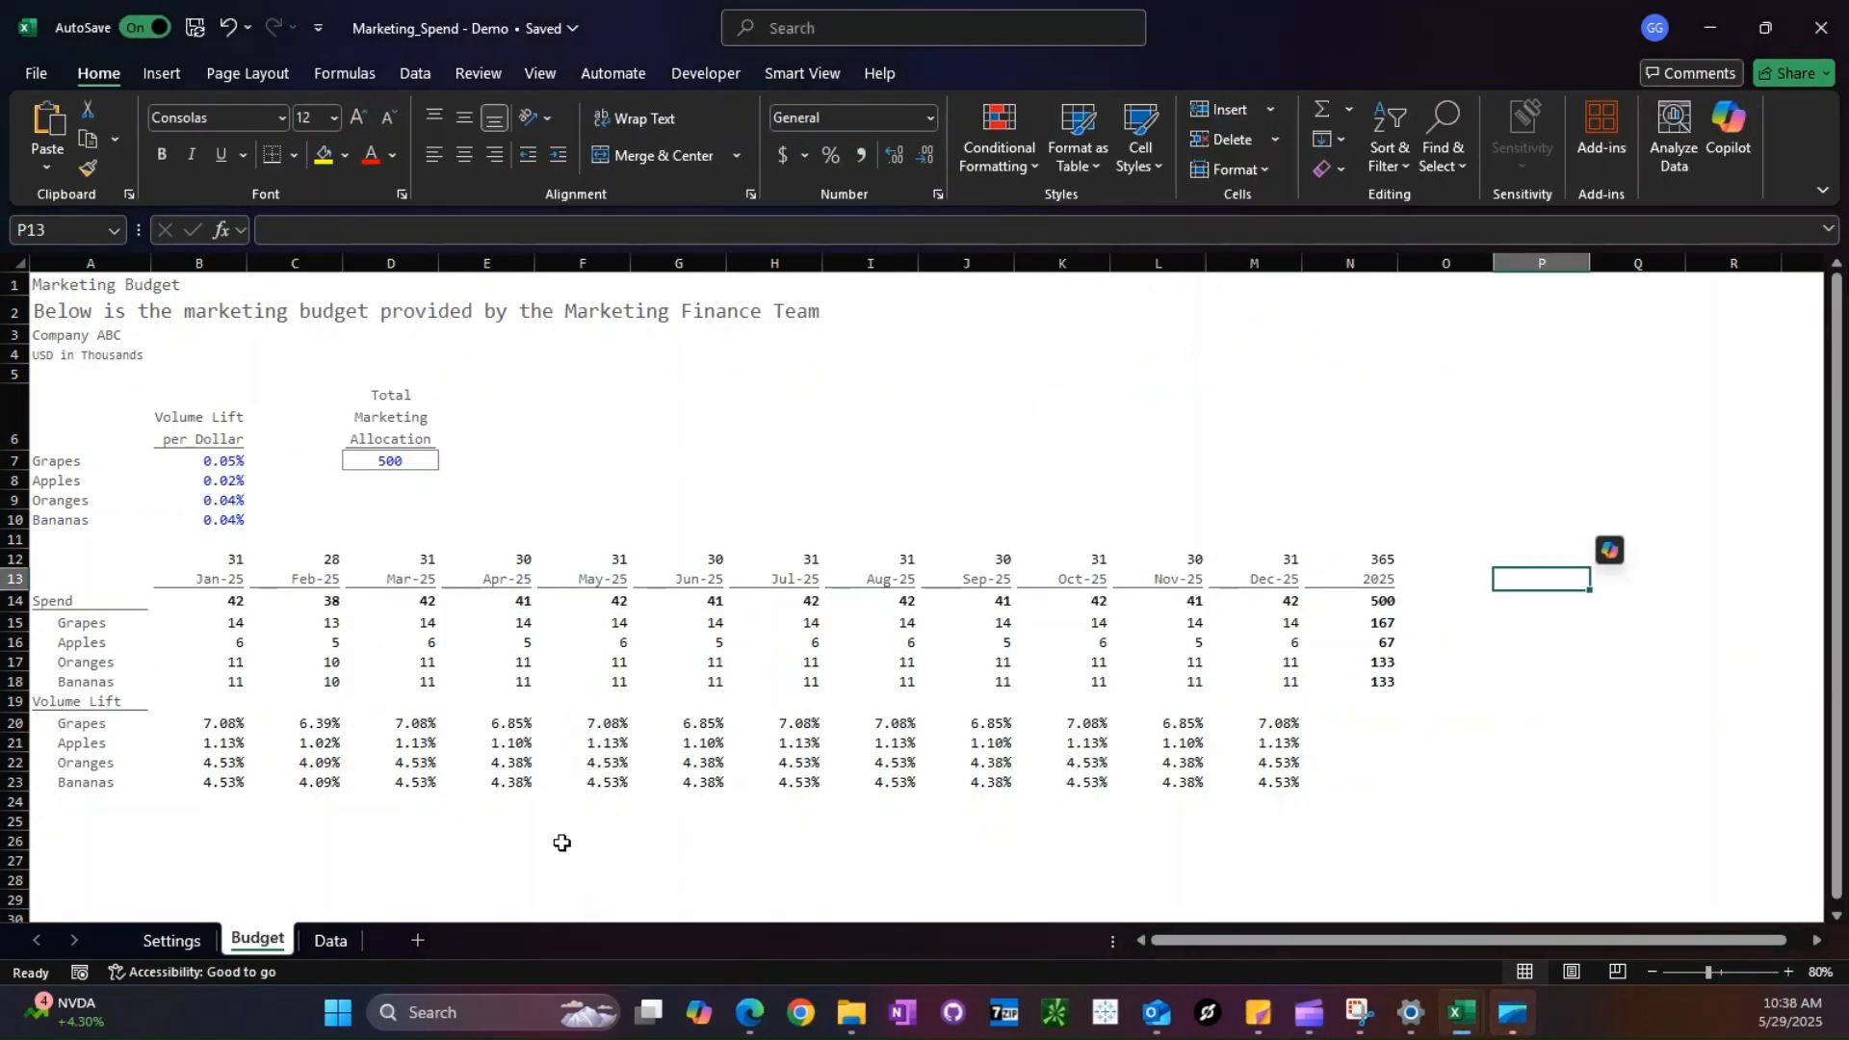
pyautogui.click(1473, 1024)
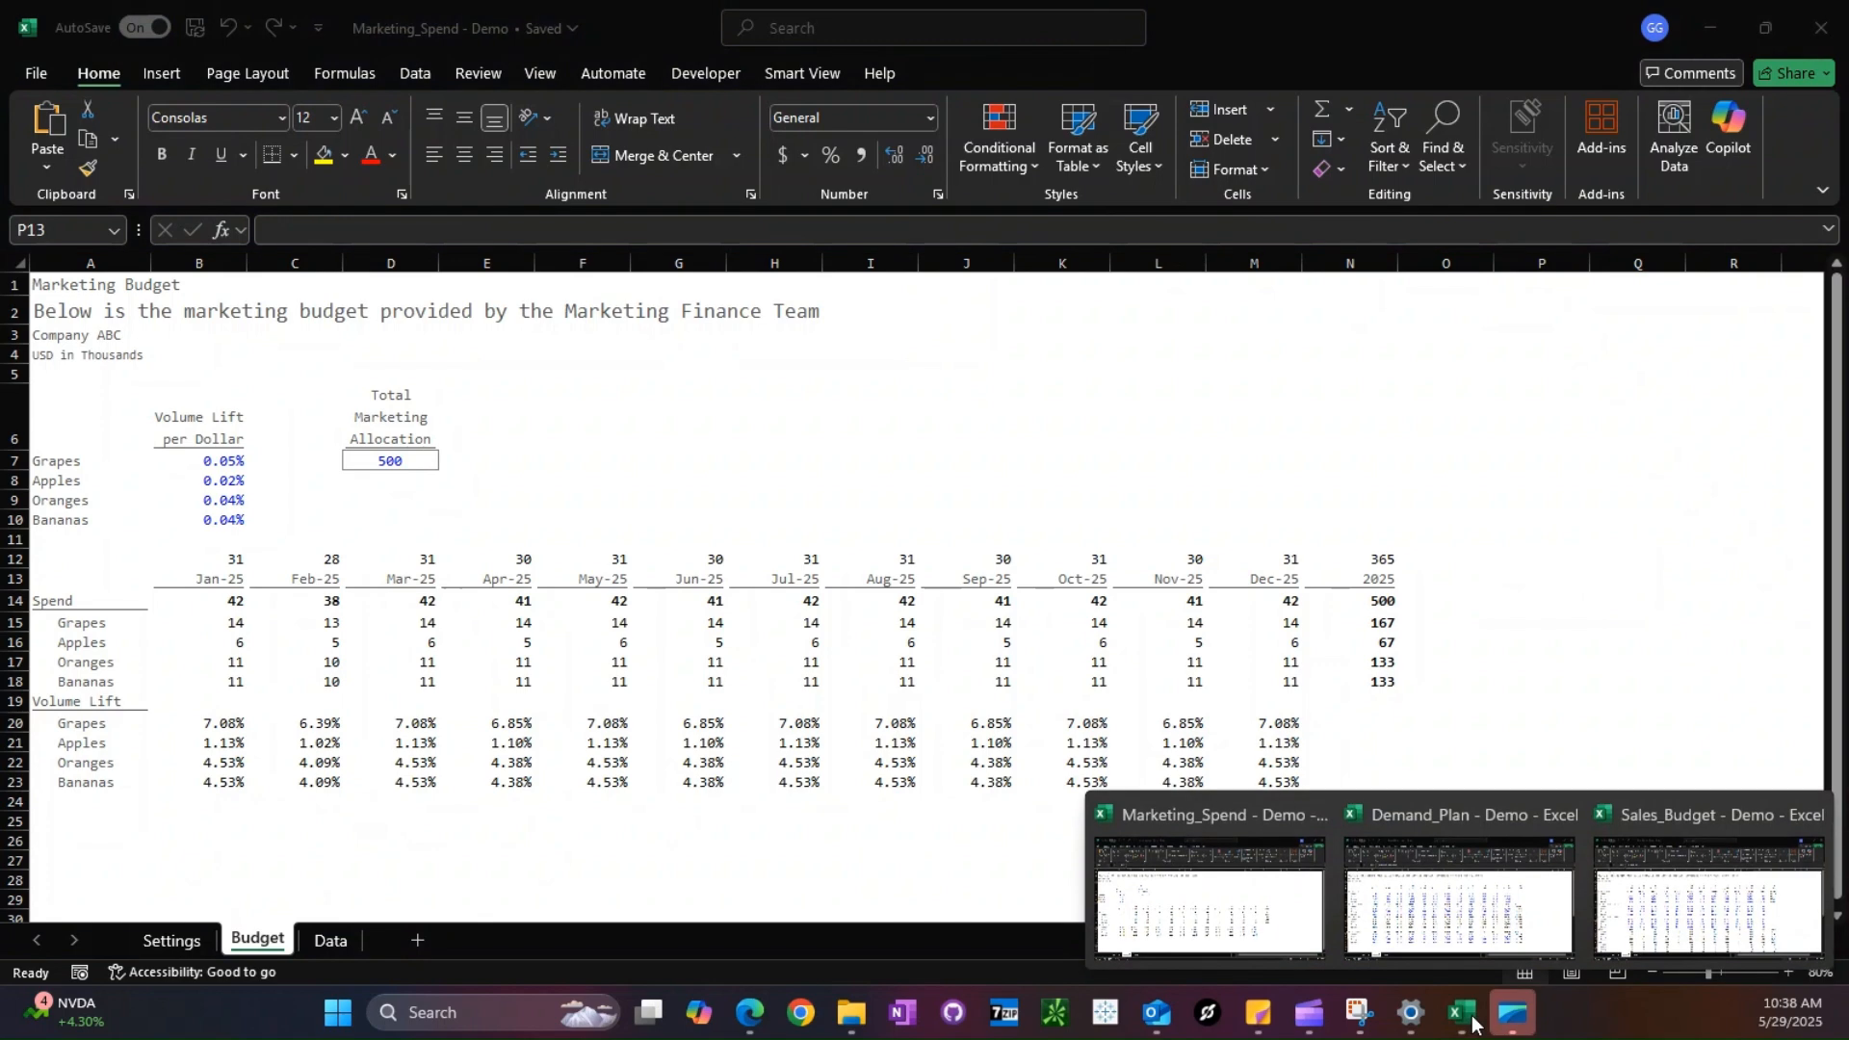
pyautogui.click(1459, 895)
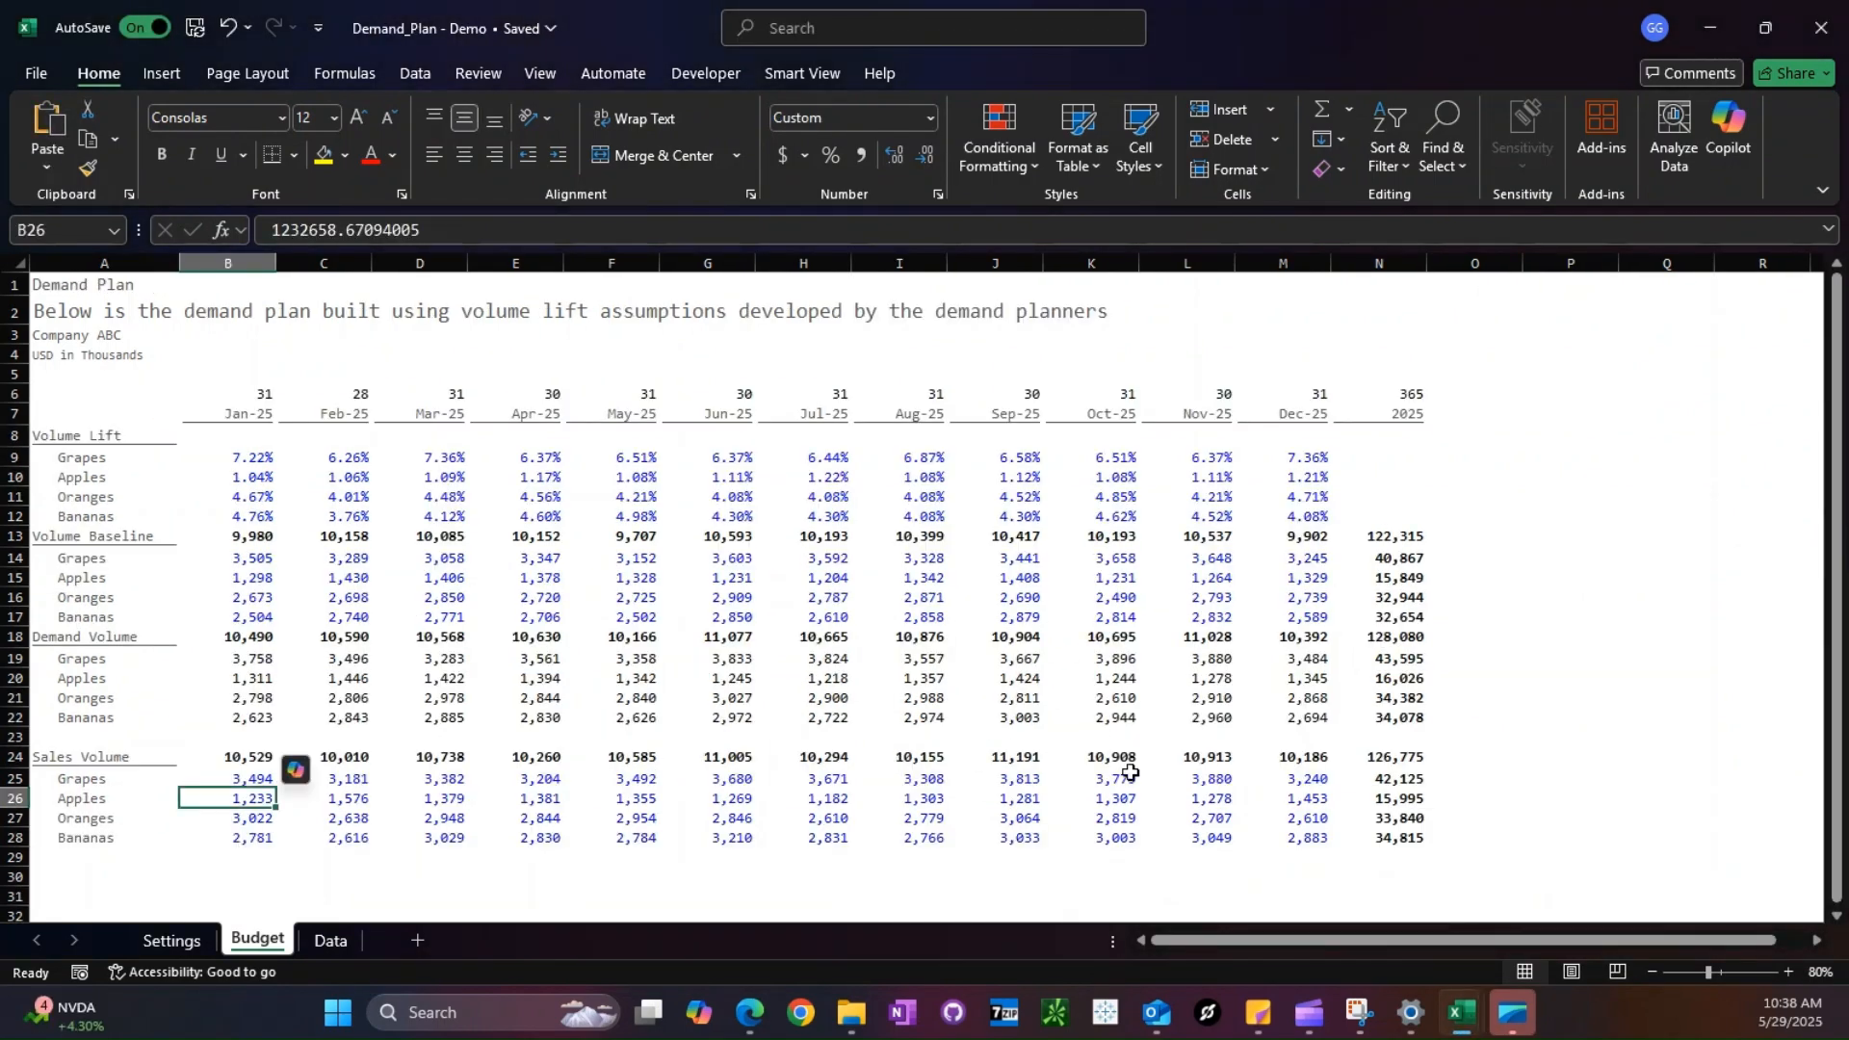
pyautogui.click(1459, 1011)
pyautogui.click(1692, 891)
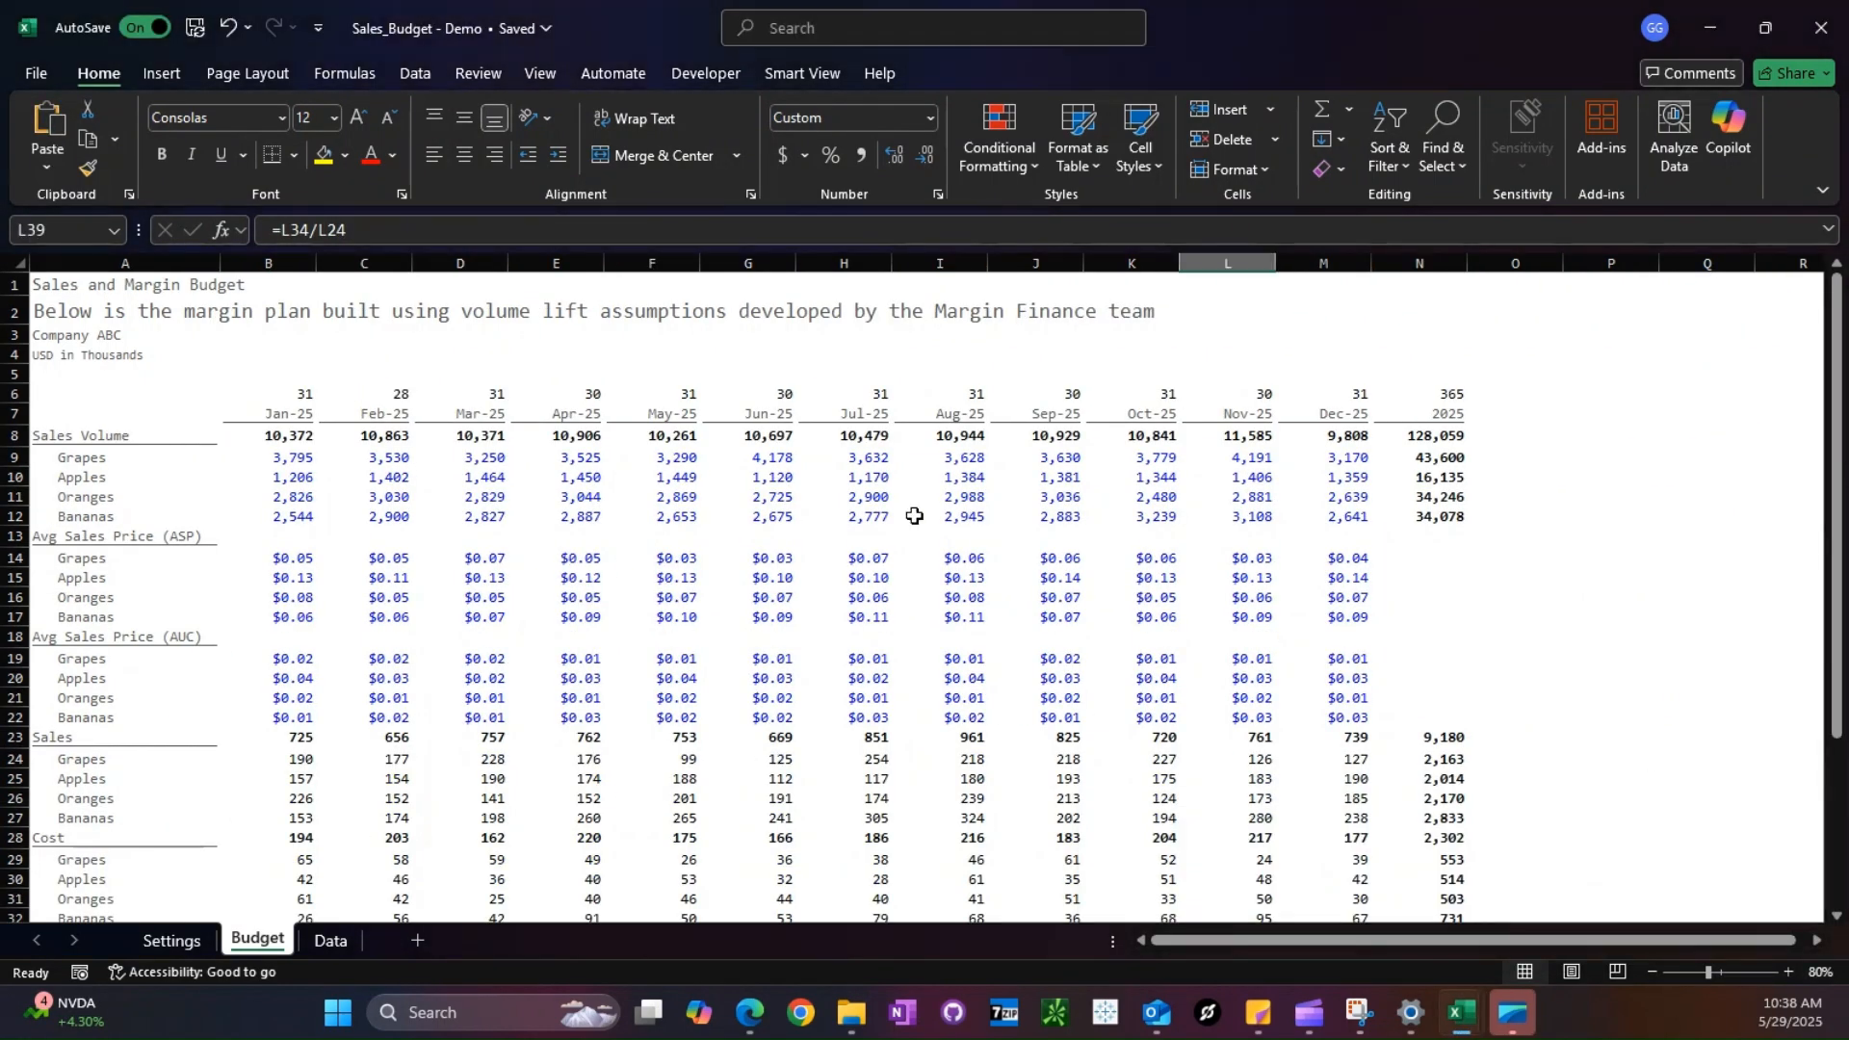
pyautogui.scroll(-4, 914, 516)
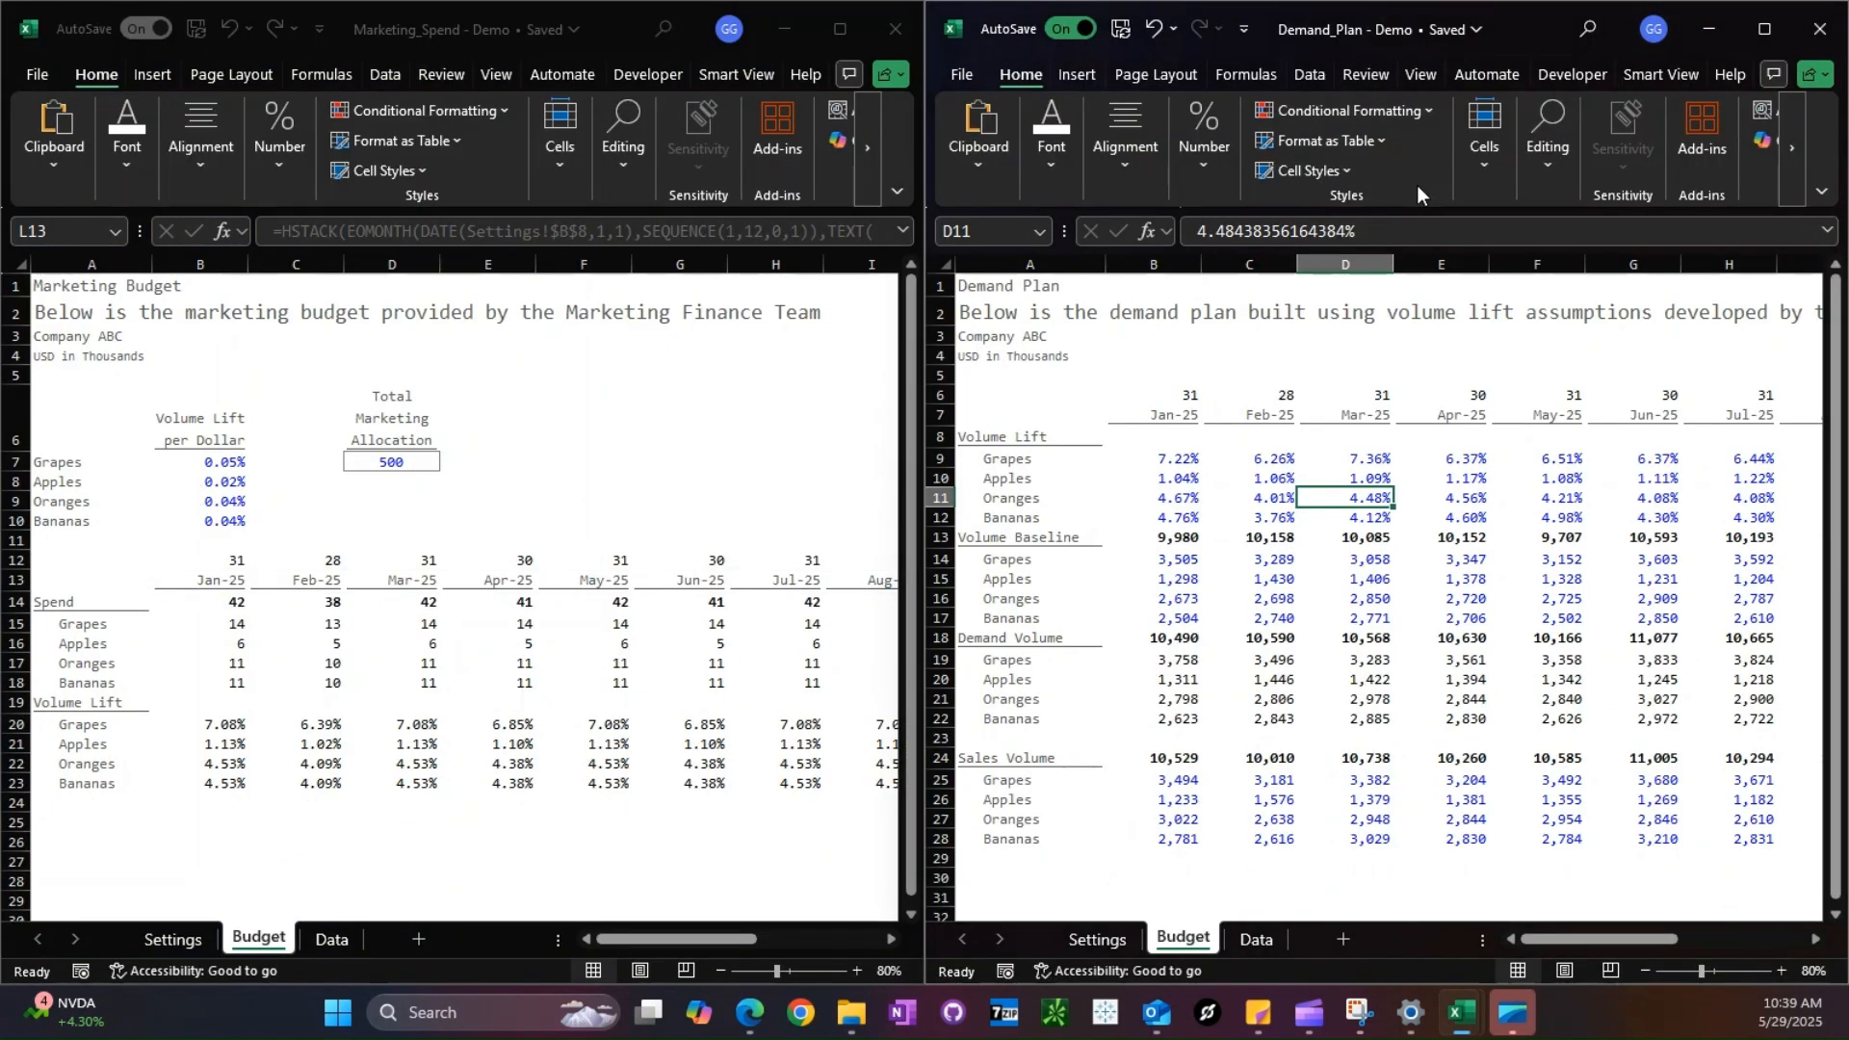
# - Compare the January volume lift by fruit between the Marketing_Spend and Demand_Plan budgets
pyautogui.click(1456, 639)
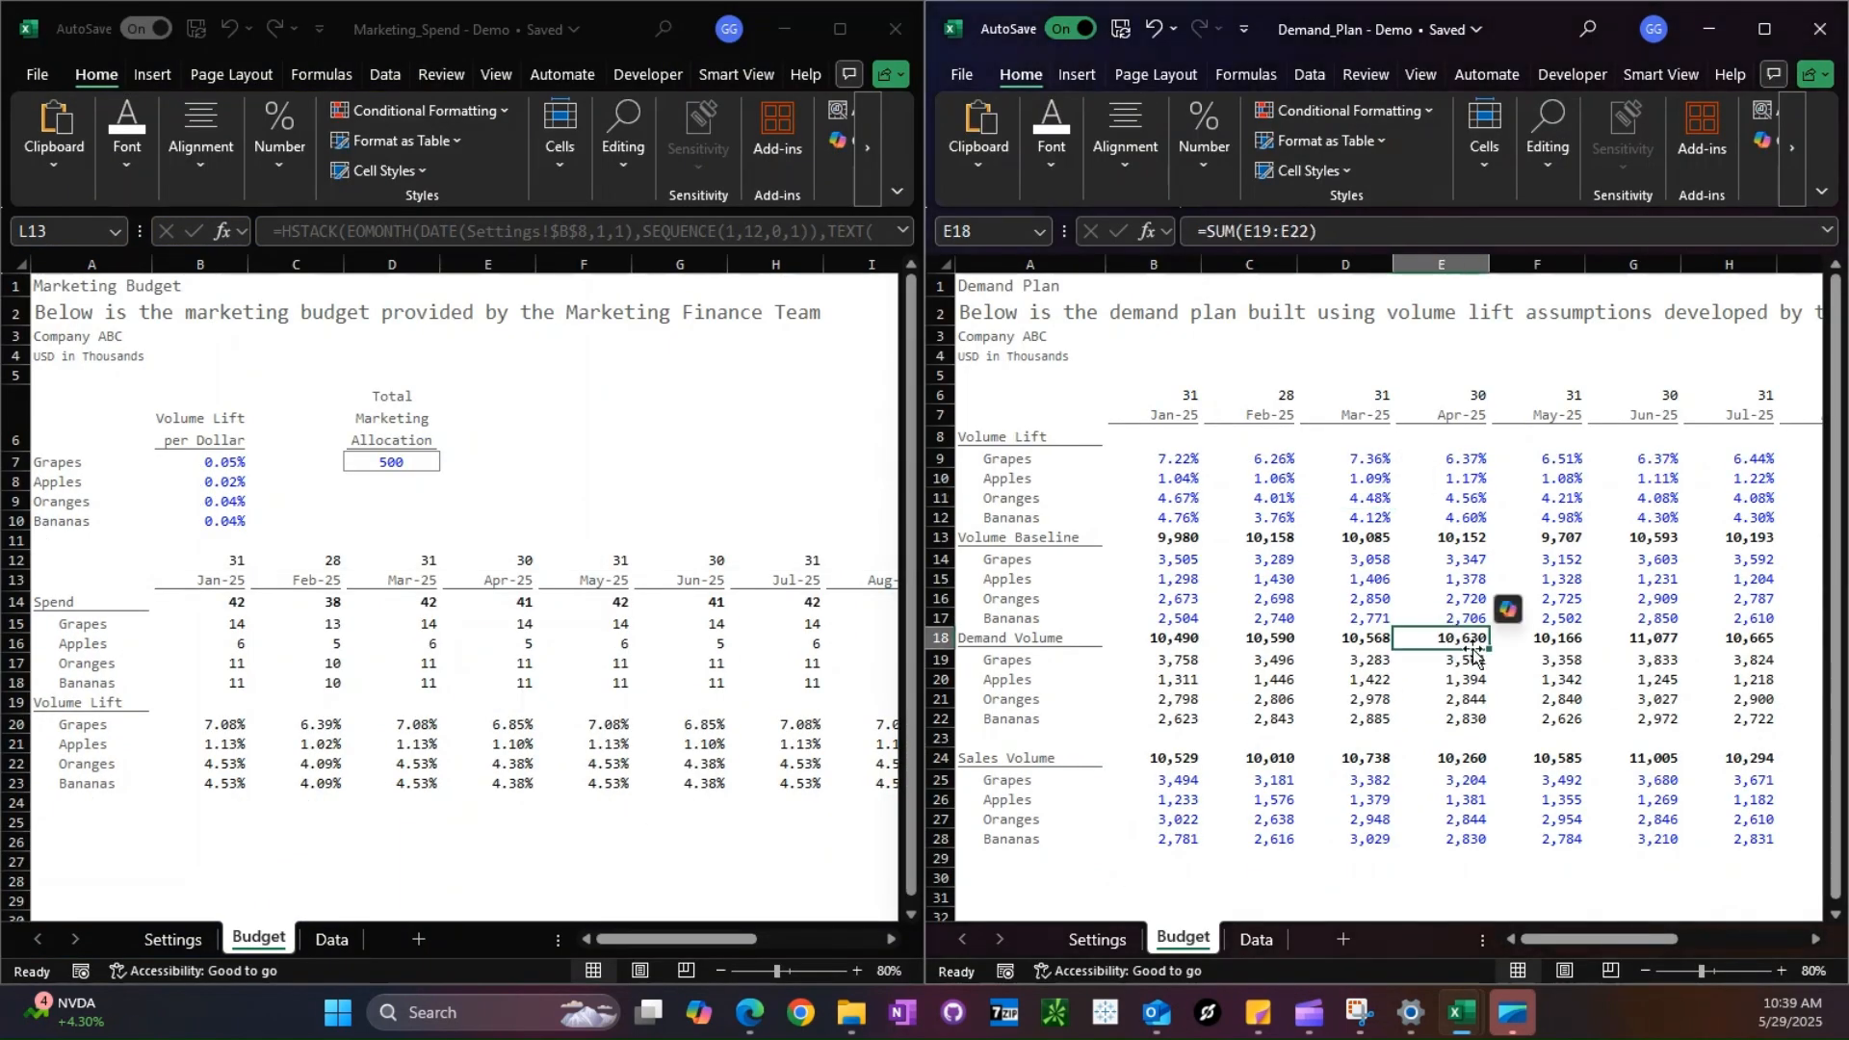
pyautogui.click(235, 732)
pyautogui.moveTo(222, 725); pyautogui.dragTo(227, 783)
pyautogui.click(1518, 634)
pyautogui.moveTo(1179, 461); pyautogui.dragTo(1182, 519)
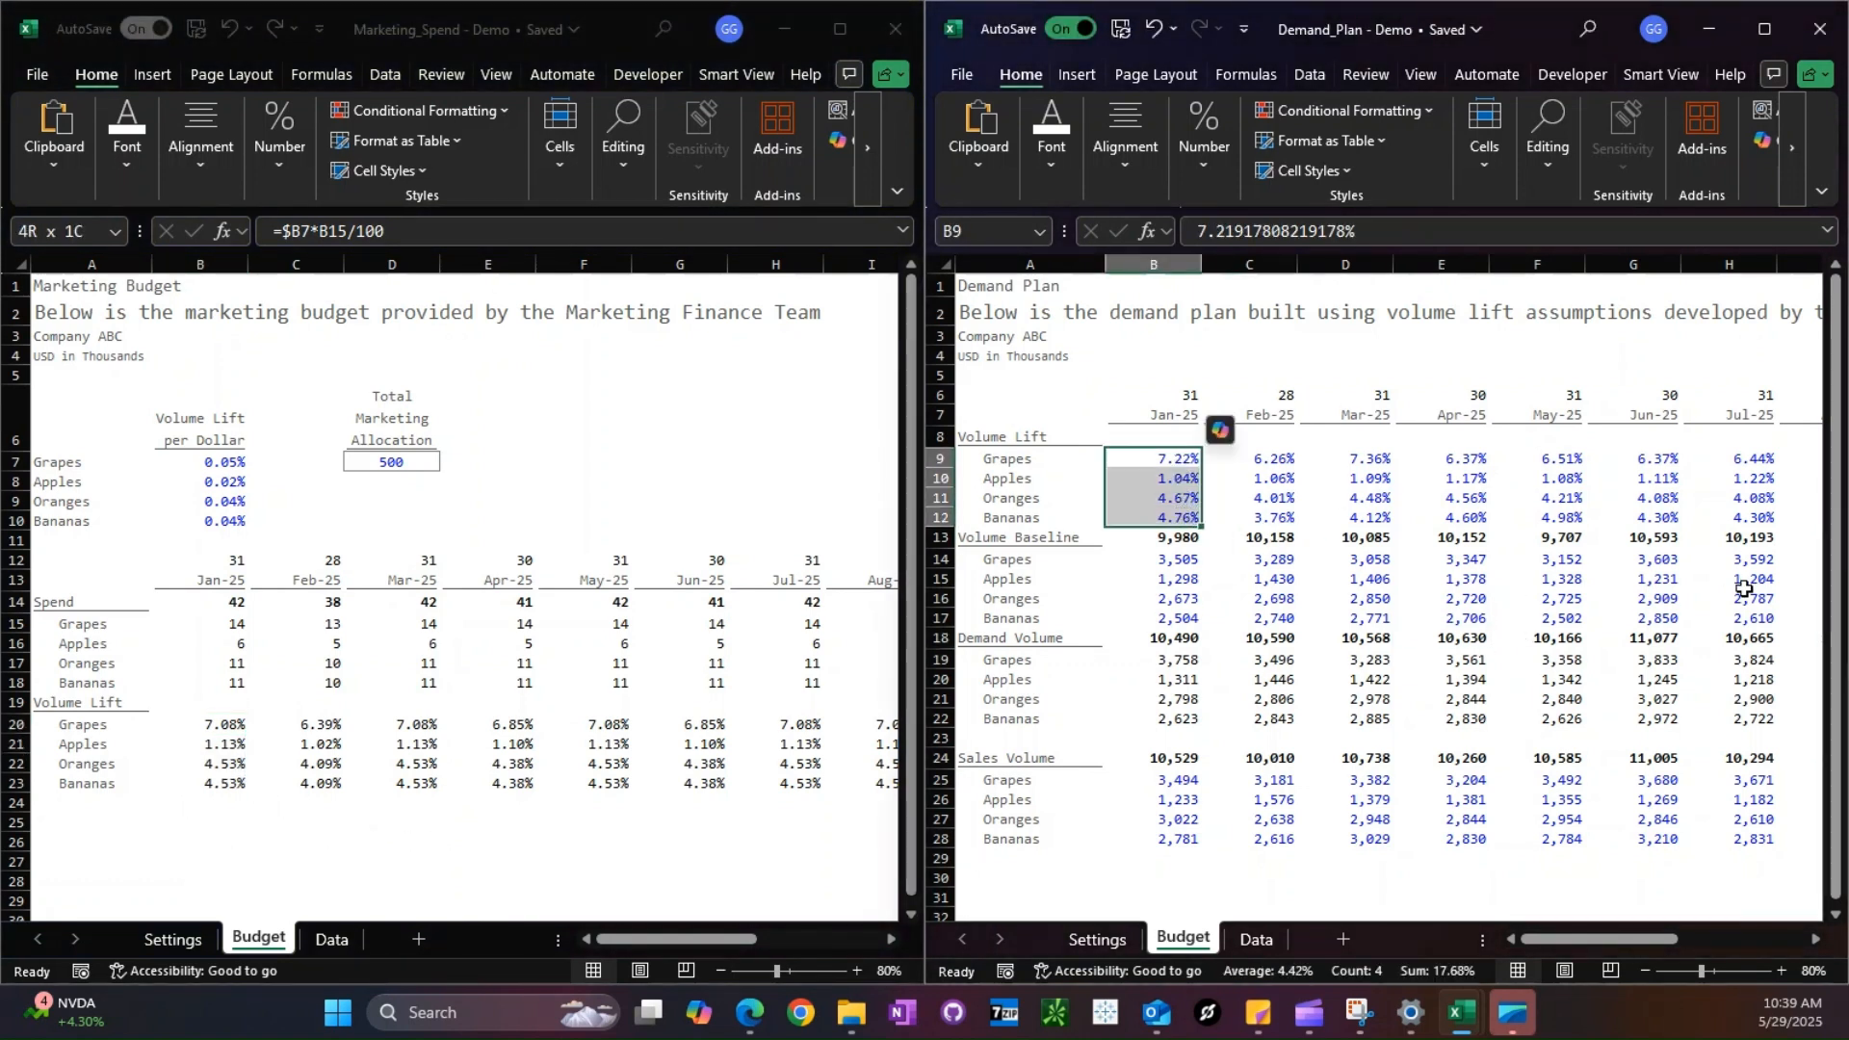
pyautogui.click(1697, 616)
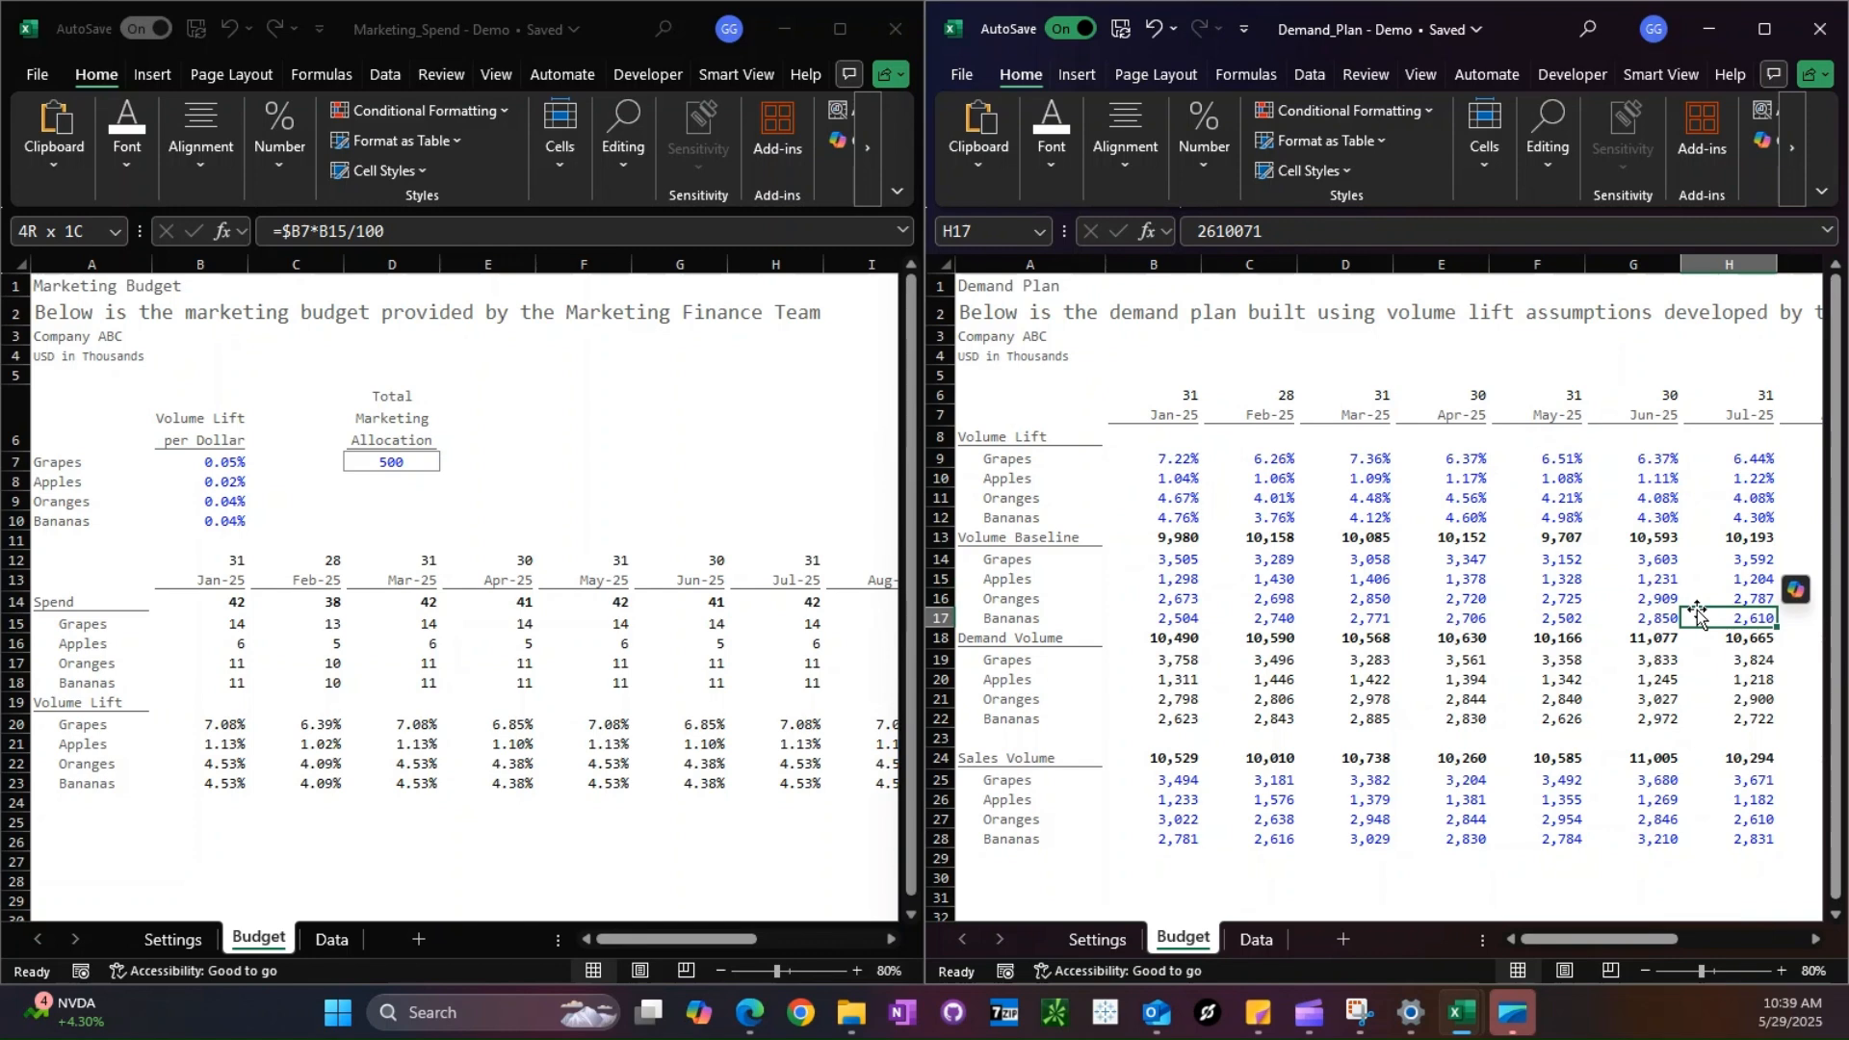
# - Show the Marketing_Spend workbook full screen with cell P14 of the Budget sheet selected and the formula bar enlarged
pyautogui.click(846, 27)
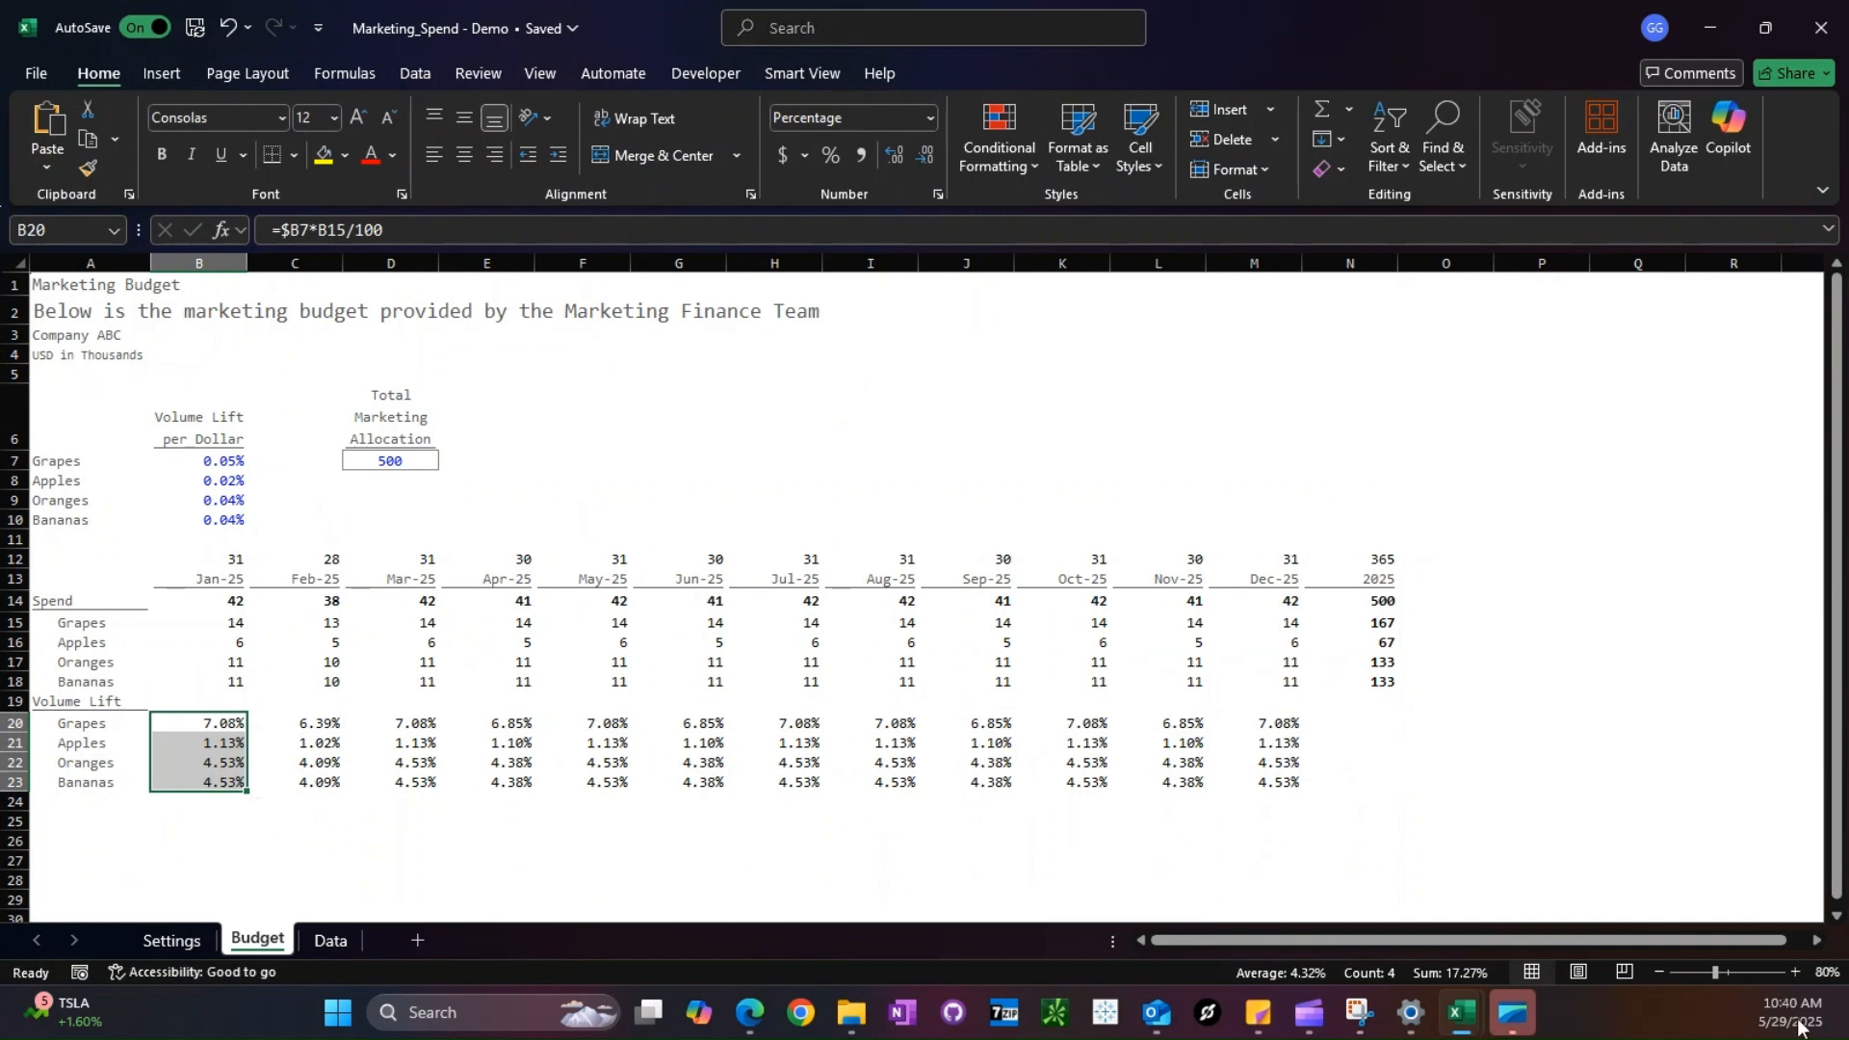
pyautogui.click(1445, 722)
pyautogui.click(1445, 578)
pyautogui.press('Down')
pyautogui.press('Right')
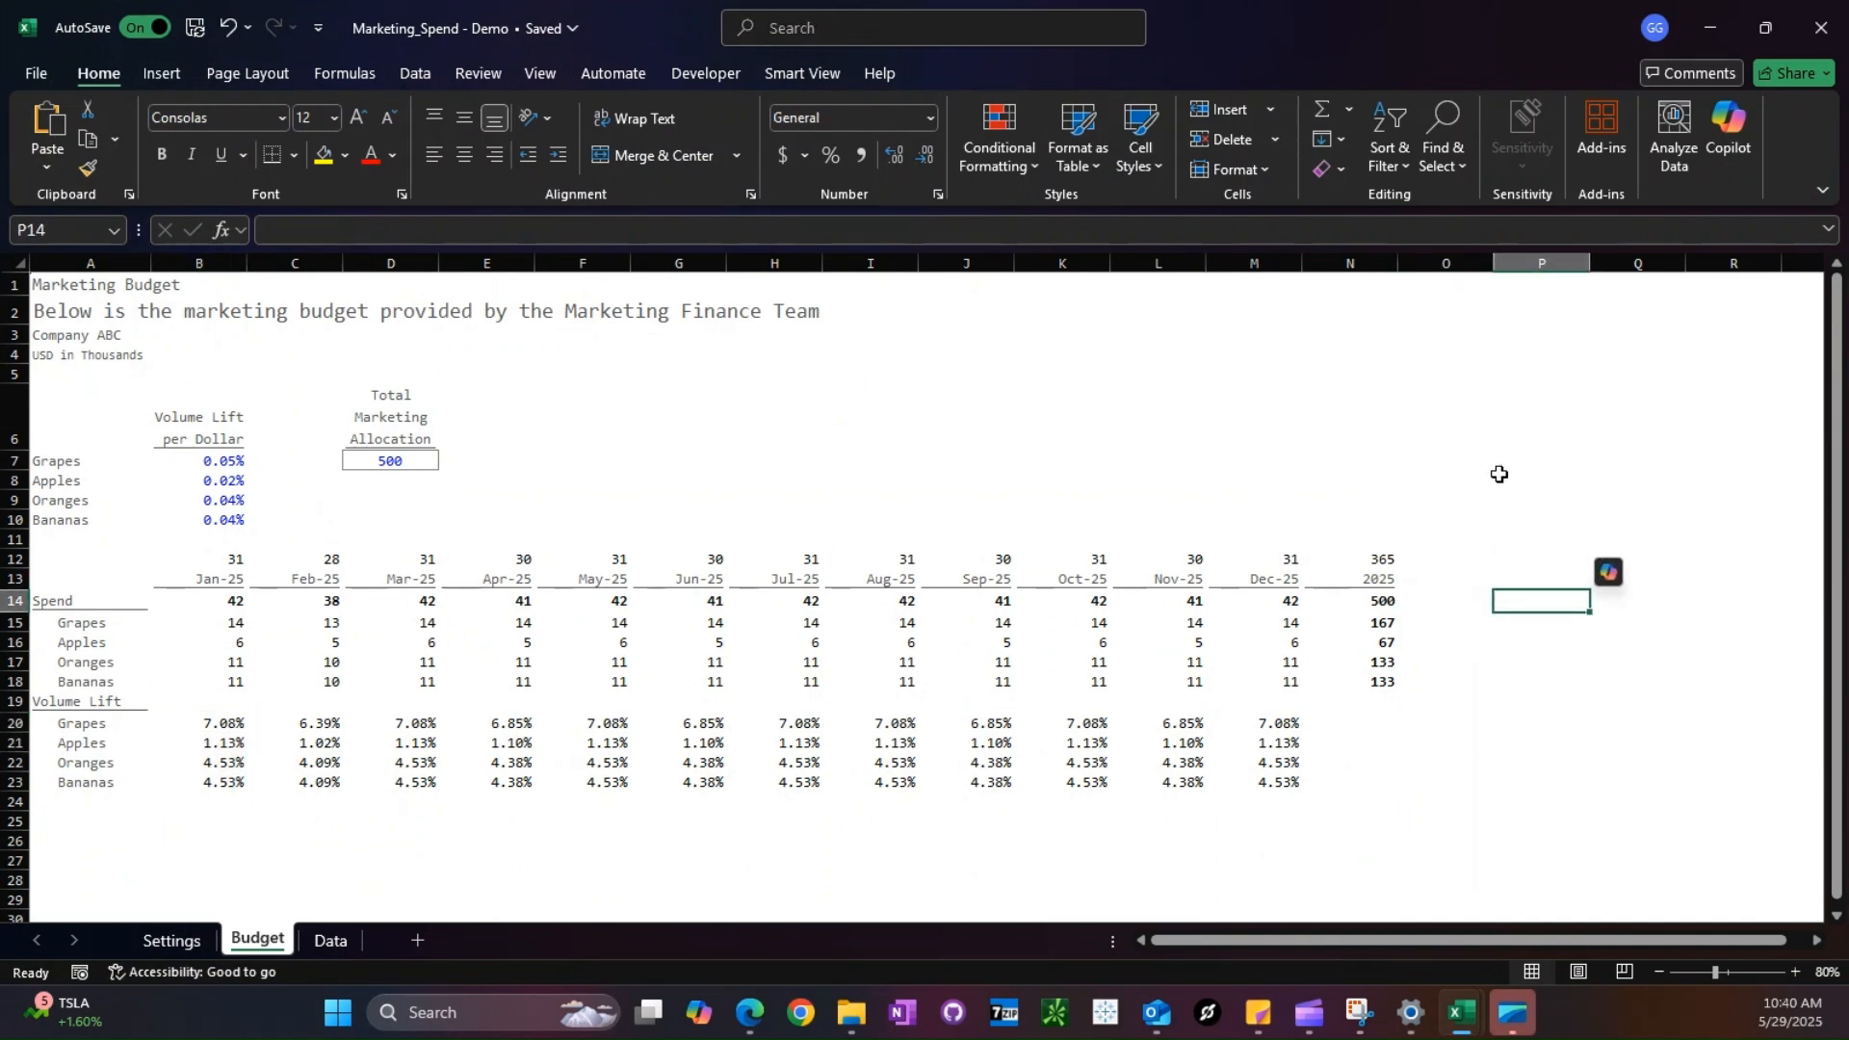
pyautogui.moveTo(1134, 257); pyautogui.dragTo(1425, 764)
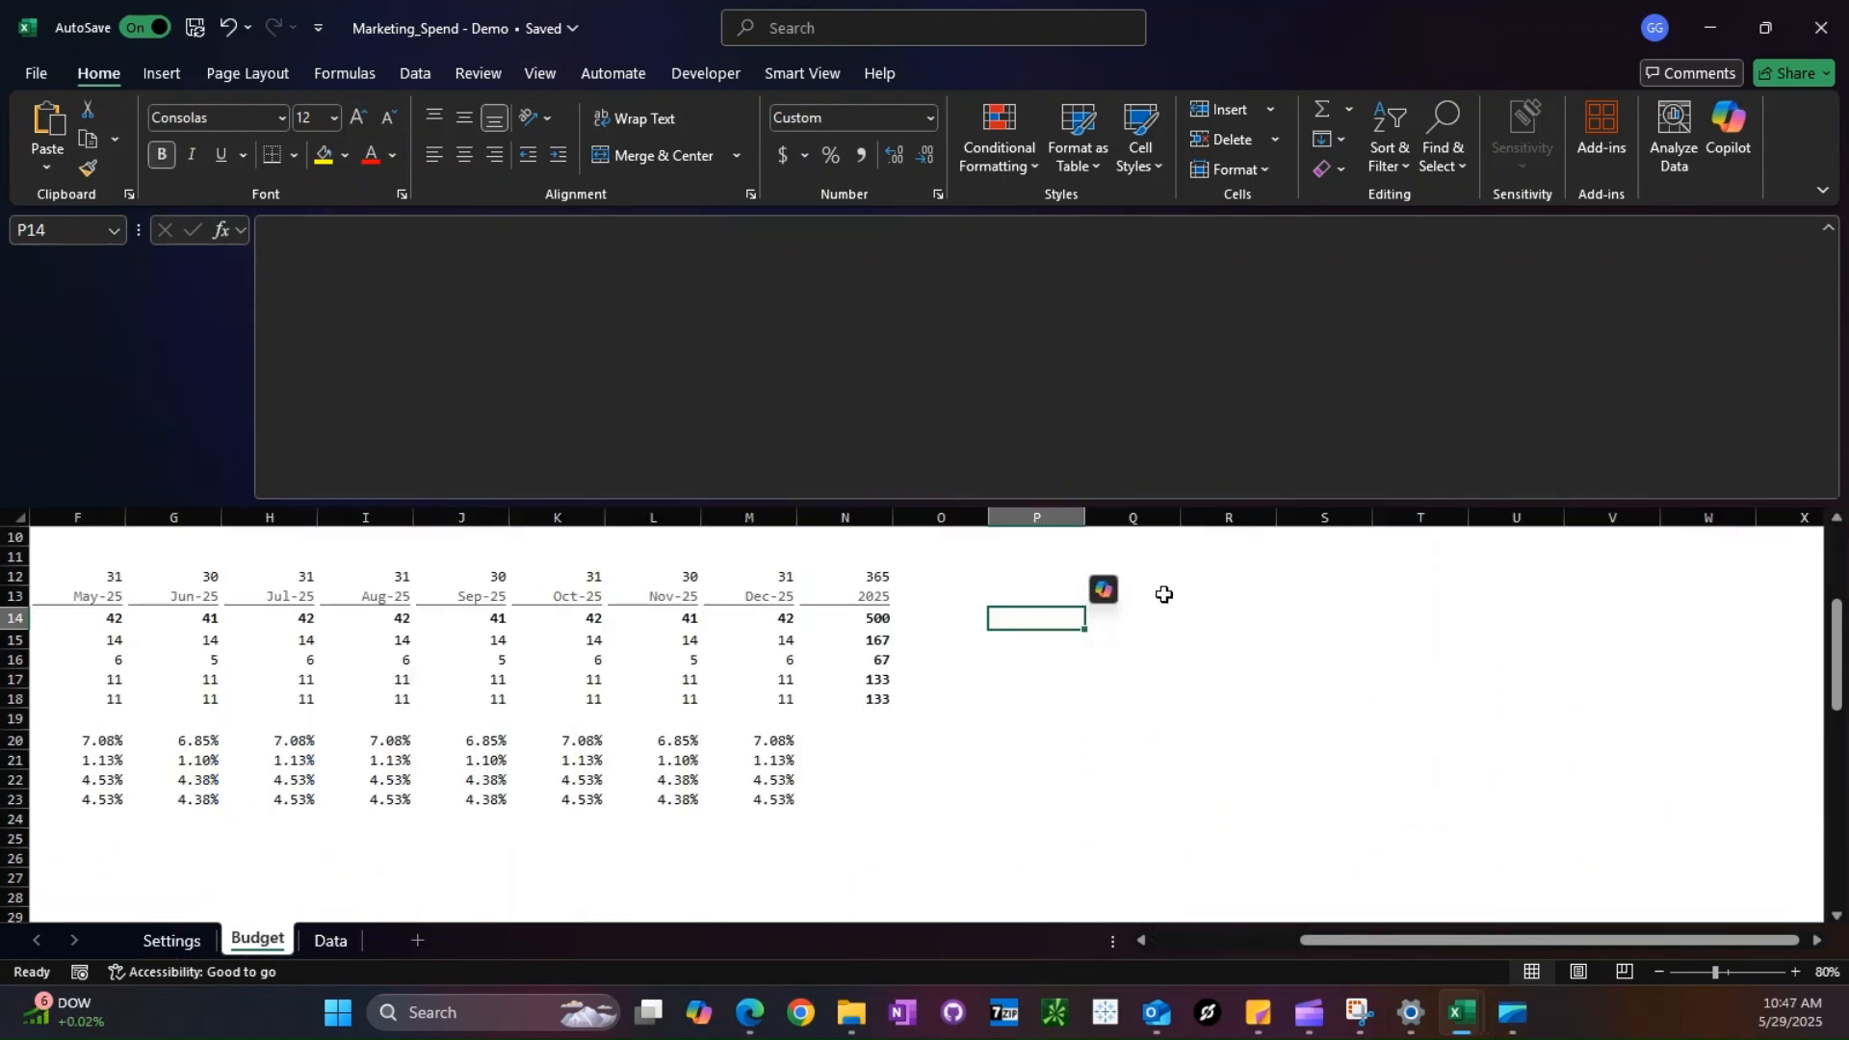
# - Start a multi-line LET formula in P14 that defines fruits as the absolute range $A$7:$A$10
pyautogui.press('F2')
pyautogui.write('=LET()')
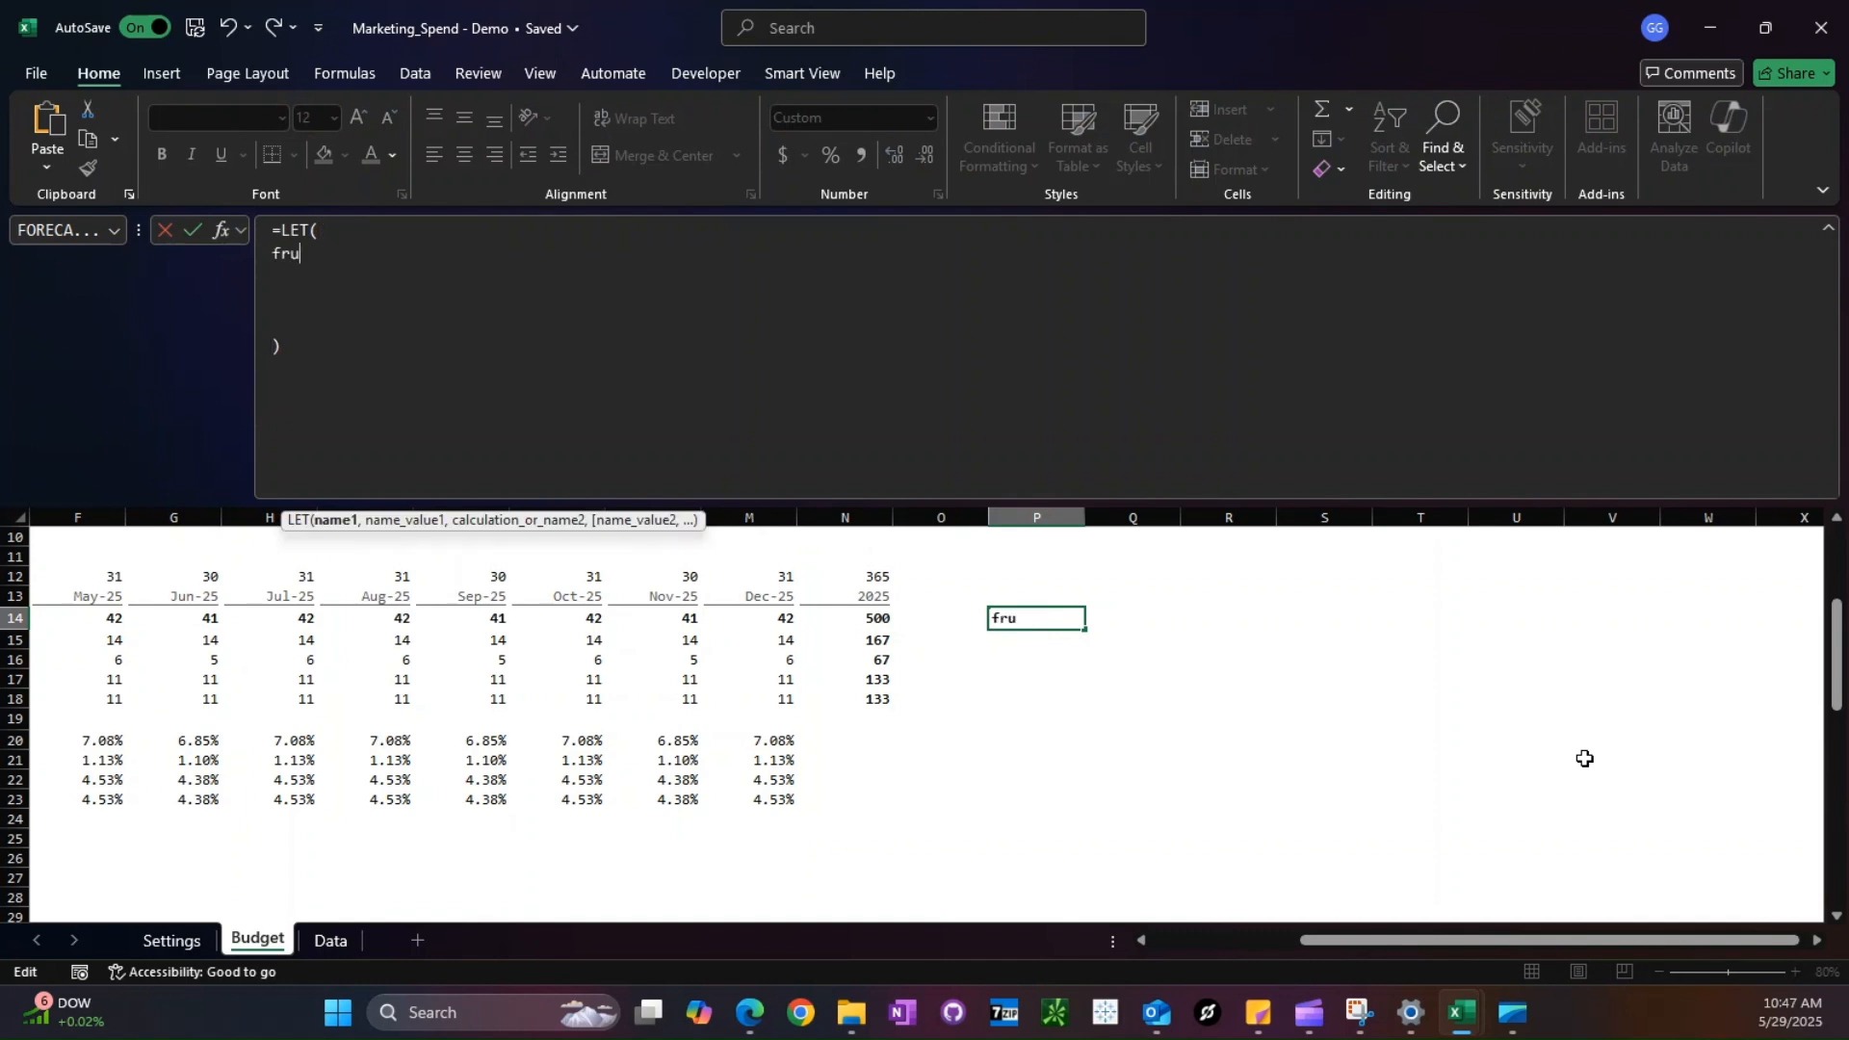
pyautogui.write('fruits,')
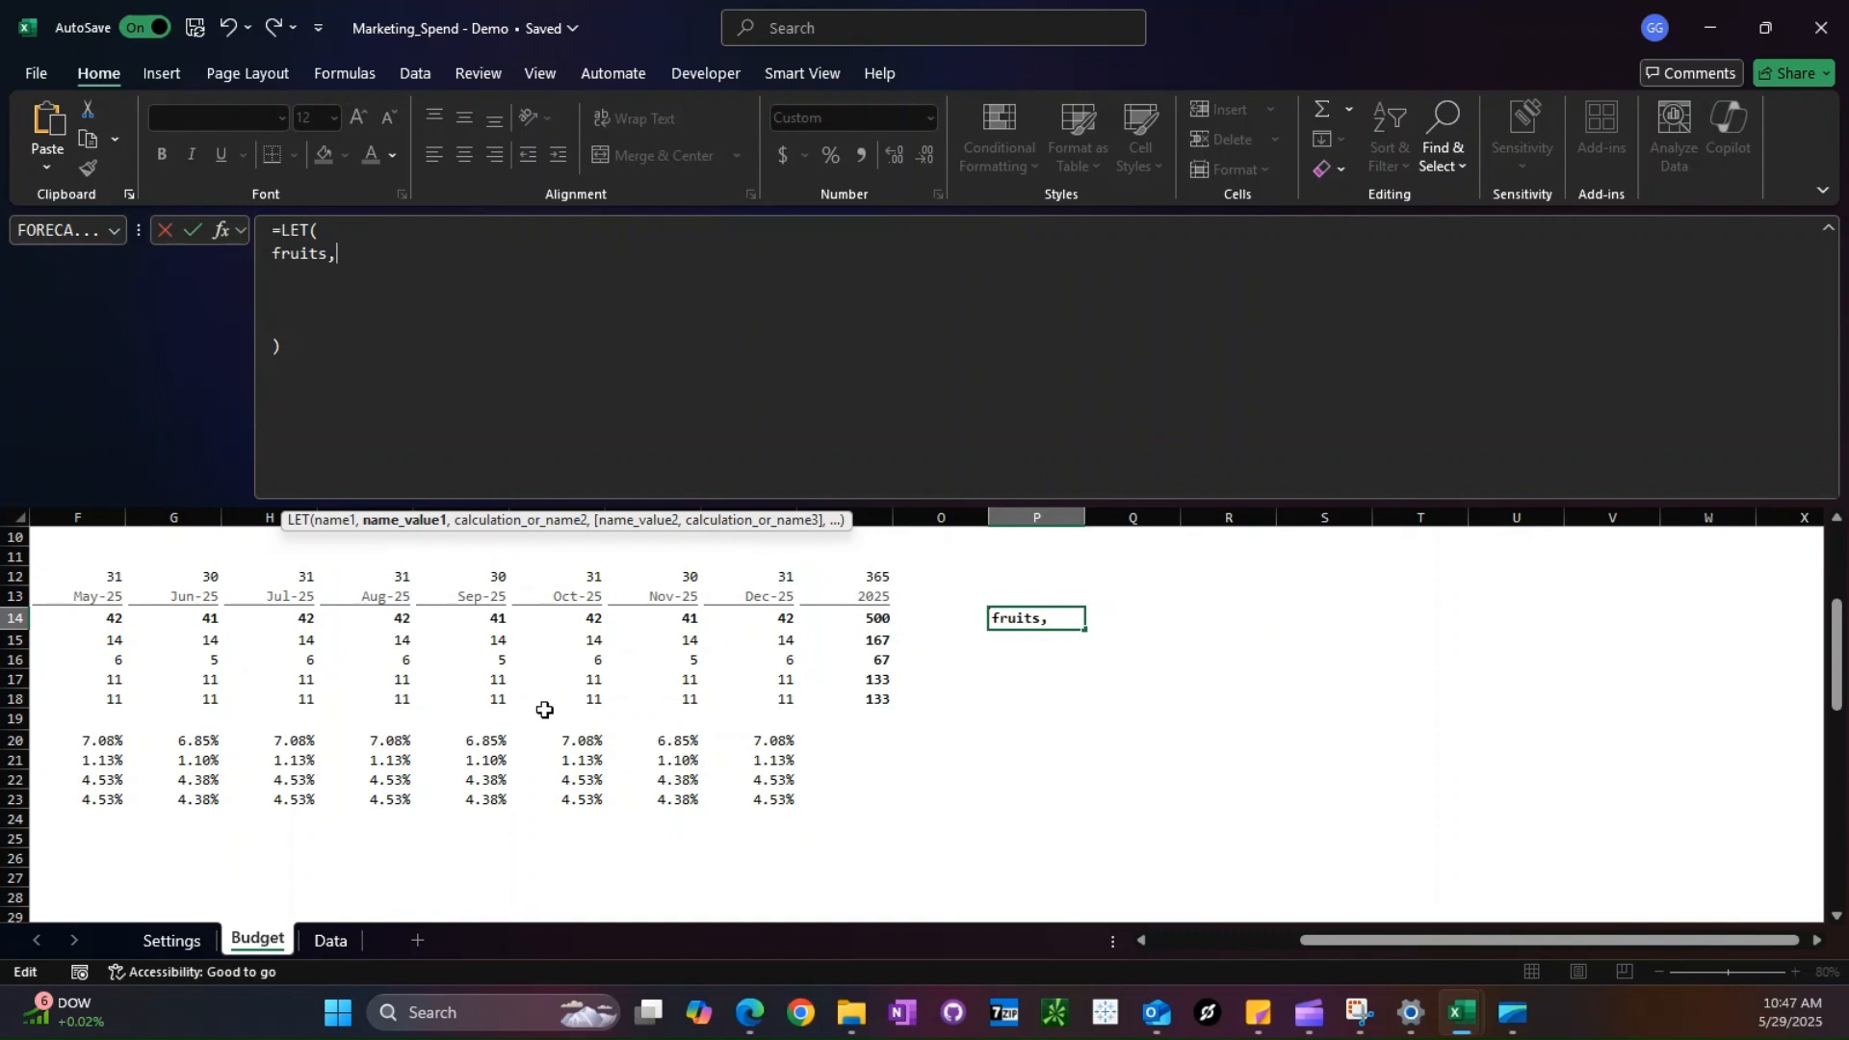
pyautogui.scroll(-5, 1341, 880)
pyautogui.moveTo(1358, 940); pyautogui.dragTo(924, 934)
pyautogui.scroll(9, 347, 679)
pyautogui.moveTo(69, 717); pyautogui.dragTo(73, 774)
pyautogui.press('F4')
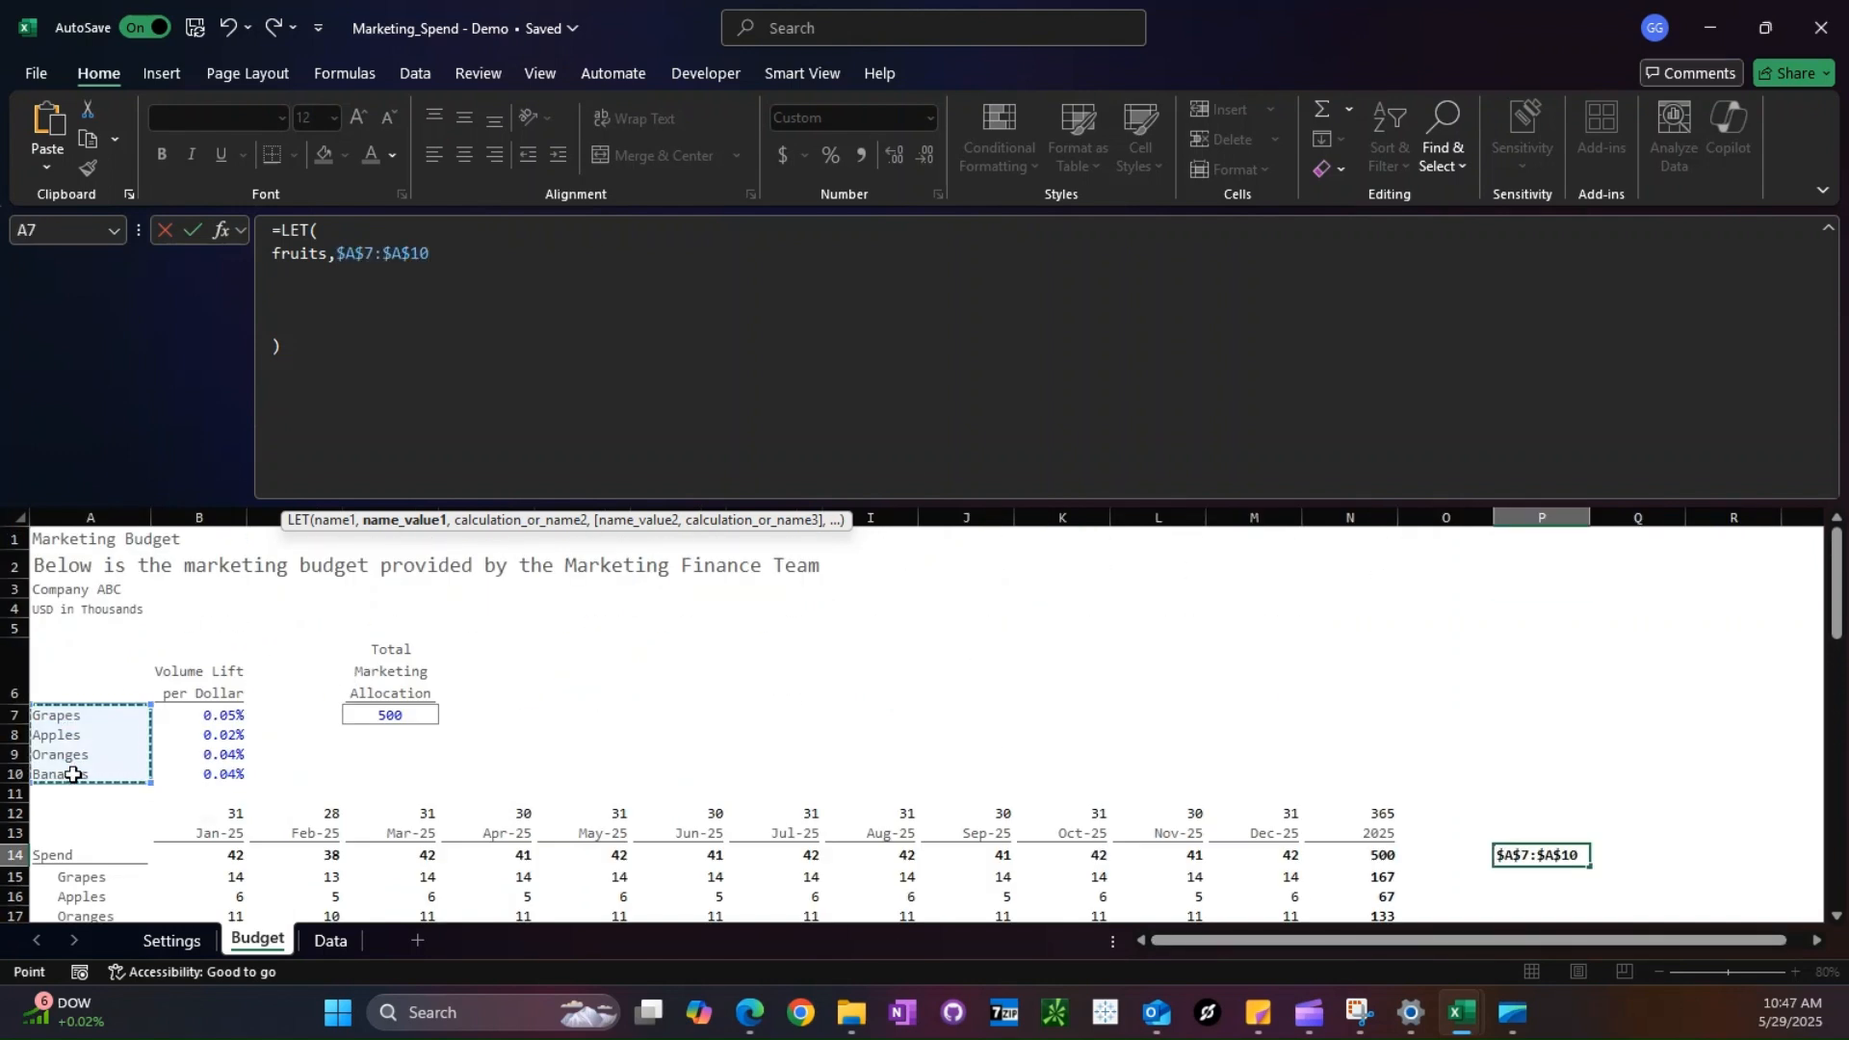
# - Make the LET formula return fruits on a new line and commit it
pyautogui.write(',')
pyautogui.hotkey('alt', 'Return')
pyautogui.write('frui')
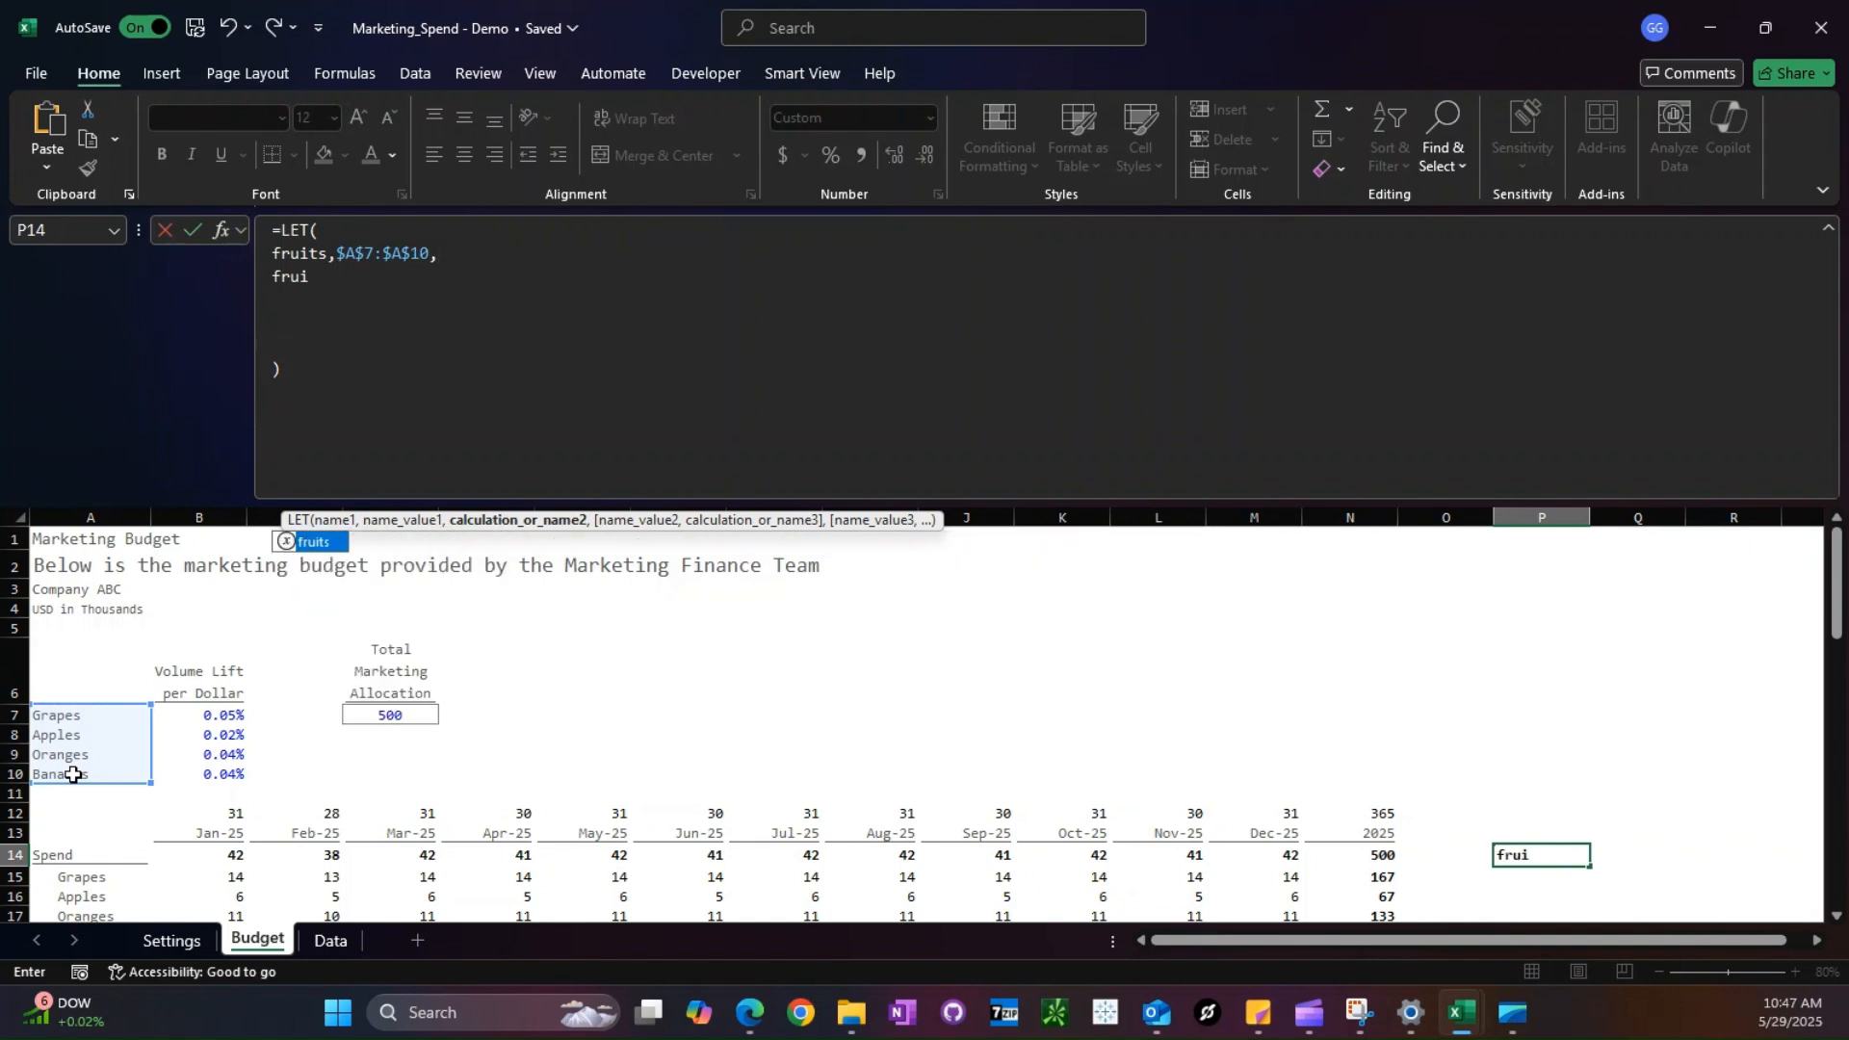
pyautogui.write('ts')
pyautogui.press('Return')
pyautogui.scroll(-1, 73, 775)
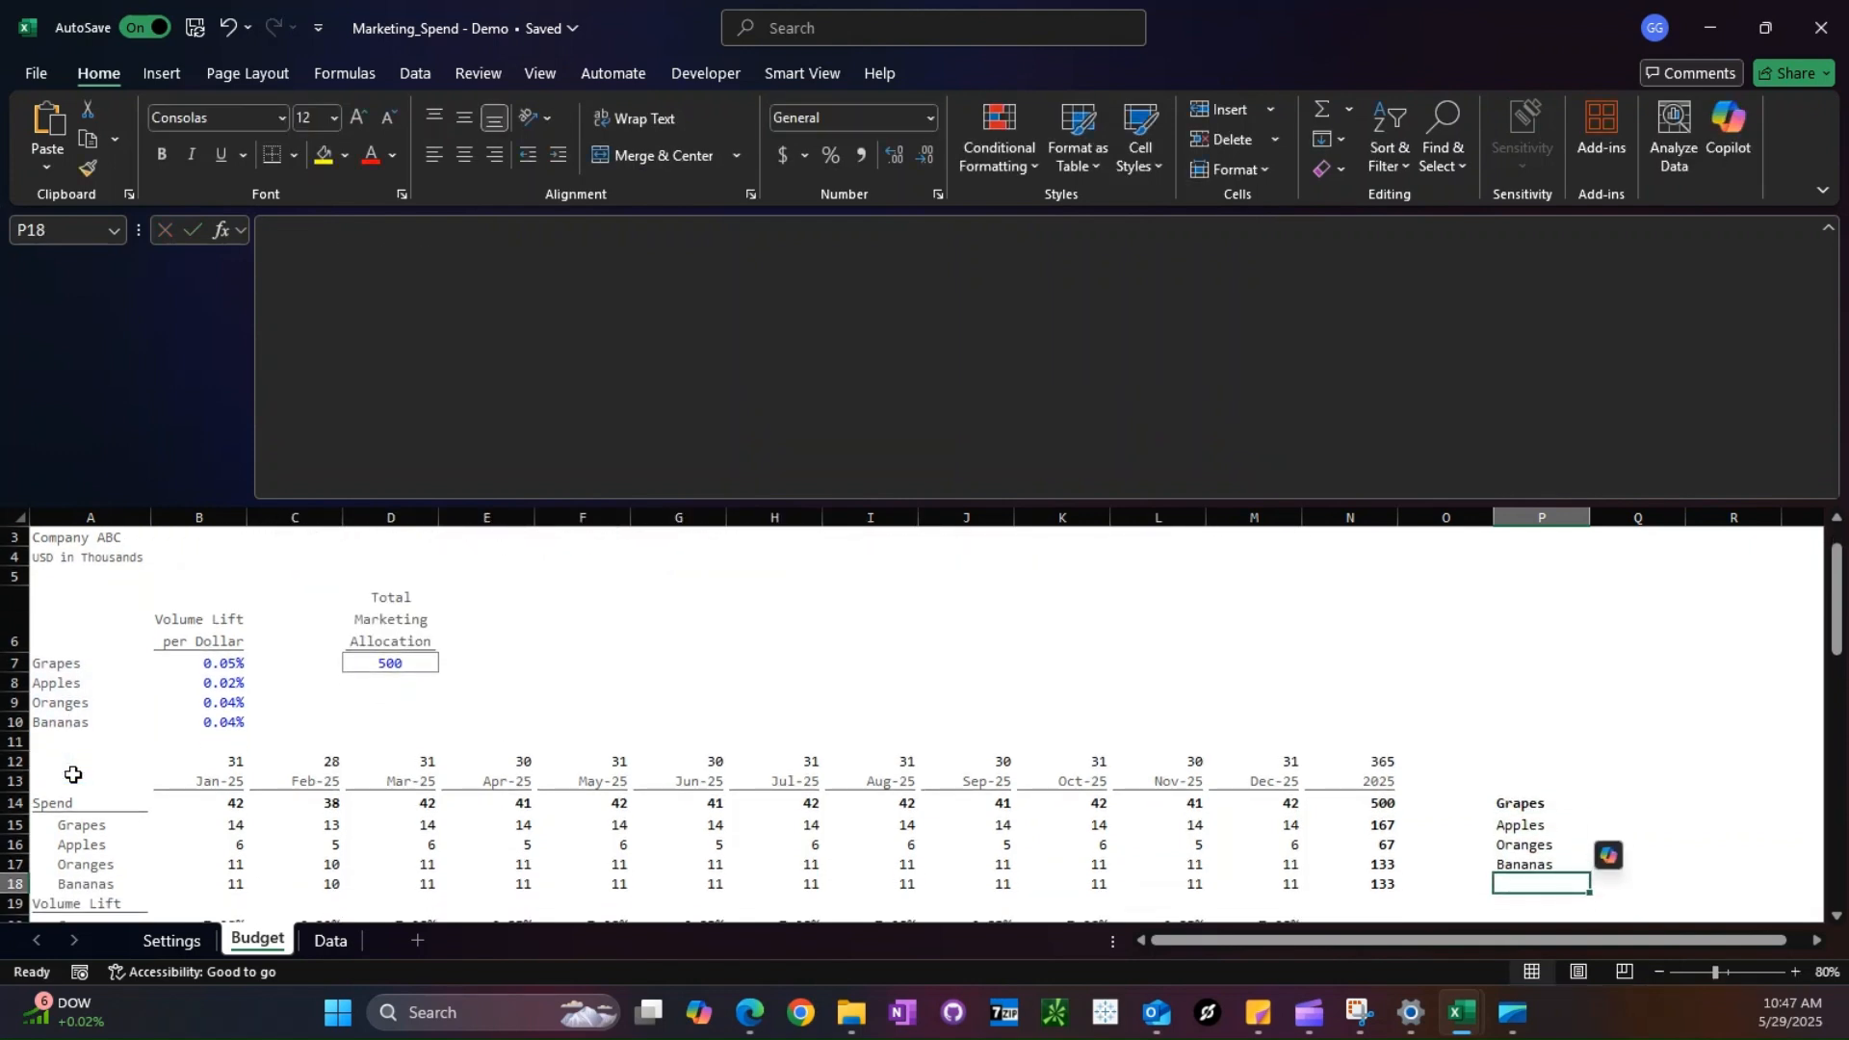
# - Add a months variable set to 12 to the LET formula in P14, below the fruits line
pyautogui.press('Up')
pyautogui.click(454, 256)
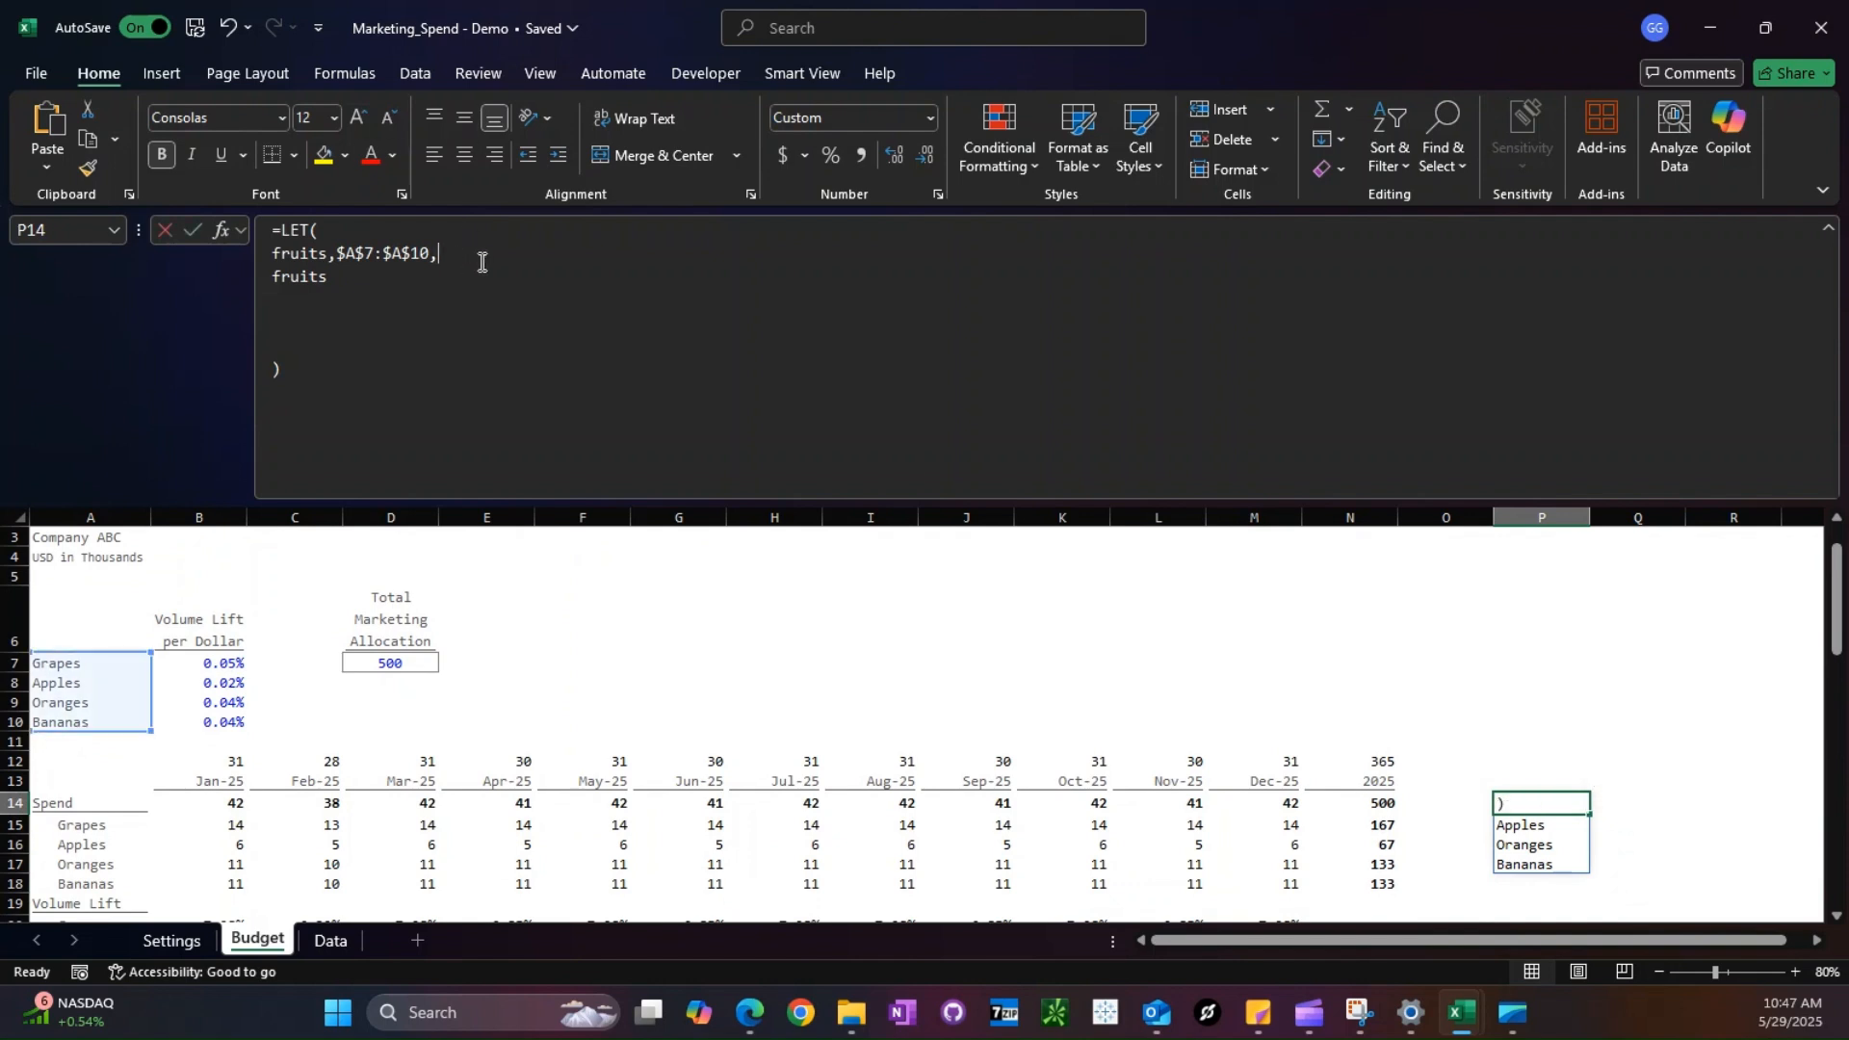
pyautogui.hotkey('alt', 'Return')
pyautogui.write('months,12')
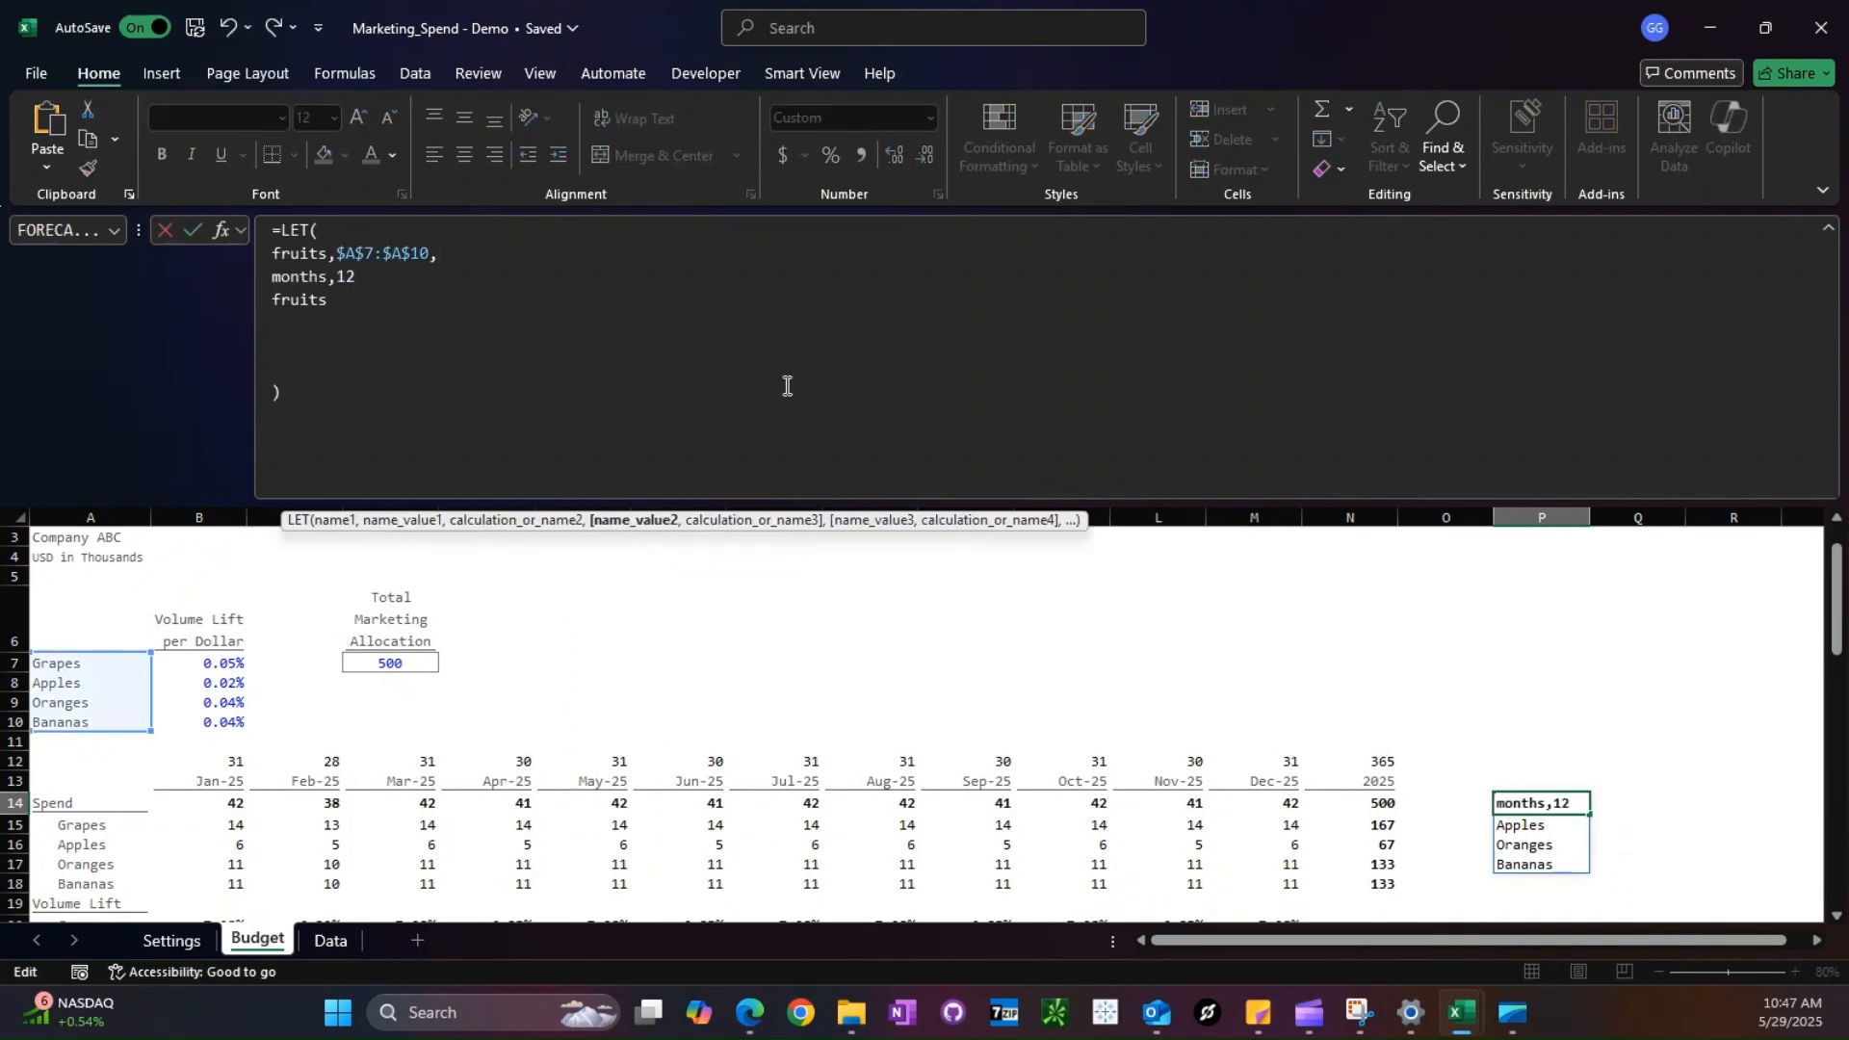
pyautogui.write(',')
# - Add a total_rows variable to the LET formula as ROWS(fruits)*months and commit the formula
pyautogui.hotkey('alt', 'Return')
pyautogui.write('total')
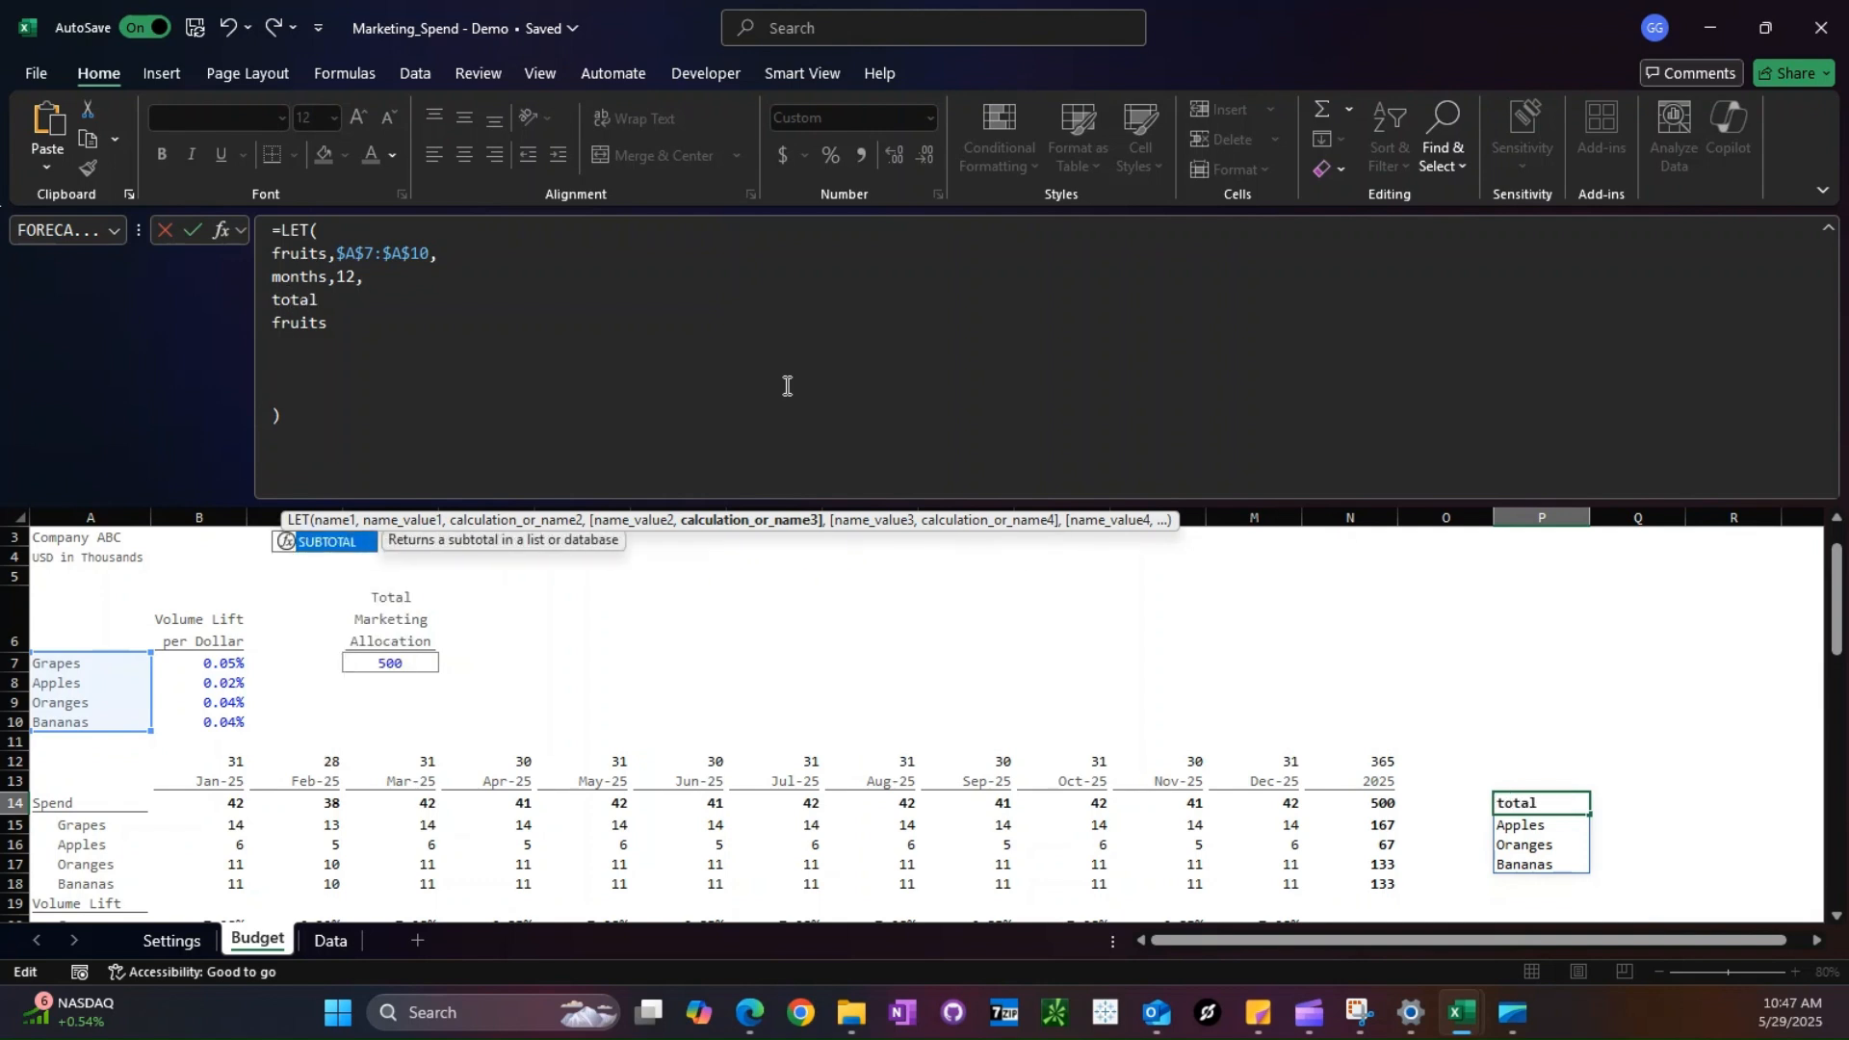
pyautogui.write('_rows,ROWS')
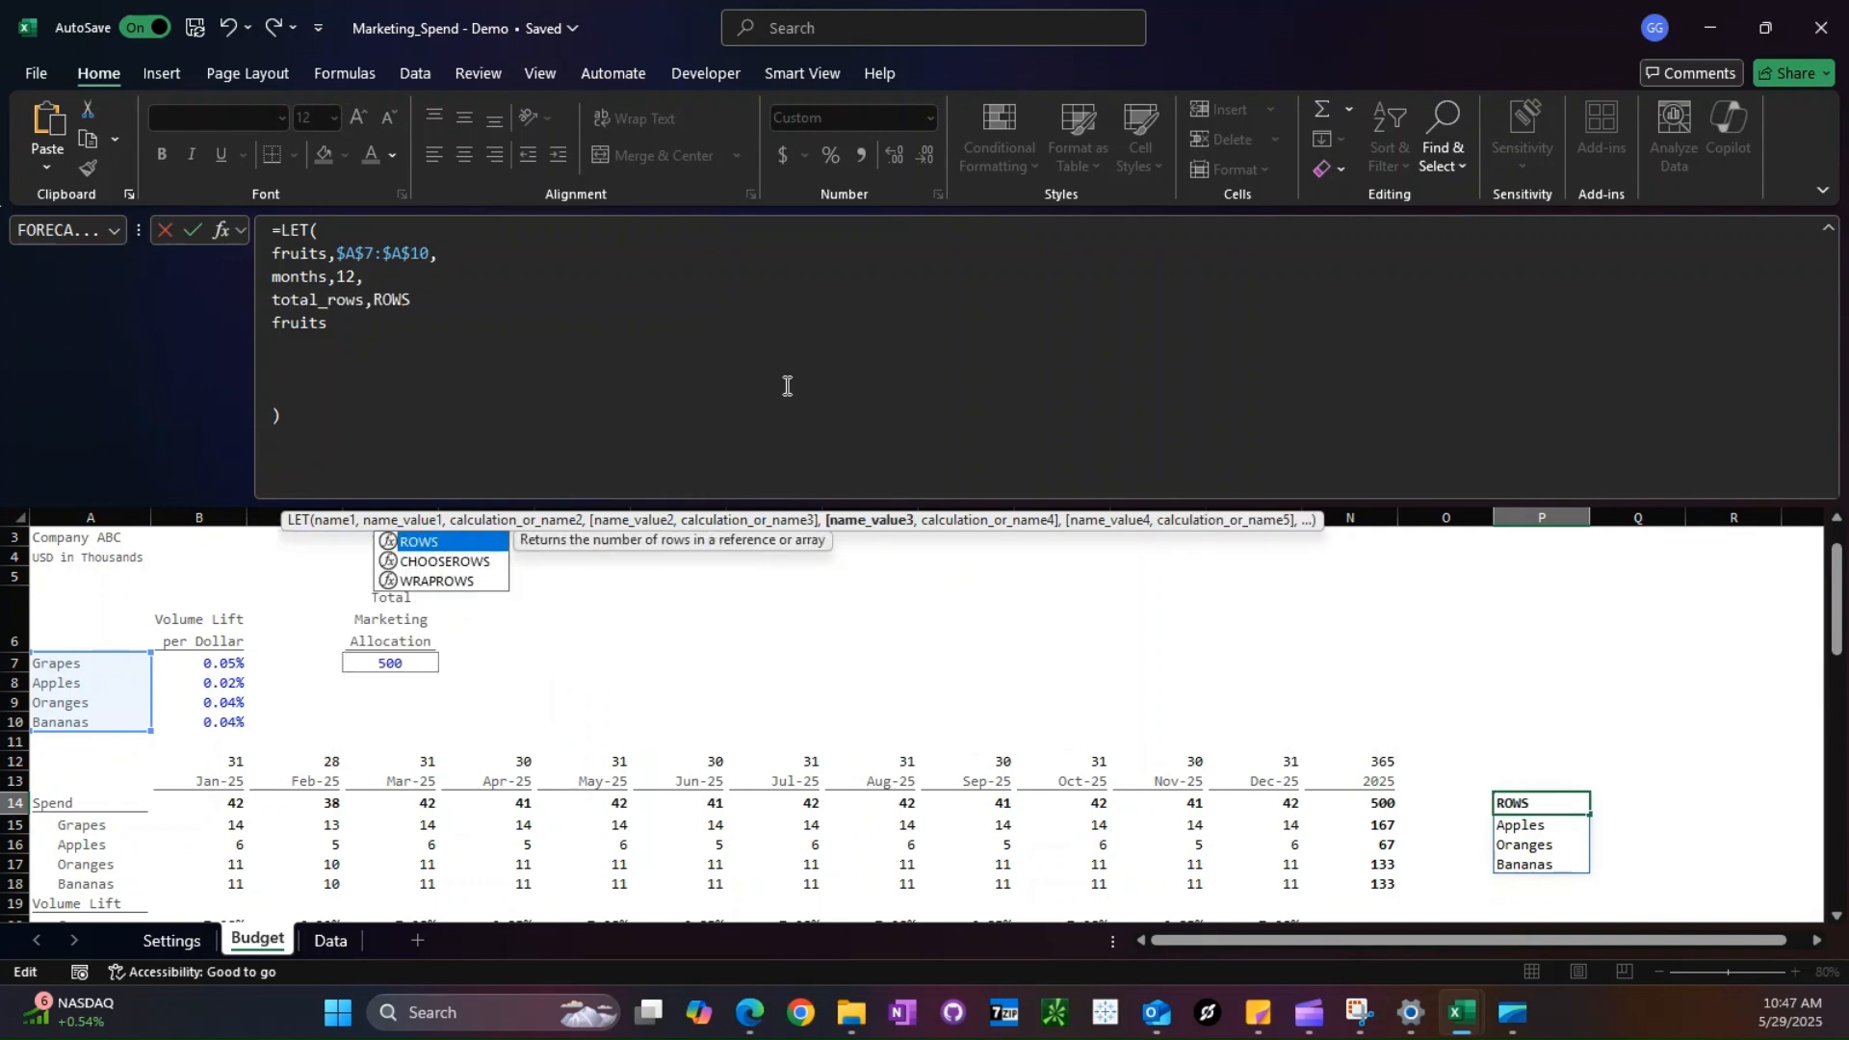
pyautogui.write('(frui ts)*months')
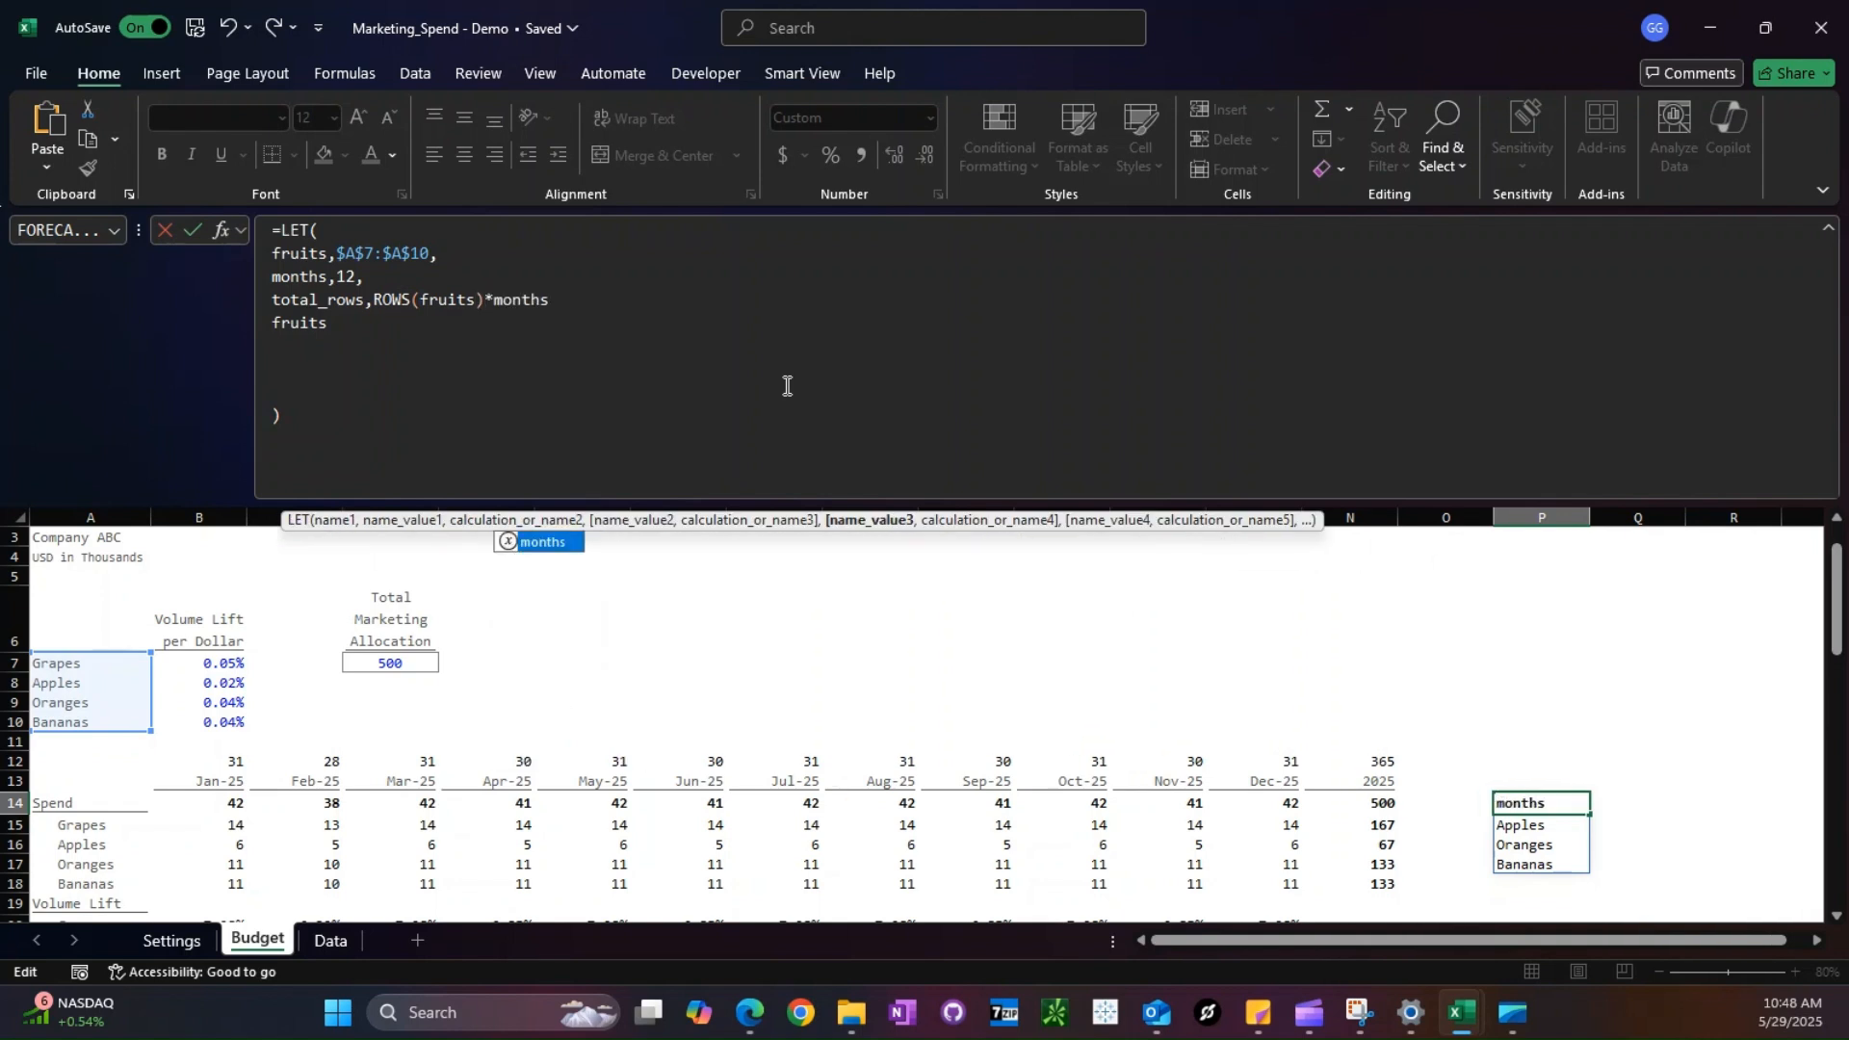
pyautogui.write(',')
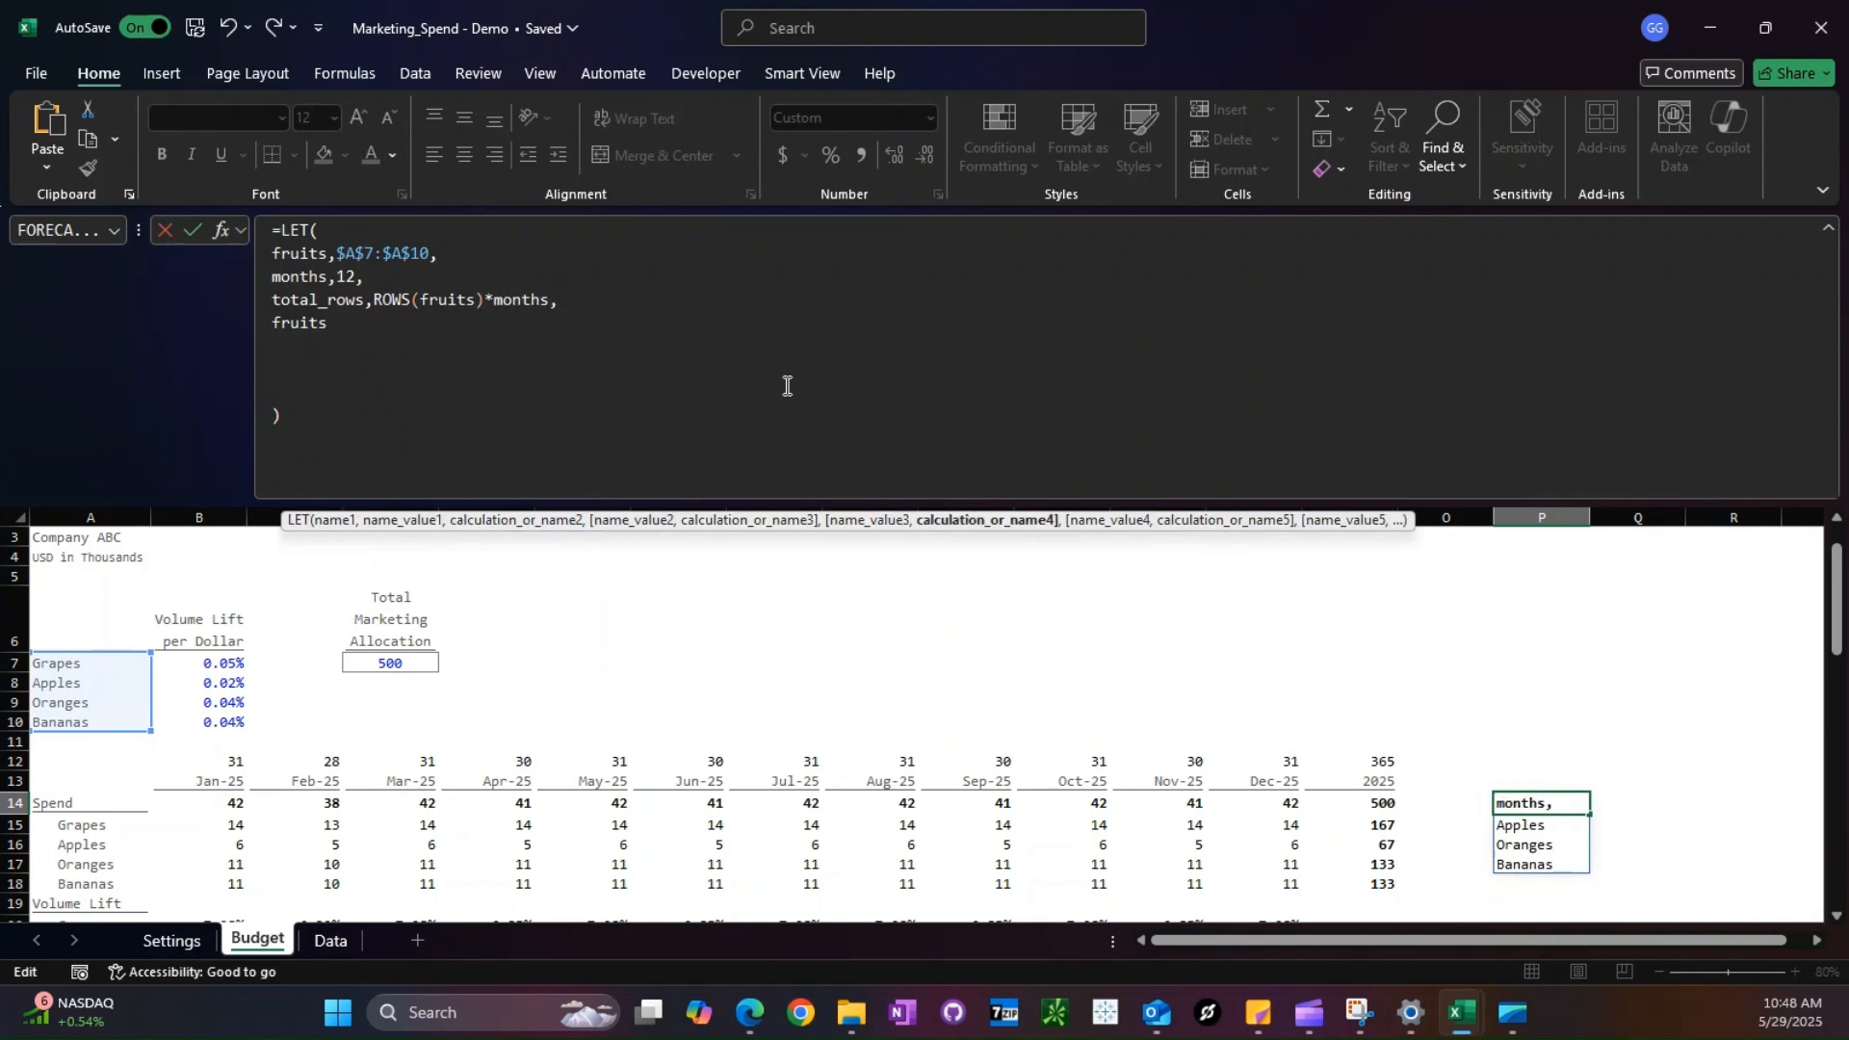
pyautogui.hotkey('ctrl', 'Return')
# - Test the row count in Q14 with ROWS of A7:A10 multiplied by 12, and clear the test cell
pyautogui.press('Right')
pyautogui.write('=rows(')
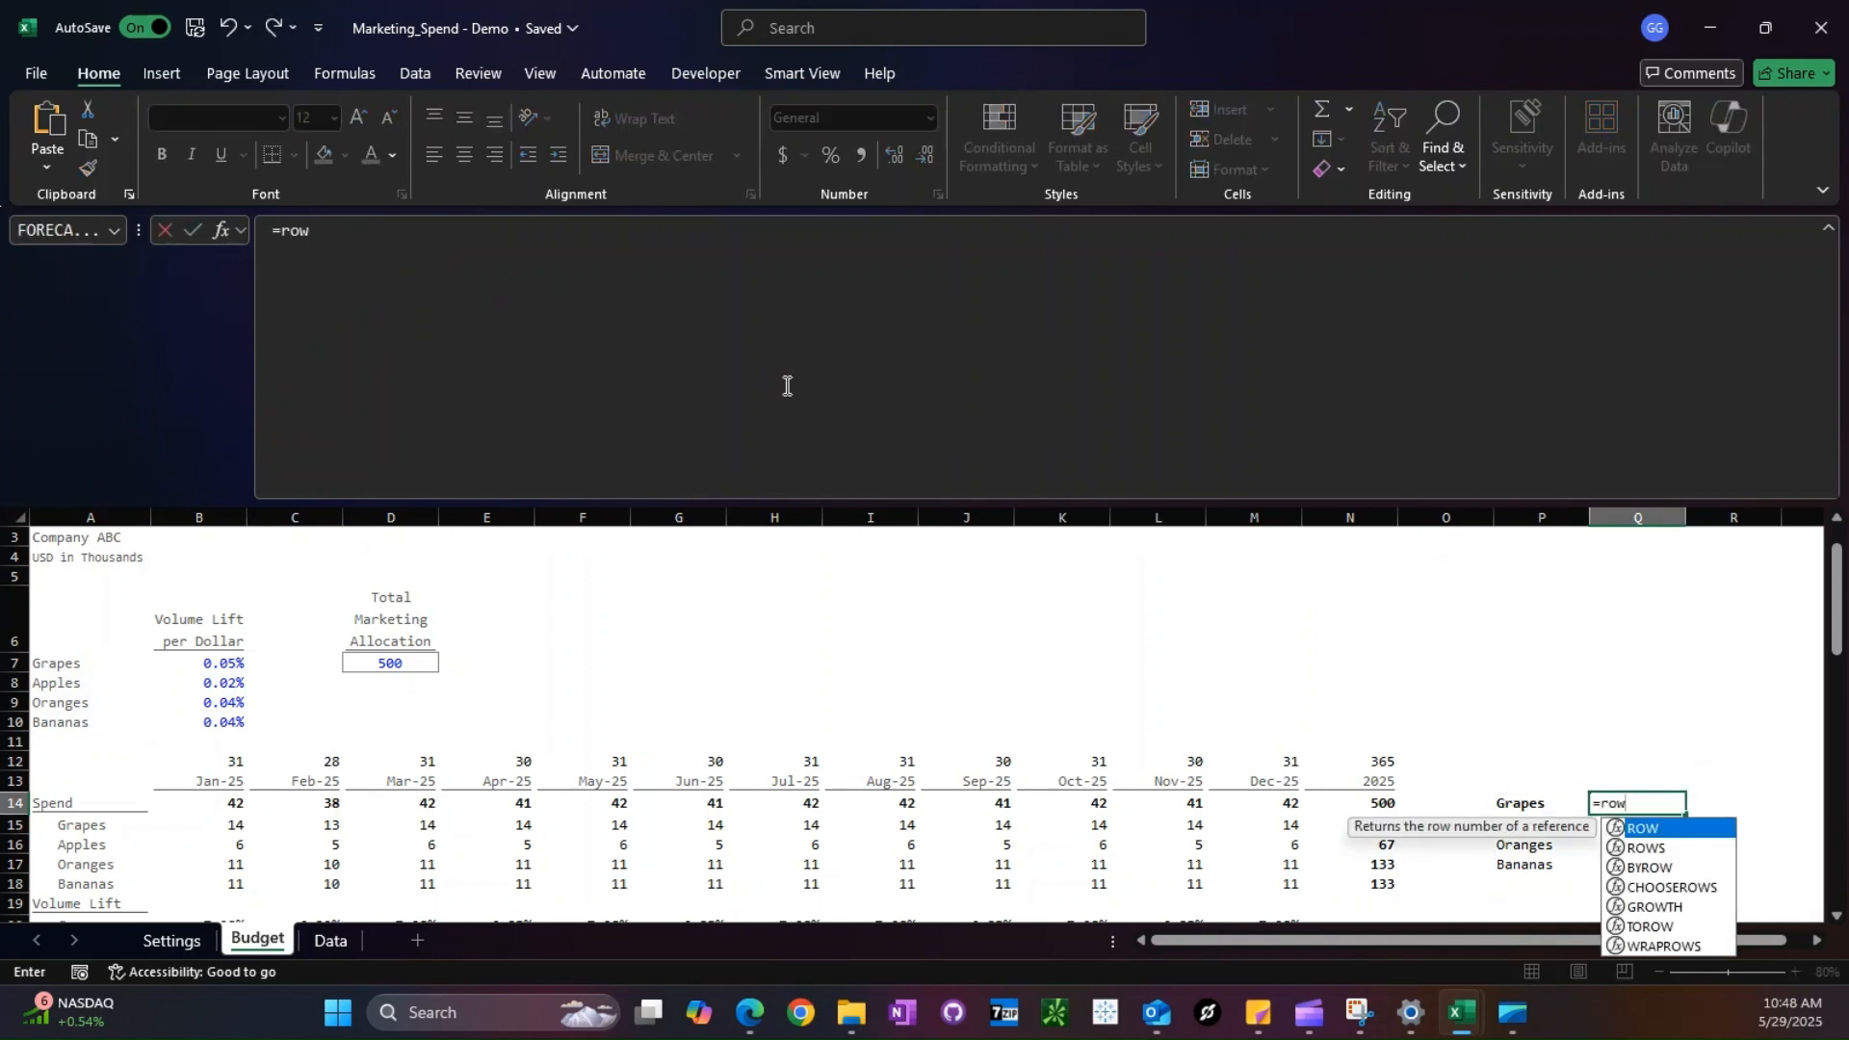
pyautogui.moveTo(49, 662); pyautogui.dragTo(60, 722)
pyautogui.write(')*12')
pyautogui.press('Return')
pyautogui.press('Up')
pyautogui.press('Delete')
pyautogui.press('Left')
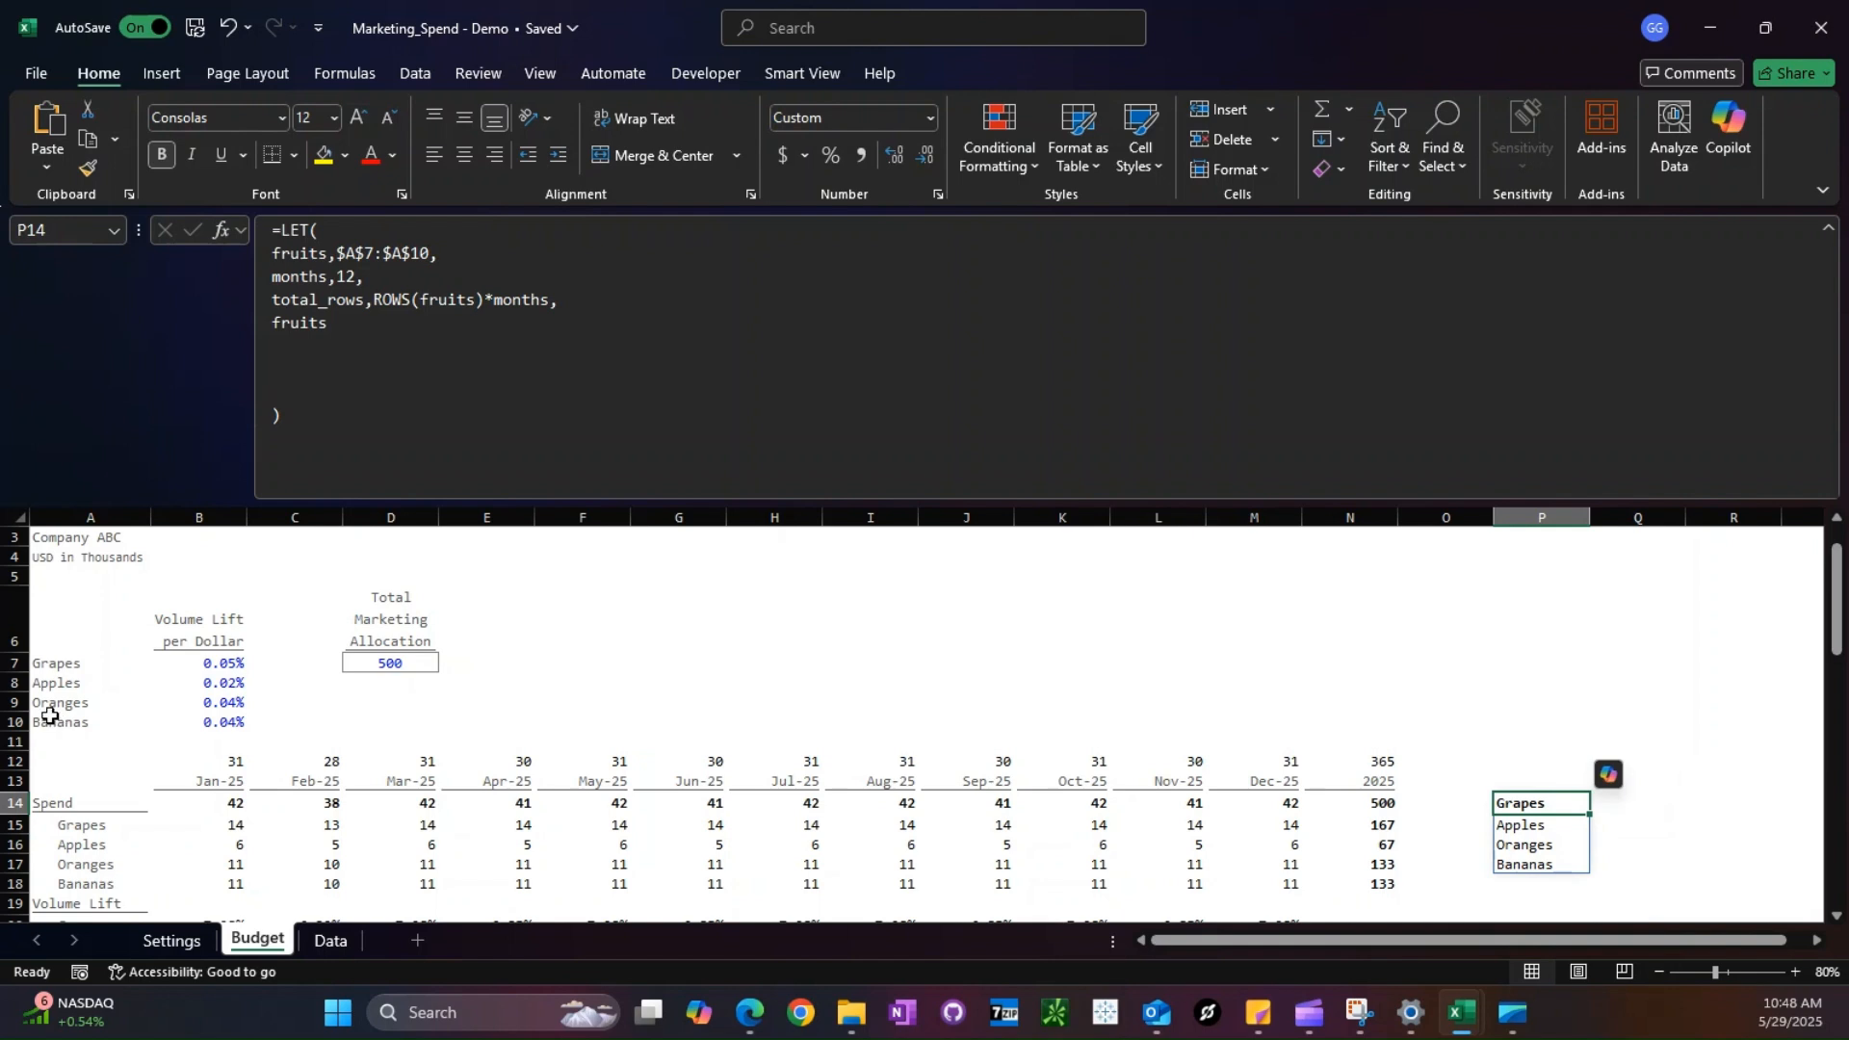
# - Add a month_index variable to the P14 LET formula as MOD(SEQUENCE(total_rows,1,0),months)+Settings!$A$14
pyautogui.click(637, 299)
pyautogui.hotkey('alt', 'Return')
pyautogui.write('month')
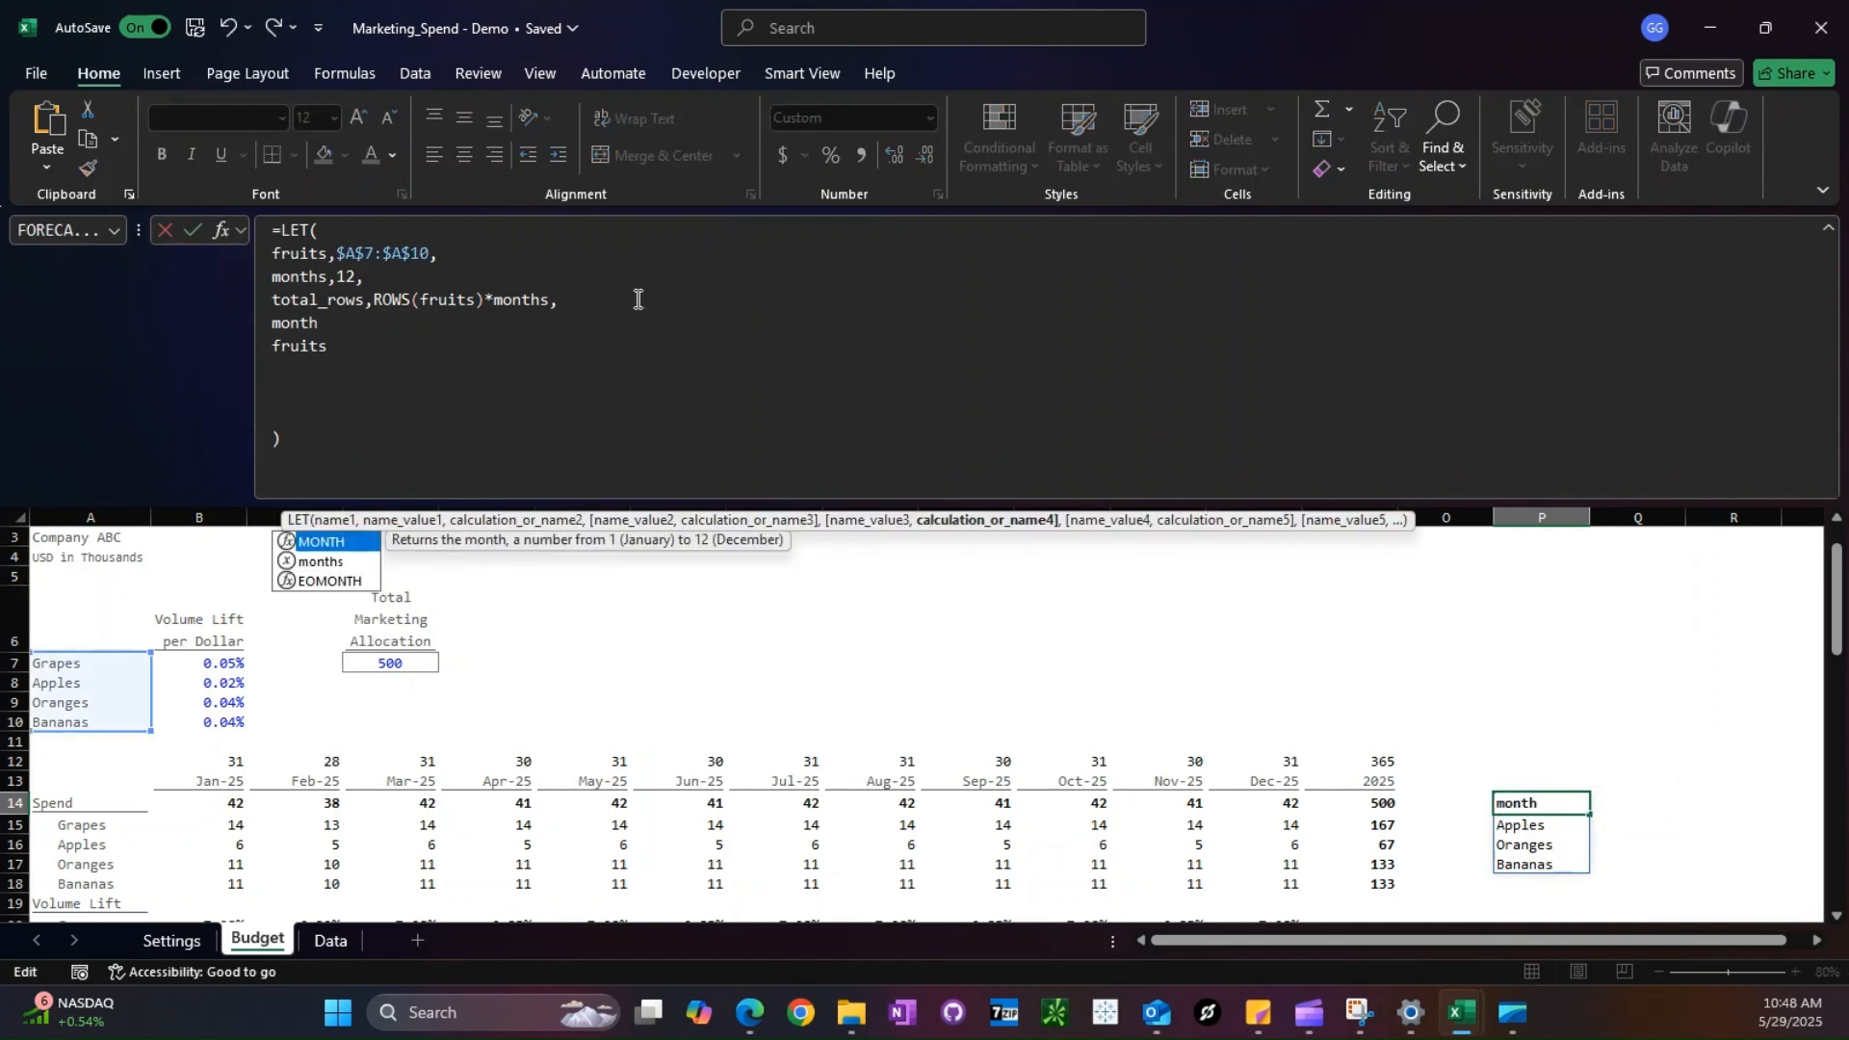
pyautogui.write('_index, MOD')
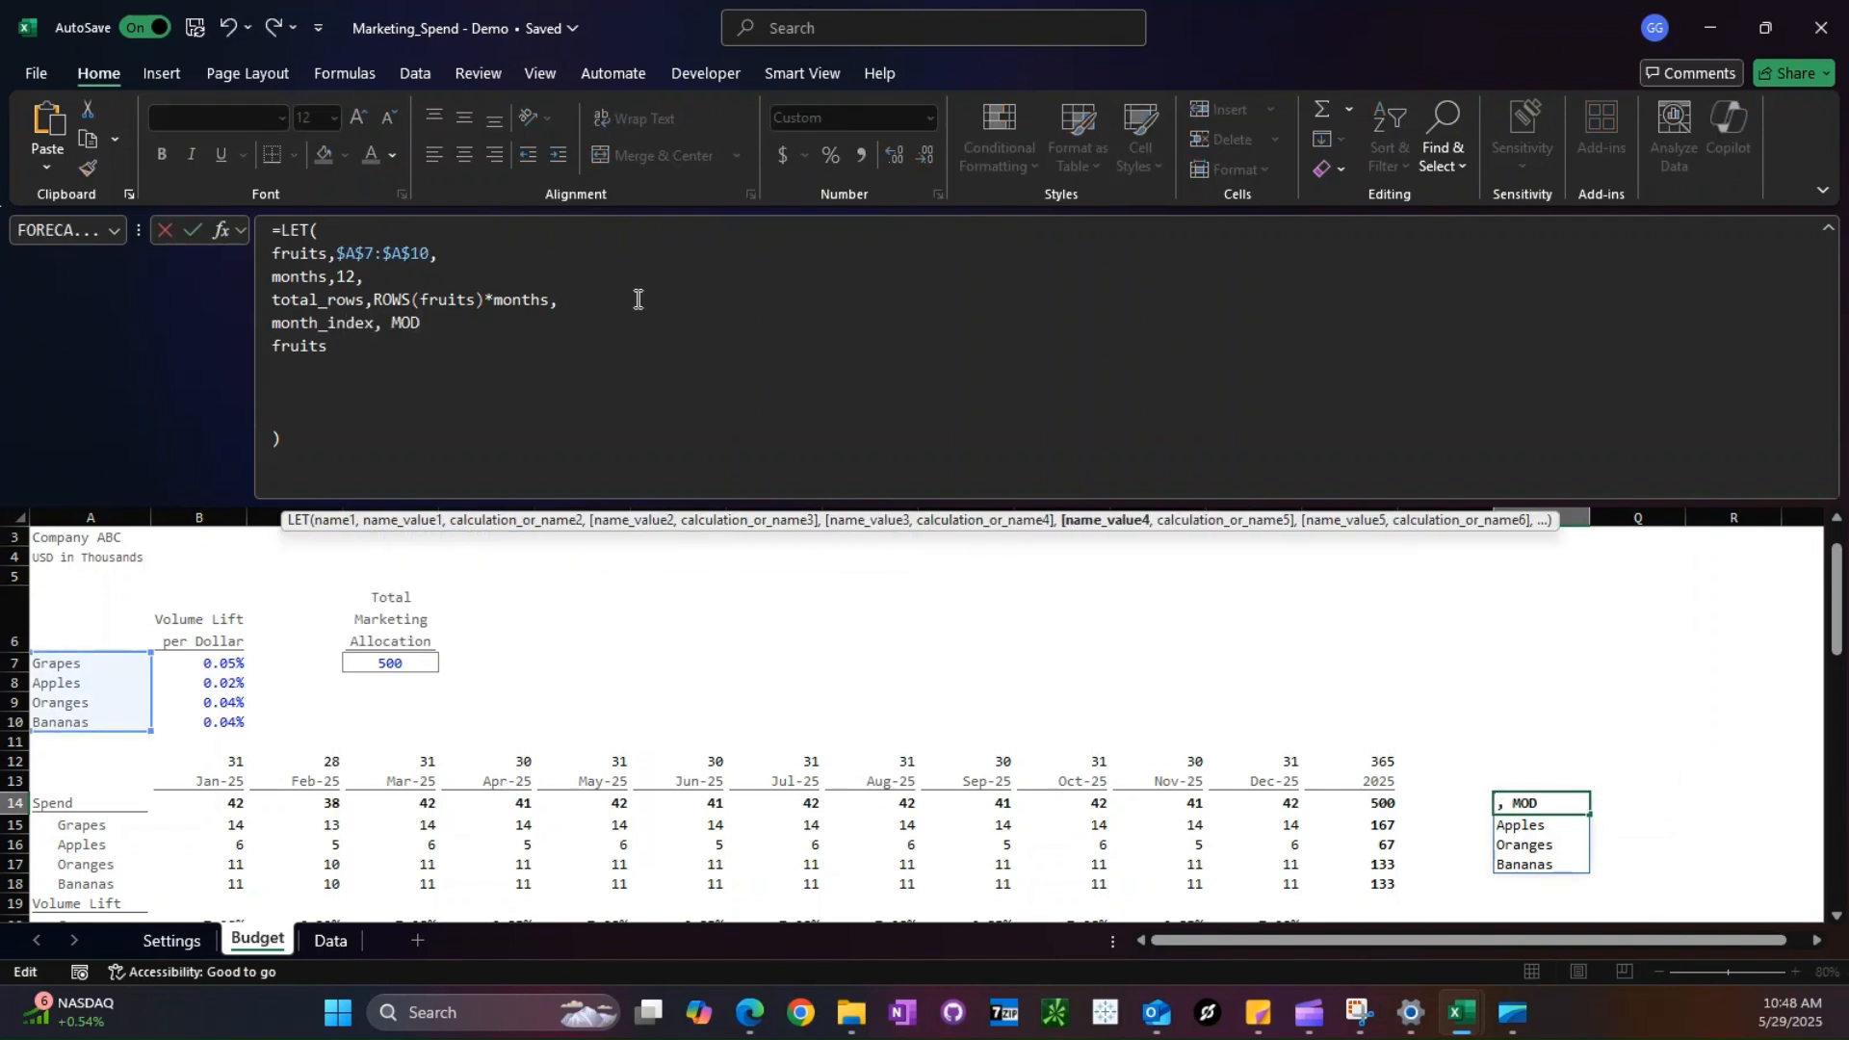
pyautogui.write('(SEQUENCE(total')
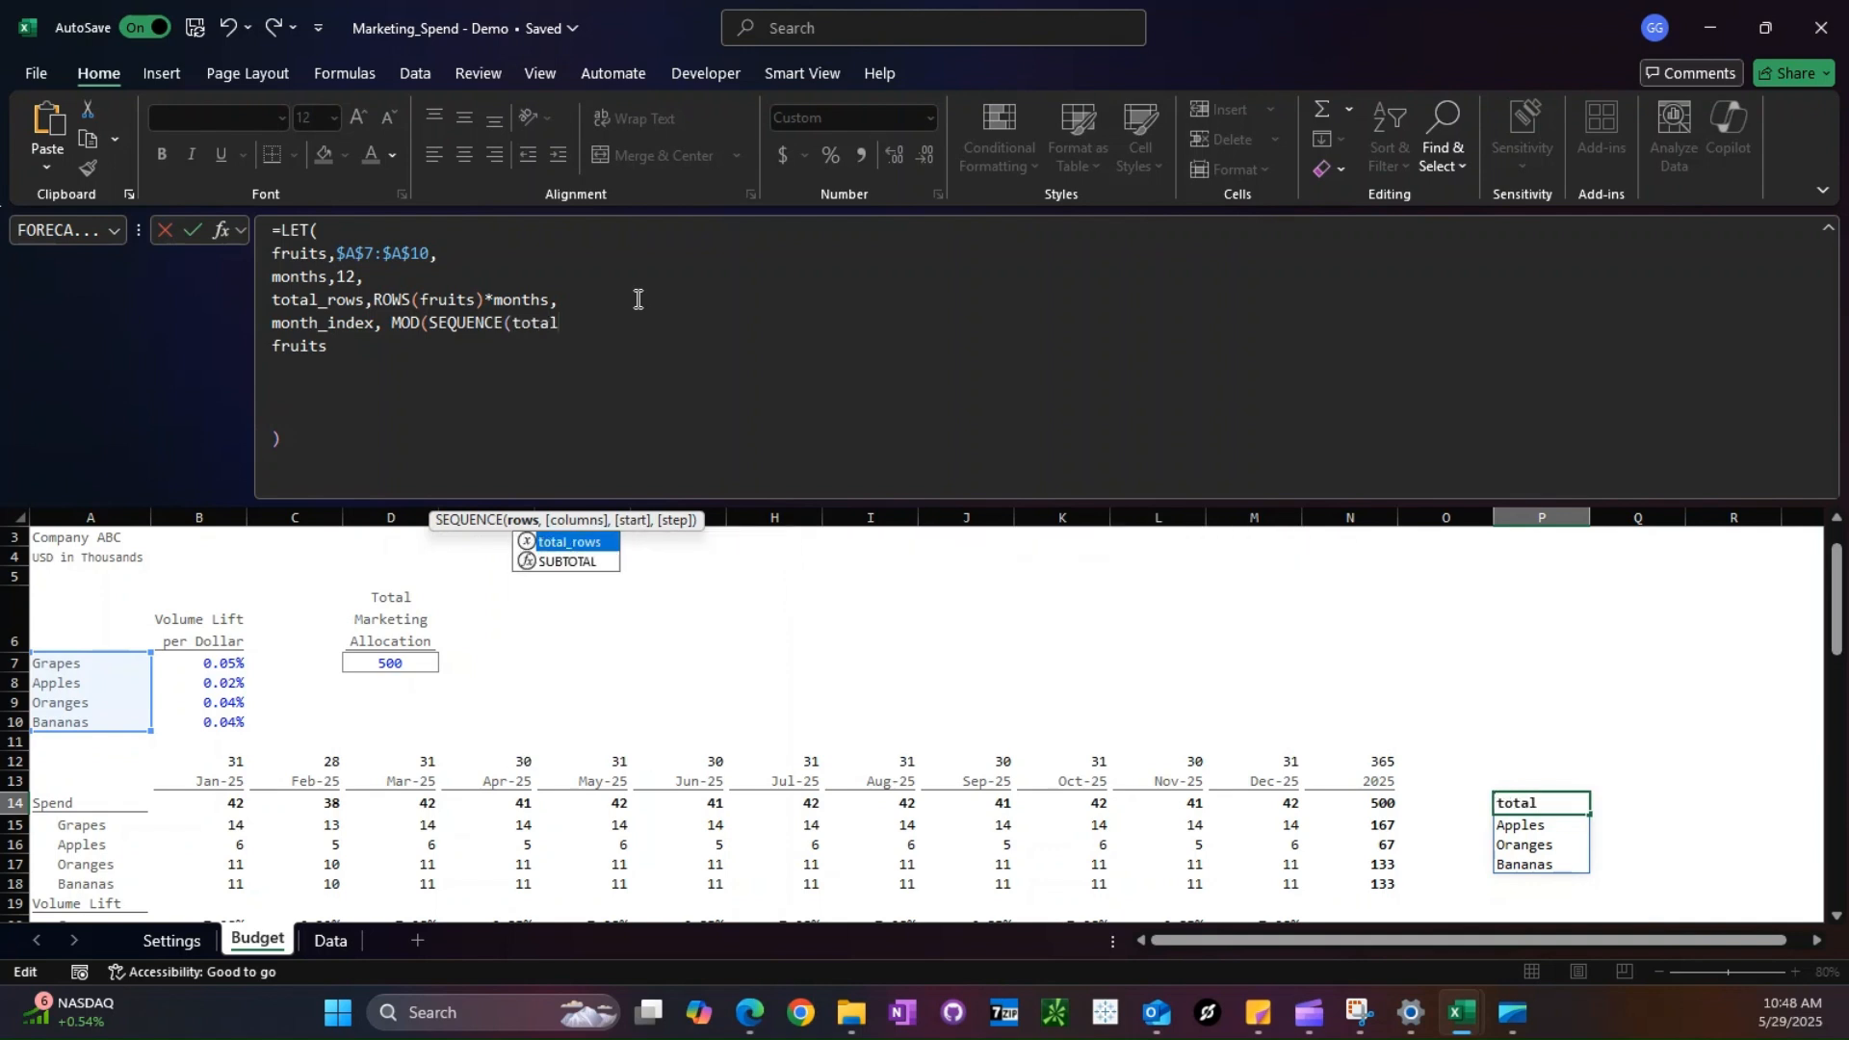
pyautogui.write('_rows,1,0),months')
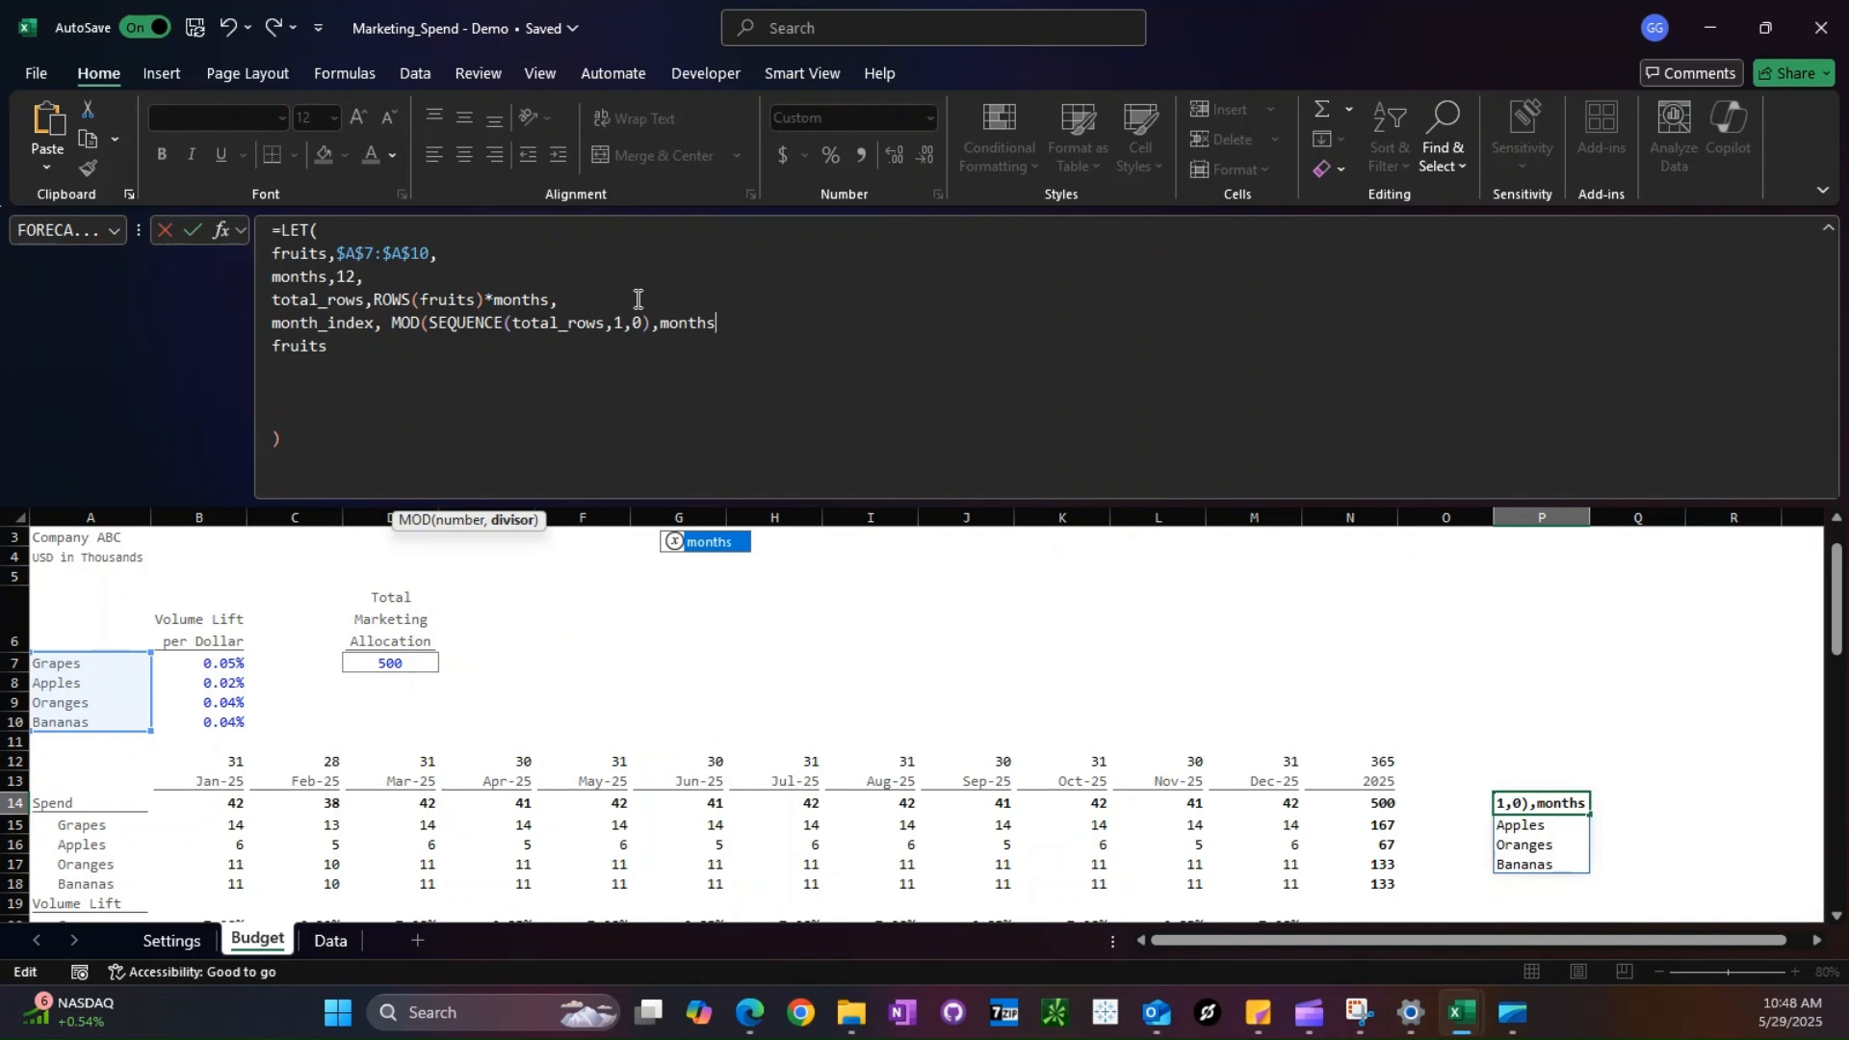
pyautogui.write(')+')
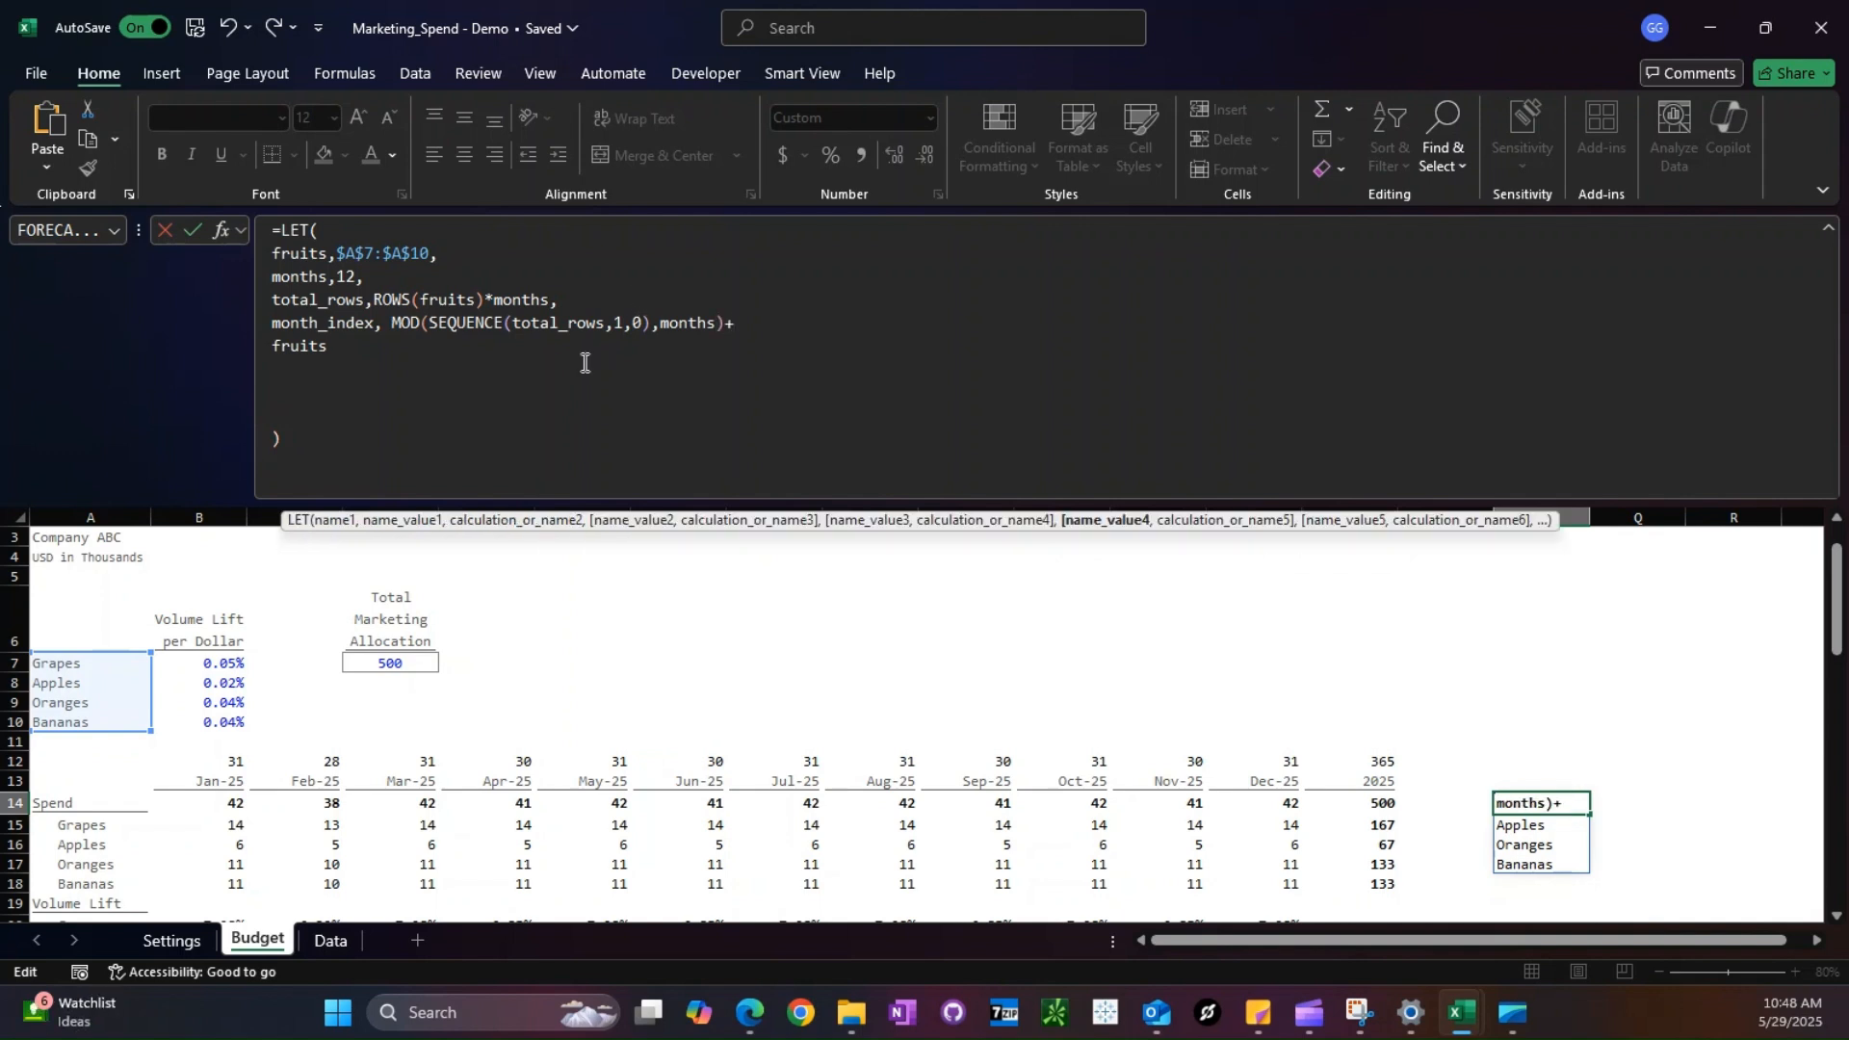
pyautogui.click(171, 941)
pyautogui.click(77, 760)
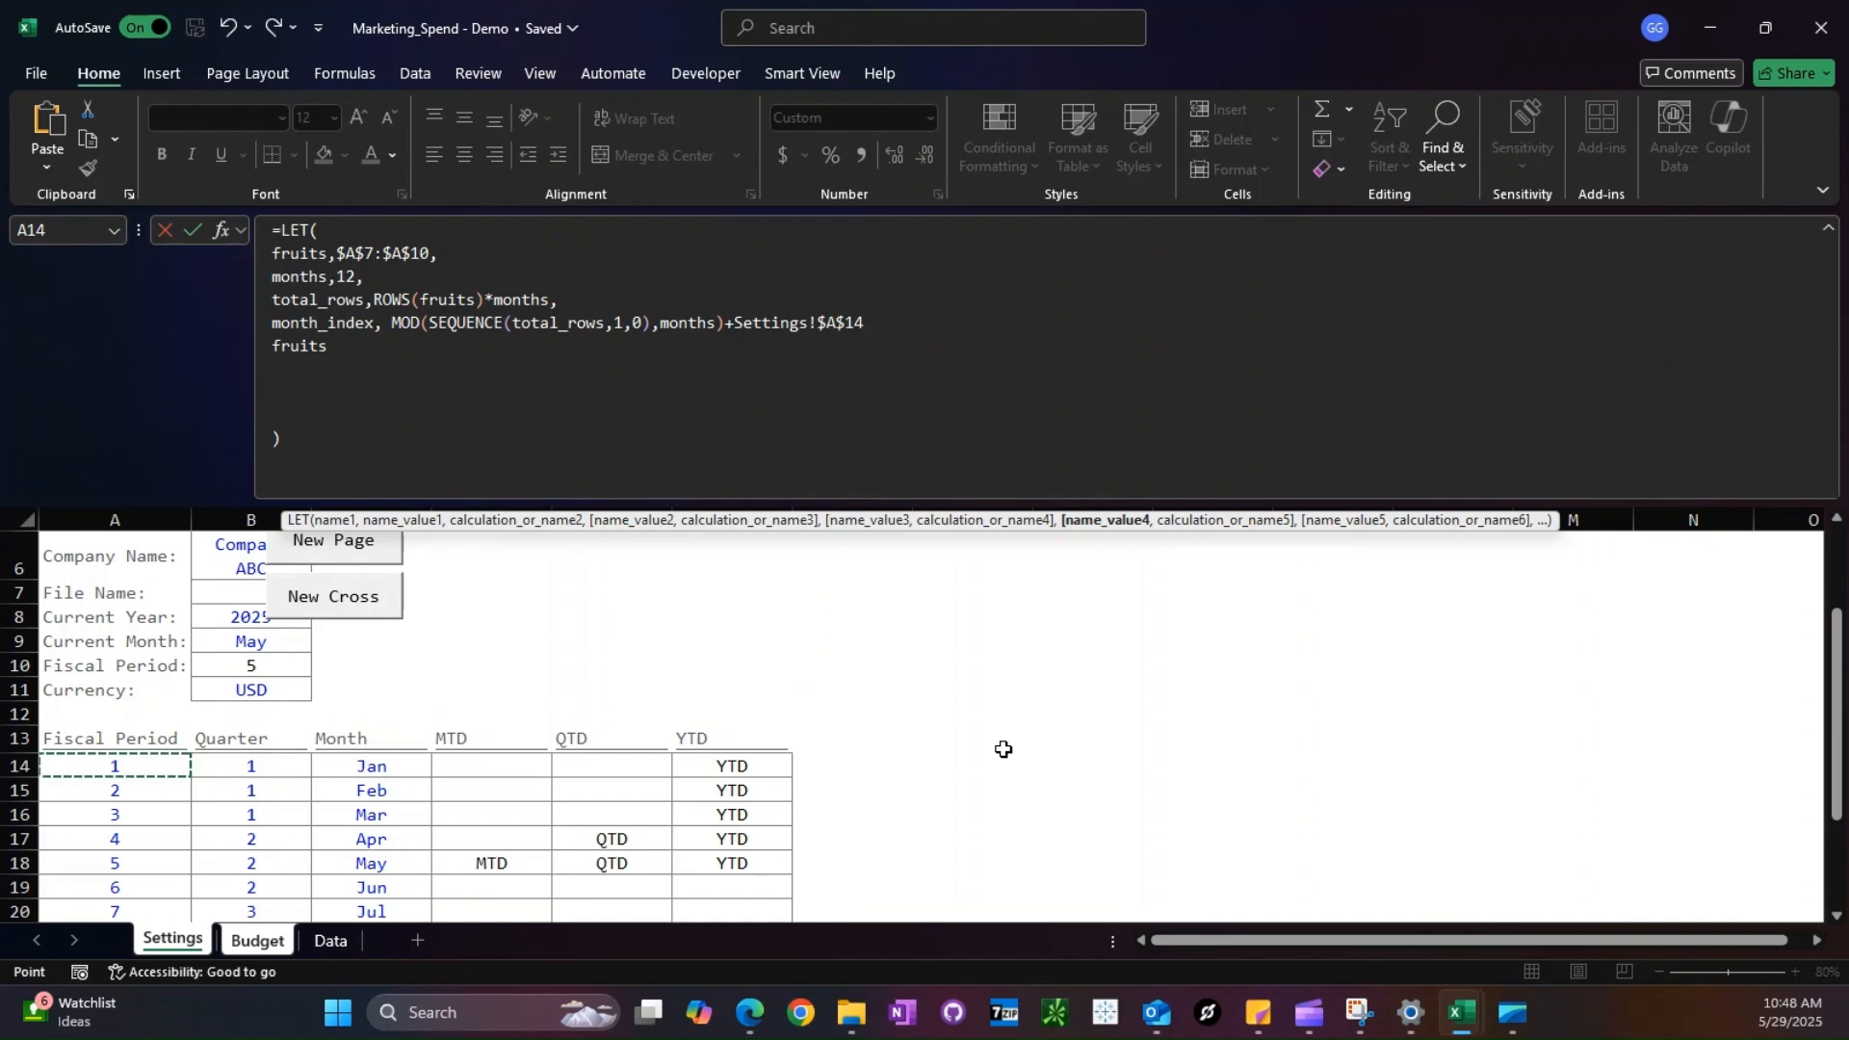
pyautogui.write(',')
# - Copy the month_index expression from the LET formula and paste it as a standalone formula in Q14
pyautogui.moveTo(392, 323); pyautogui.dragTo(864, 324)
pyautogui.hotkey('ctrl', 'c')
pyautogui.press('Tab')
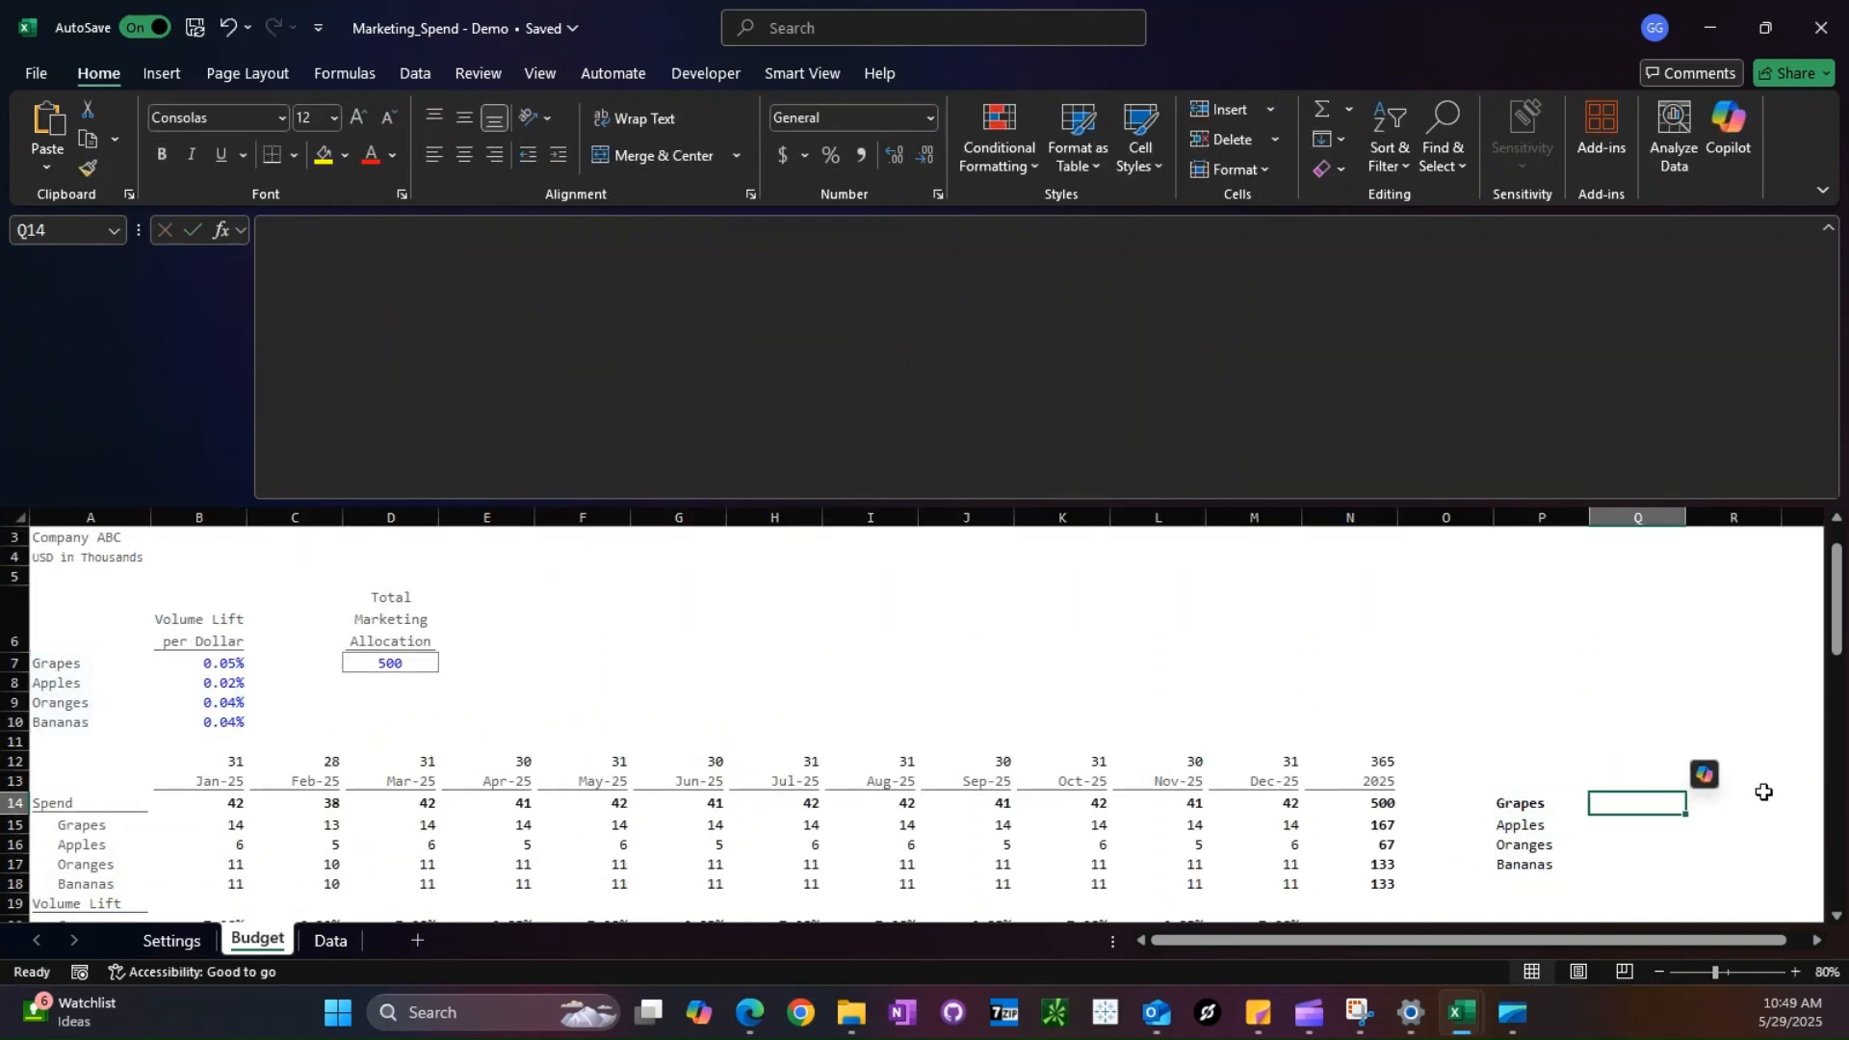
pyautogui.write('=')
pyautogui.hotkey('ctrl', 'v')
# - Replace total_rows with 48, months with 12 and the Settings reference with 1 in the Q14 formula, and check the spilled list
pyautogui.moveTo(1713, 801); pyautogui.dragTo(1787, 807)
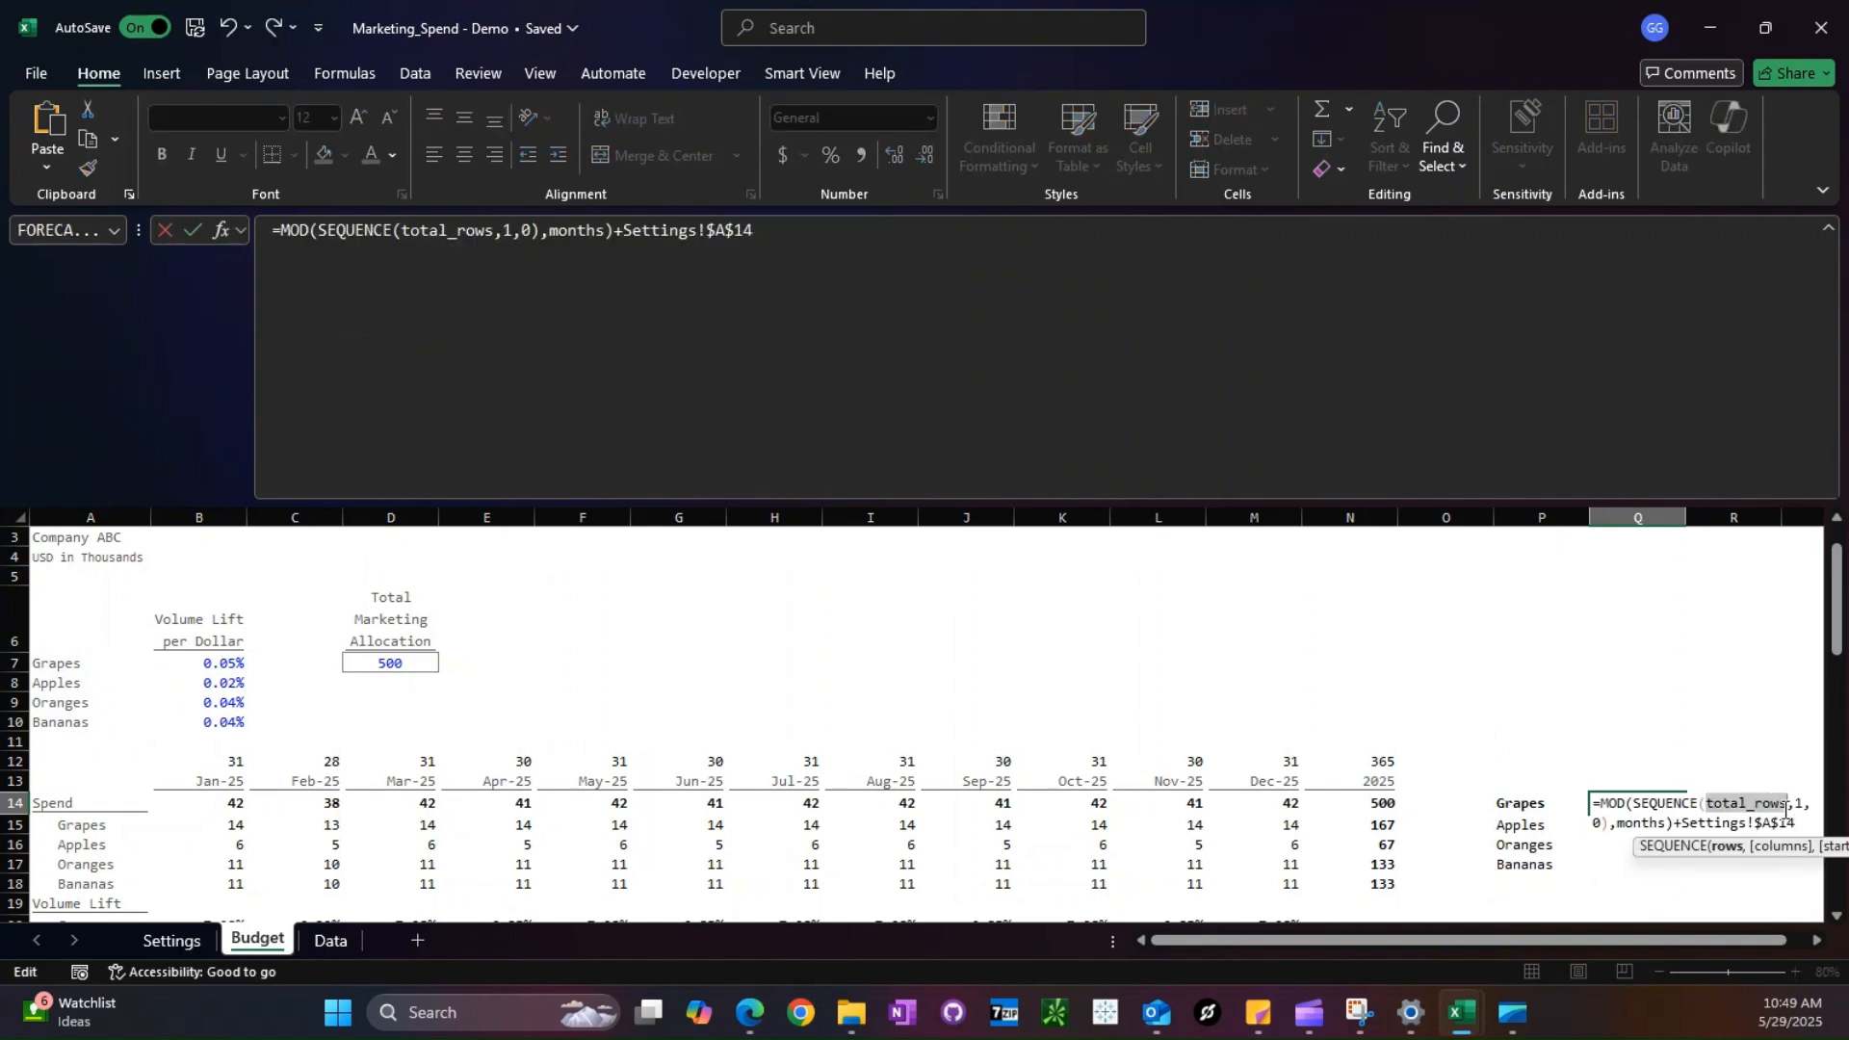
pyautogui.write('48')
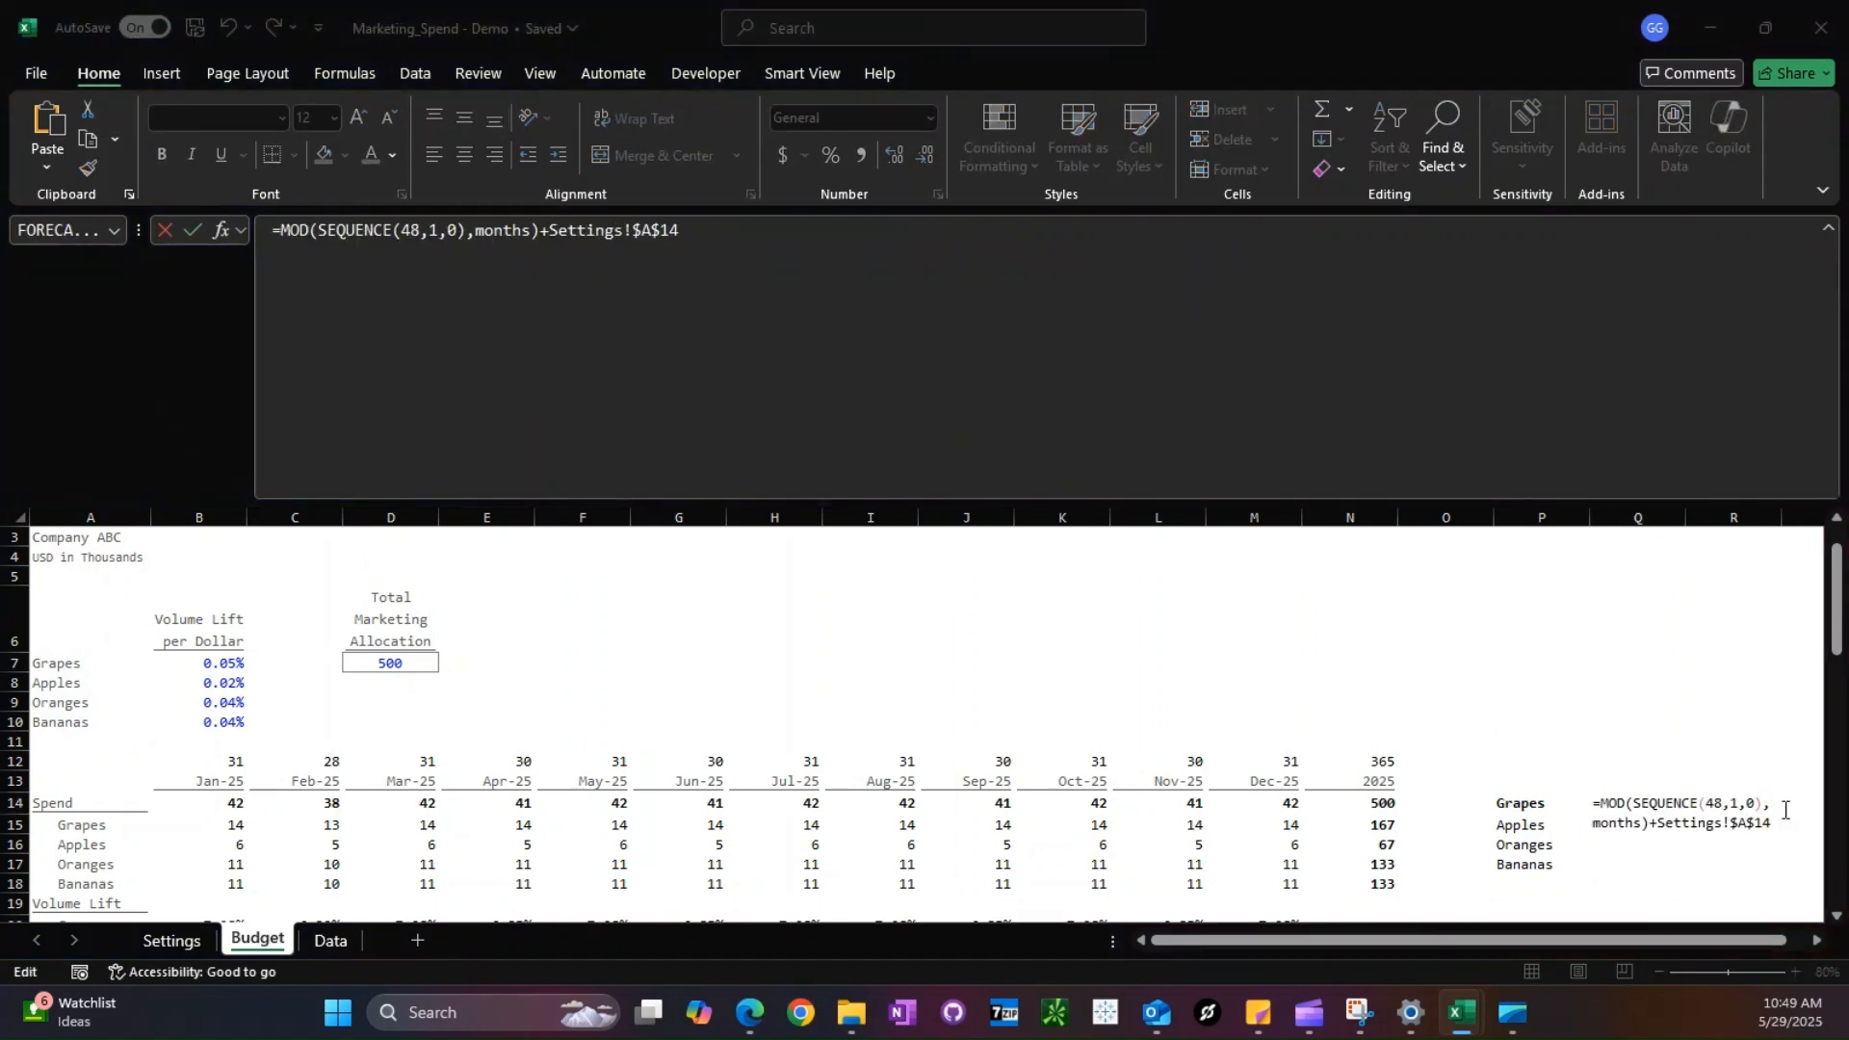
pyautogui.click(1651, 826)
pyautogui.press('BackSpace')
pyautogui.press('BackSpace')
pyautogui.press('BackSpace')
pyautogui.press('BackSpace')
pyautogui.press('BackSpace')
pyautogui.press('BackSpace')
pyautogui.write('12')
pyautogui.hotkey('shift', 'Left')
pyautogui.hotkey('shift', 'Left')
pyautogui.hotkey('shift', 'Left')
pyautogui.hotkey('shift', 'Left')
pyautogui.hotkey('shift', 'Left')
pyautogui.hotkey('shift', 'Left')
pyautogui.hotkey('shift', 'Left')
pyautogui.hotkey('shift', 'Left')
pyautogui.hotkey('shift', 'Left')
pyautogui.hotkey('shift', 'Left')
pyautogui.hotkey('shift', 'Left')
pyautogui.hotkey('shift', 'Left')
pyautogui.write('1')
pyautogui.press('Return')
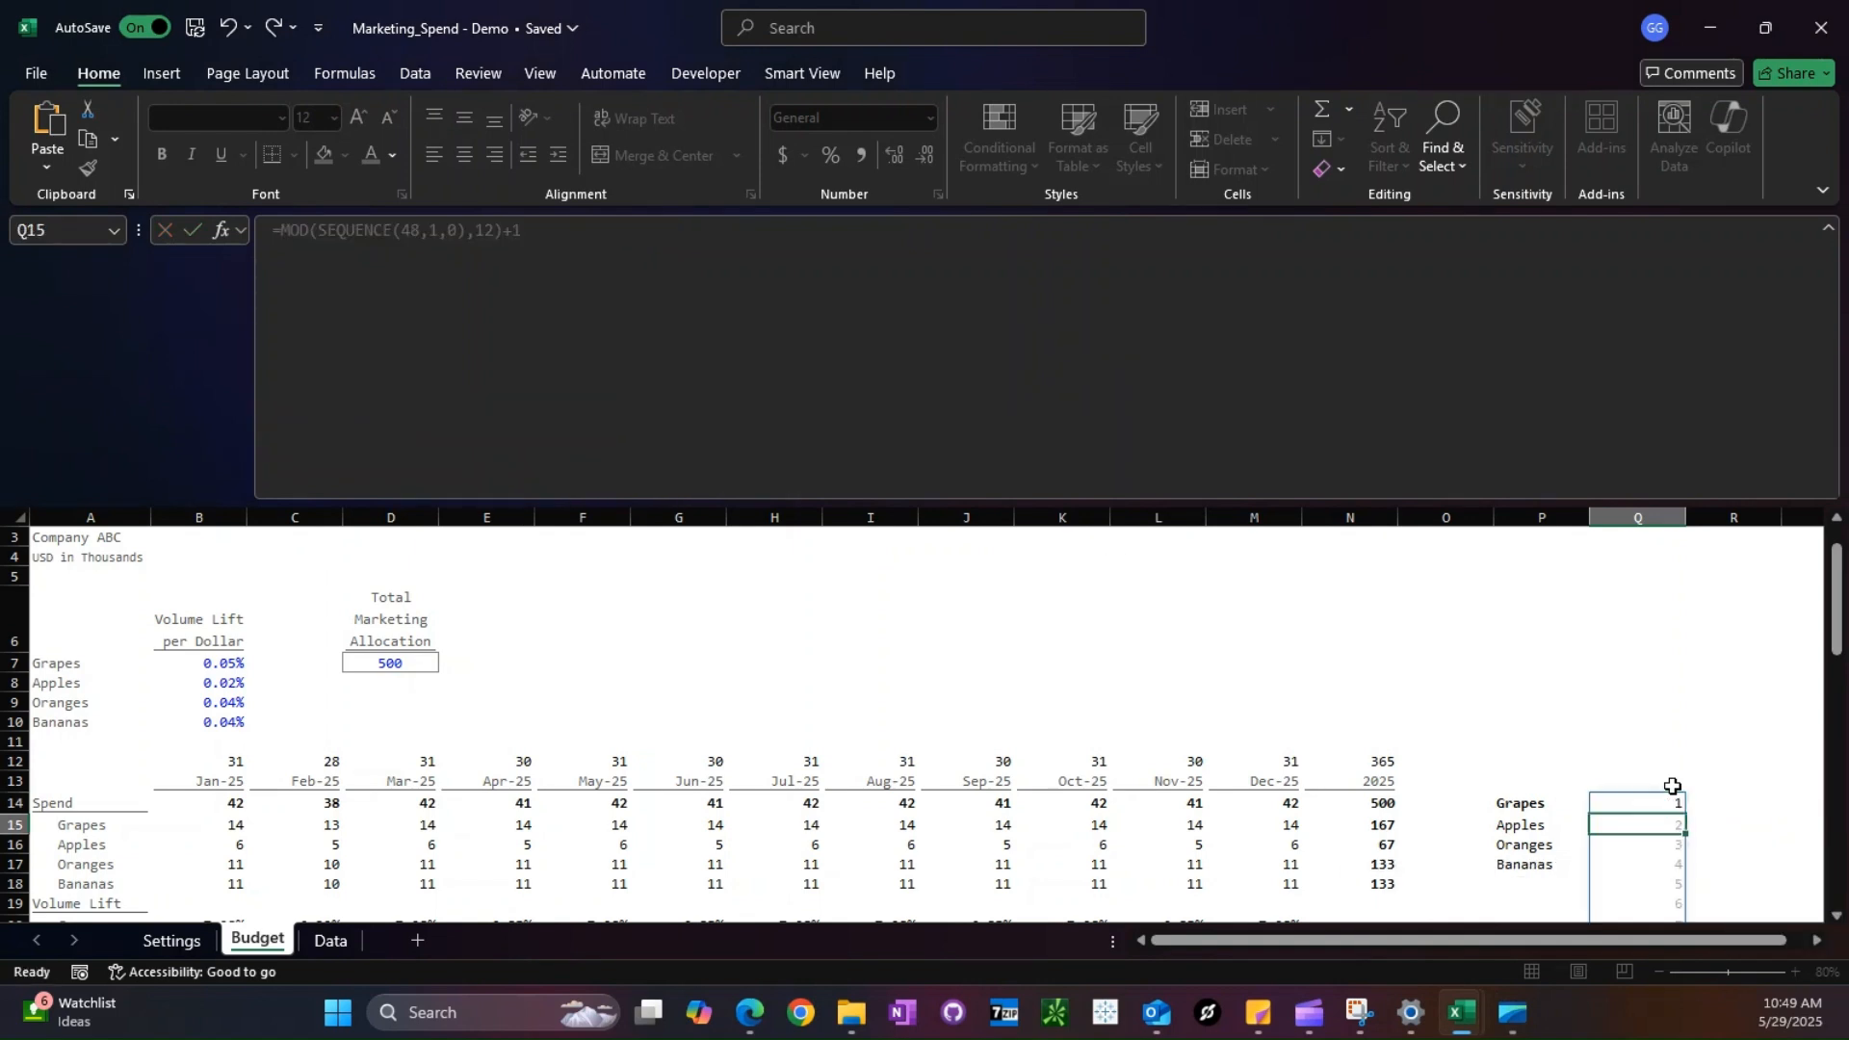
pyautogui.scroll(-2, 1723, 740)
pyautogui.scroll(-14, 1723, 741)
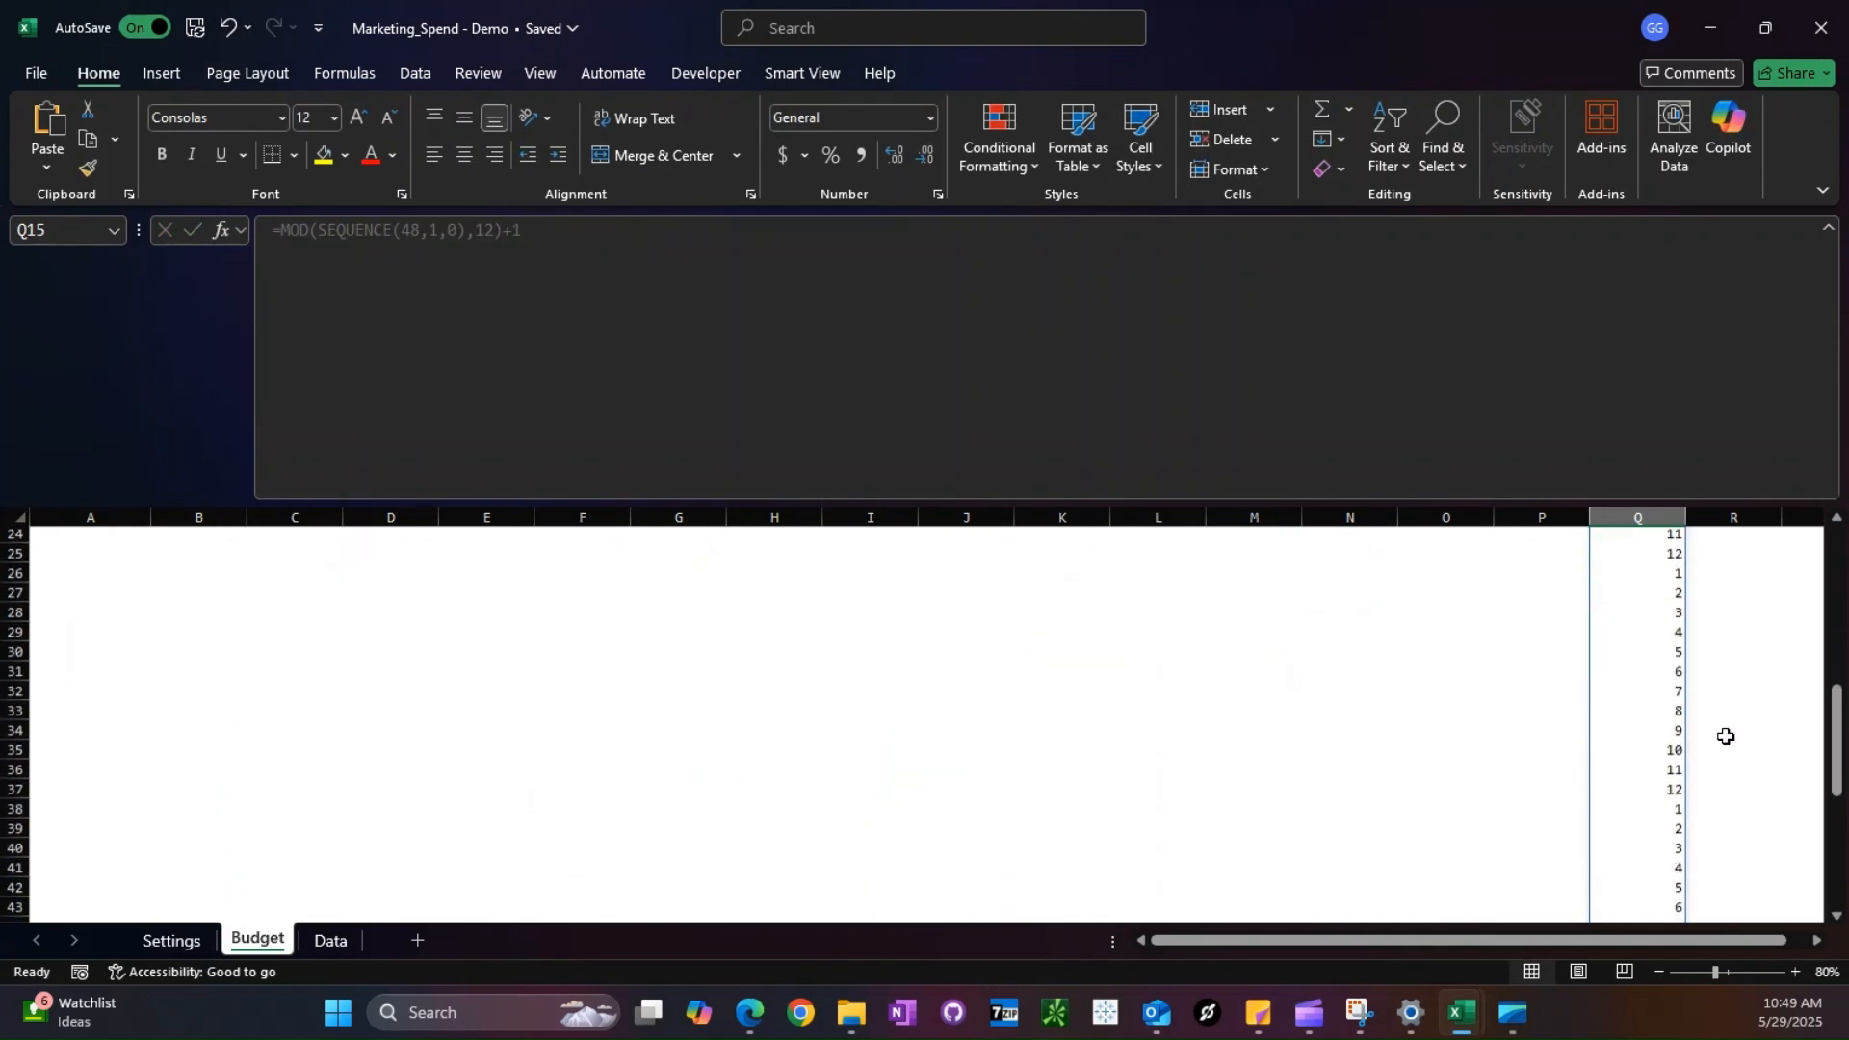
# - Clear the spilled month-index test formula from Q14 and return to the LET formula in P14
pyautogui.scroll(14, 1725, 737)
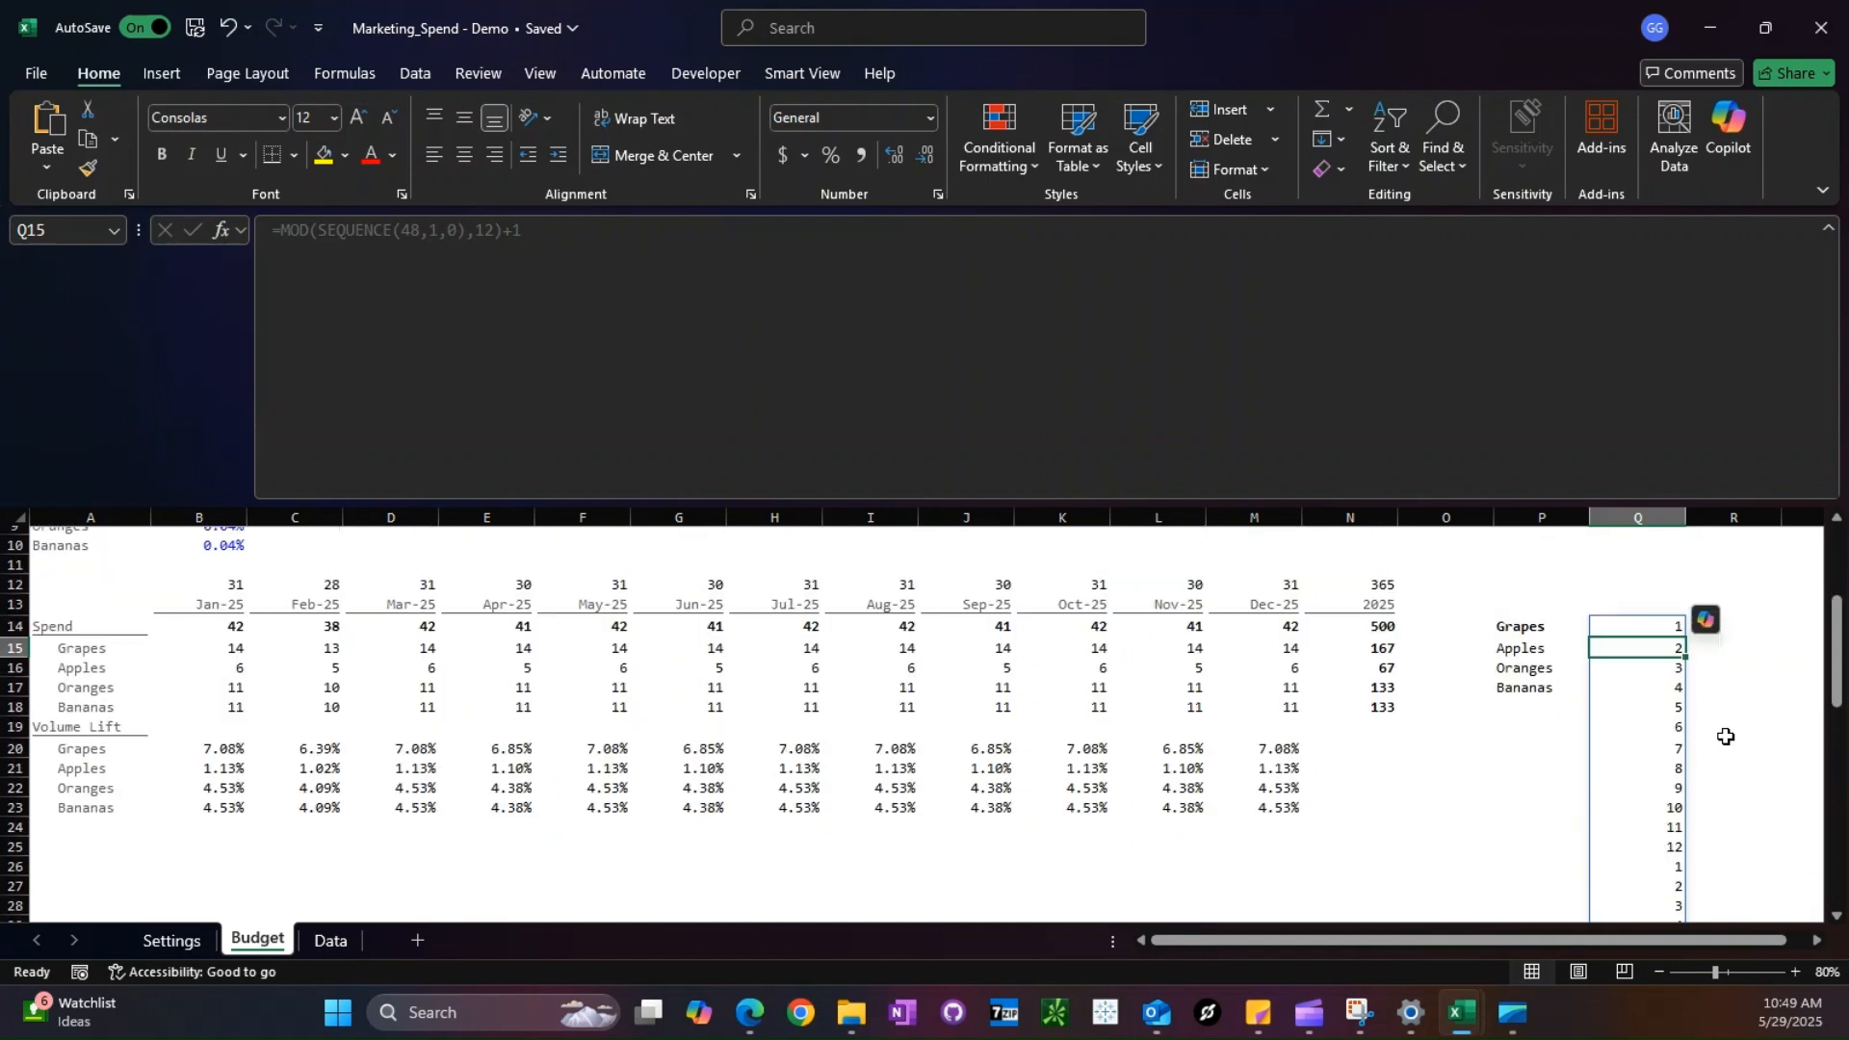
pyautogui.click(1647, 684)
pyautogui.press('Delete')
pyautogui.press('Left')
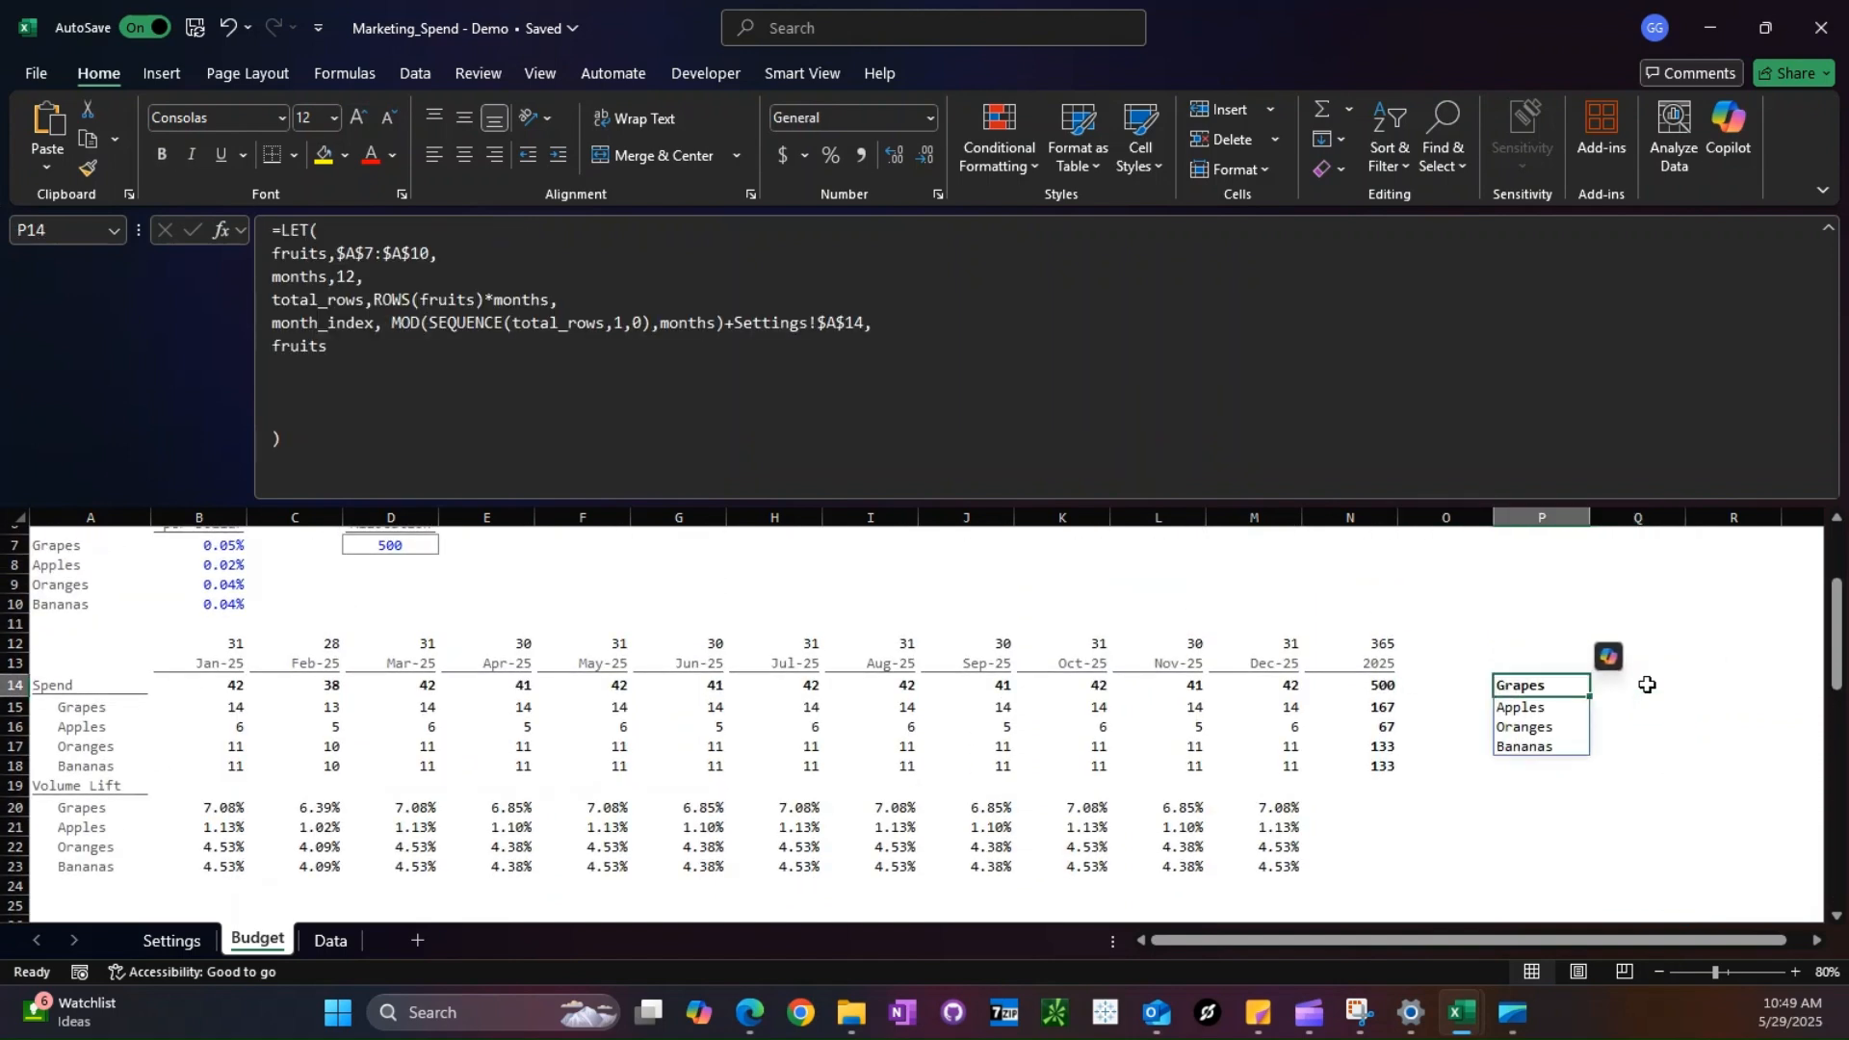
# - Add a date variable to the P14 LET formula as EOMONTH(DATE(Settings!$B$8,month_index,1),0)
pyautogui.click(887, 318)
pyautogui.hotkey('alt', 'Return')
pyautogui.write('date, EOMONTH(DATE(')
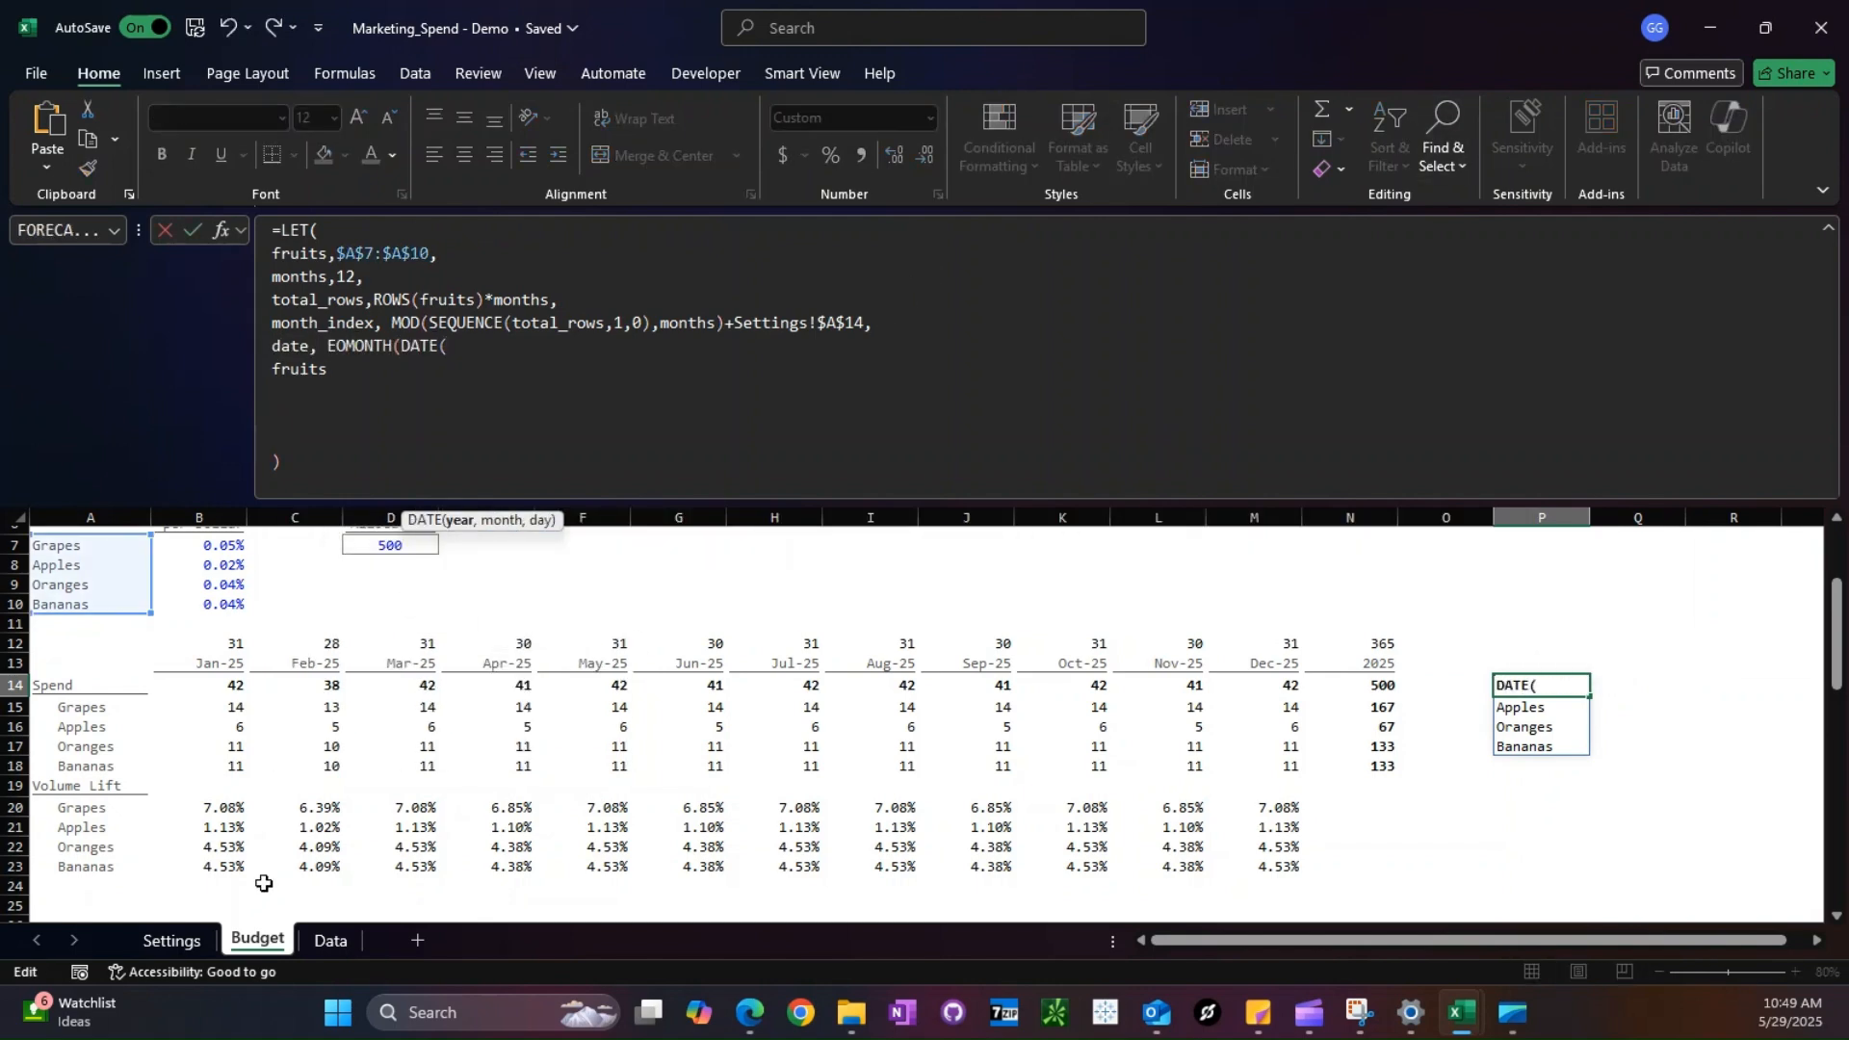
pyautogui.click(171, 940)
pyautogui.click(248, 618)
pyautogui.press('F4')
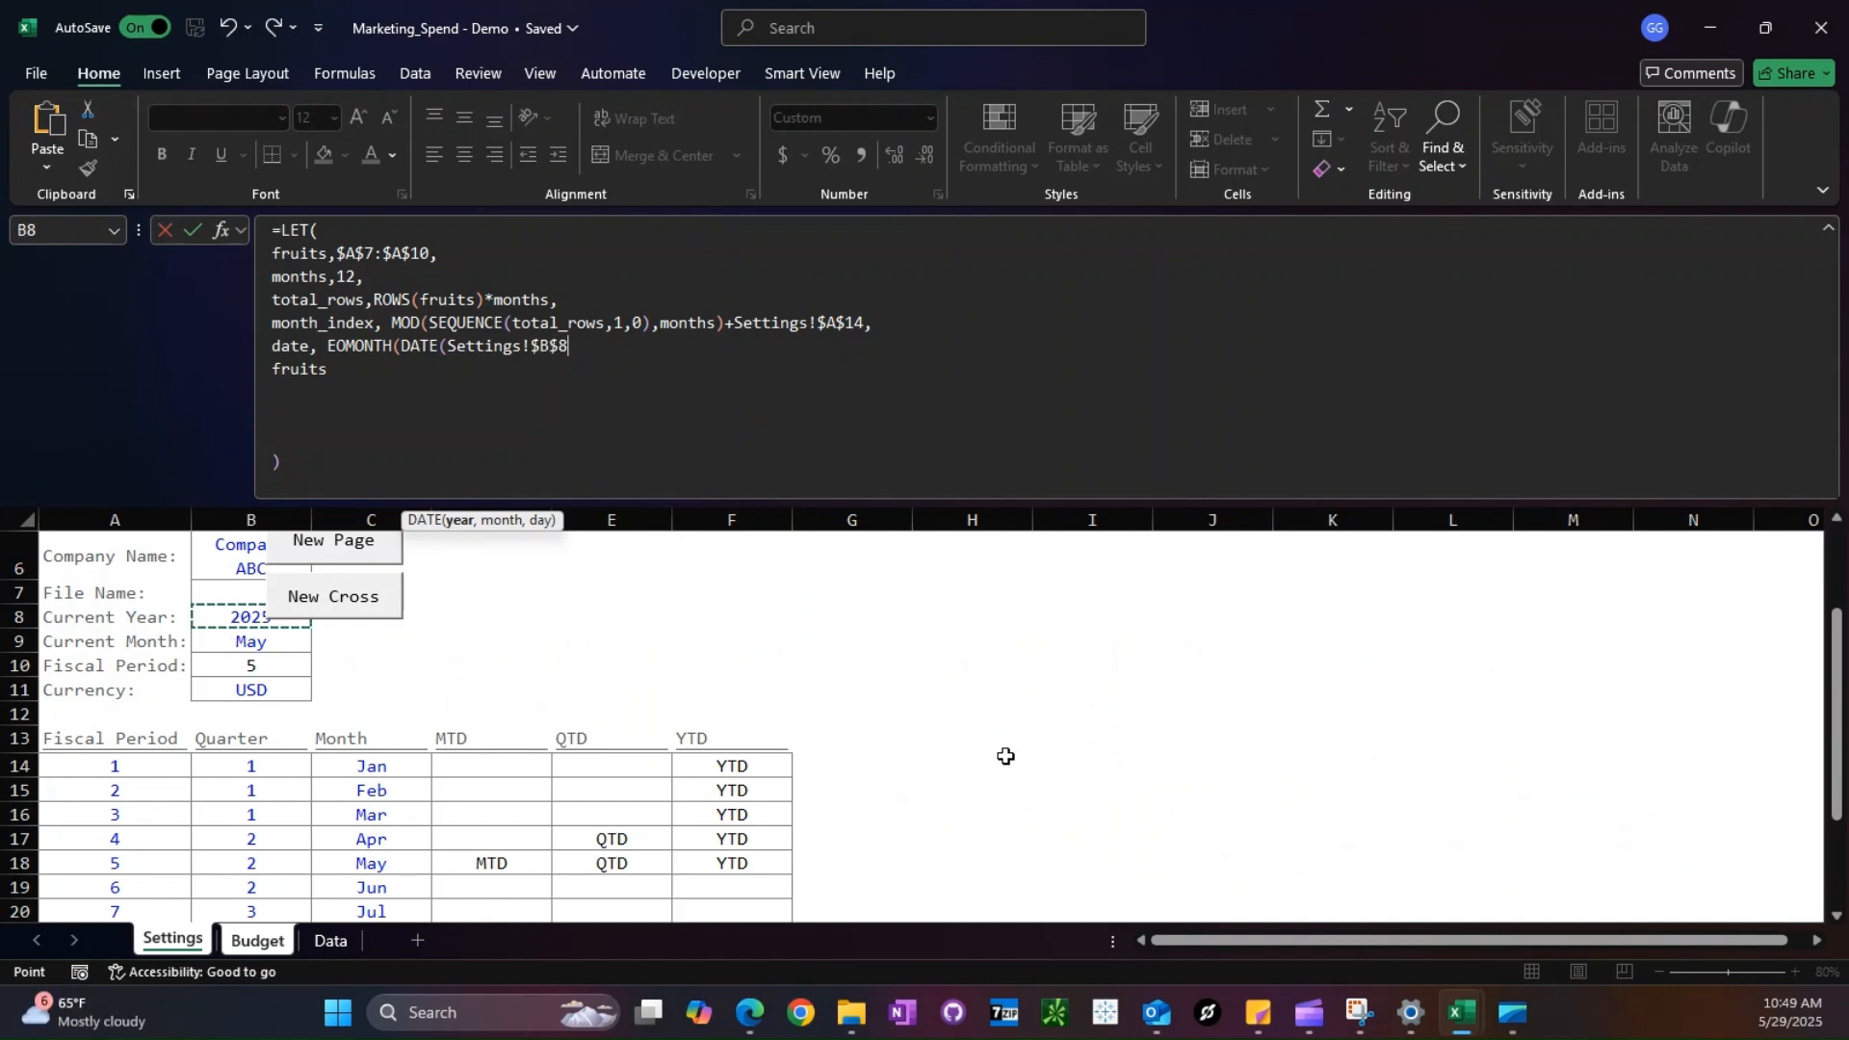
pyautogui.write(',month')
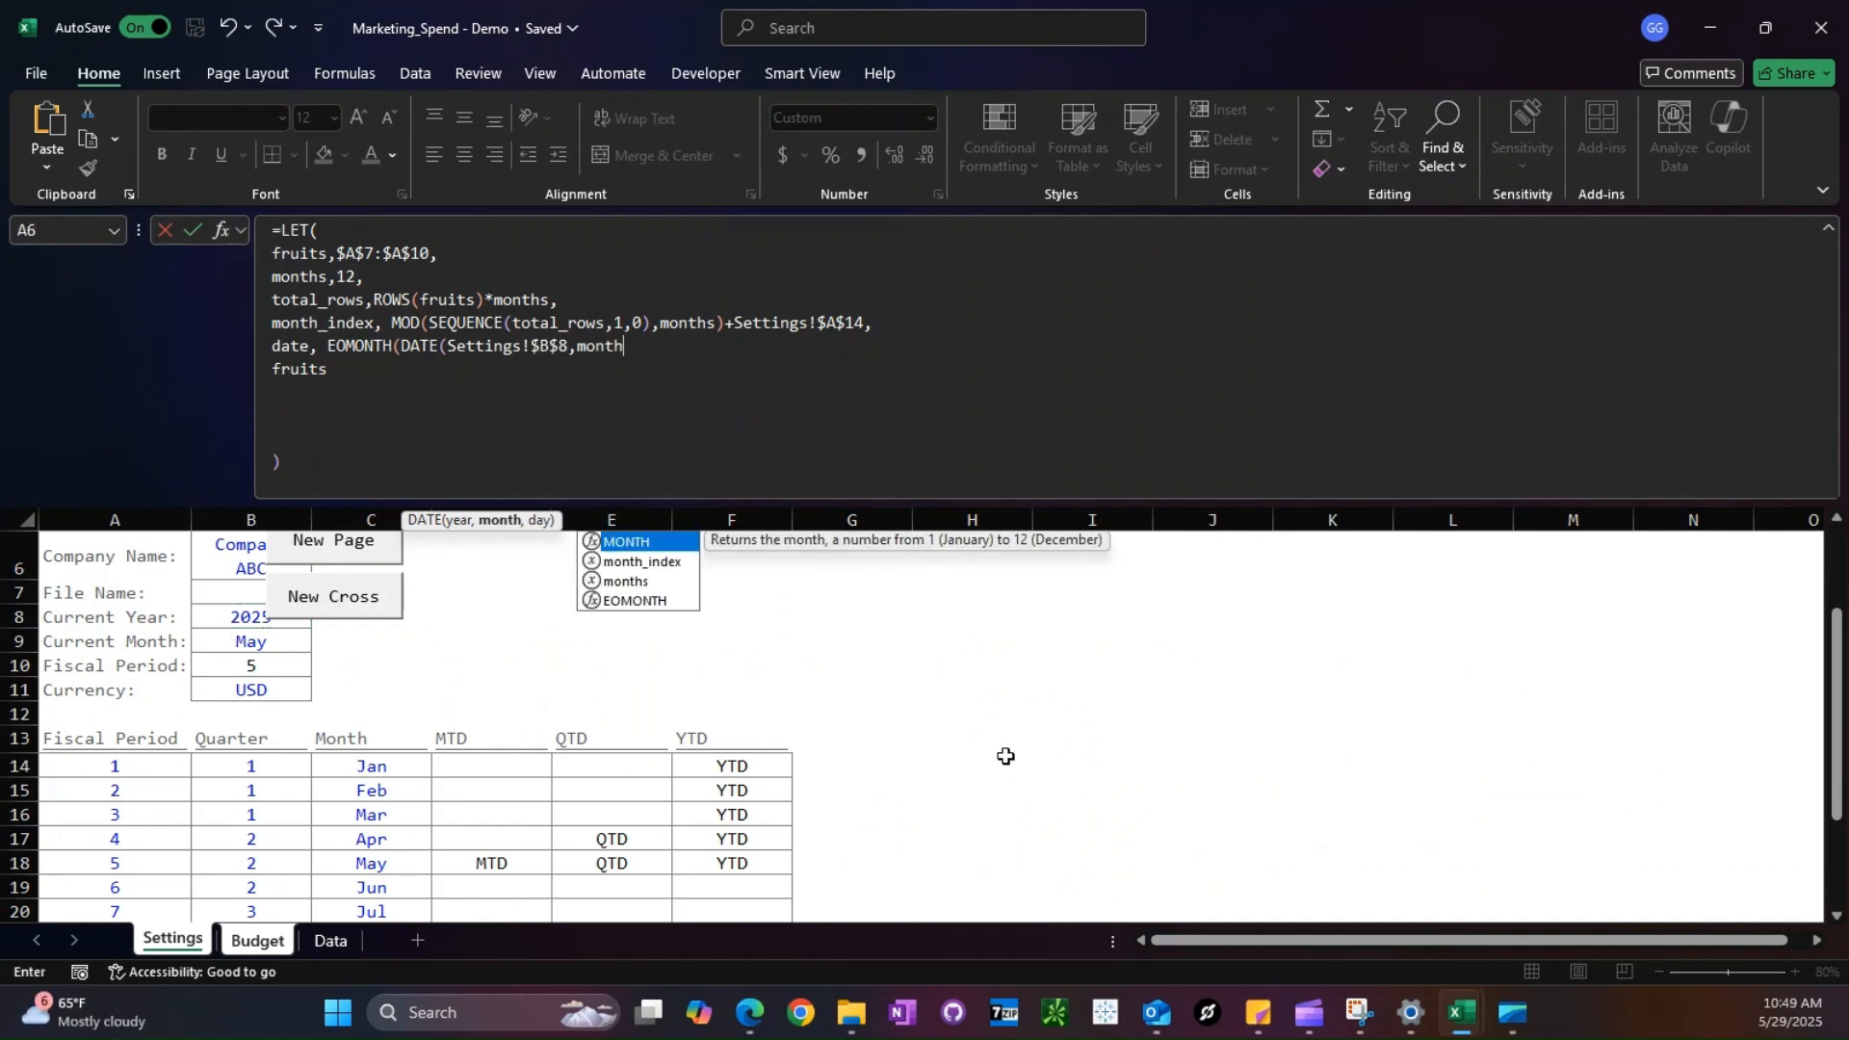
pyautogui.write('_index,1),0)')
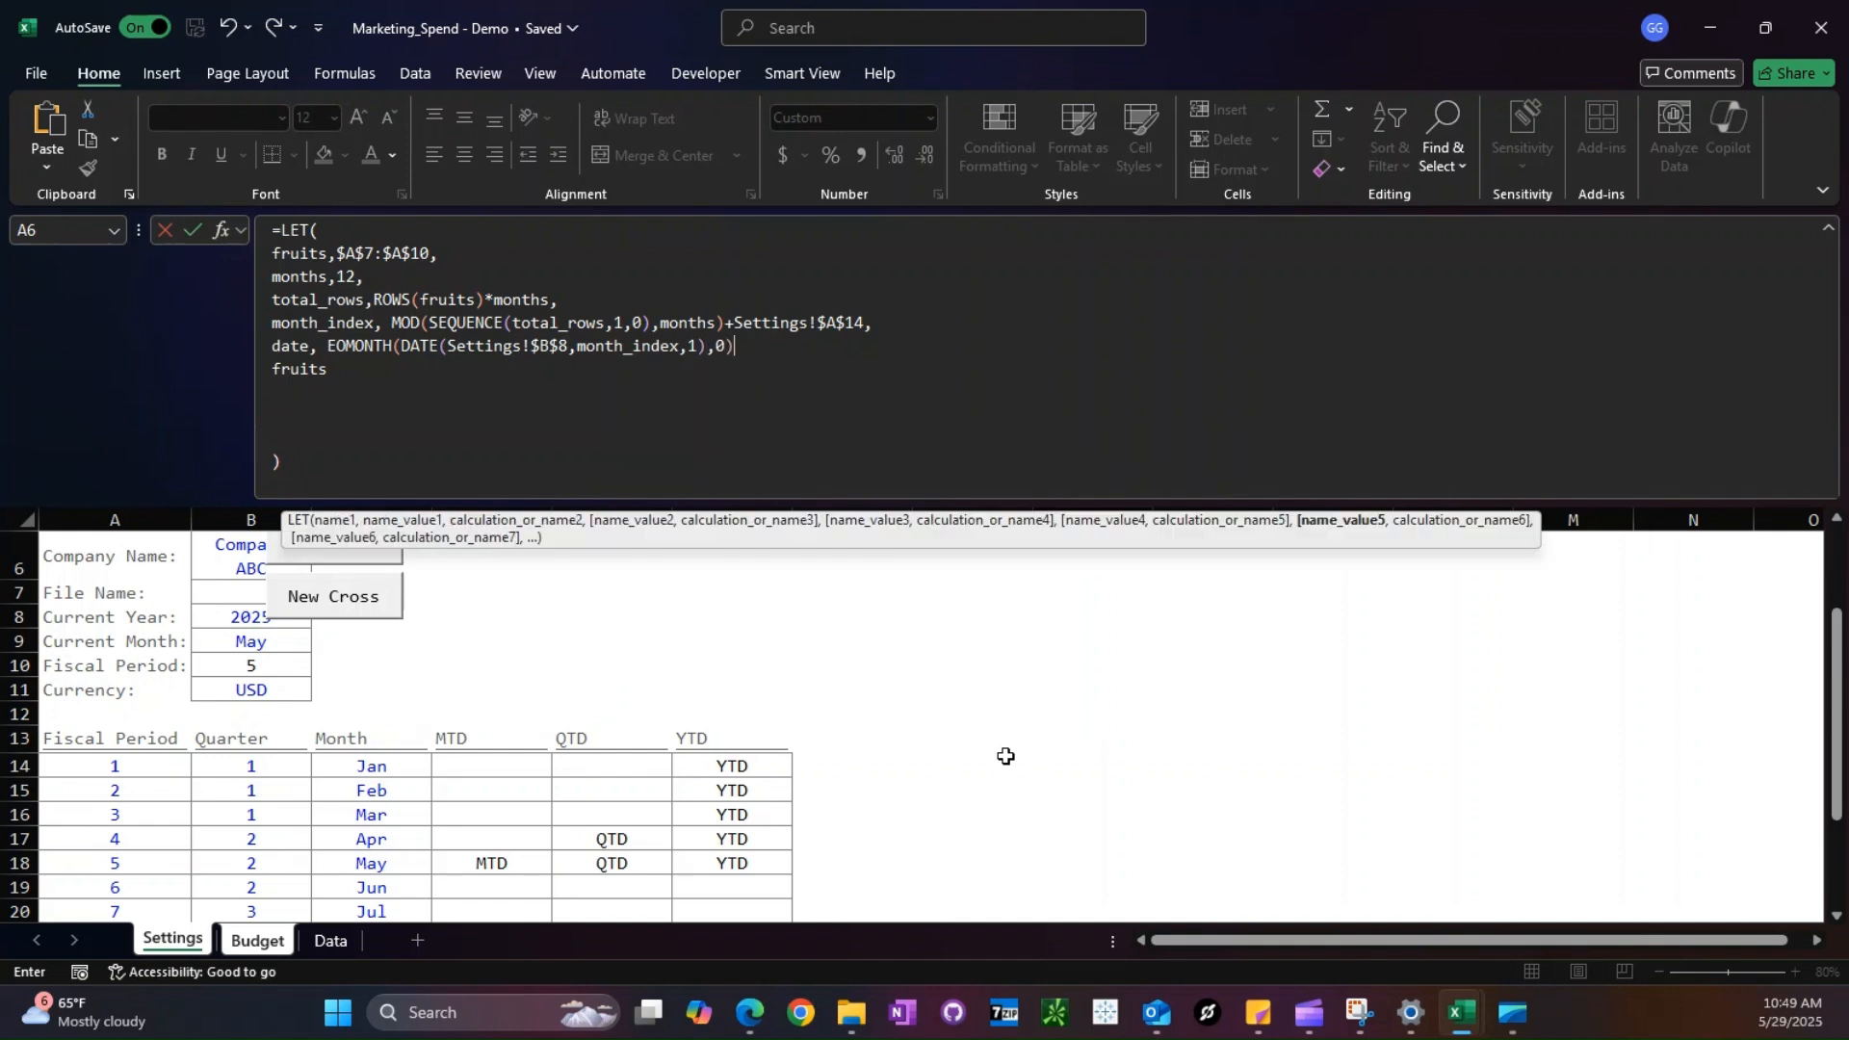
pyautogui.write(',')
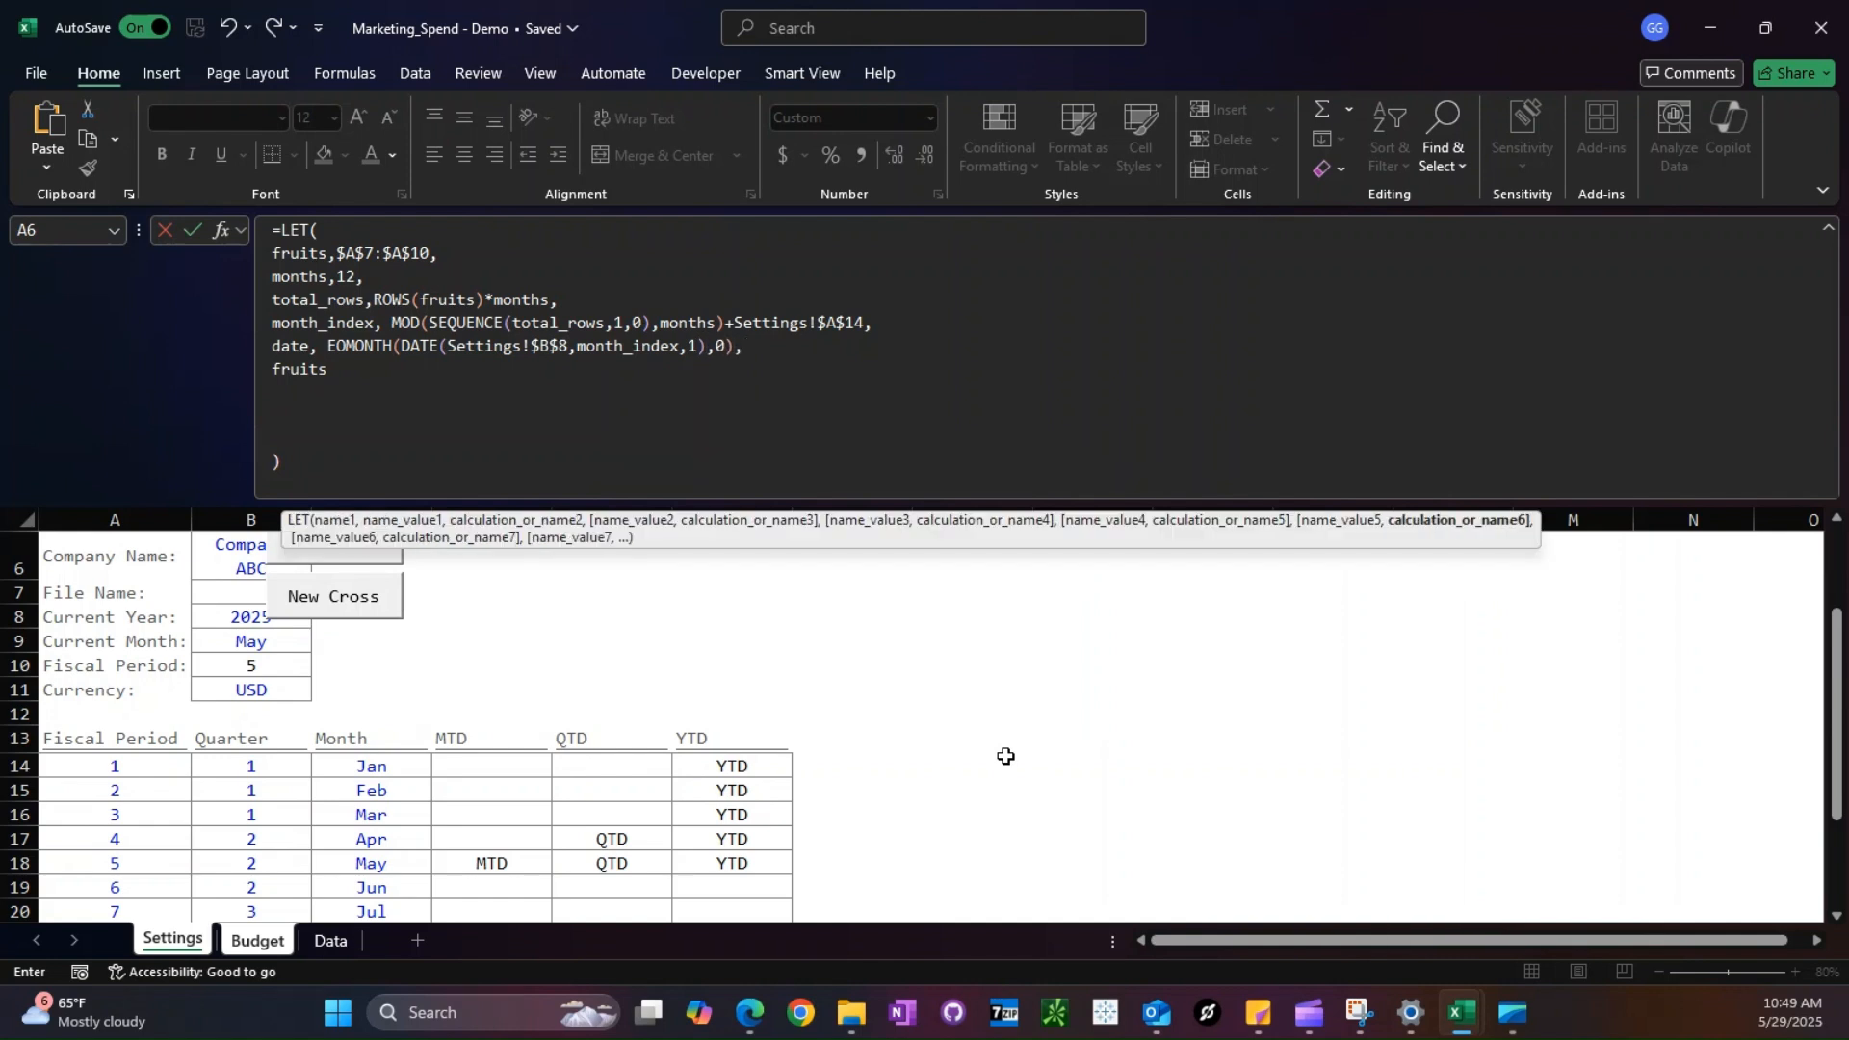
# - Replace fruits with date as the final result of the LET formula and enter it
pyautogui.doubleClick(299, 368)
pyautogui.write('date')
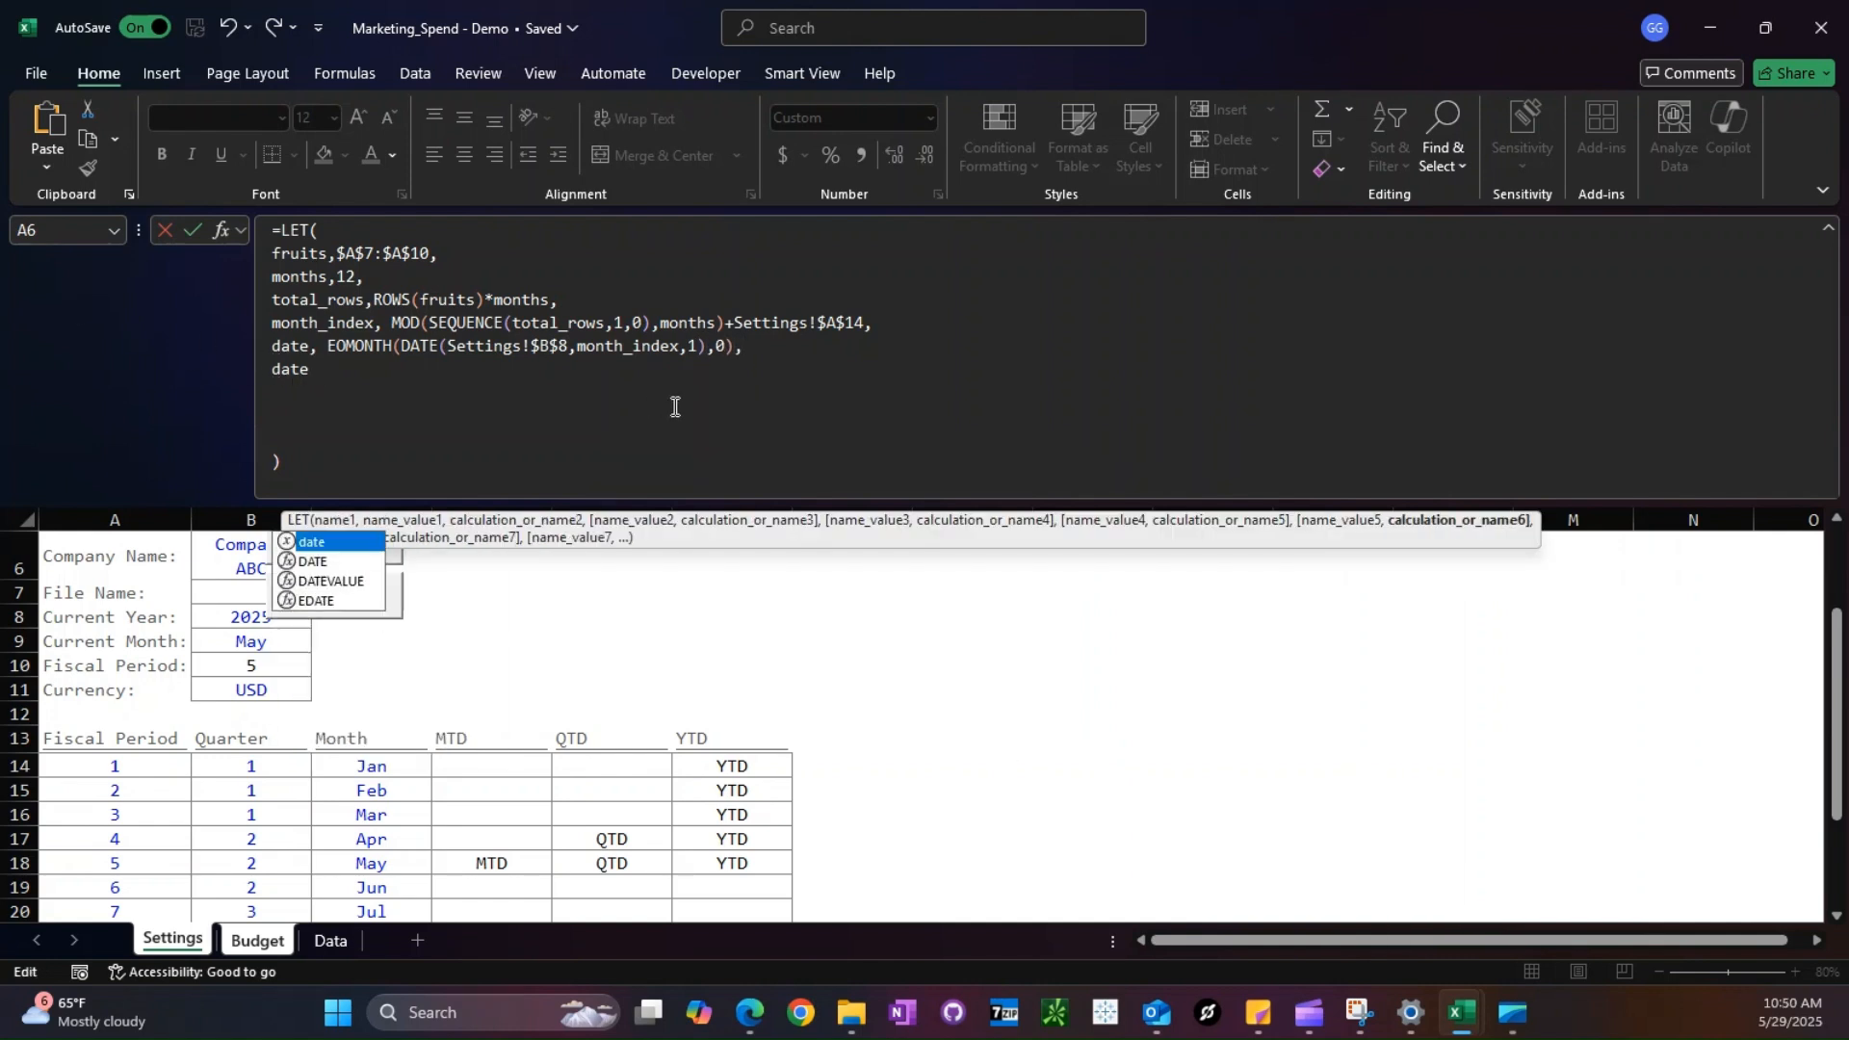
pyautogui.press('Return')
pyautogui.press('Up')
# - Format the spilled range from P14 as short dates and check the month-end dates down the column
pyautogui.hotkey('ctrl', 'shift', 'Down')
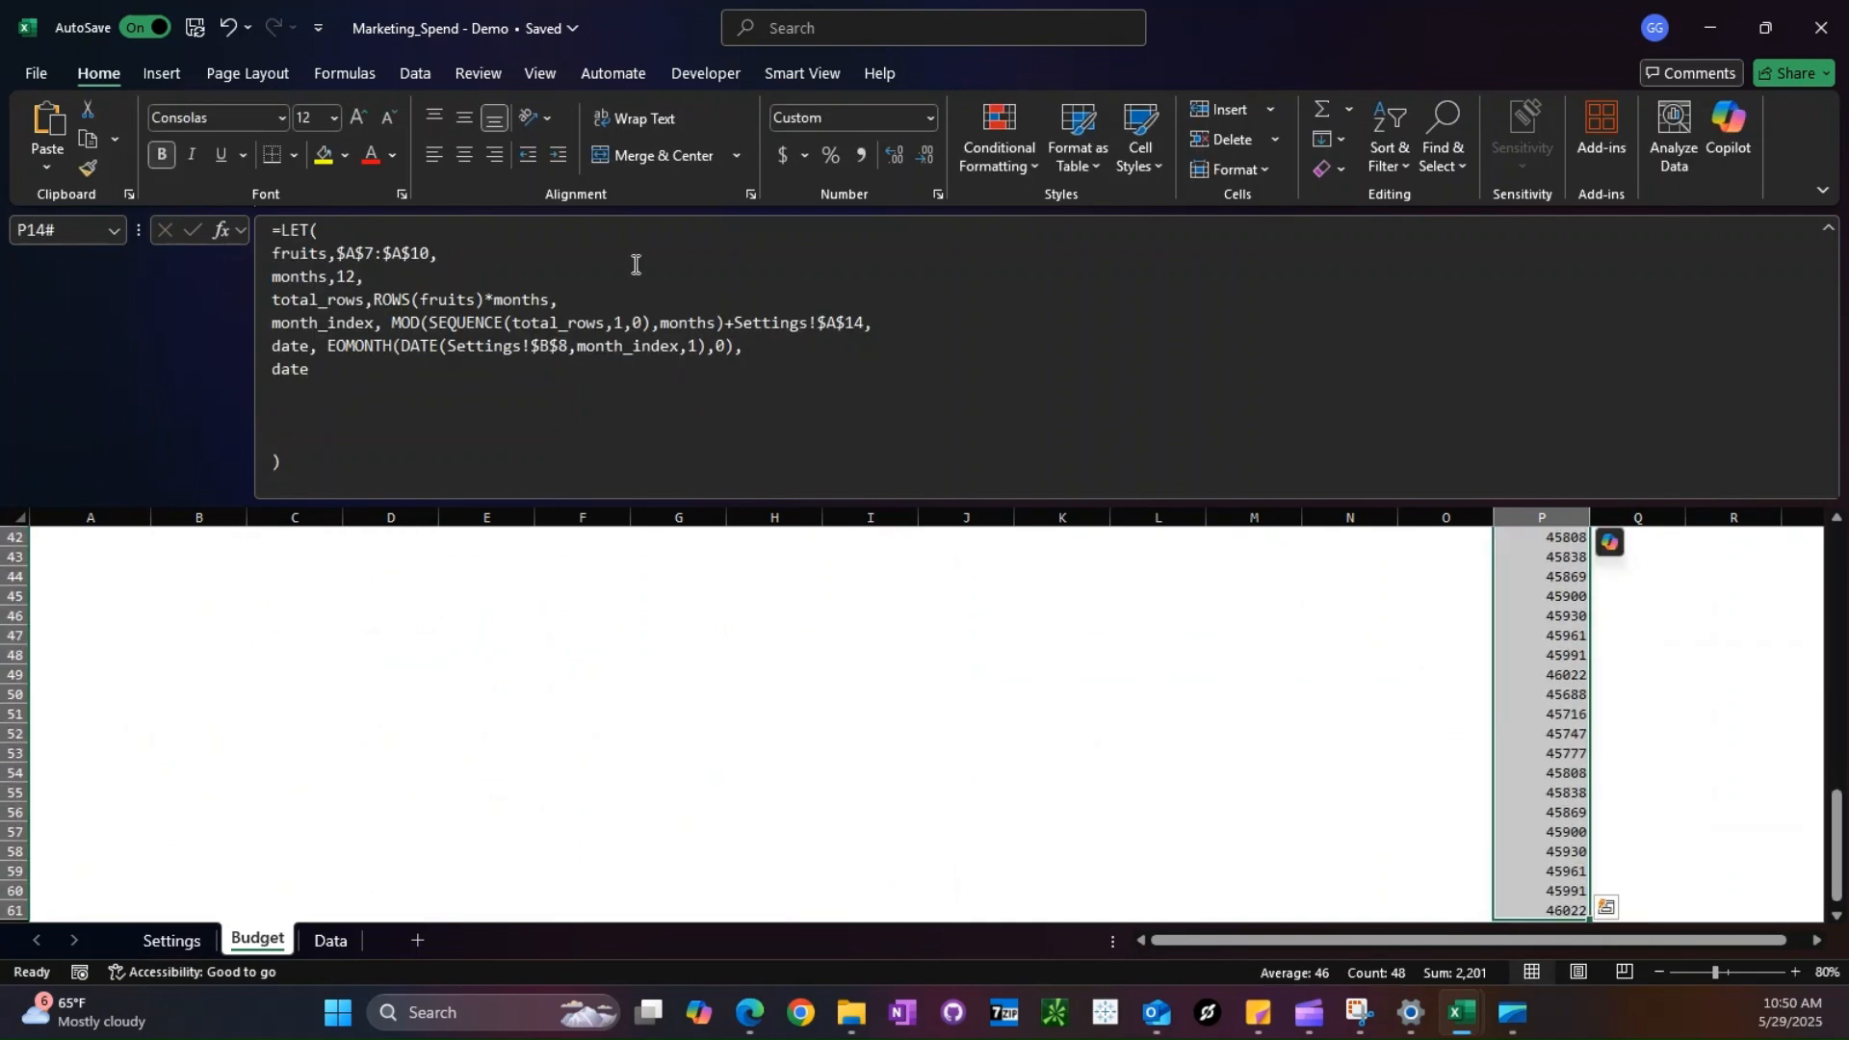
pyautogui.click(929, 117)
pyautogui.click(876, 384)
pyautogui.scroll(12, 1734, 655)
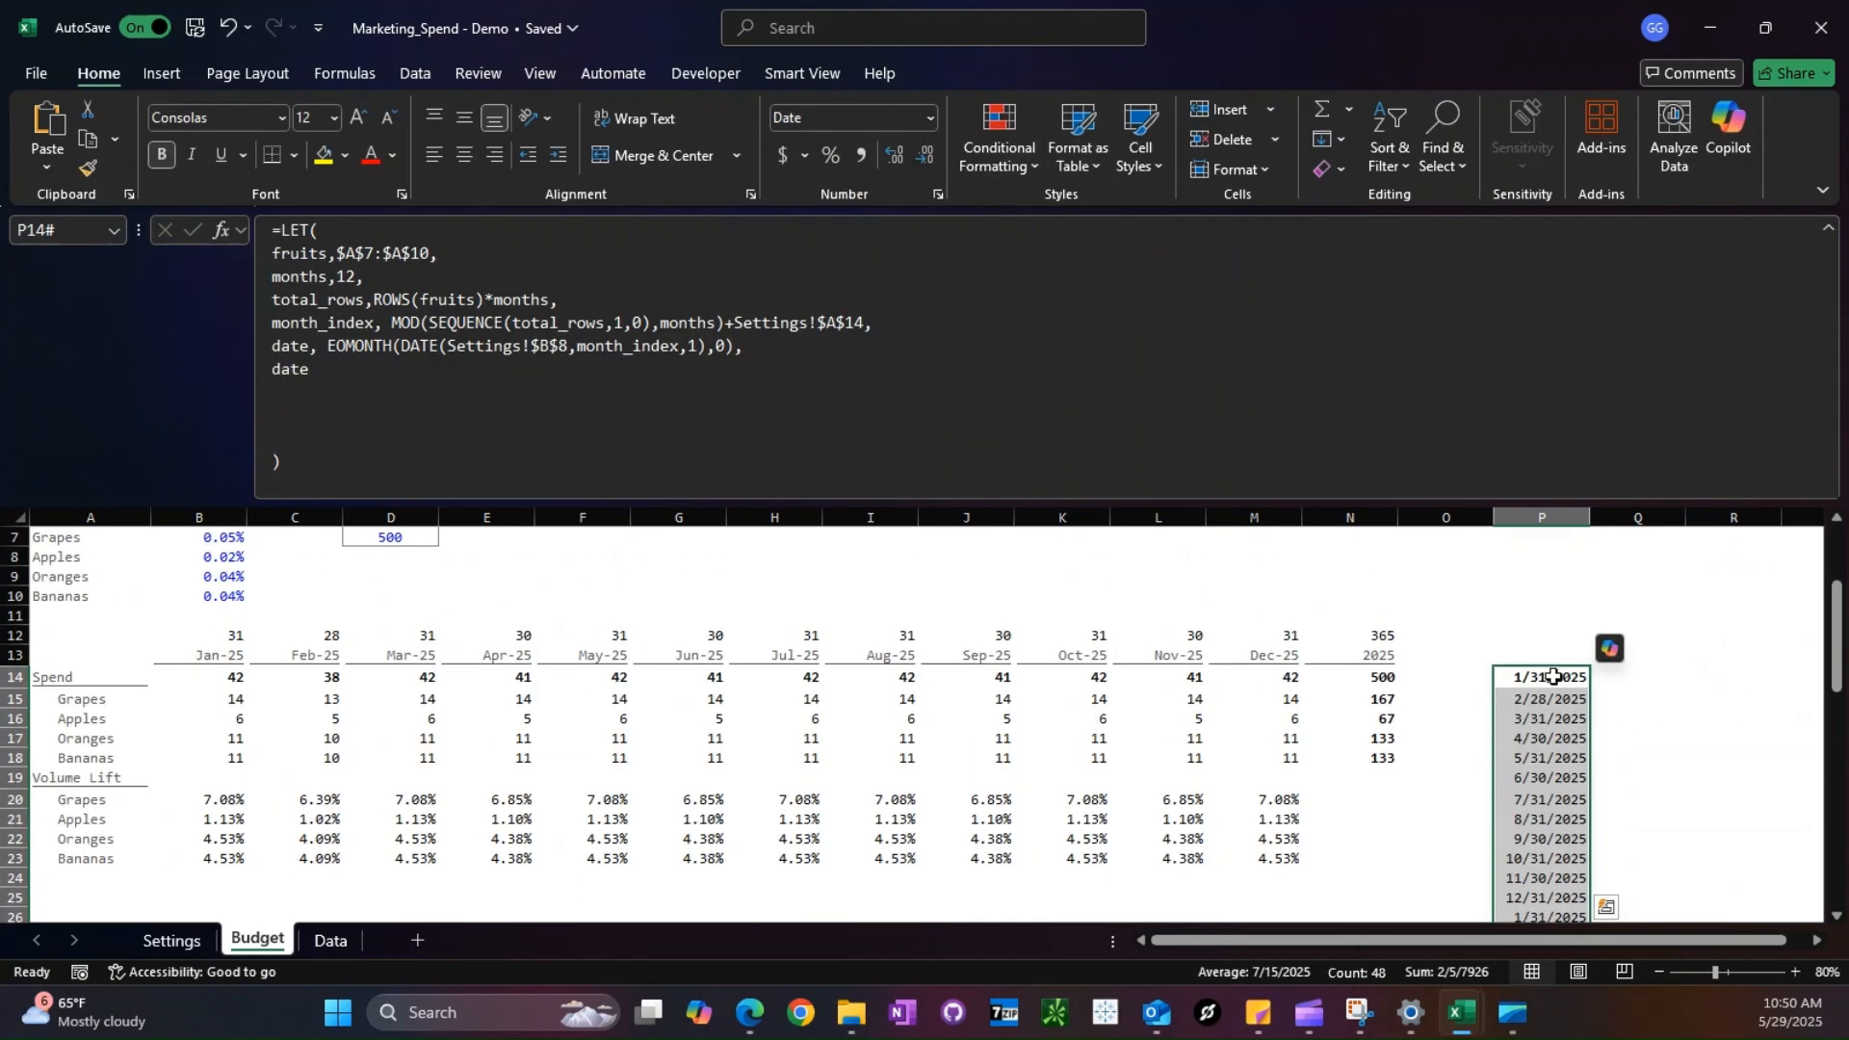
pyautogui.scroll(-4, 1551, 679)
pyautogui.scroll(-10, 1552, 679)
pyautogui.scroll(13, 1551, 679)
pyautogui.scroll(2, 1552, 679)
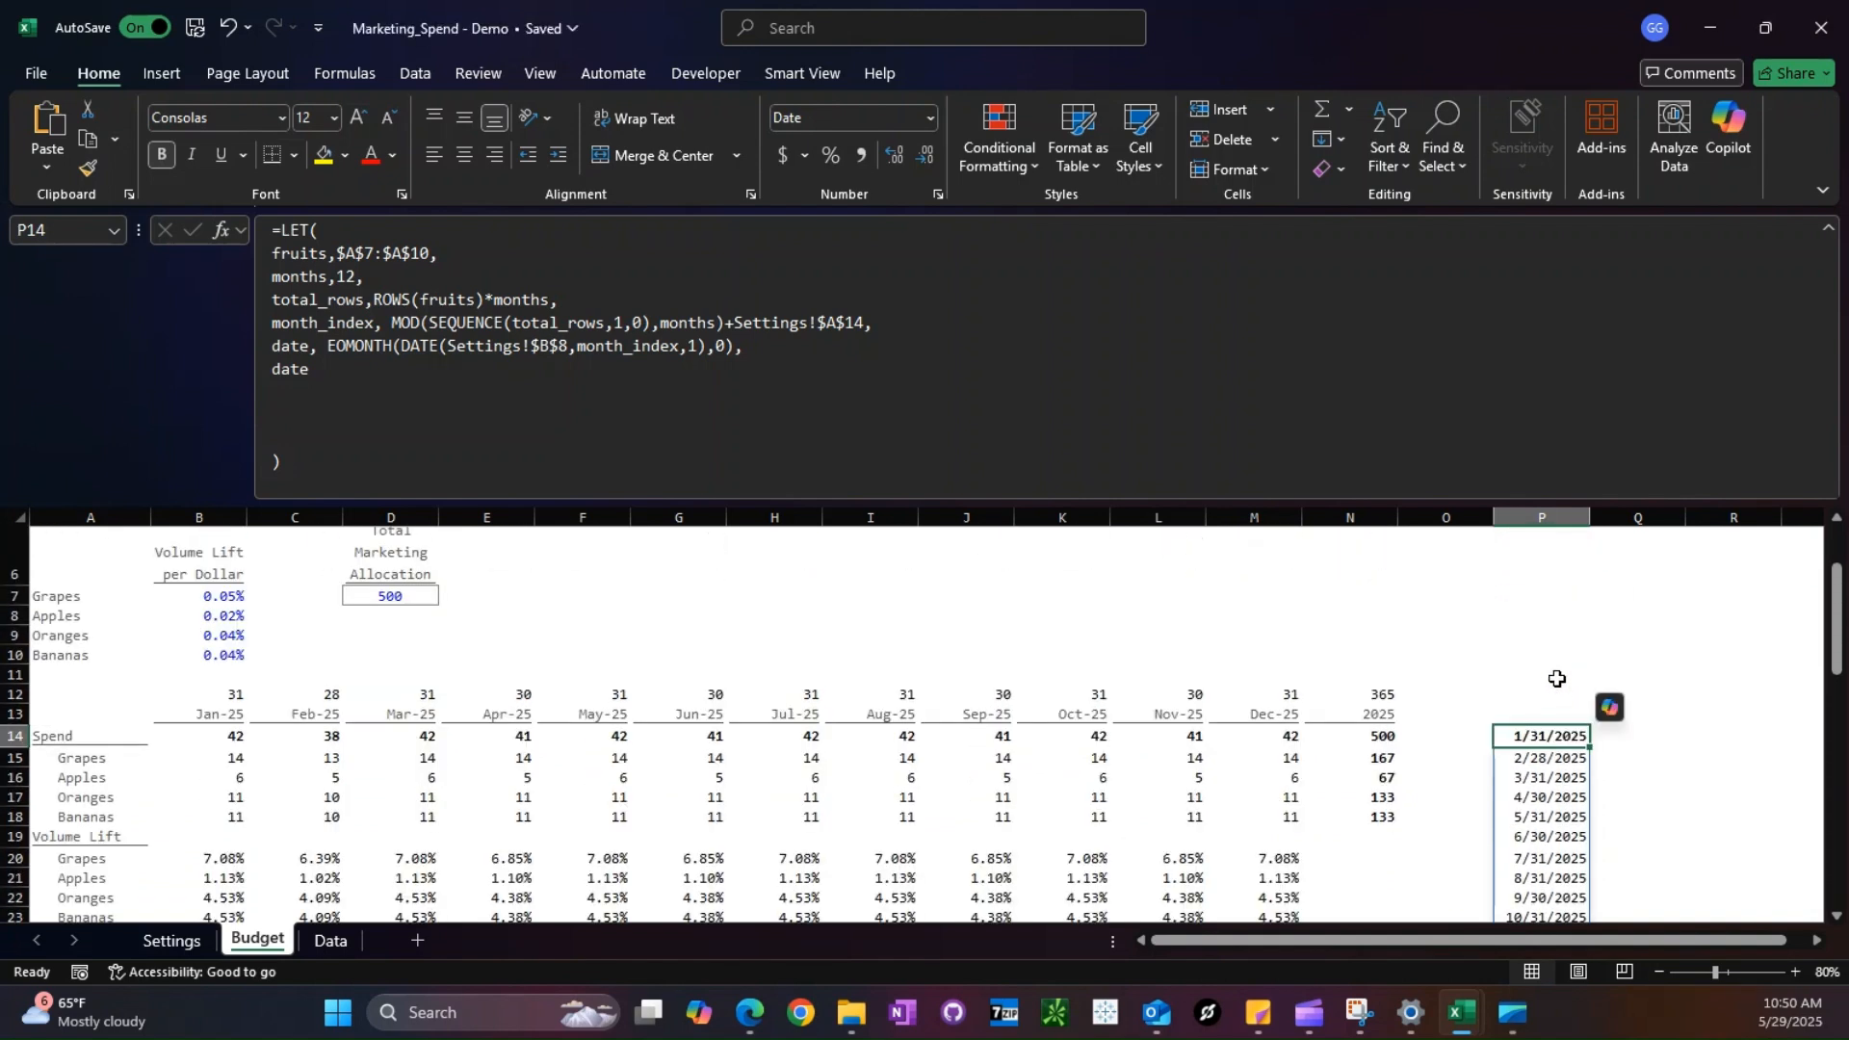
# - Copy the EOMONTH expression into Q14 as a standalone test formula with month_index replaced by 1
pyautogui.moveTo(320, 346); pyautogui.dragTo(730, 354)
pyautogui.hotkey('ctrl', 'c')
pyautogui.press('Escape')
pyautogui.click(1684, 740)
pyautogui.write('=')
pyautogui.hotkey('ctrl', 'v')
pyautogui.doubleClick(1635, 758)
pyautogui.write('1')
pyautogui.hotkey('ctrl', 'Return')
# - Repeat the month-end test formula in the cells below Q14 with a different month argument each, using 3 in the last
pyautogui.press('F2')
pyautogui.press('Left')
pyautogui.press('Left')
pyautogui.press('Escape')
pyautogui.press('Down')
pyautogui.hotkey('ctrl', "'")
pyautogui.press('Left')
pyautogui.press('Left')
pyautogui.press('Left')
pyautogui.press('Left')
pyautogui.press('Return')
pyautogui.hotkey('ctrl', 'd')
pyautogui.press('F2')
pyautogui.press('Left')
pyautogui.press('Left')
pyautogui.press('Left')
pyautogui.press('Left')
pyautogui.press('Left')
pyautogui.press('Left')
pyautogui.press('BackSpace')
pyautogui.write('e')
pyautogui.press('Return')
pyautogui.press('Up')
pyautogui.press('F2')
pyautogui.press('Left')
pyautogui.press('Left')
pyautogui.press('Left')
pyautogui.press('Left')
pyautogui.press('Left')
pyautogui.press('Left')
pyautogui.press('BackSpace')
pyautogui.write('3')
pyautogui.press('Return')
# - Clear the month-end test formulas from column Q and go back to P14
pyautogui.press('Up')
pyautogui.hotkey('ctrl', 'shift', 'Up')
pyautogui.press('Delete')
pyautogui.press('Left')
pyautogui.press('Up')
pyautogui.press('Up')
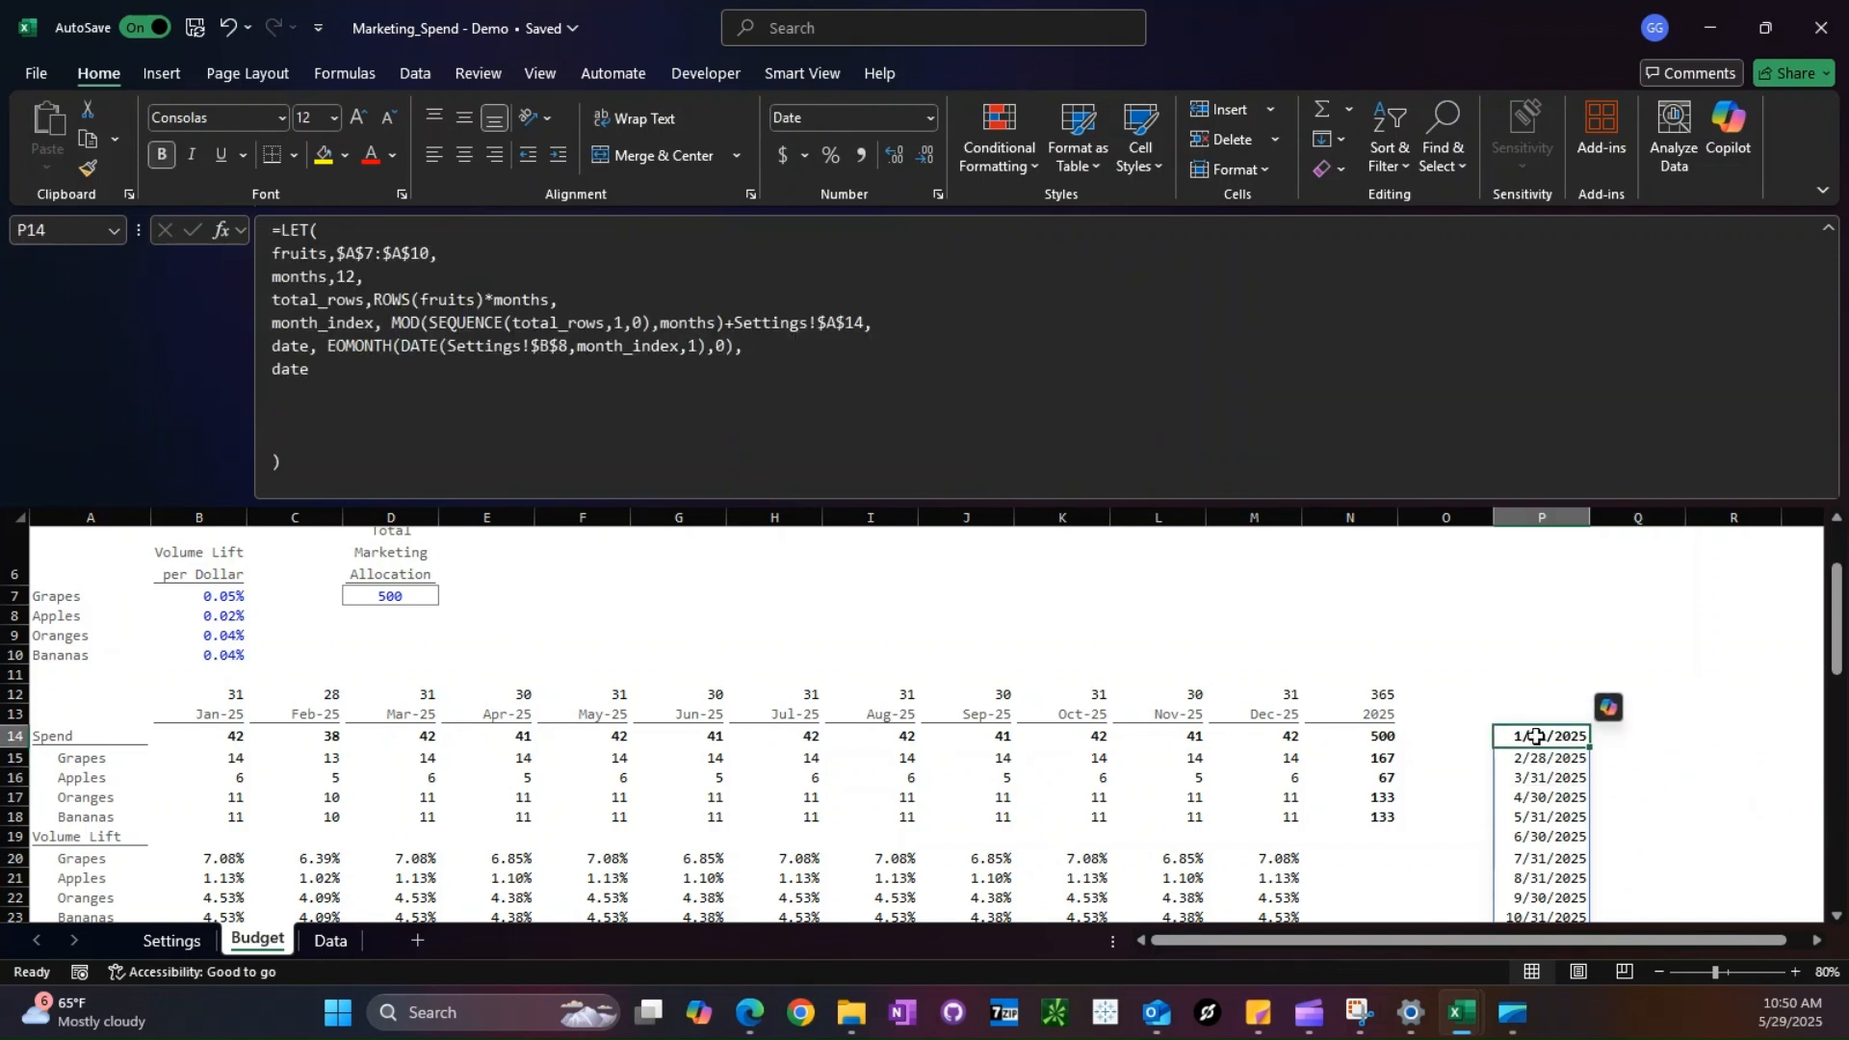
# - Add a category line to the LET formula with INDEX of fruits and row number INT(SEQUENCE(total_rows,1,0)/months)+1
pyautogui.click(1308, 348)
pyautogui.hotkey('alt', 'Return')
pyautogui.write('c')
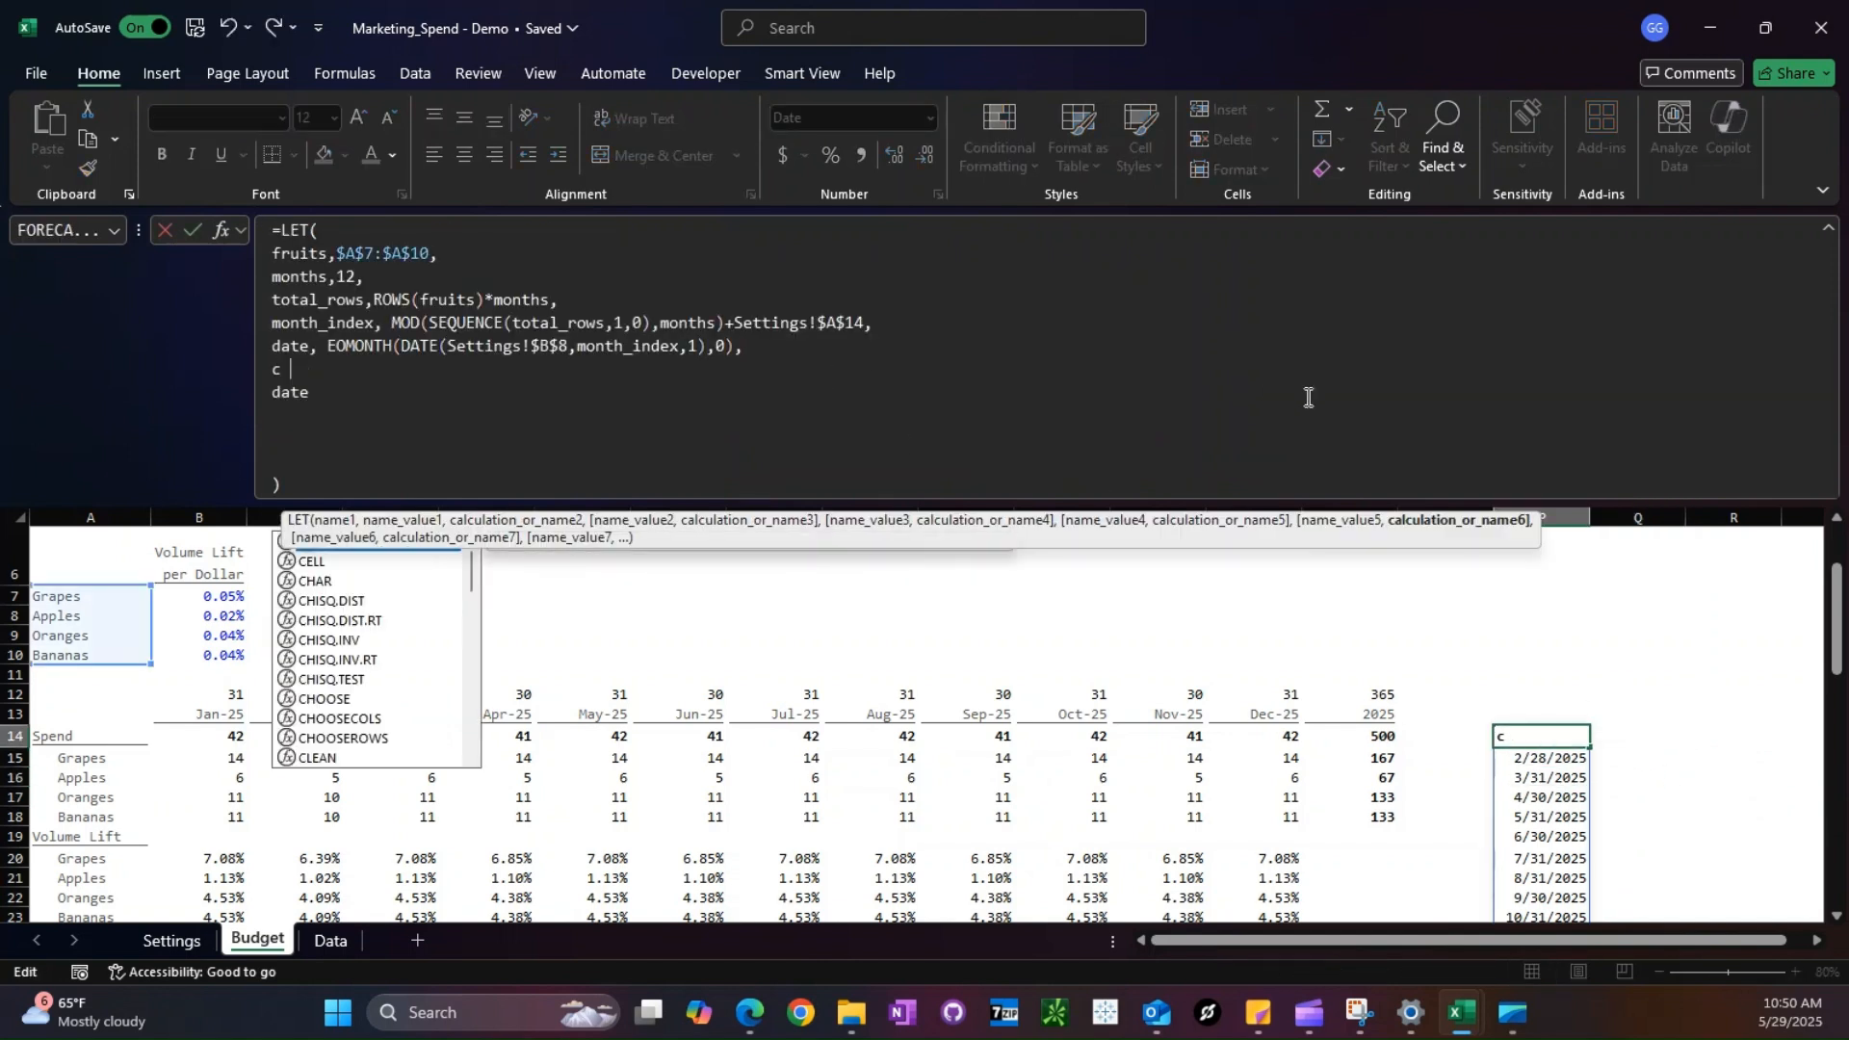
pyautogui.write('ategory,INDEX(')
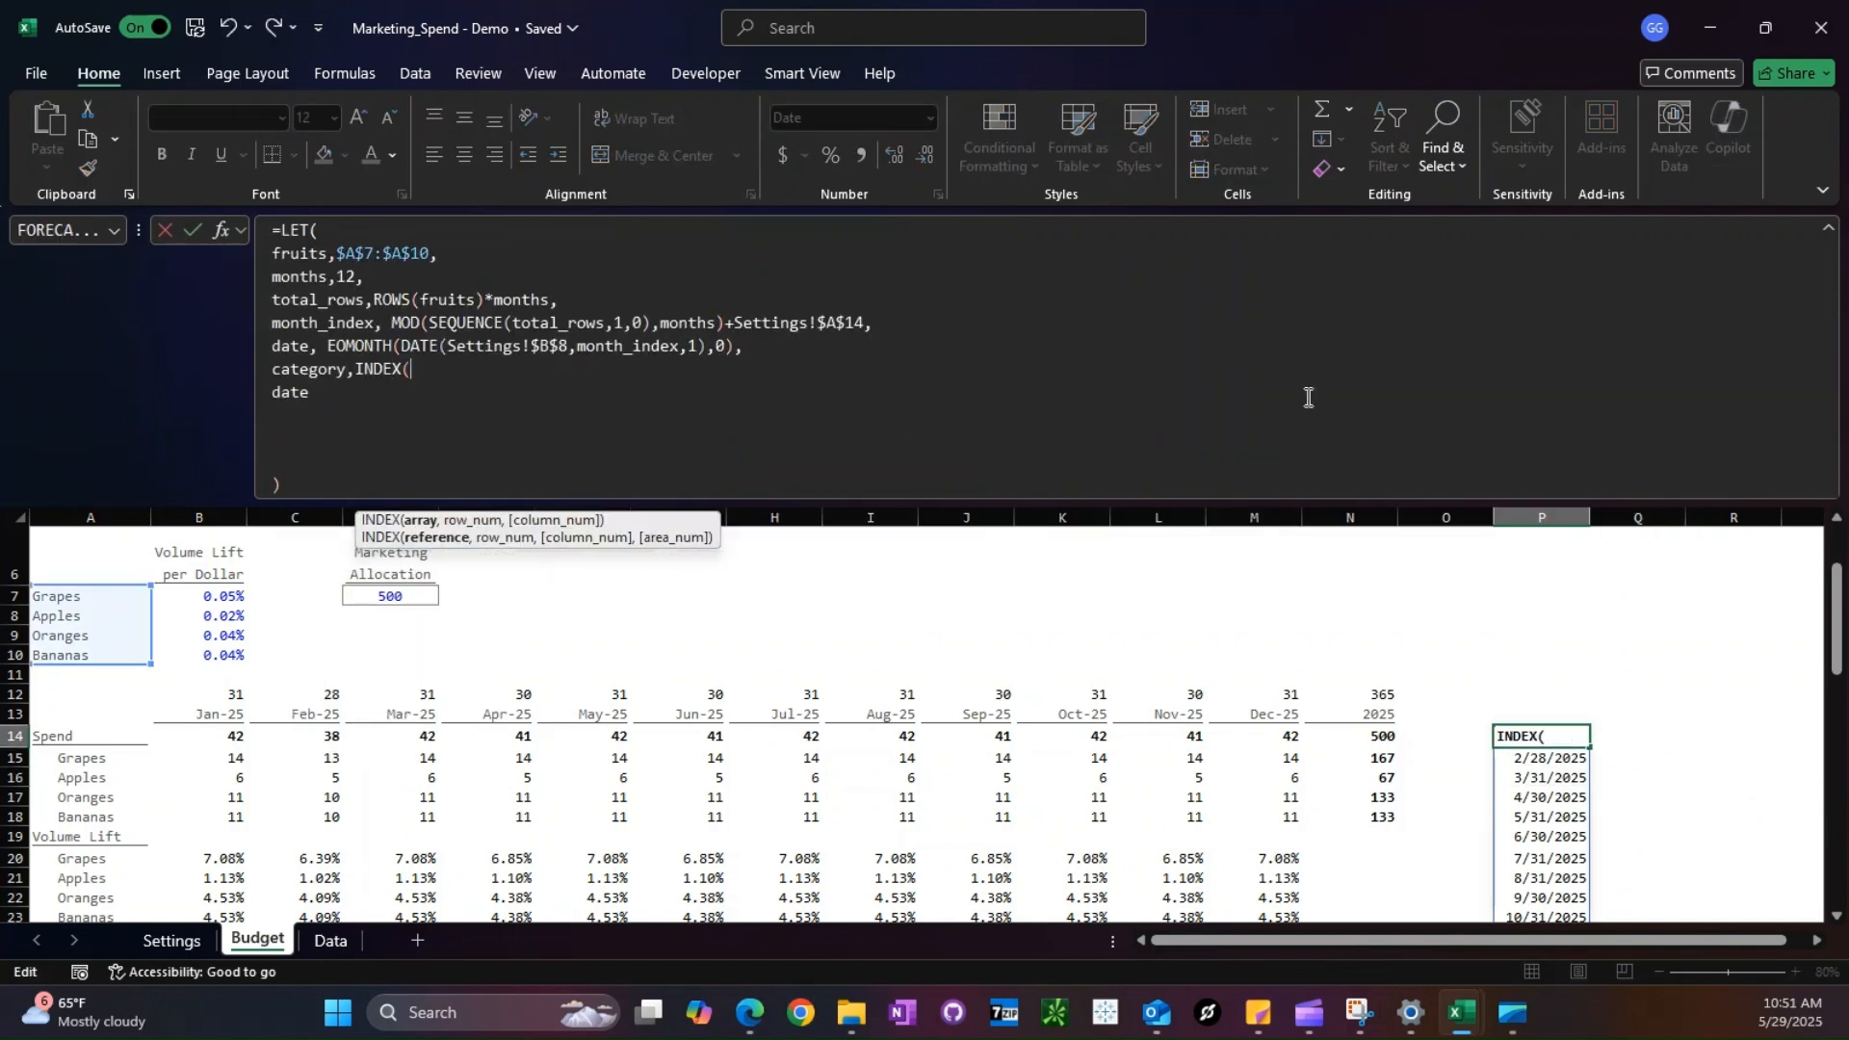
pyautogui.write('fruits,I')
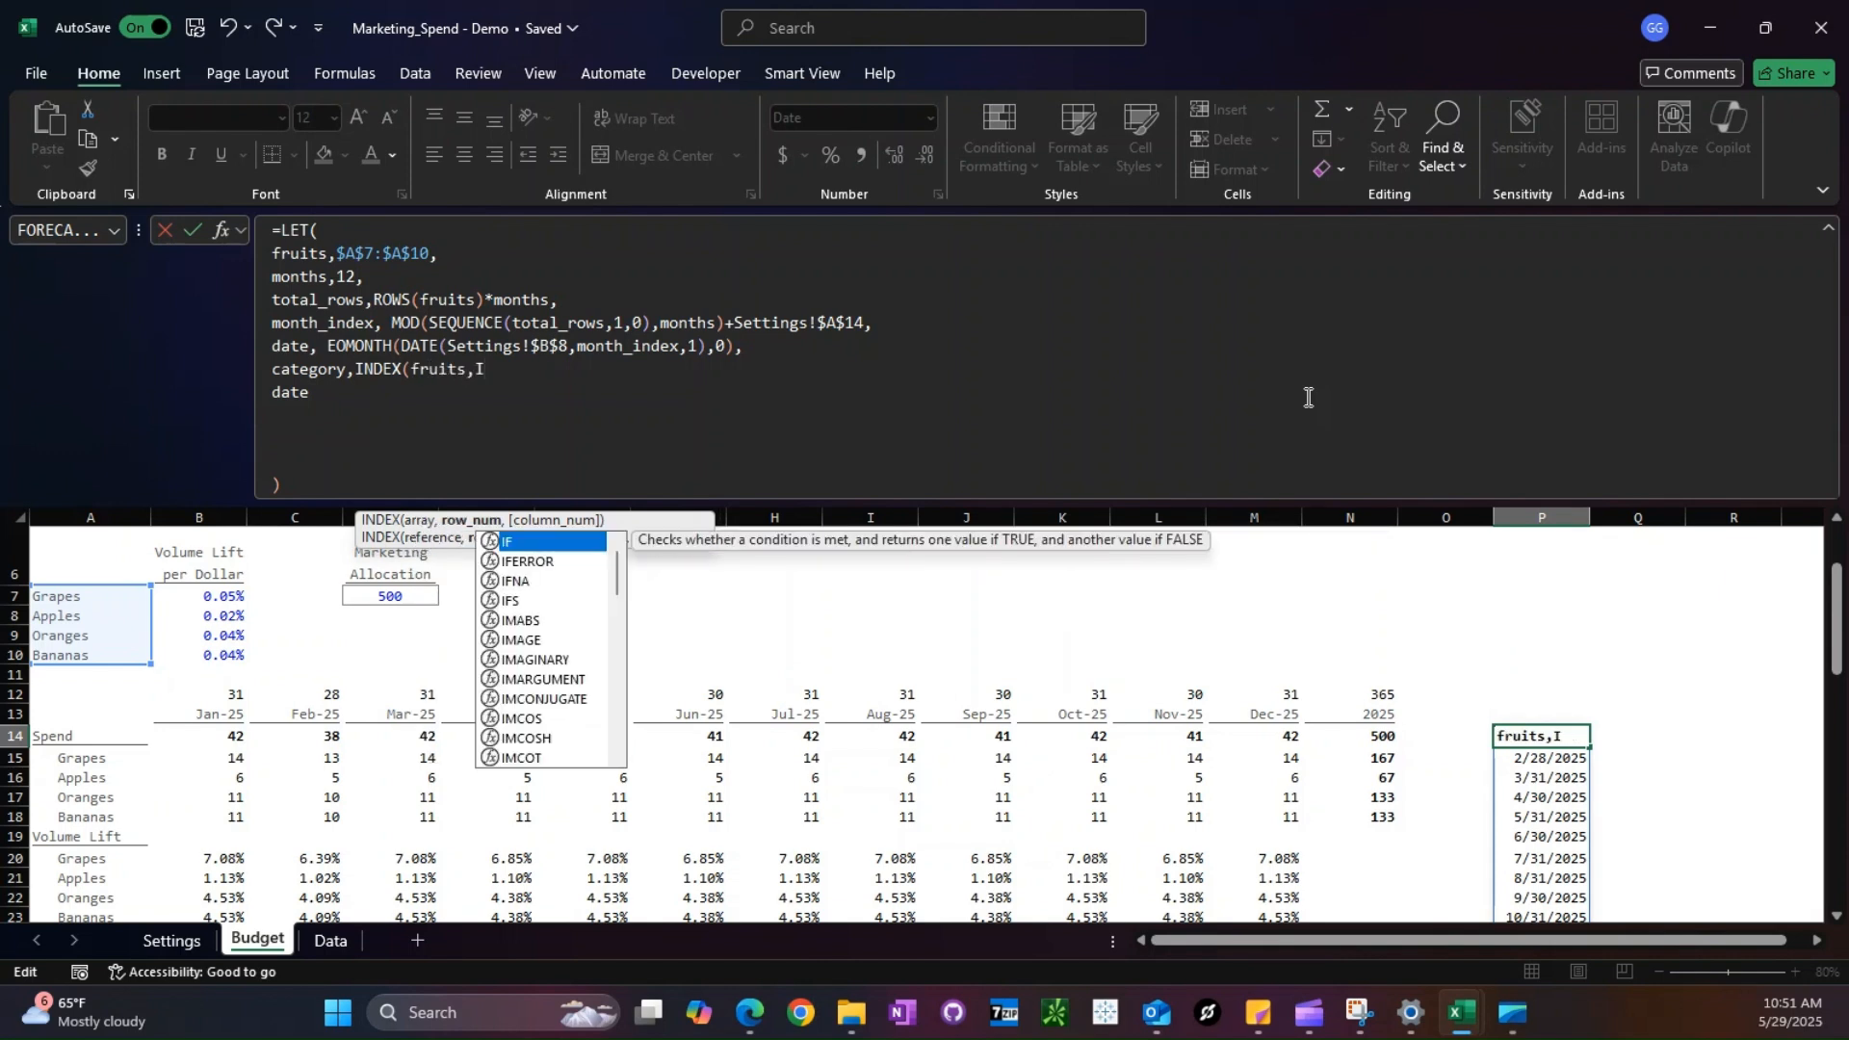
pyautogui.write('NT(SEQUENCE(total_rows,1,0)')
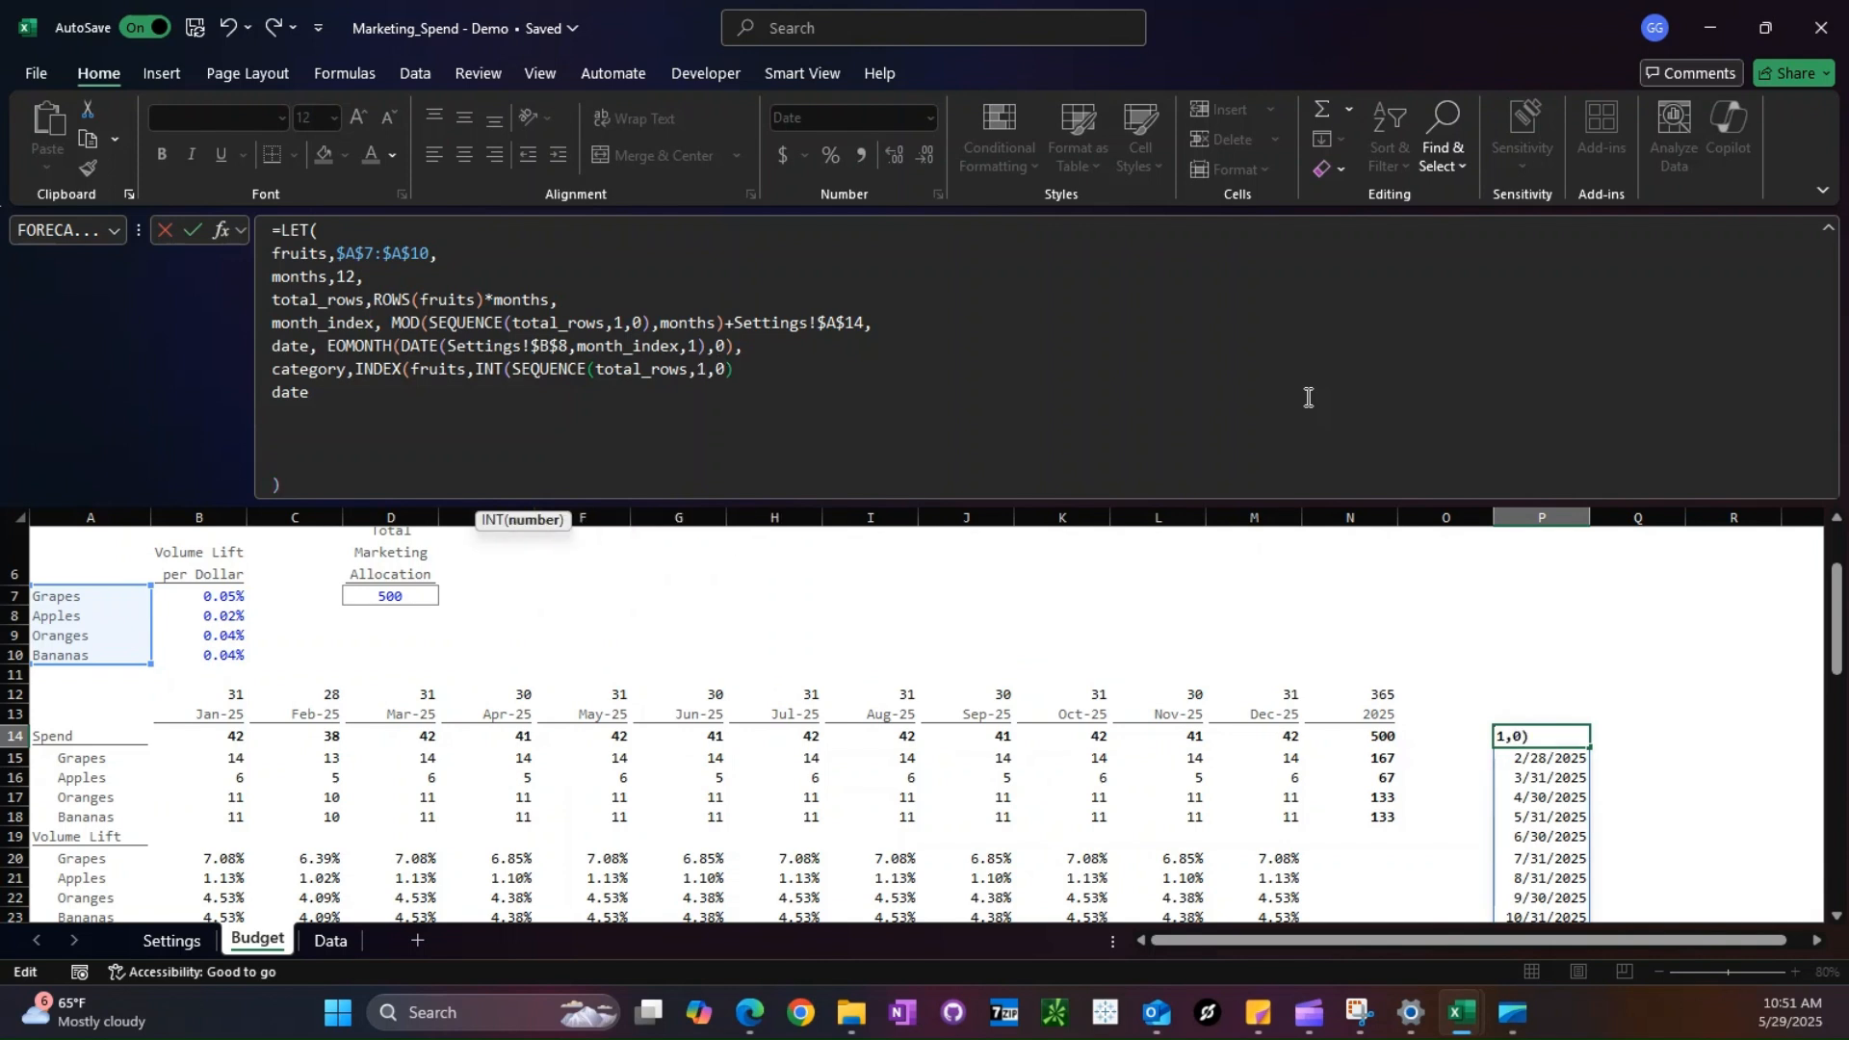
pyautogui.write('/months)')
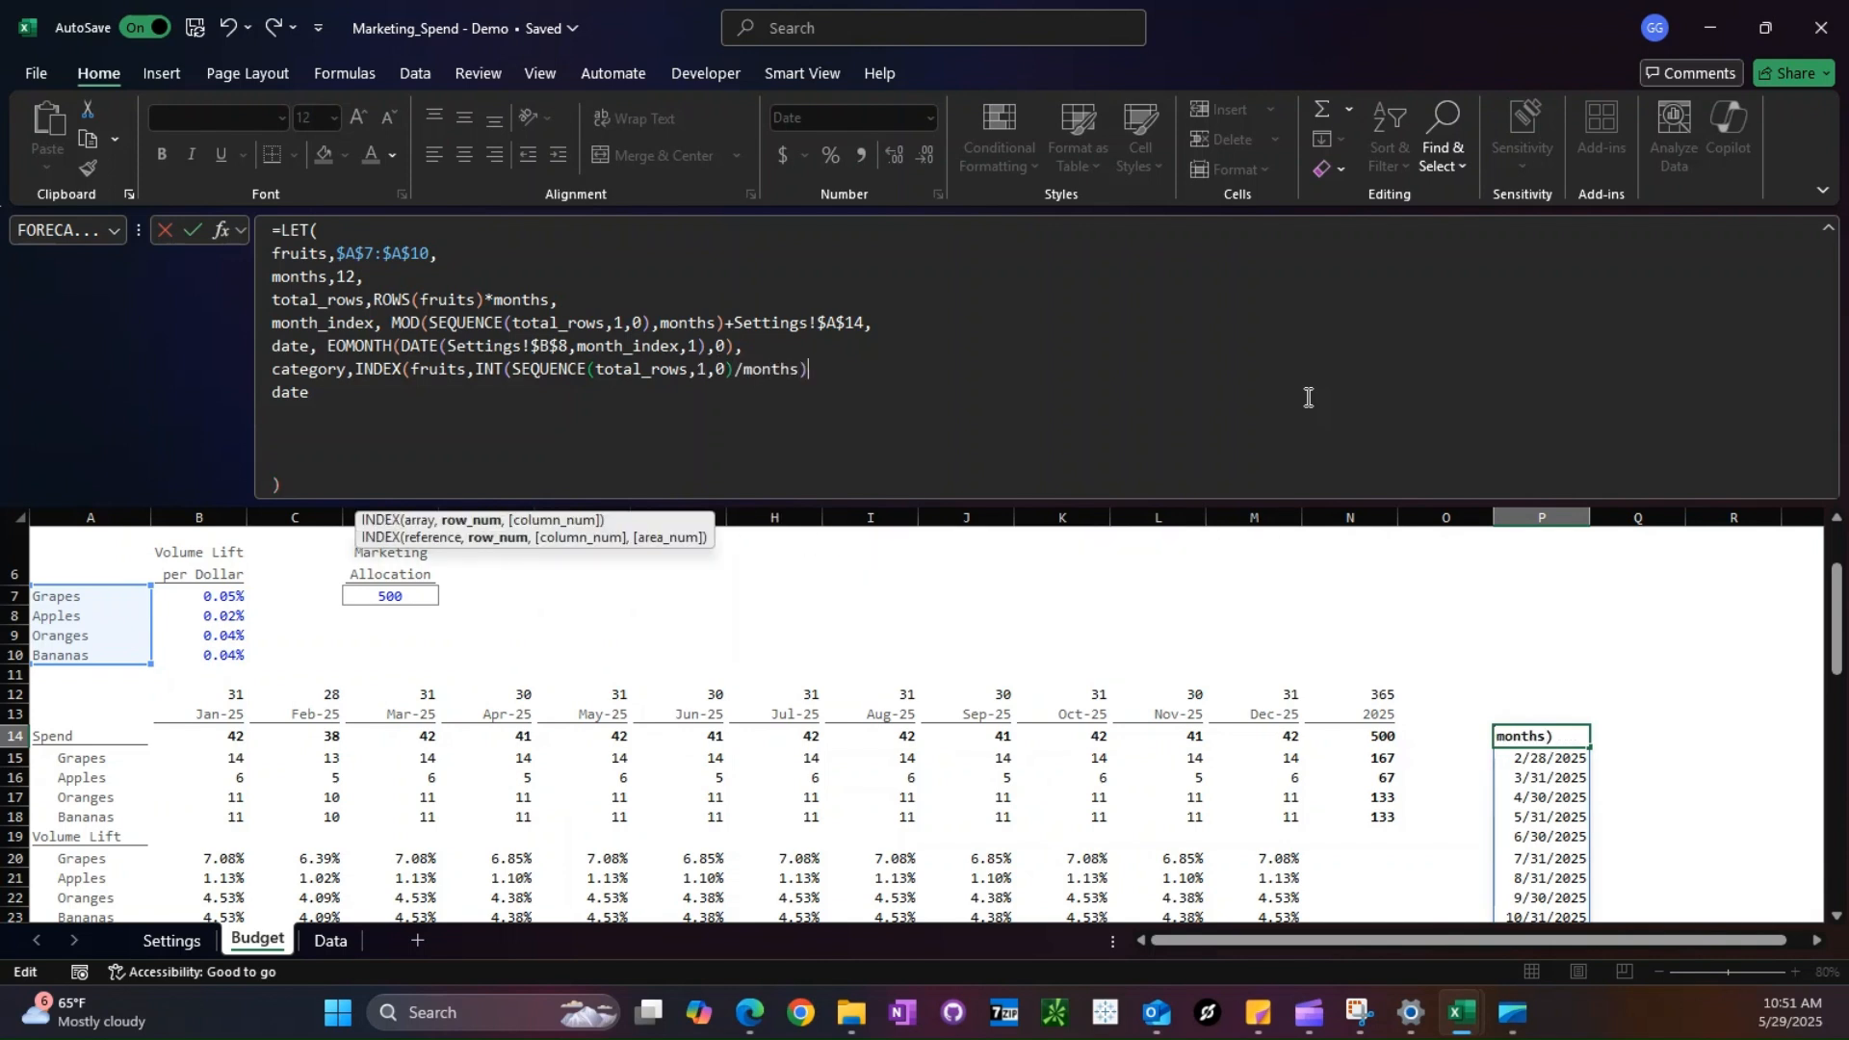
pyautogui.write('+1,')
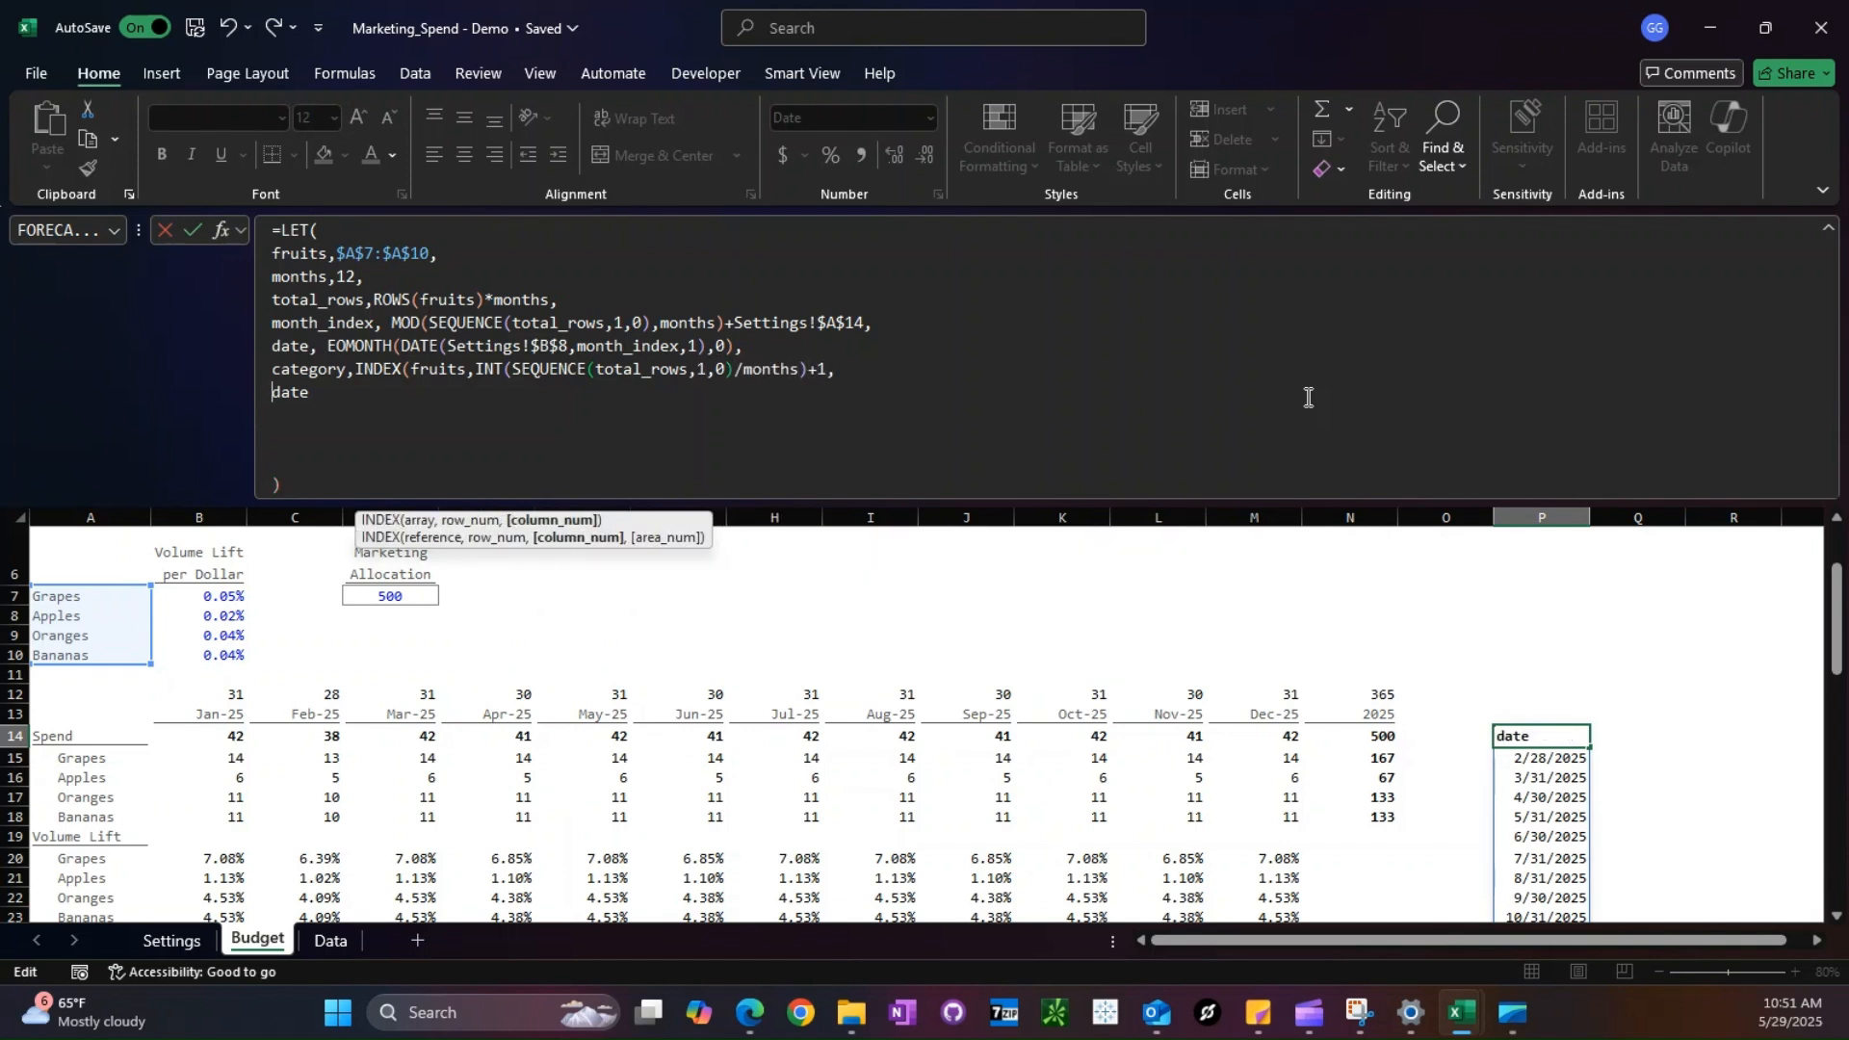
pyautogui.press('Return')
pyautogui.press('Return')
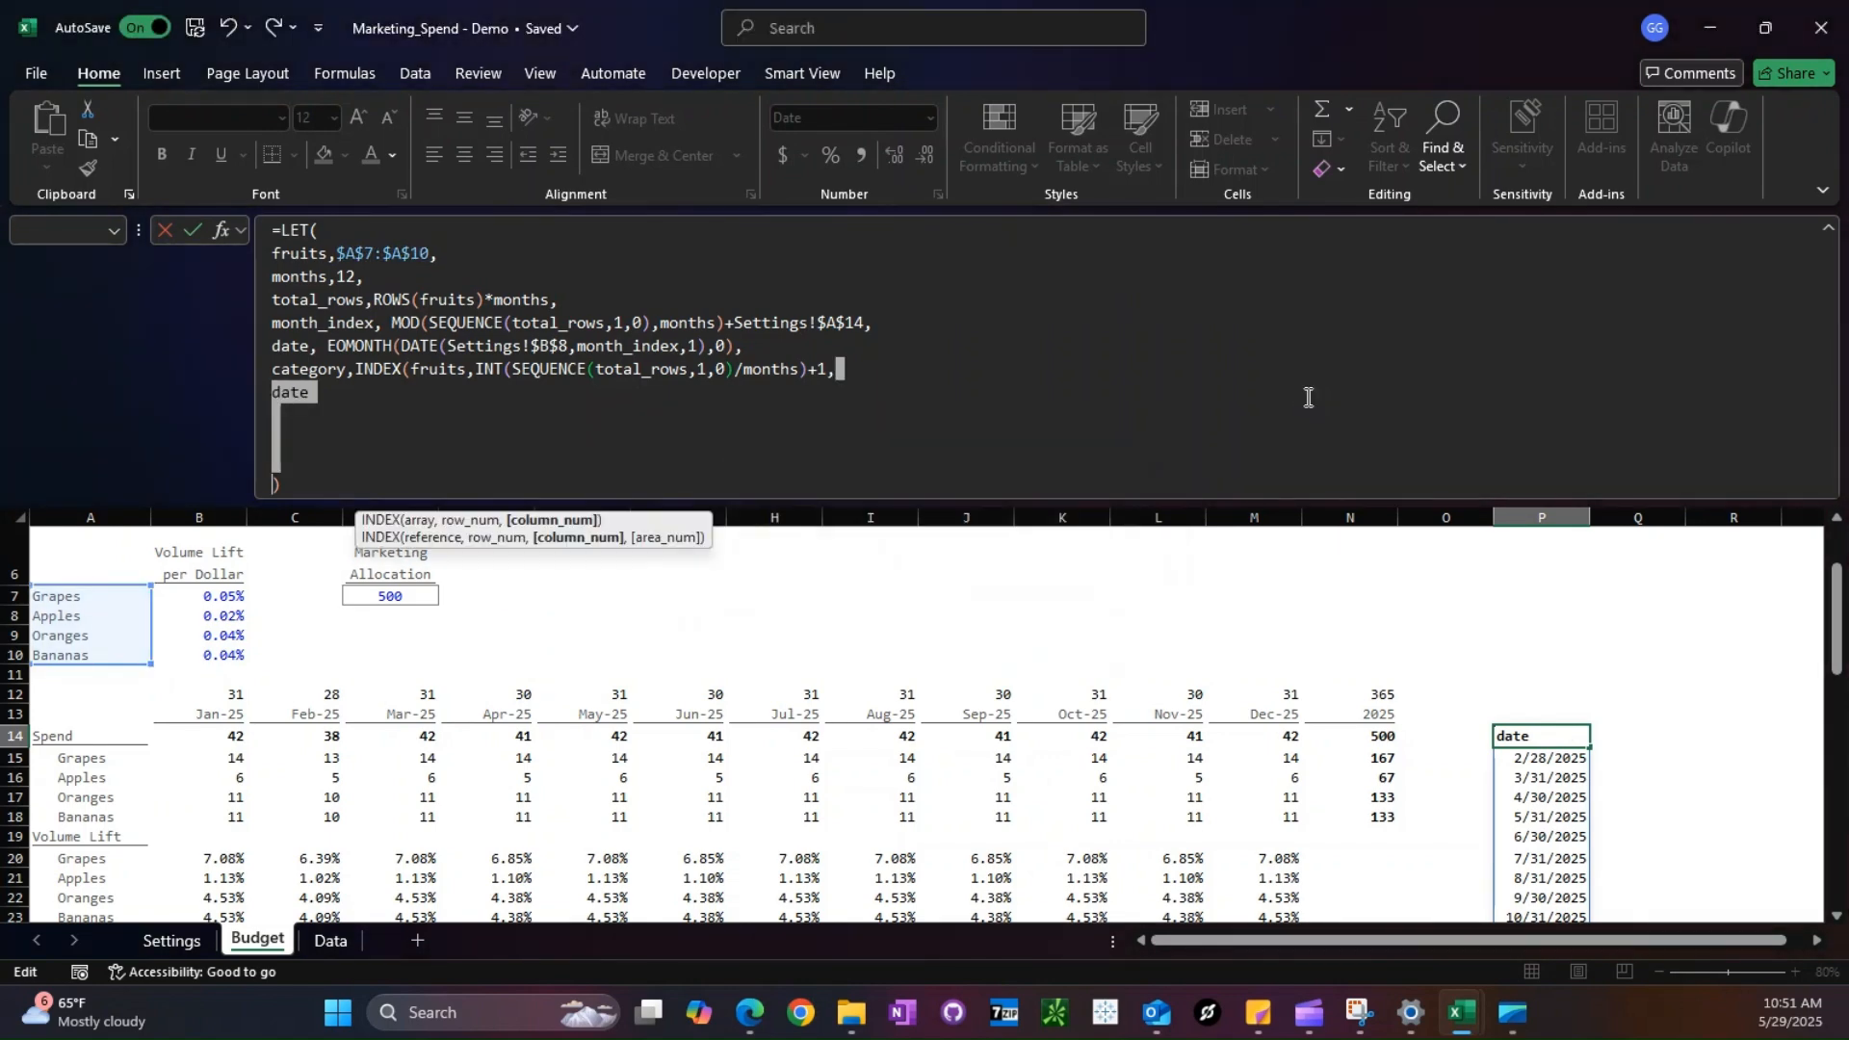
# - Add the closing parenthesis to the category INDEX expression and enter the LET formula
pyautogui.click(916, 374)
pyautogui.press('BackSpace')
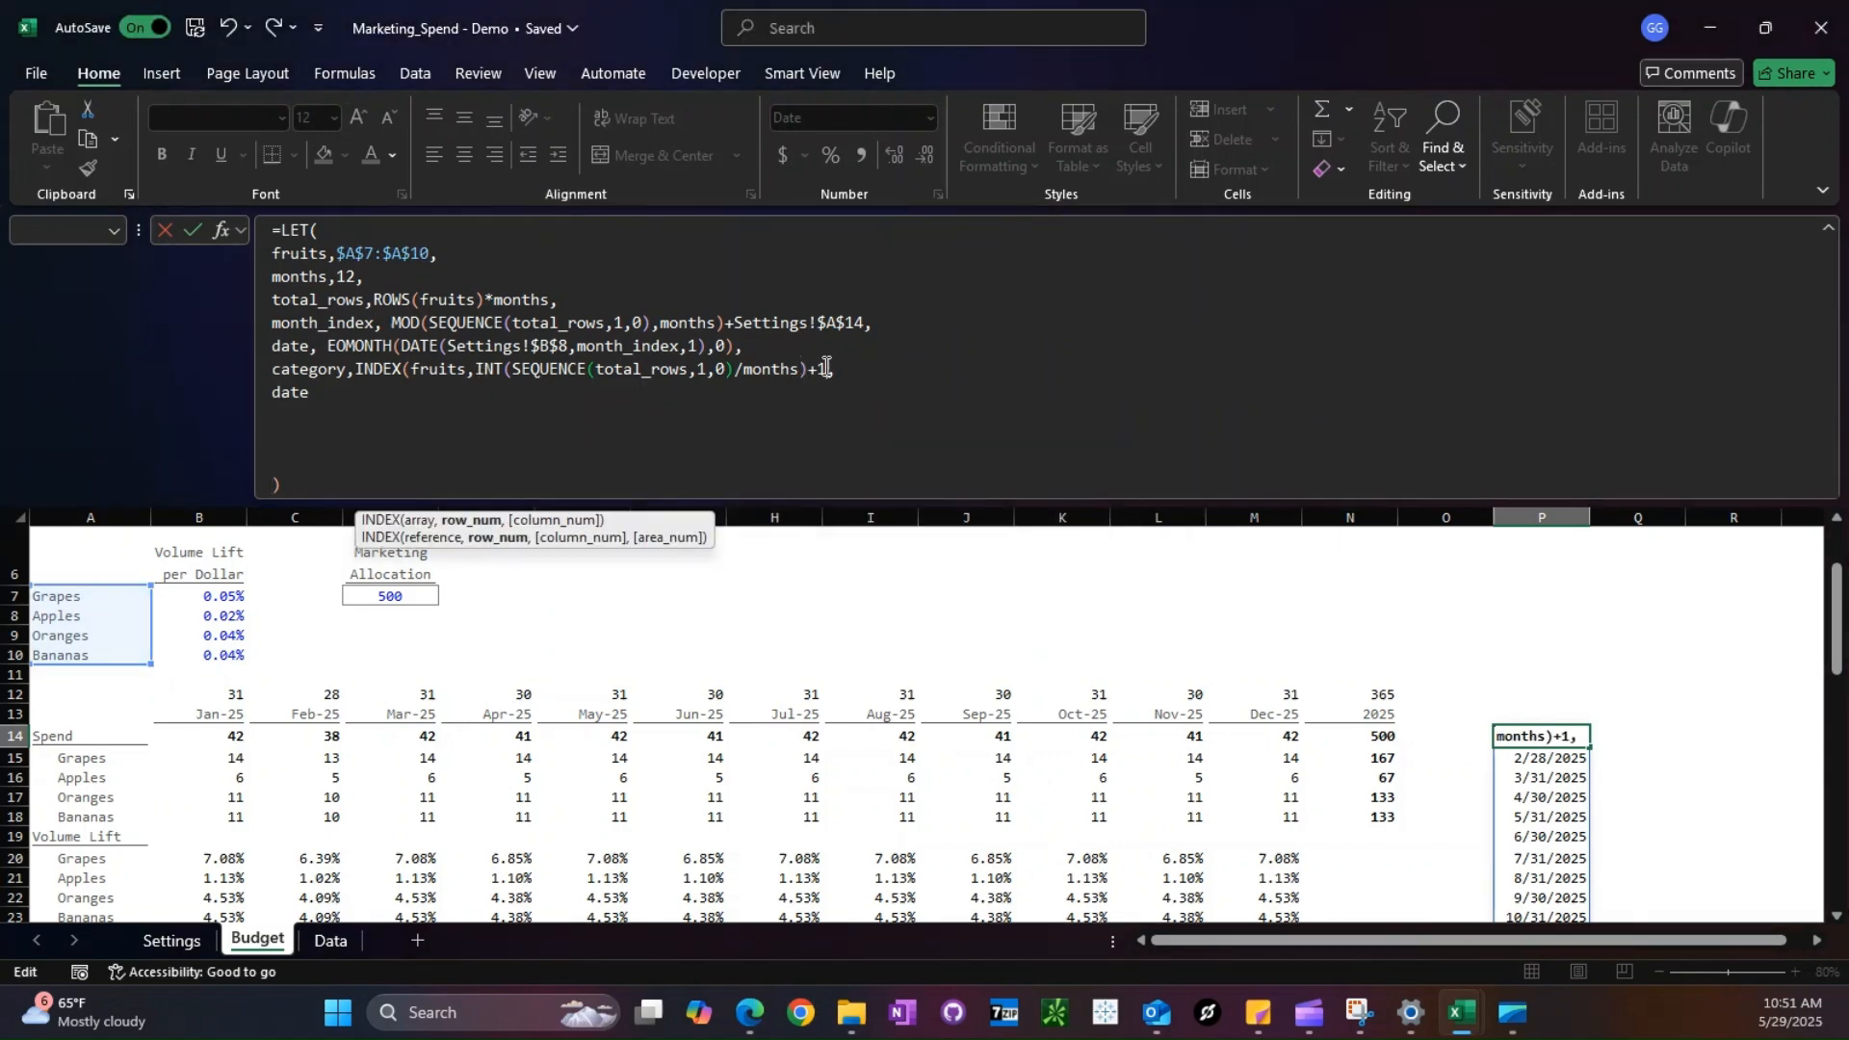
pyautogui.write('),')
pyautogui.press('Return')
# - Copy the category INDEX expression from the LET formula and paste it as a standalone formula in Q14
pyautogui.moveTo(355, 369); pyautogui.dragTo(836, 369)
pyautogui.press('Escape')
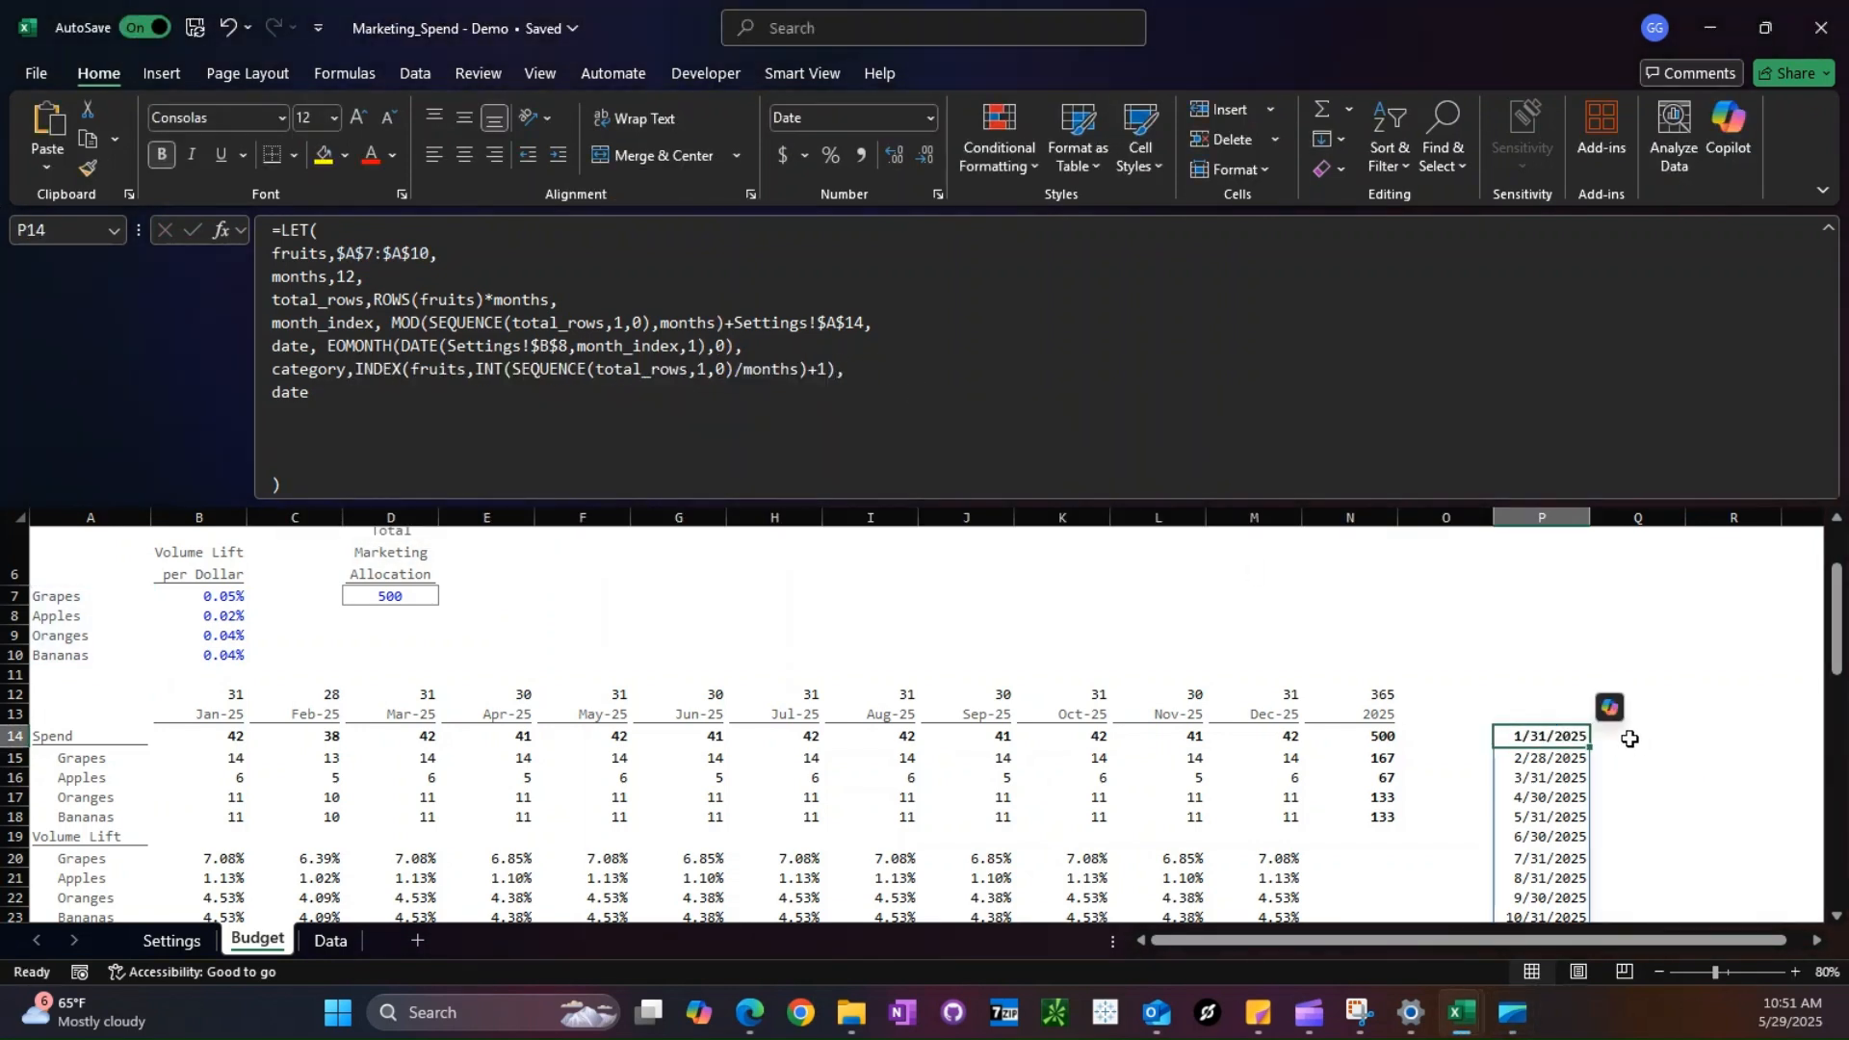
pyautogui.click(1631, 735)
pyautogui.write('=')
pyautogui.hotkey('ctrl', 'v')
# - Replace fruits with A7:A10, total_rows with 48 and months with 12 in the Q14 formula, and check the spilled fruit blocks
pyautogui.doubleClick(1675, 735)
pyautogui.press('BackSpace')
pyautogui.moveTo(57, 597); pyautogui.dragTo(58, 655)
pyautogui.doubleClick(1599, 756)
pyautogui.write('48')
pyautogui.doubleClick(1685, 757)
pyautogui.write('12')
pyautogui.press('Return')
pyautogui.scroll(-2, 1721, 784)
pyautogui.moveTo(1622, 619); pyautogui.dragTo(1622, 838)
pyautogui.scroll(-3, 1622, 828)
pyautogui.moveTo(1621, 681); pyautogui.dragTo(1625, 899)
pyautogui.scroll(2, 1626, 891)
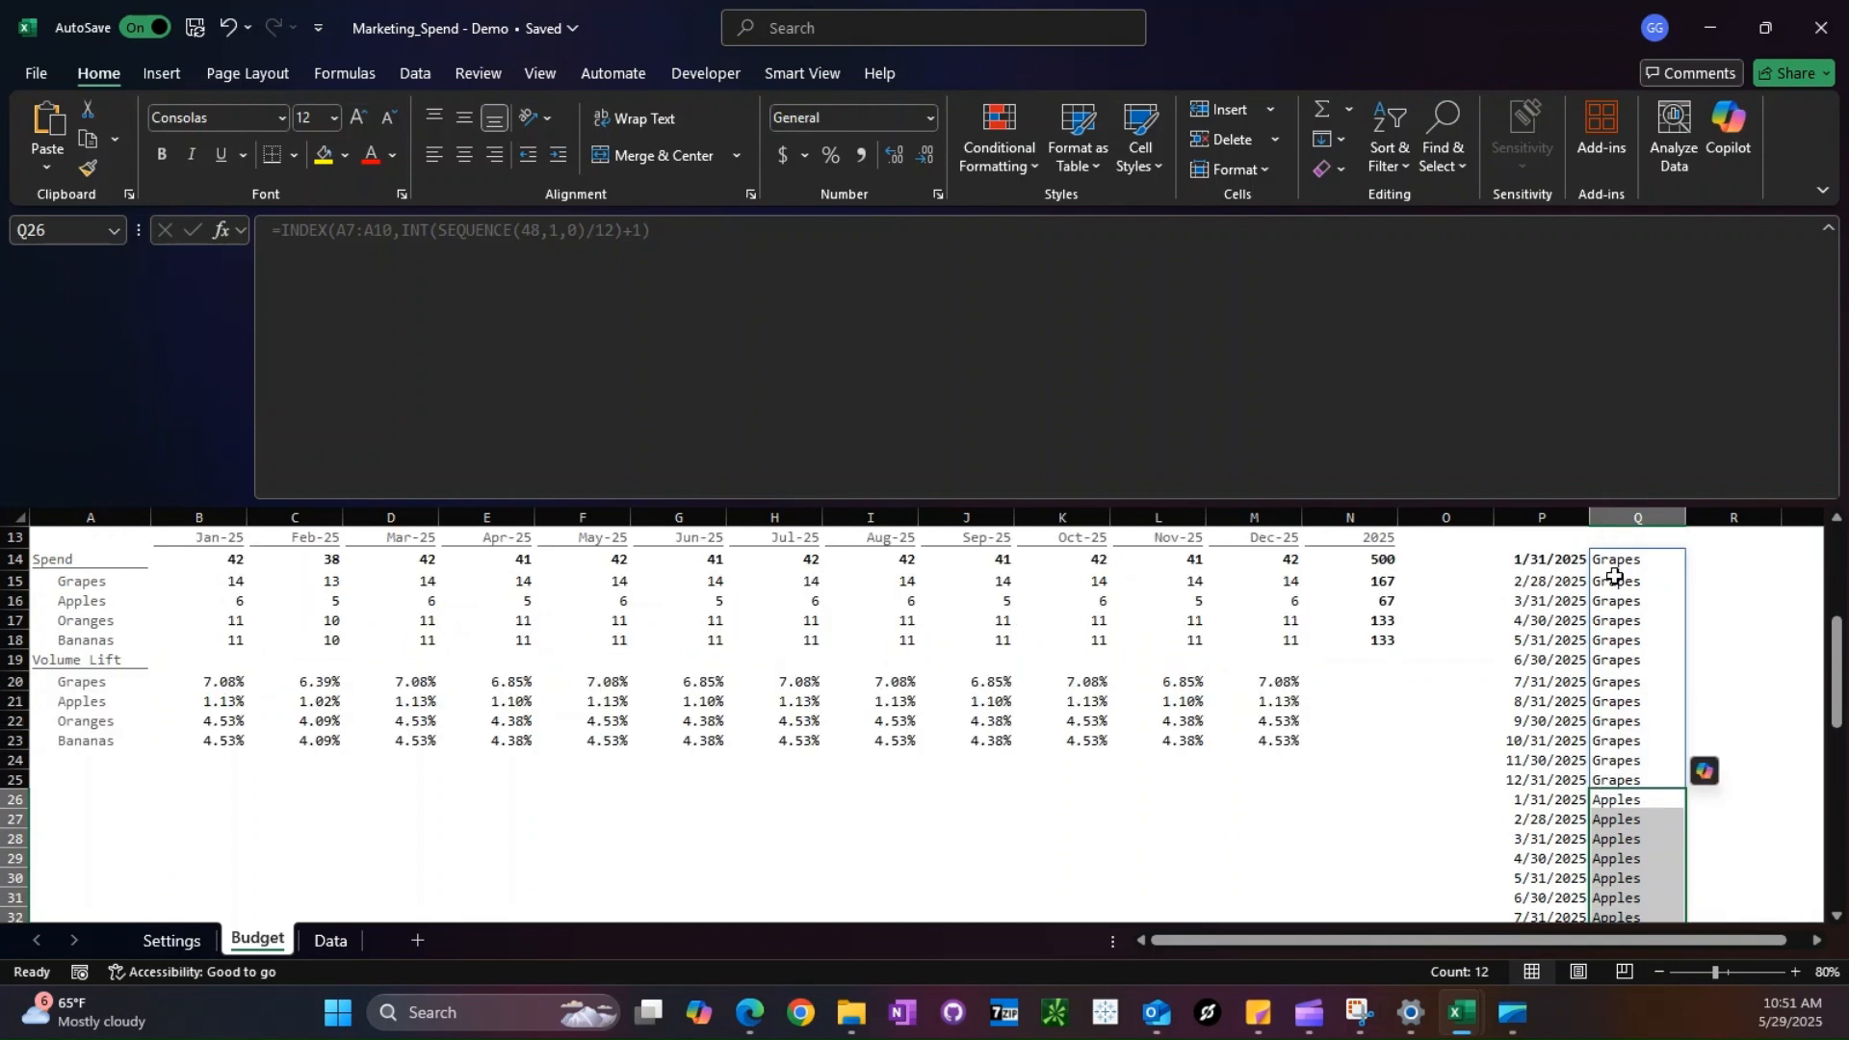
# - Copy the row-number part INT(SEQUENCE(48,1,0)/12)+1 from the Q14 formula into R14 as its own formula
pyautogui.click(1616, 564)
pyautogui.moveTo(400, 231); pyautogui.dragTo(718, 351)
pyautogui.press('Escape')
pyautogui.click(1734, 558)
pyautogui.write('=')
pyautogui.hotkey('ctrl', 'v')
pyautogui.press('Return')
pyautogui.click(1734, 551)
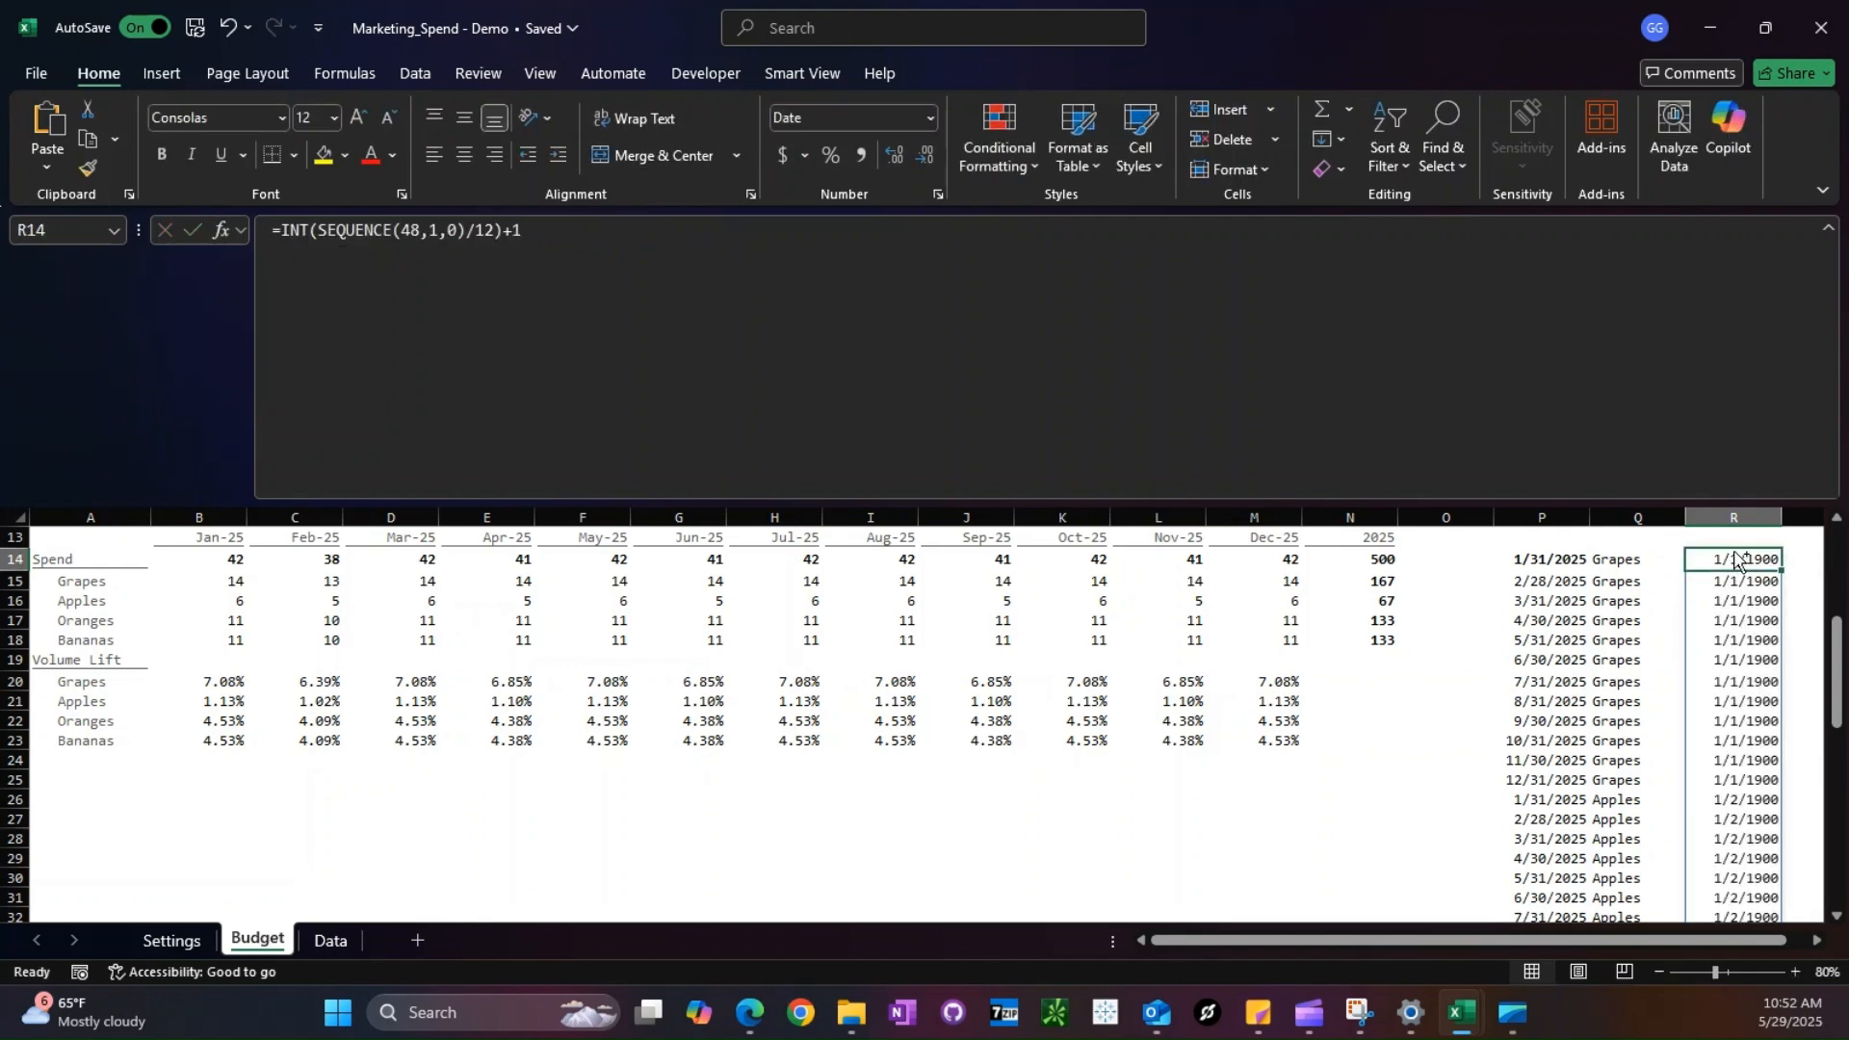
# - Clear the formats of the spilled range in column R and compare its index numbers with the fruit names
pyautogui.hotkey('ctrl', 'shift', 'Down')
pyautogui.press('h')
pyautogui.press('e')
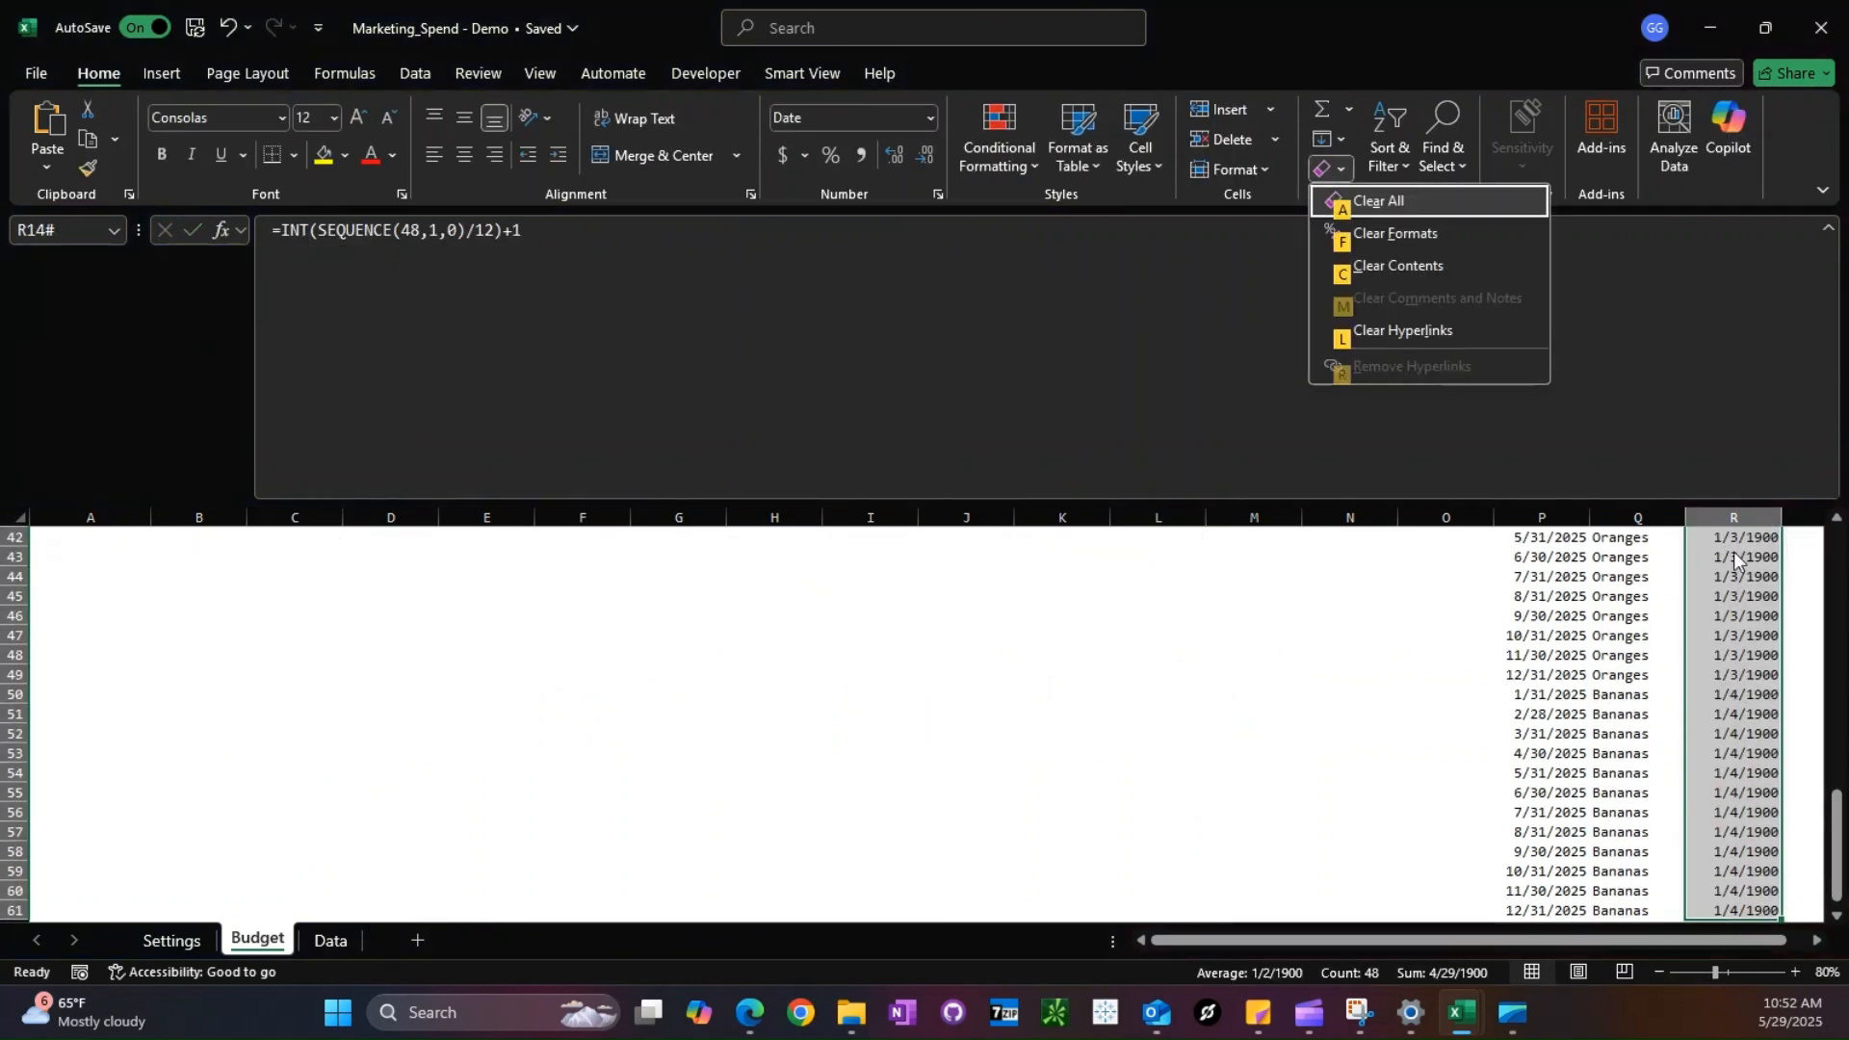
pyautogui.press('f')
pyautogui.scroll(12, 1734, 552)
pyautogui.scroll(-2, 1734, 672)
pyautogui.scroll(-11, 1733, 672)
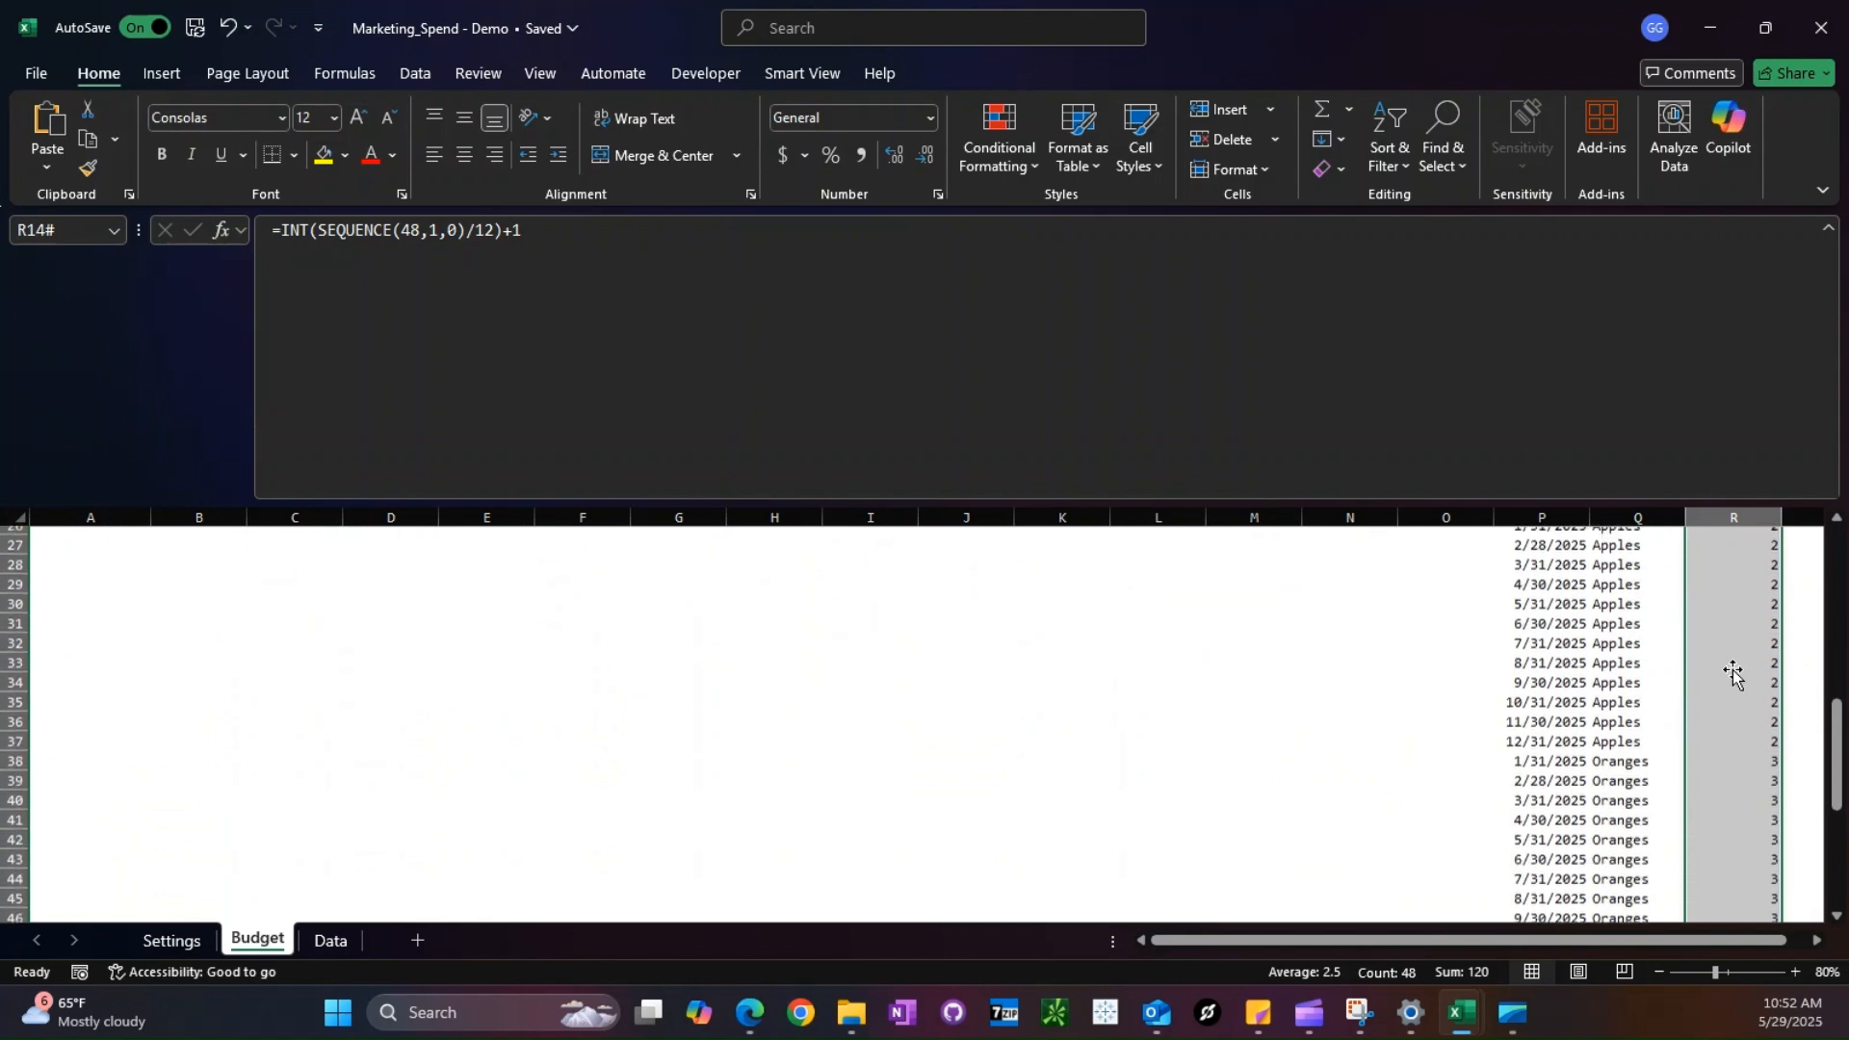
pyautogui.scroll(15, 1734, 671)
pyautogui.scroll(-4, 1734, 671)
pyautogui.scroll(1, 1734, 671)
# - Reduce the formula bar's height and undo the test formulas in columns Q and R
pyautogui.moveTo(1638, 502); pyautogui.dragTo(1640, 434)
pyautogui.hotkey('ctrl', 'z')
pyautogui.hotkey('ctrl', 'z')
pyautogui.hotkey('ctrl', 'z')
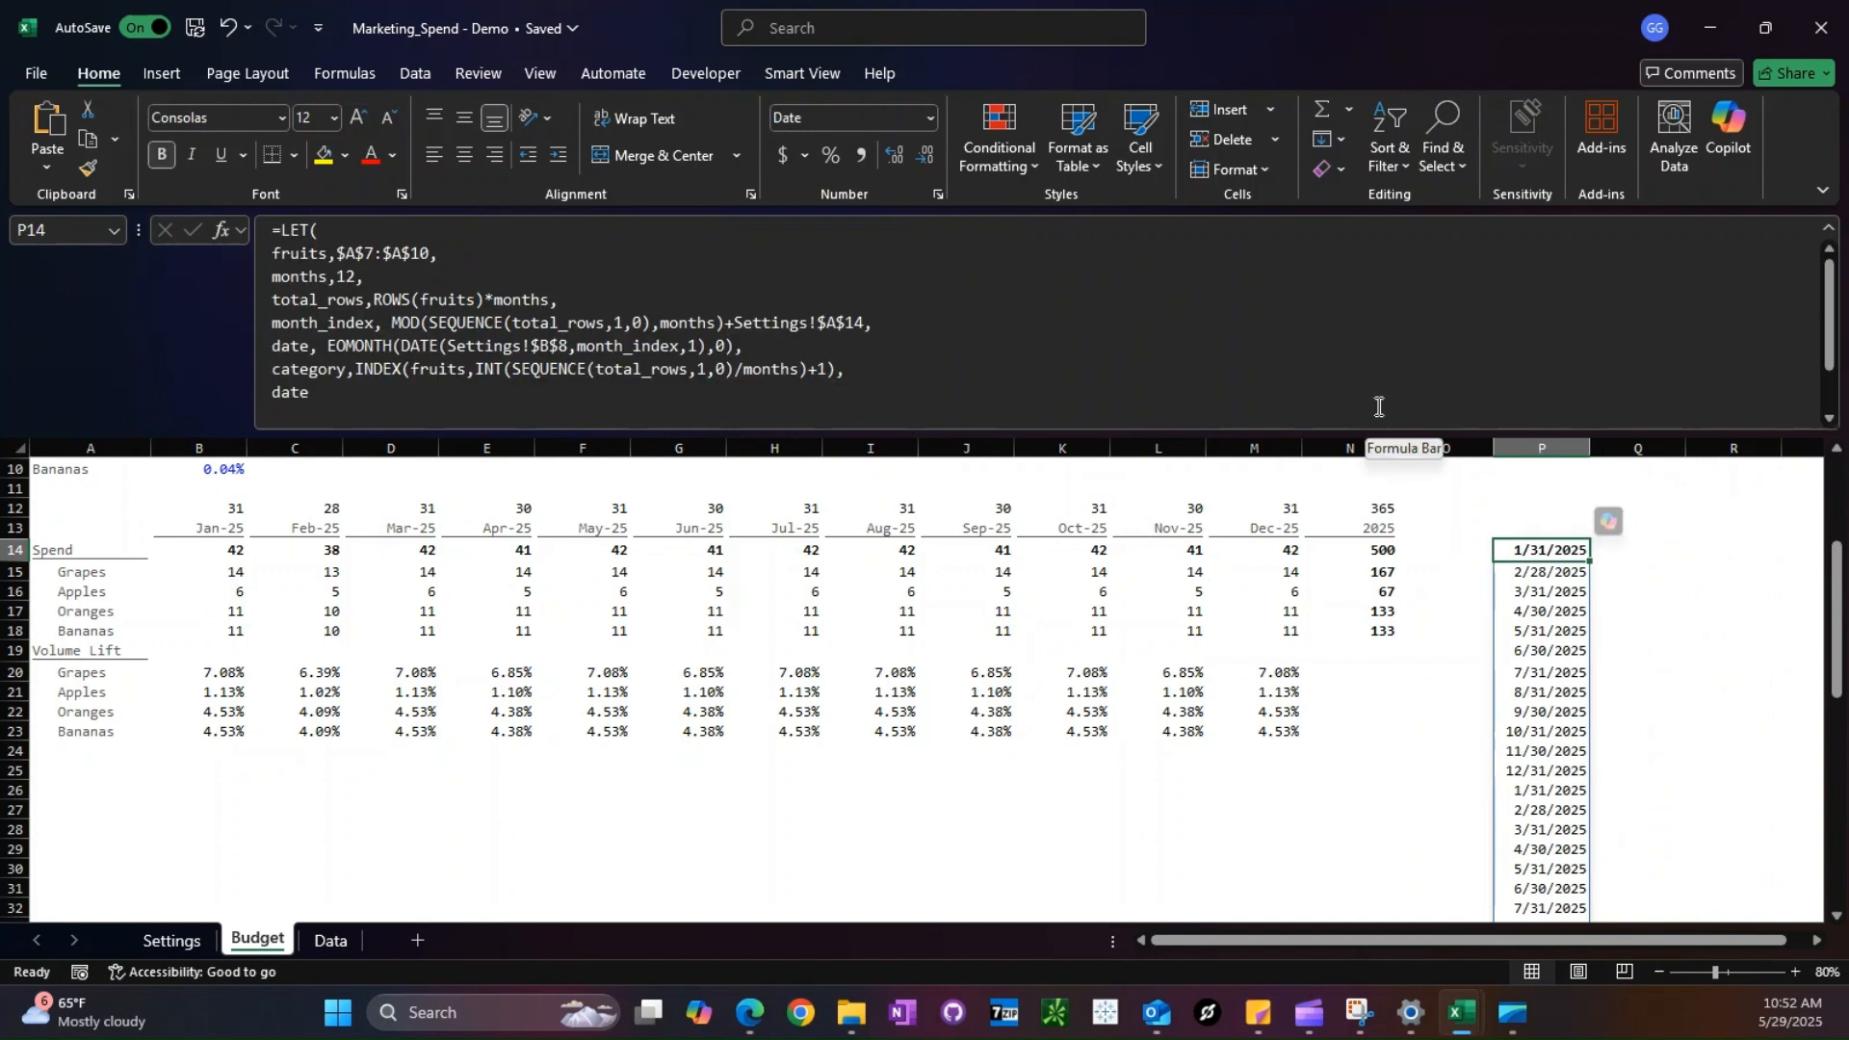
# - Start a spend variable below category in the LET formula with INDEX over the monthly spend range $B$15:$M$18
pyautogui.click(922, 363)
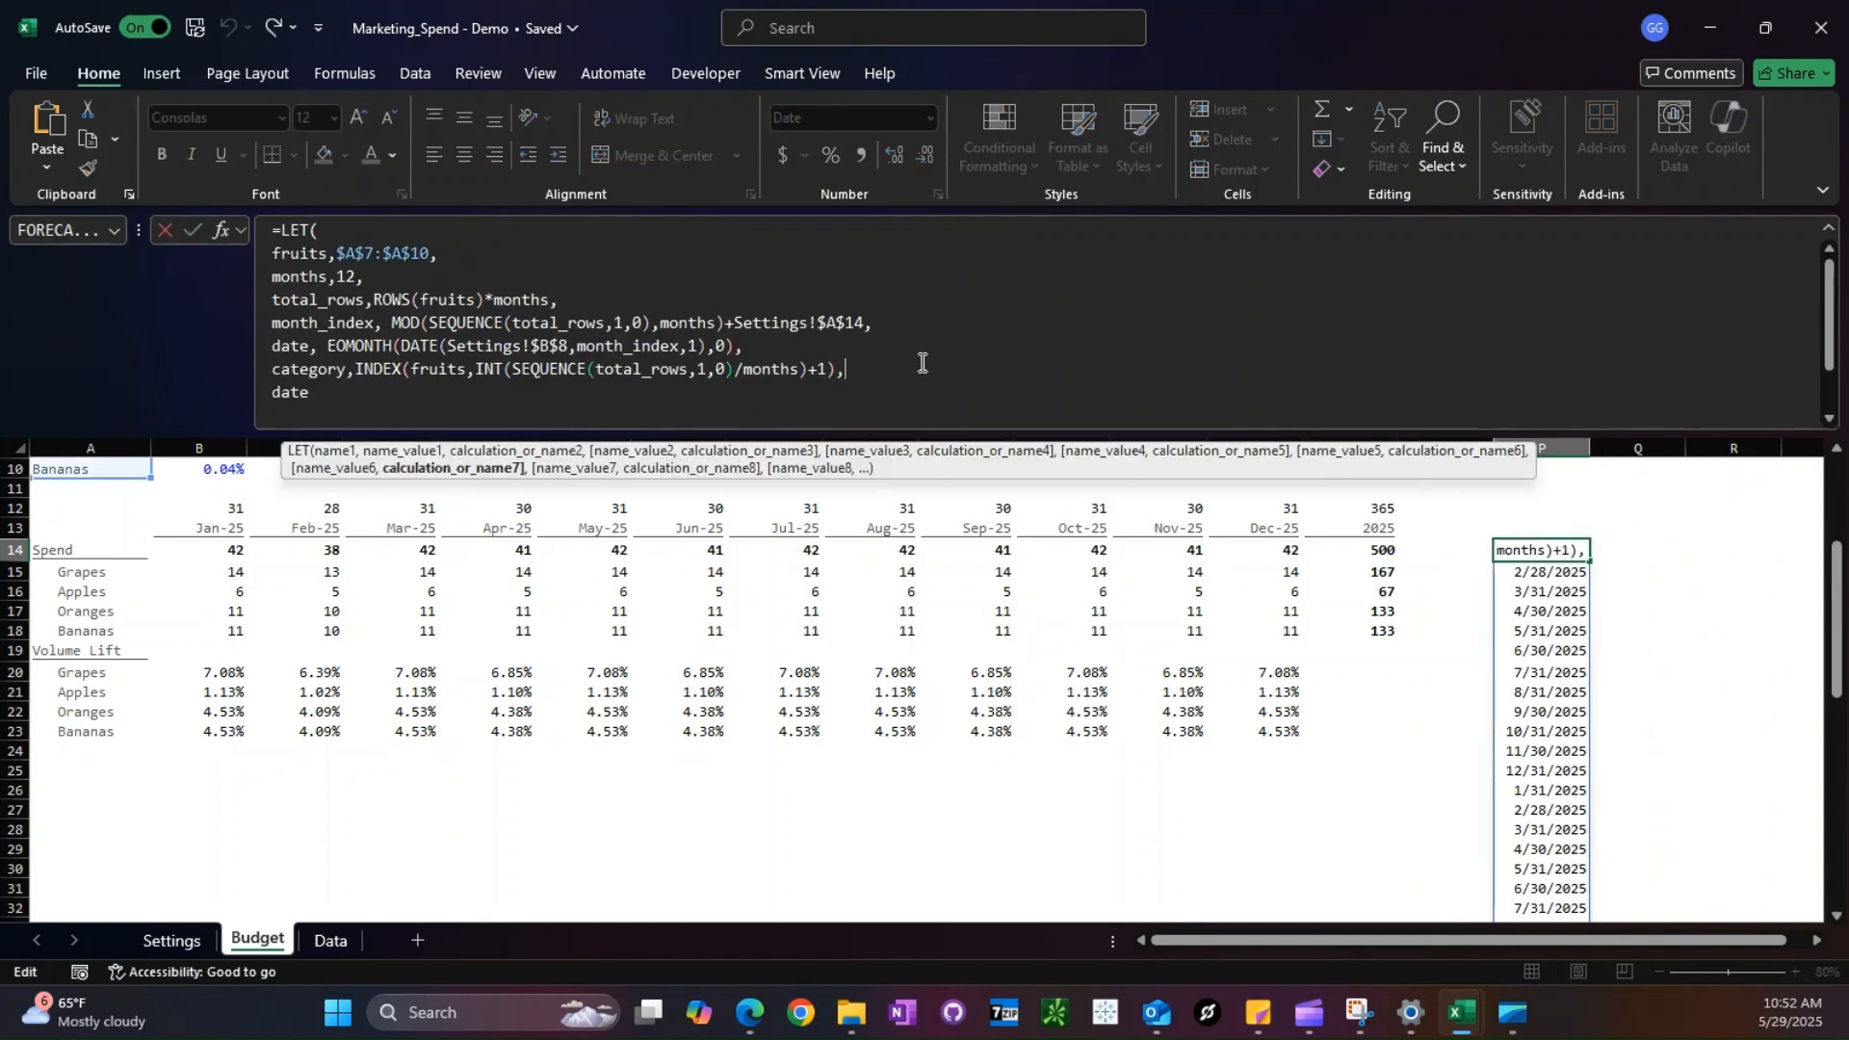
pyautogui.hotkey('alt', 'Return')
pyautogui.write('spend,INDE')
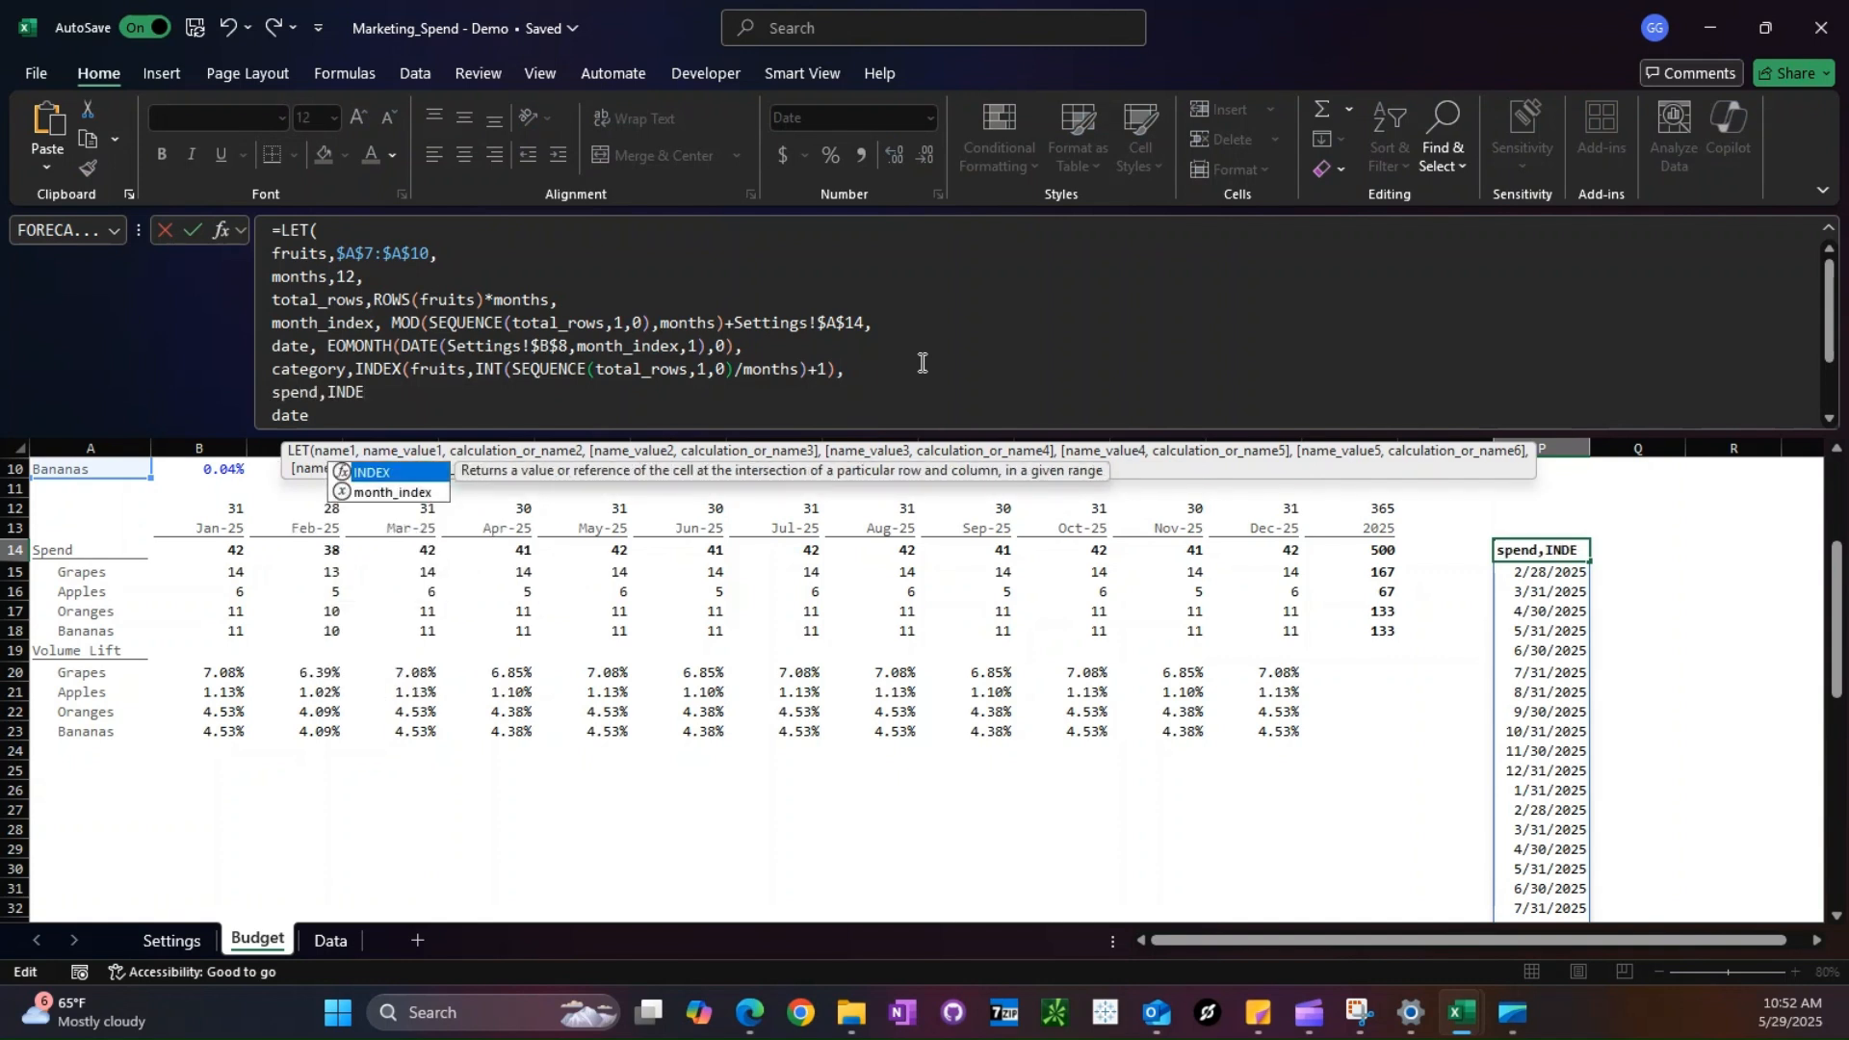
pyautogui.press('Tab')
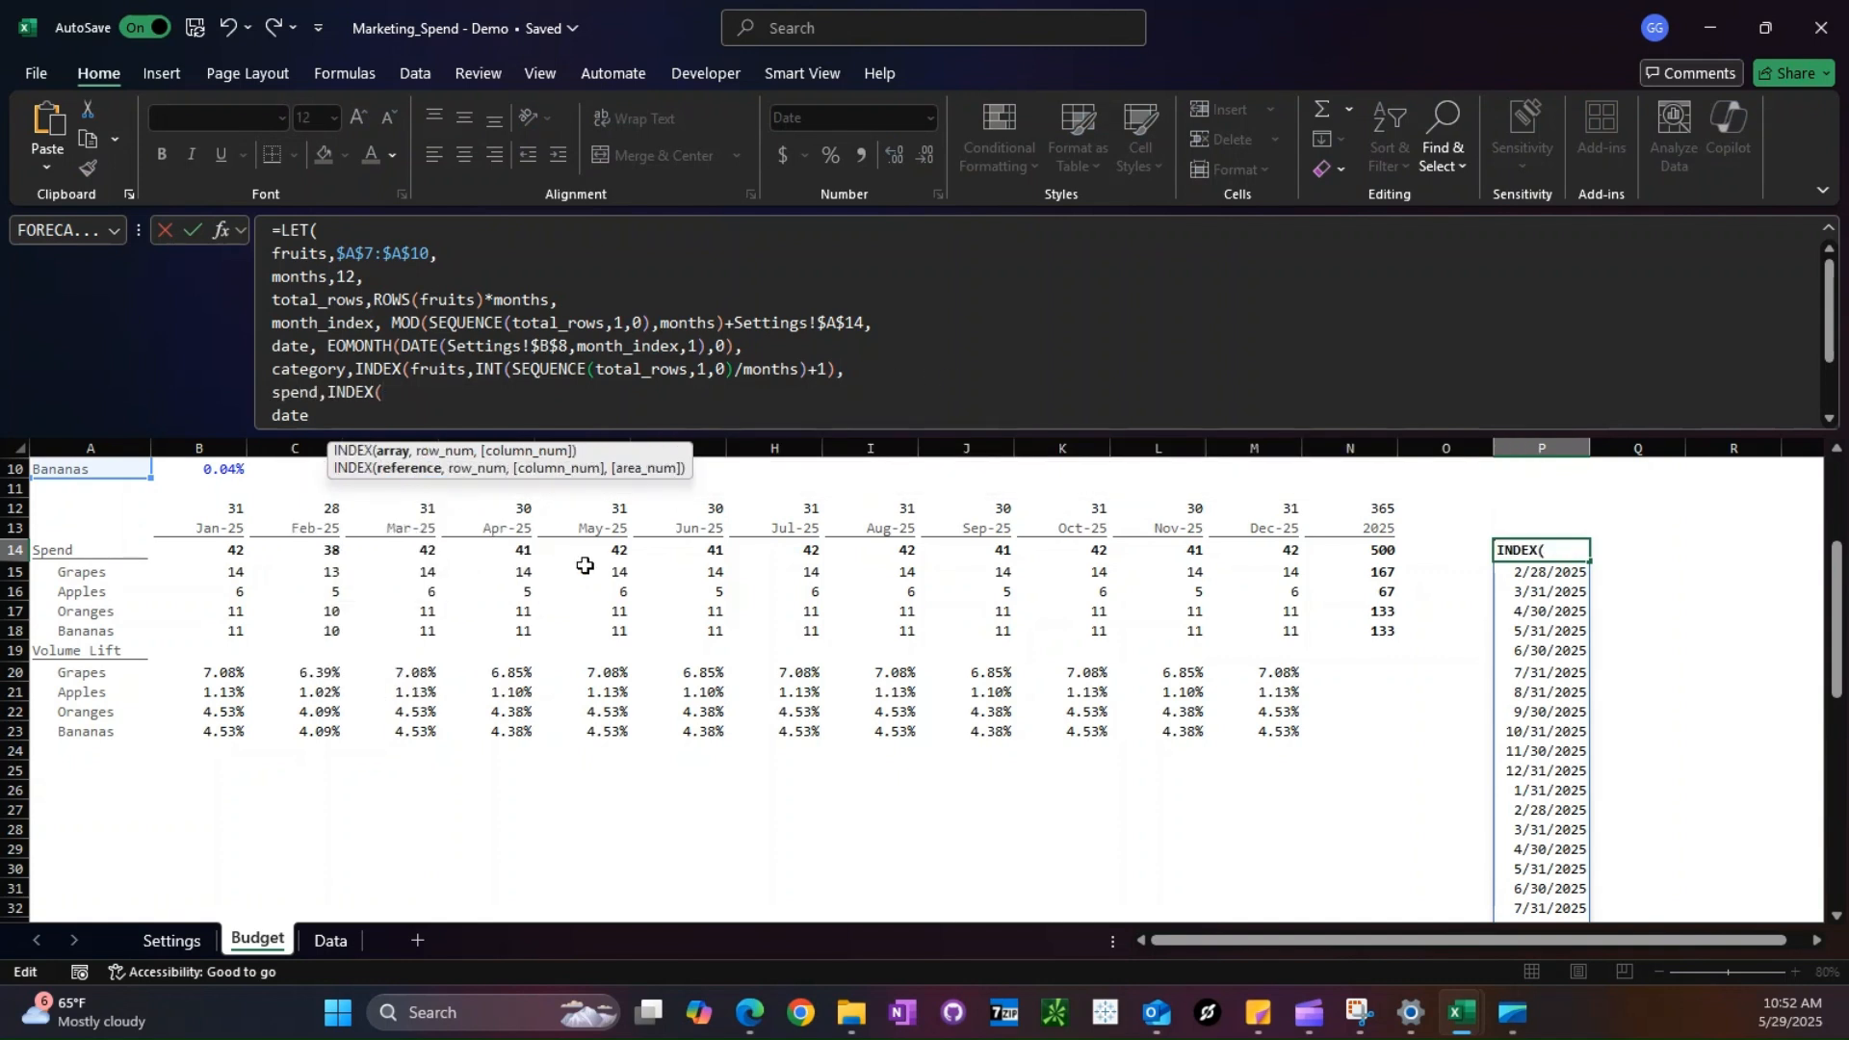
pyautogui.moveTo(214, 672); pyautogui.dragTo(1108, 696)
pyautogui.moveTo(208, 575); pyautogui.dragTo(1276, 638)
pyautogui.press('F4')
# - Complete the spend INDEX with MATCH(category,fruits,0) as row and month_index as column, and enter the LET formula
pyautogui.write(',MATCH(category,fruits')
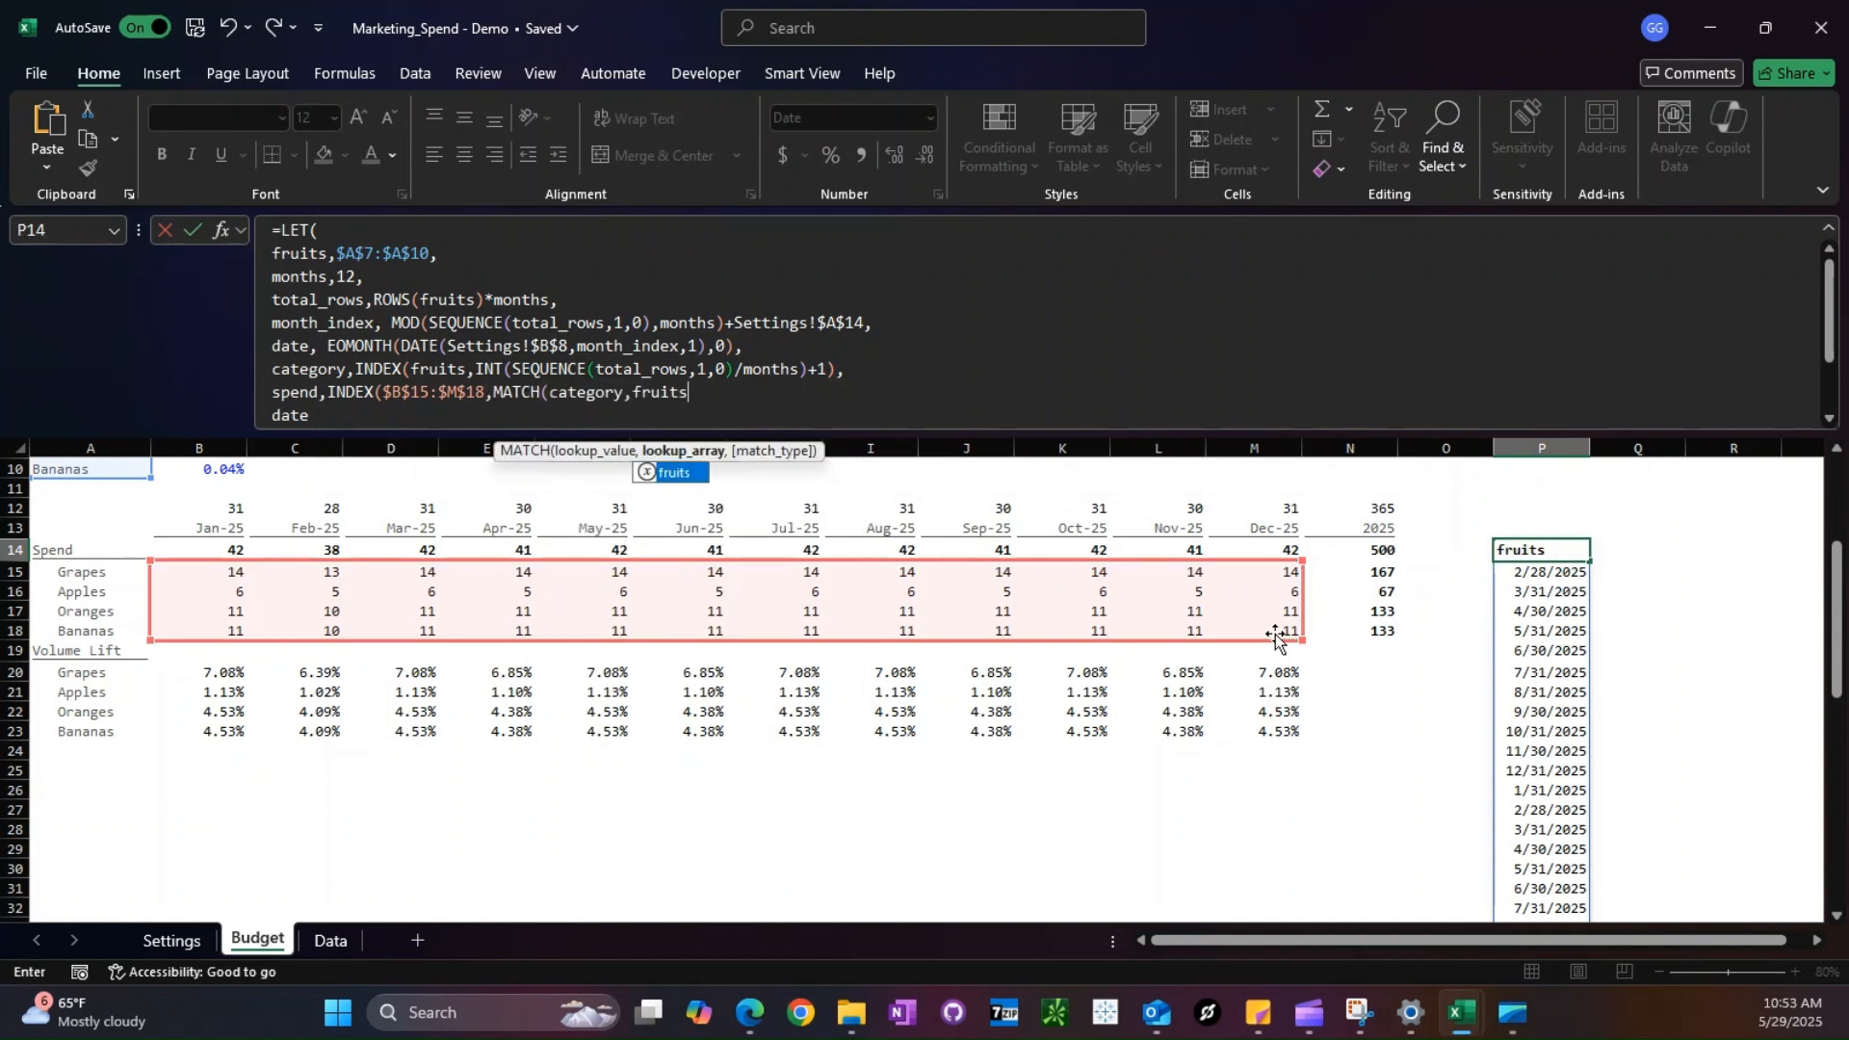
pyautogui.write(',0,')
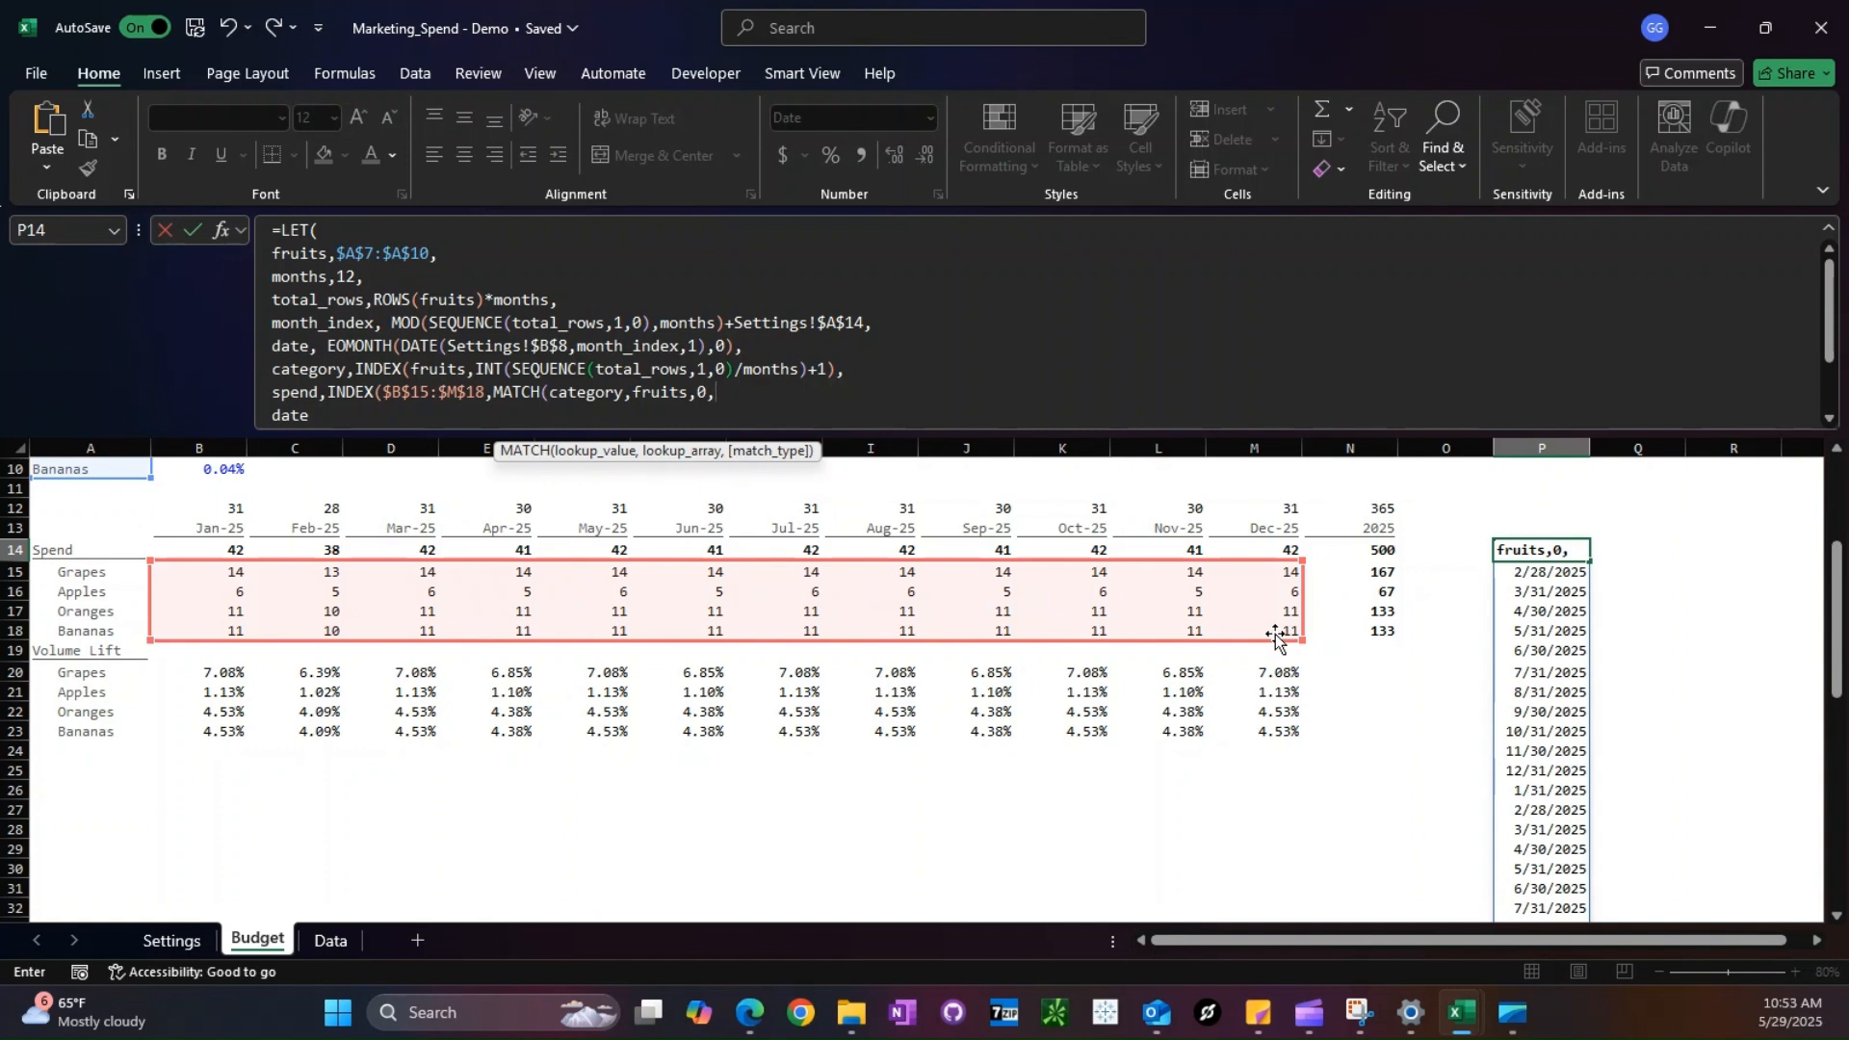
pyautogui.press('BackSpace')
pyautogui.write('),month')
pyautogui.press('Down')
pyautogui.press('Tab')
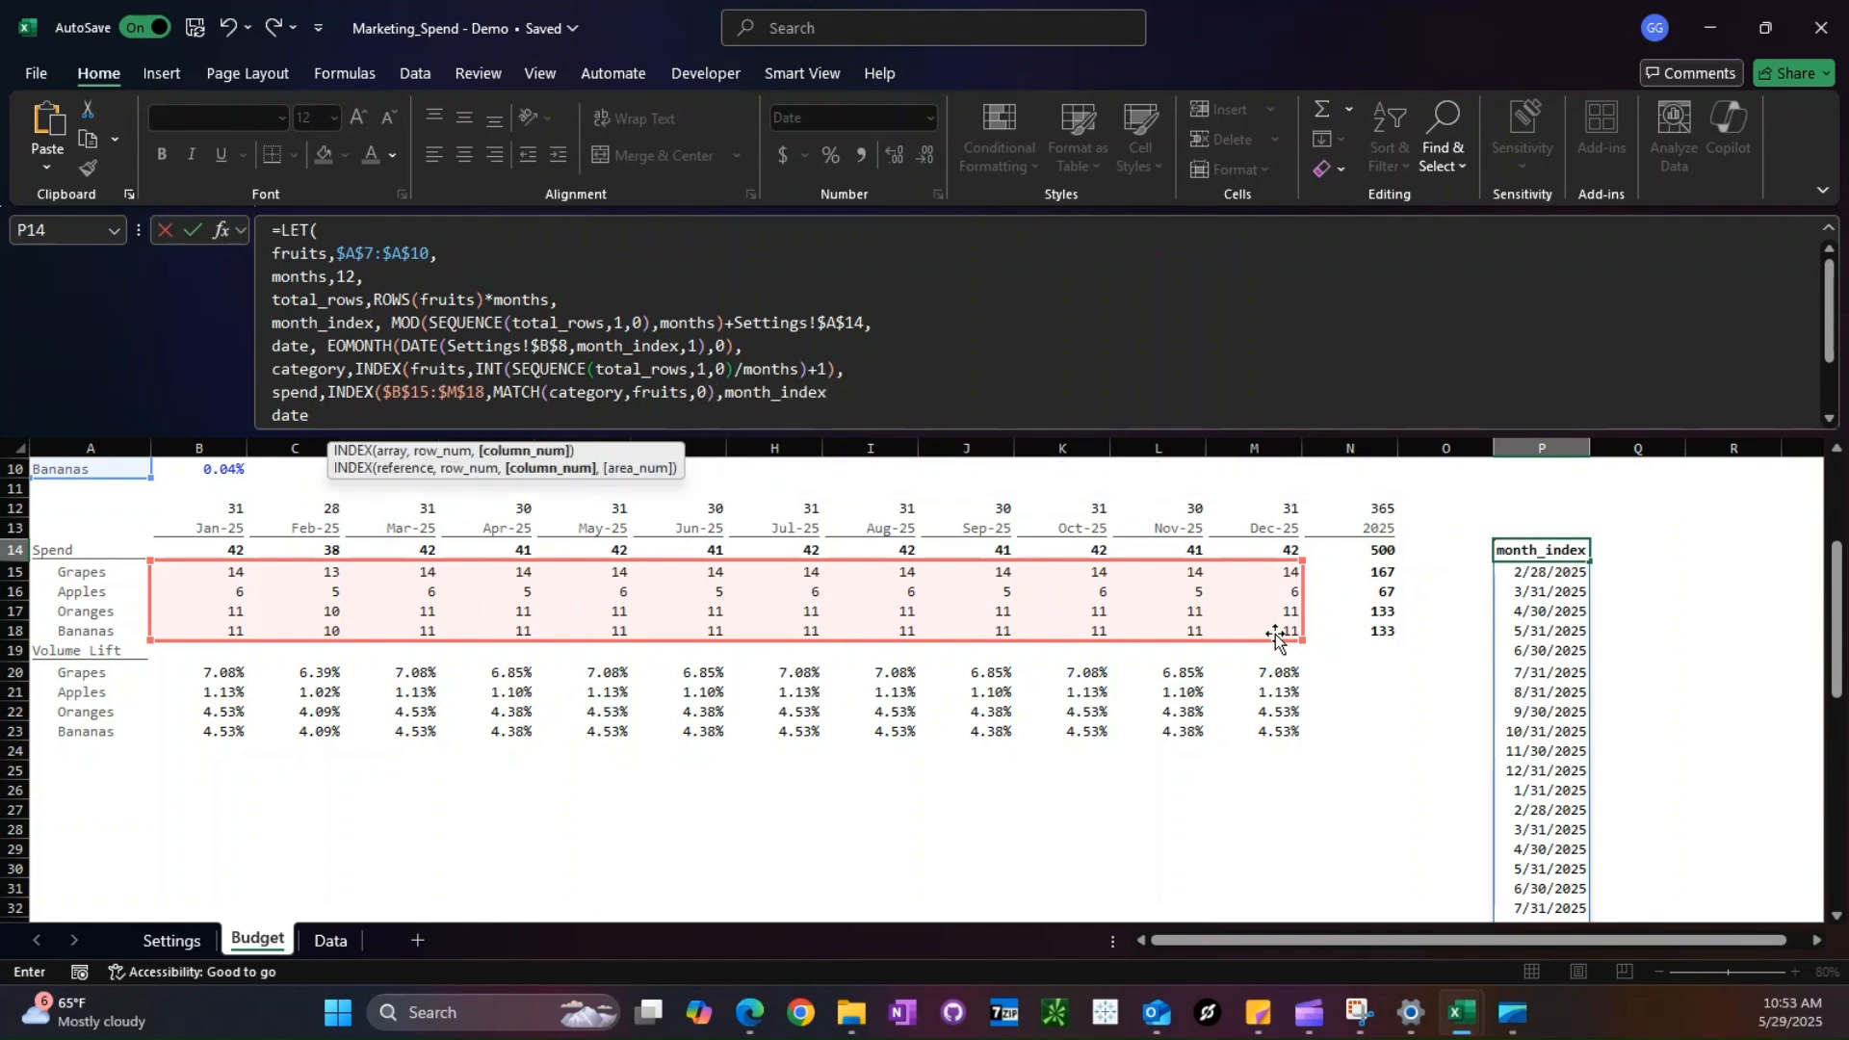
pyautogui.write('),')
pyautogui.hotkey('ctrl', 'Return')
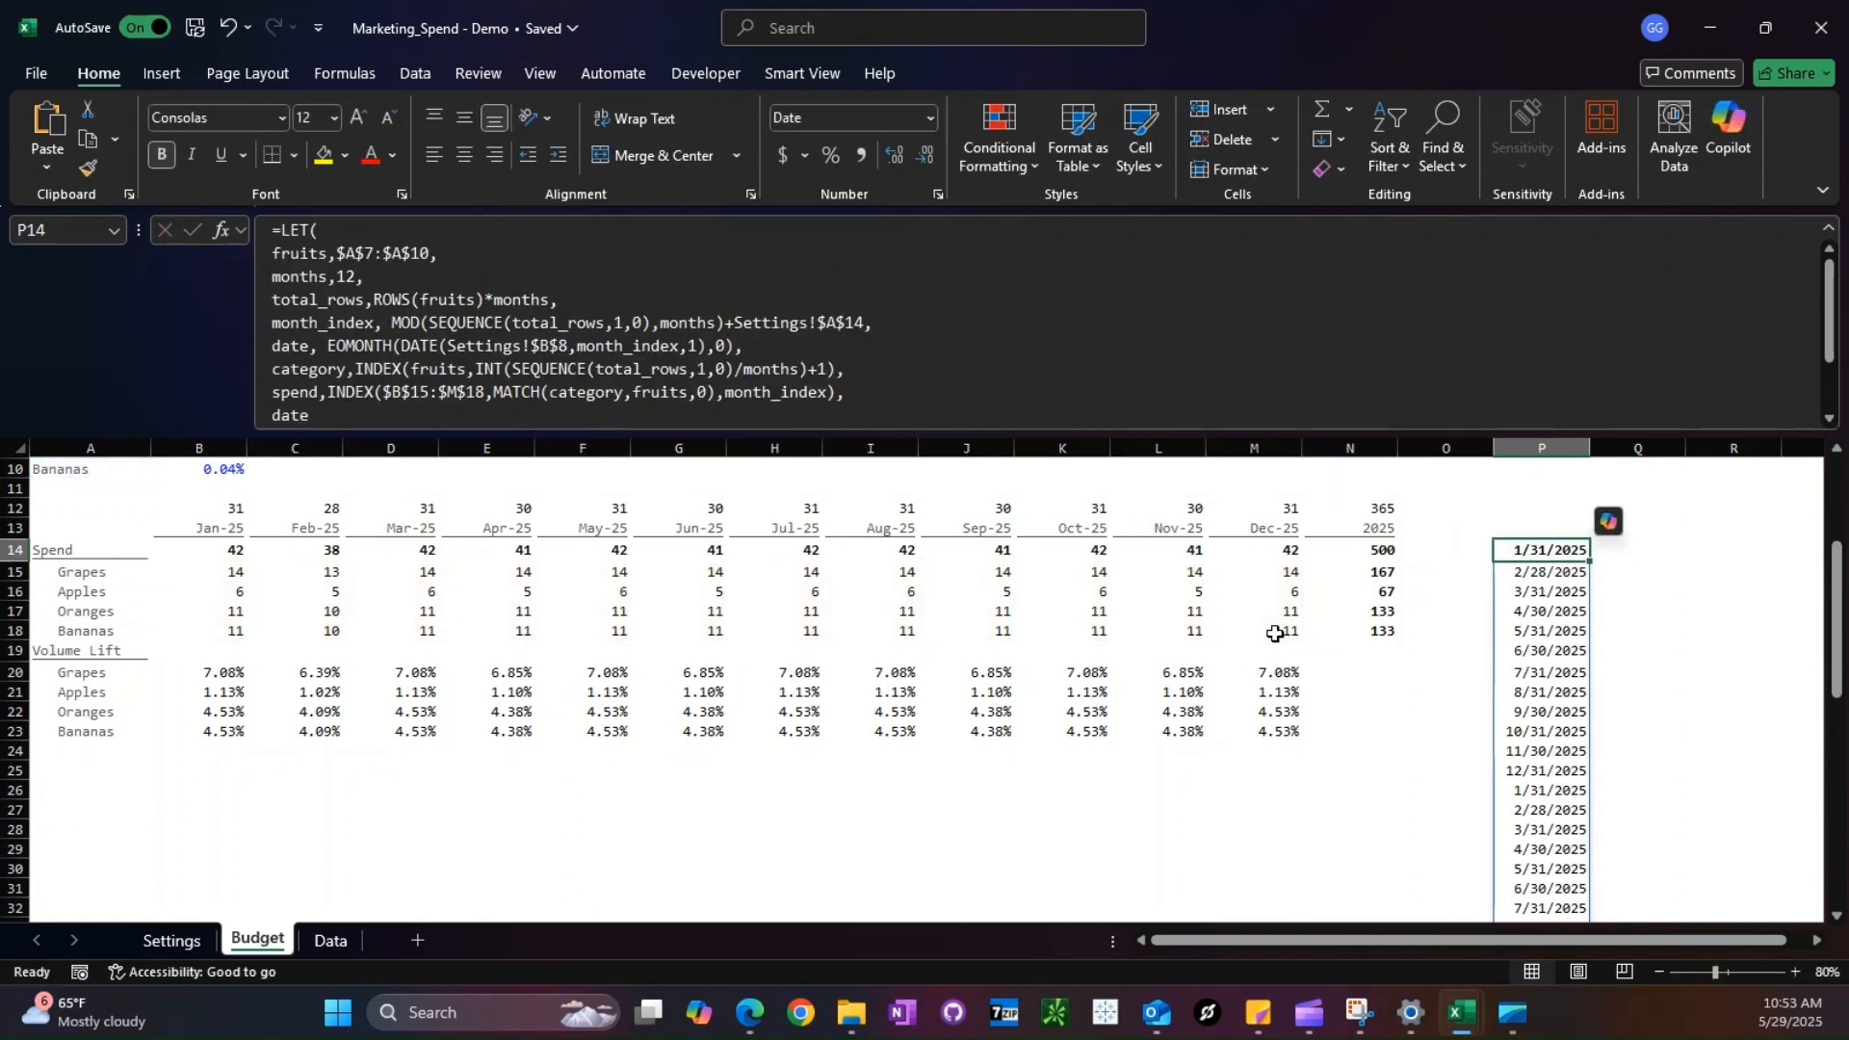
# - Copy the spend variable's INDEX expression from the LET formula and start a test formula with it in Q14
pyautogui.moveTo(327, 392); pyautogui.dragTo(838, 392)
pyautogui.hotkey('ctrl', 'c')
pyautogui.press('Escape')
pyautogui.click(1637, 551)
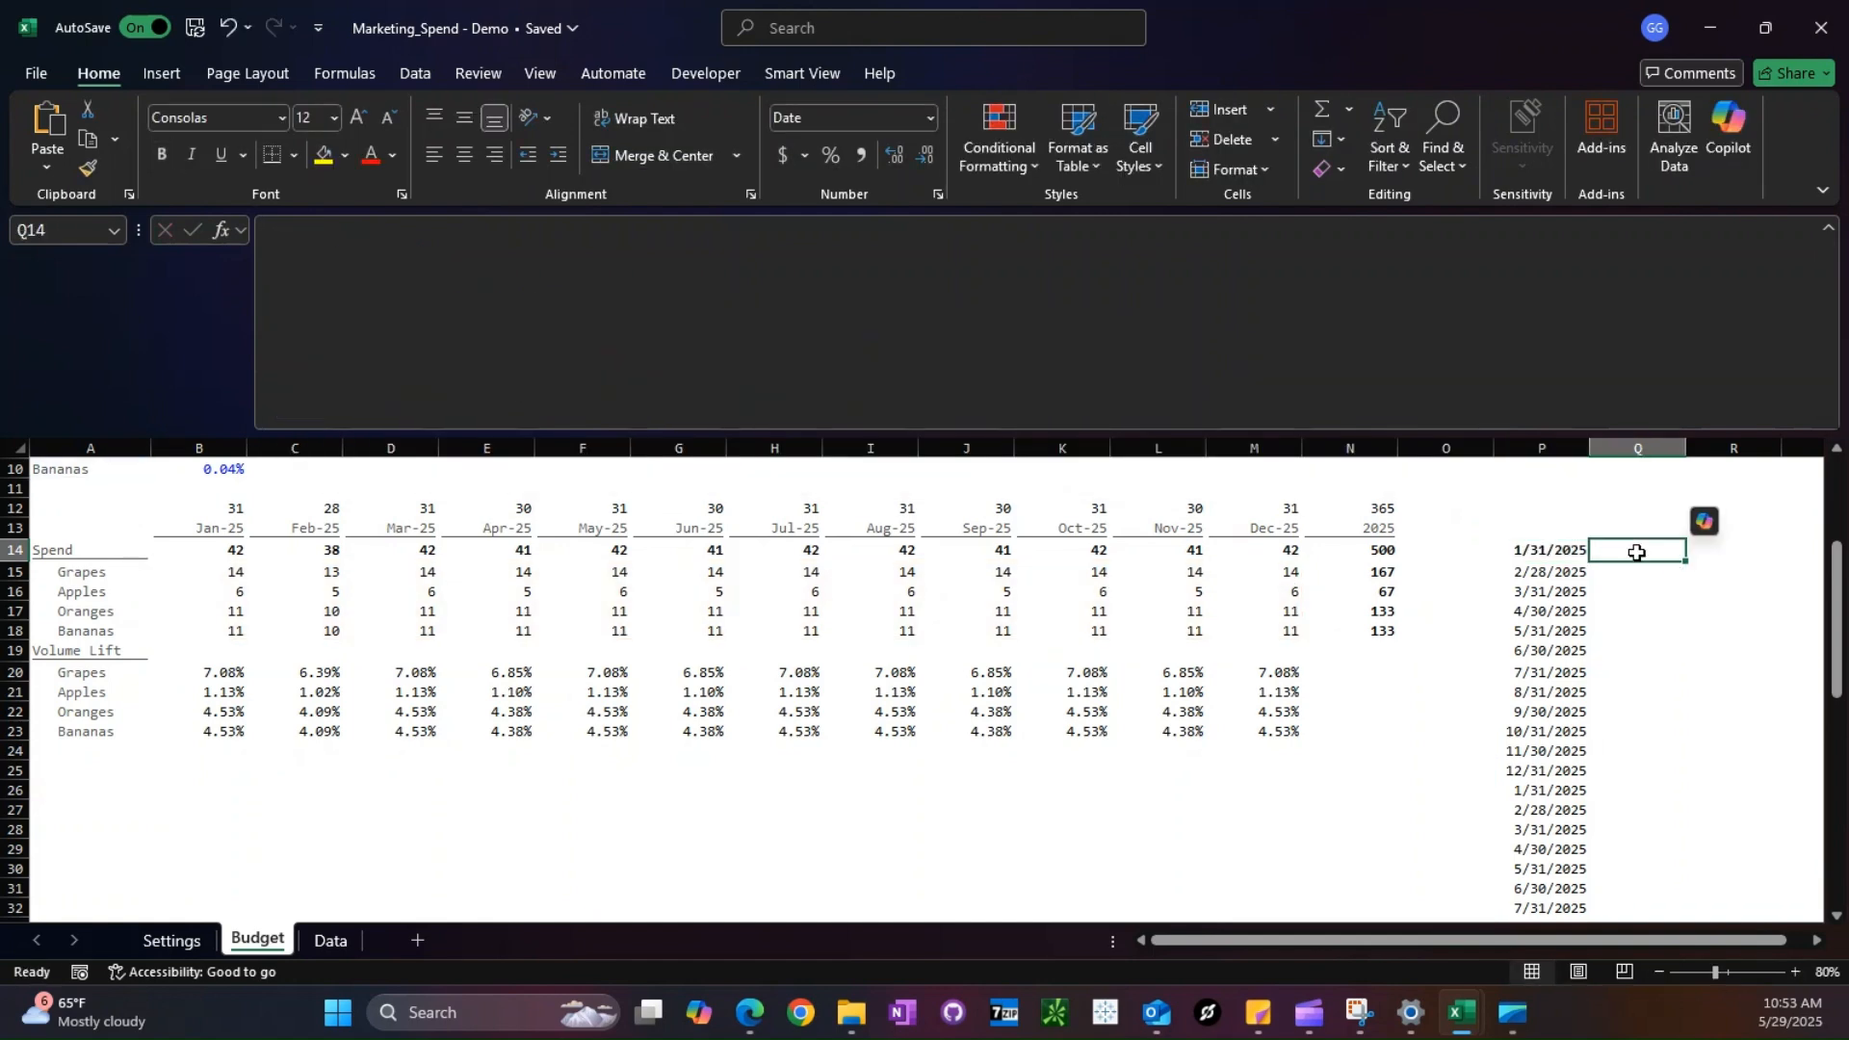
pyautogui.write('=')
pyautogui.hotkey('ctrl', 'v')
pyautogui.scroll(2, 941, 599)
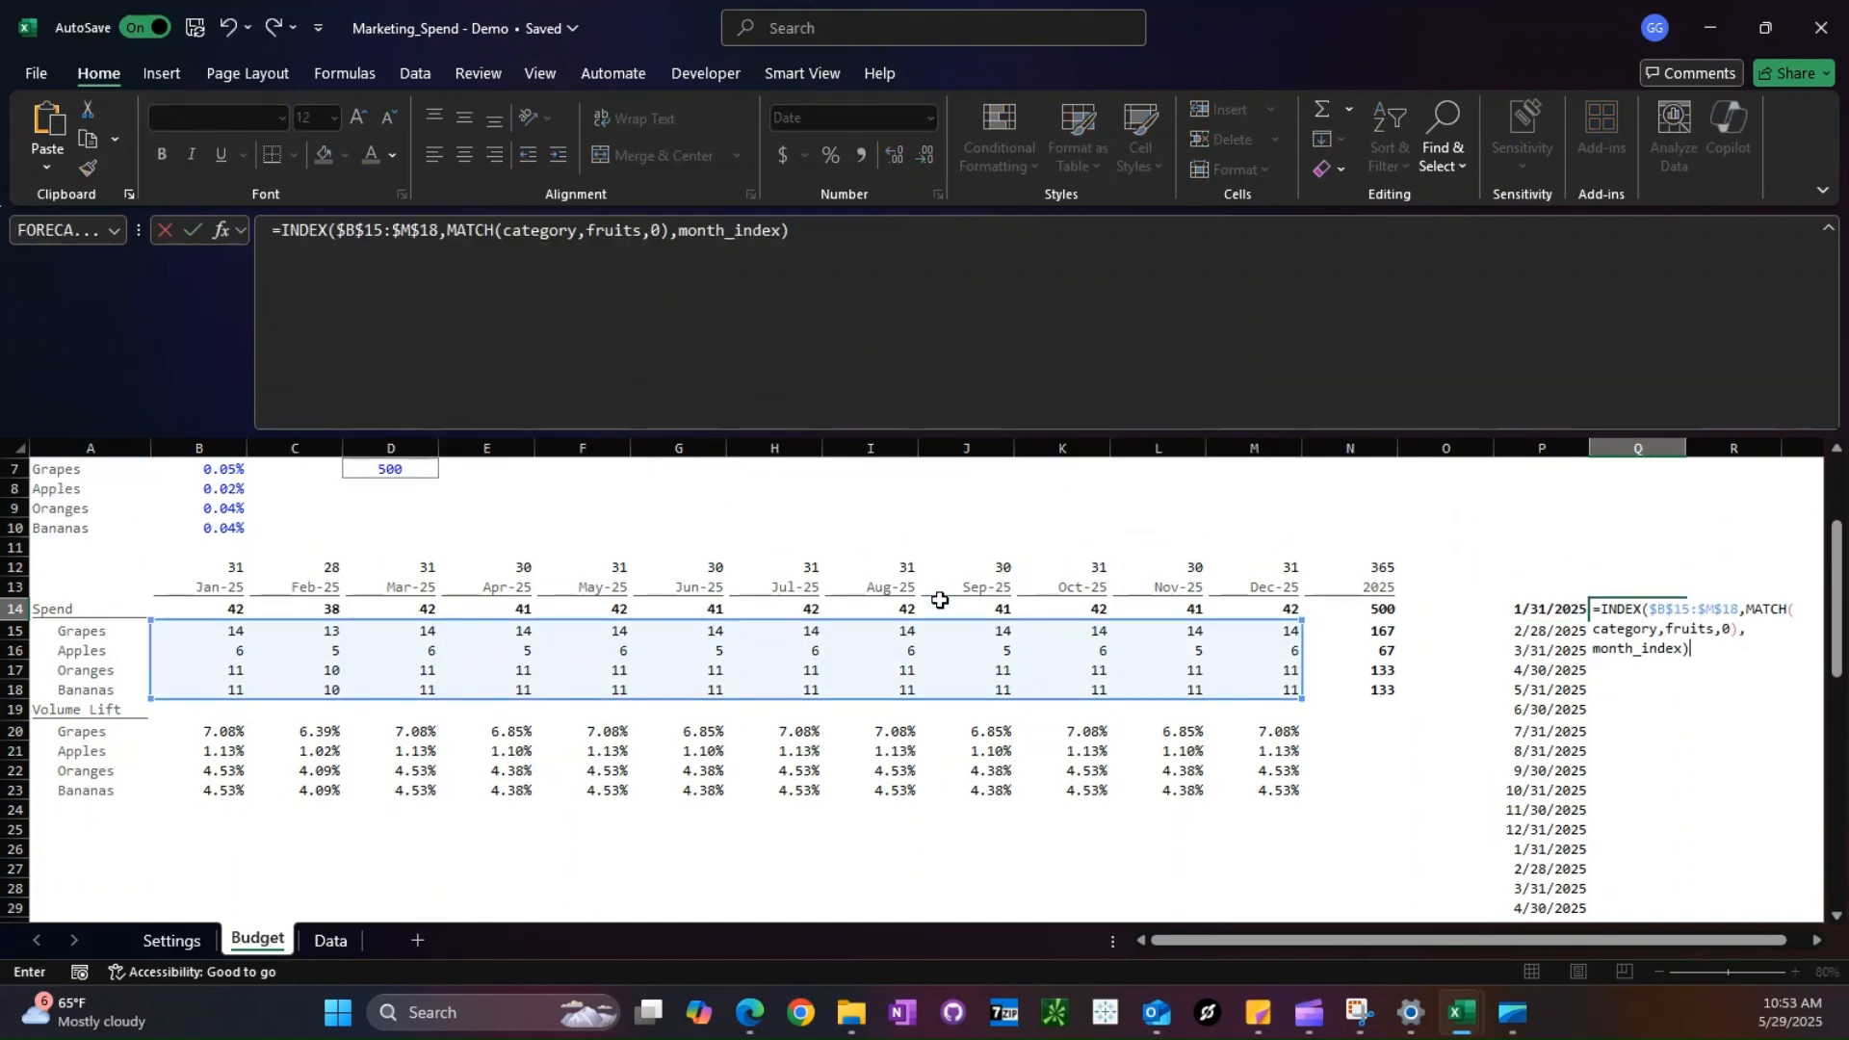
# - Replace the test formula's variables with "Grapes", $A$7:$A$10 and column number 1, and enter it in Q14
pyautogui.doubleClick(1618, 687)
pyautogui.write('"Grapes"')
pyautogui.doubleClick(1690, 688)
pyautogui.moveTo(58, 527); pyautogui.dragTo(67, 588)
pyautogui.press('F4')
pyautogui.doubleClick(1628, 708)
pyautogui.write('1')
pyautogui.hotkey('ctrl', 'Return')
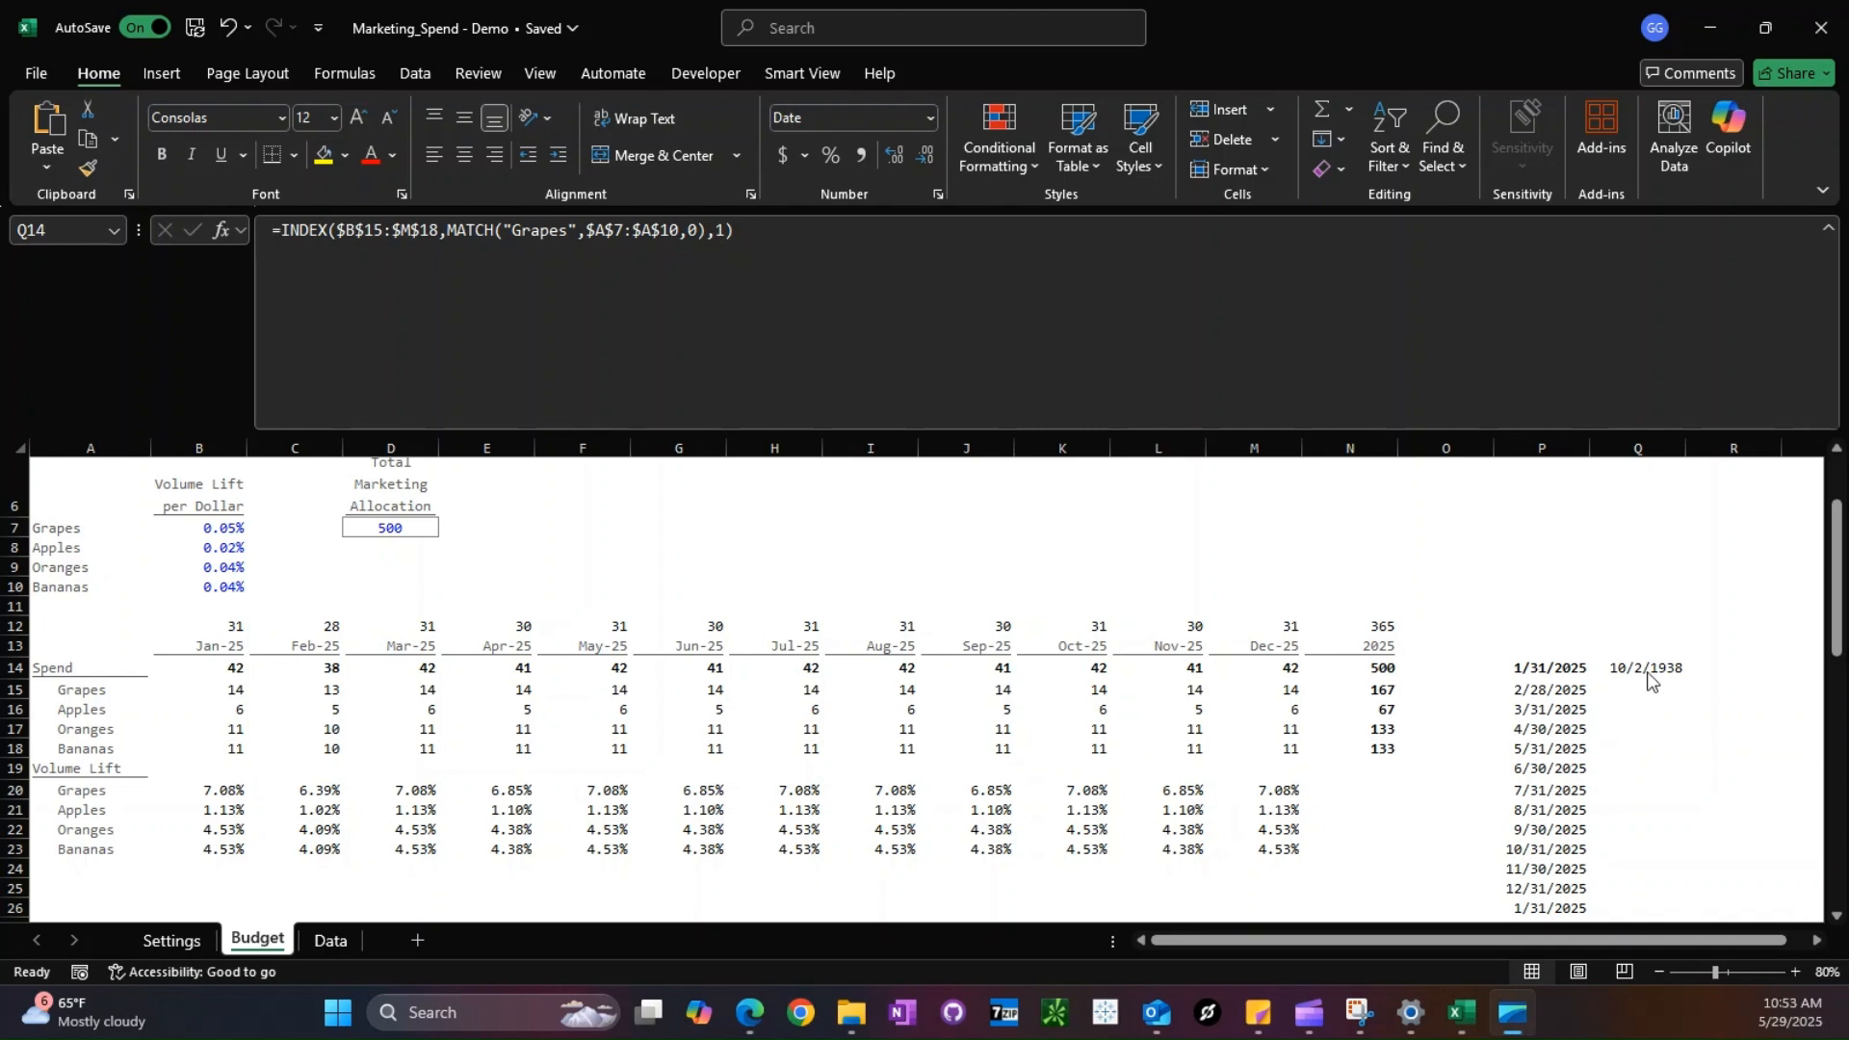
# - Clear the formats of Q14 and fill Q14 and the January Grapes spend in B15 yellow for comparison
pyautogui.press('alt')
pyautogui.press('h')
pyautogui.press('e')
pyautogui.press('f')
pyautogui.keyDown('ctrl'); pyautogui.click(241, 689); pyautogui.keyUp('ctrl')
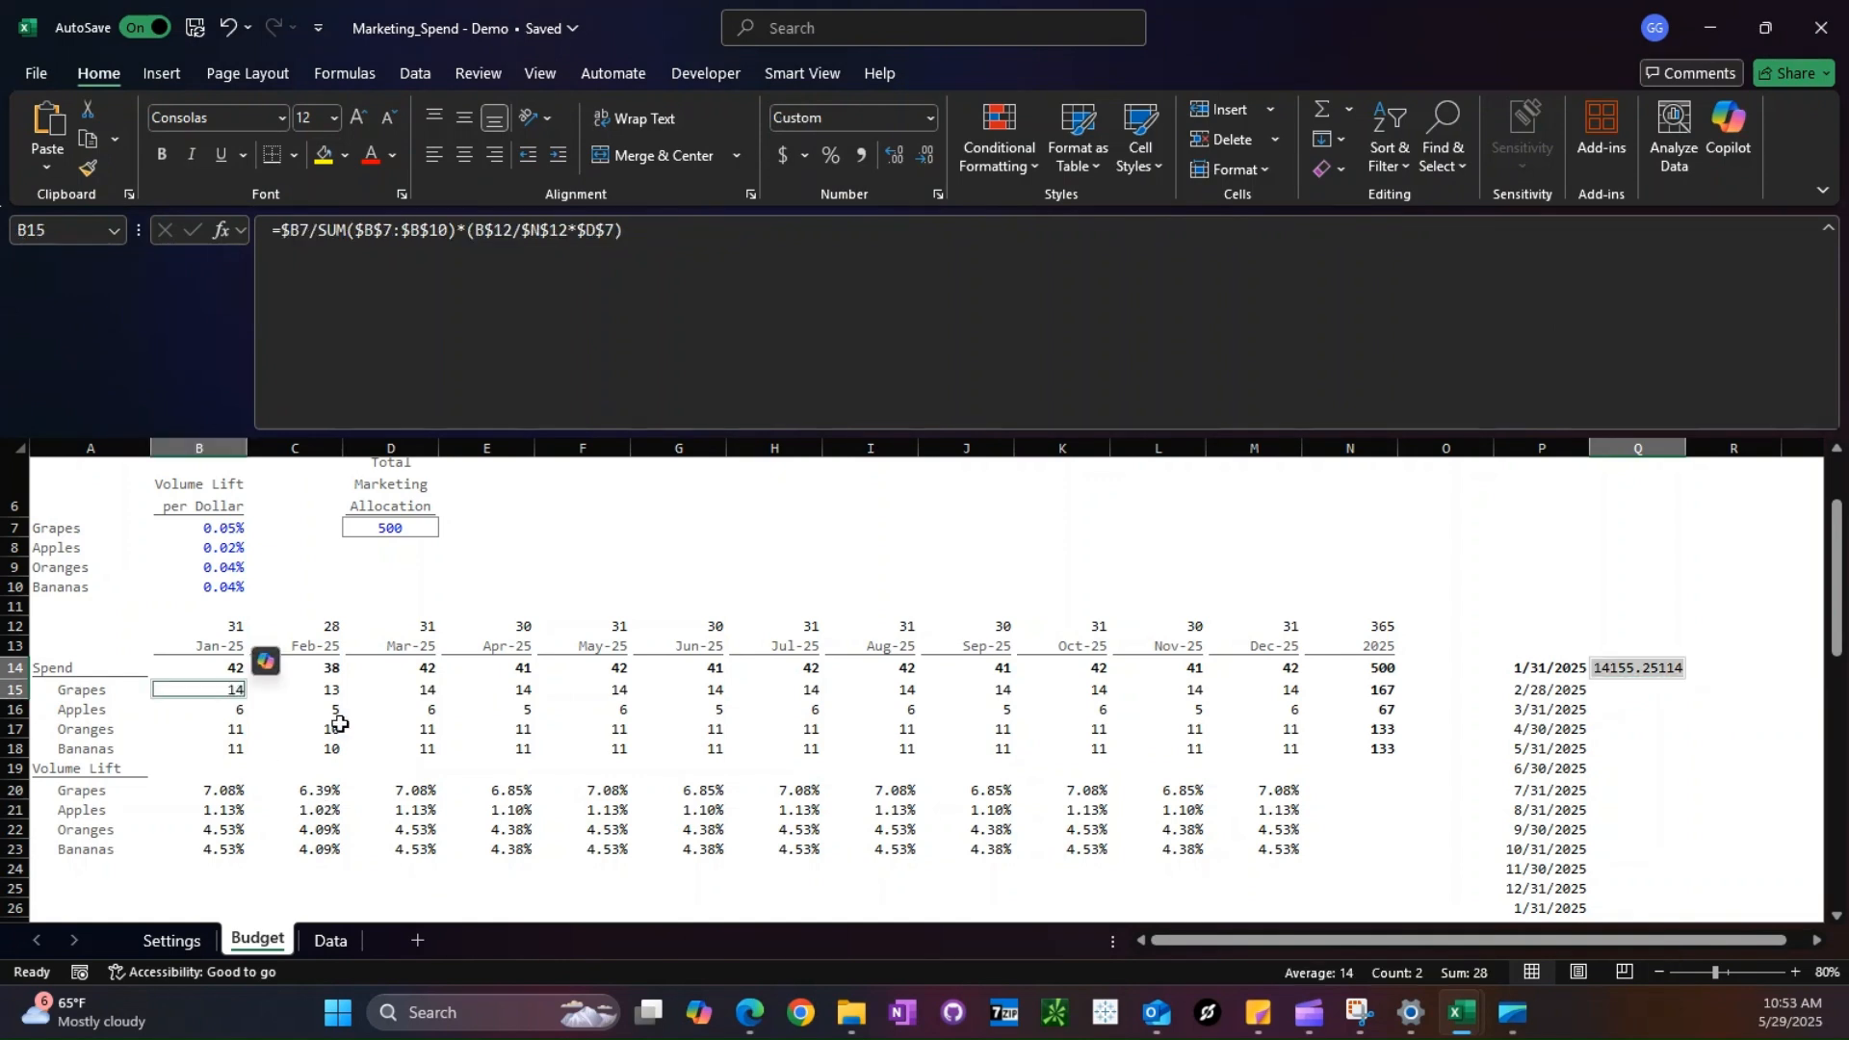
pyautogui.click(324, 156)
# - Change the test formula's column number to 2 and colour the text of Q14 and C15 red
pyautogui.click(1629, 672)
pyautogui.click(727, 231)
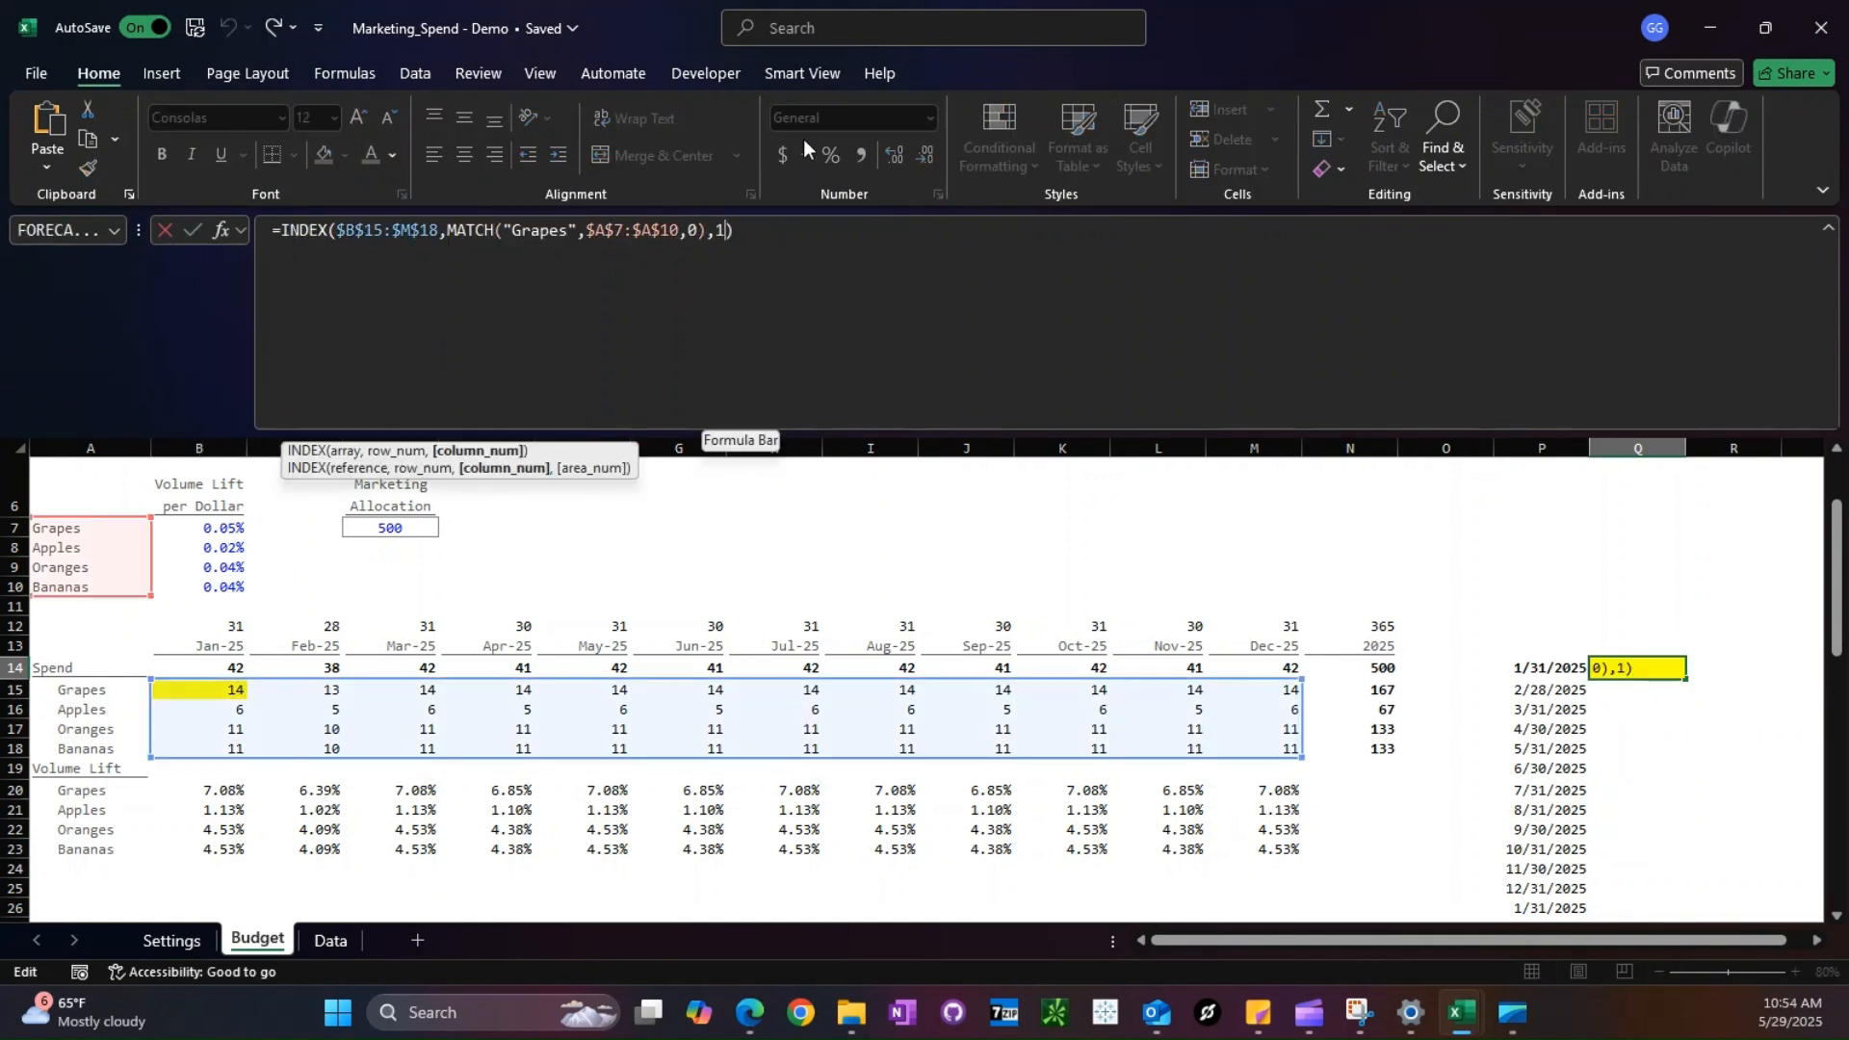
pyautogui.press('Return')
pyautogui.click(324, 694)
pyautogui.keyDown('ctrl'); pyautogui.click(1659, 662); pyautogui.keyUp('ctrl')
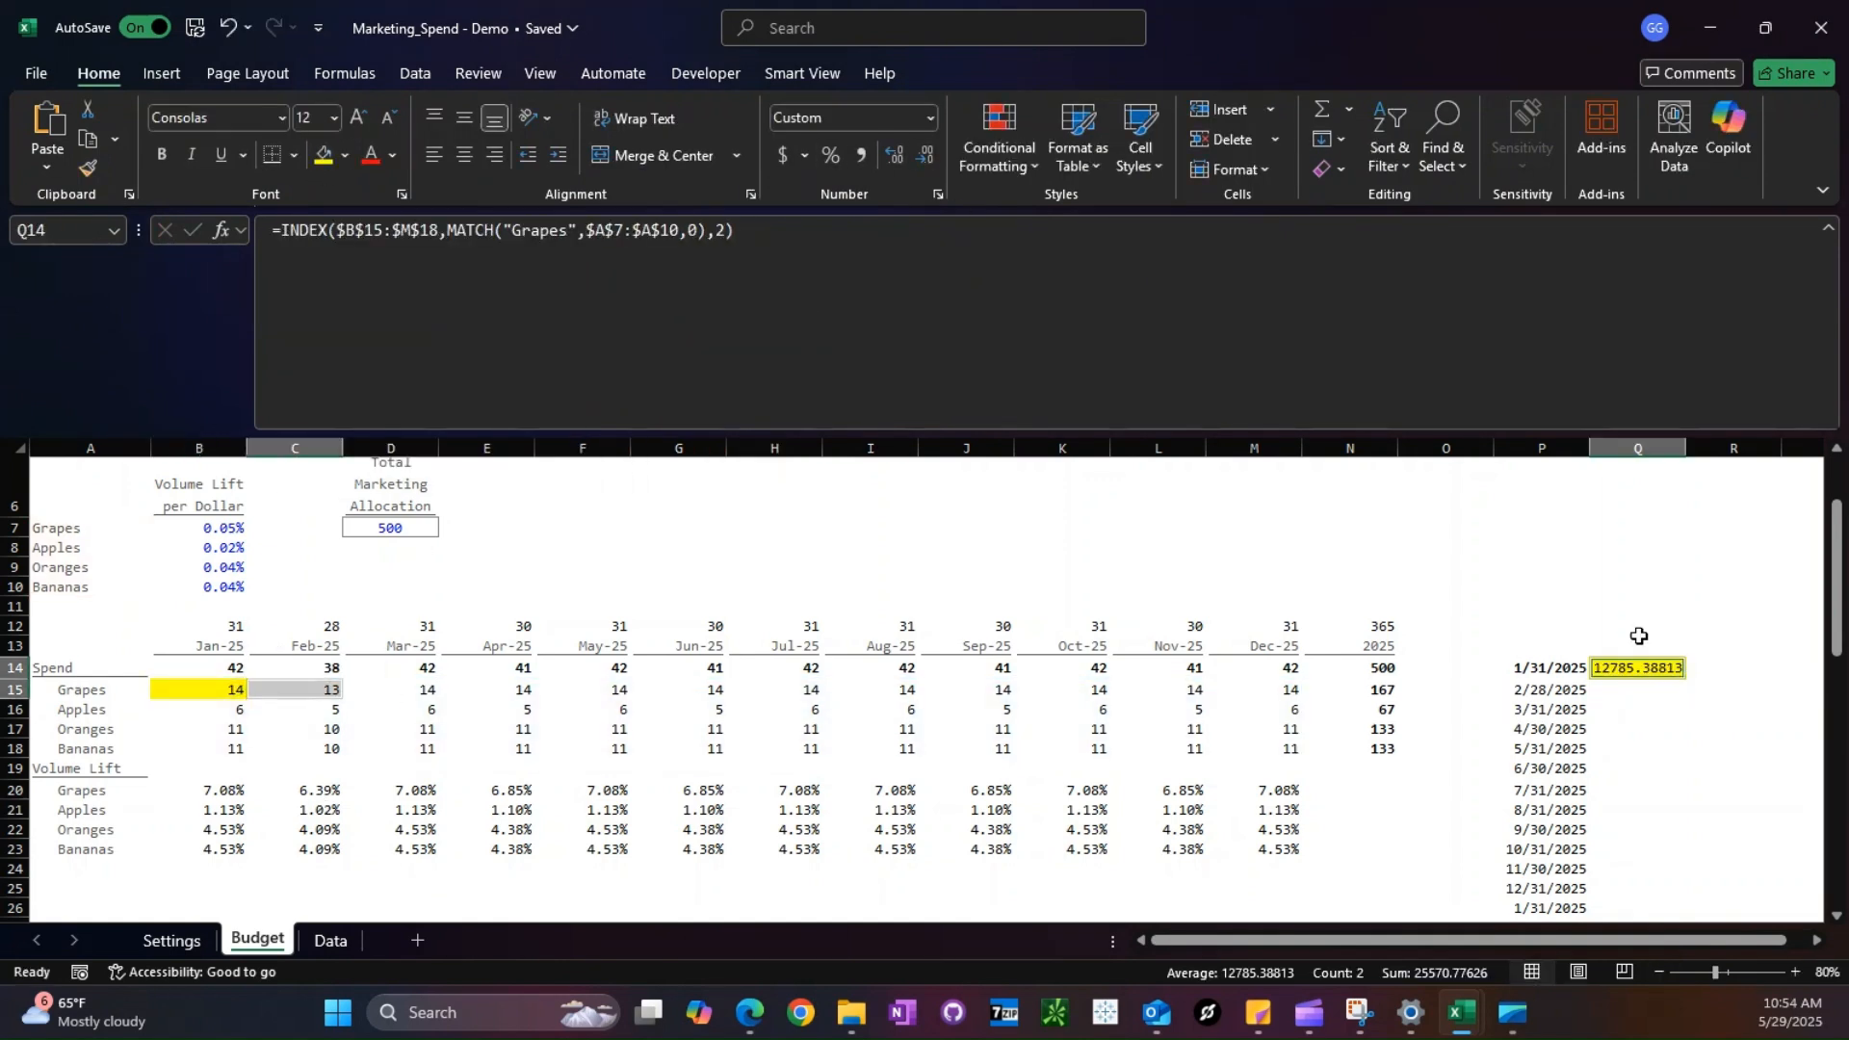
pyautogui.click(371, 156)
pyautogui.click(1012, 718)
# - Change the MATCH lookup in Q14 to "Apples" and fill the February Apples spend in C16 yellow
pyautogui.click(1639, 665)
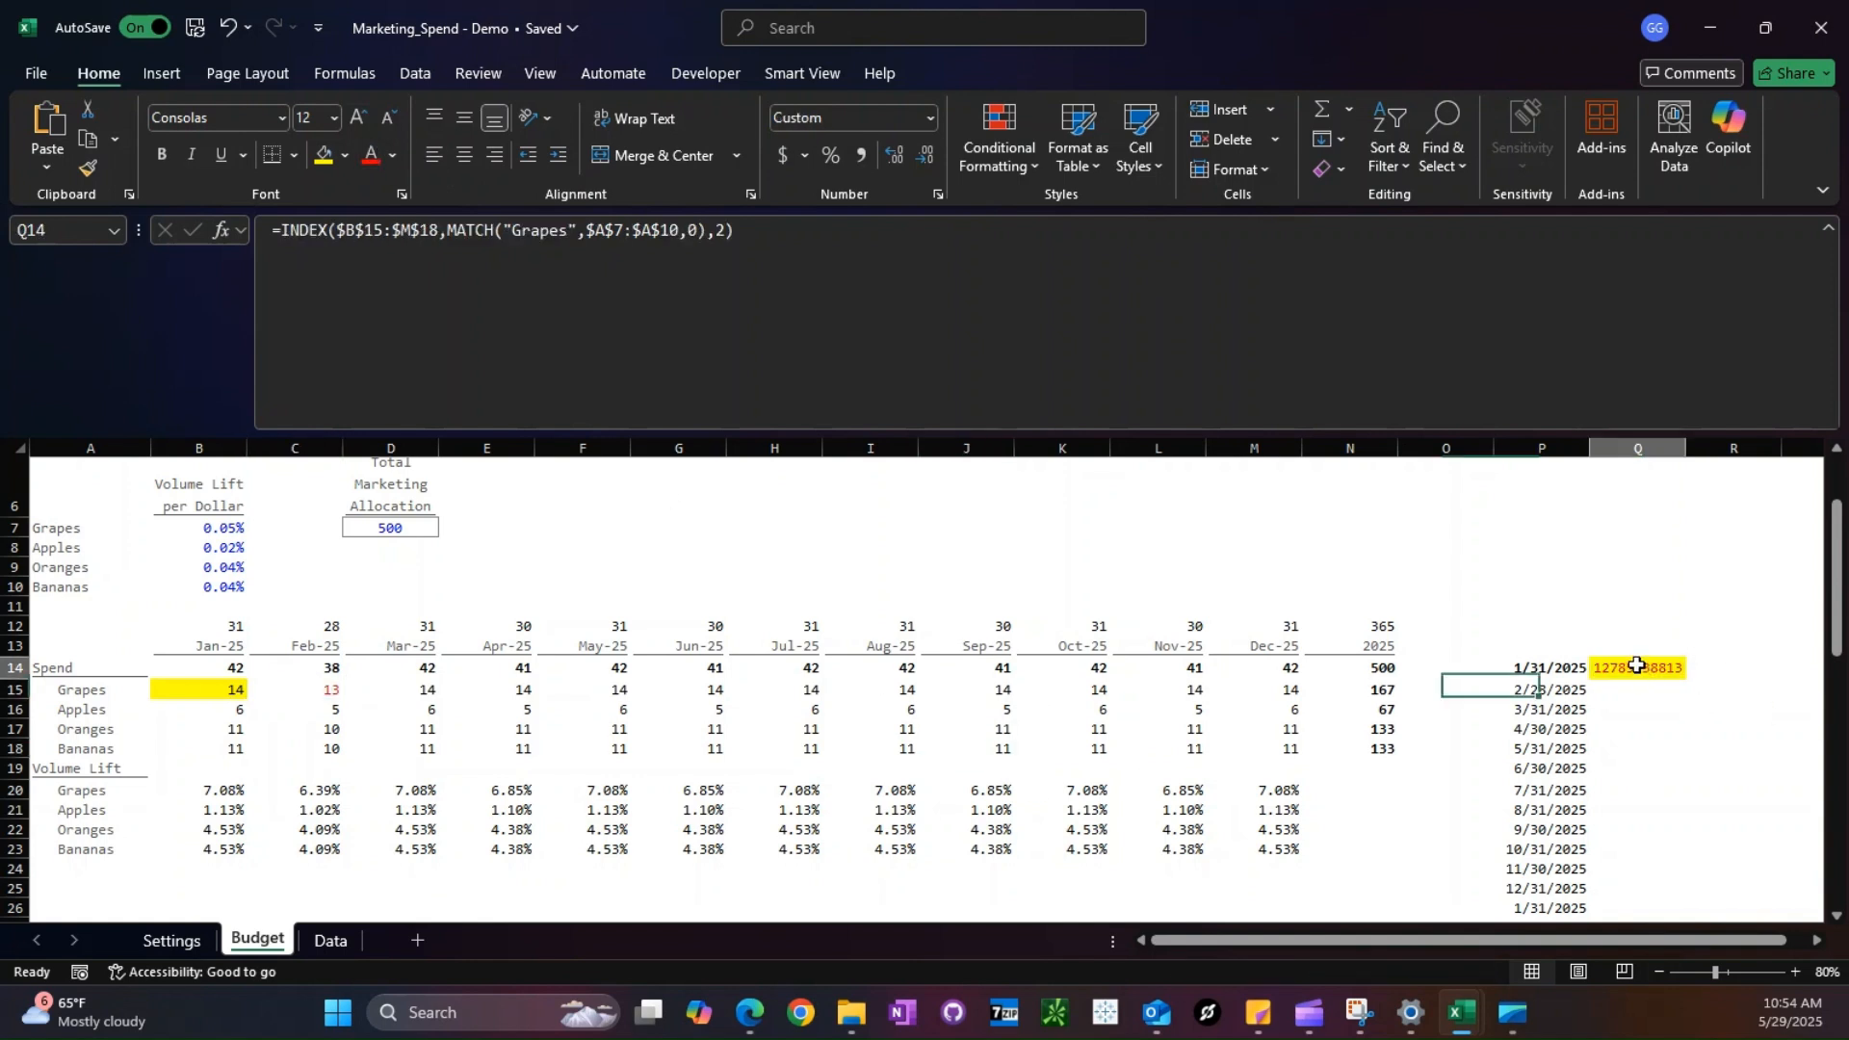
pyautogui.doubleClick(556, 235)
pyautogui.write('Apples')
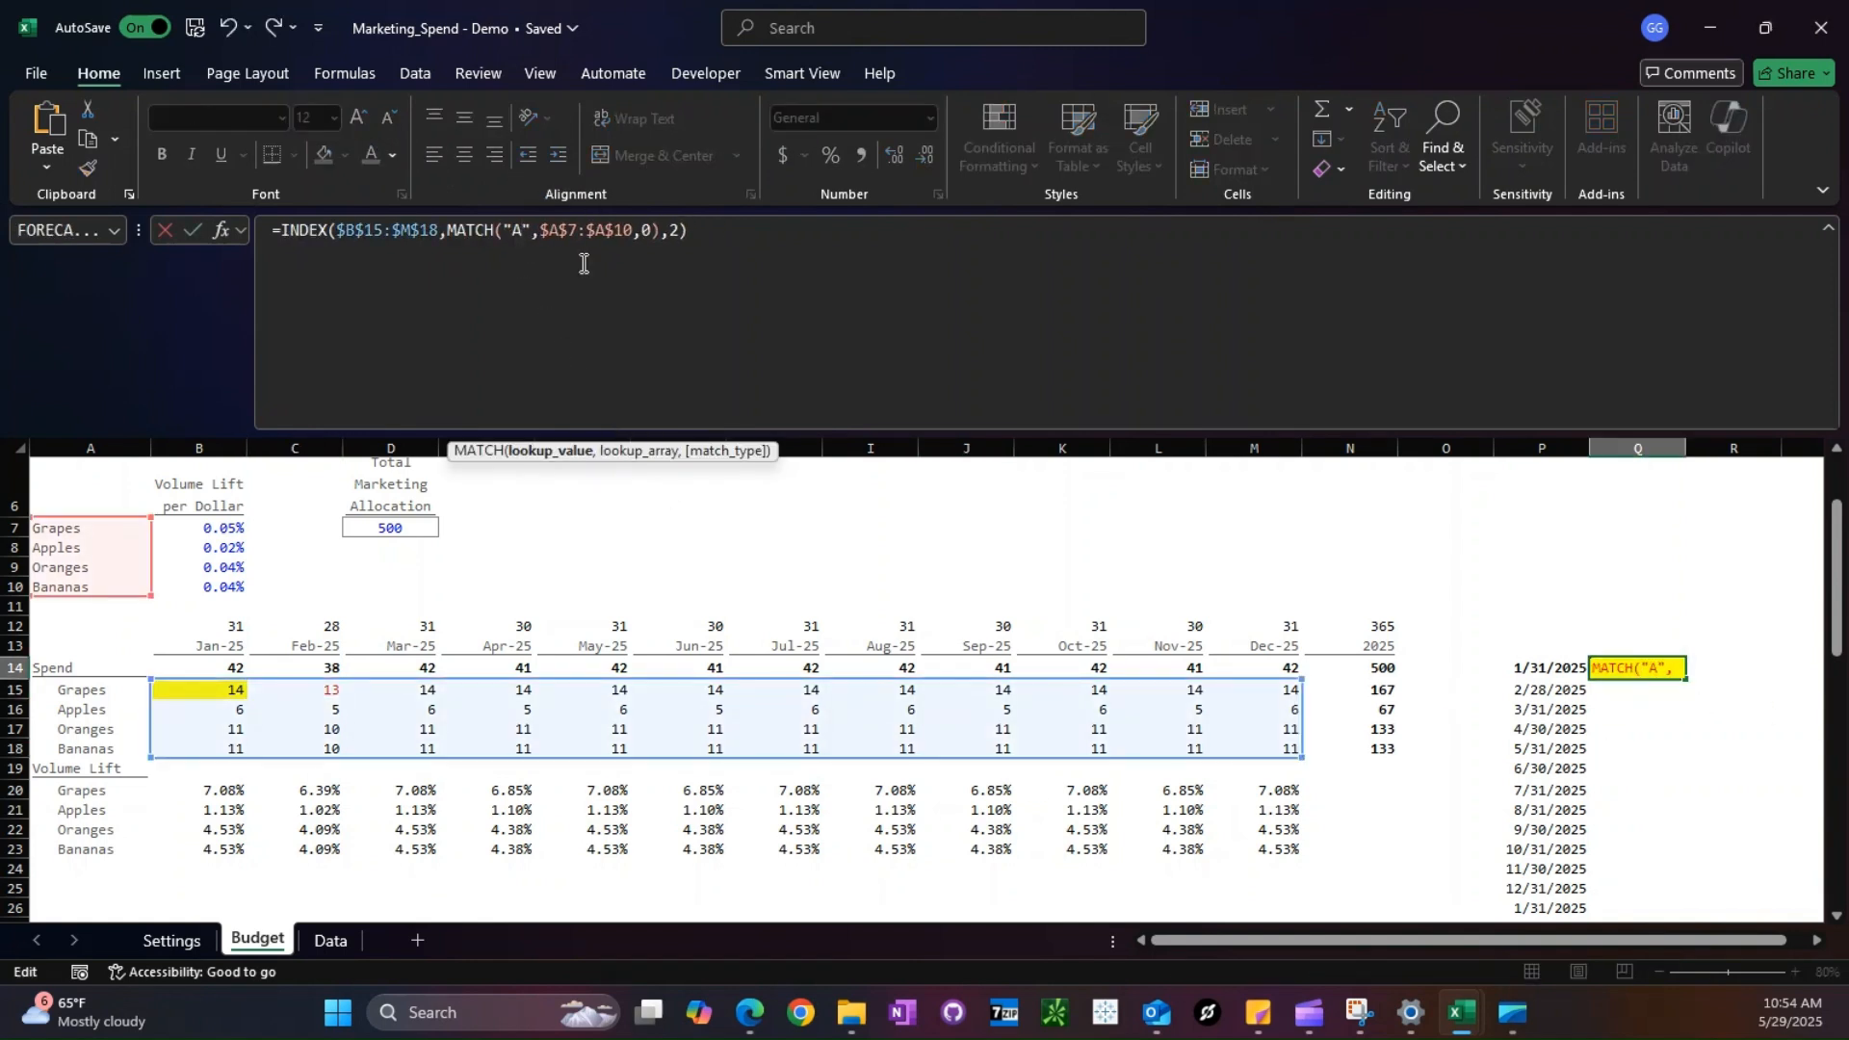
pyautogui.press('Return')
pyautogui.press('Up')
pyautogui.click(328, 711)
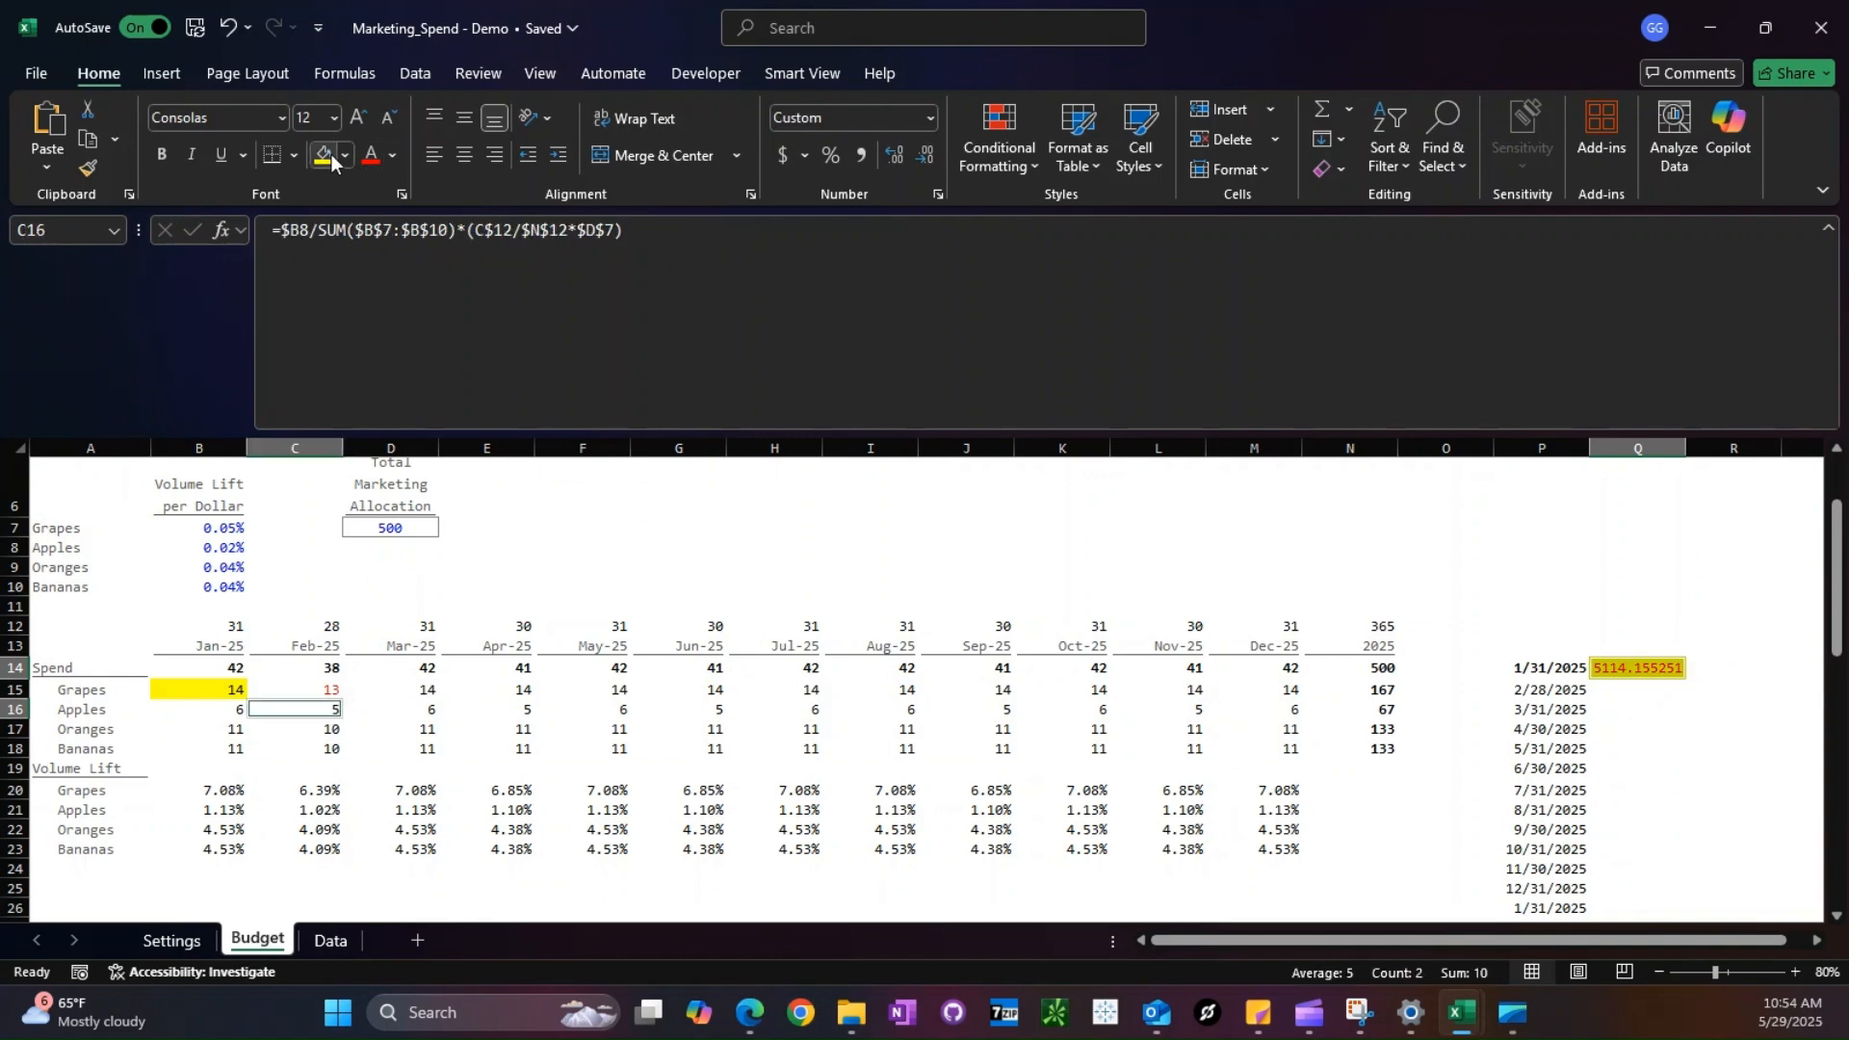
# - Paste only the formats of D15 onto B15:C18 to remove the comparison highlighting
pyautogui.click(397, 691)
pyautogui.hotkey('ctrl', 'c')
pyautogui.moveTo(221, 688); pyautogui.dragTo(309, 749)
pyautogui.hotkey('ctrl', 'alt', 'v')
pyautogui.press('t')
pyautogui.press('Return')
# - Delete the test formula in Q14
pyautogui.click(1639, 767)
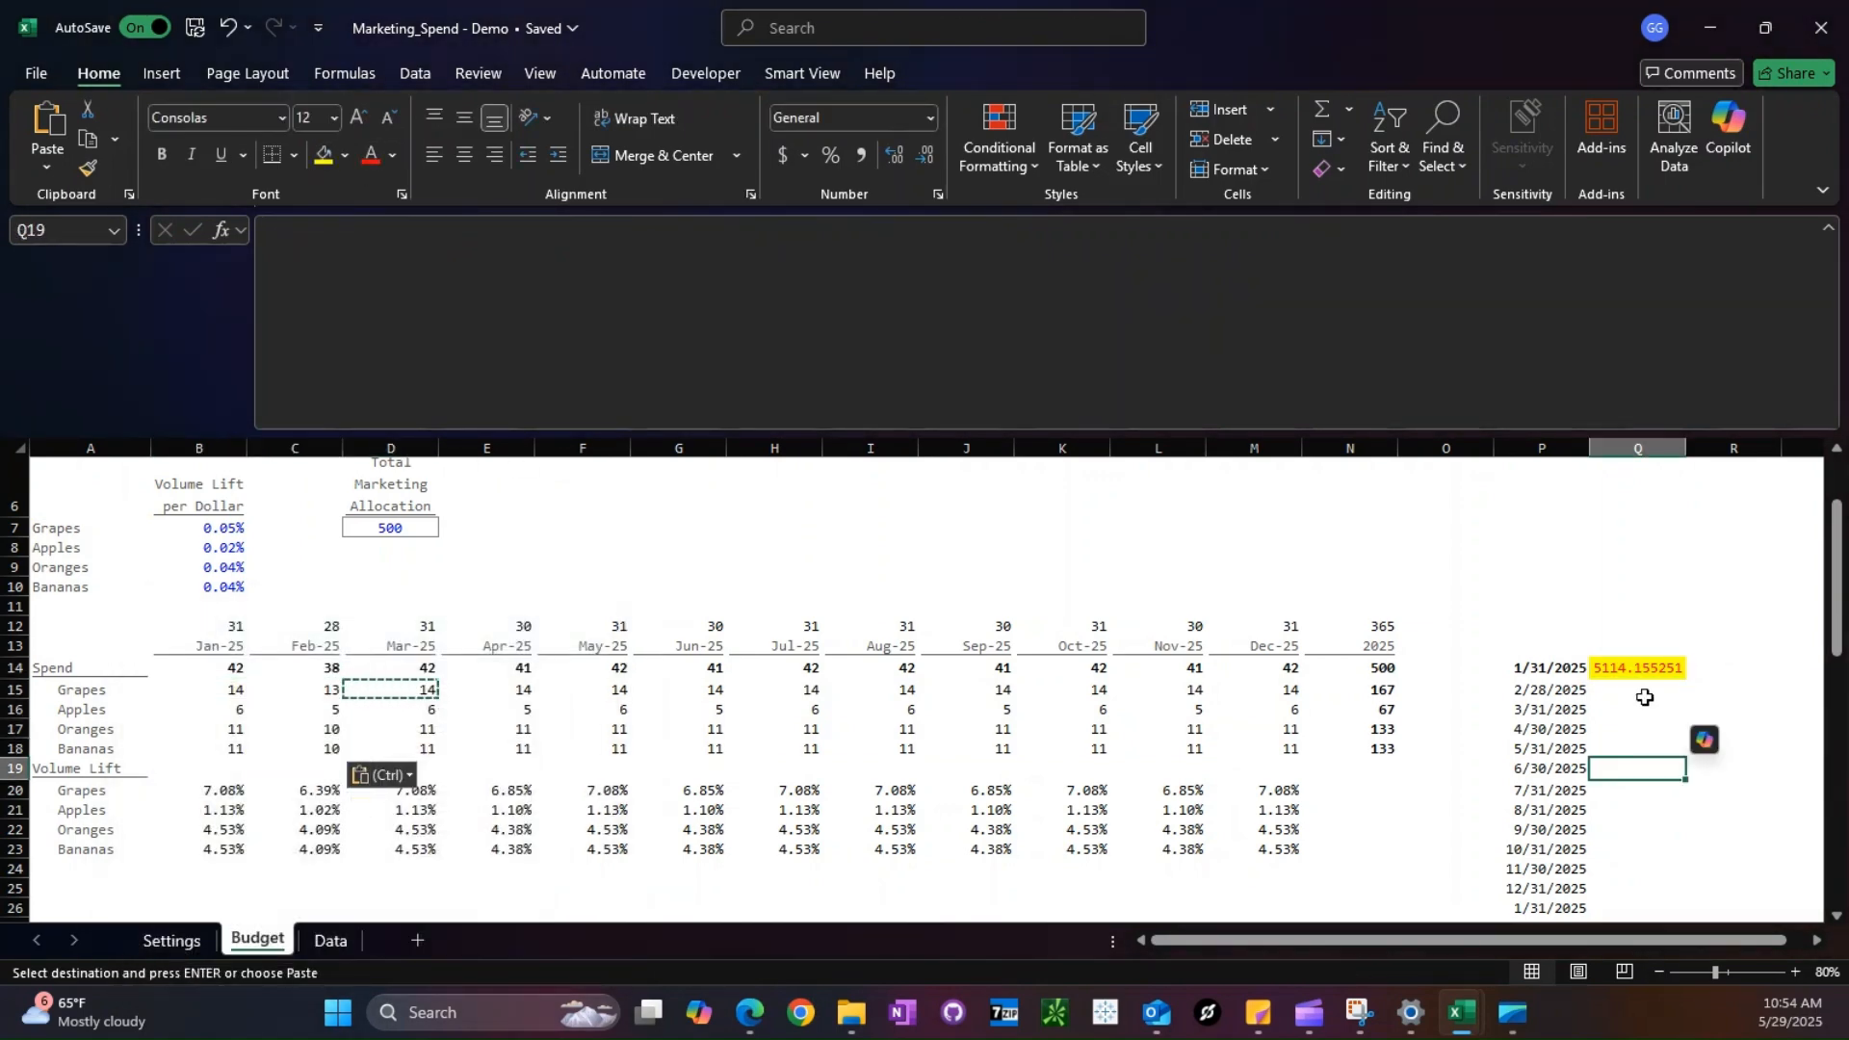
pyautogui.hotkey('ctrl', 'Up')
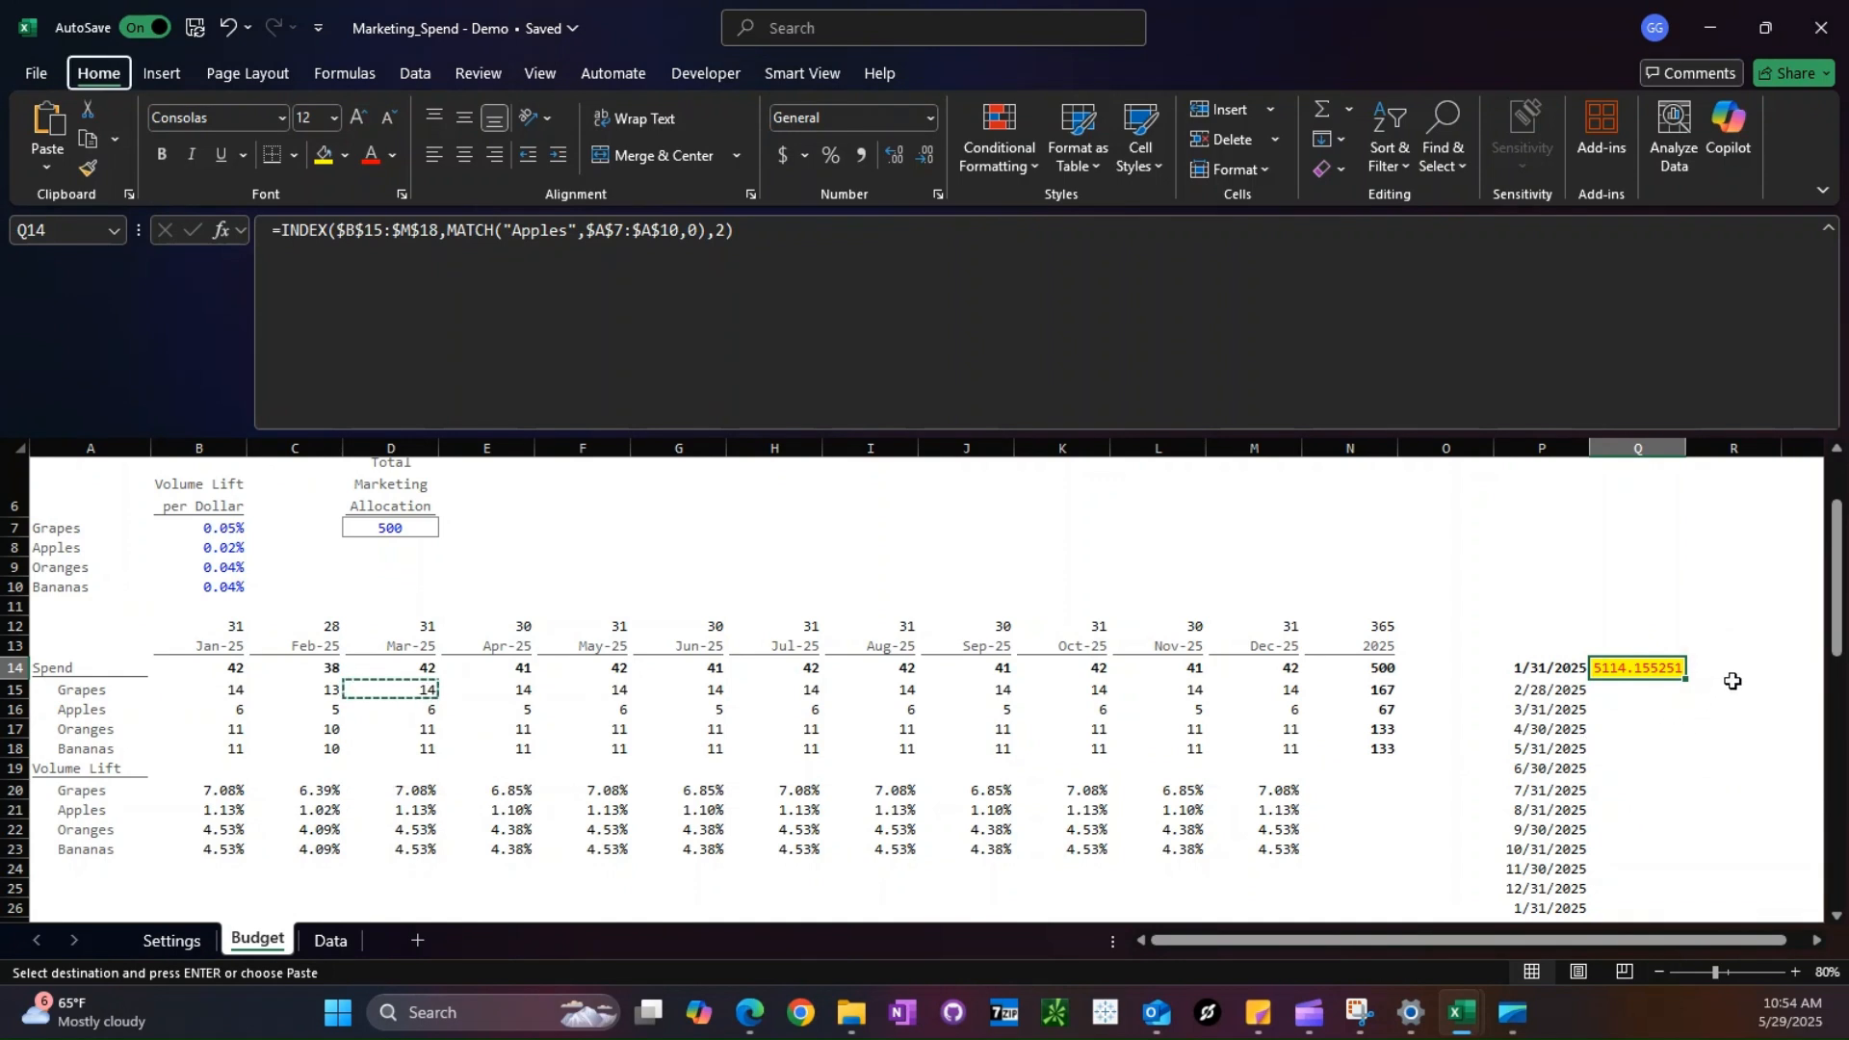
pyautogui.press('Delete')
# - Replace the date output of the LET formula in P14 with HSTACK(date,category,spend) and enter it
pyautogui.press('Left')
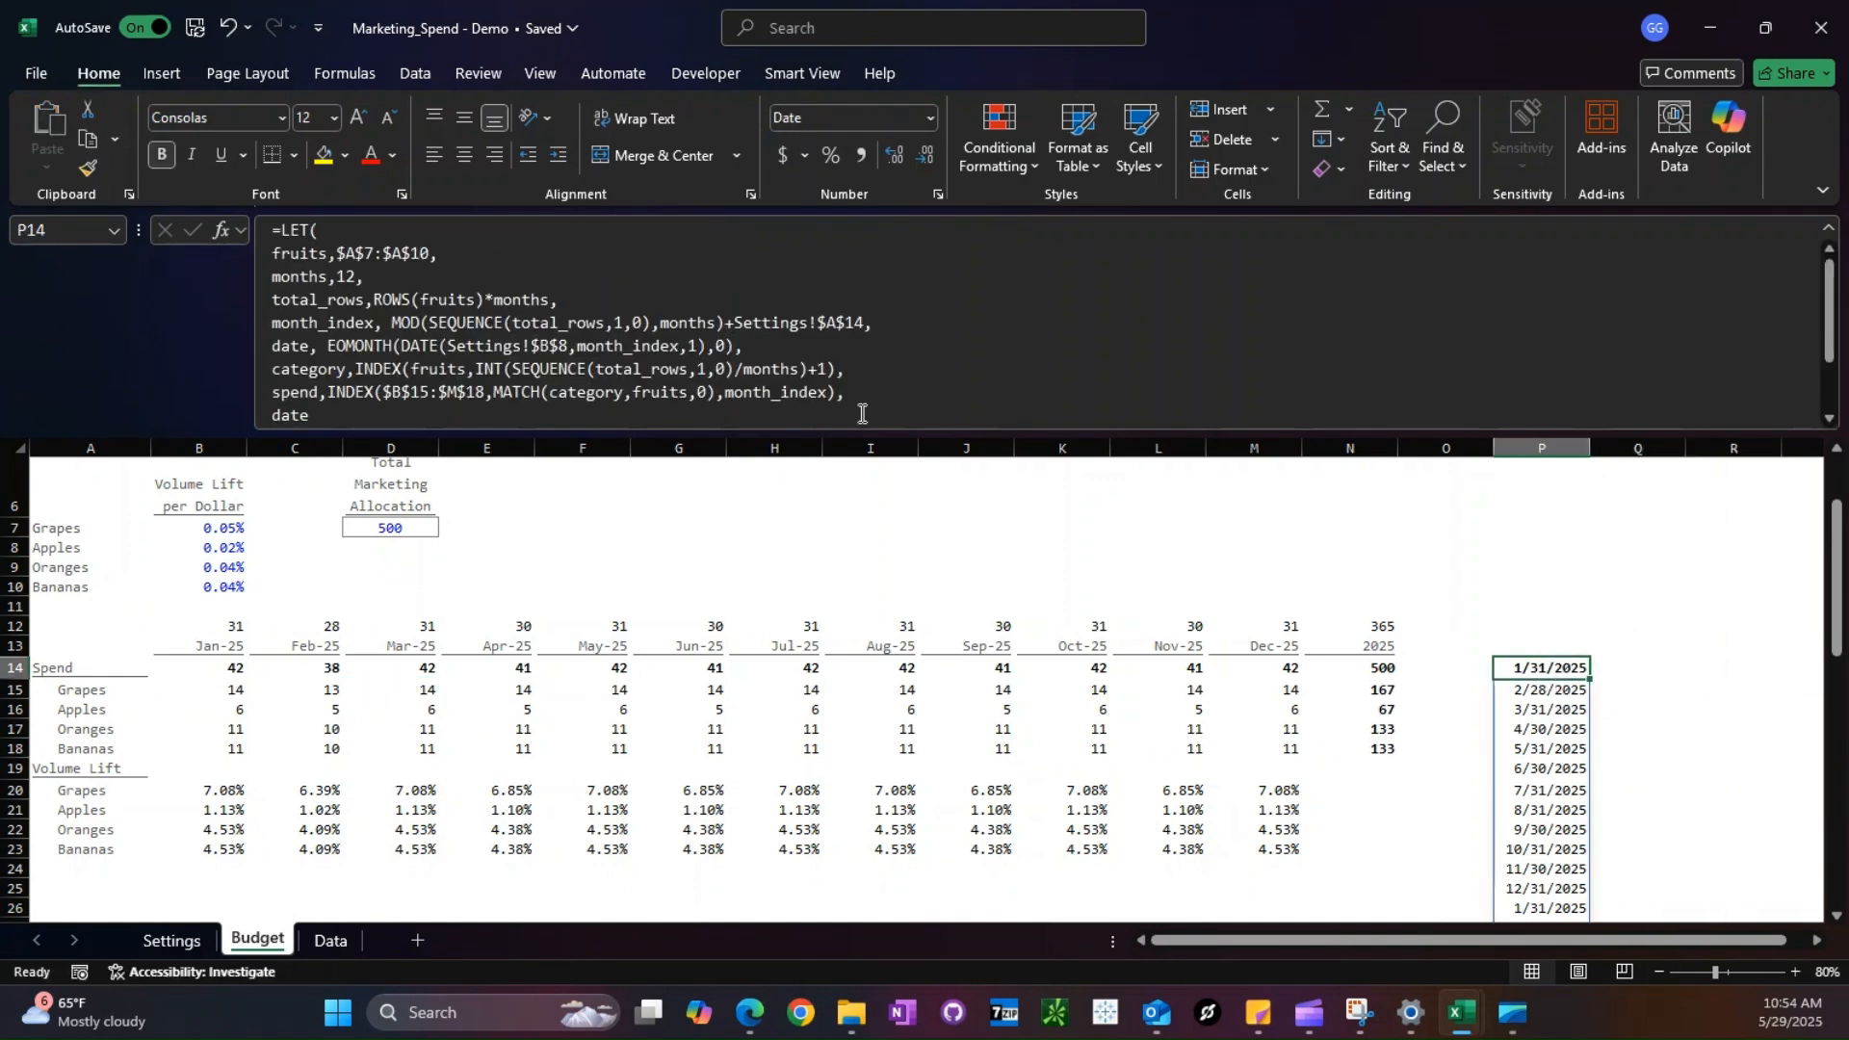
pyautogui.click(1019, 392)
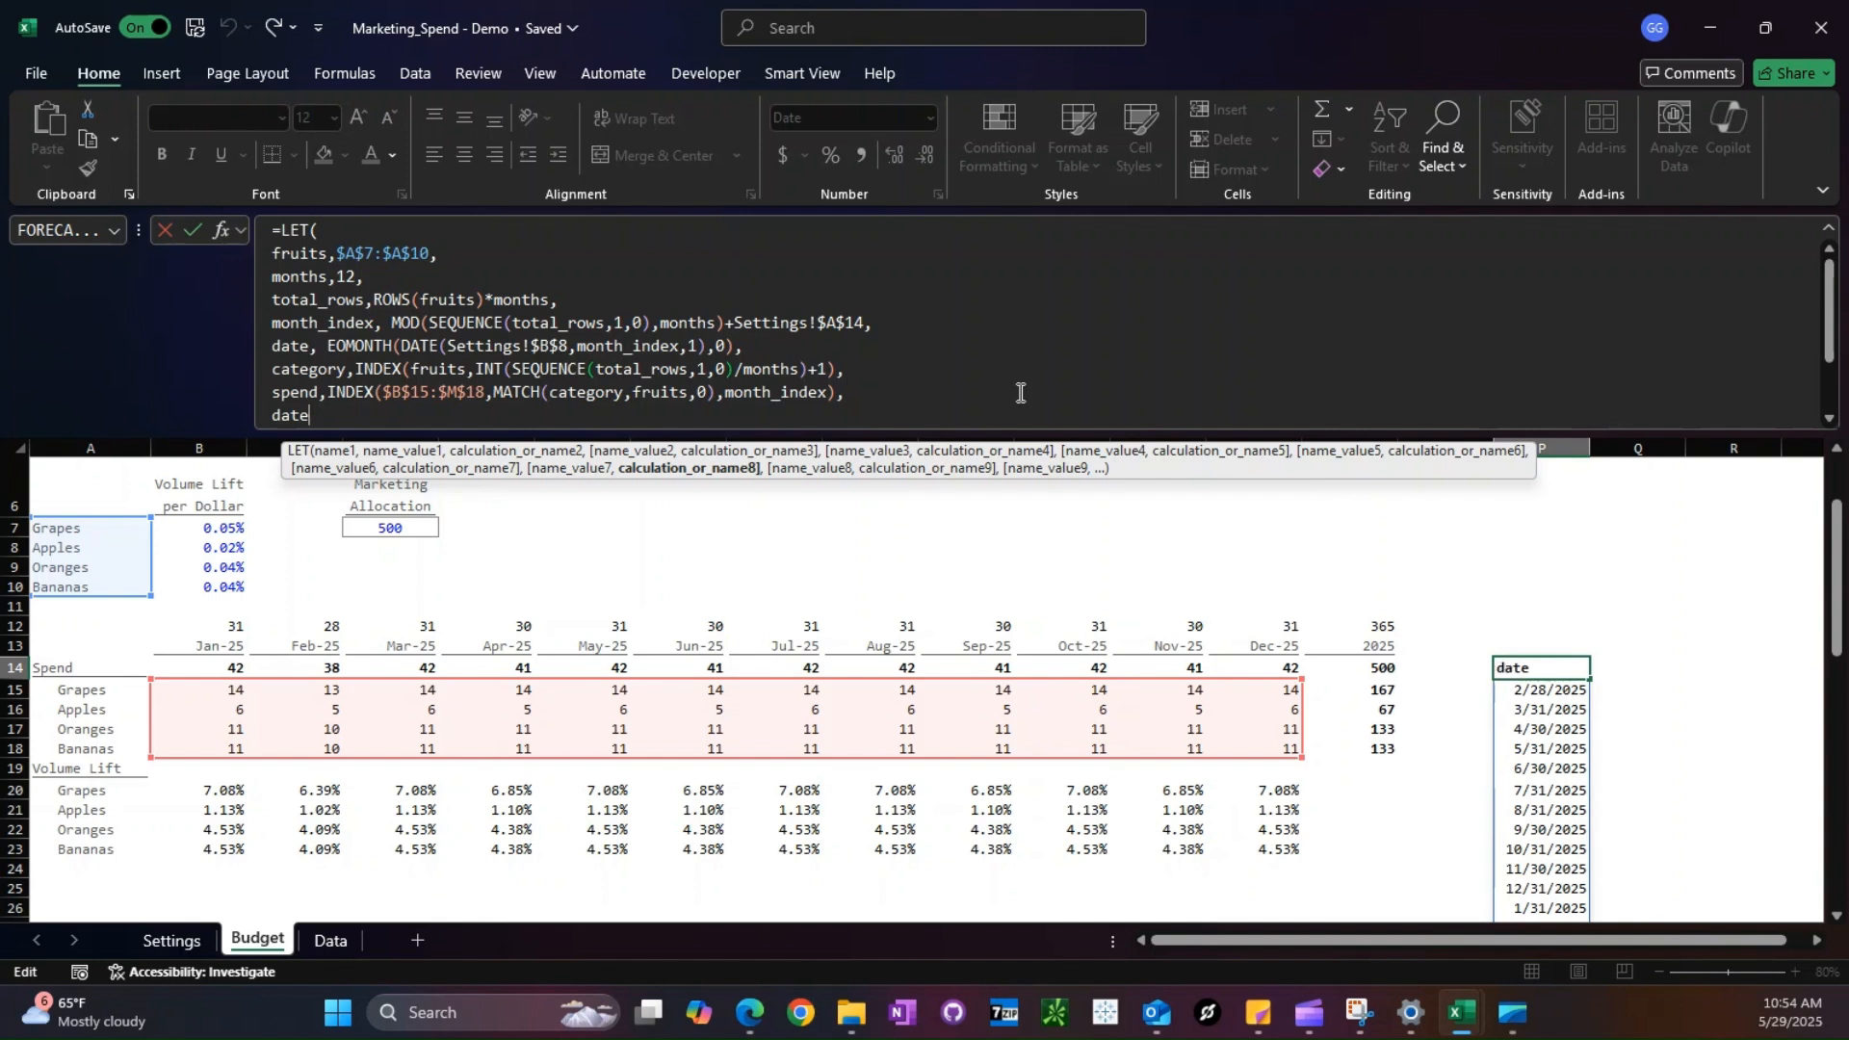
pyautogui.hotkey('alt', 'Return')
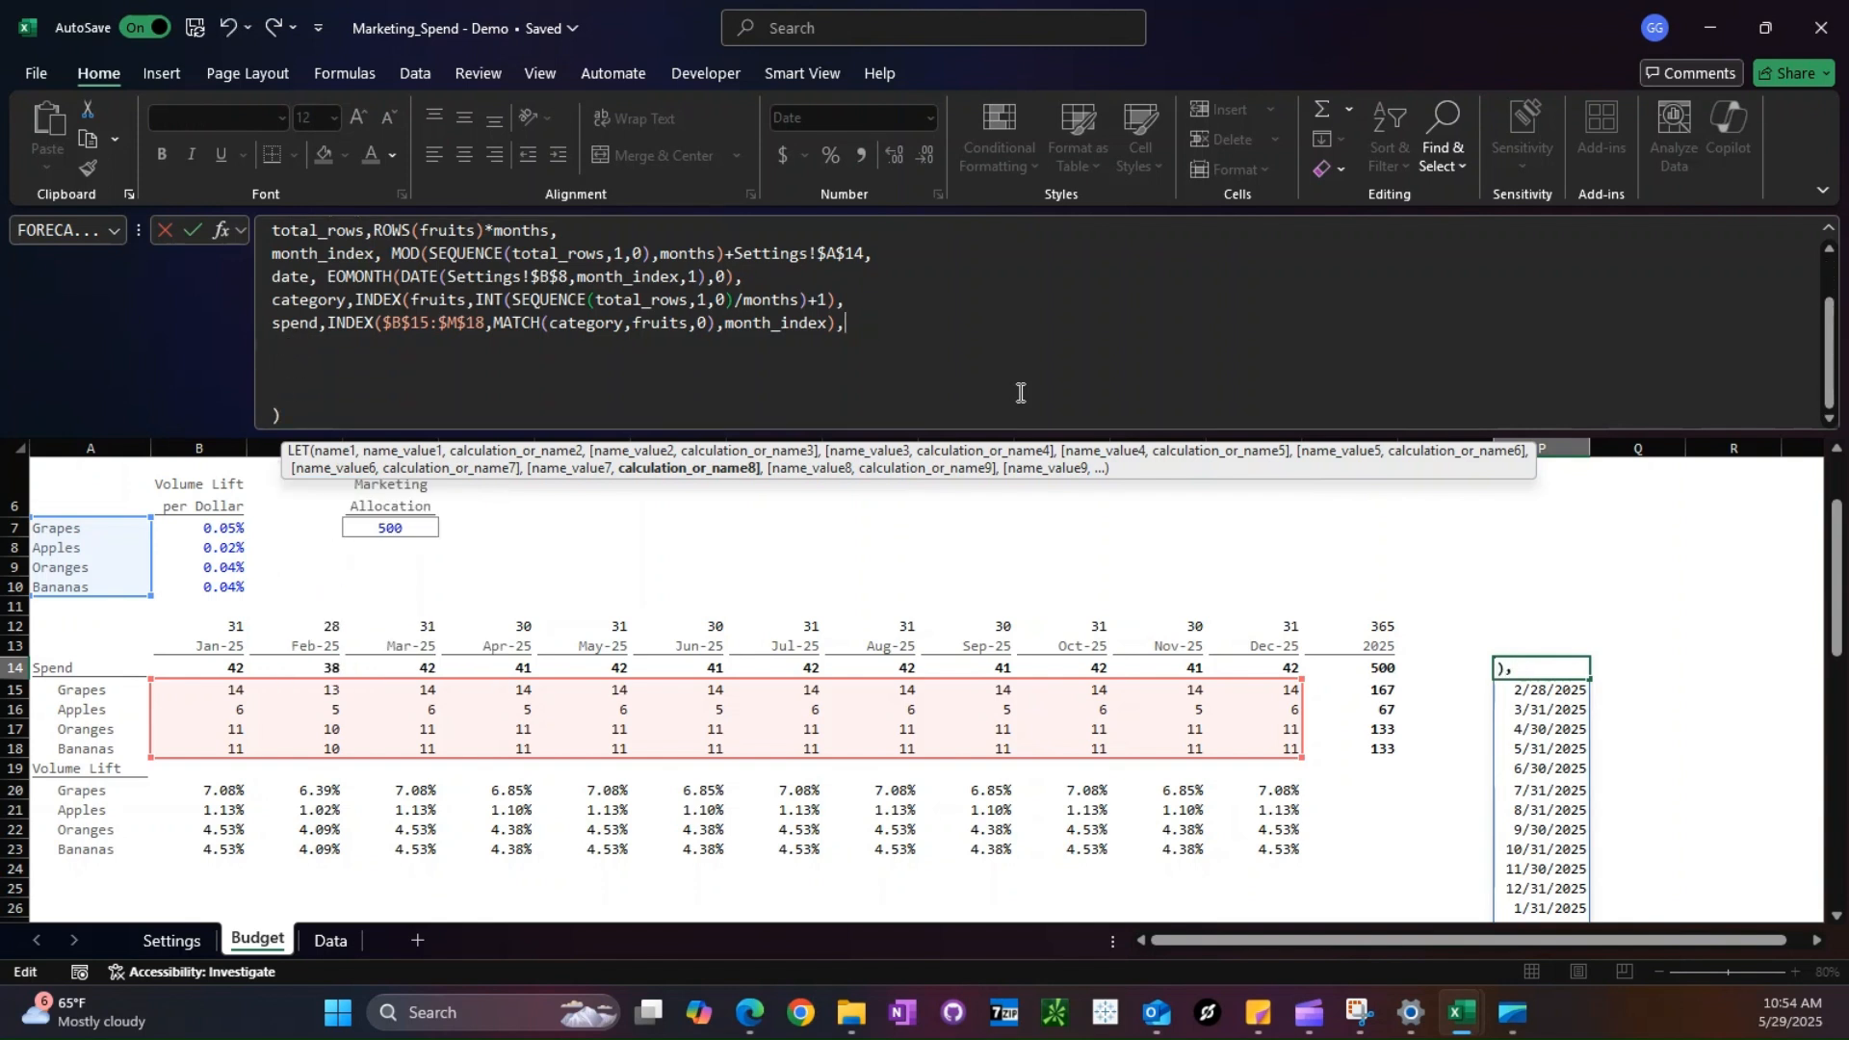
pyautogui.write('HSTACK(date,c')
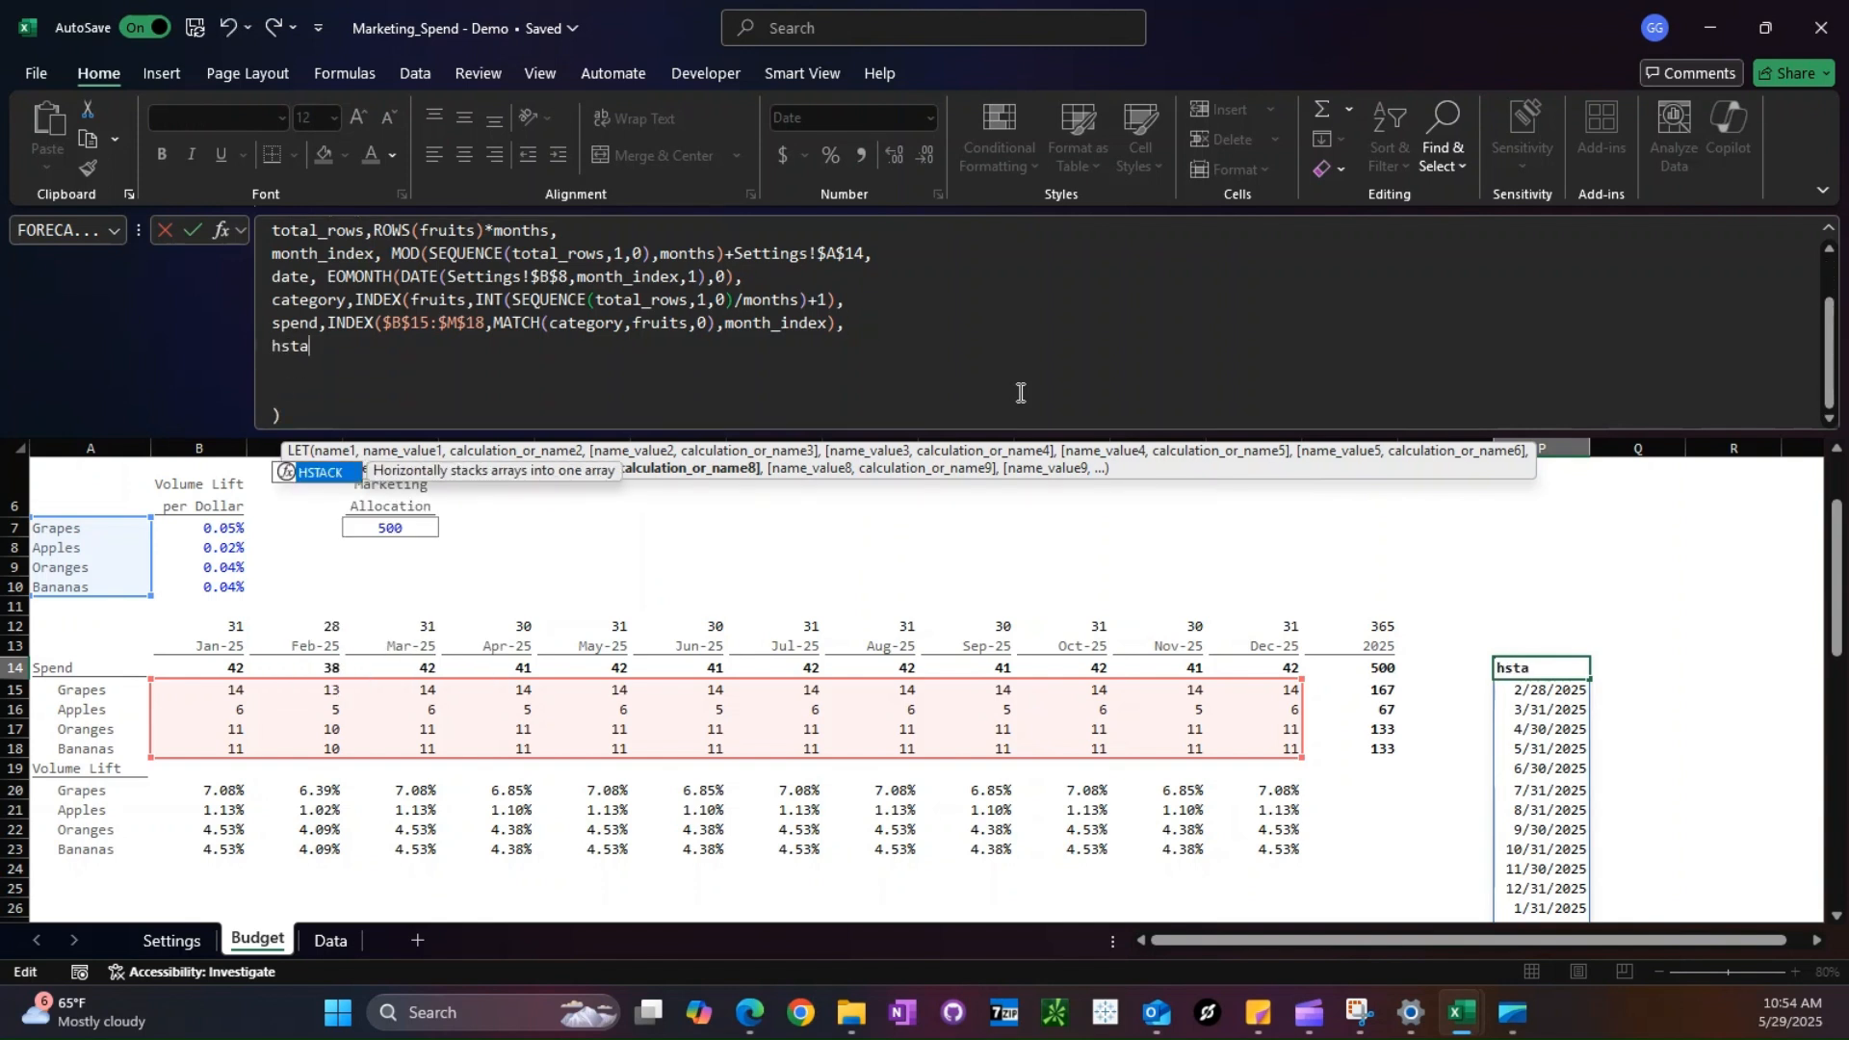
pyautogui.write('ategory,spend)')
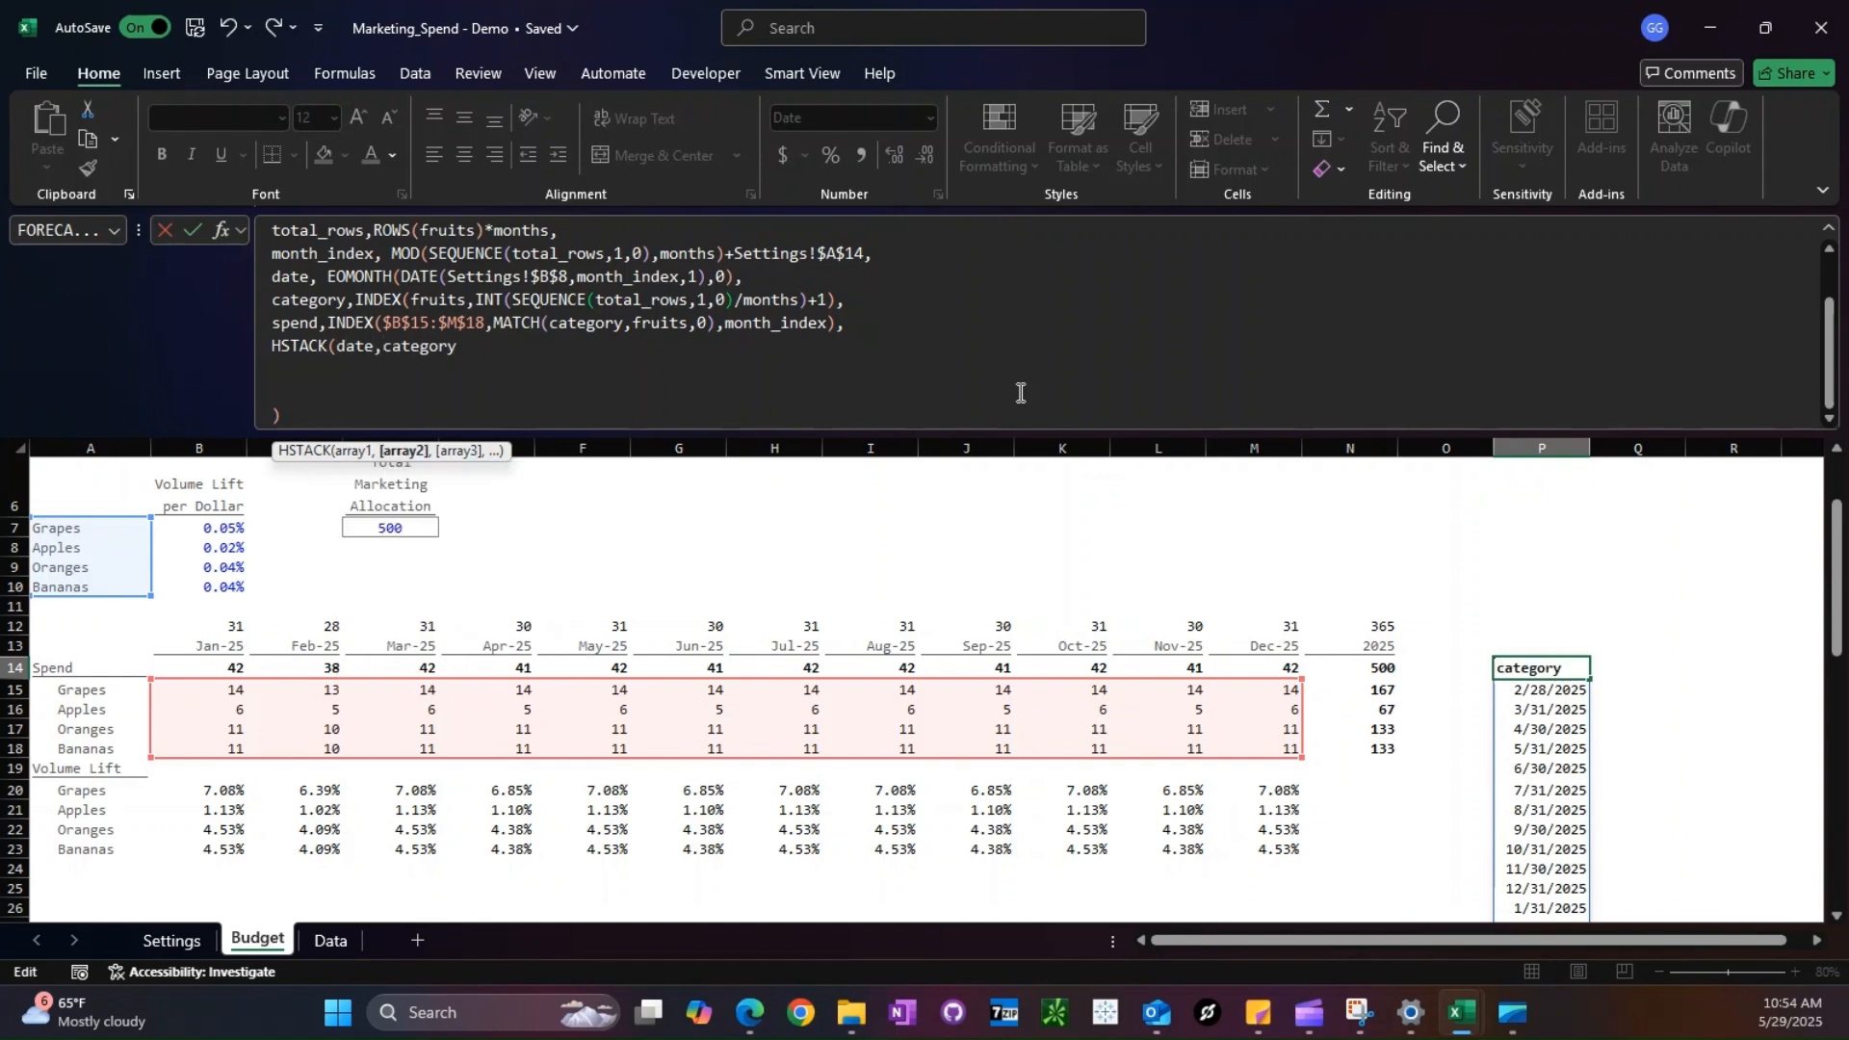
pyautogui.press('Return')
# - Enter the headers Date, Category and Spend in P13:R13 above the spilled table
pyautogui.press('Up')
pyautogui.press('Up')
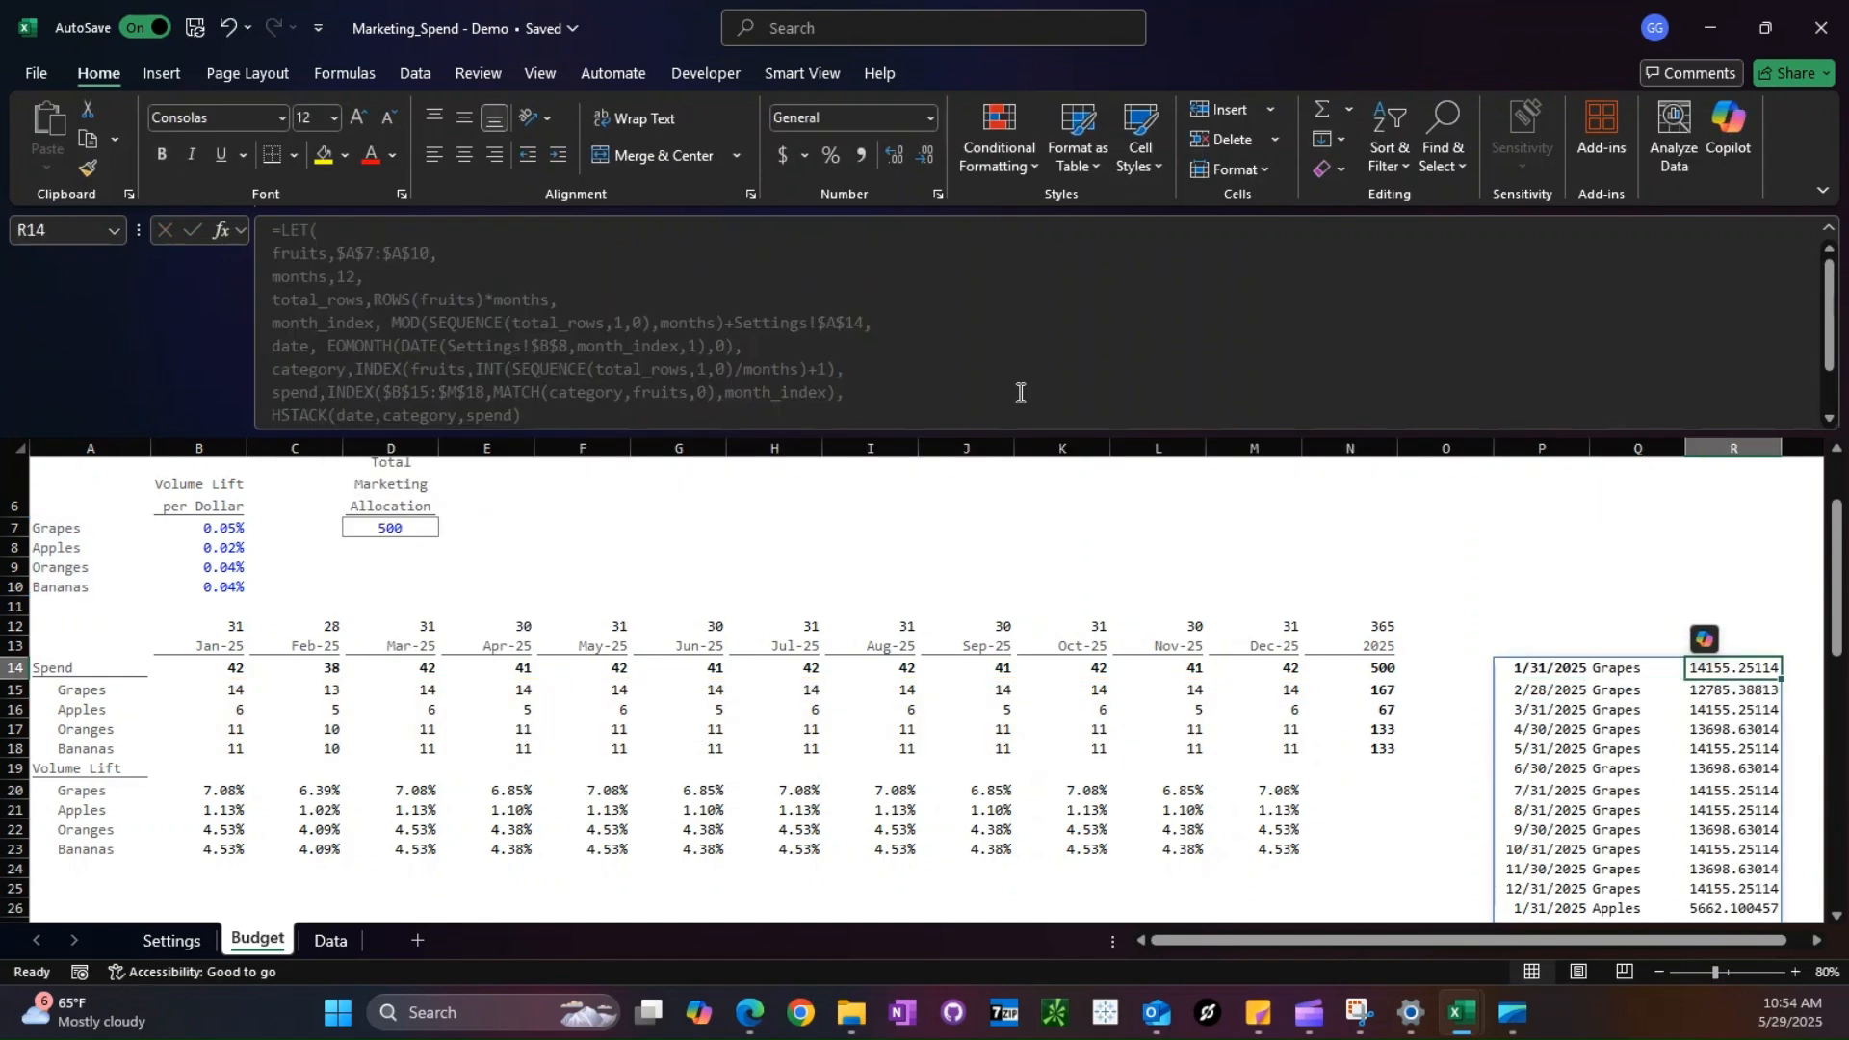
pyautogui.write('Date')
pyautogui.press('Tab')
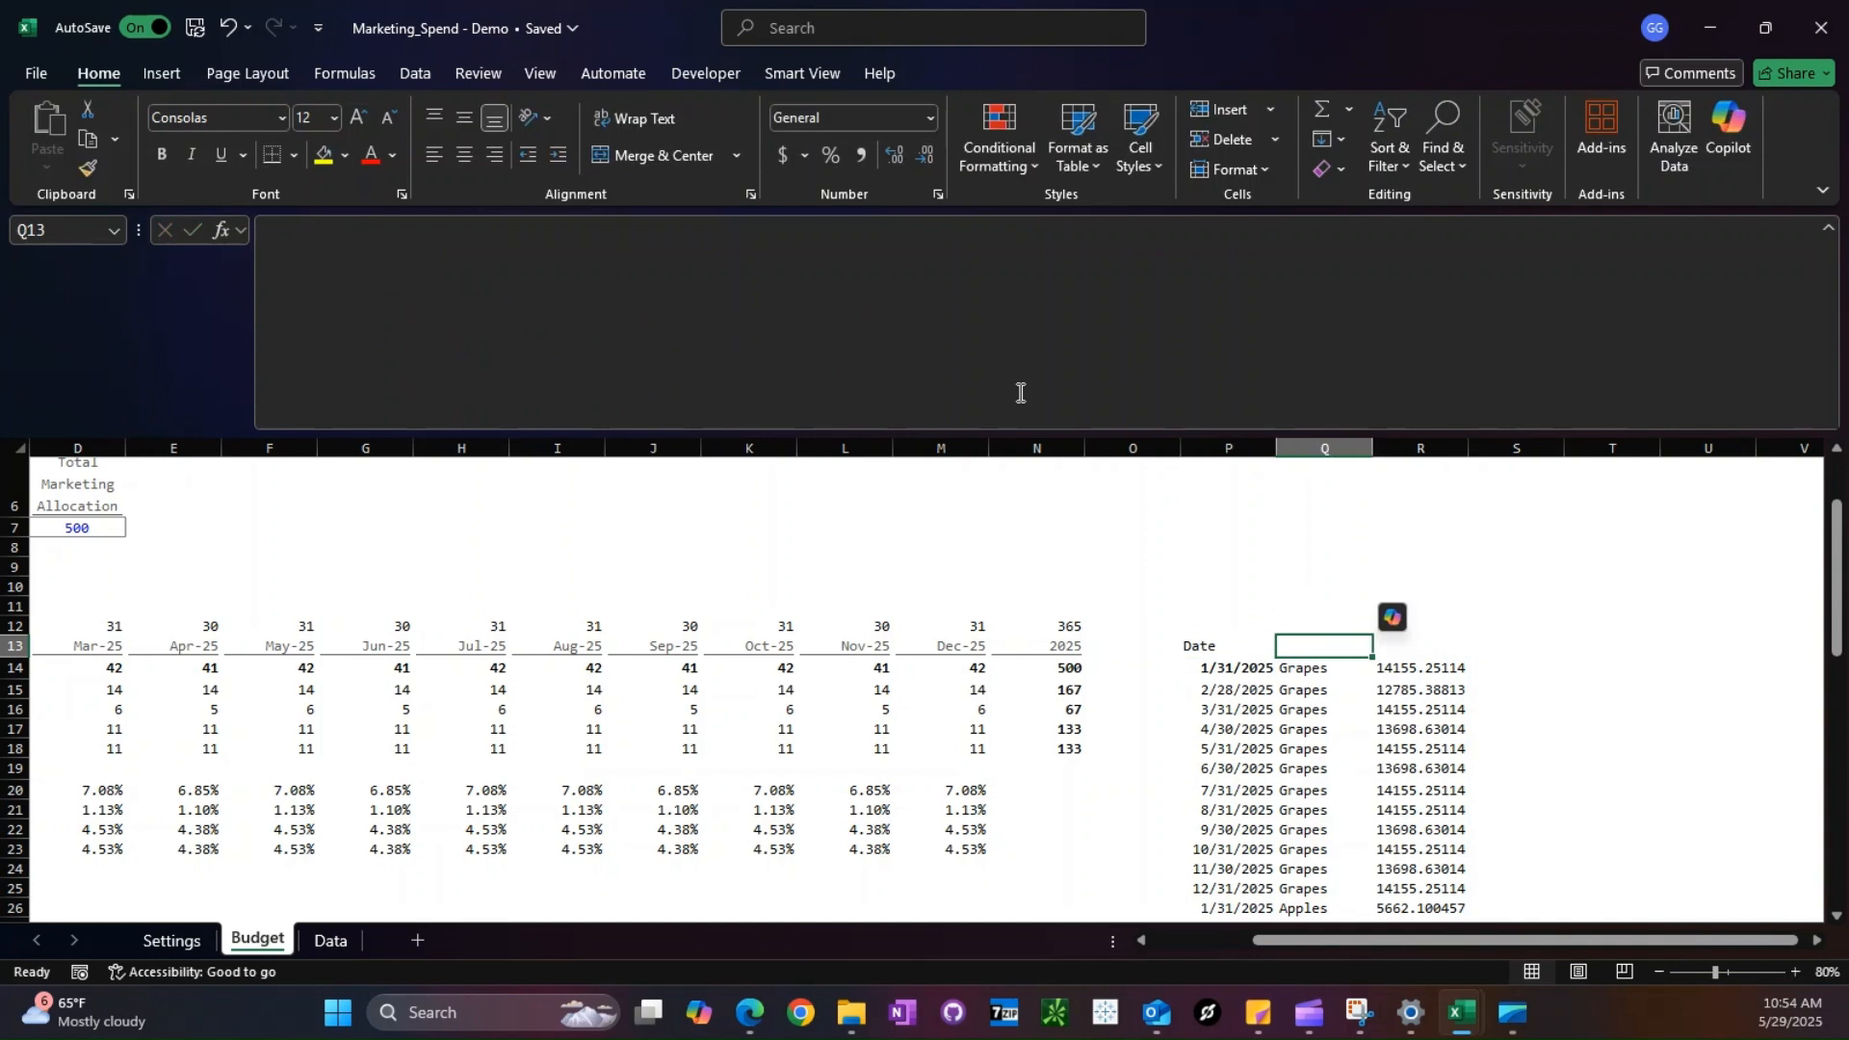
pyautogui.write('Category')
pyautogui.press('Tab')
pyautogui.write('Spend')
pyautogui.press('Return')
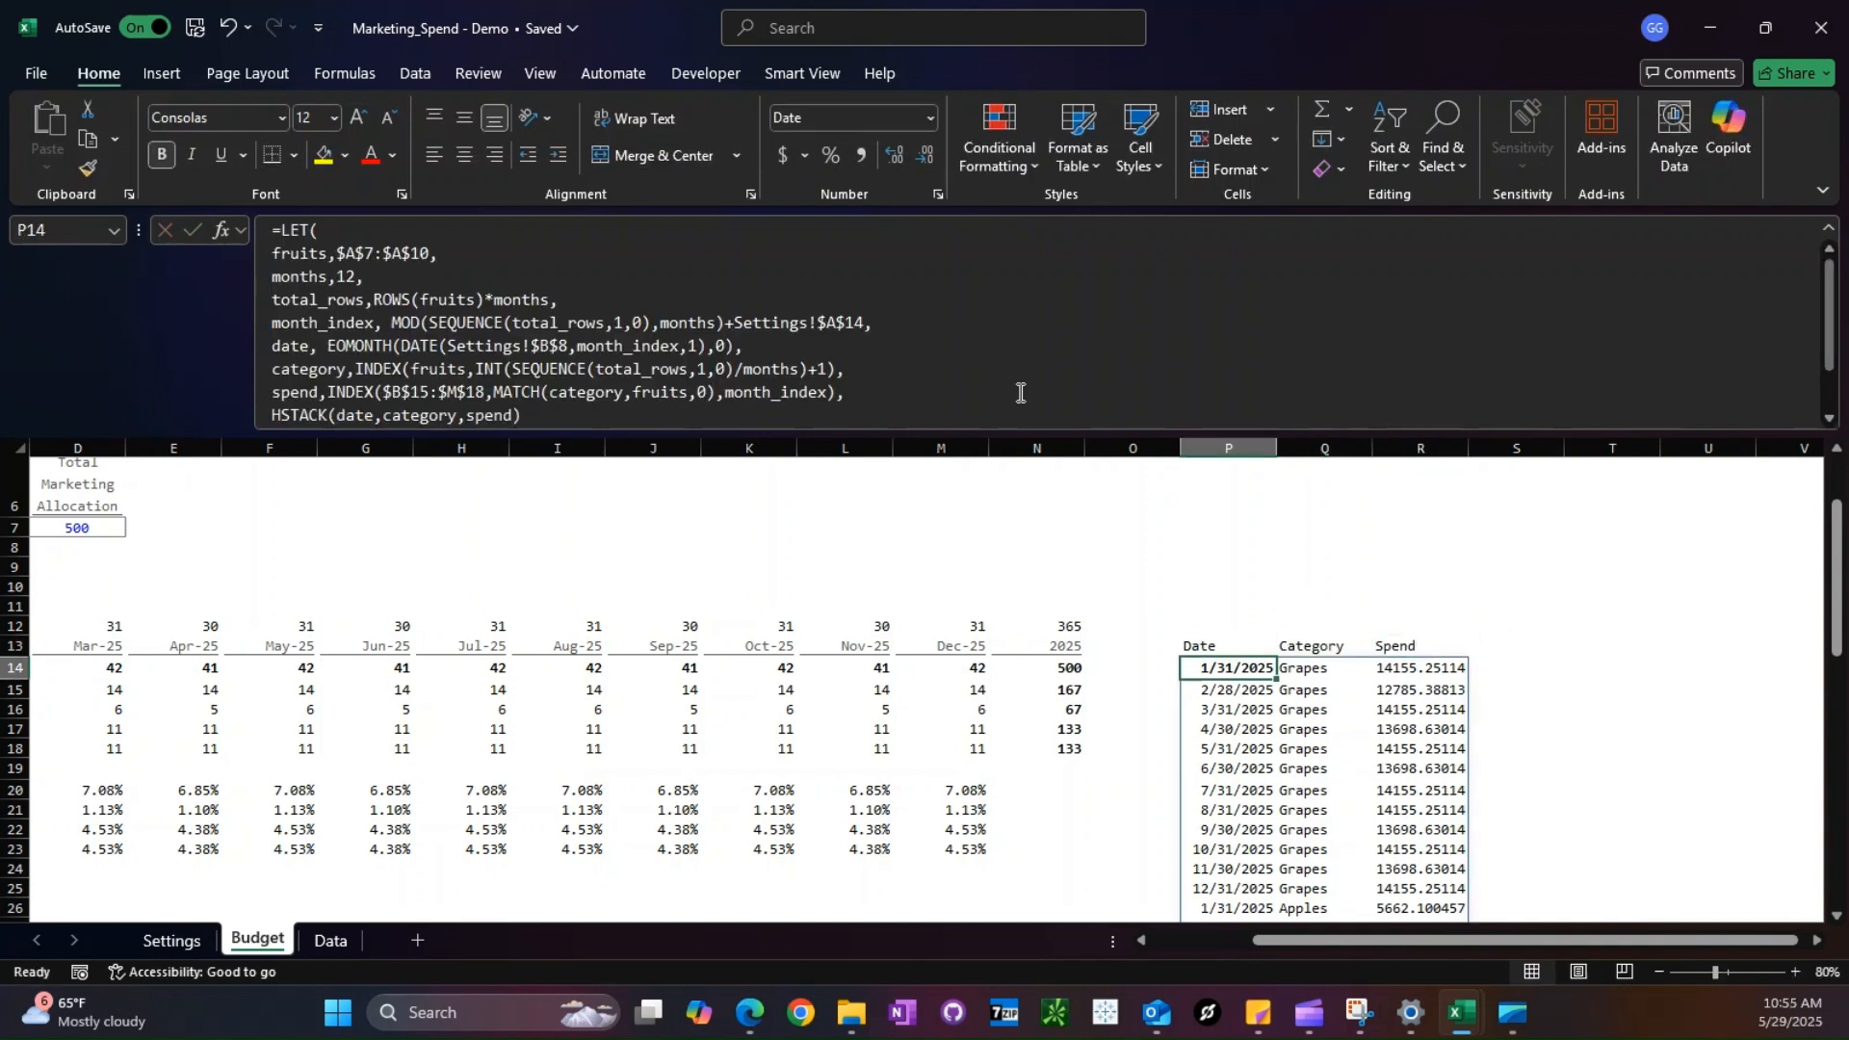
# - Open the Data sheet and examine the LET formula in A7, including its lift variable and HSTACK output
pyautogui.click(1709, 627)
pyautogui.scroll(-1, 1538, 680)
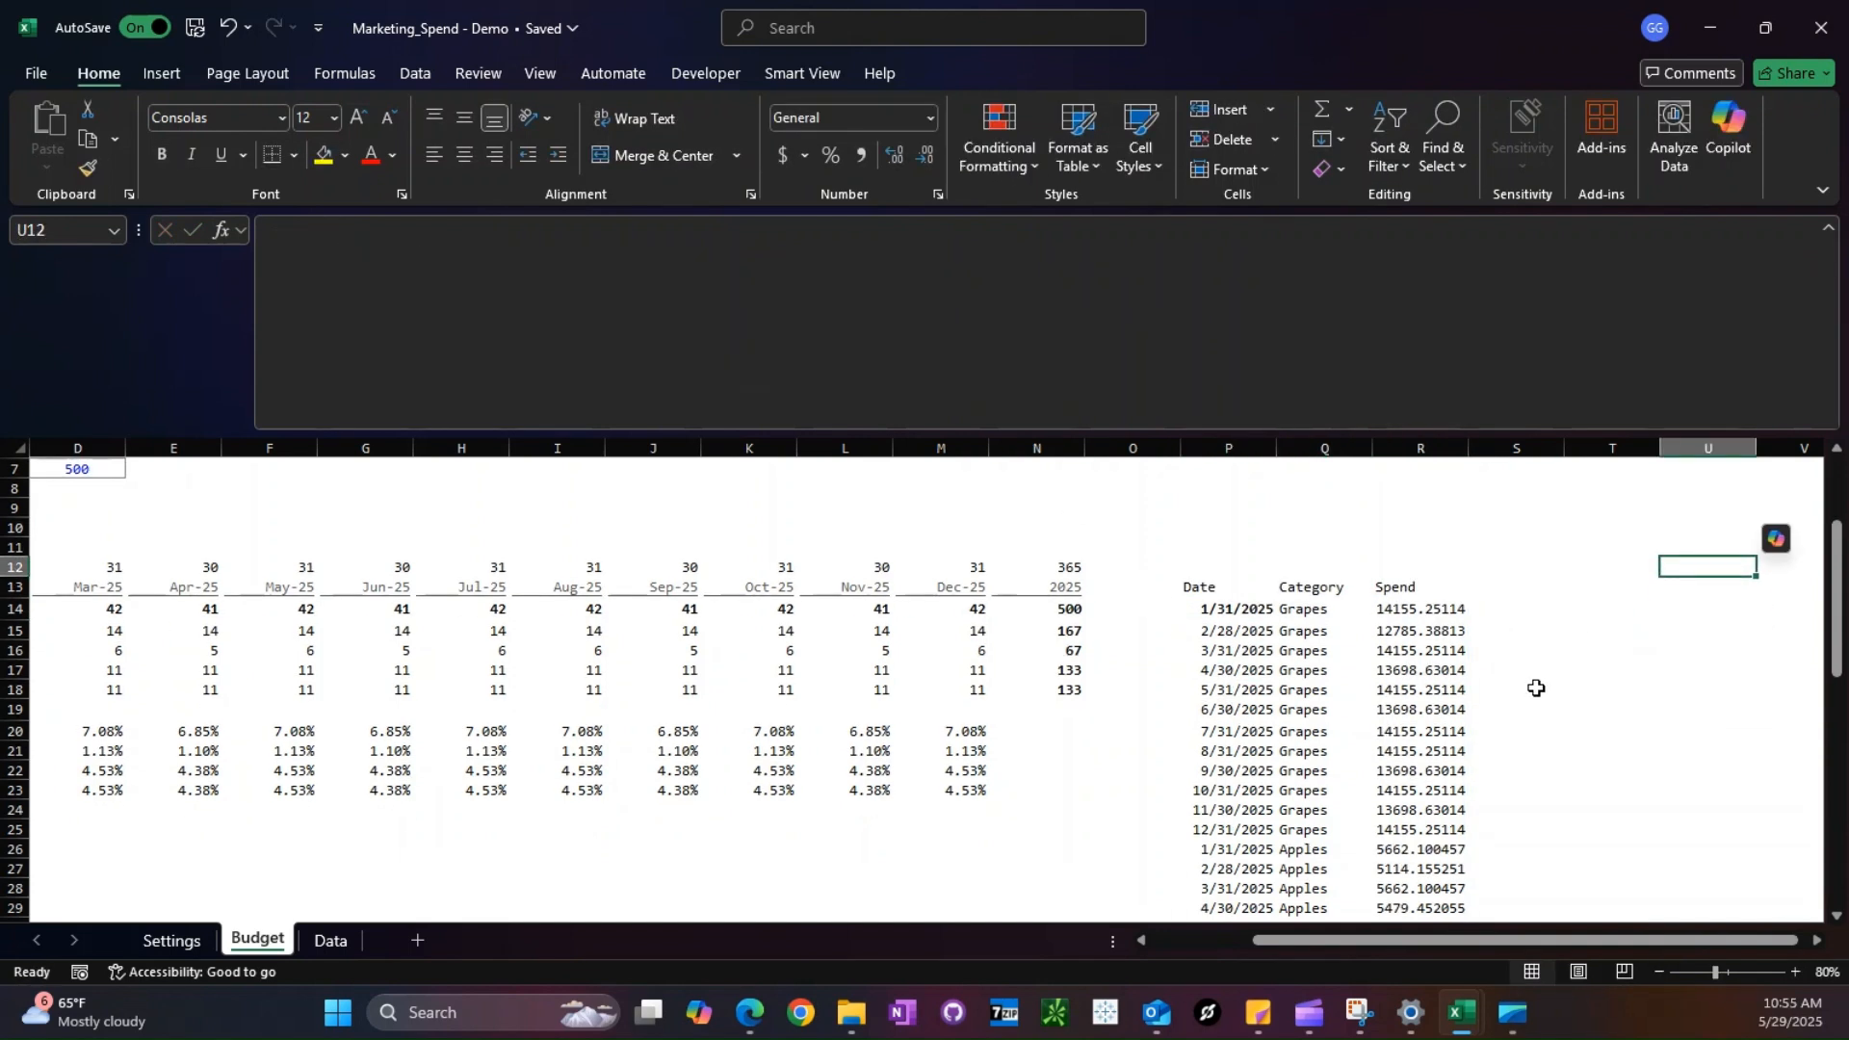
pyautogui.rightClick(339, 939)
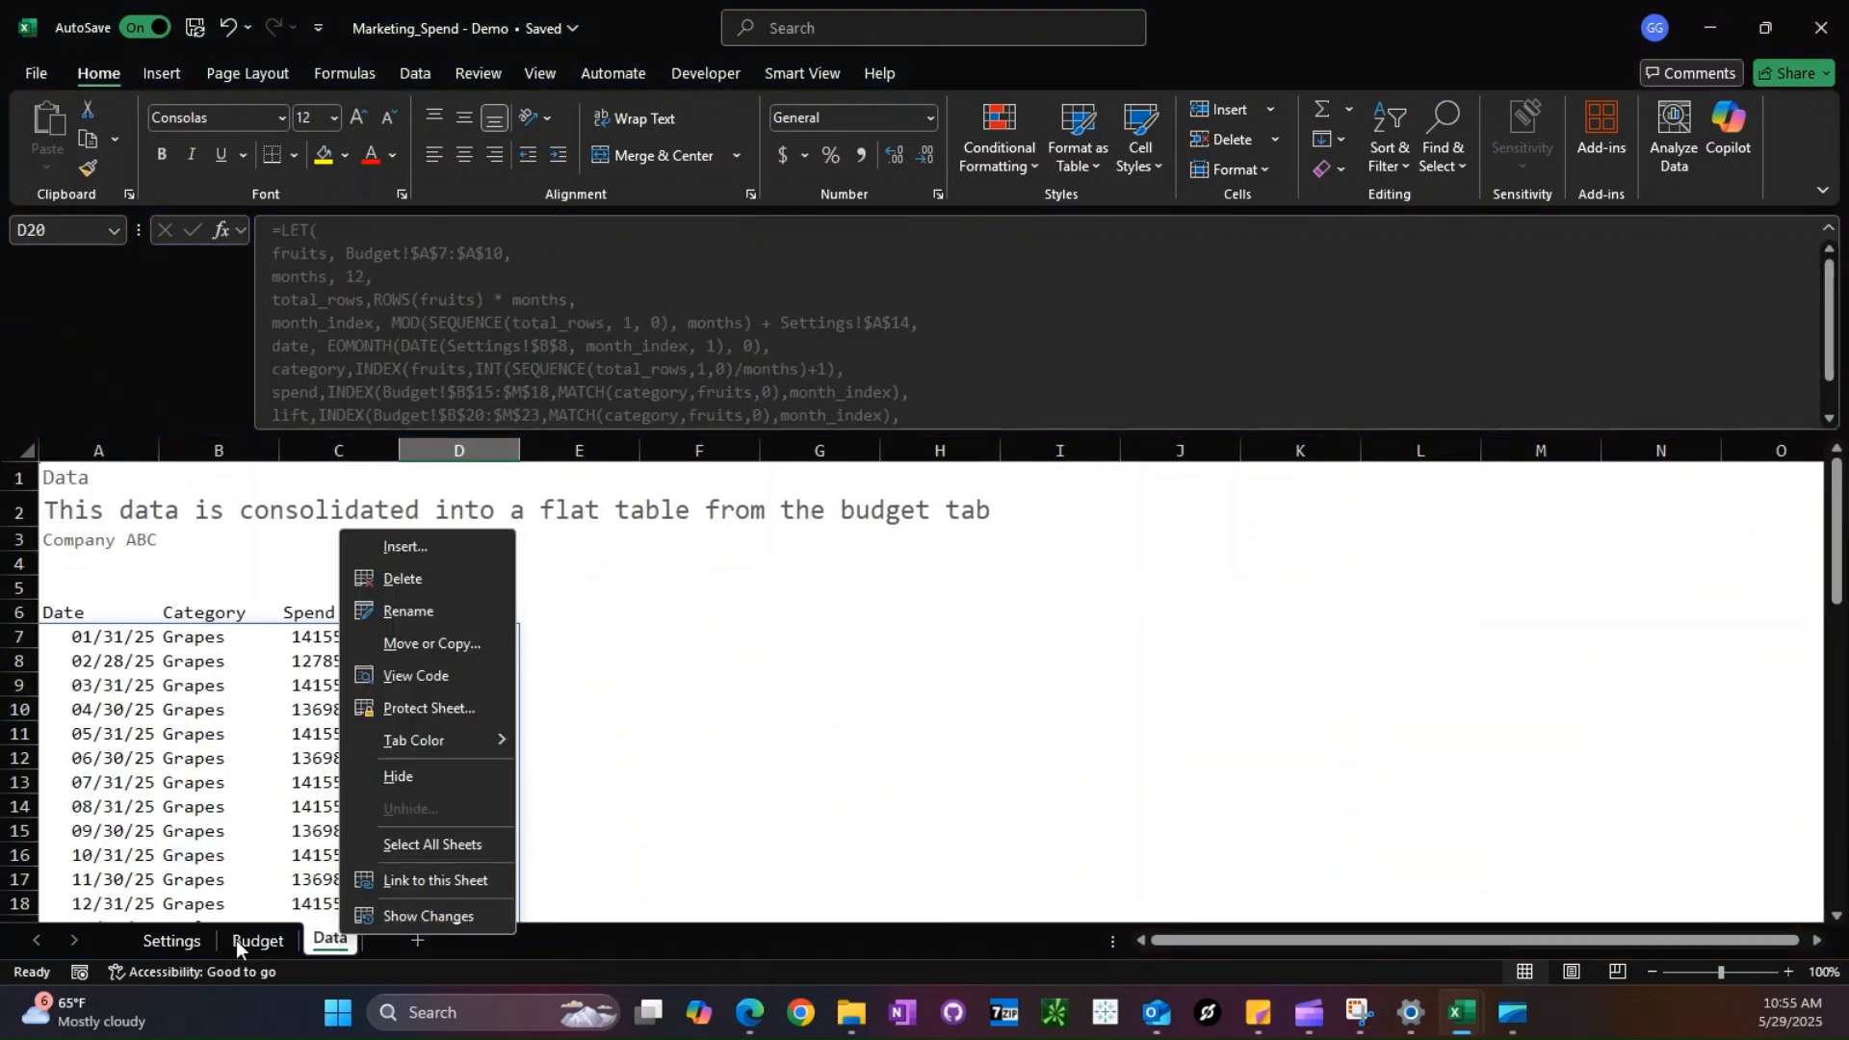
pyautogui.click(231, 817)
pyautogui.click(780, 710)
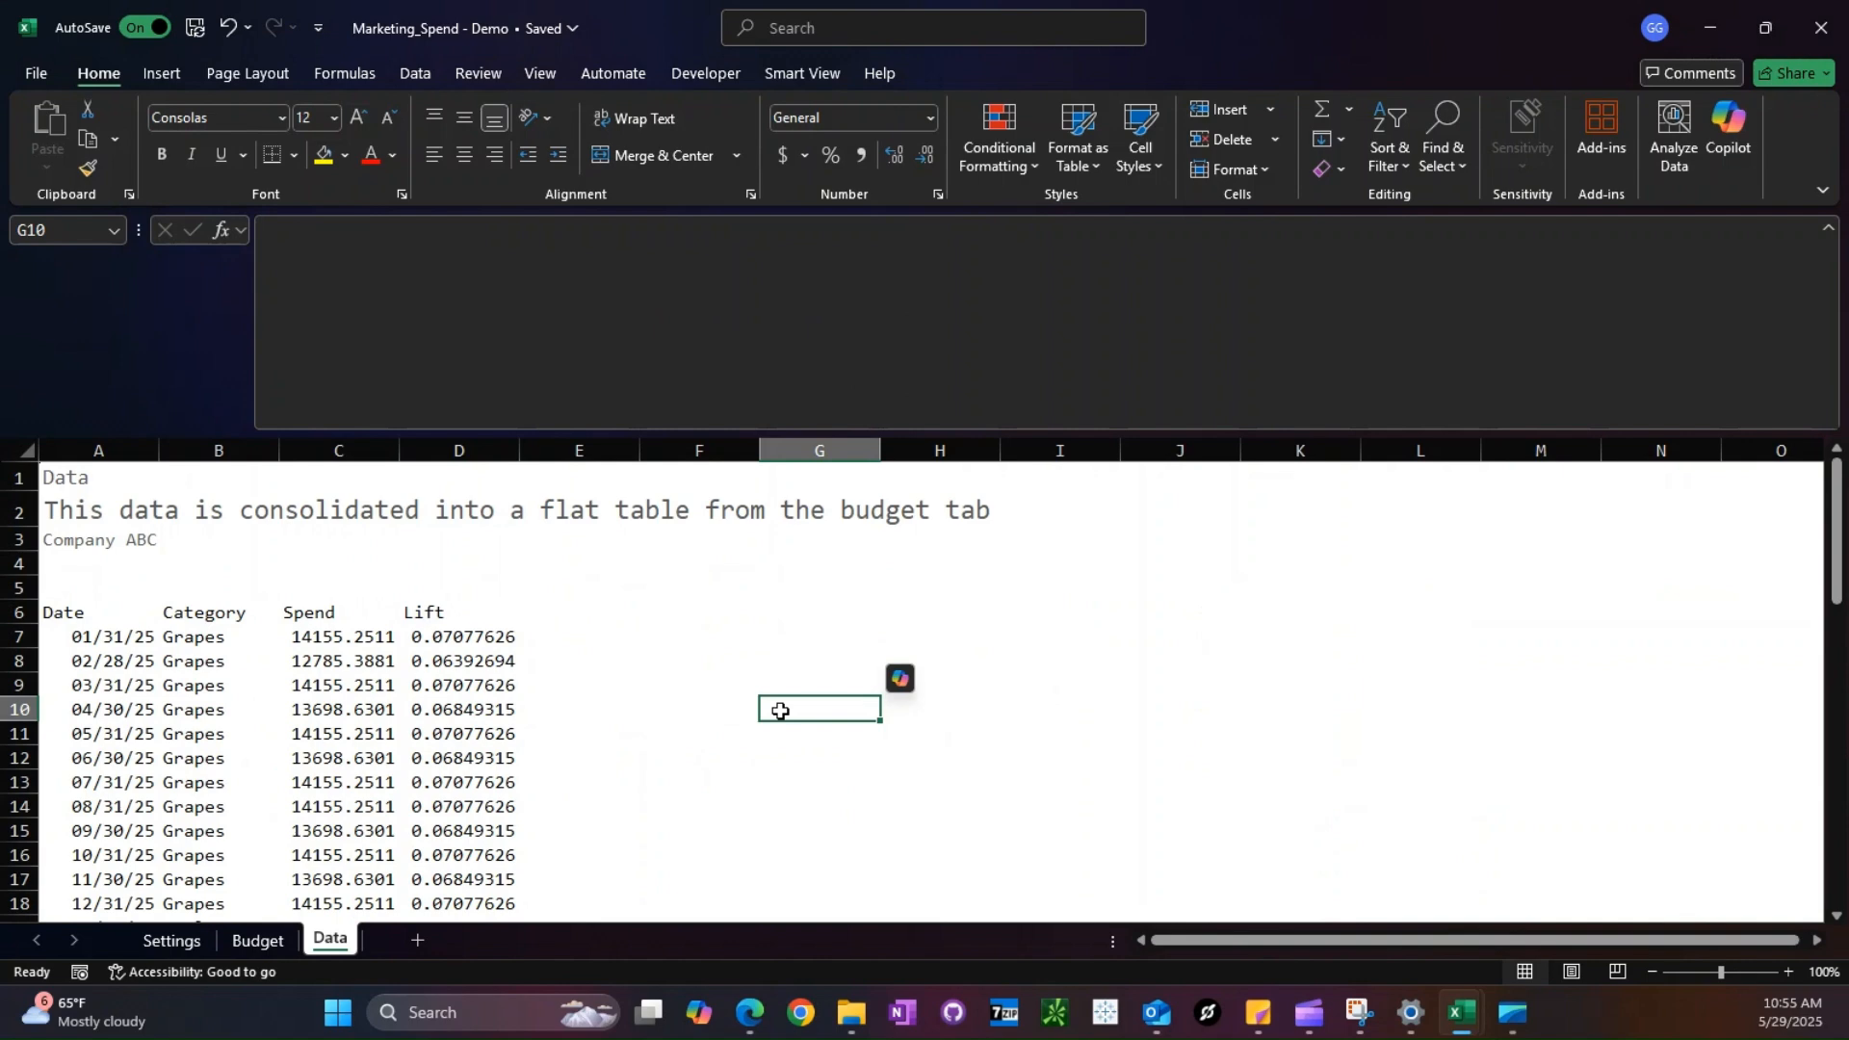
pyautogui.click(96, 637)
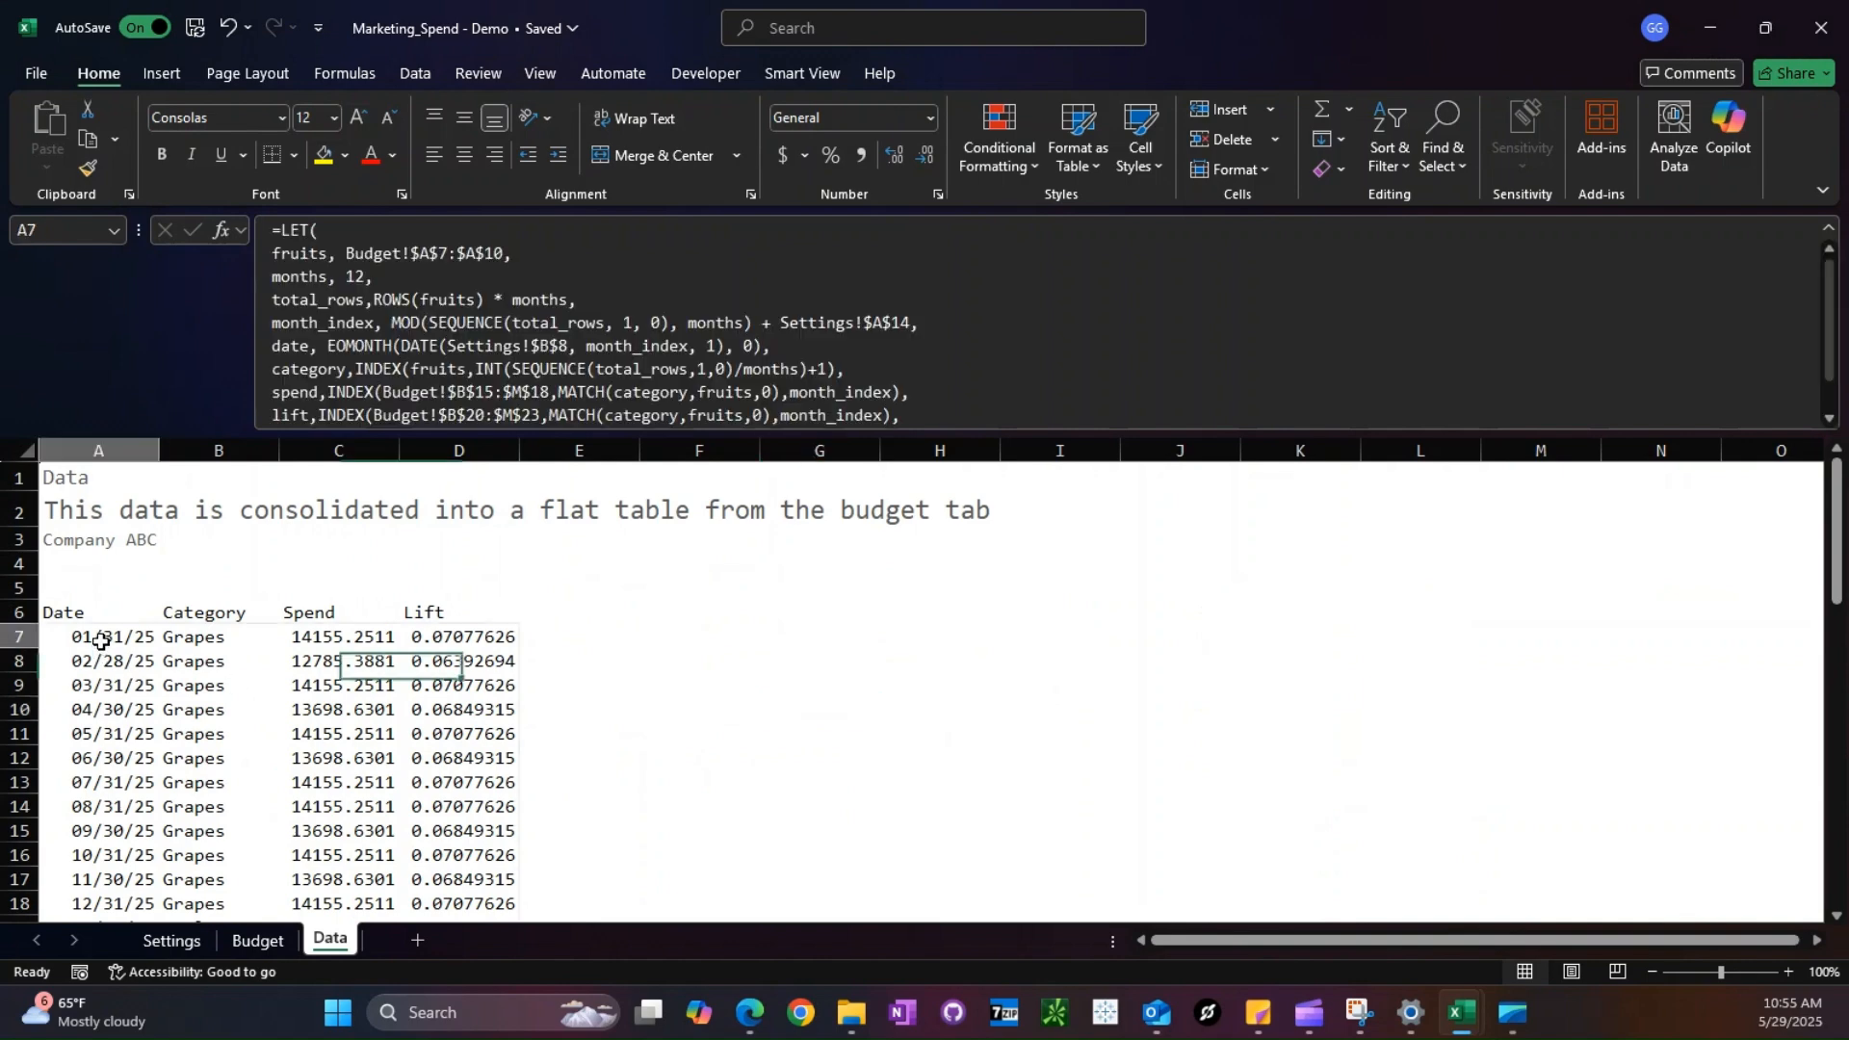
pyautogui.scroll(-1, 379, 349)
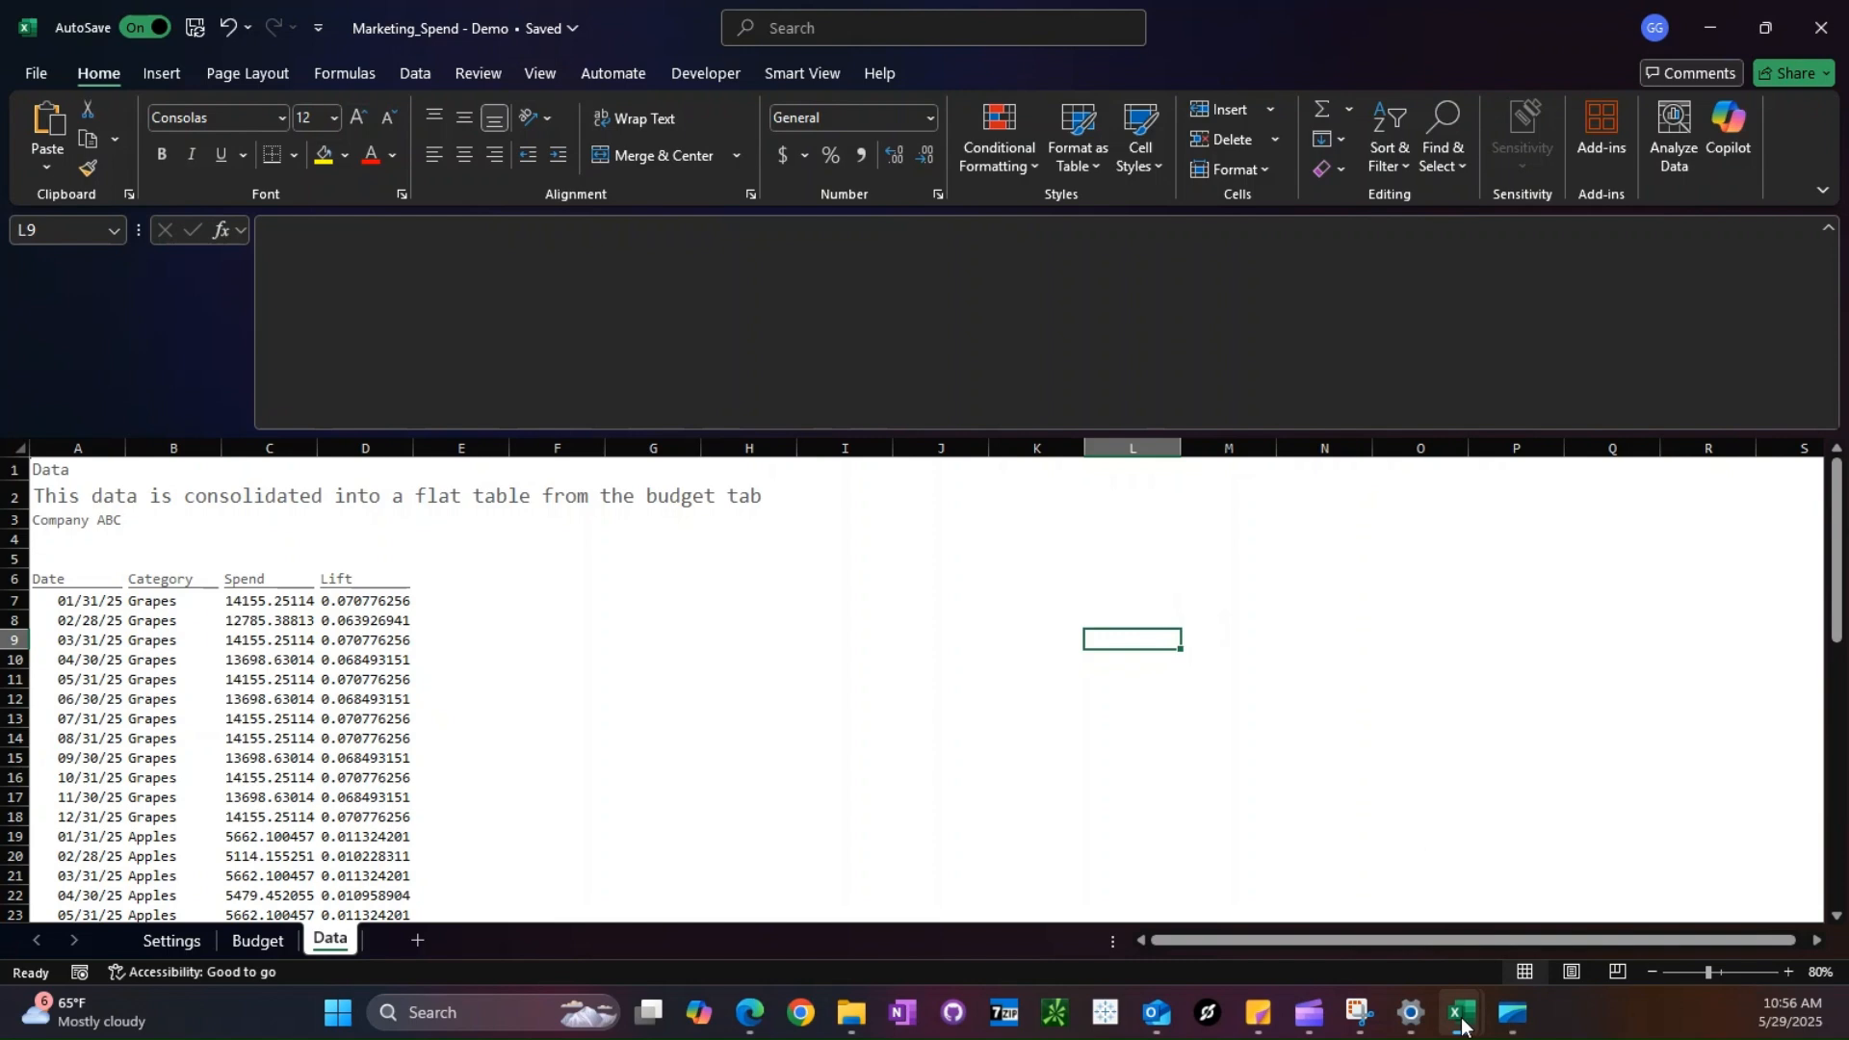
# - Switch to the Demand_Plan - Demo workbook and maximize its window
pyautogui.click(1462, 1023)
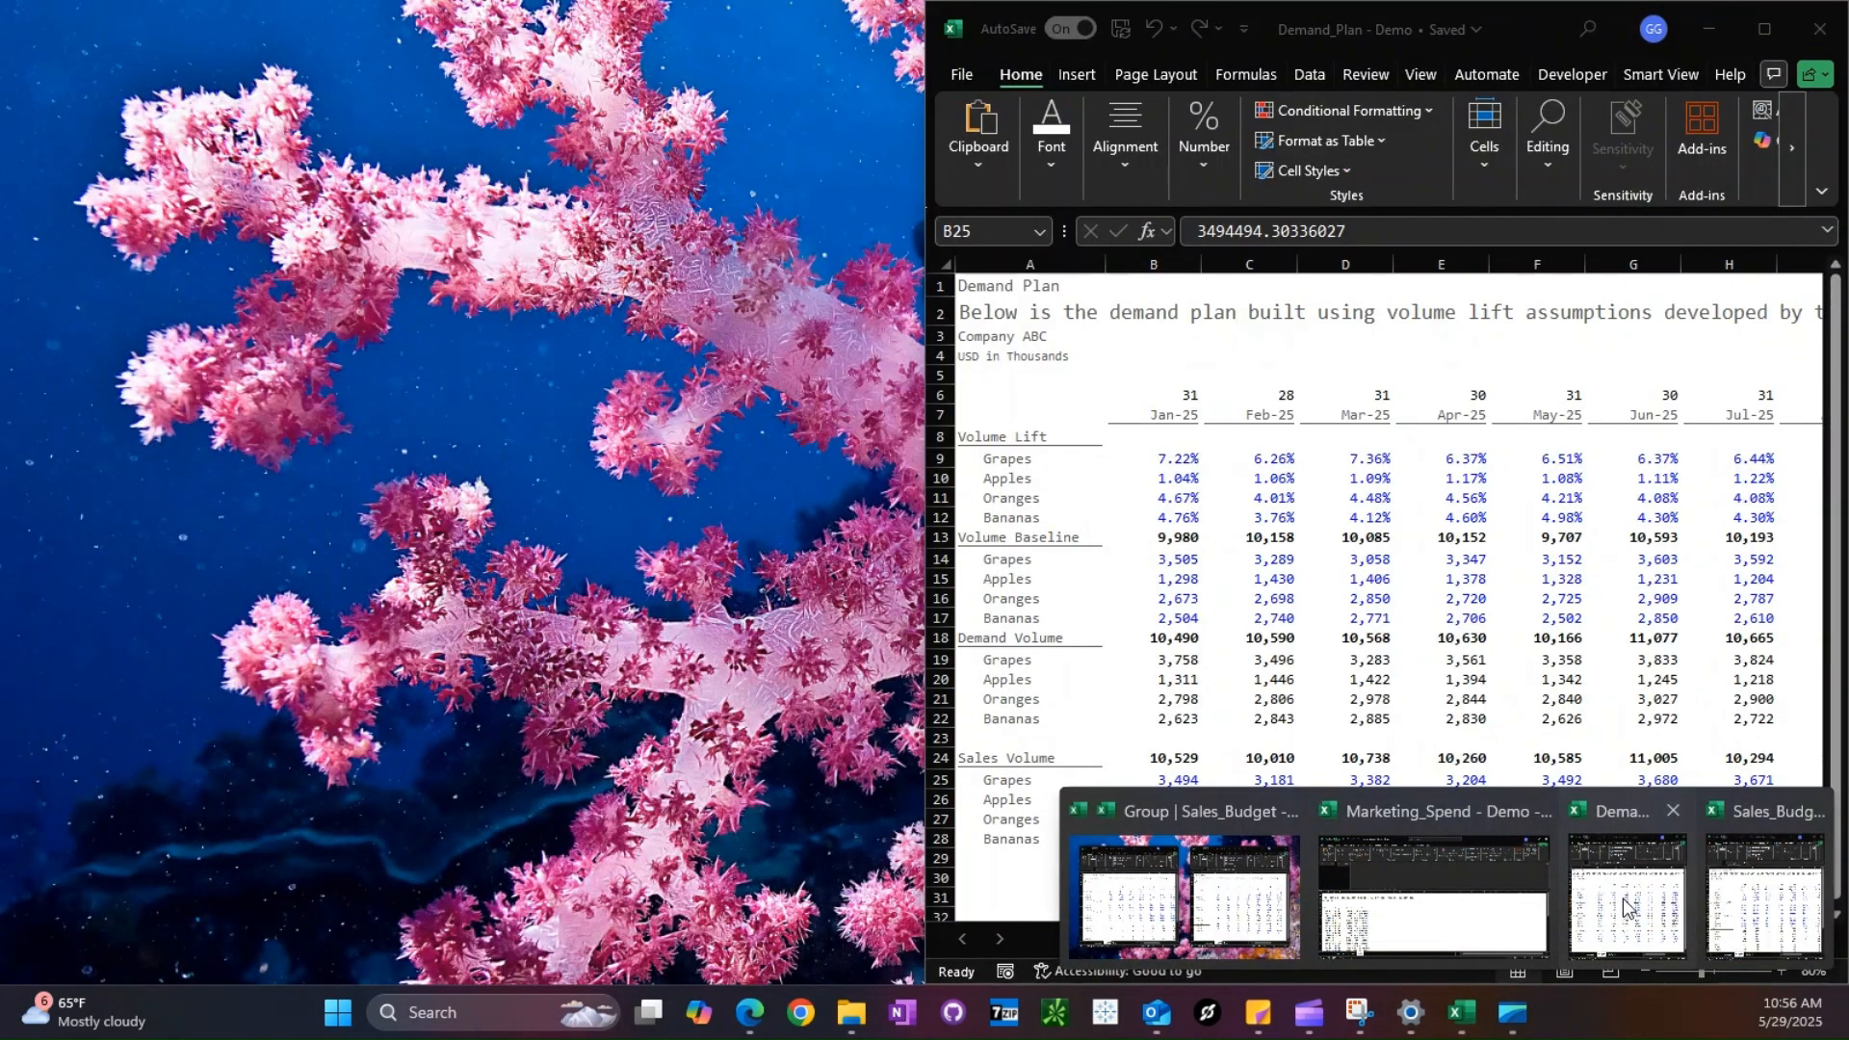
pyautogui.click(1624, 907)
pyautogui.click(1445, 618)
pyautogui.click(1764, 28)
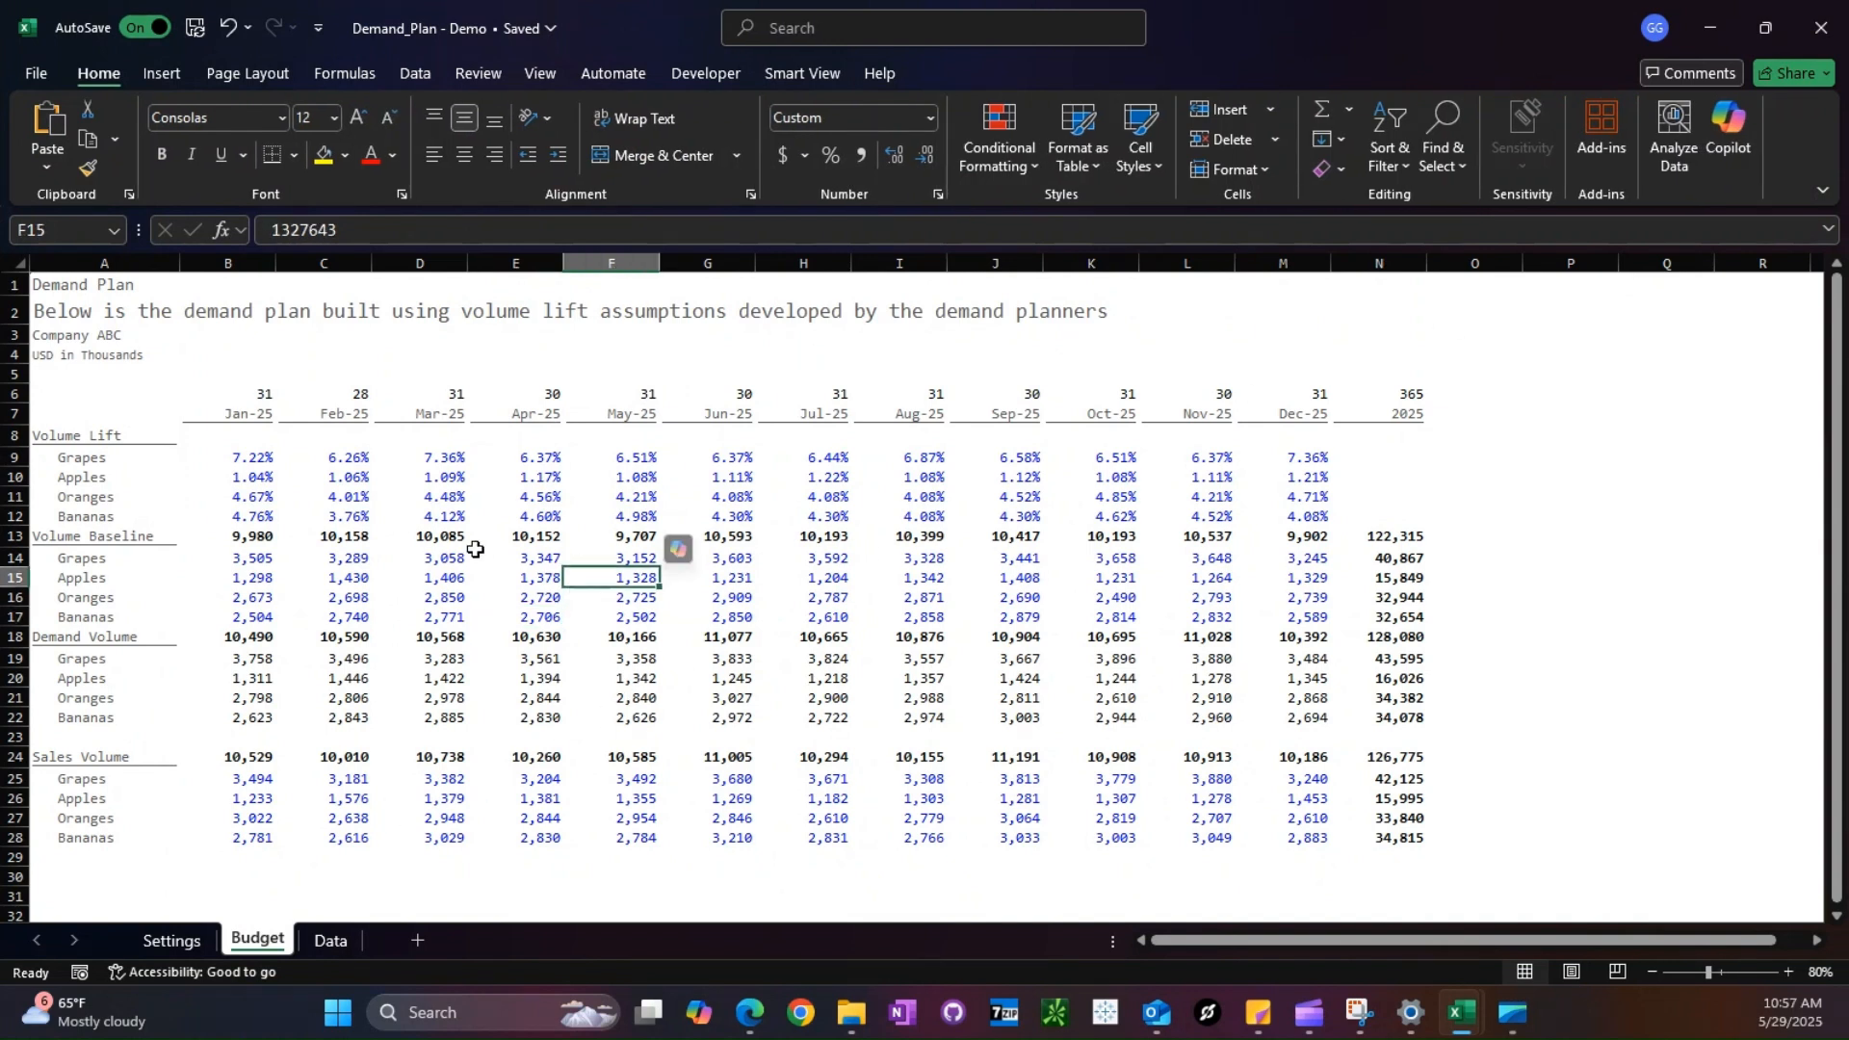
# - Examine the monthly volume lift inputs in B9:M12 and the Grapes demand volume formula in B19
pyautogui.moveTo(249, 459); pyautogui.dragTo(1281, 518)
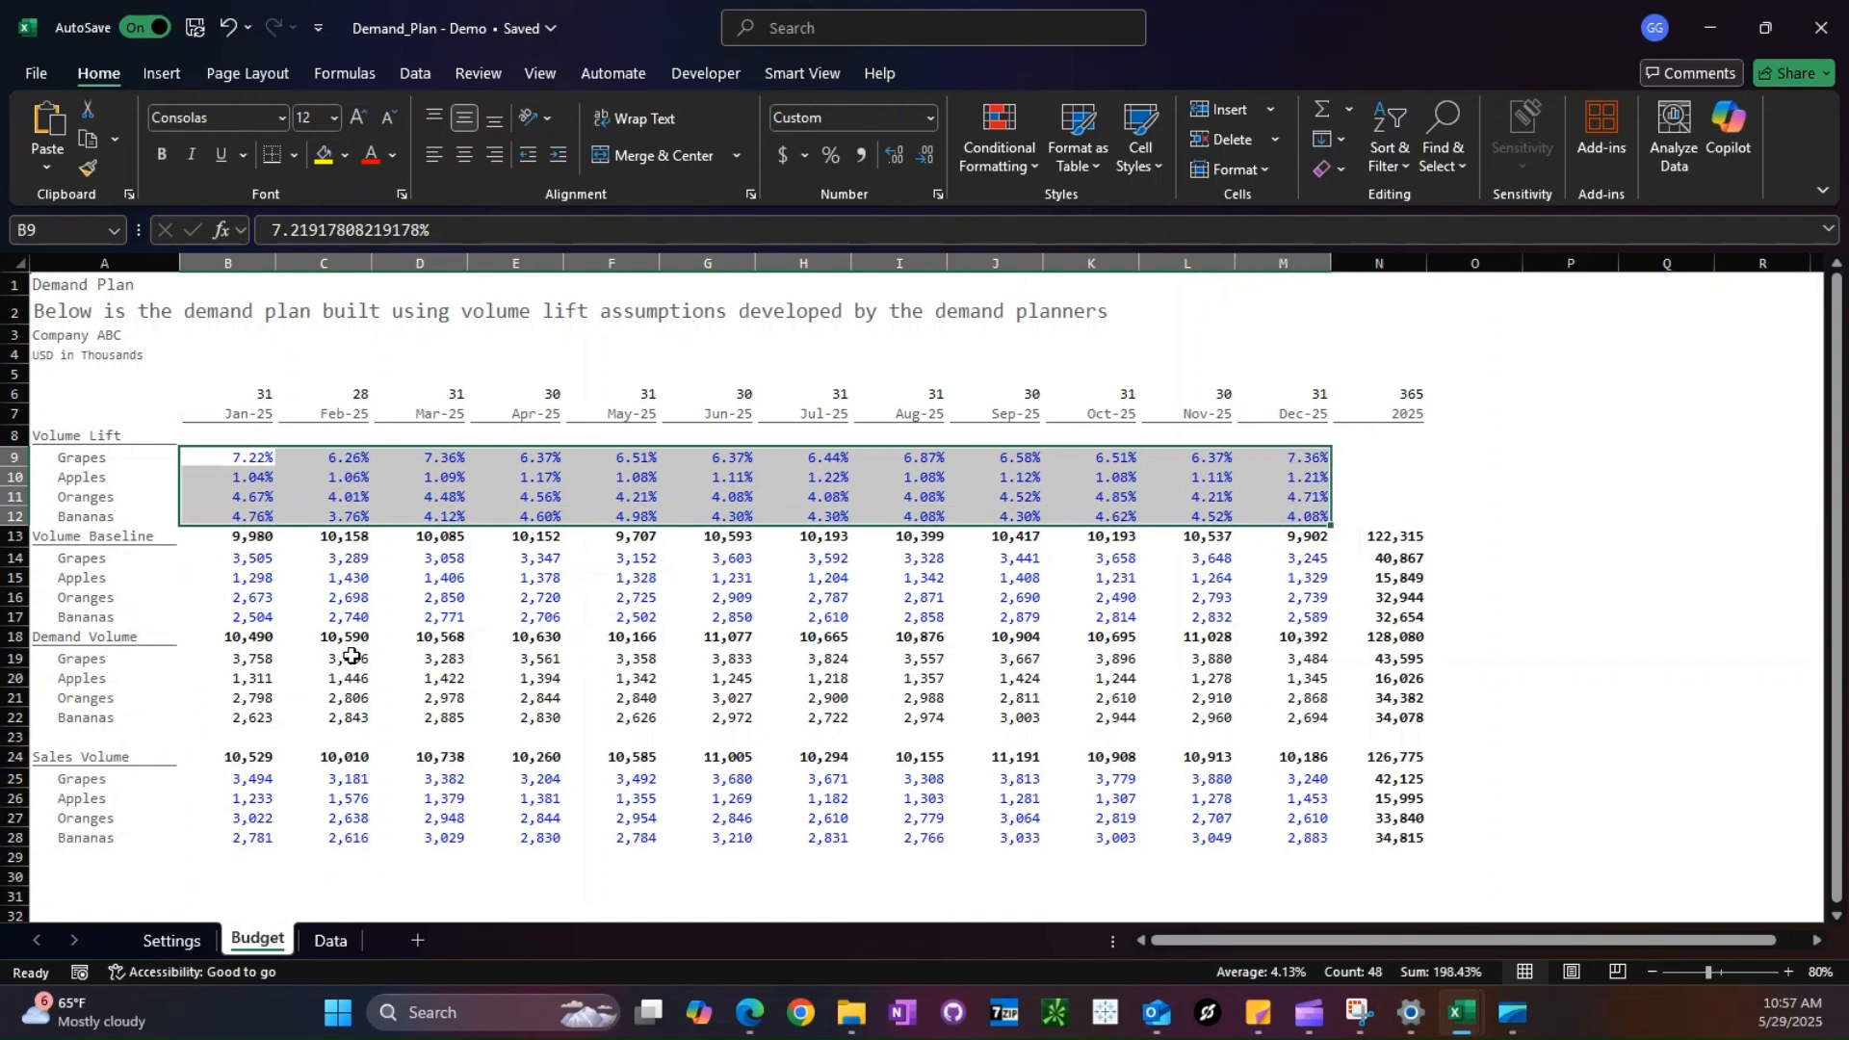
pyautogui.click(253, 659)
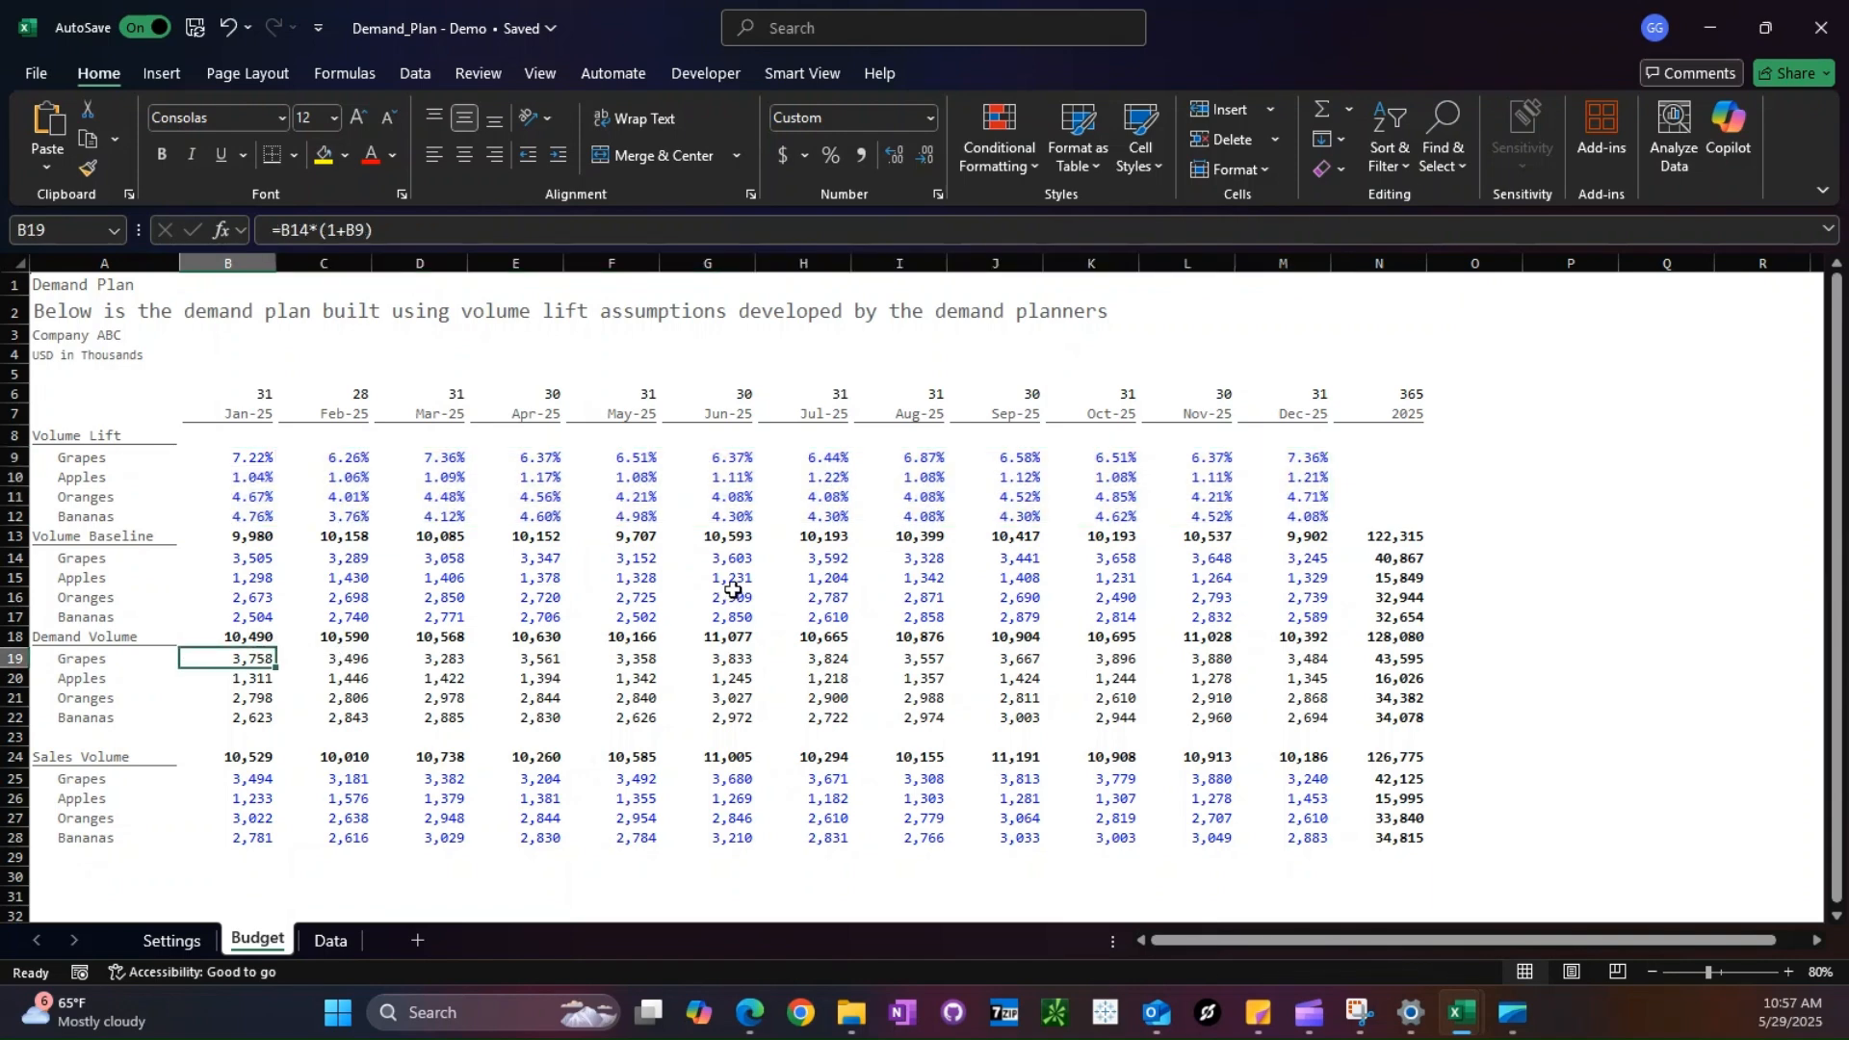
pyautogui.press('F2')
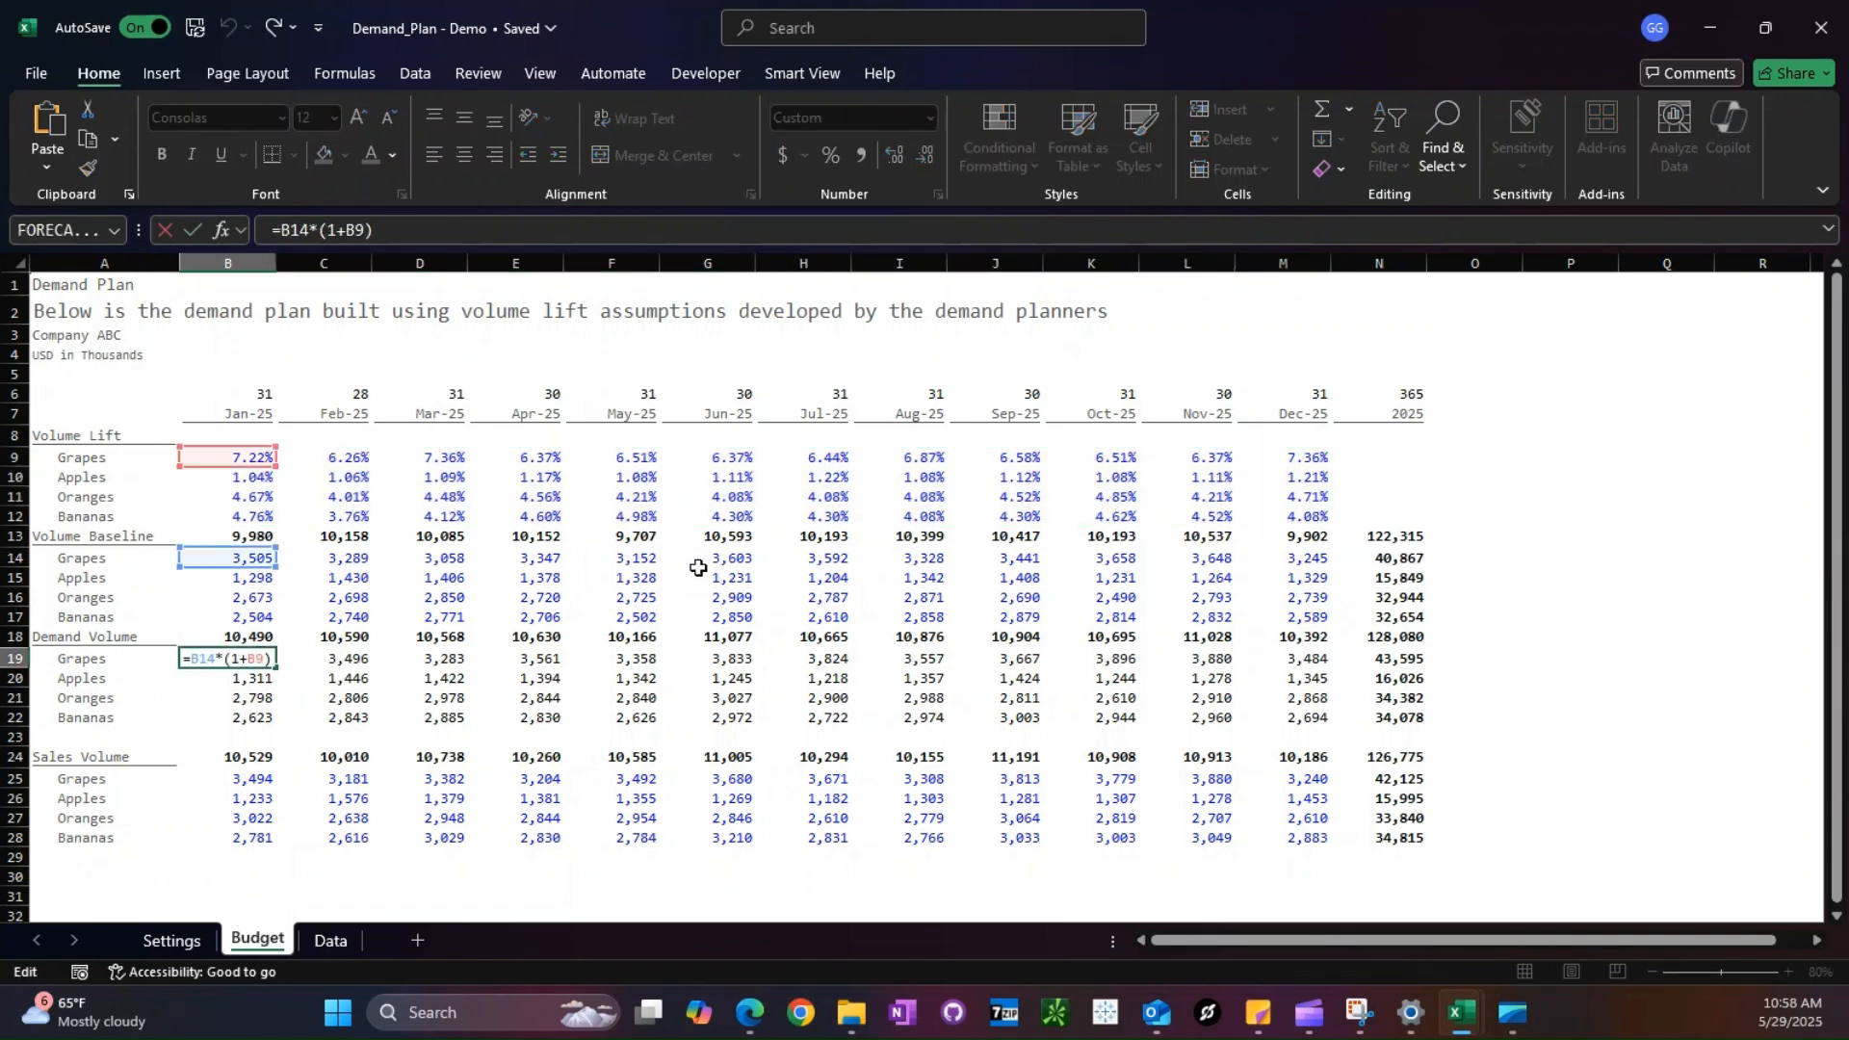
pyautogui.press('Return')
# - Run the template-sheet macro to add a sheet named Marketing_Data and move it after the Data sheet
pyautogui.click(706, 74)
pyautogui.click(708, 518)
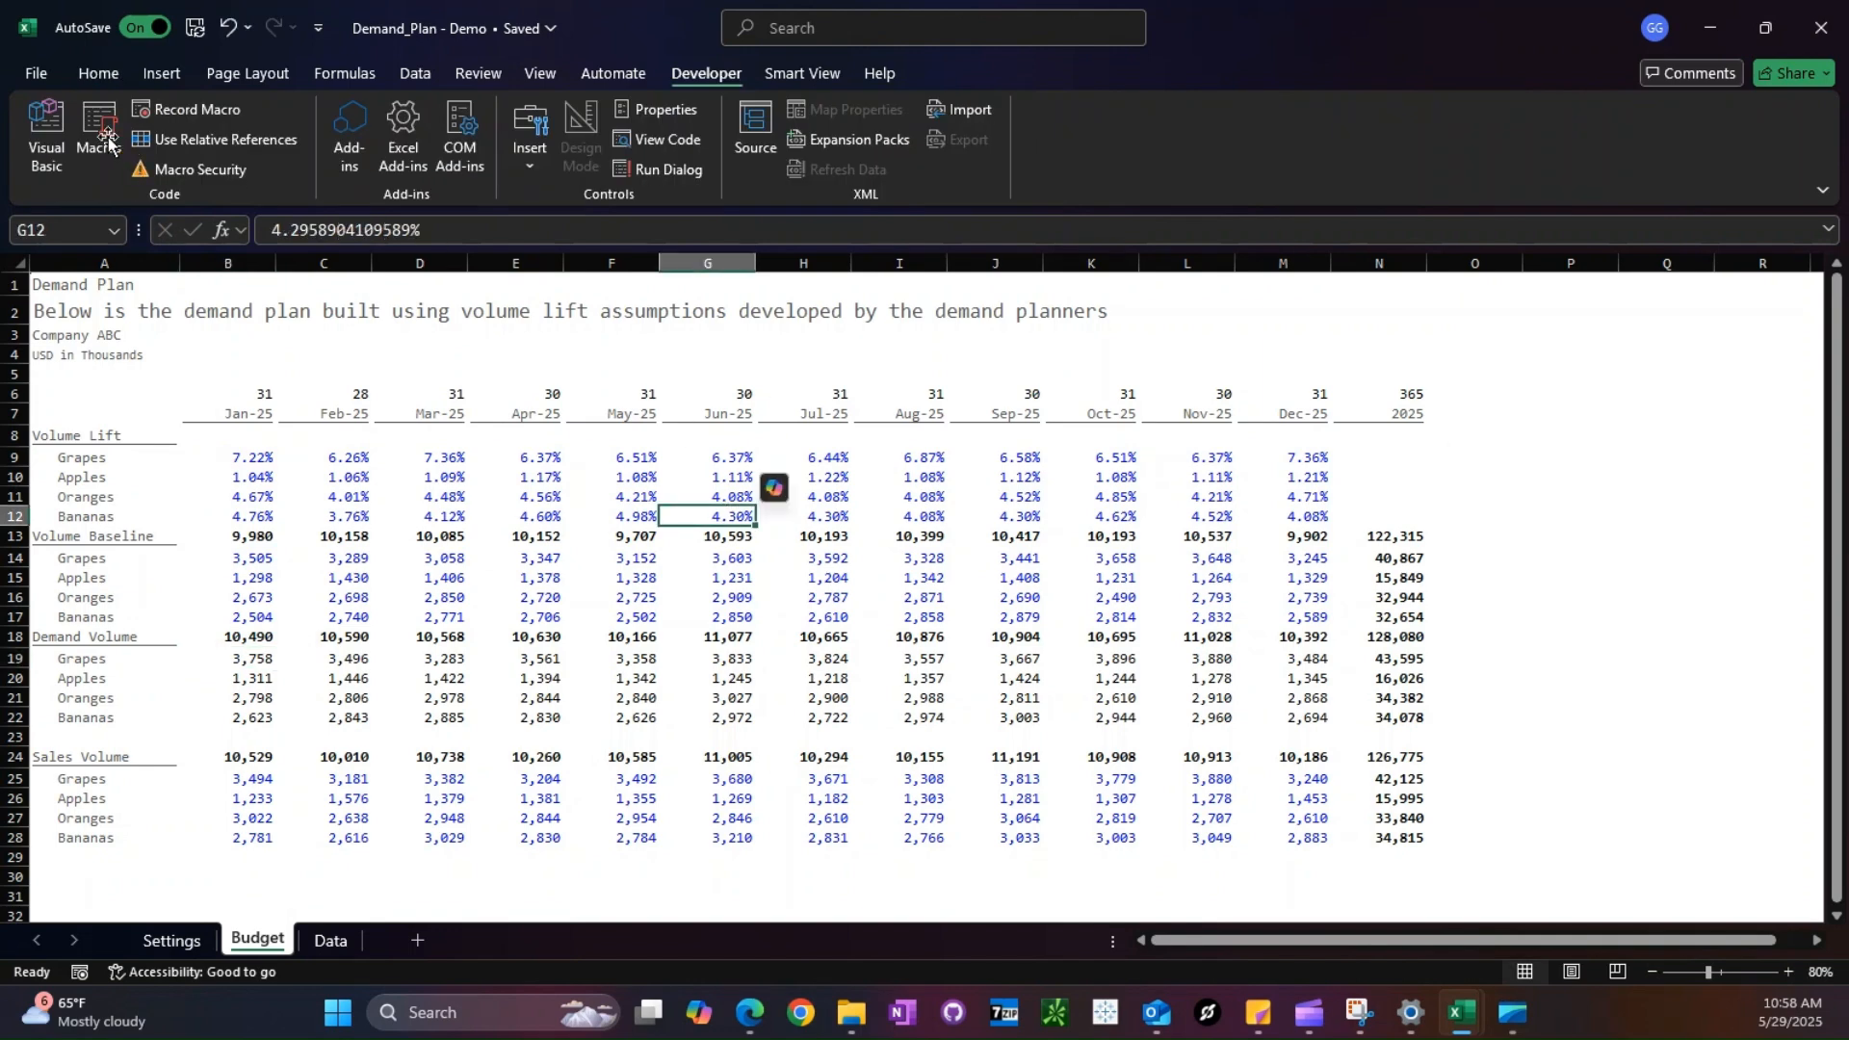
pyautogui.click(104, 142)
pyautogui.click(541, 616)
pyautogui.write('Marketing_Data')
pyautogui.press('Return')
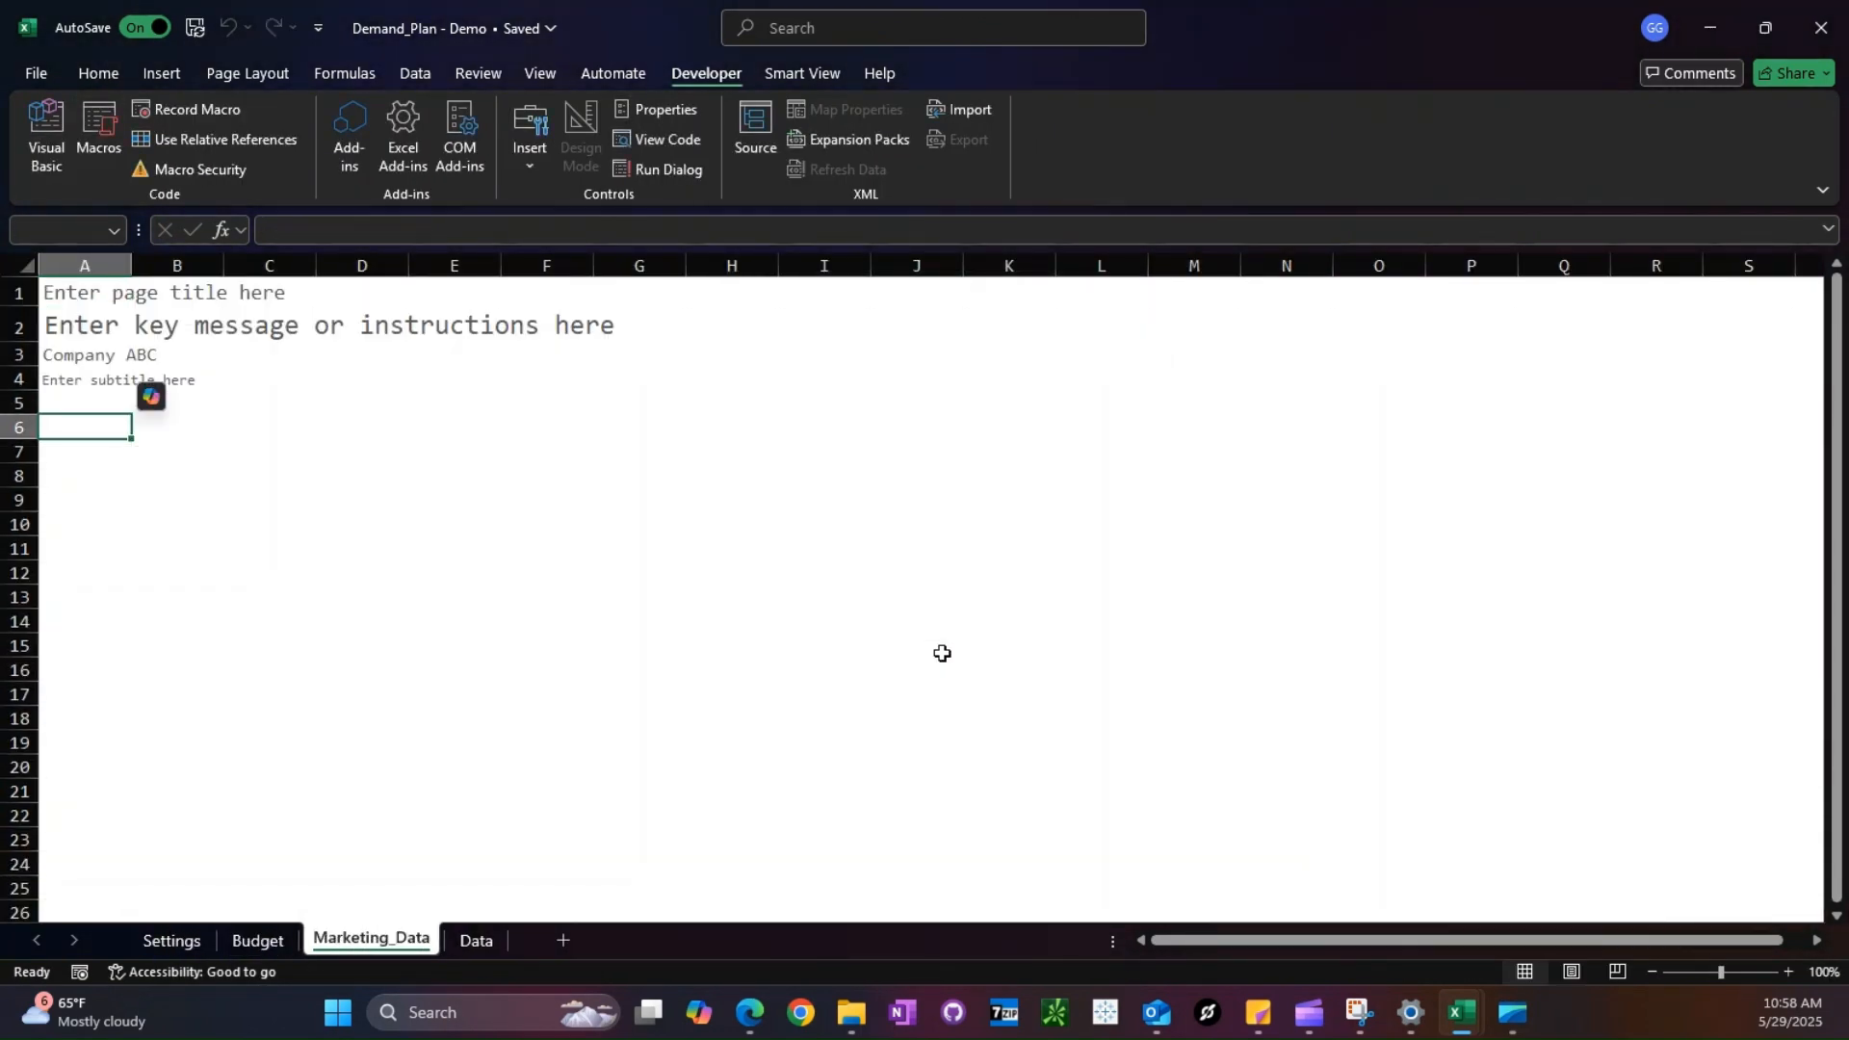
pyautogui.click(414, 75)
pyautogui.moveTo(371, 939); pyautogui.dragTo(516, 941)
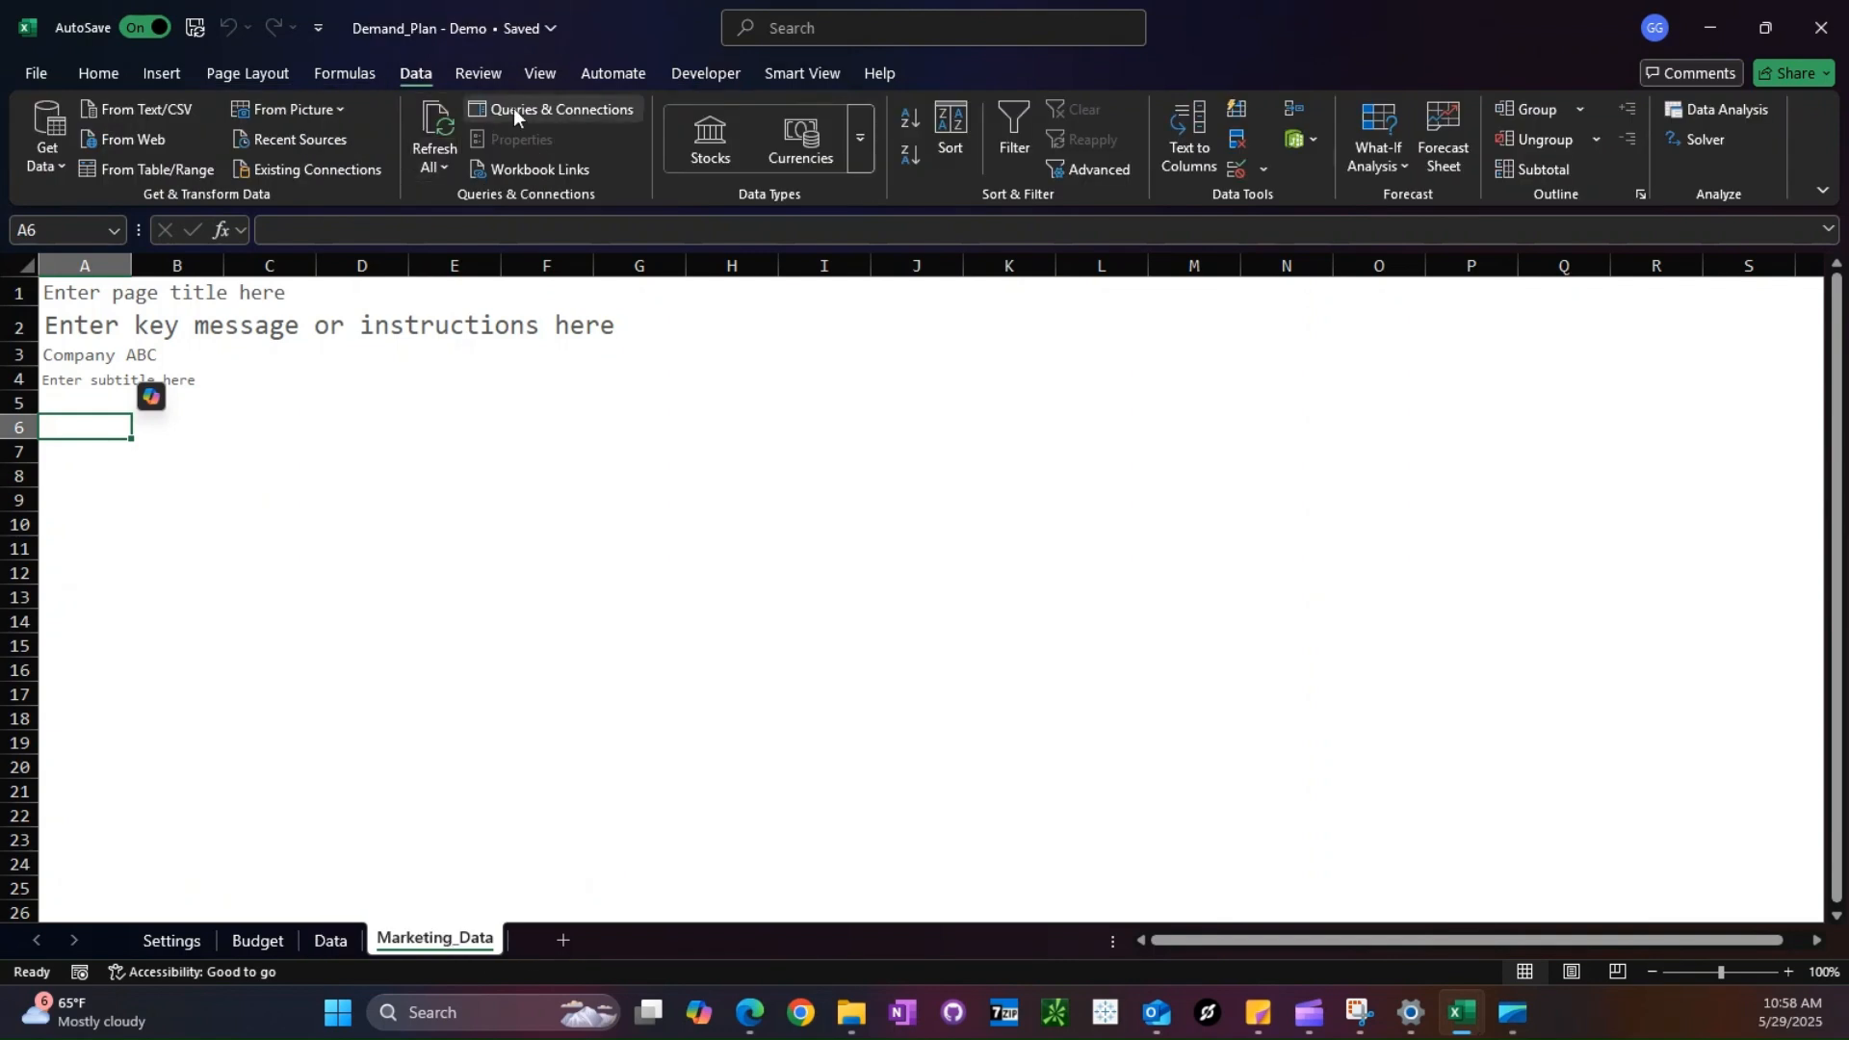
# - Import the Data sheet from the Marketing_Spend - Demo workbook and open it in the Power Query Editor
pyautogui.click(48, 144)
pyautogui.click(417, 208)
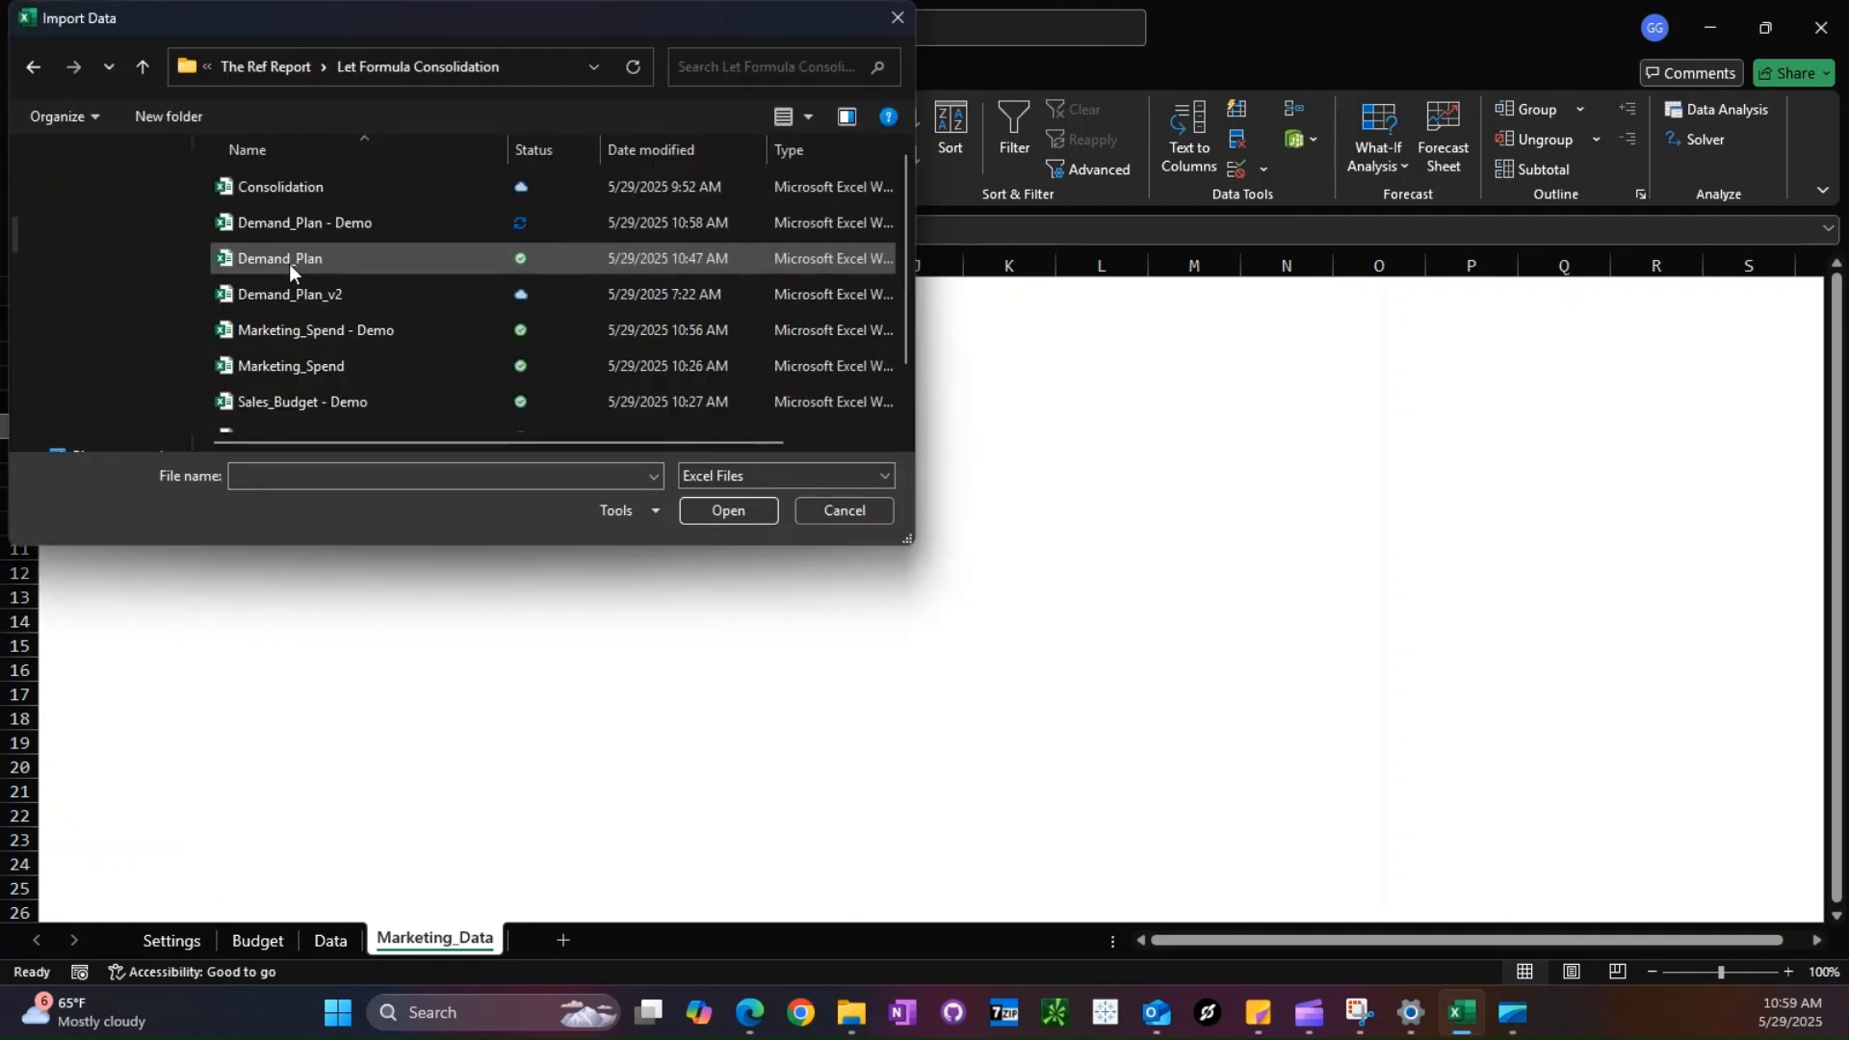
pyautogui.doubleClick(294, 321)
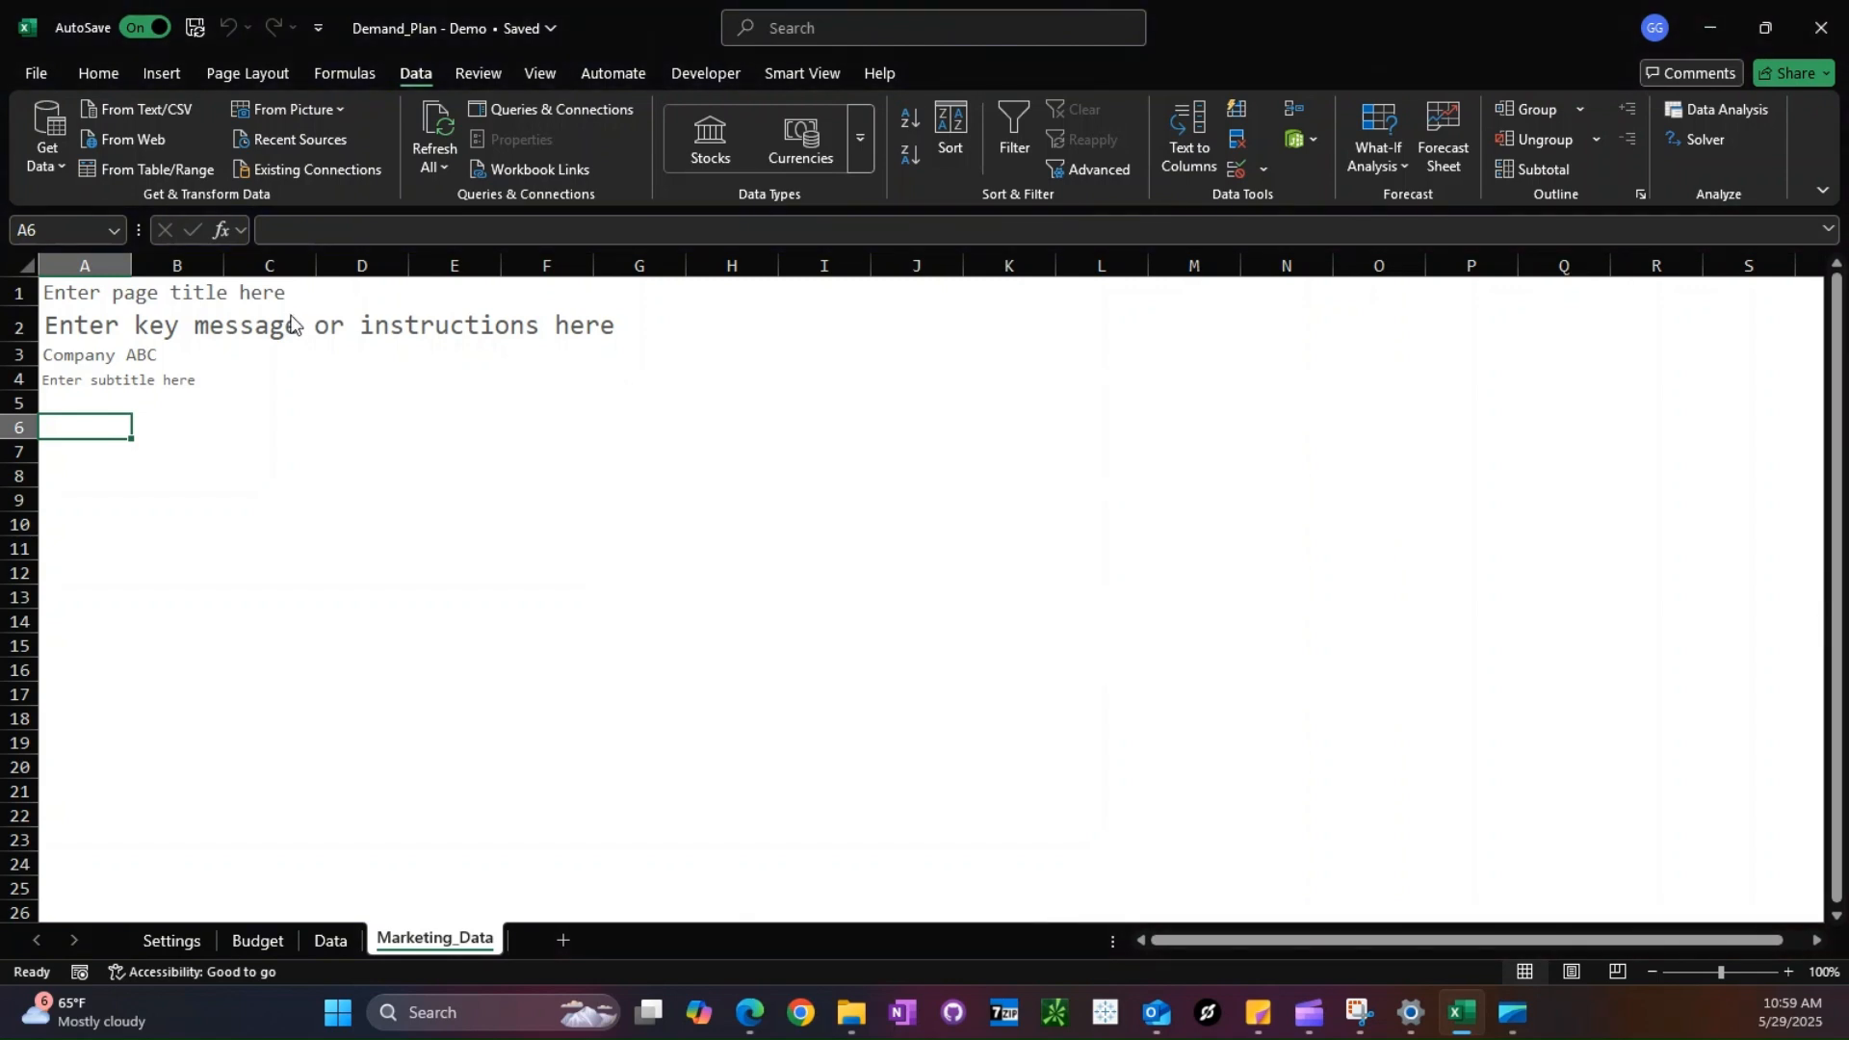
pyautogui.click(536, 335)
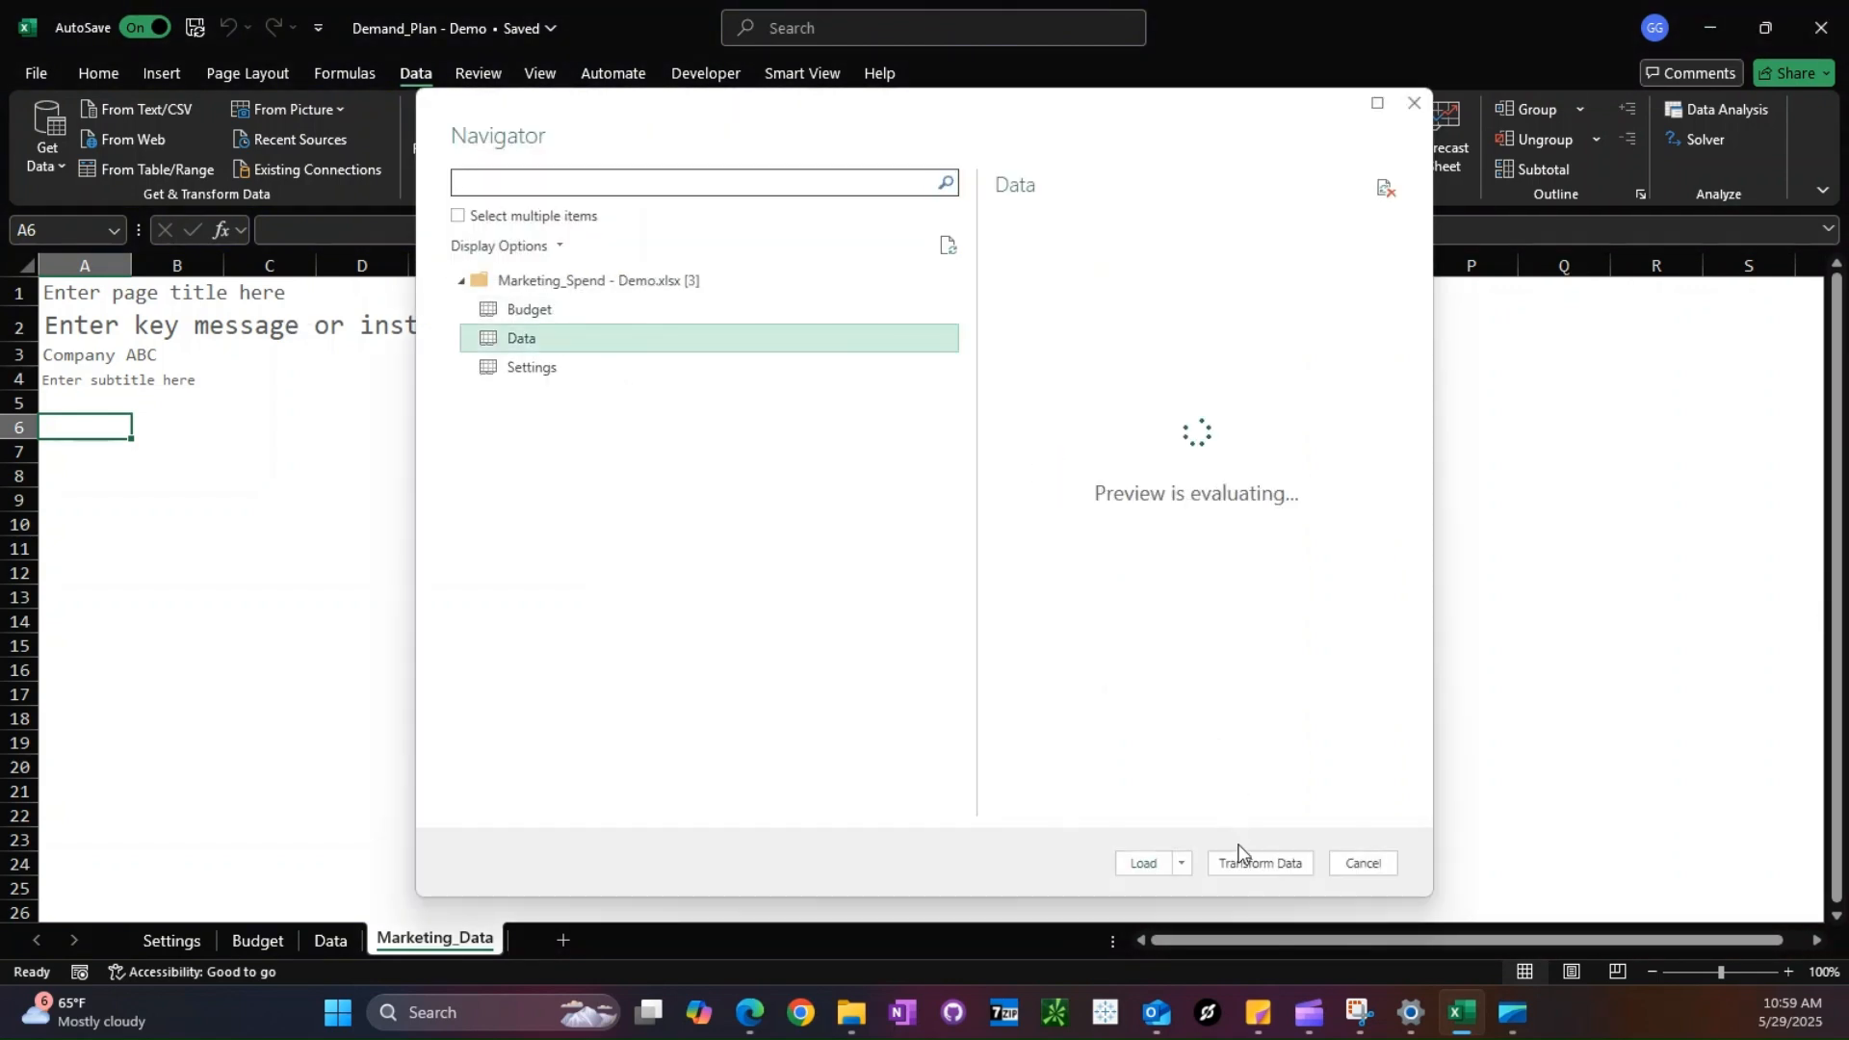
pyautogui.click(1242, 867)
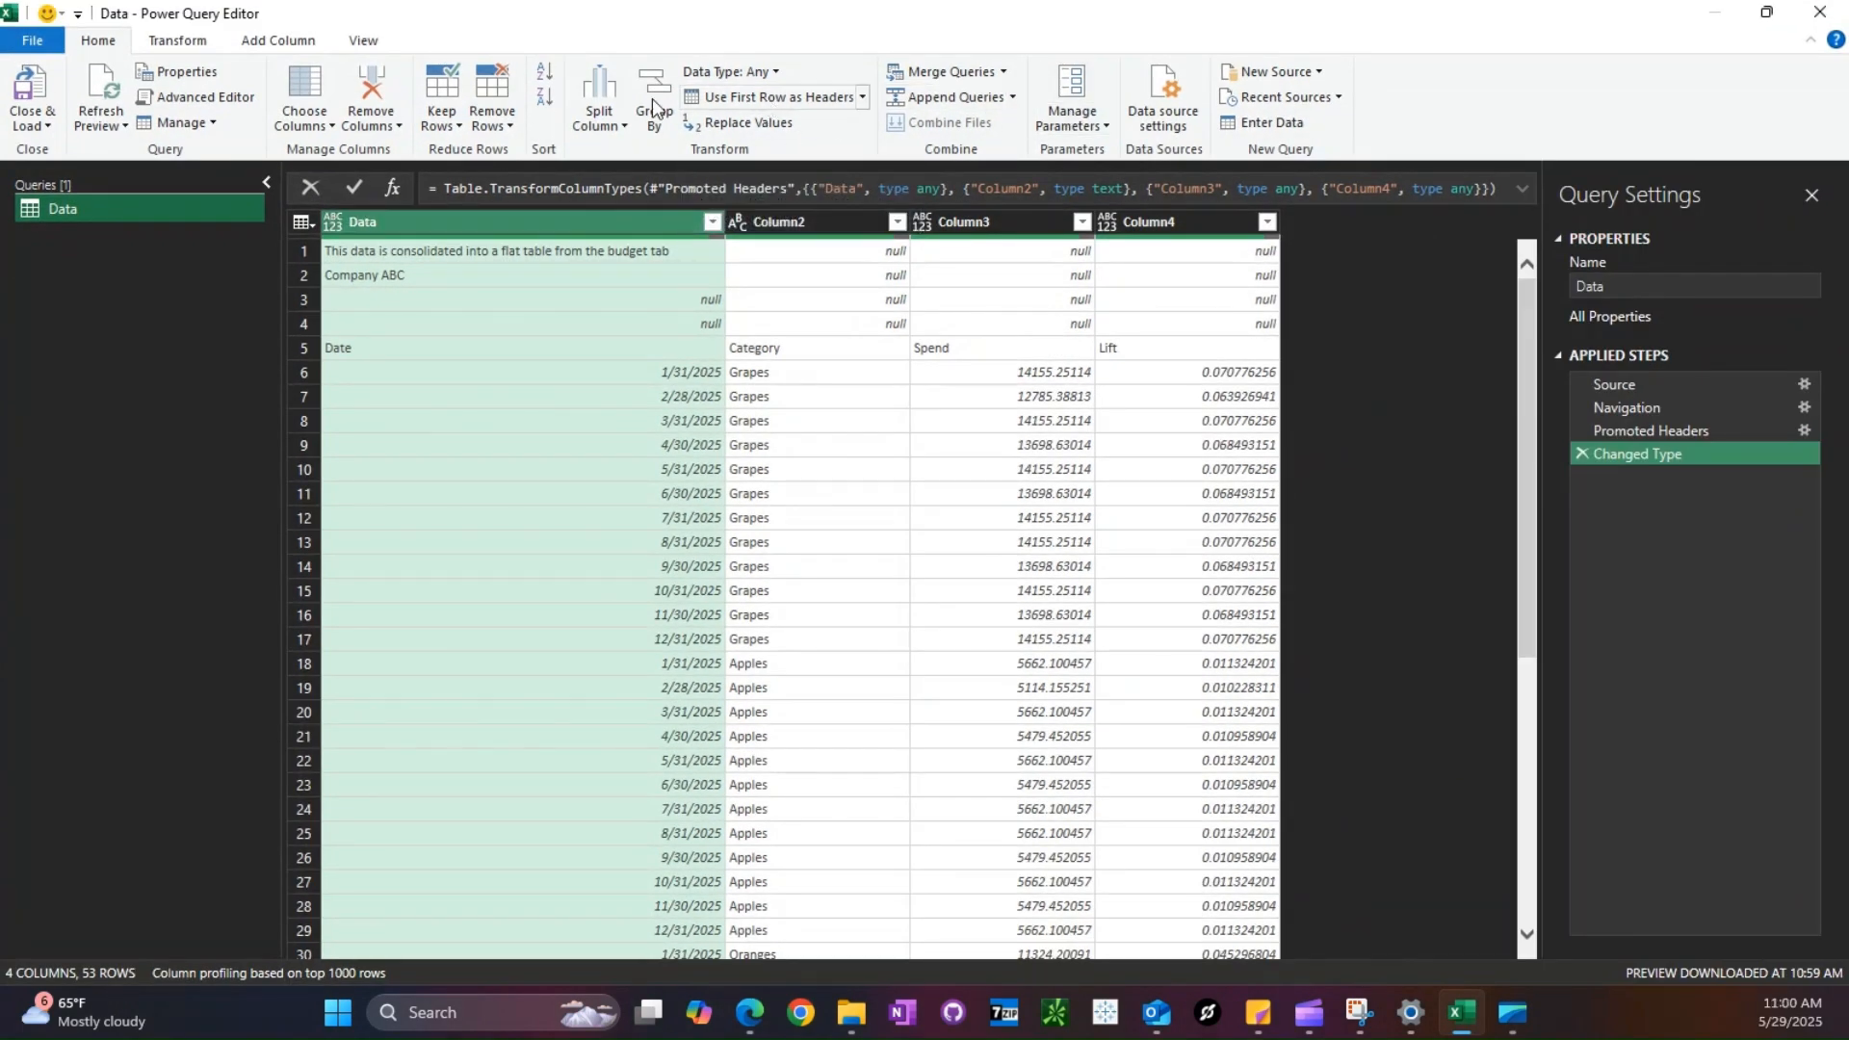
# - Remove the top 5 rows from the Data query
pyautogui.click(492, 111)
pyautogui.click(536, 154)
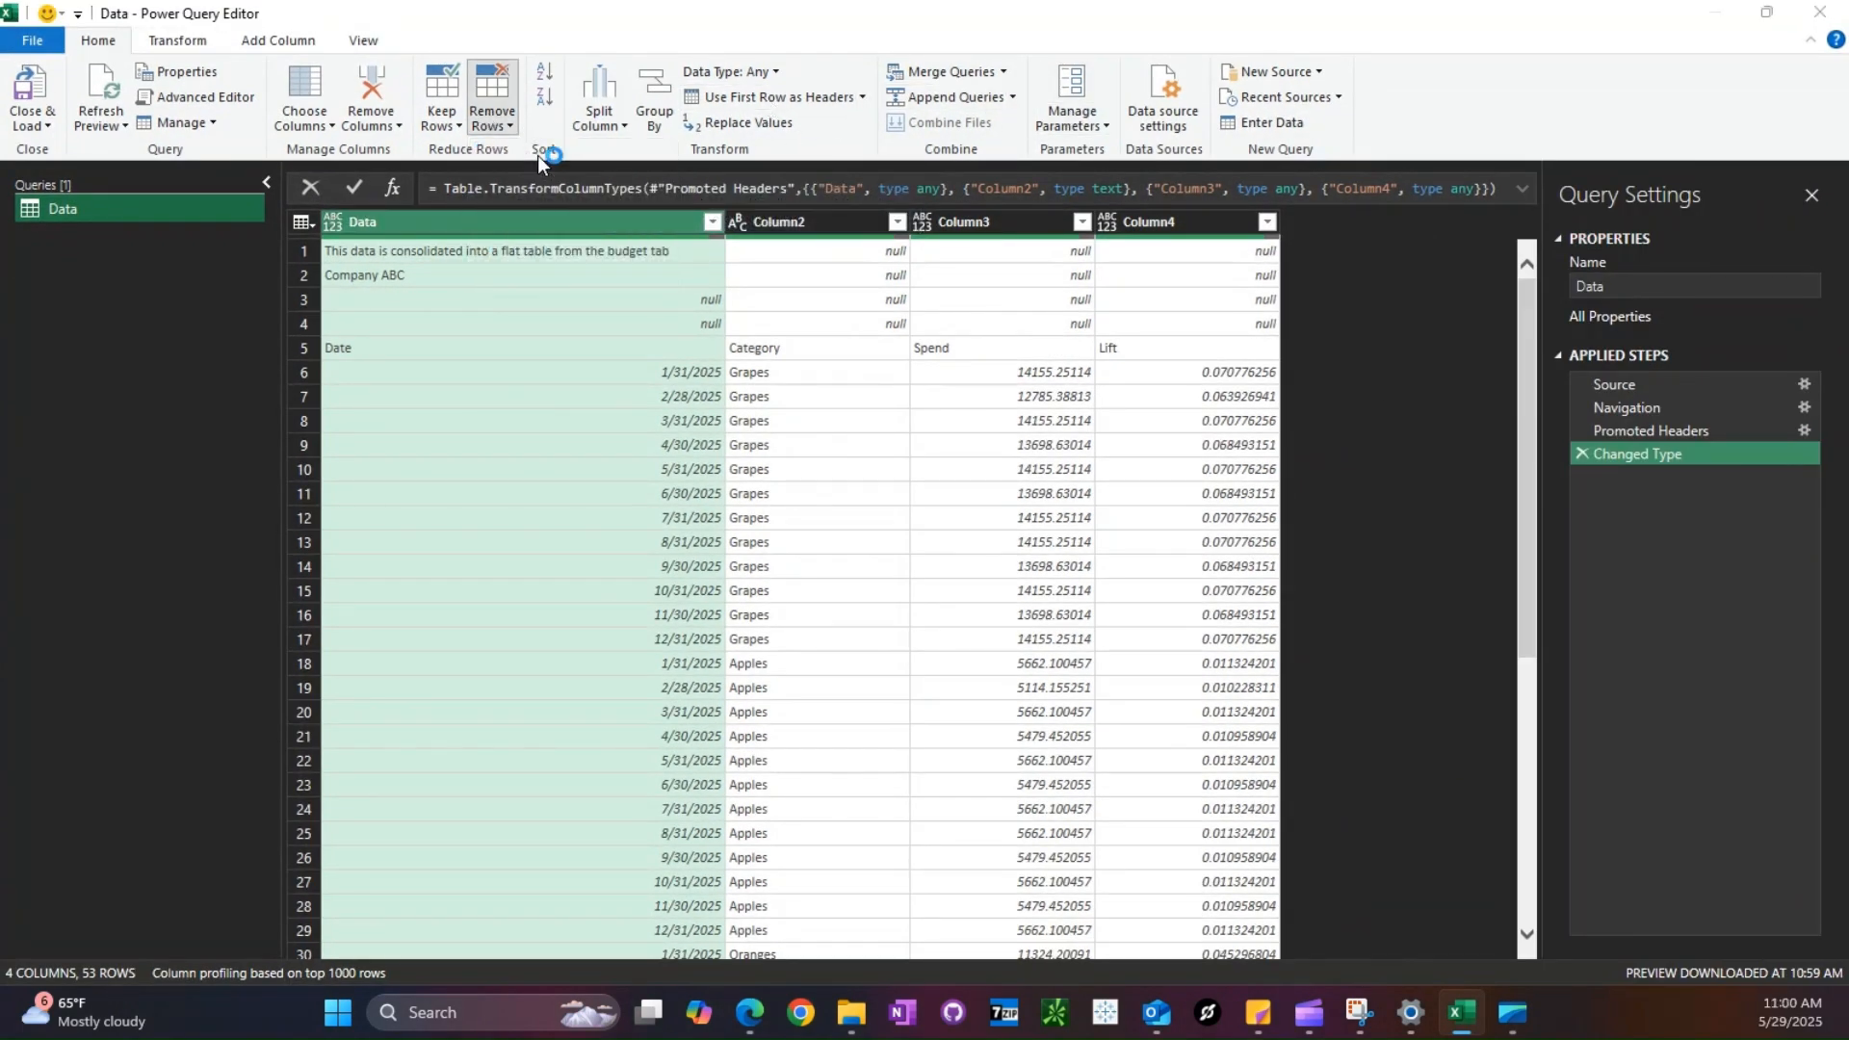
pyautogui.write('5')
pyautogui.press('Return')
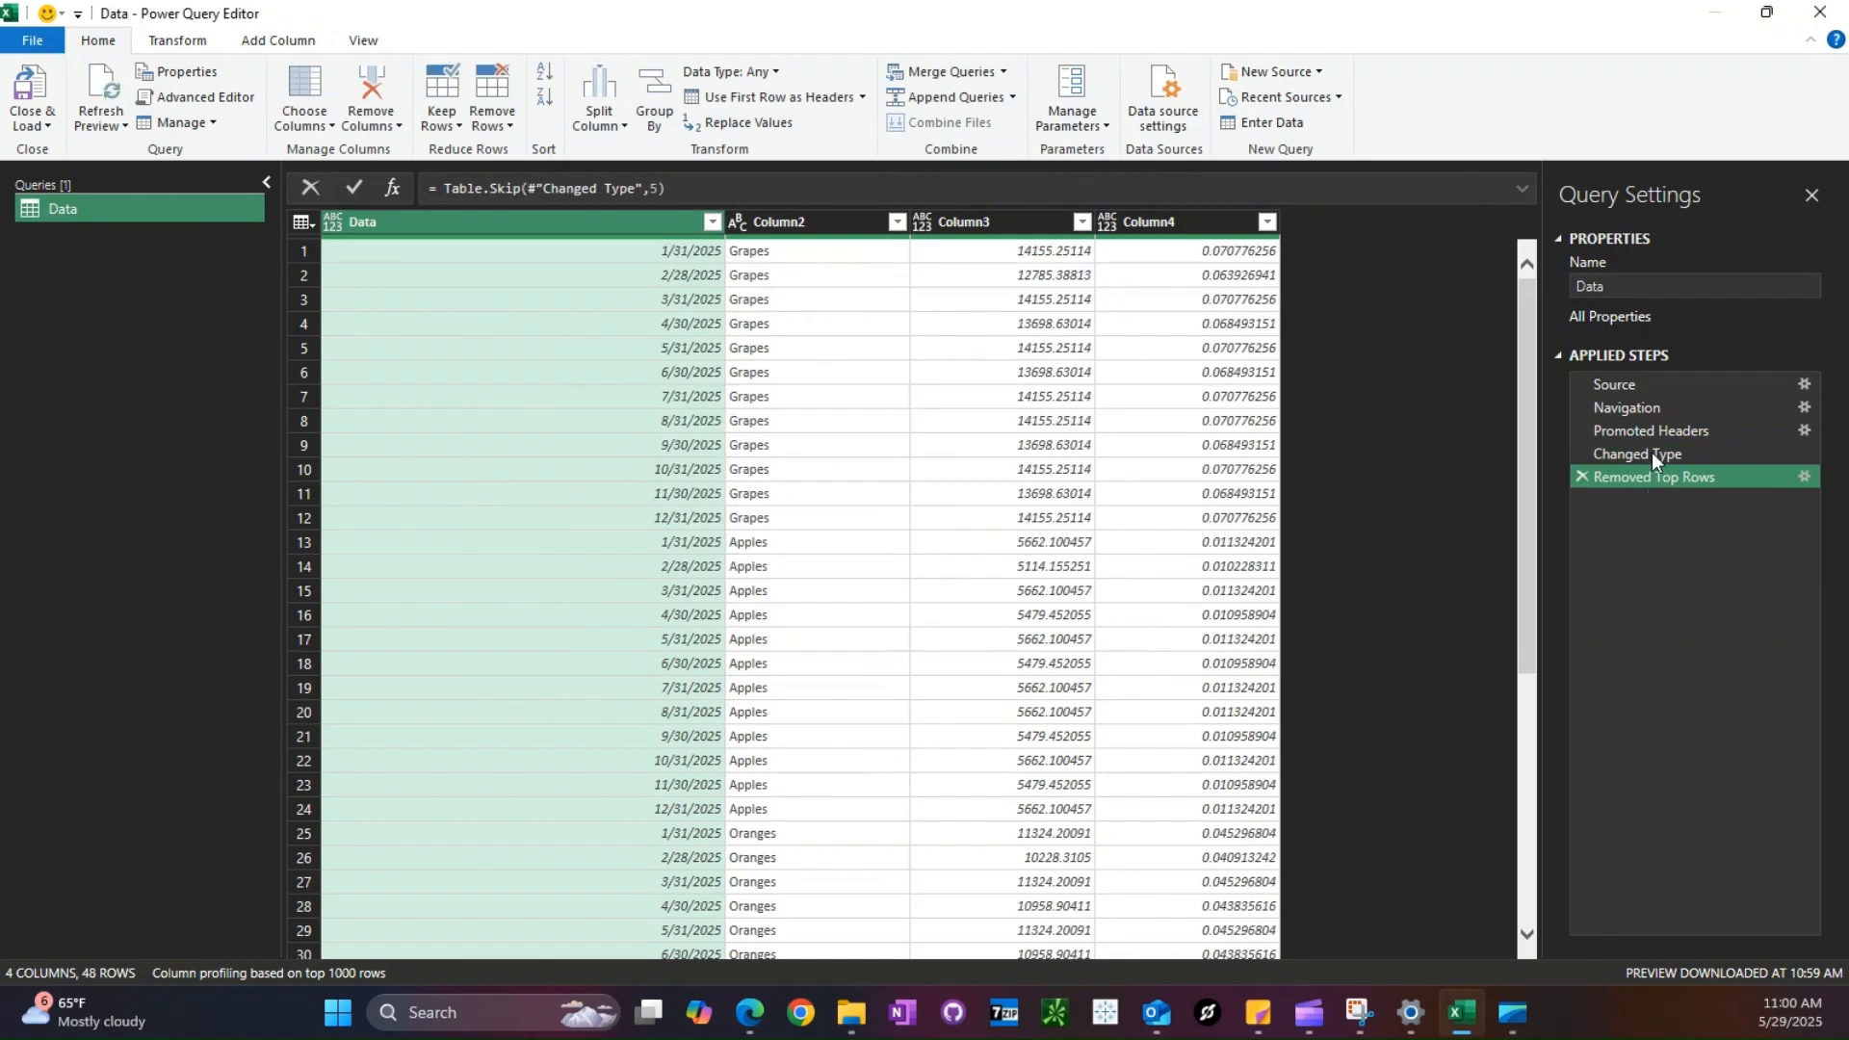
# - Delete the query's Changed Type and Promoted Headers steps, and promote the first remaining row to column headers
pyautogui.click(1581, 453)
pyautogui.press('Return')
pyautogui.click(1581, 431)
pyautogui.press('Return')
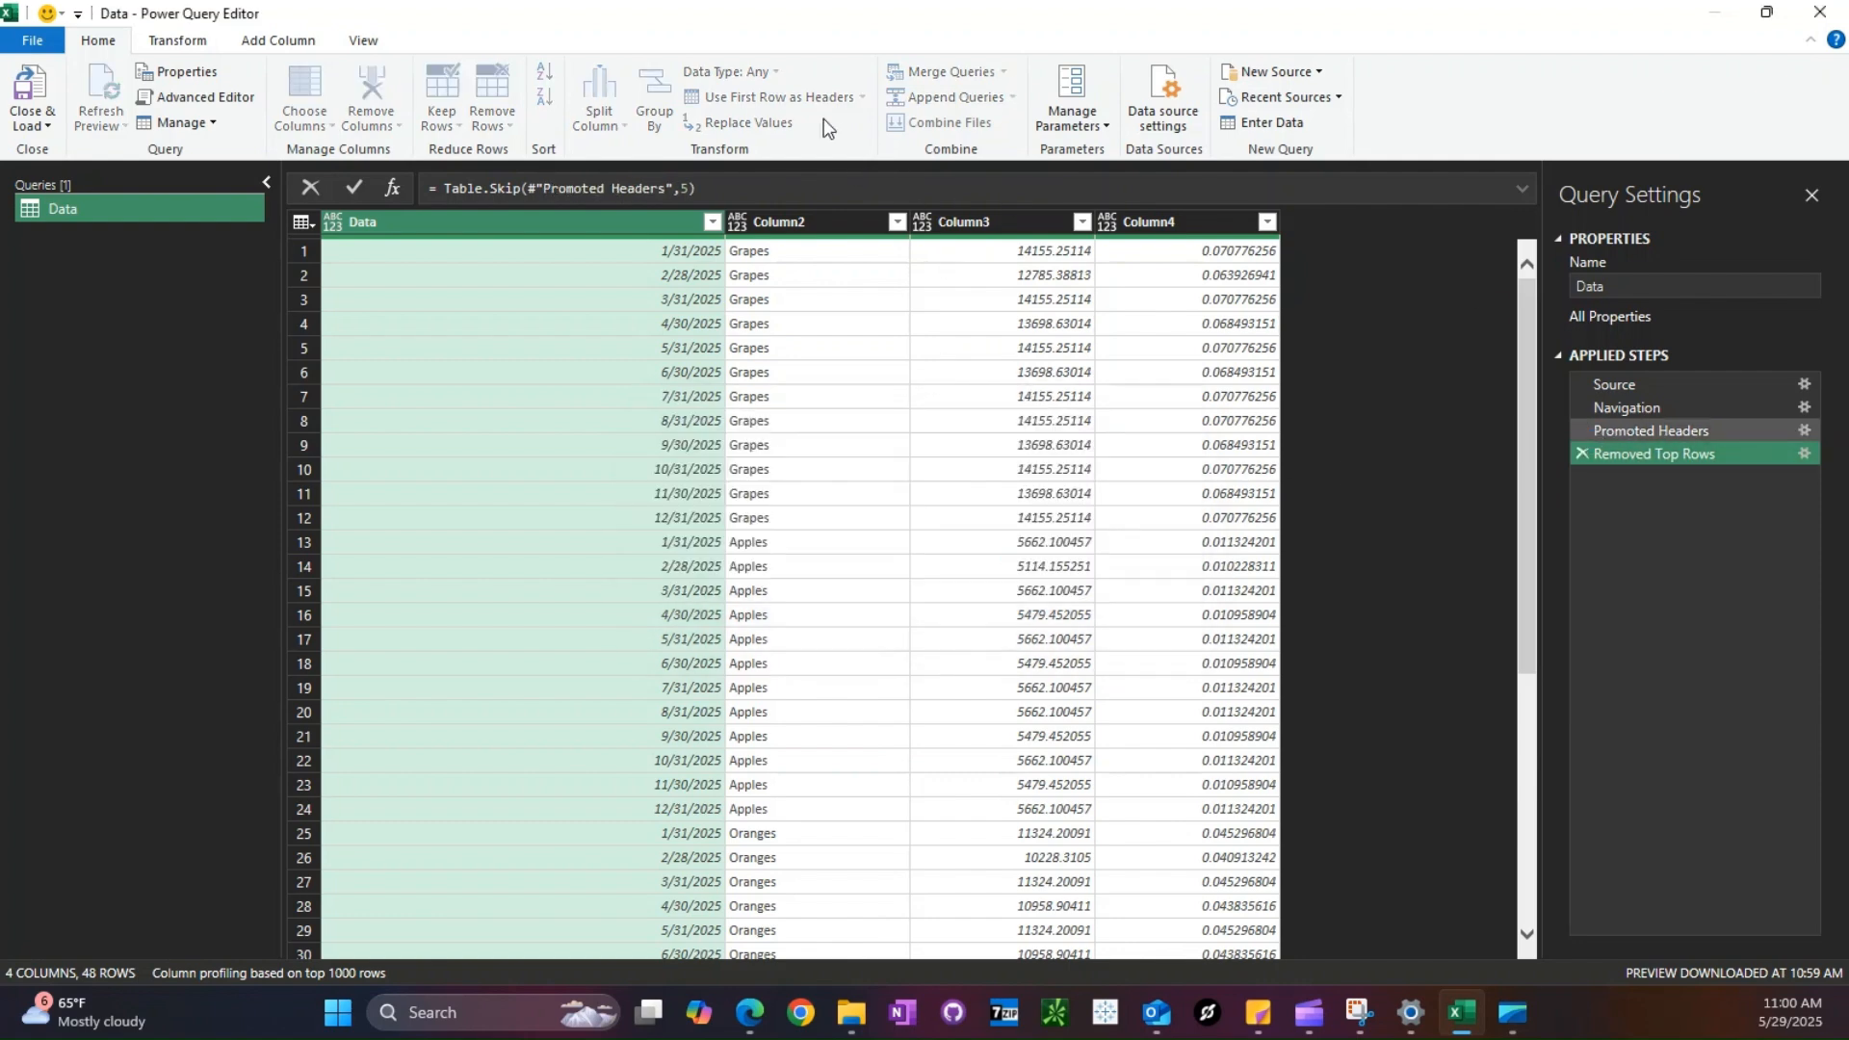
pyautogui.click(778, 99)
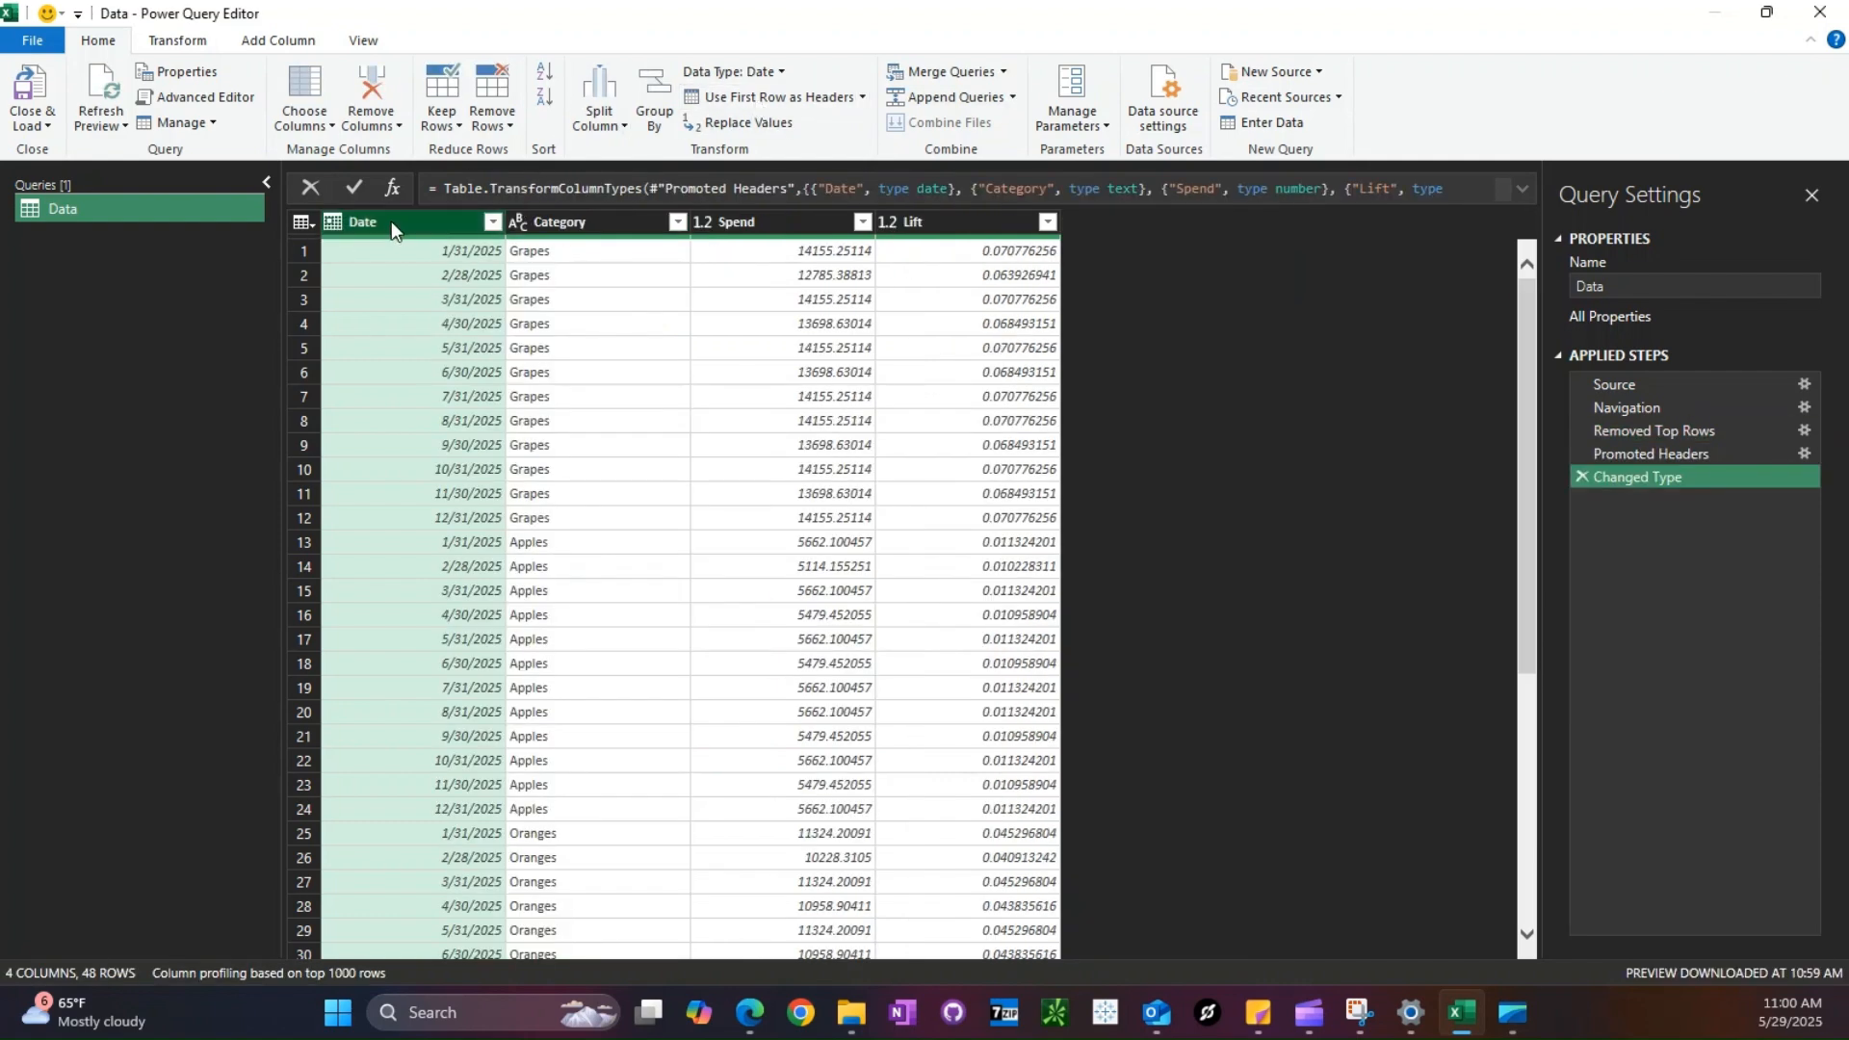
# - Change the data type of the Lift column in the Data query
pyautogui.click(940, 231)
pyautogui.click(830, 73)
pyautogui.click(765, 174)
pyautogui.click(926, 563)
# - Load the query as a table into the existing Marketing_Data worksheet at A6 and close the queries pane
pyautogui.click(49, 126)
pyautogui.click(73, 169)
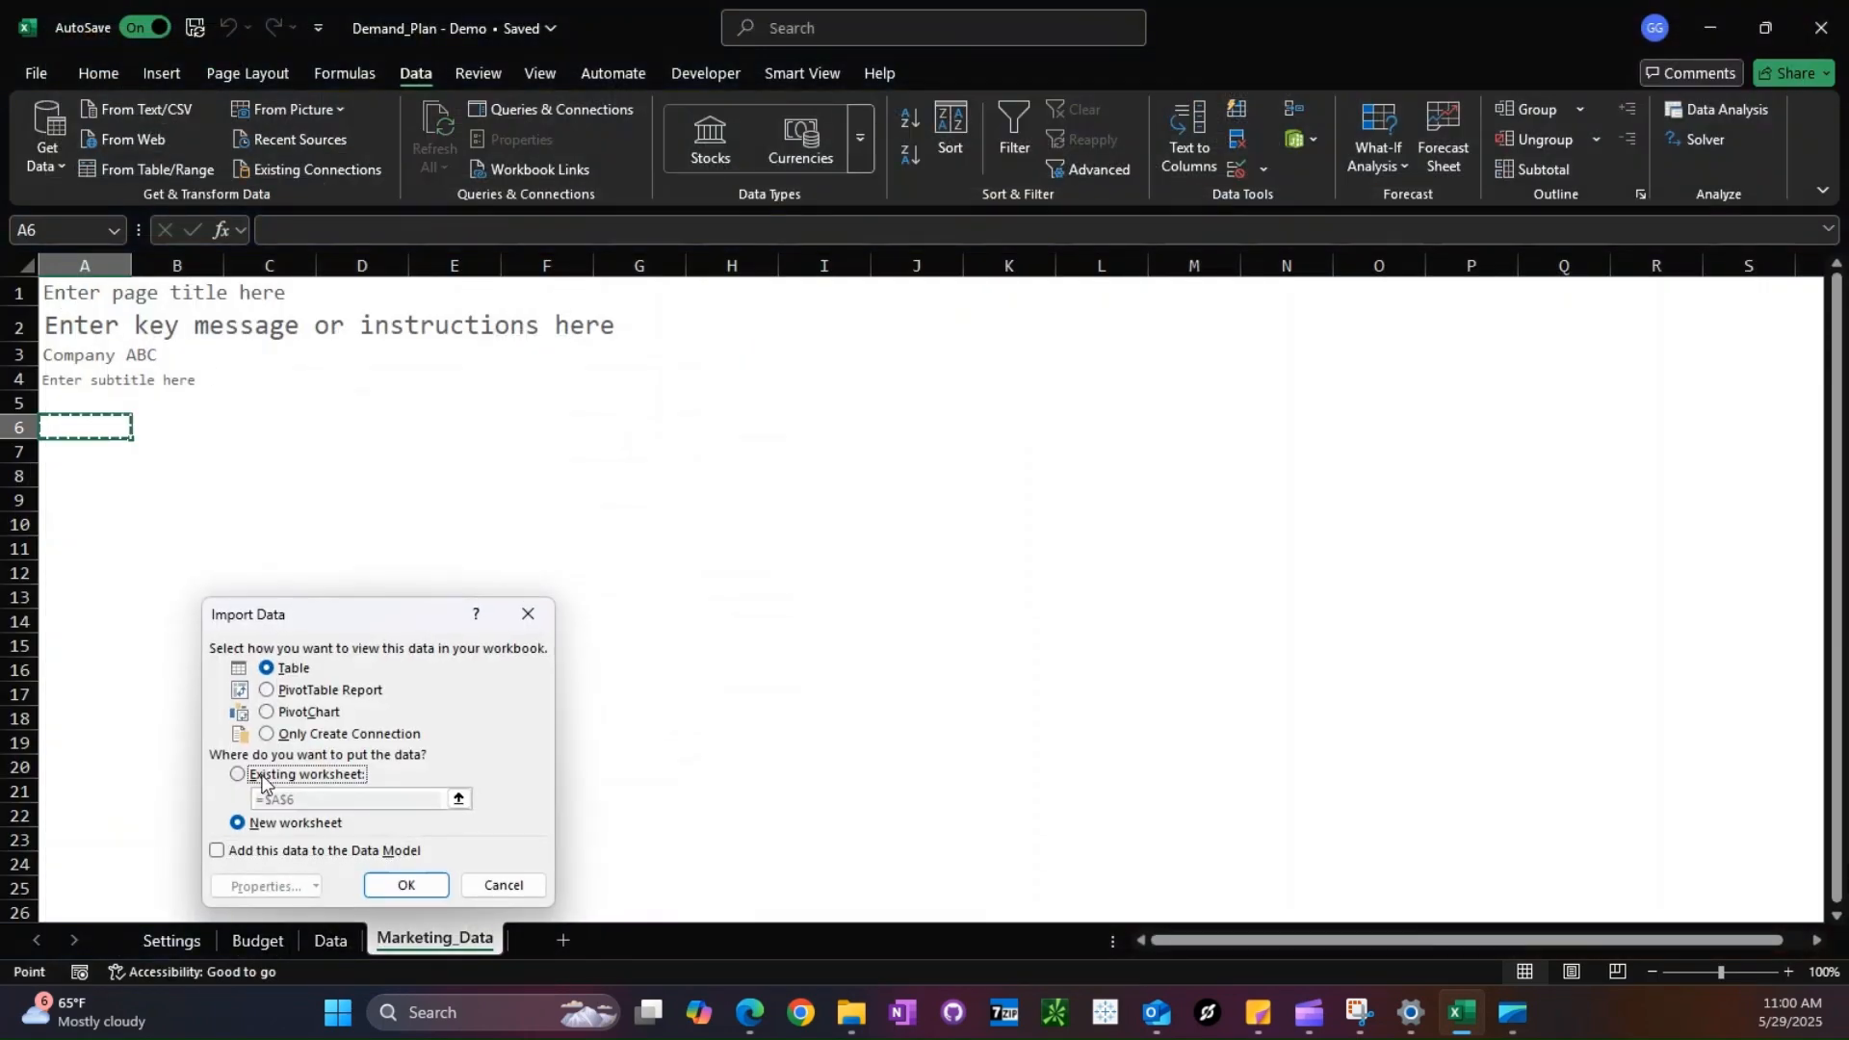
pyautogui.click(238, 773)
pyautogui.click(371, 882)
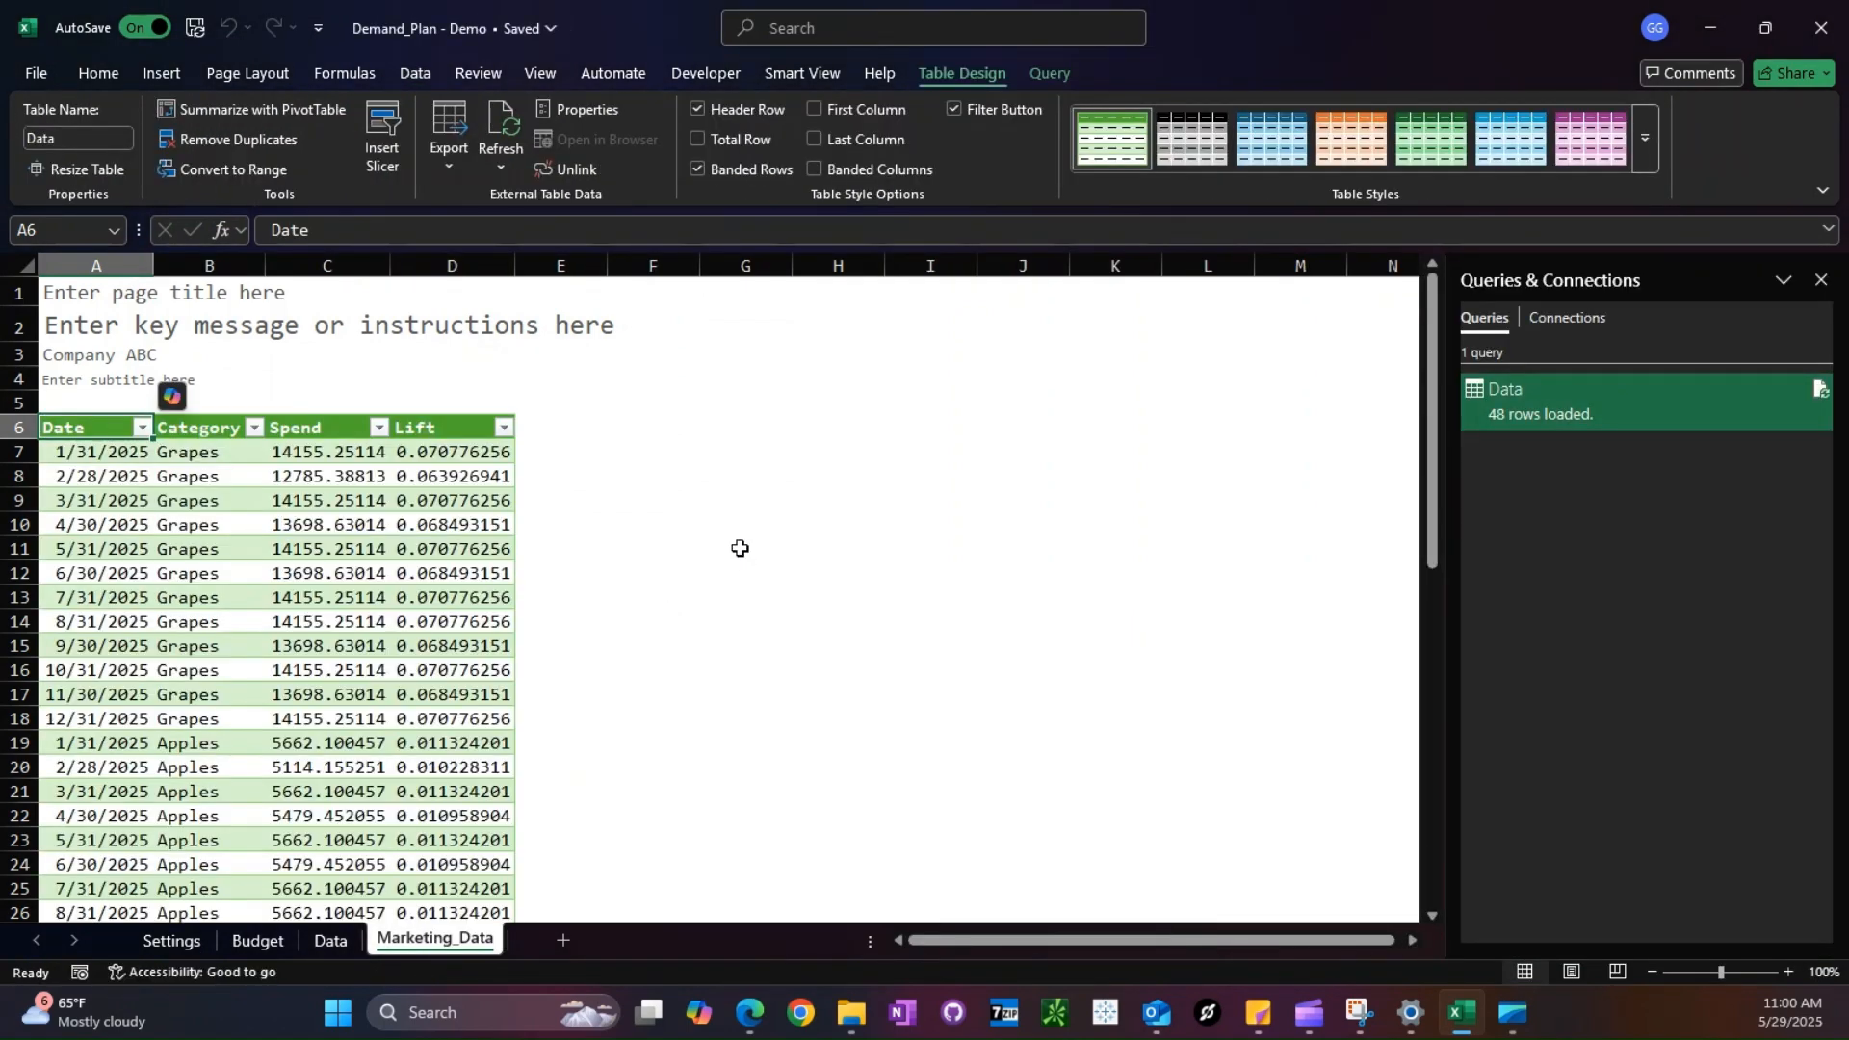
pyautogui.click(1821, 279)
pyautogui.click(738, 748)
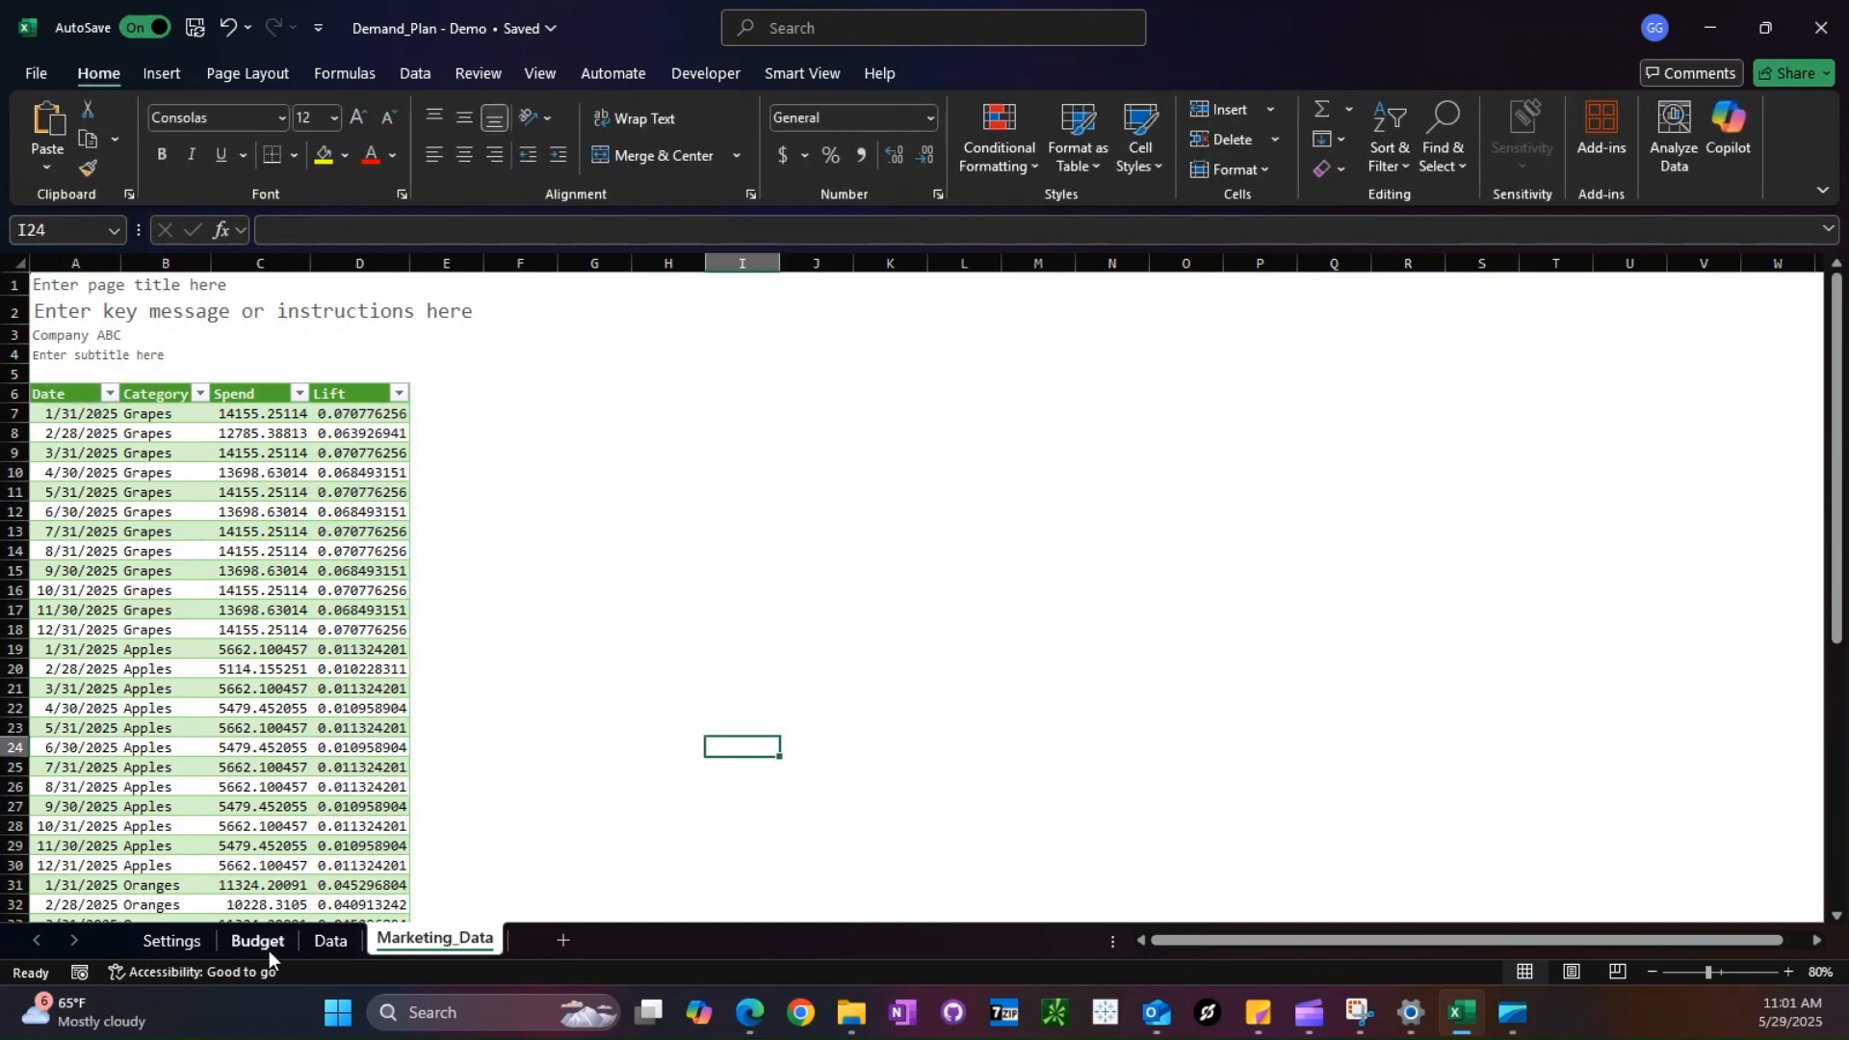
# - In Budget cell B9, start a SUMIFS formula summing Data[Lift] with Data[Date] matched to Budget!B$7
pyautogui.click(257, 940)
pyautogui.click(231, 458)
pyautogui.write('=SUMIFS(')
pyautogui.click(436, 942)
pyautogui.click(357, 386)
pyautogui.write(',')
pyautogui.click(67, 387)
pyautogui.write(',')
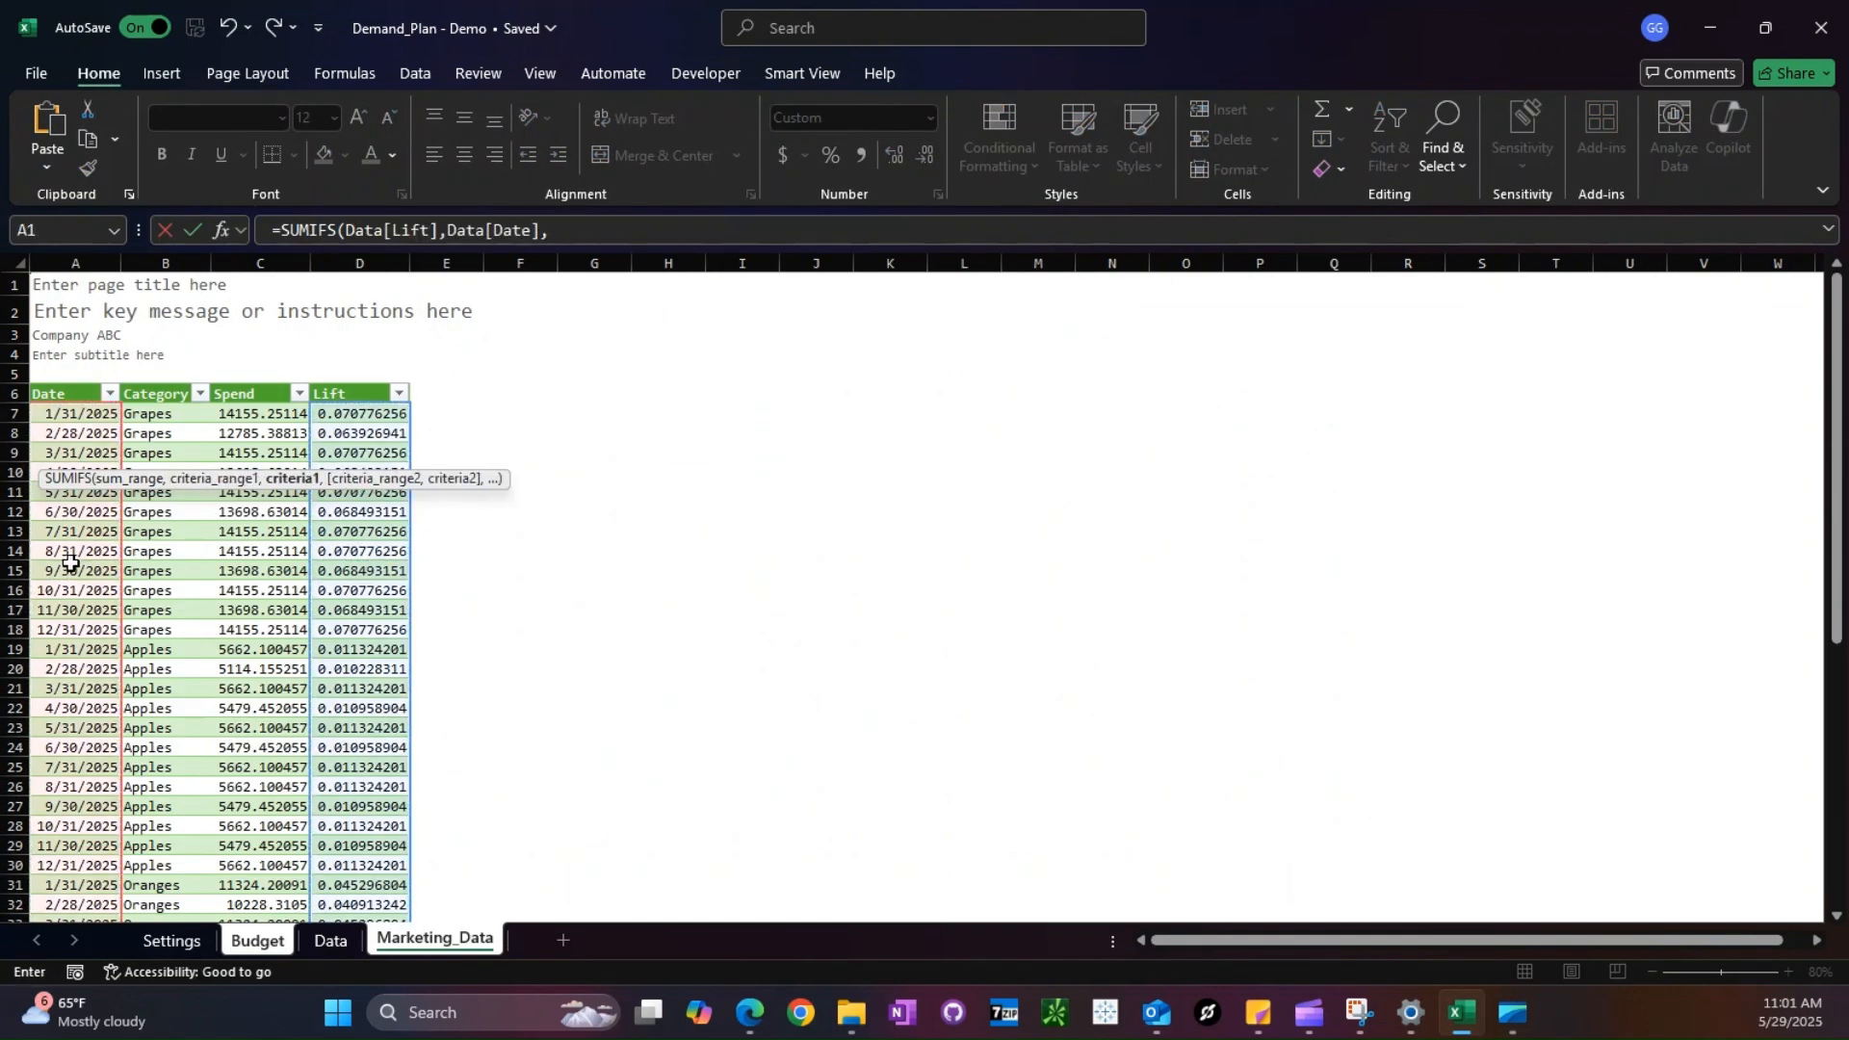
pyautogui.click(257, 940)
pyautogui.click(246, 413)
pyautogui.press('F4')
pyautogui.press('F4')
# - Complete the SUMIFS formula in B9 with Data[Category] matched to Budget!$A9
pyautogui.write(',')
pyautogui.click(435, 942)
pyautogui.click(154, 388)
pyautogui.write(',')
pyautogui.click(258, 940)
pyautogui.click(64, 452)
pyautogui.press('F4')
pyautogui.press('F4')
pyautogui.press('F4')
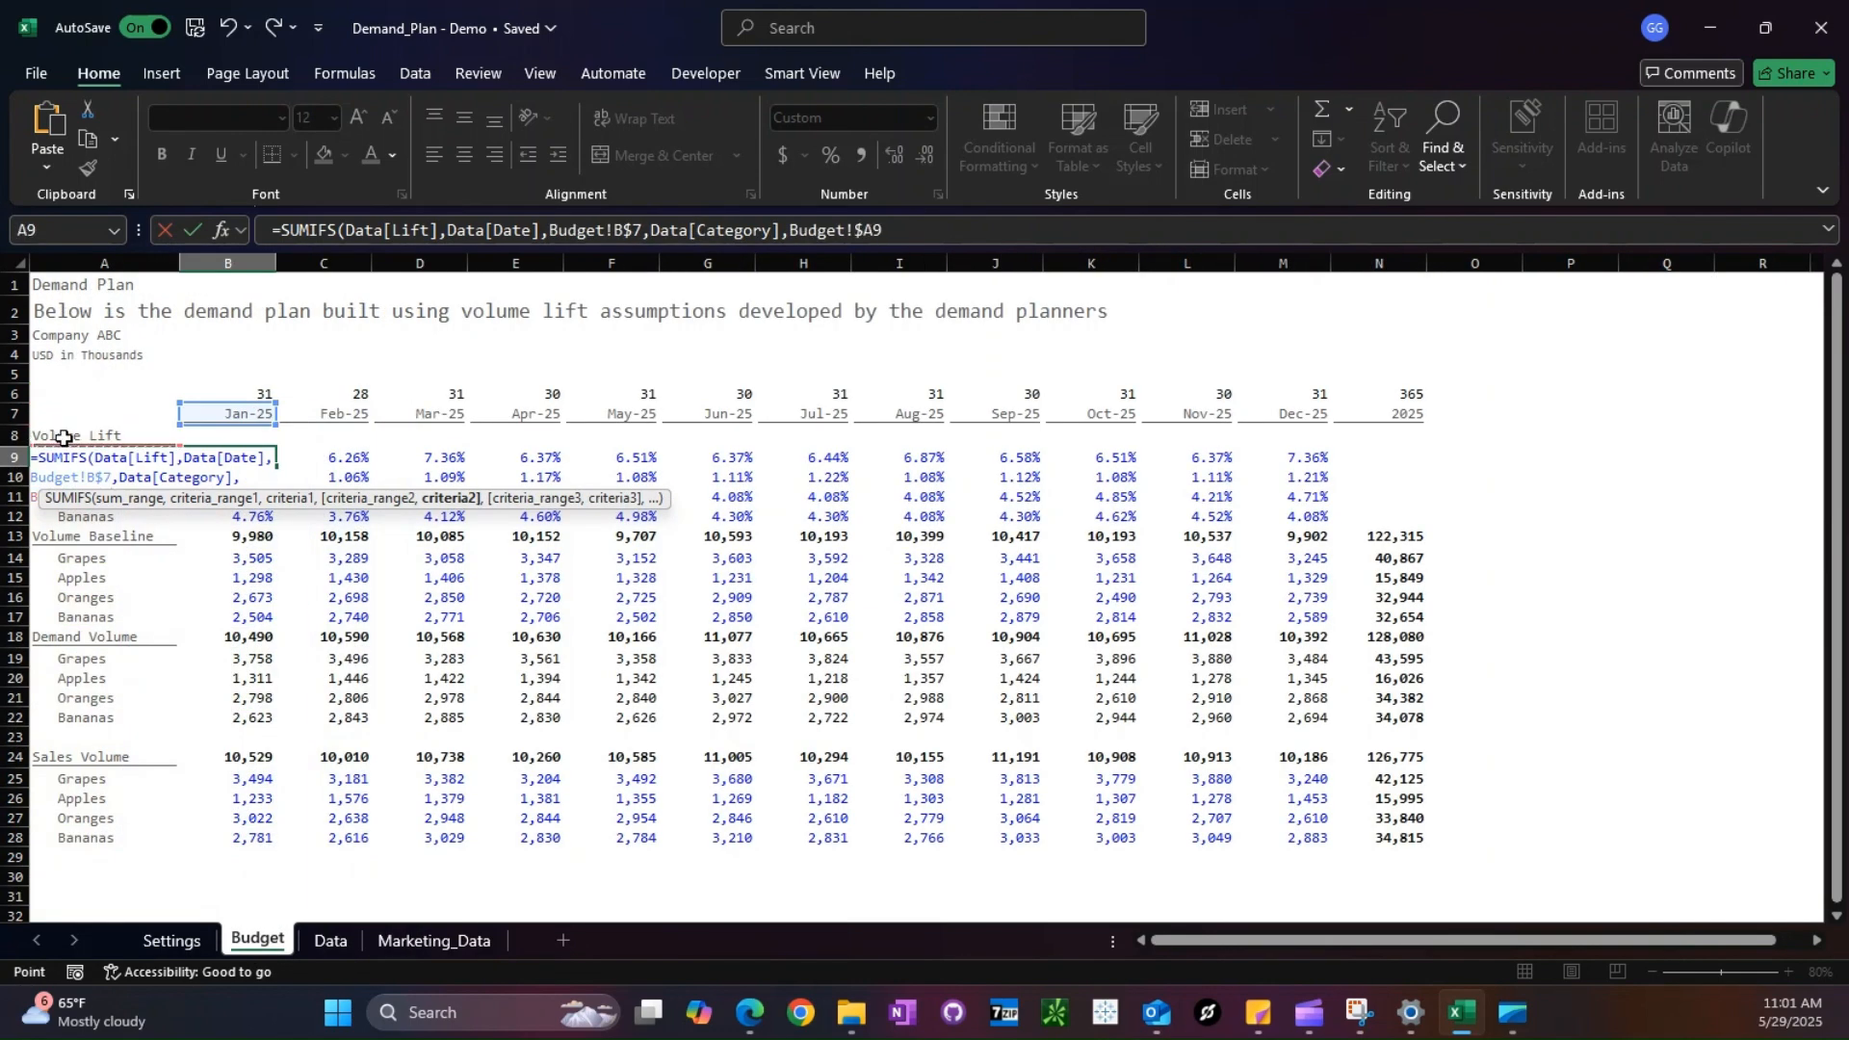
pyautogui.hotkey('ctrl', 'Return')
# - Apply the red external-link cell style to B9 and format it with the custom number format #,##0.00%
pyautogui.click(1140, 146)
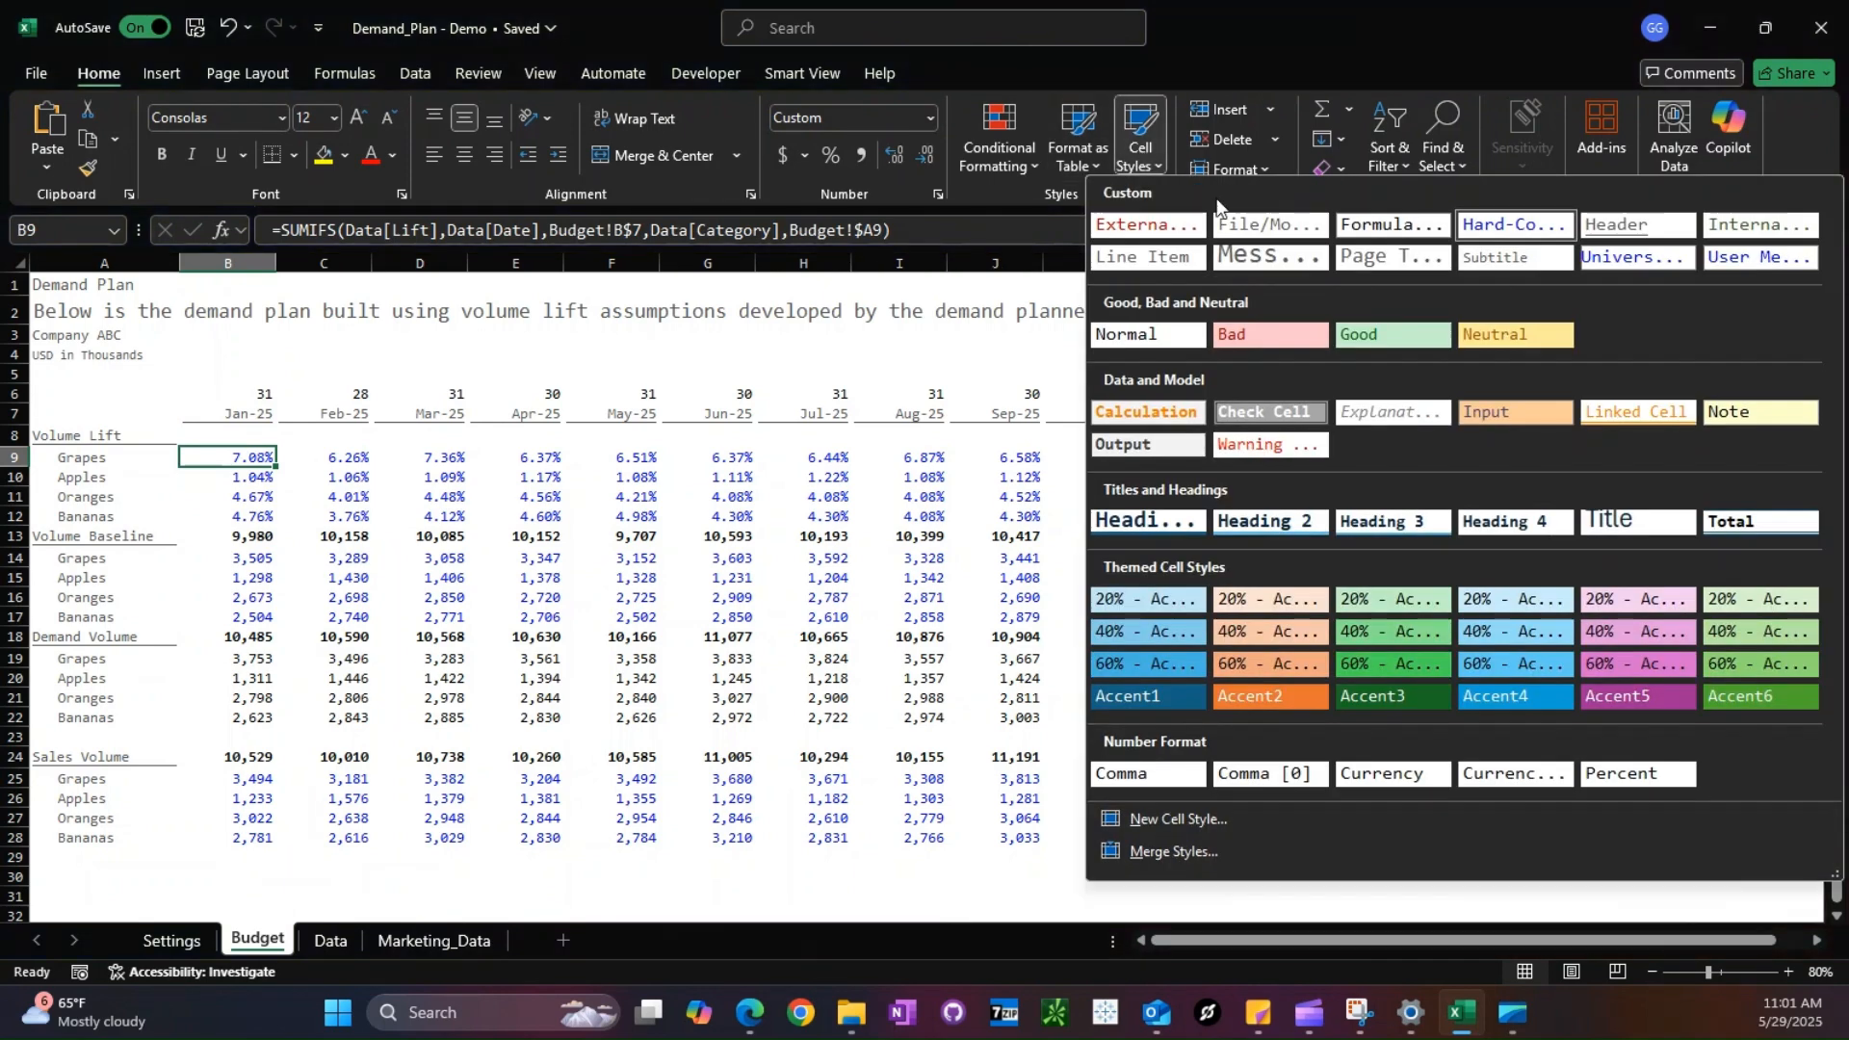
pyautogui.click(1184, 221)
pyautogui.hotkey('ctrl', '1')
pyautogui.click(170, 692)
pyautogui.write('#,##0.00%')
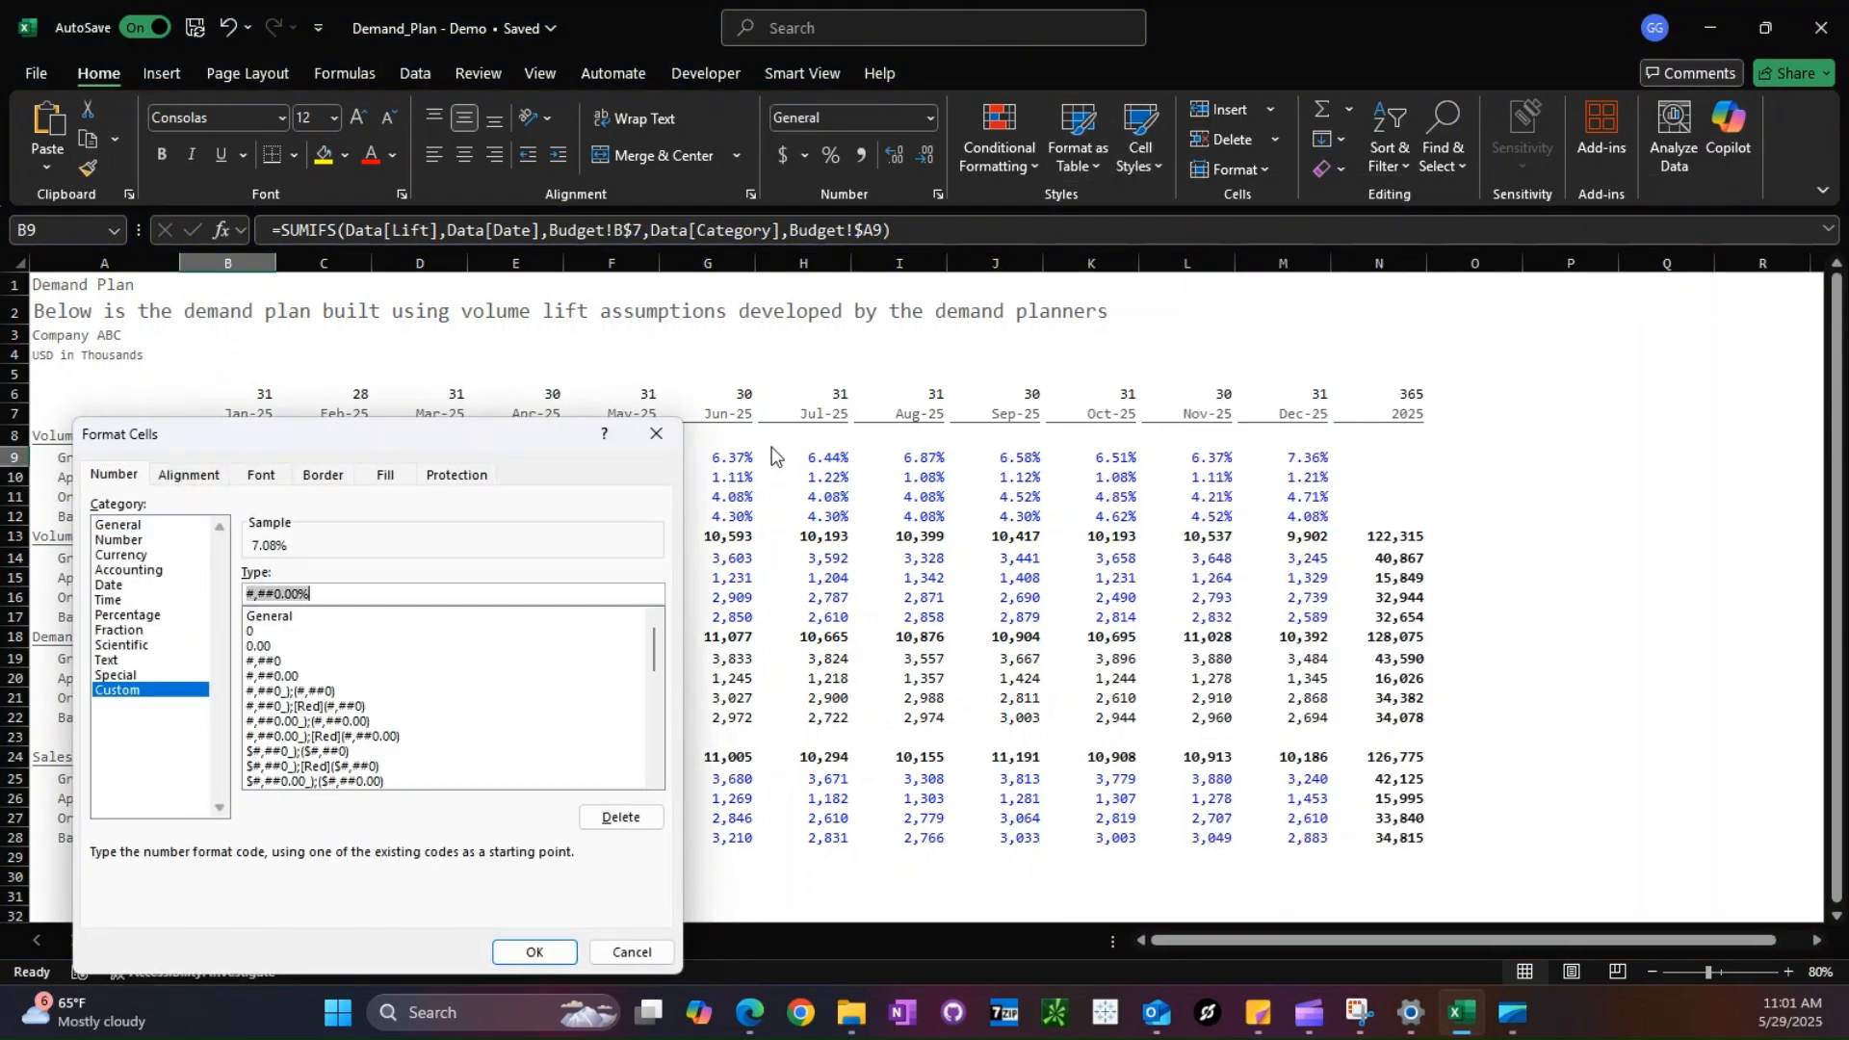
pyautogui.press('Return')
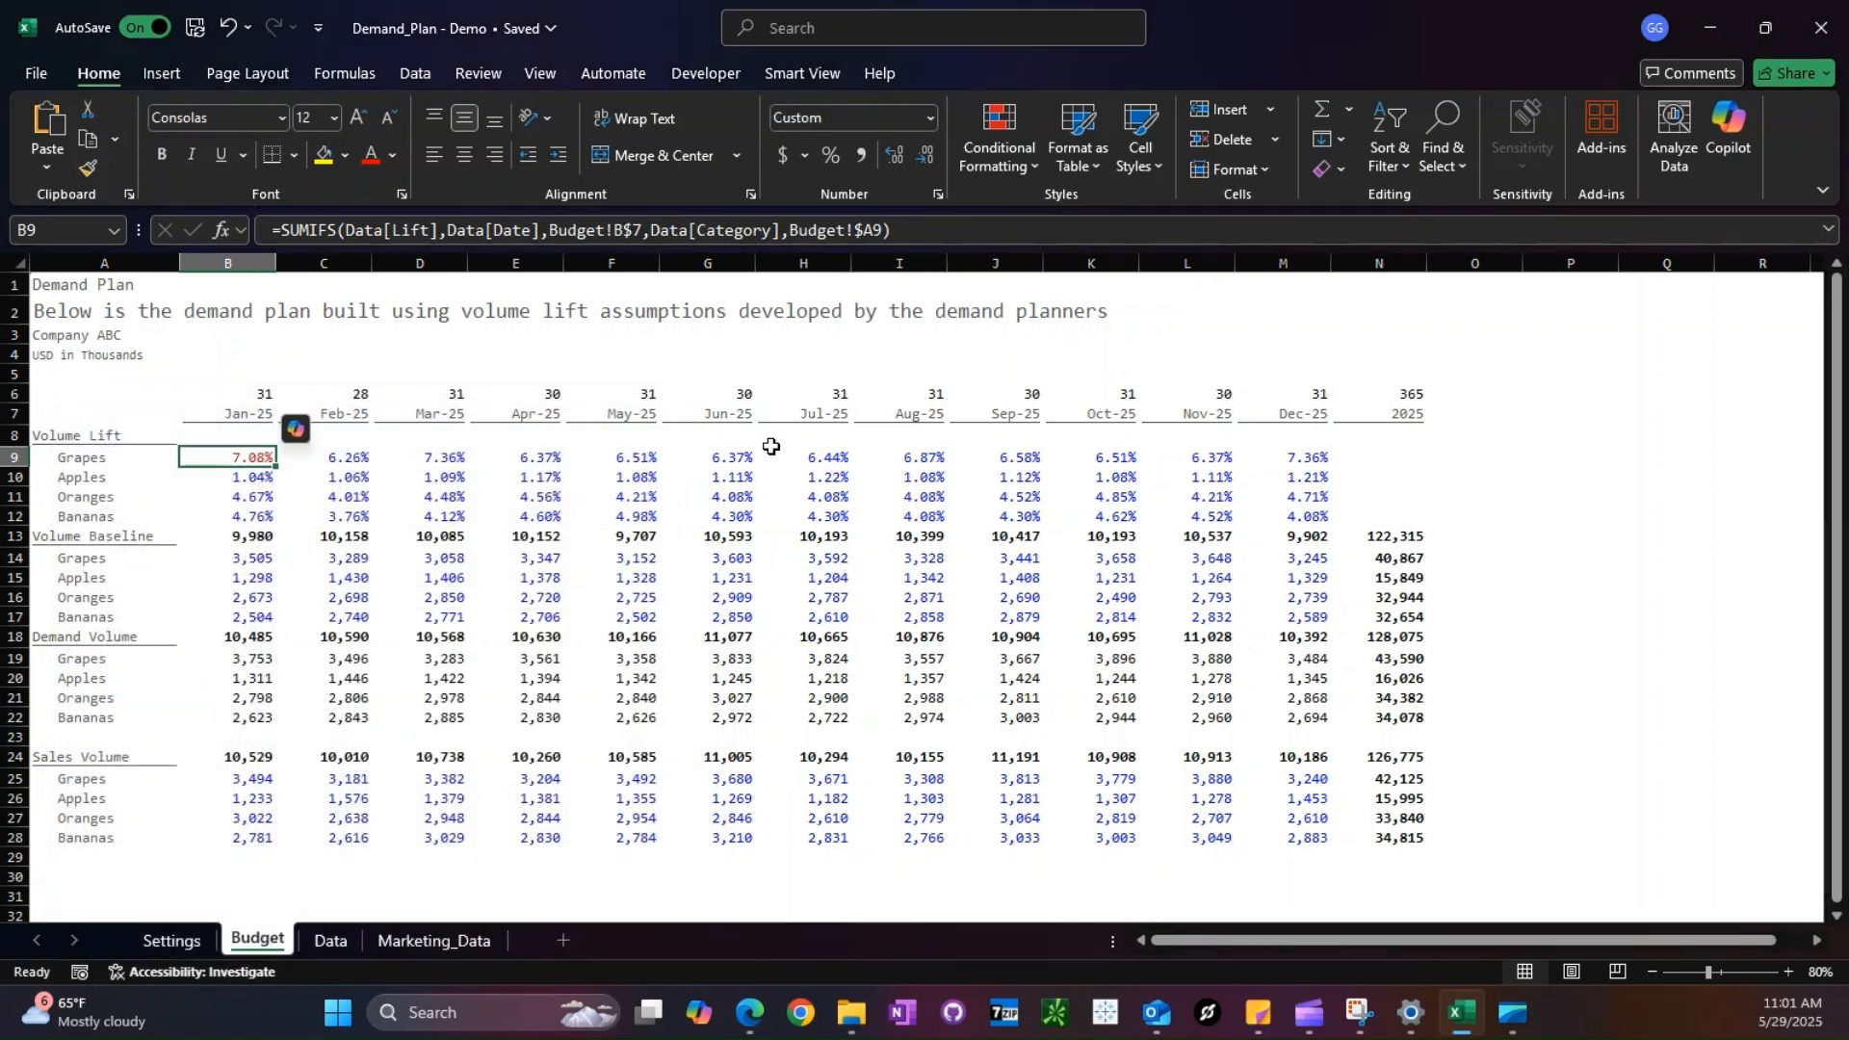
# - Copy the B9 lift formula across the whole Volume Lift block B9:M12
pyautogui.hotkey('ctrl', 'c')
pyautogui.hotkey('shift', 'Down')
pyautogui.hotkey('shift', 'Down')
pyautogui.hotkey('shift', 'Down')
pyautogui.hotkey('ctrl', 'shift', 'Right')
pyautogui.press('Return')
pyautogui.press('Down')
pyautogui.press('Down')
pyautogui.press('Down')
pyautogui.press('Down')
pyautogui.press('Down')
pyautogui.press('Down')
pyautogui.press('Down')
pyautogui.press('Down')
pyautogui.press('Down')
pyautogui.press('Down')
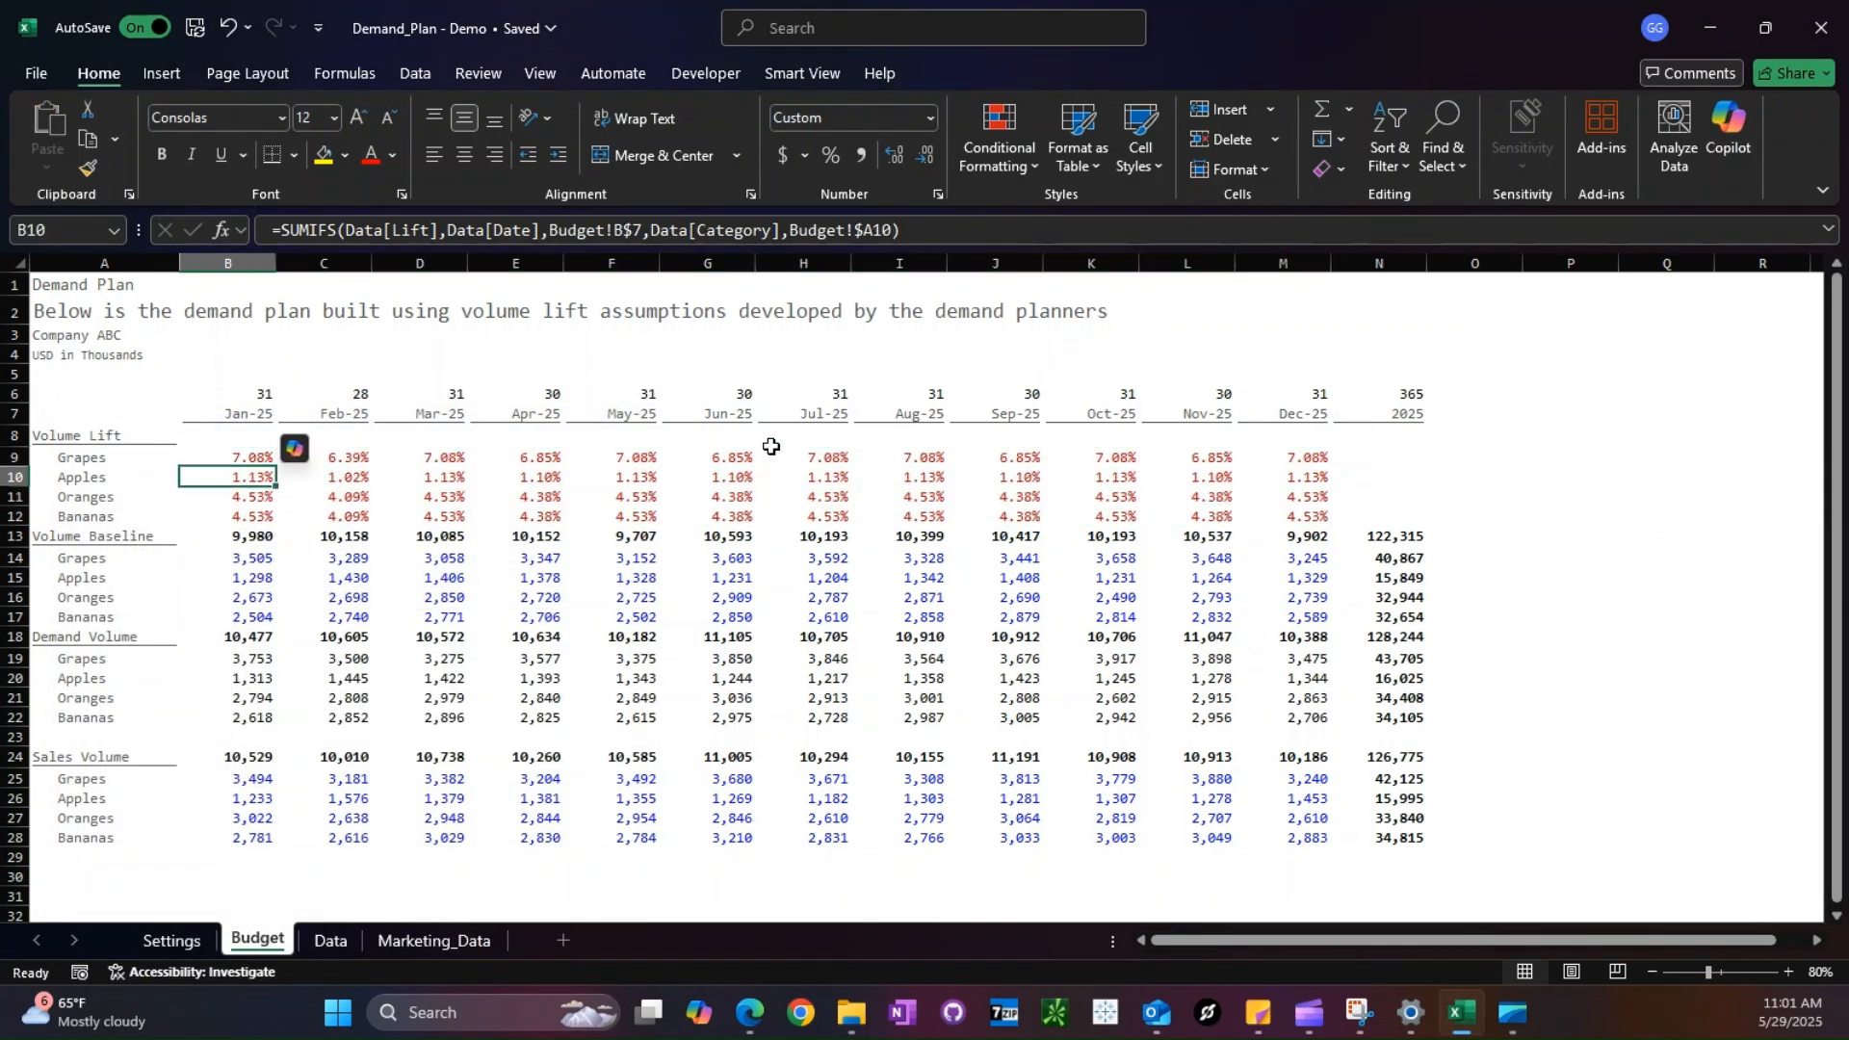
# - Open the Marketing_Spend - Demo workbook and go to its Budget sheet
pyautogui.click(44, 73)
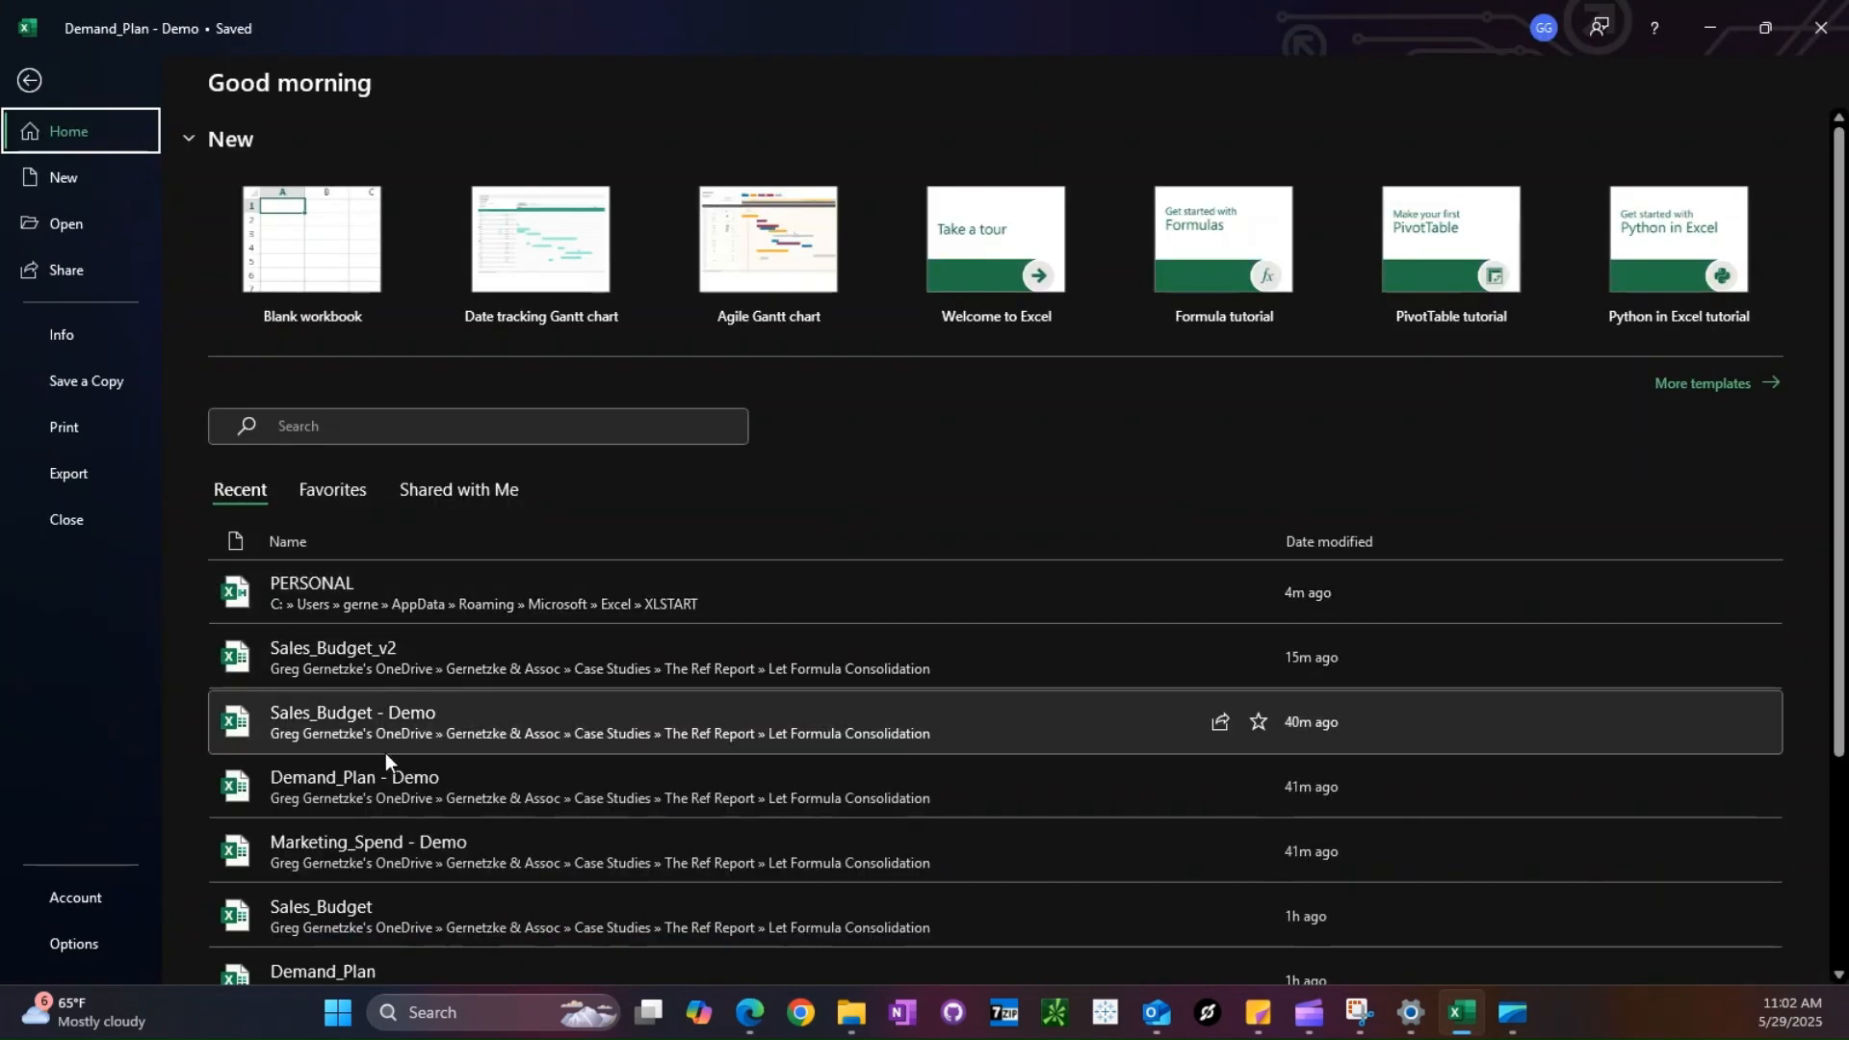
pyautogui.click(385, 848)
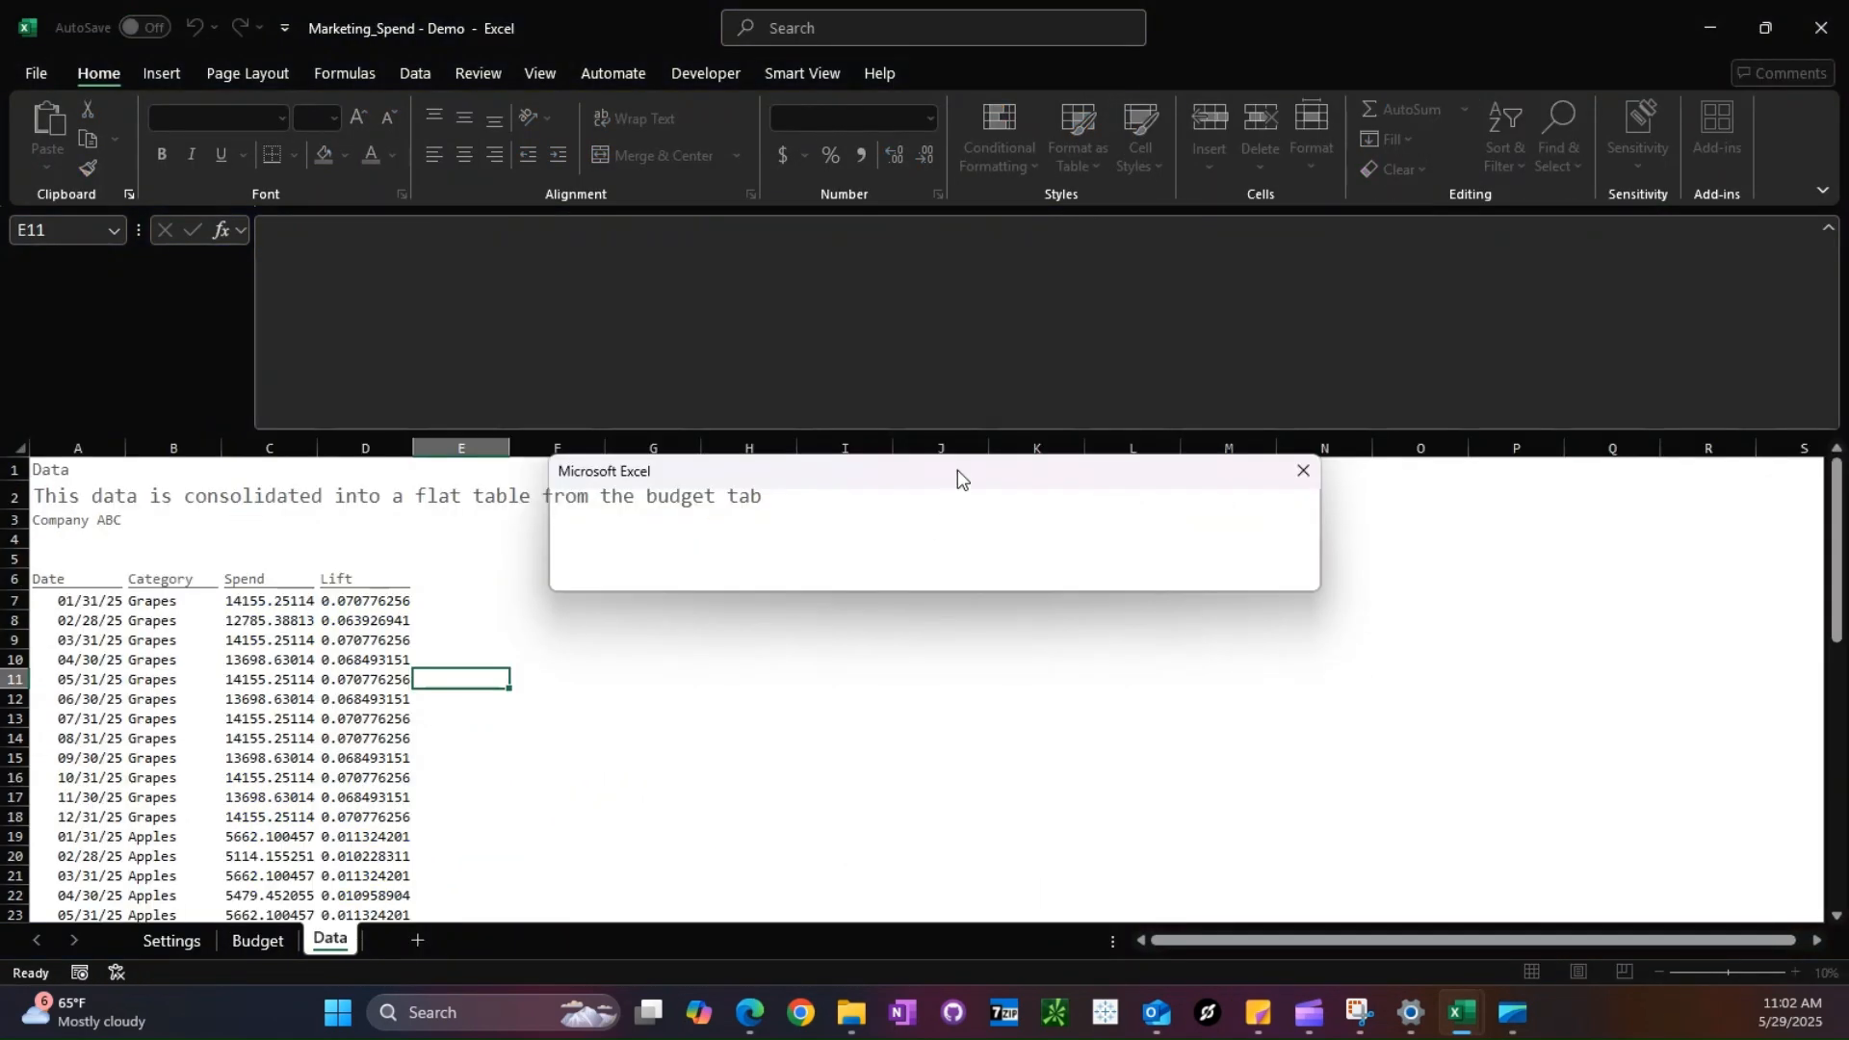
pyautogui.click(902, 576)
pyautogui.click(257, 941)
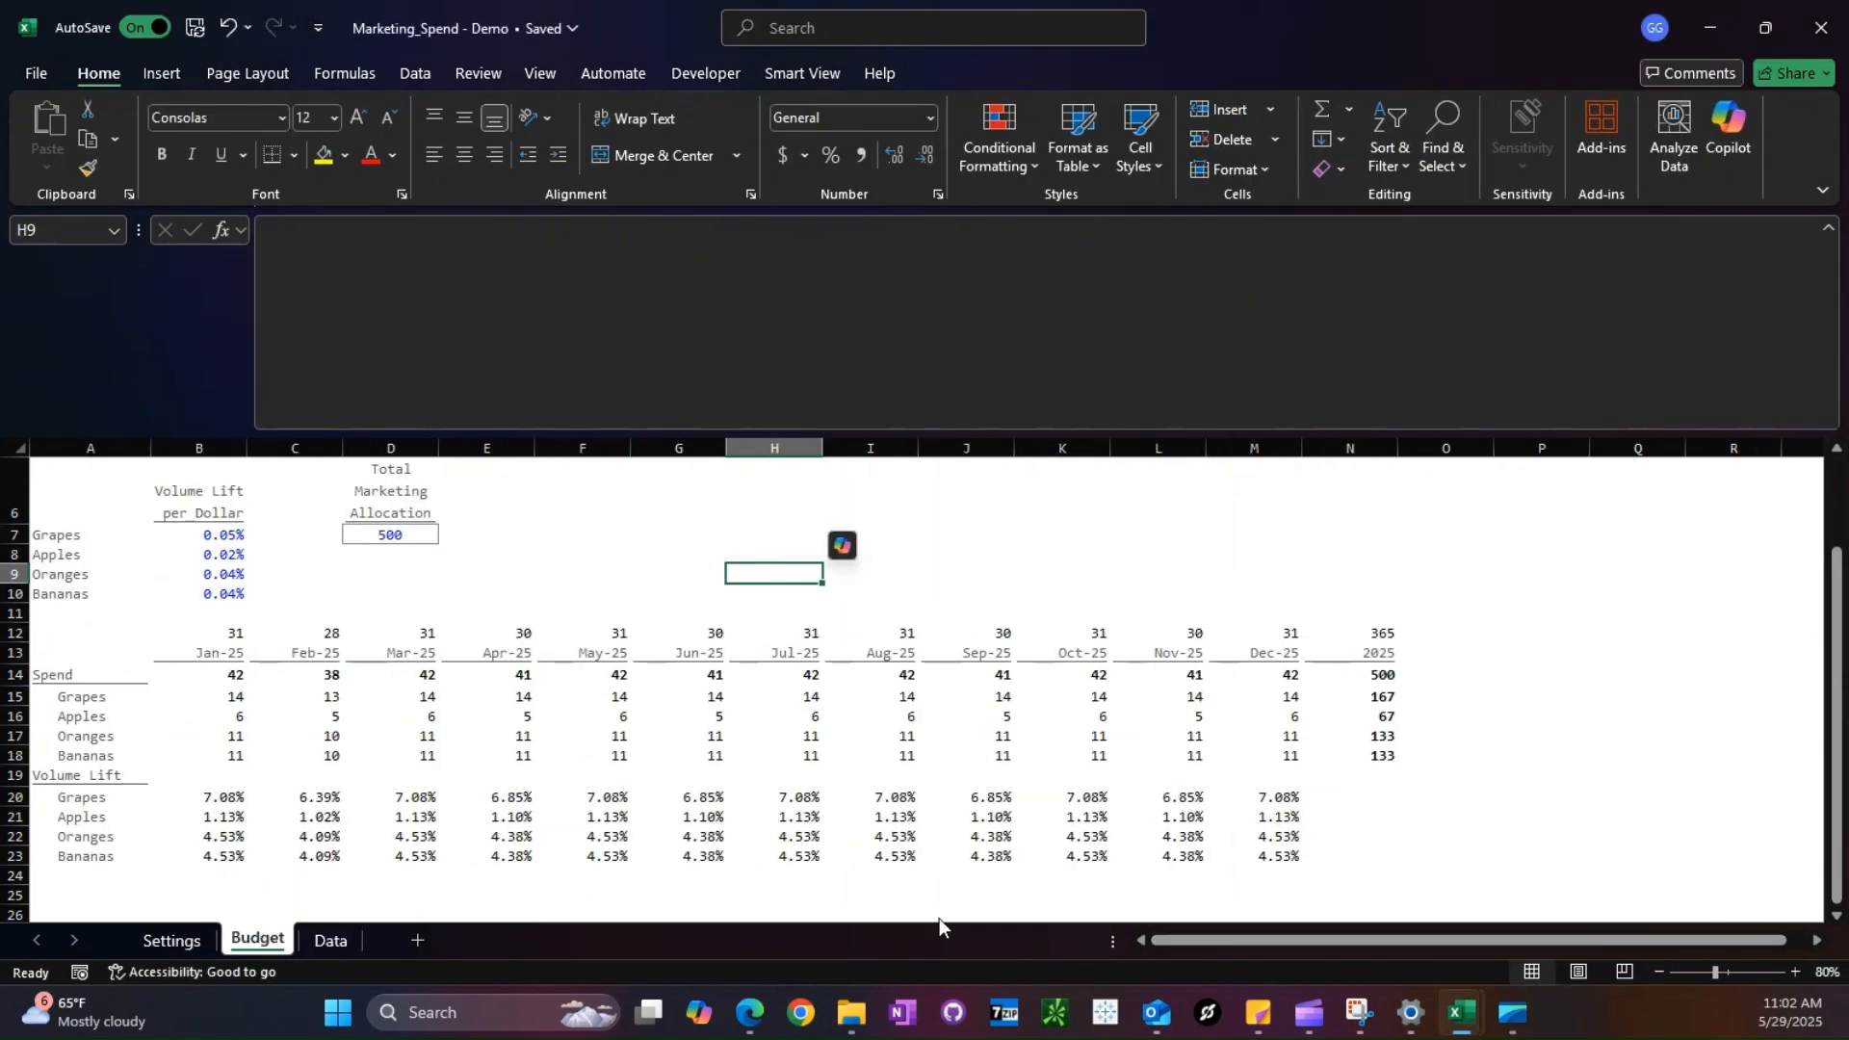
# - Set the Grapes volume lift per dollar in B7 to 0.07% and save the workbook
pyautogui.click(220, 797)
pyautogui.click(234, 537)
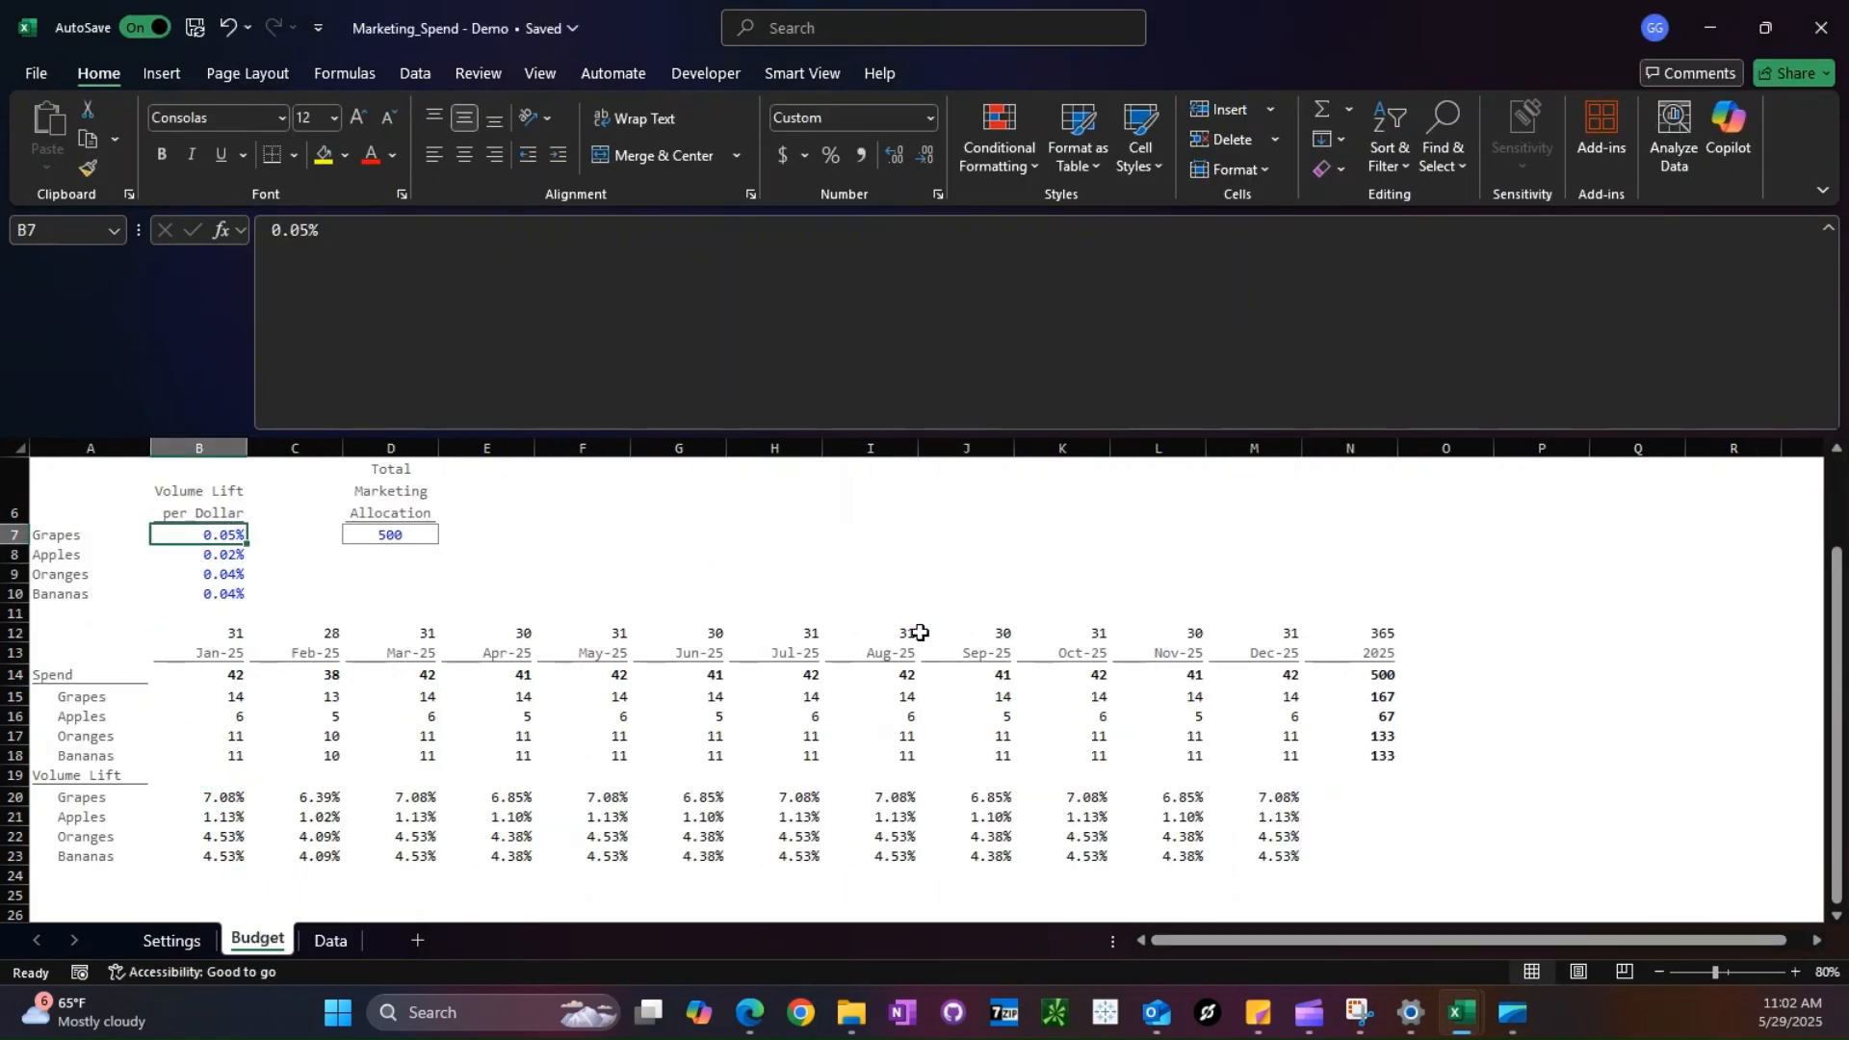
pyautogui.write('0.07')
pyautogui.press('Return')
pyautogui.hotkey('ctrl', 's')
# - Return to the Demand_Plan - Demo workbook and refresh all its data connections
pyautogui.hotkey('alt', 'Tab')
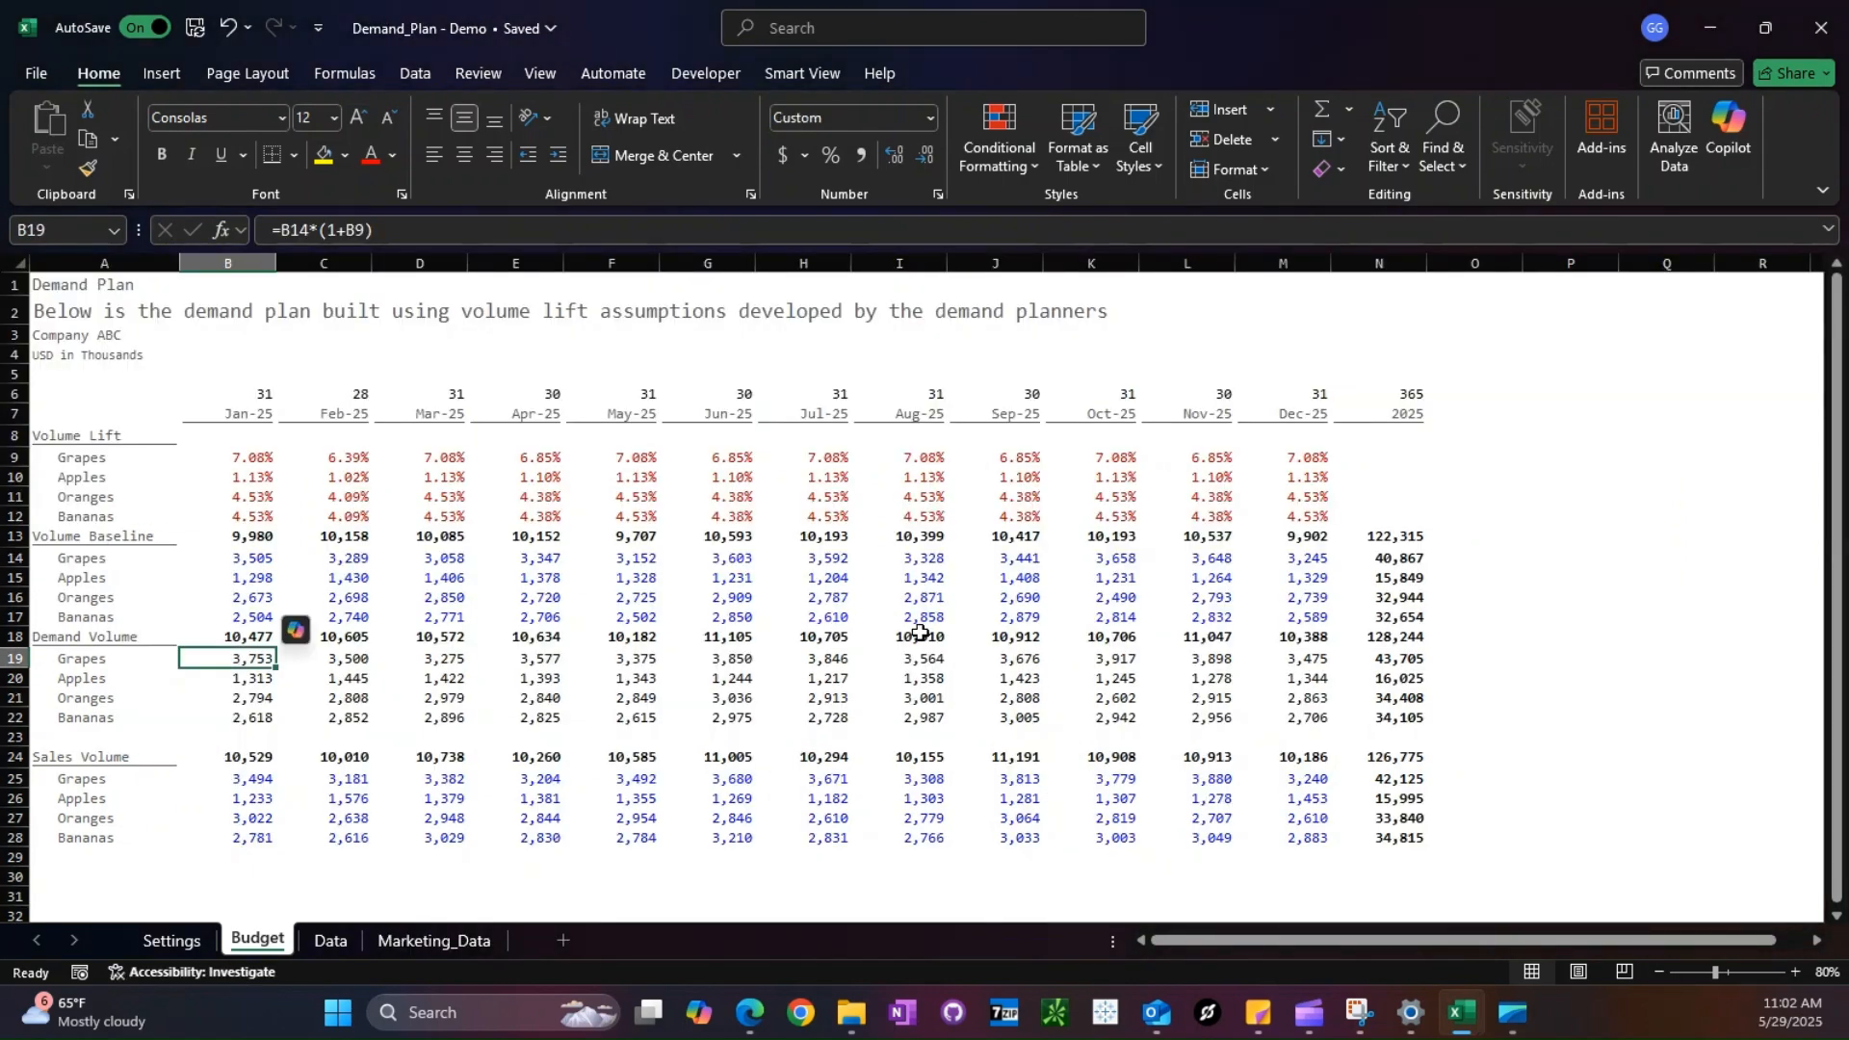
pyautogui.click(416, 73)
pyautogui.click(435, 140)
pyautogui.click(433, 497)
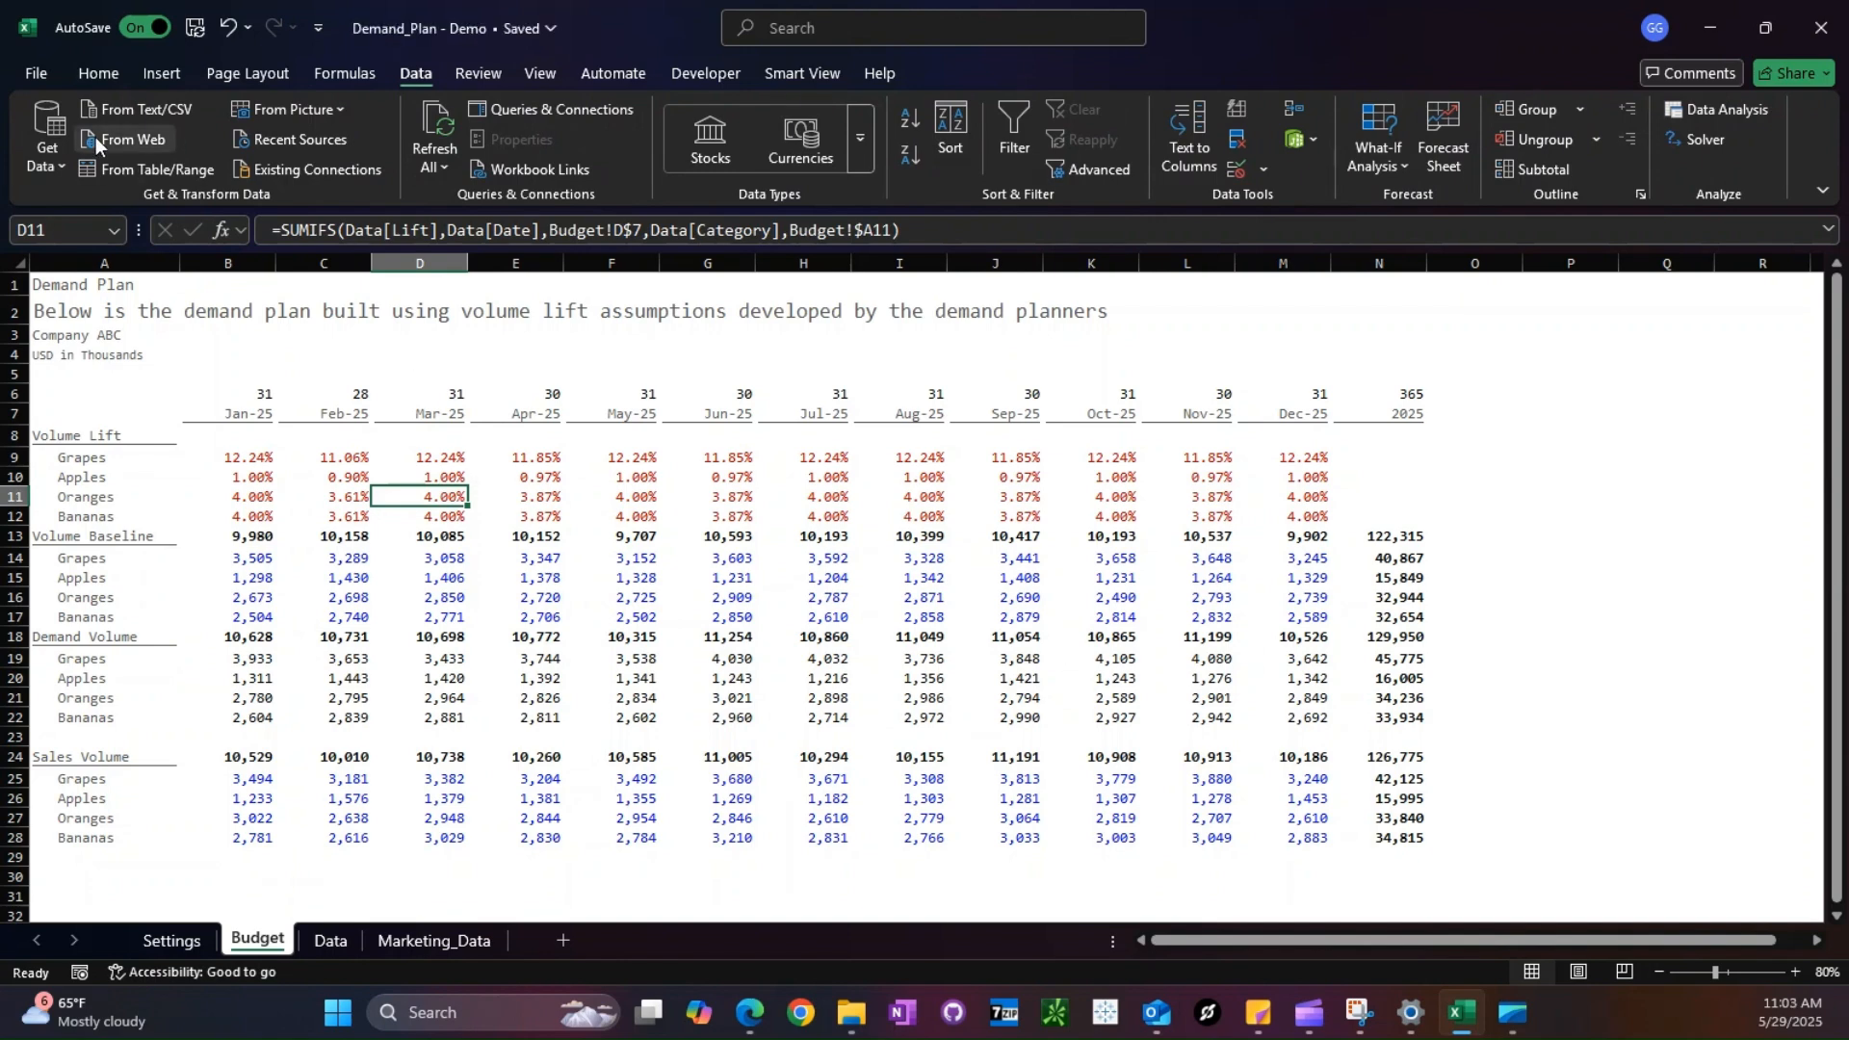
# - Switch to the Consolidation - Demo workbook and run the New_Page macro to add a sheet named Data
pyautogui.click(39, 73)
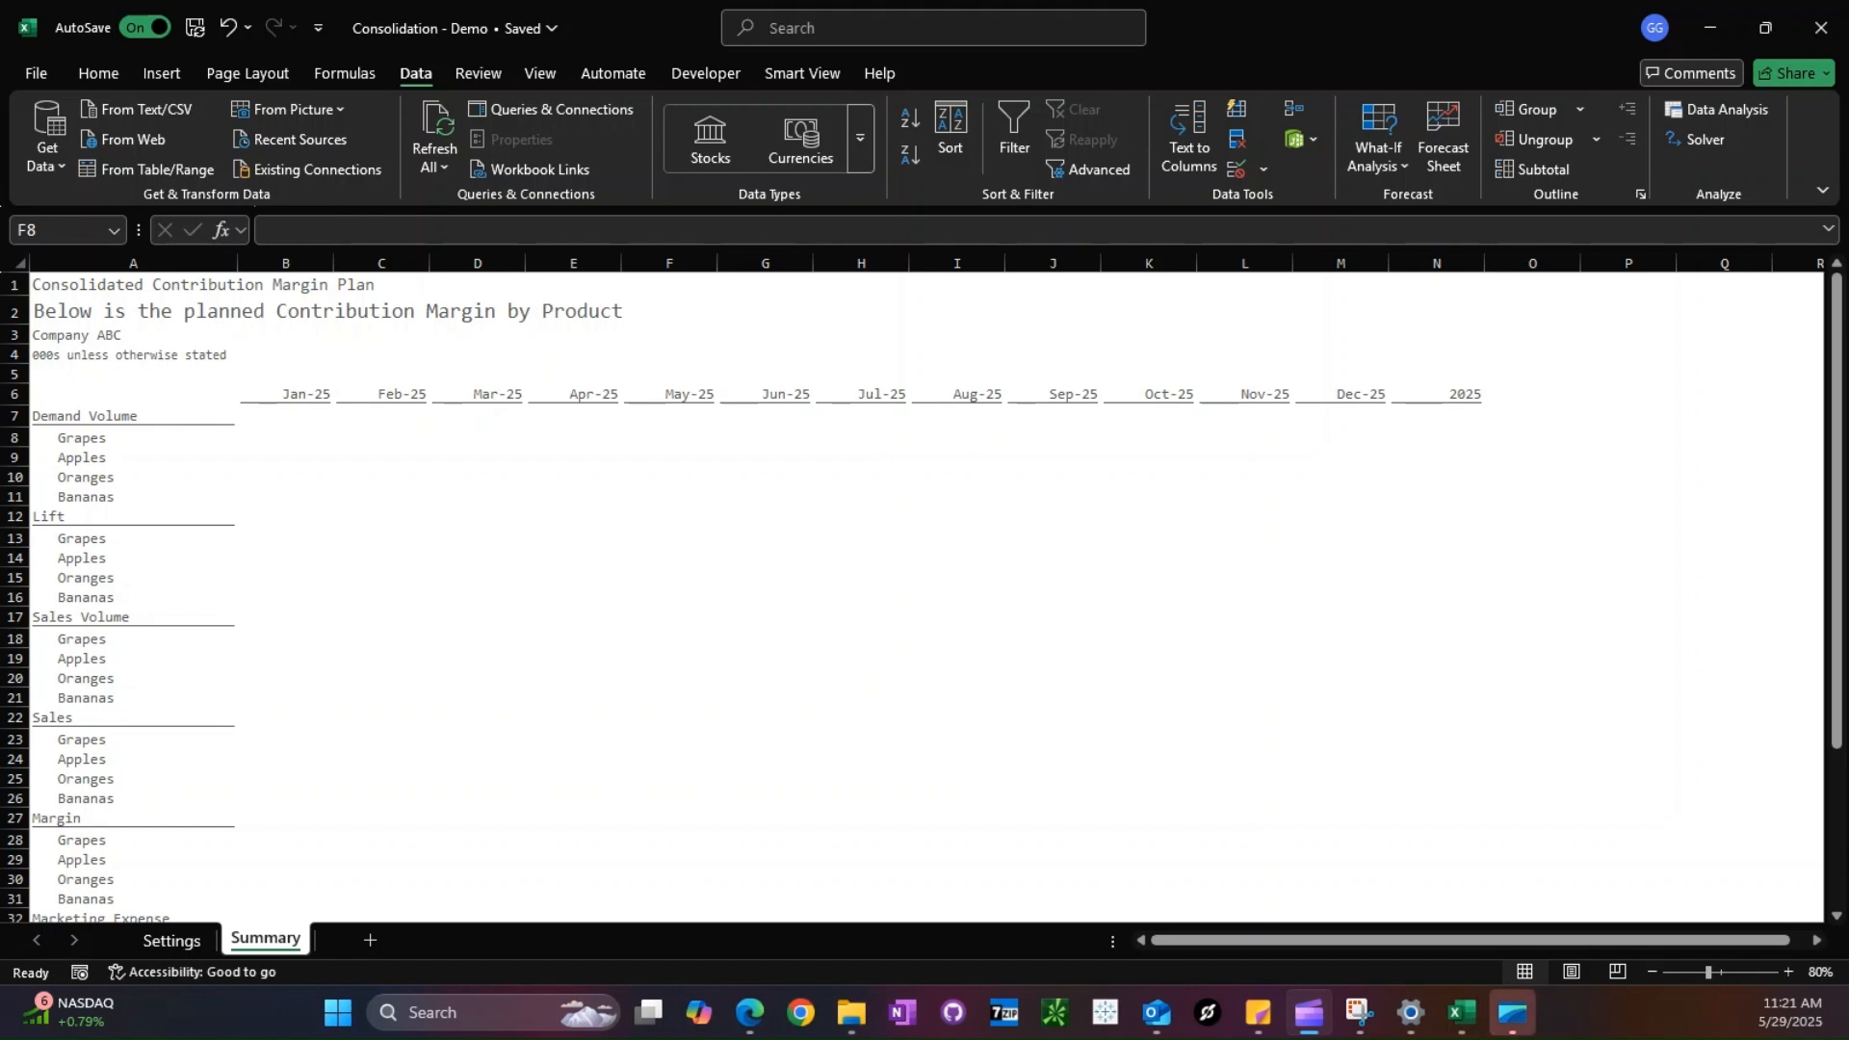
pyautogui.click(443, 551)
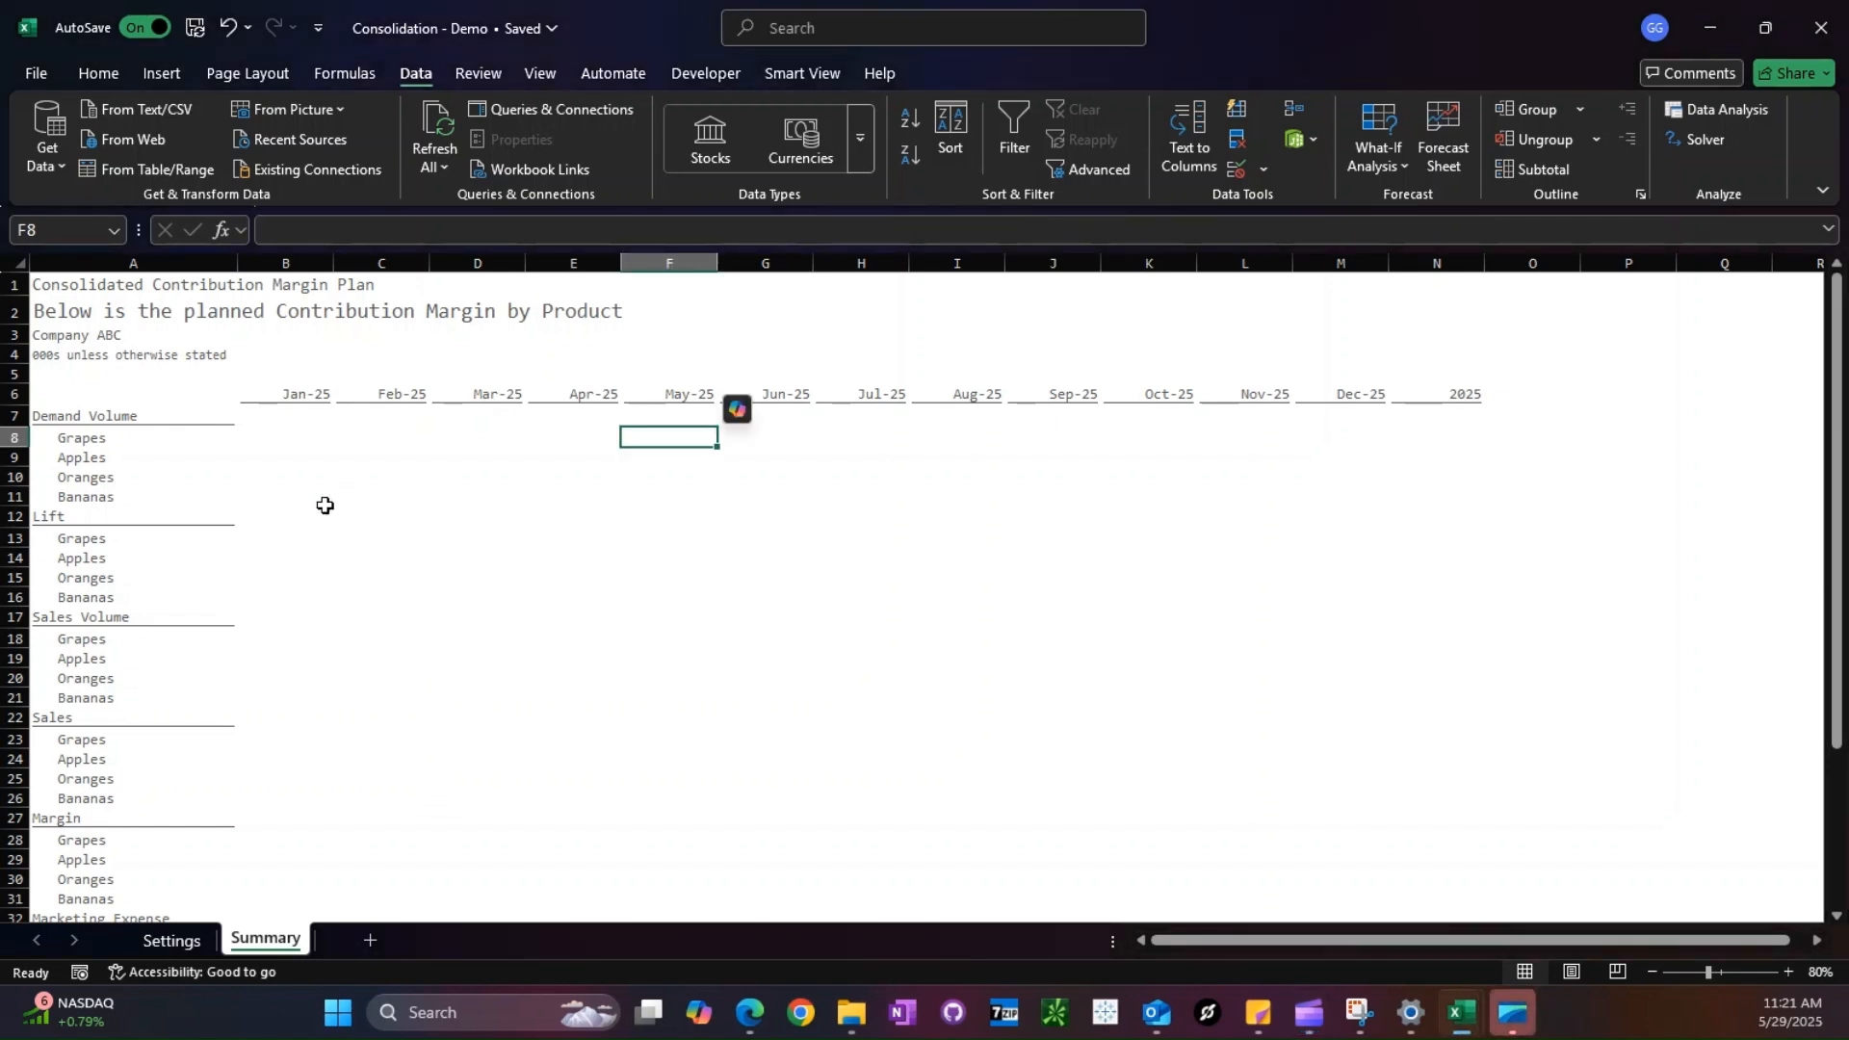
pyautogui.click(705, 73)
pyautogui.click(94, 130)
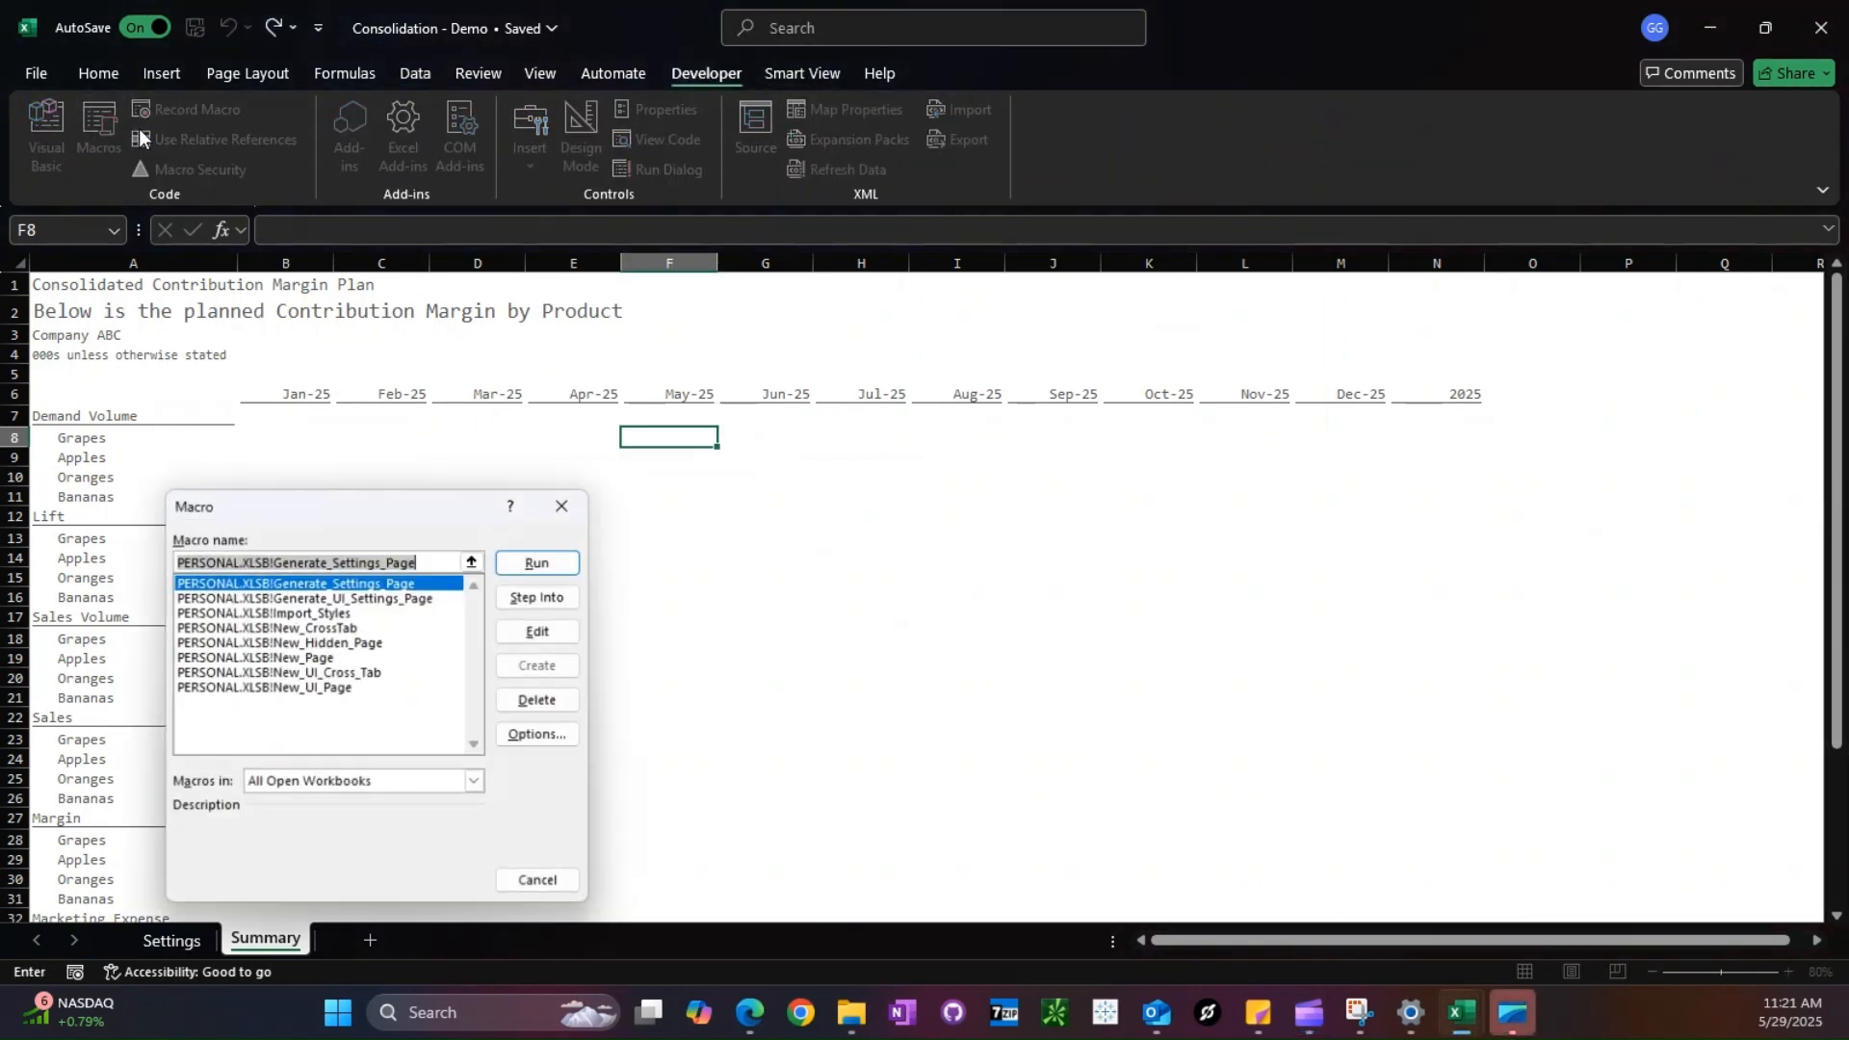
pyautogui.doubleClick(305, 656)
pyautogui.write('Data')
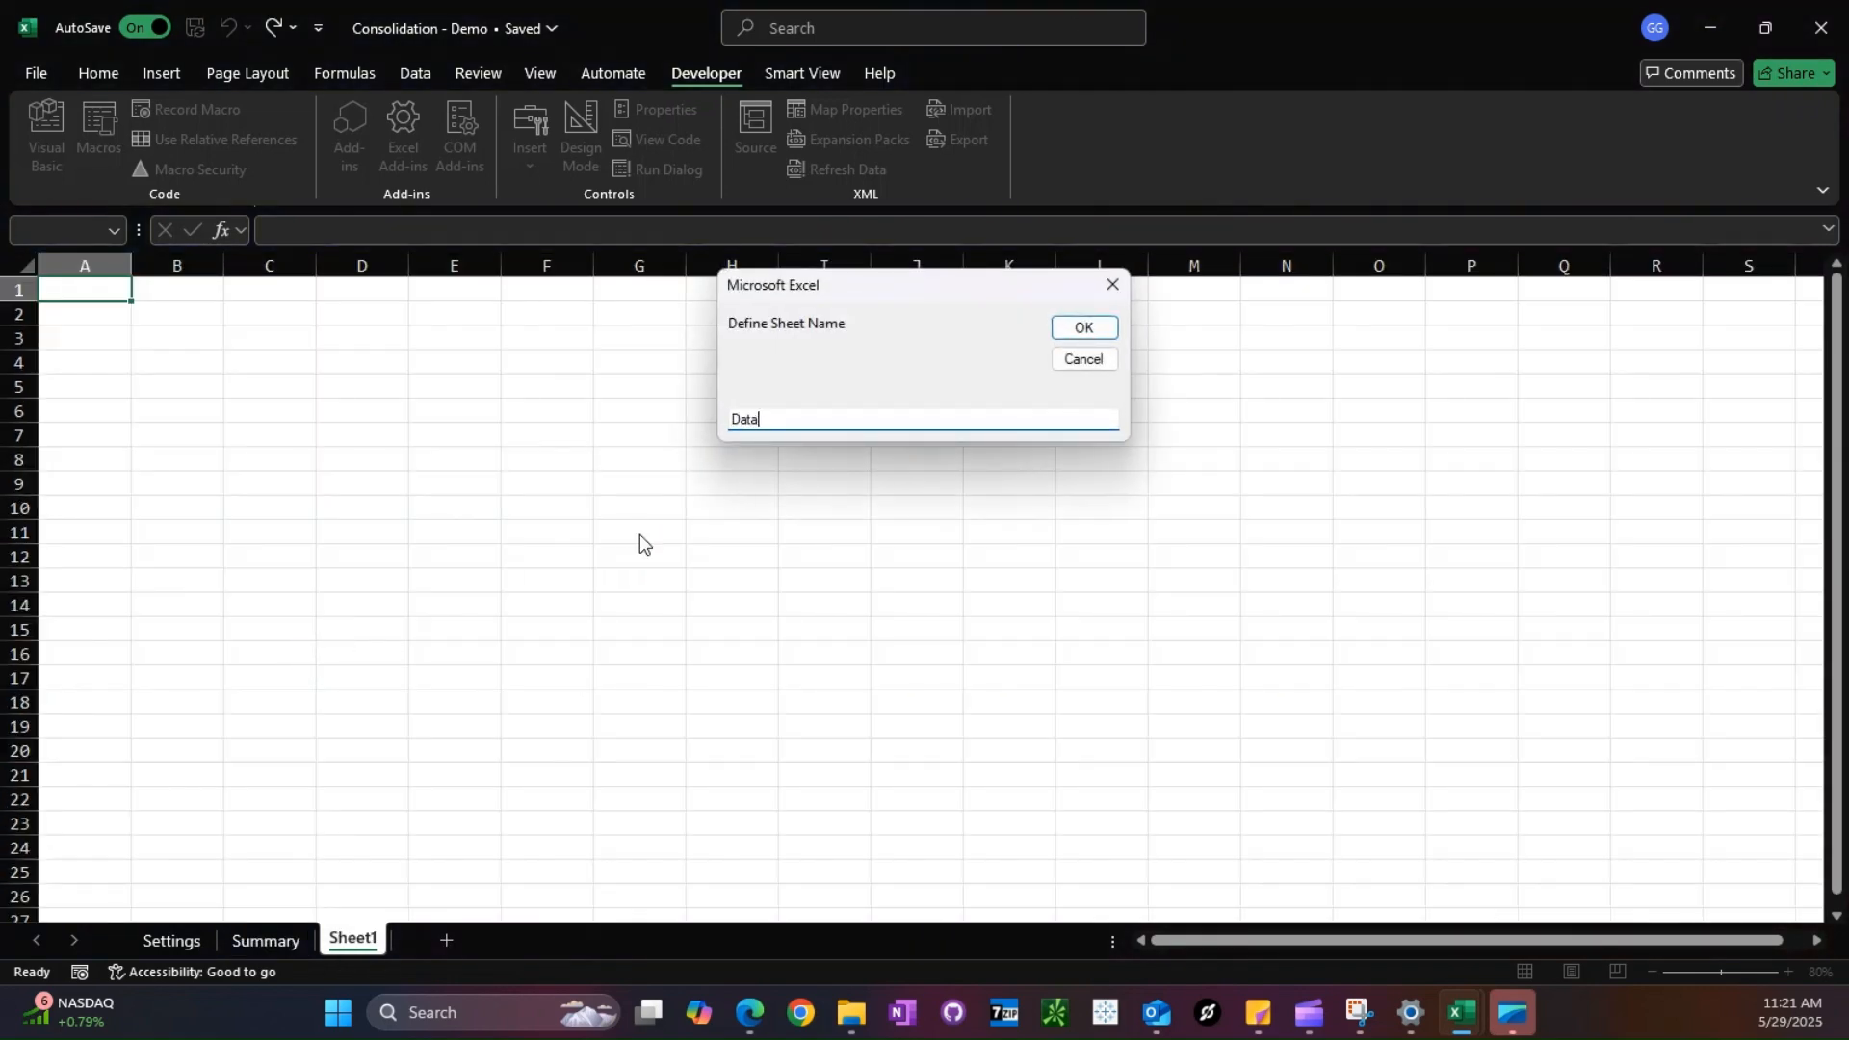
pyautogui.press('Return')
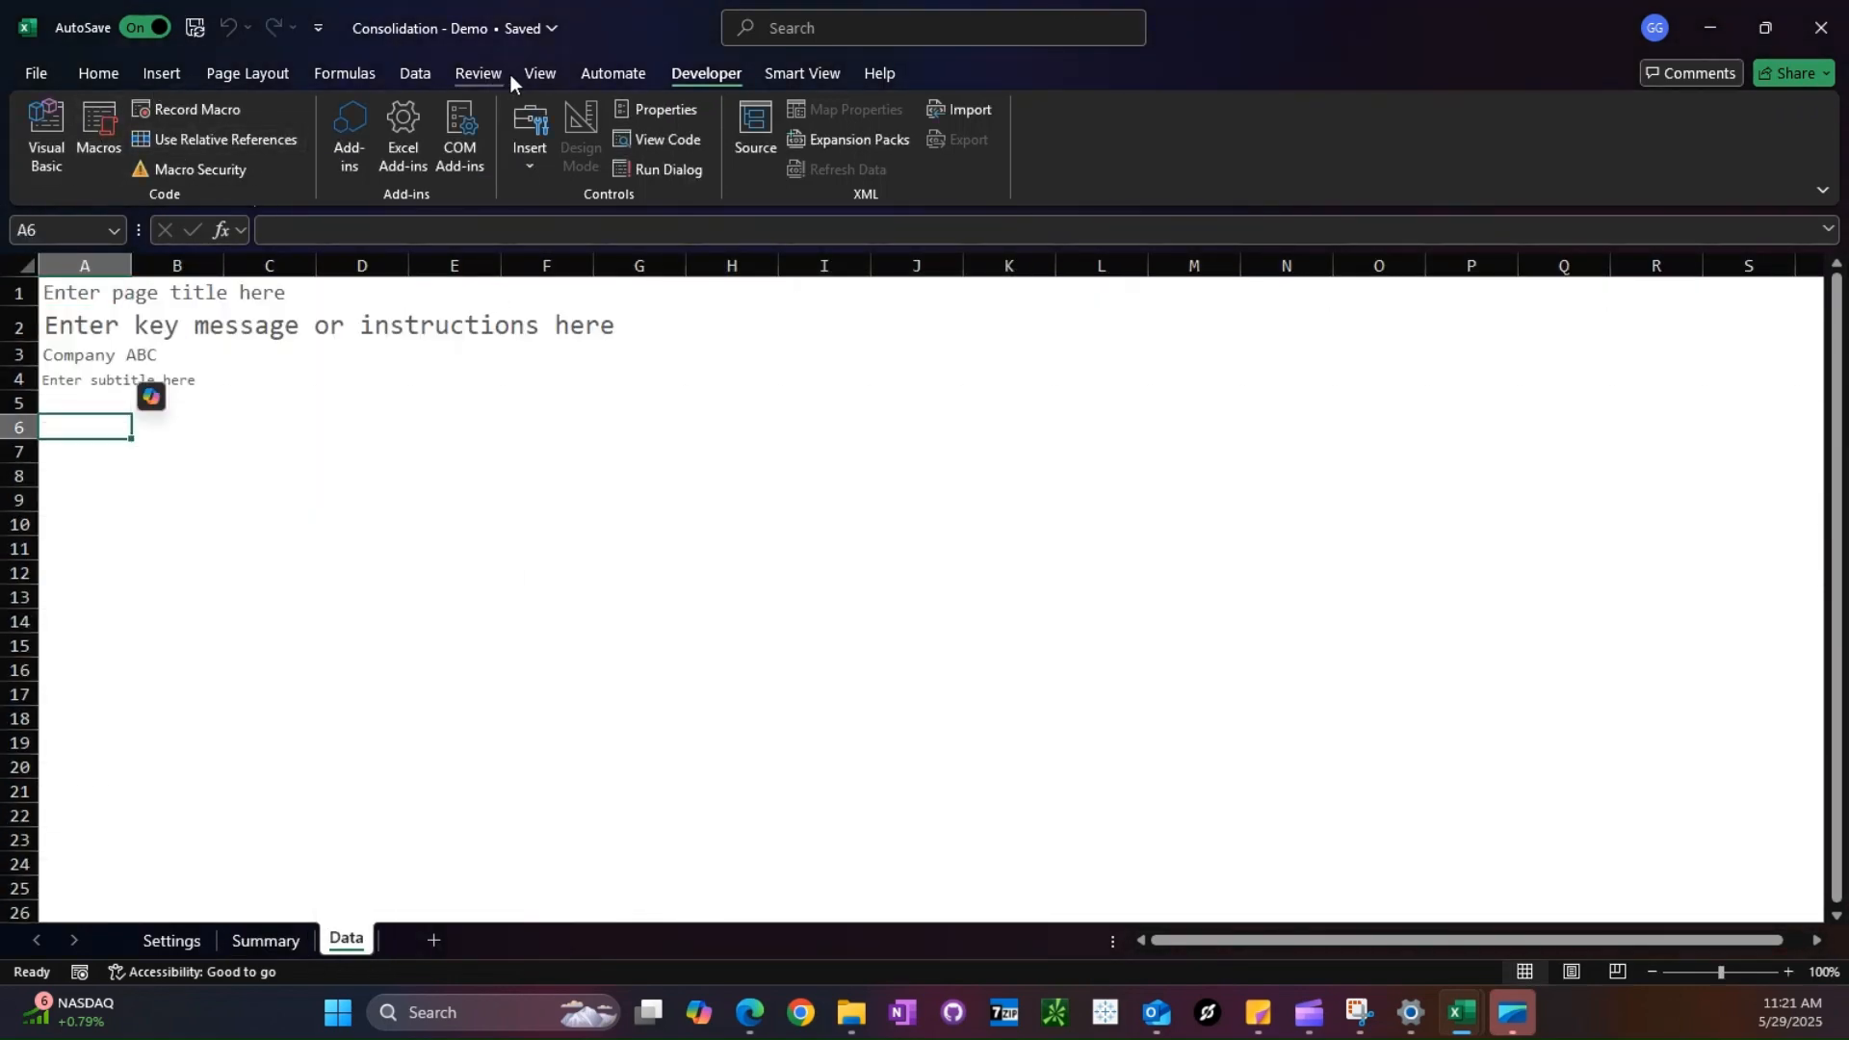
pyautogui.click(415, 73)
pyautogui.click(30, 164)
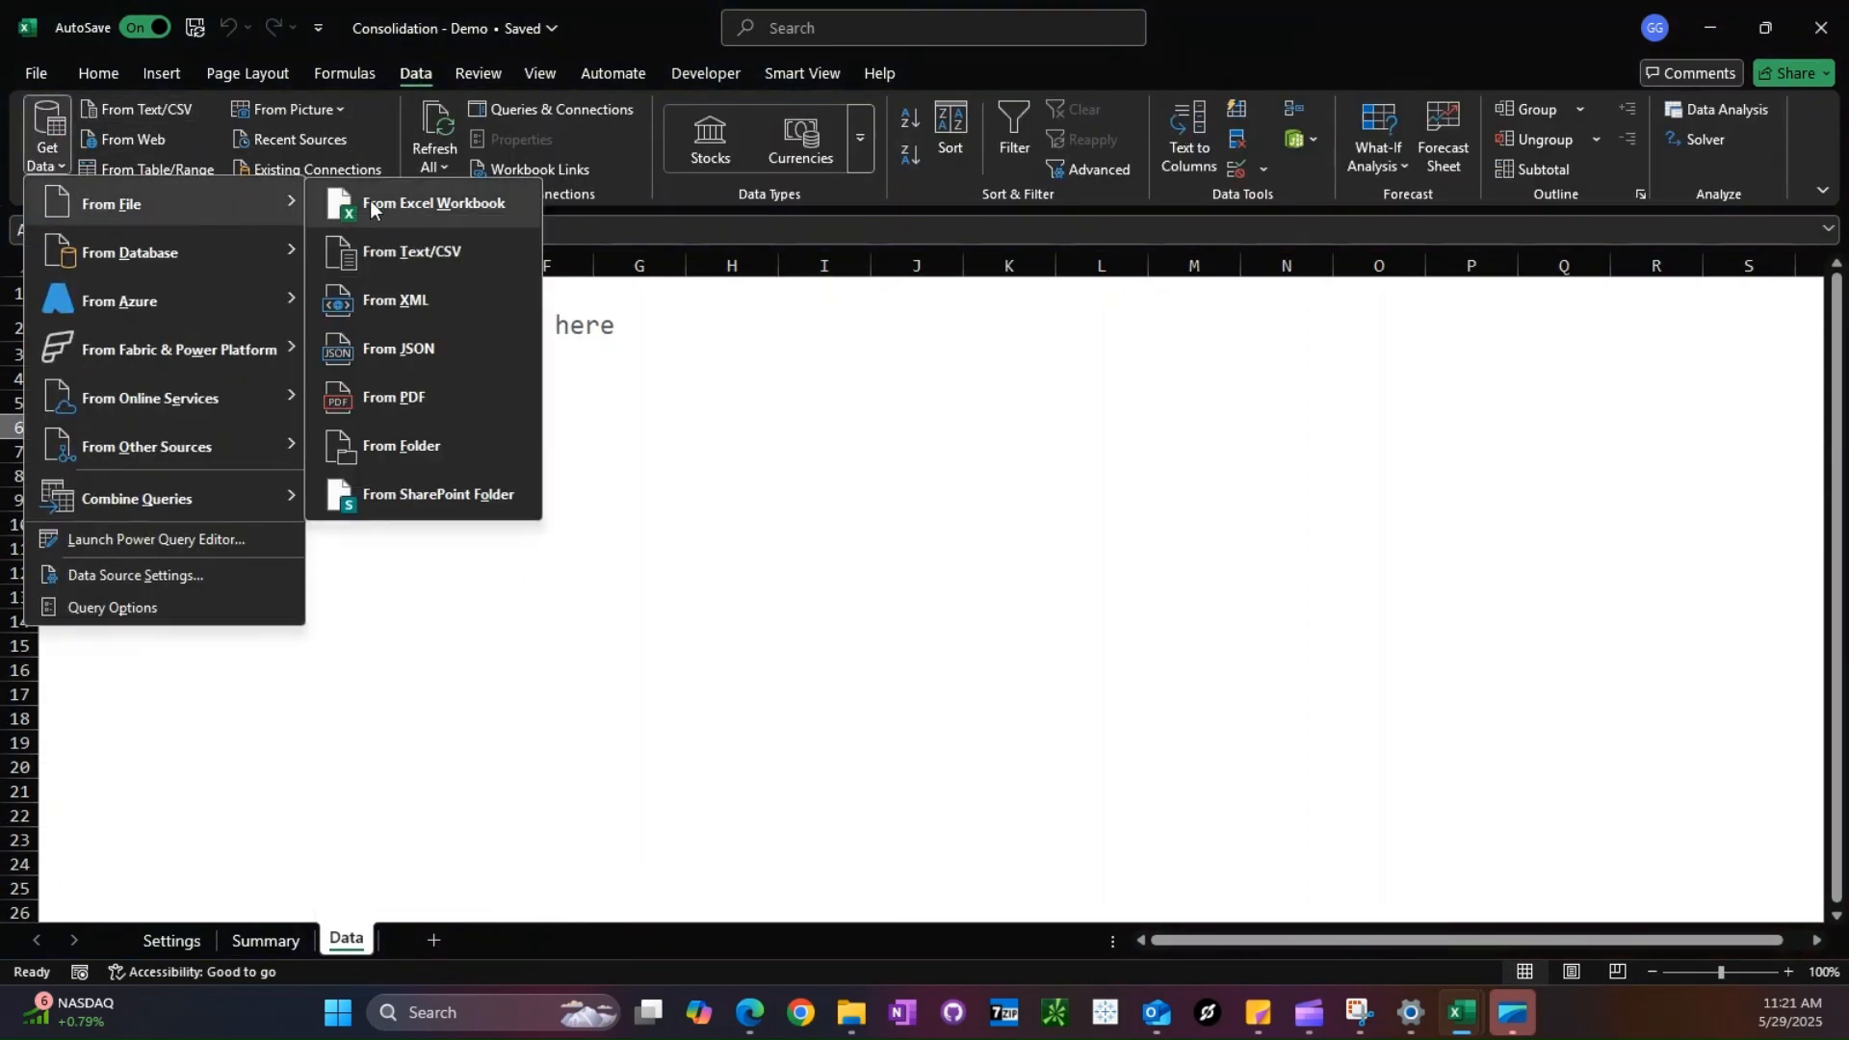
pyautogui.click(959, 406)
# - Close the Sales_Budget - Demo workbook and return to Consolidation - Demo
pyautogui.moveTo(1454, 1019)
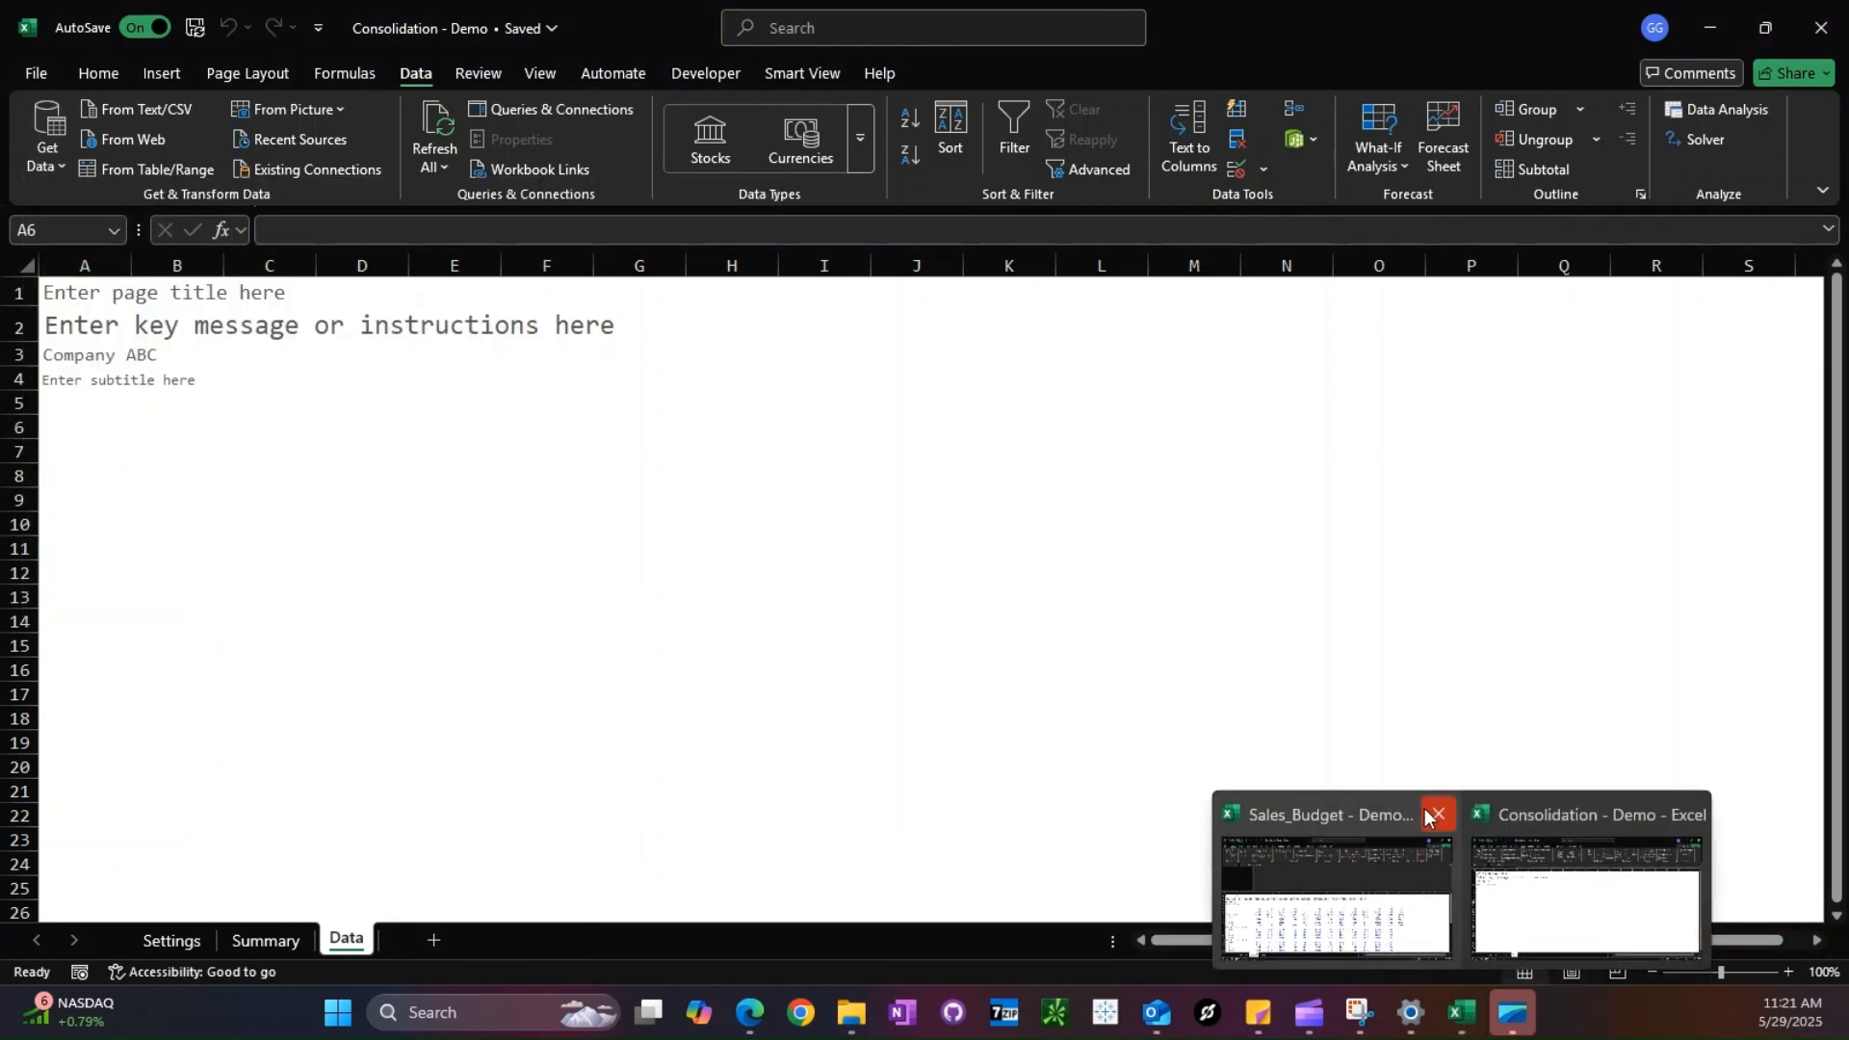
pyautogui.click(1438, 814)
pyautogui.hotkey('alt', 'Tab')
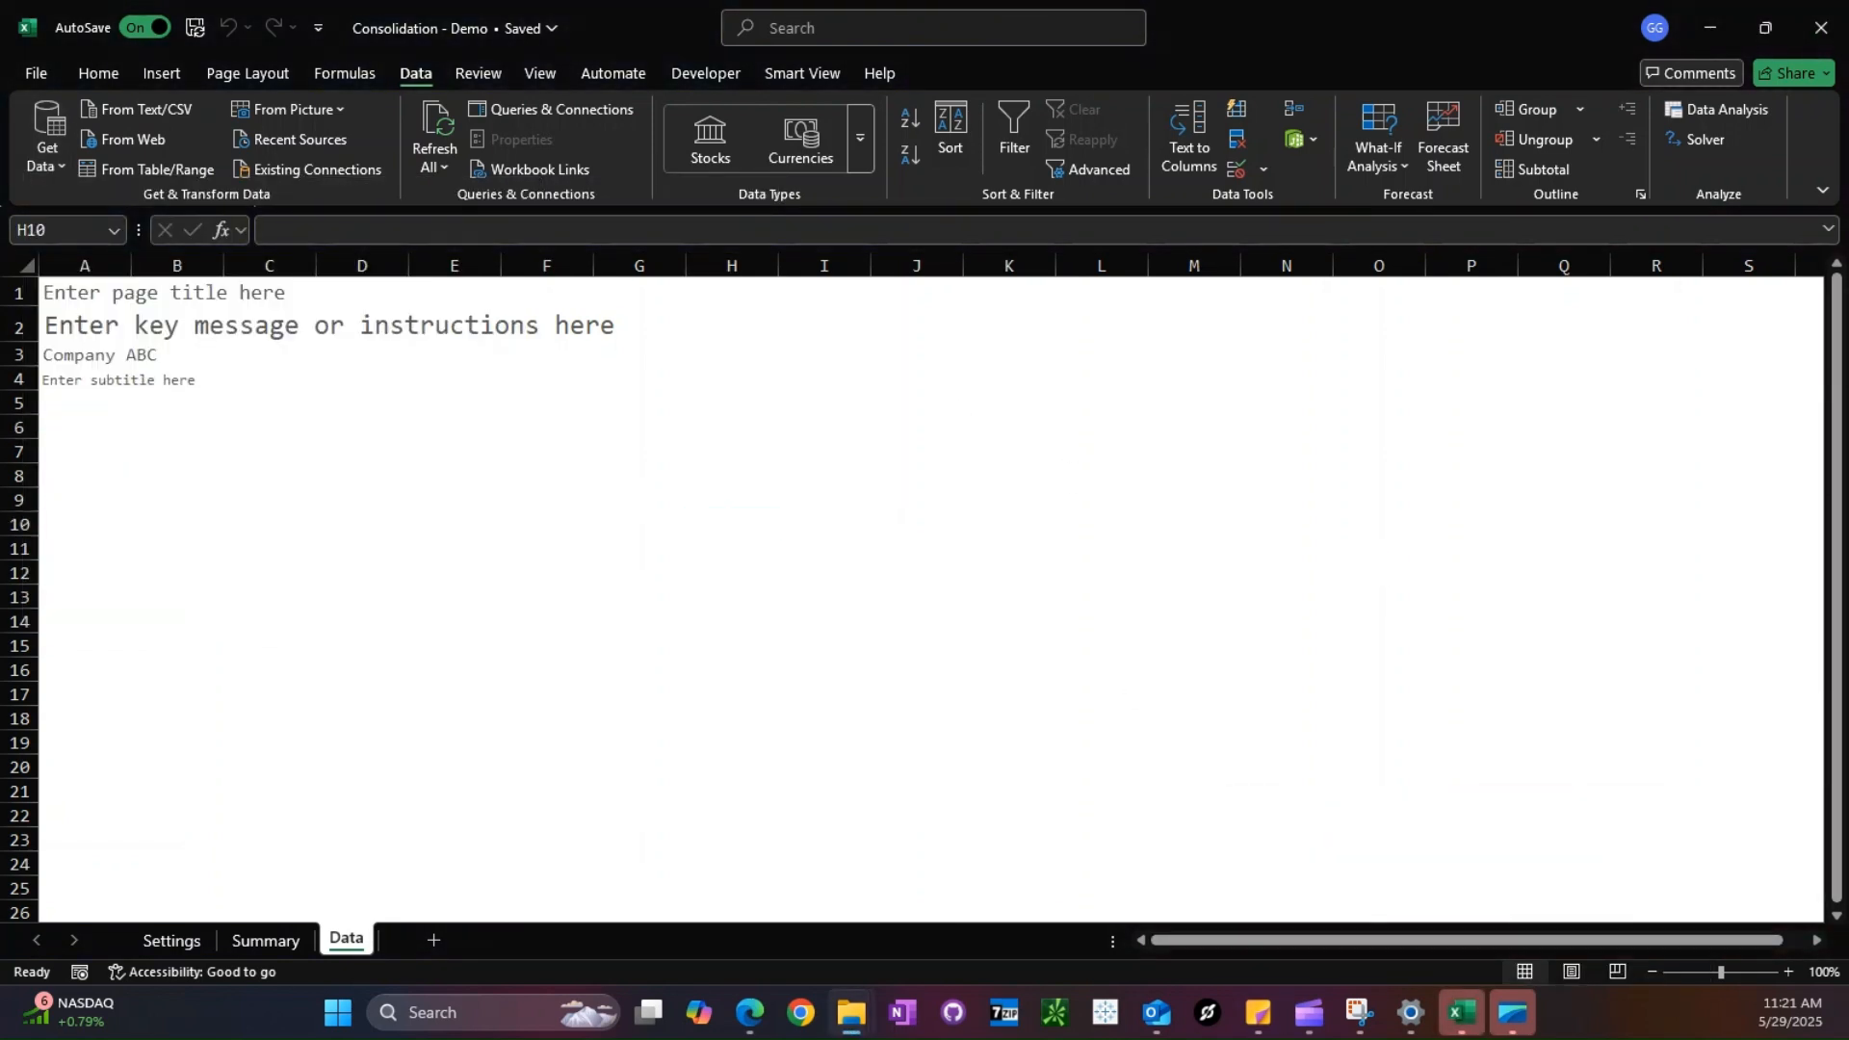
pyautogui.hotkey('alt', 'Tab')
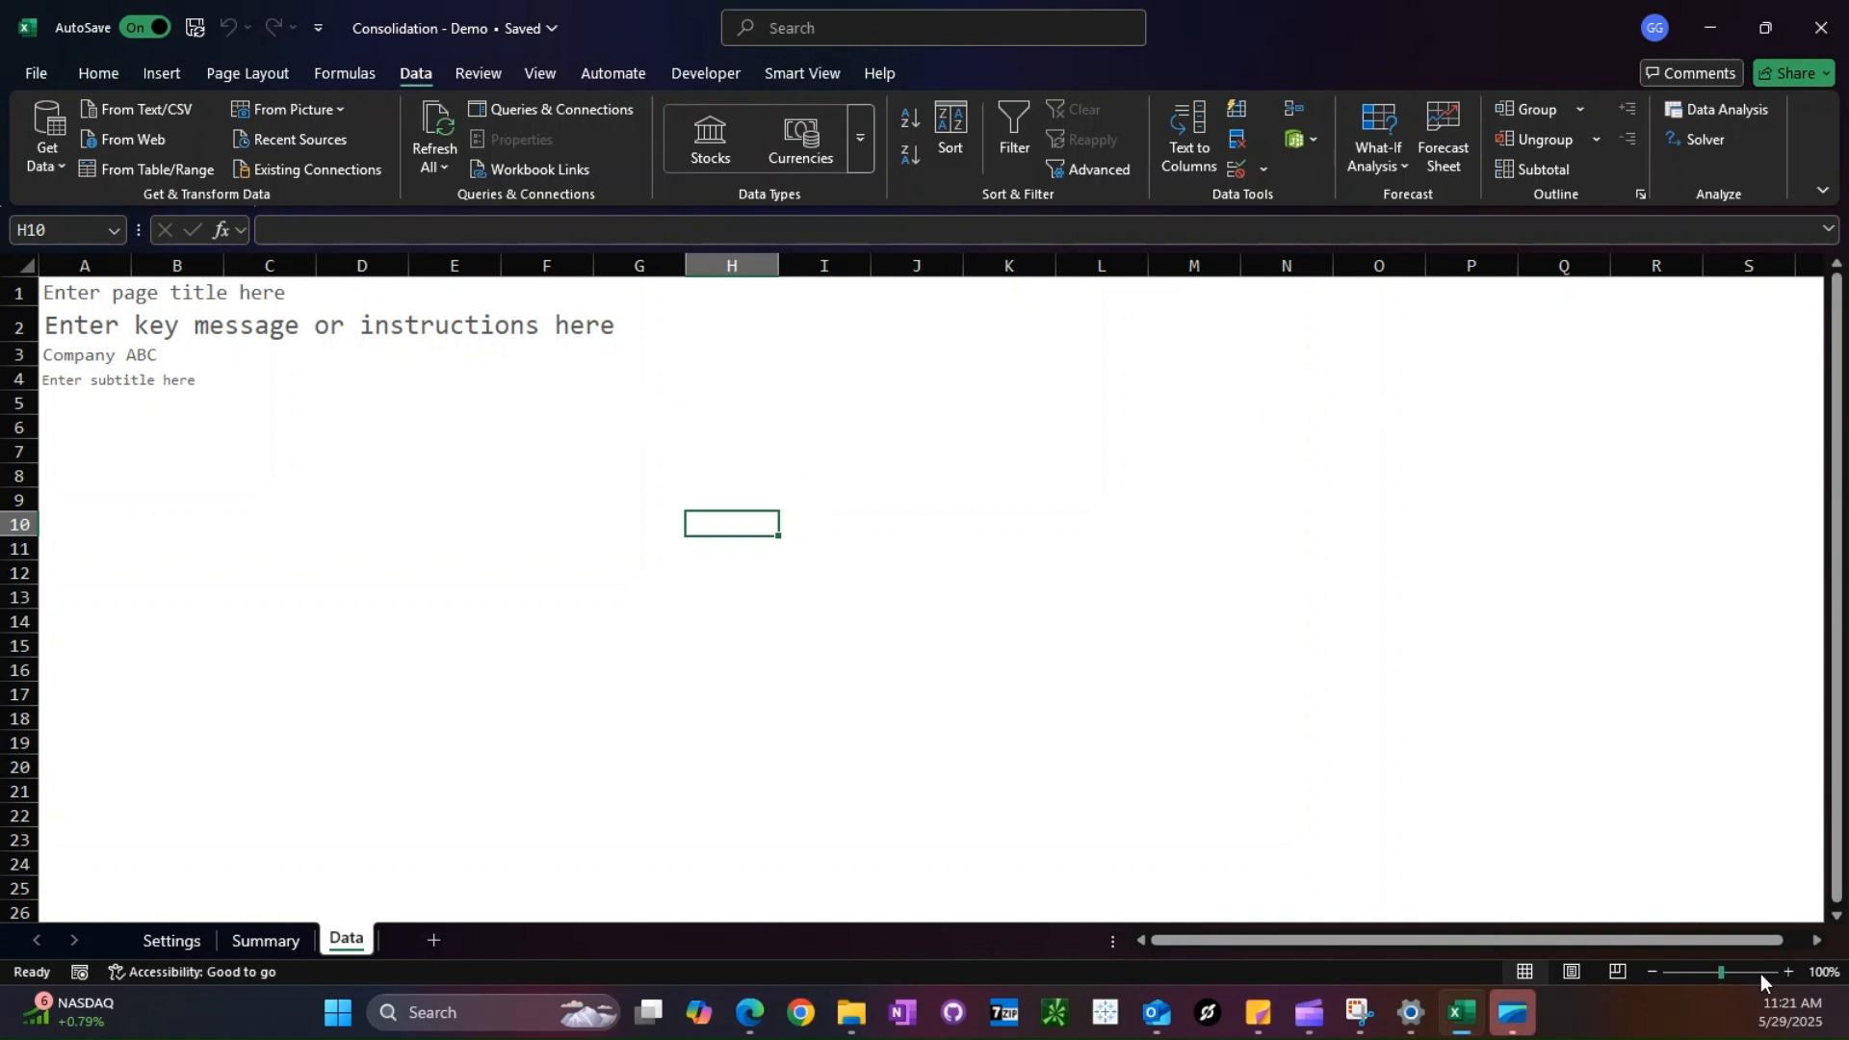
# - Starting from cell A6 of the Data sheet, import the Data sheet of the Sales_Budget - Demo workbook into Power Query for transformation
pyautogui.click(1653, 973)
pyautogui.click(1652, 972)
pyautogui.click(56, 399)
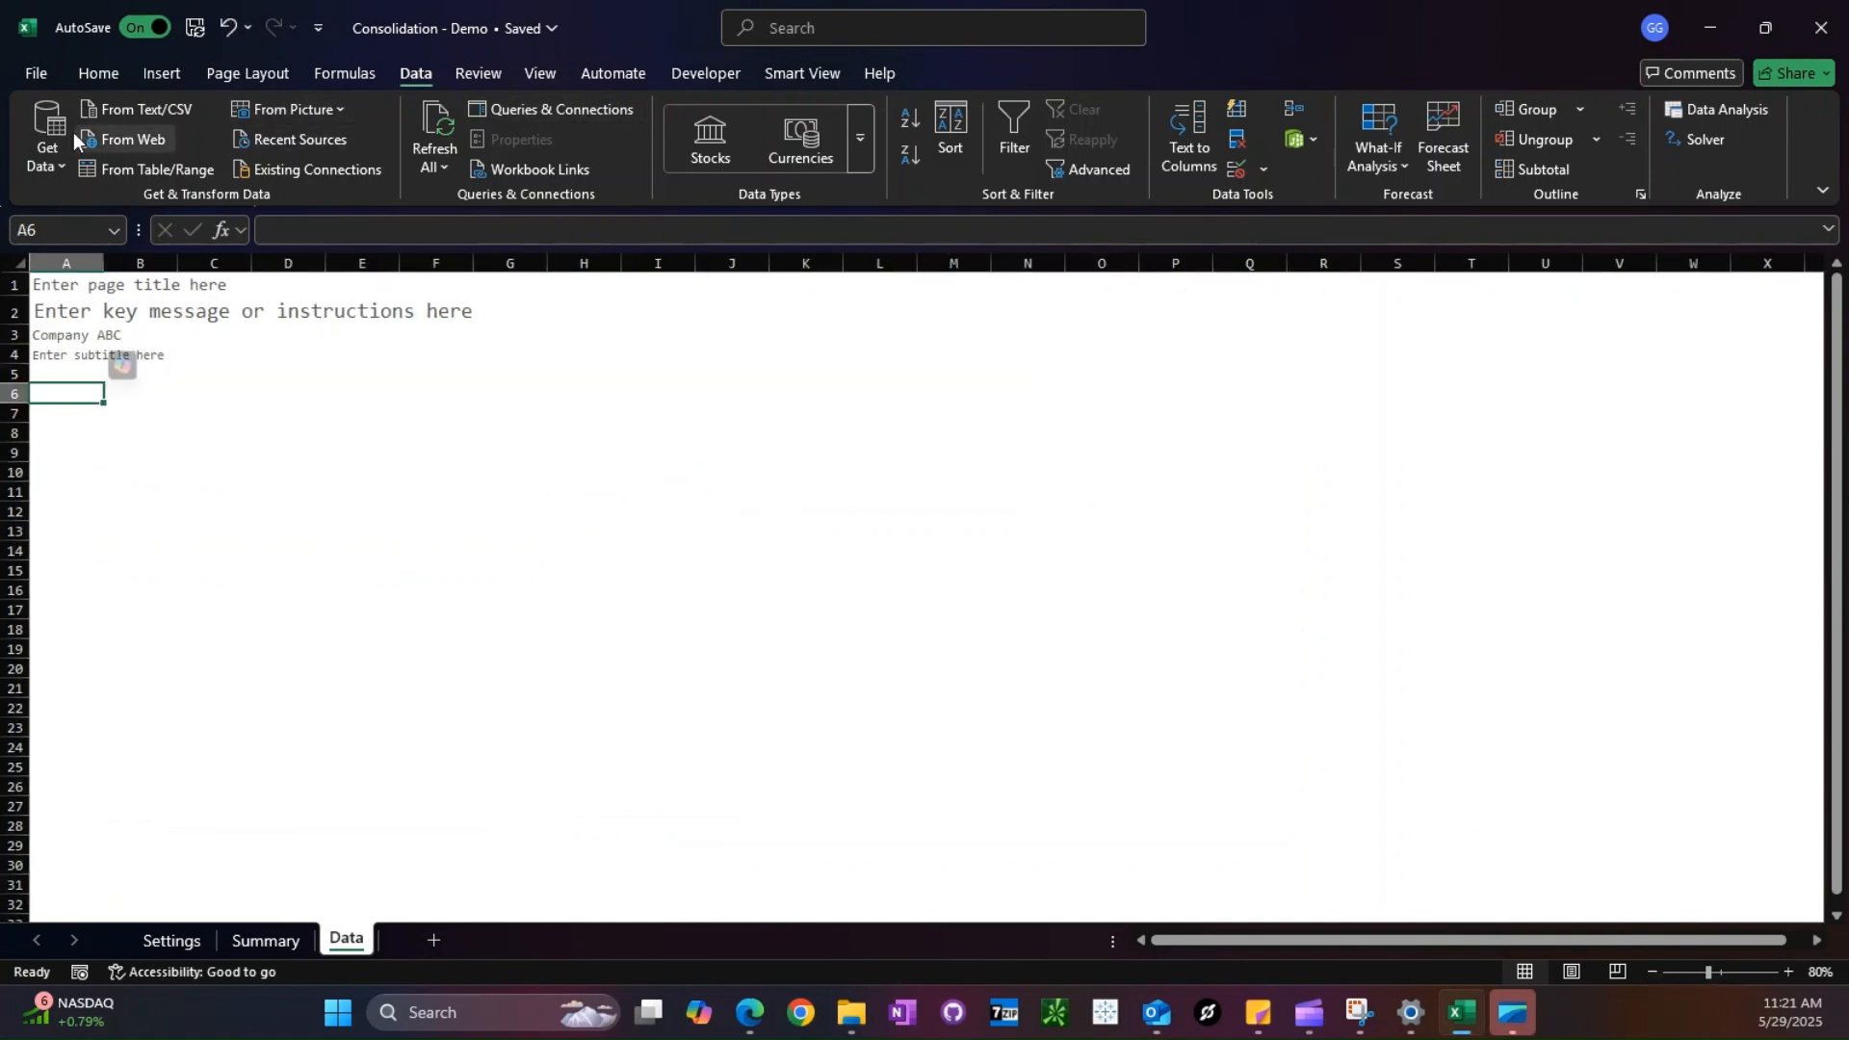
pyautogui.click(48, 154)
pyautogui.moveTo(83, 192)
pyautogui.click(453, 206)
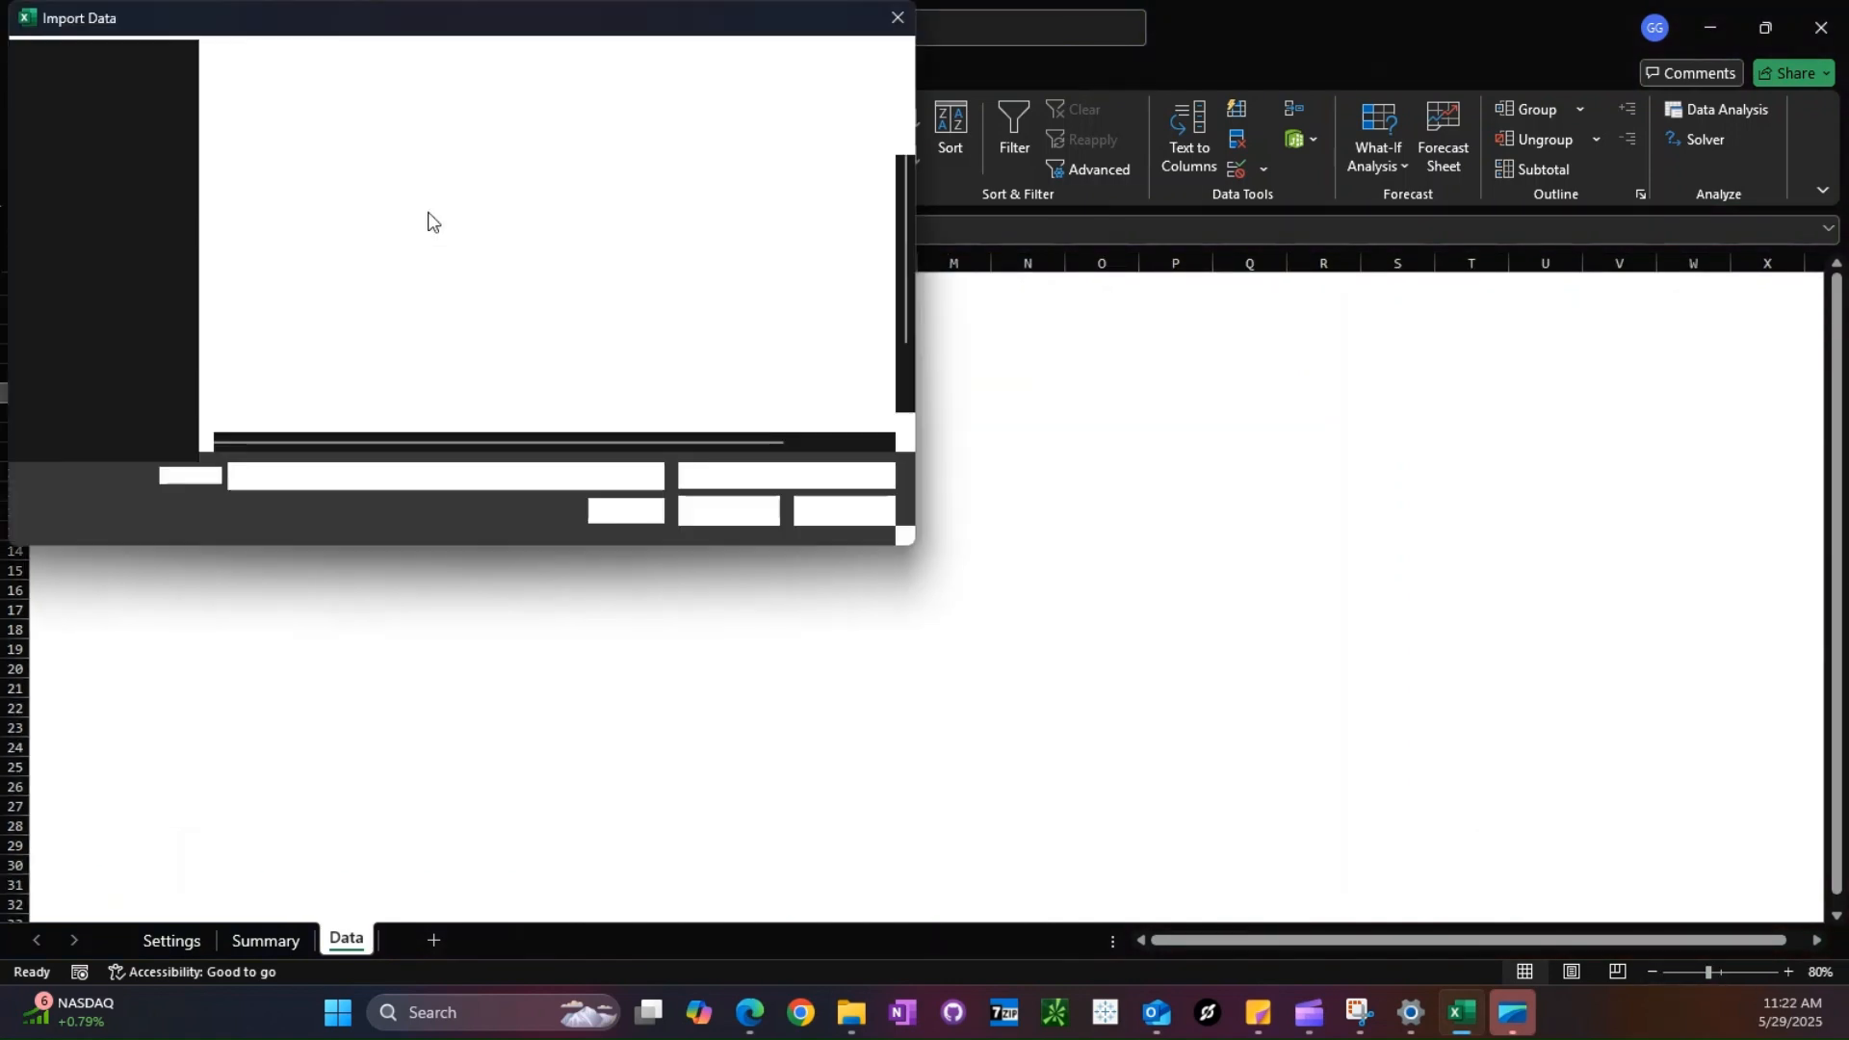
pyautogui.scroll(-1, 298, 383)
pyautogui.doubleClick(328, 353)
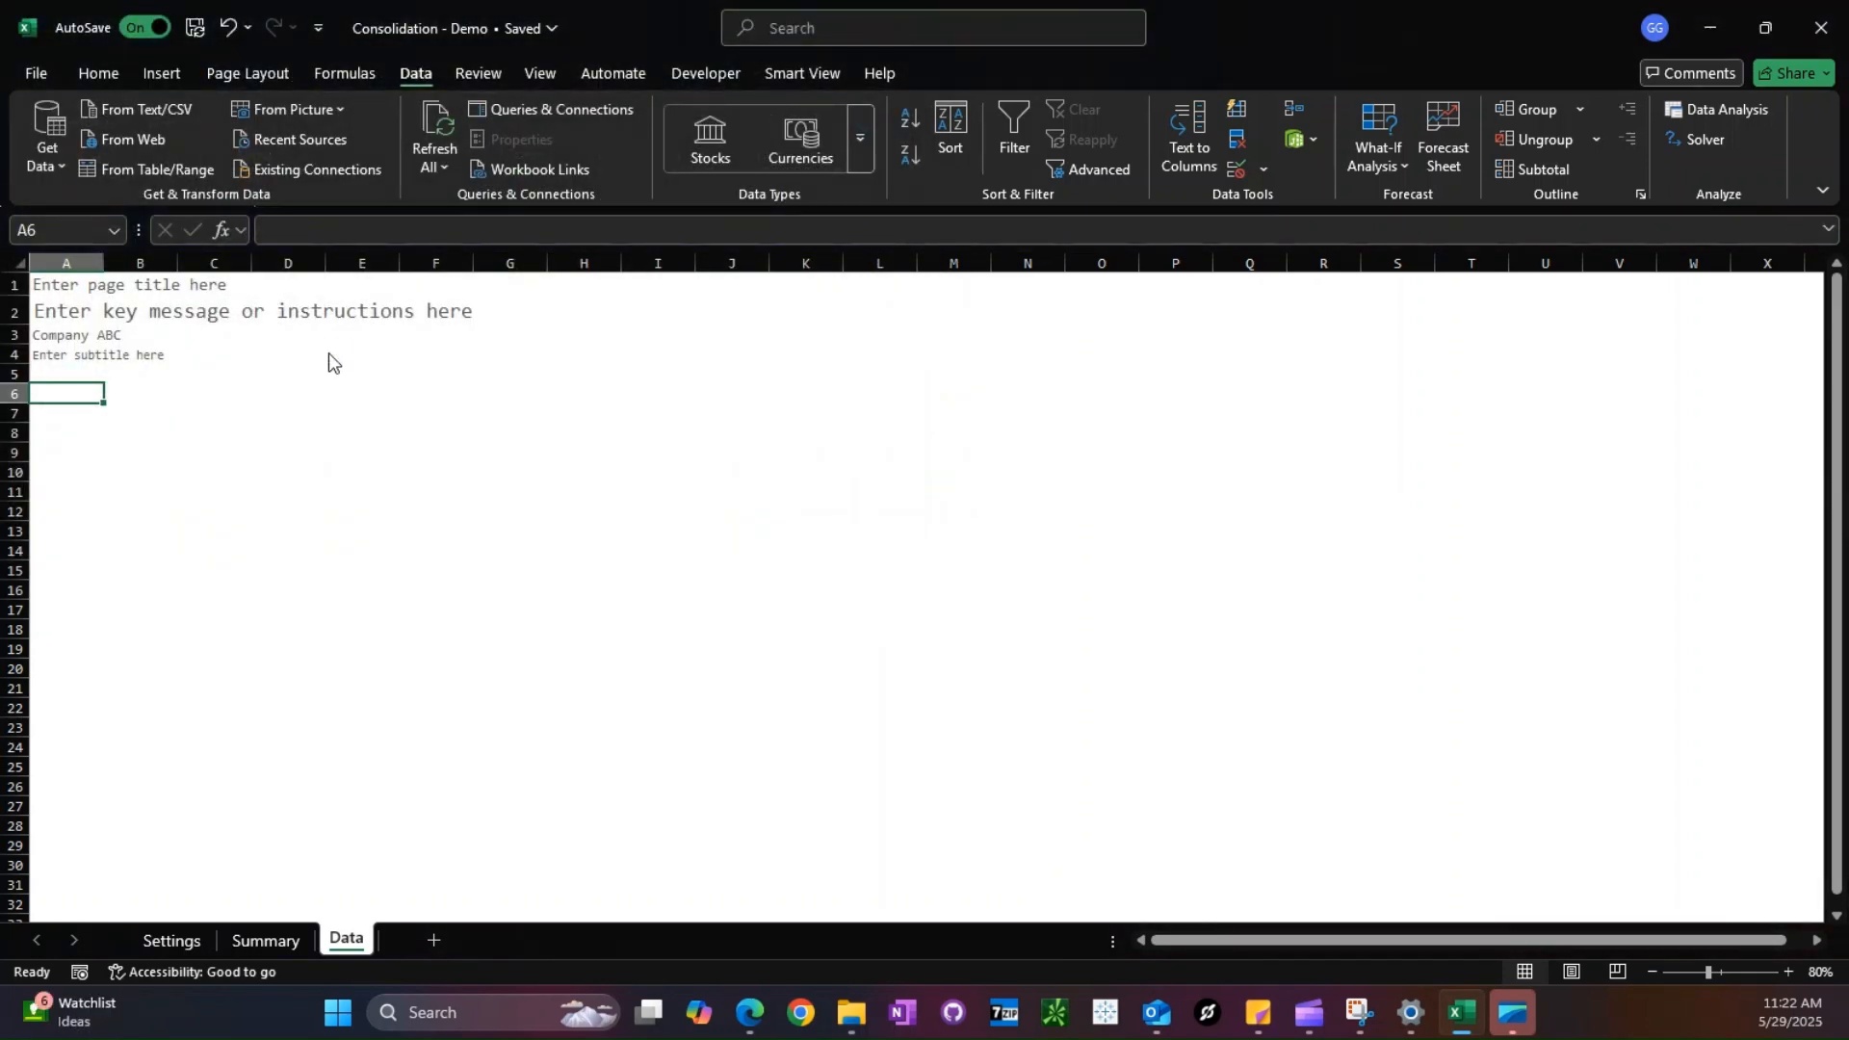
pyautogui.doubleClick(551, 344)
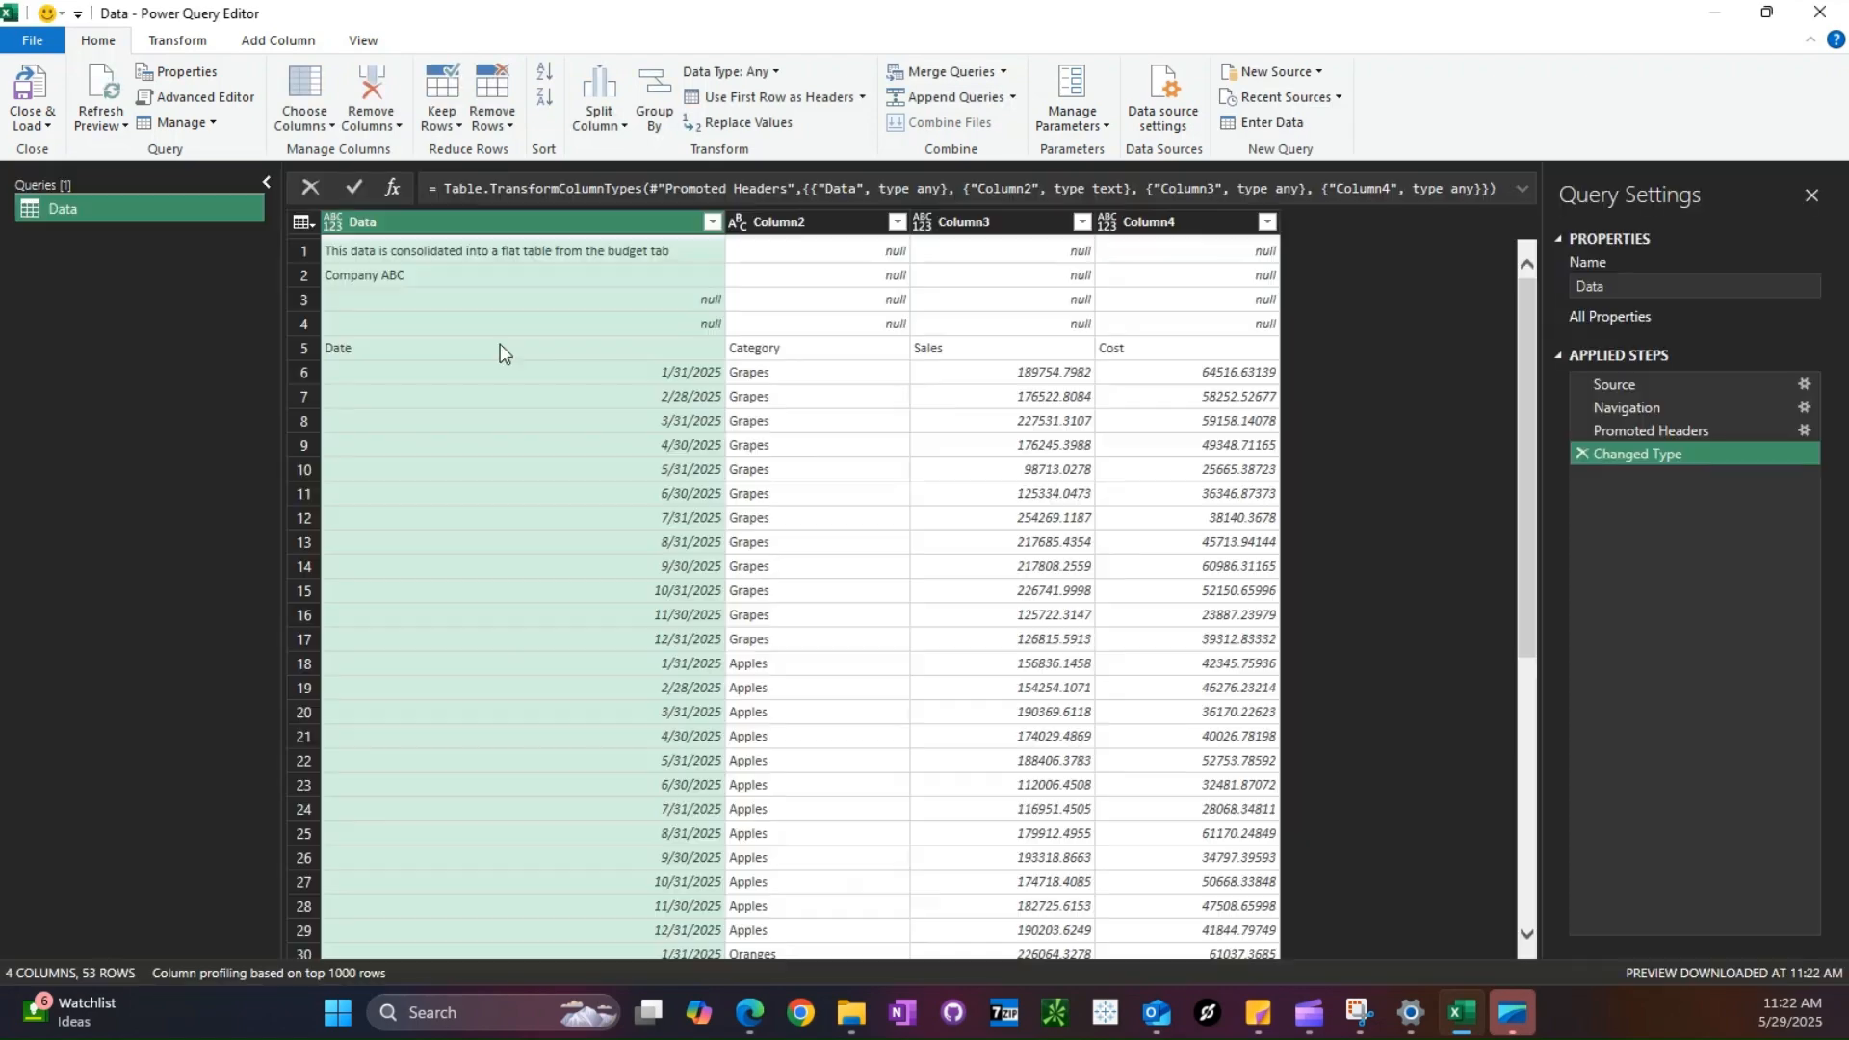
# - Rename the imported Data query as Sales_Margin
pyautogui.click(1691, 285)
pyautogui.write('Sales_Mar')
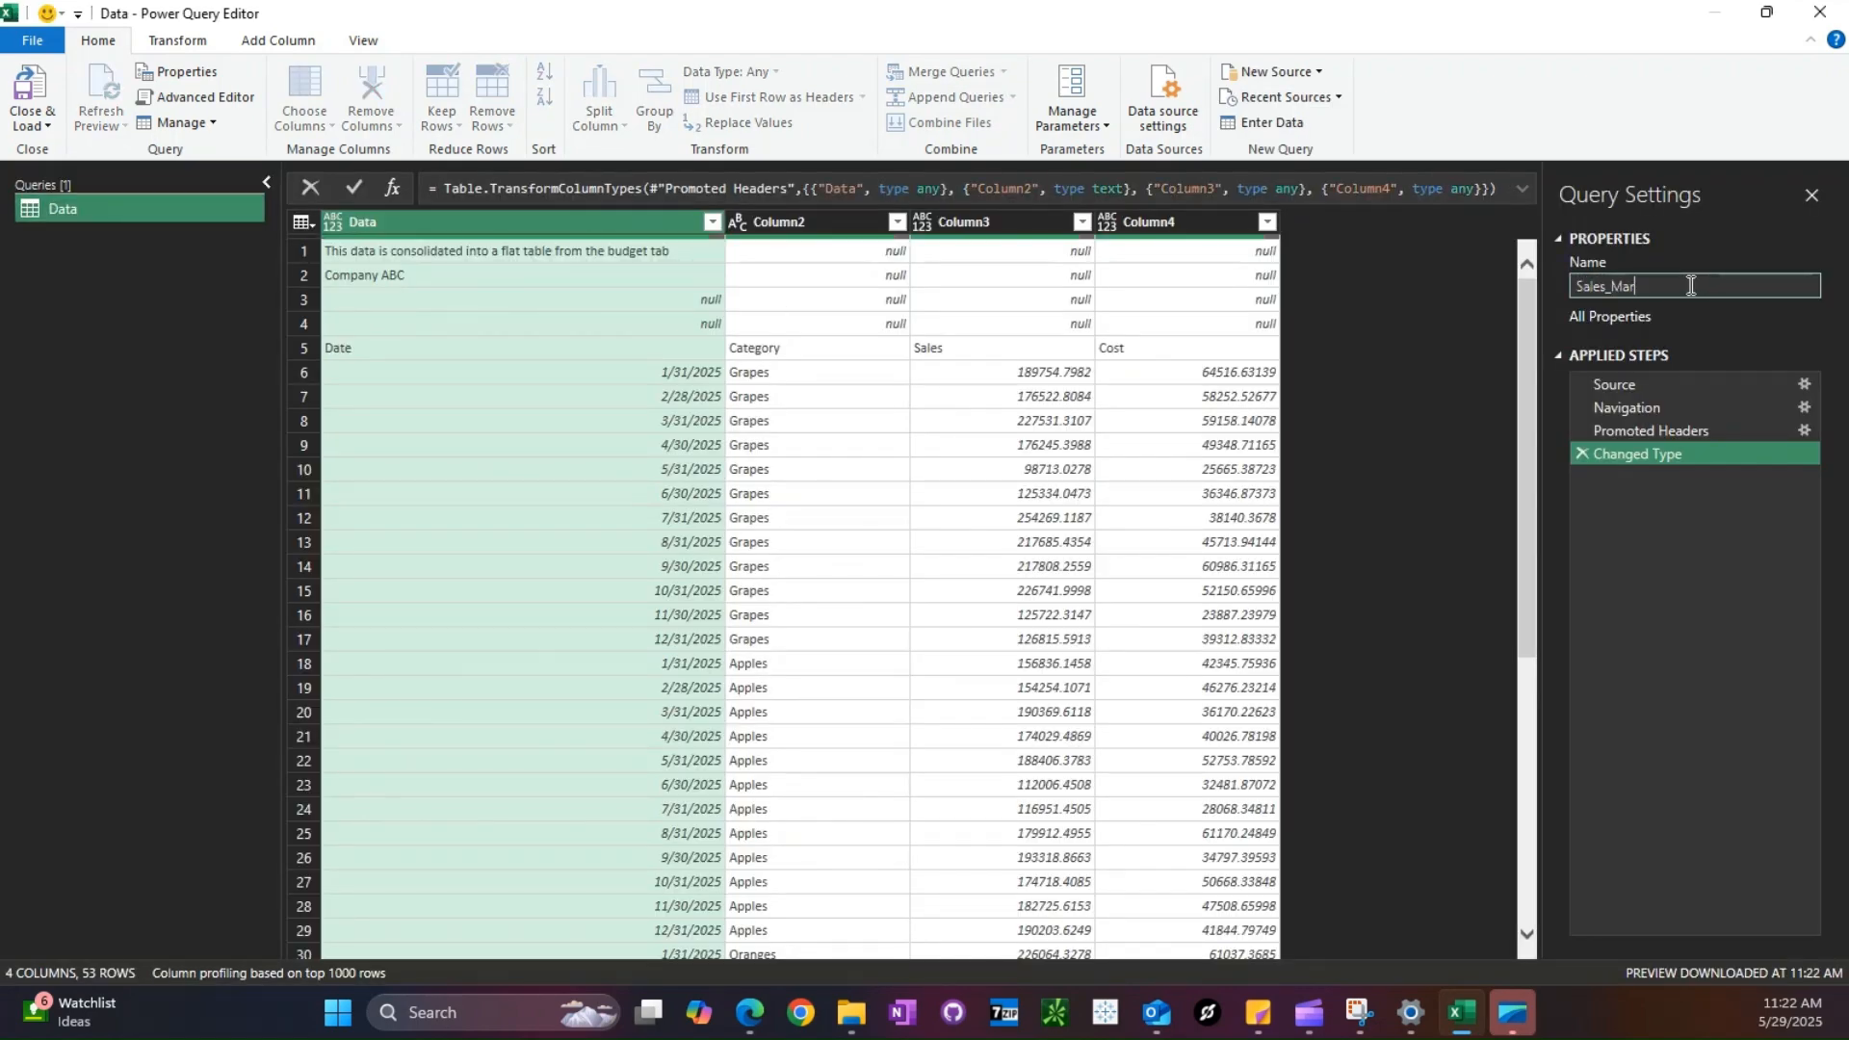
pyautogui.write('gin')
pyautogui.press('Return')
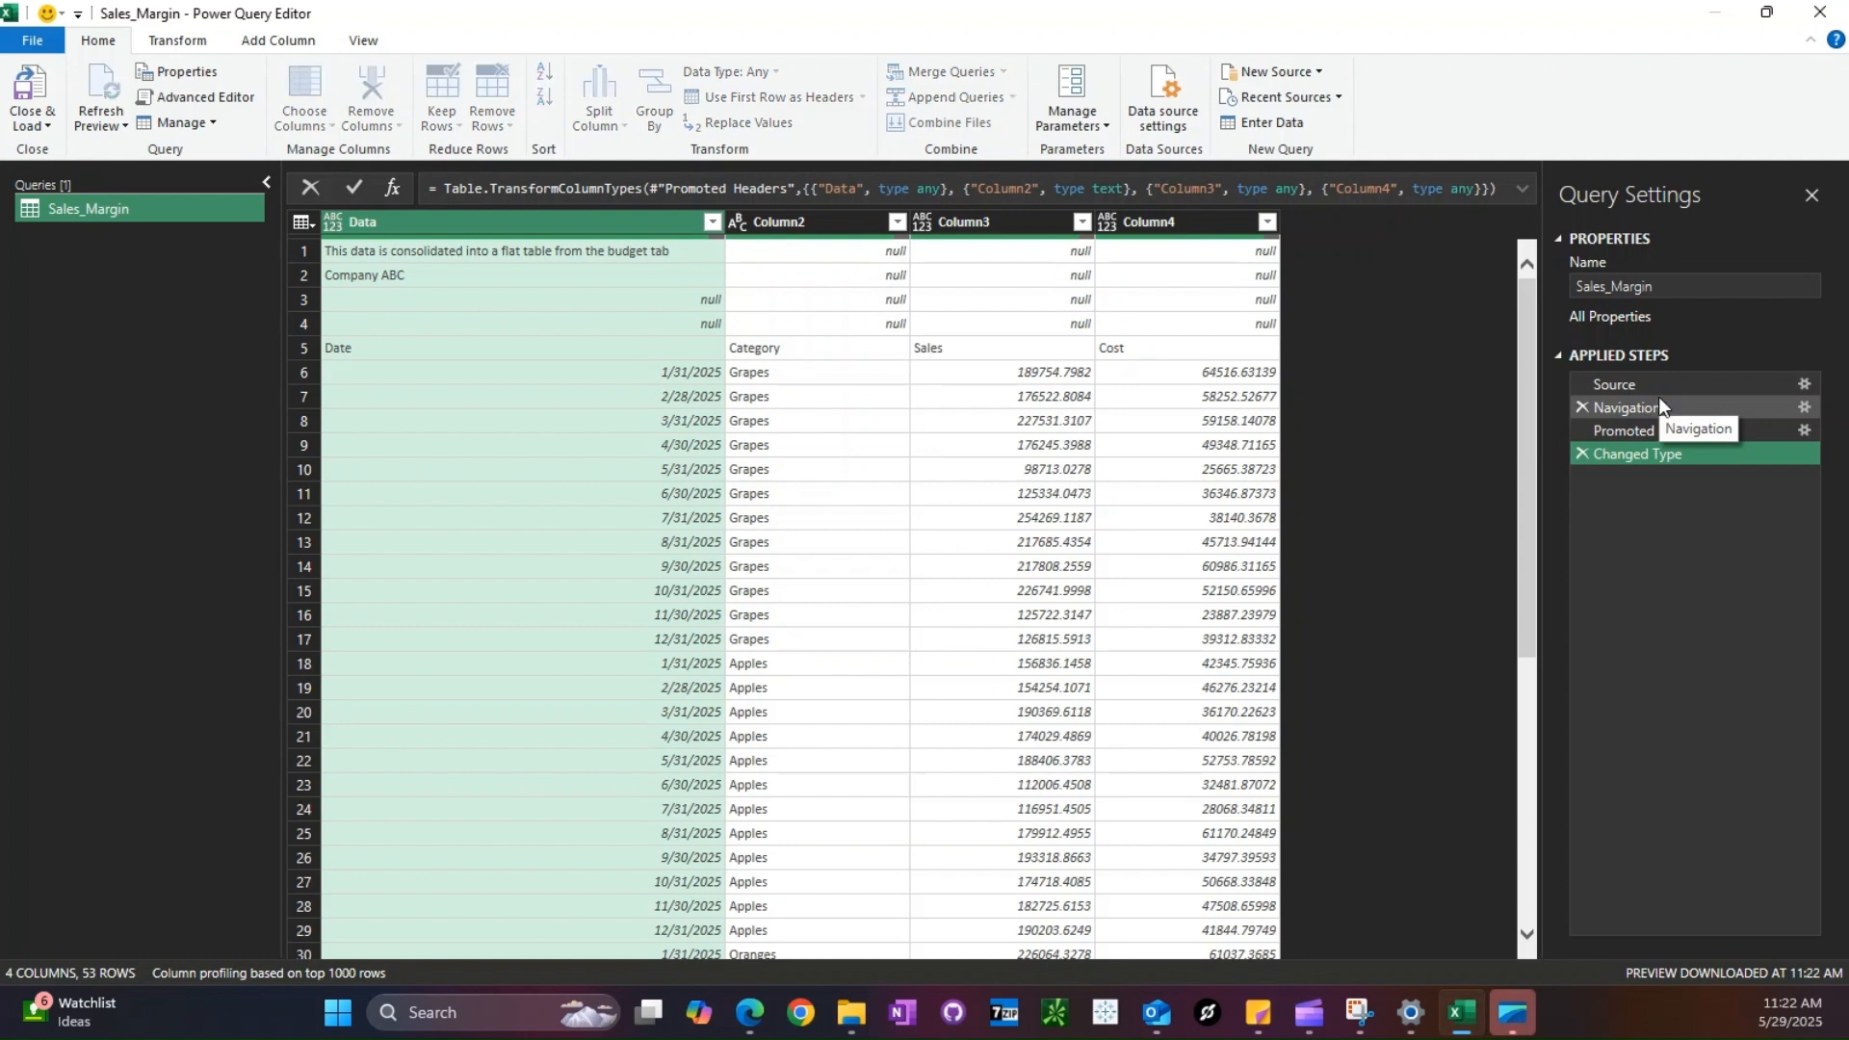
# - Remove the top 5 rows directly after the Navigation step and delete the outdated Changed Type step
pyautogui.click(1658, 402)
pyautogui.click(445, 121)
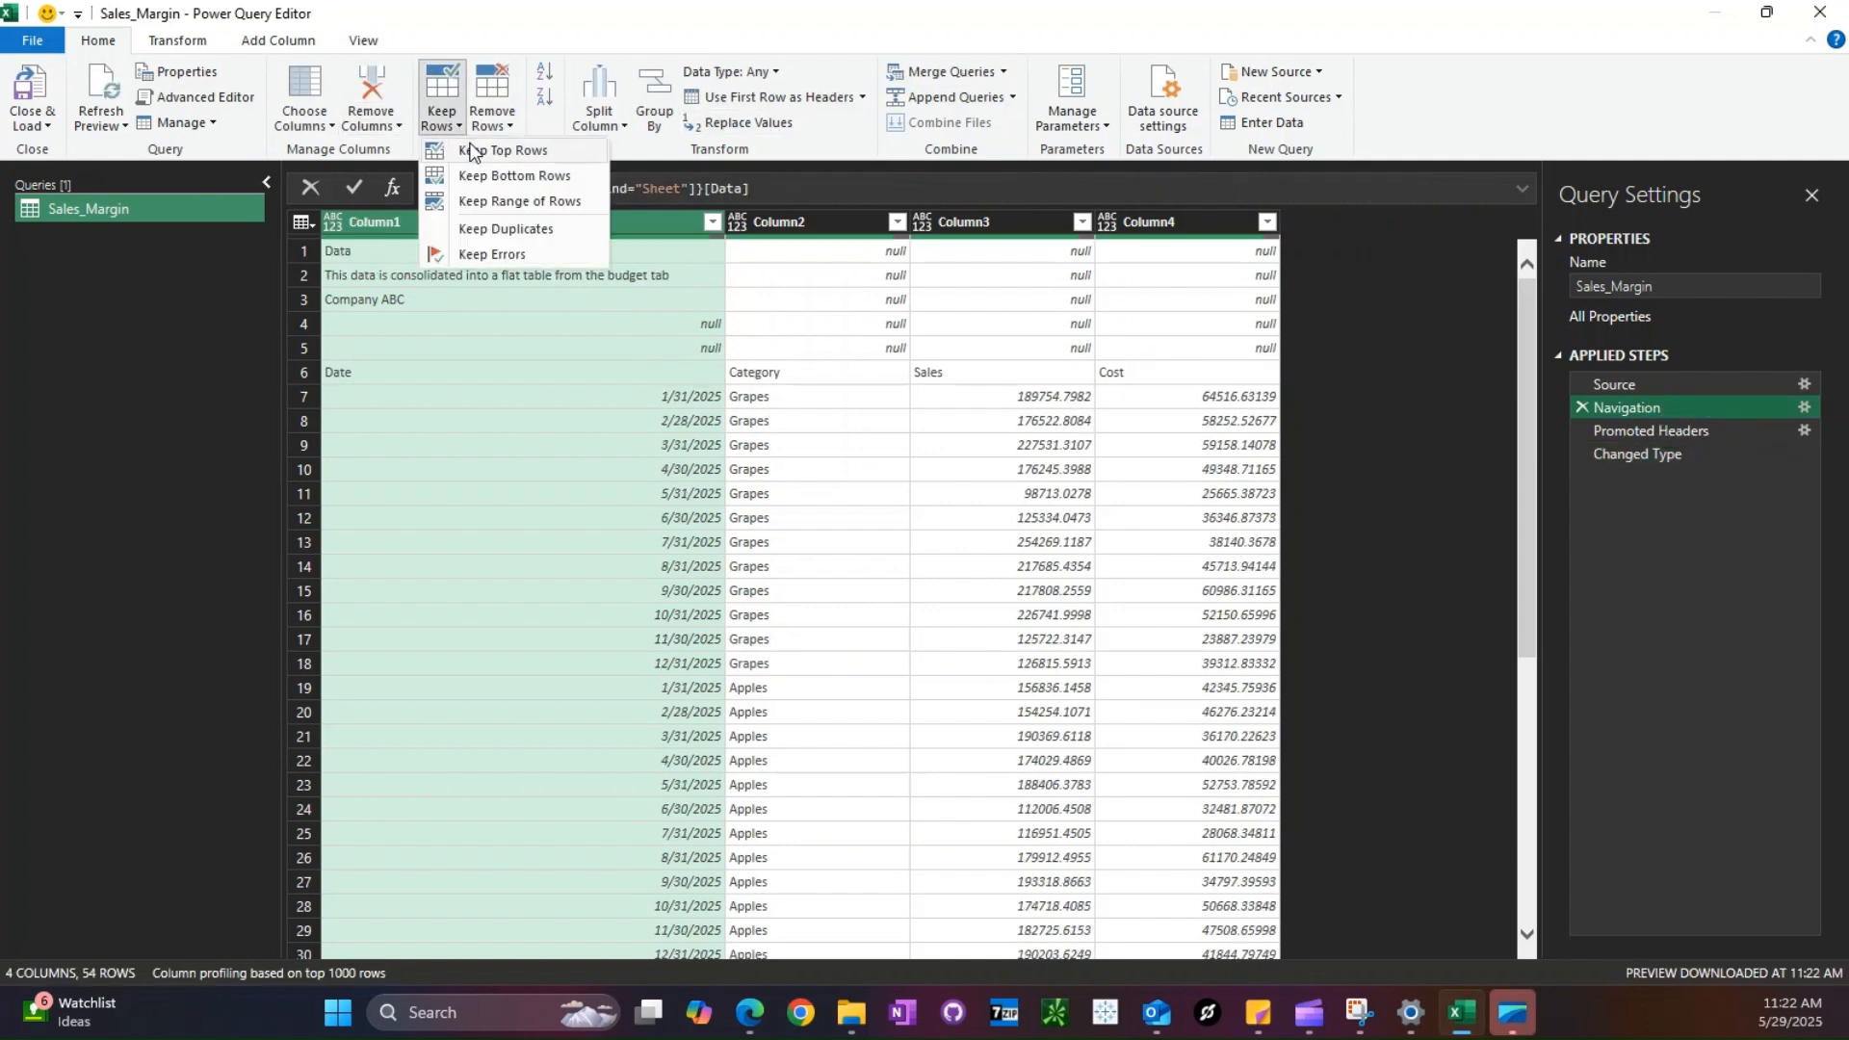
pyautogui.click(492, 113)
pyautogui.click(528, 156)
pyautogui.press('Return')
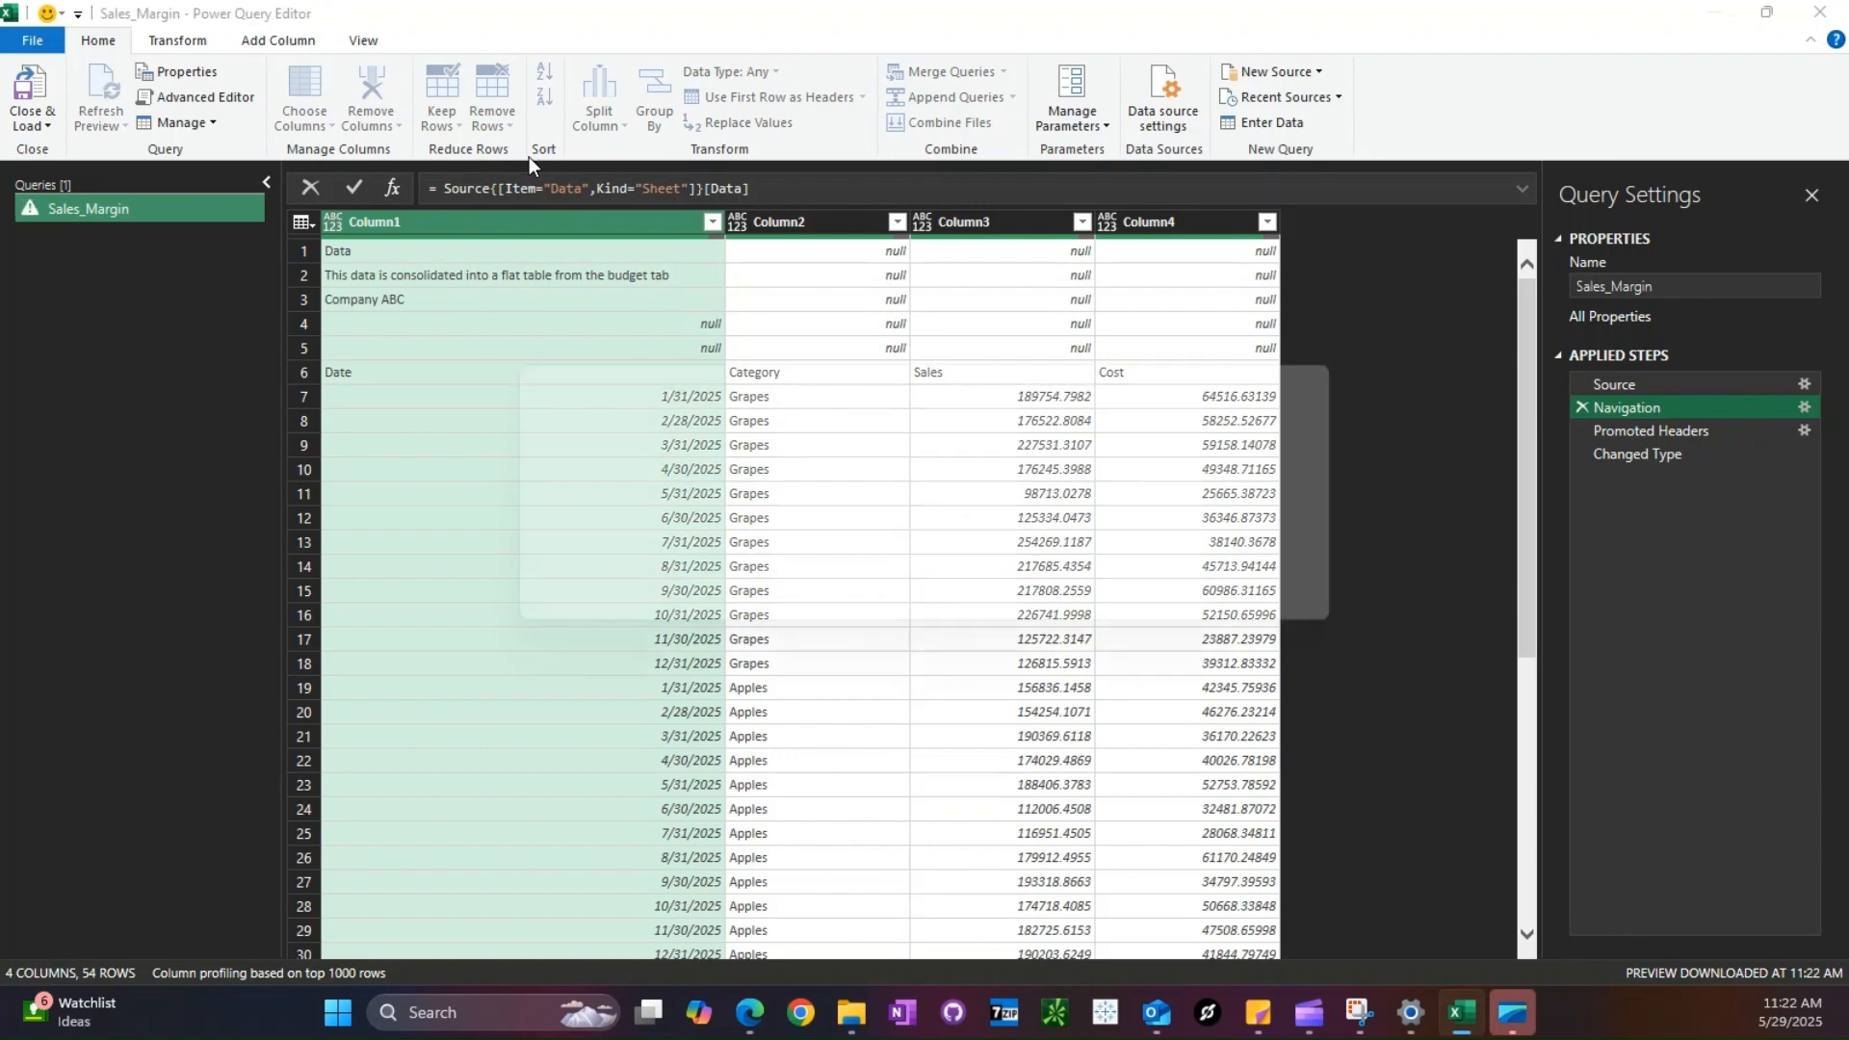
pyautogui.click(1673, 474)
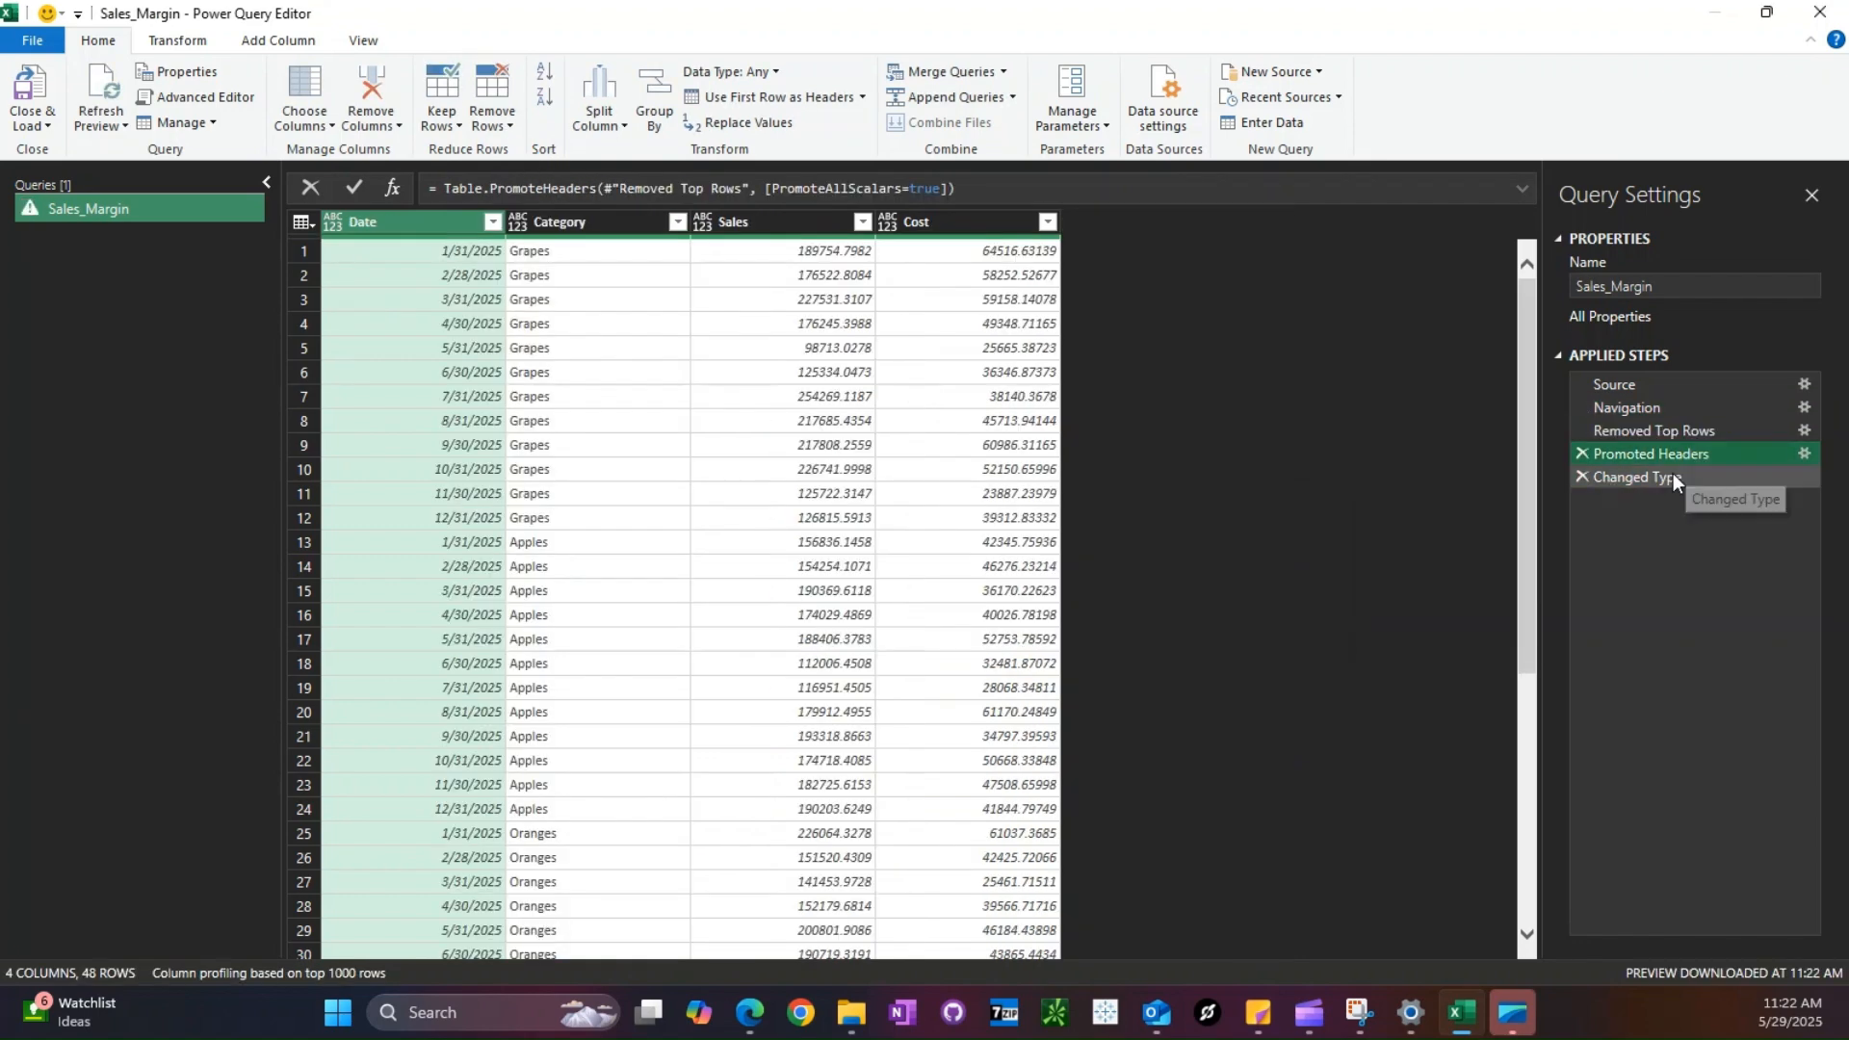
pyautogui.click(1581, 476)
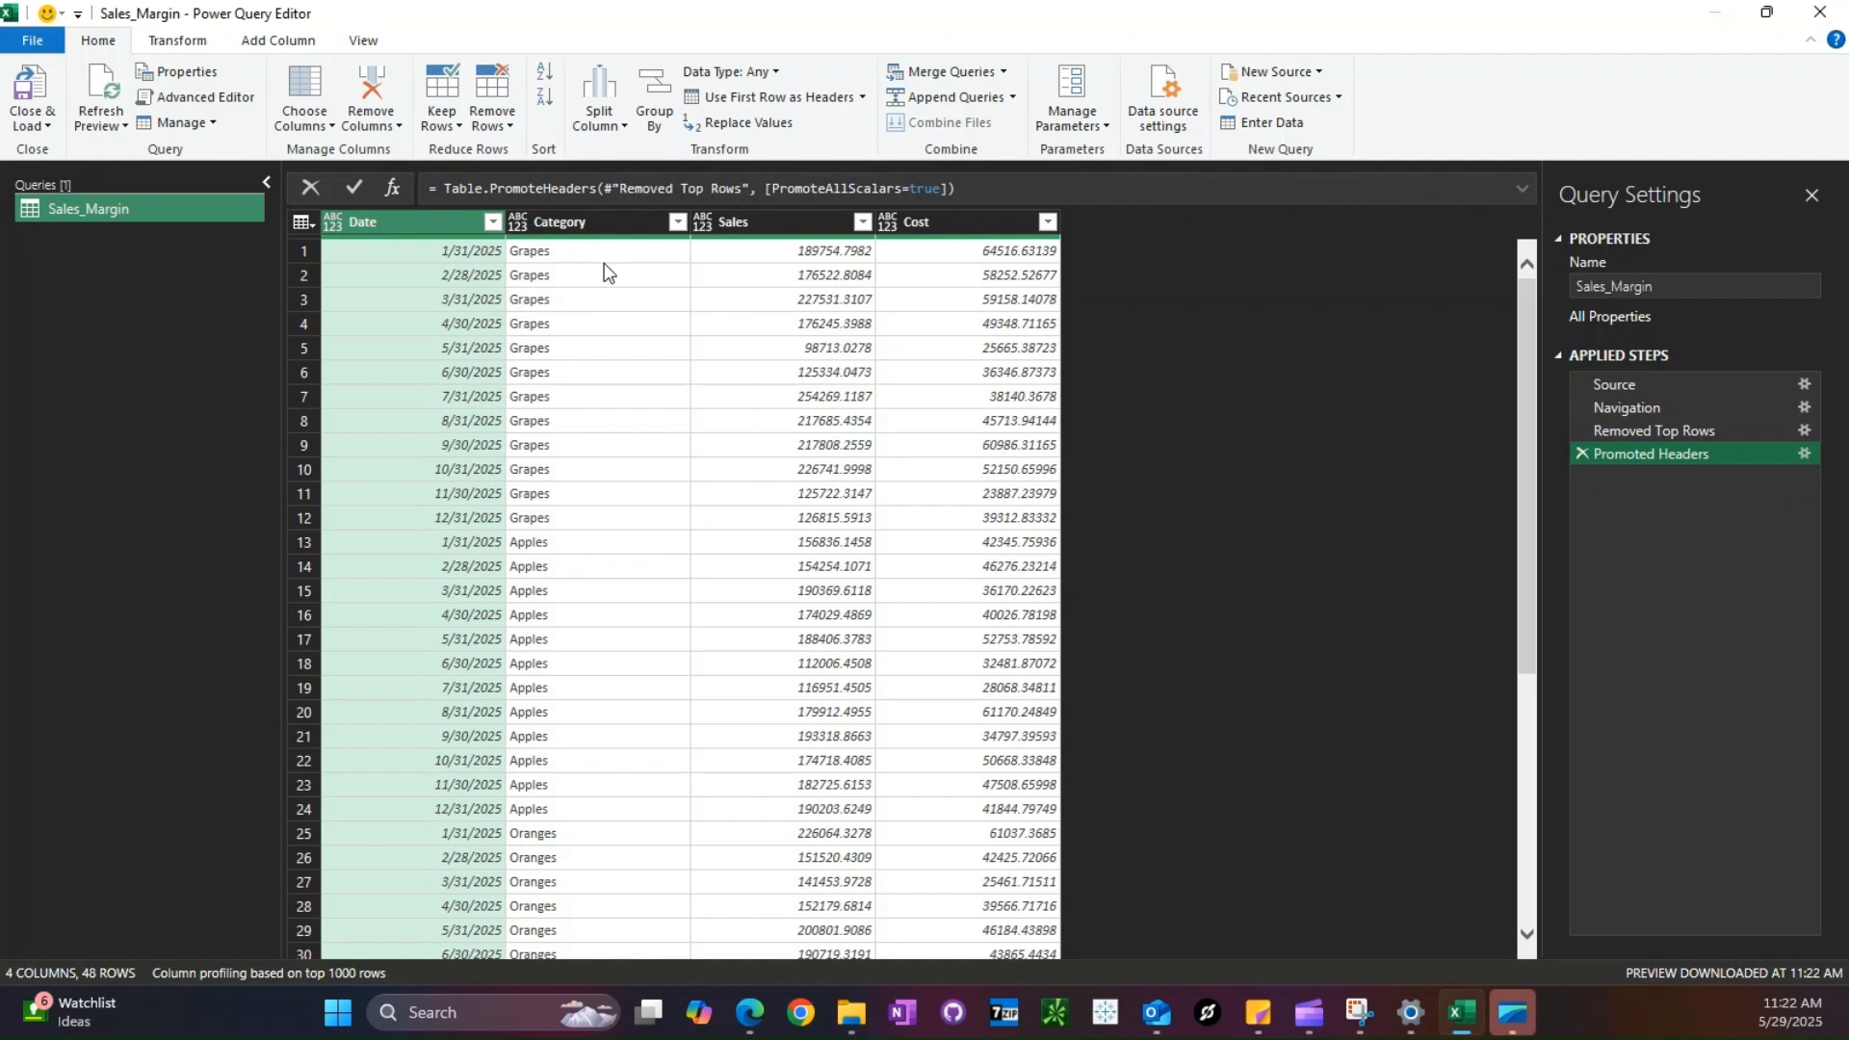
# - Set the Date column's data type to Date and the Sales and Cost columns to Decimal Number
pyautogui.click(763, 75)
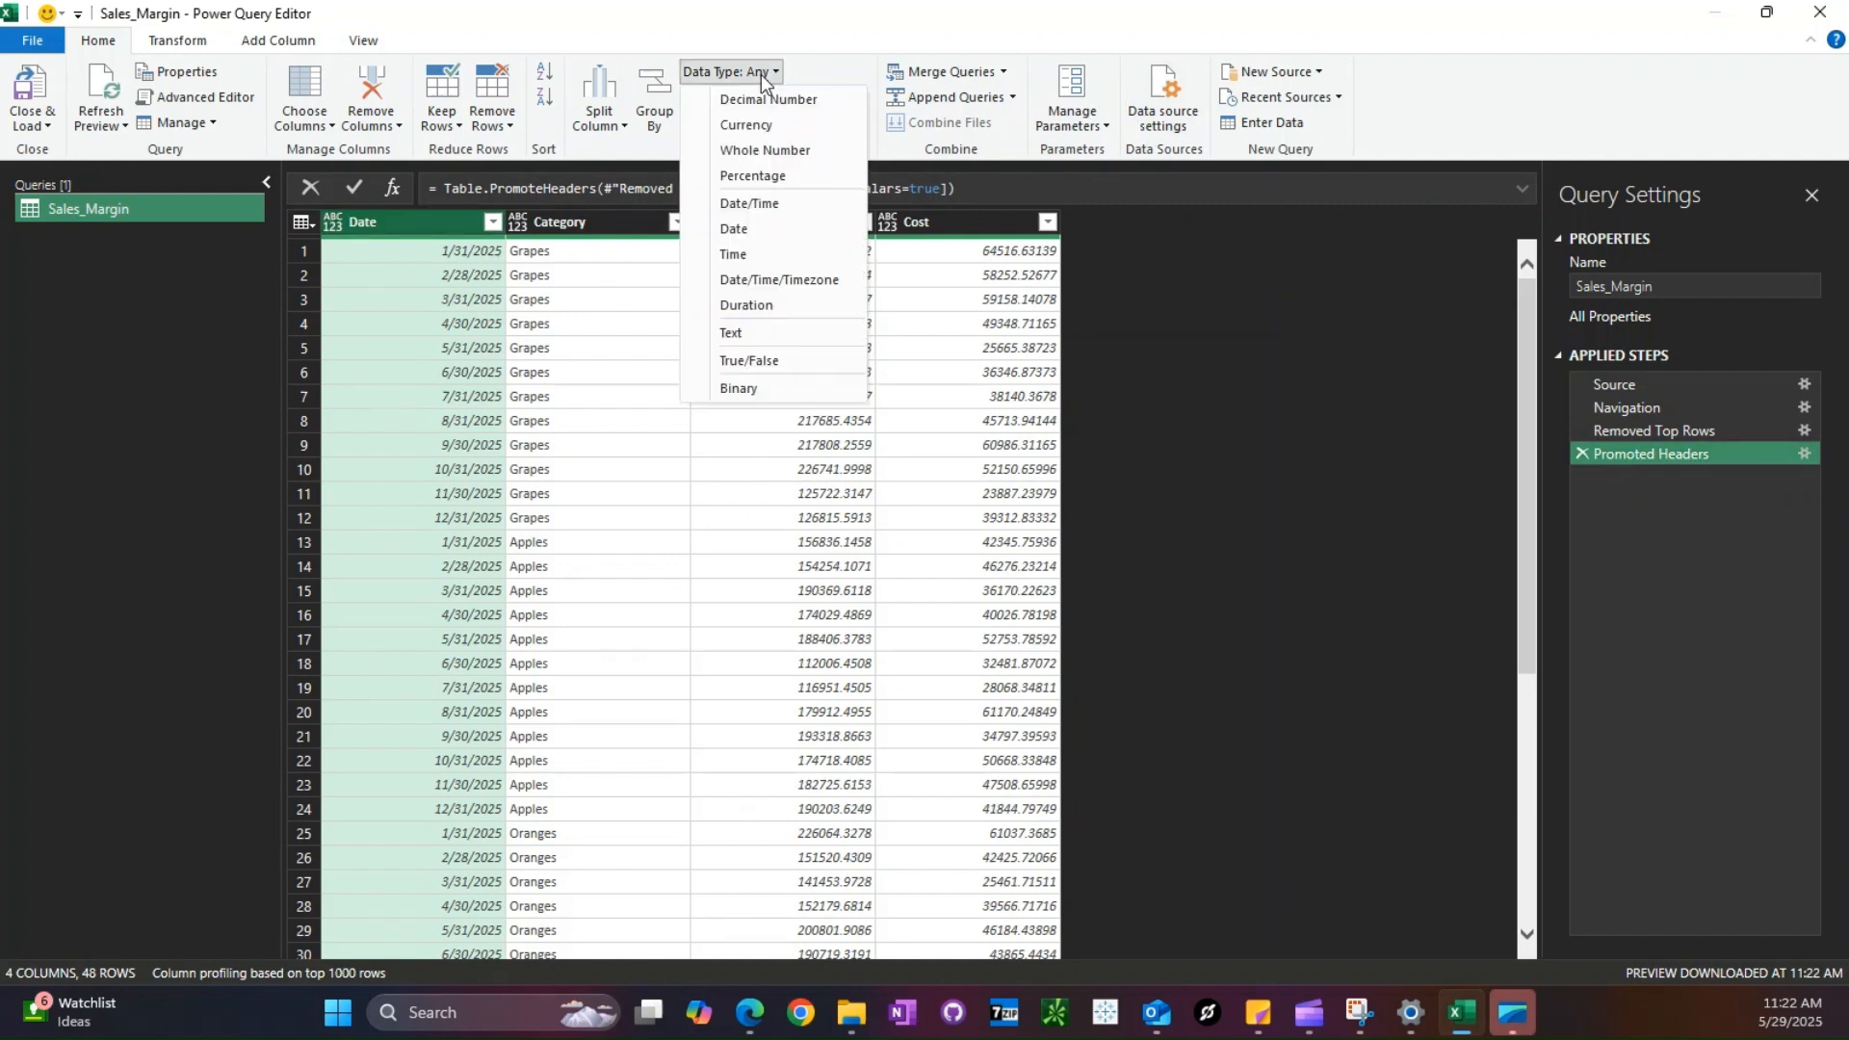
pyautogui.click(772, 231)
pyautogui.click(784, 224)
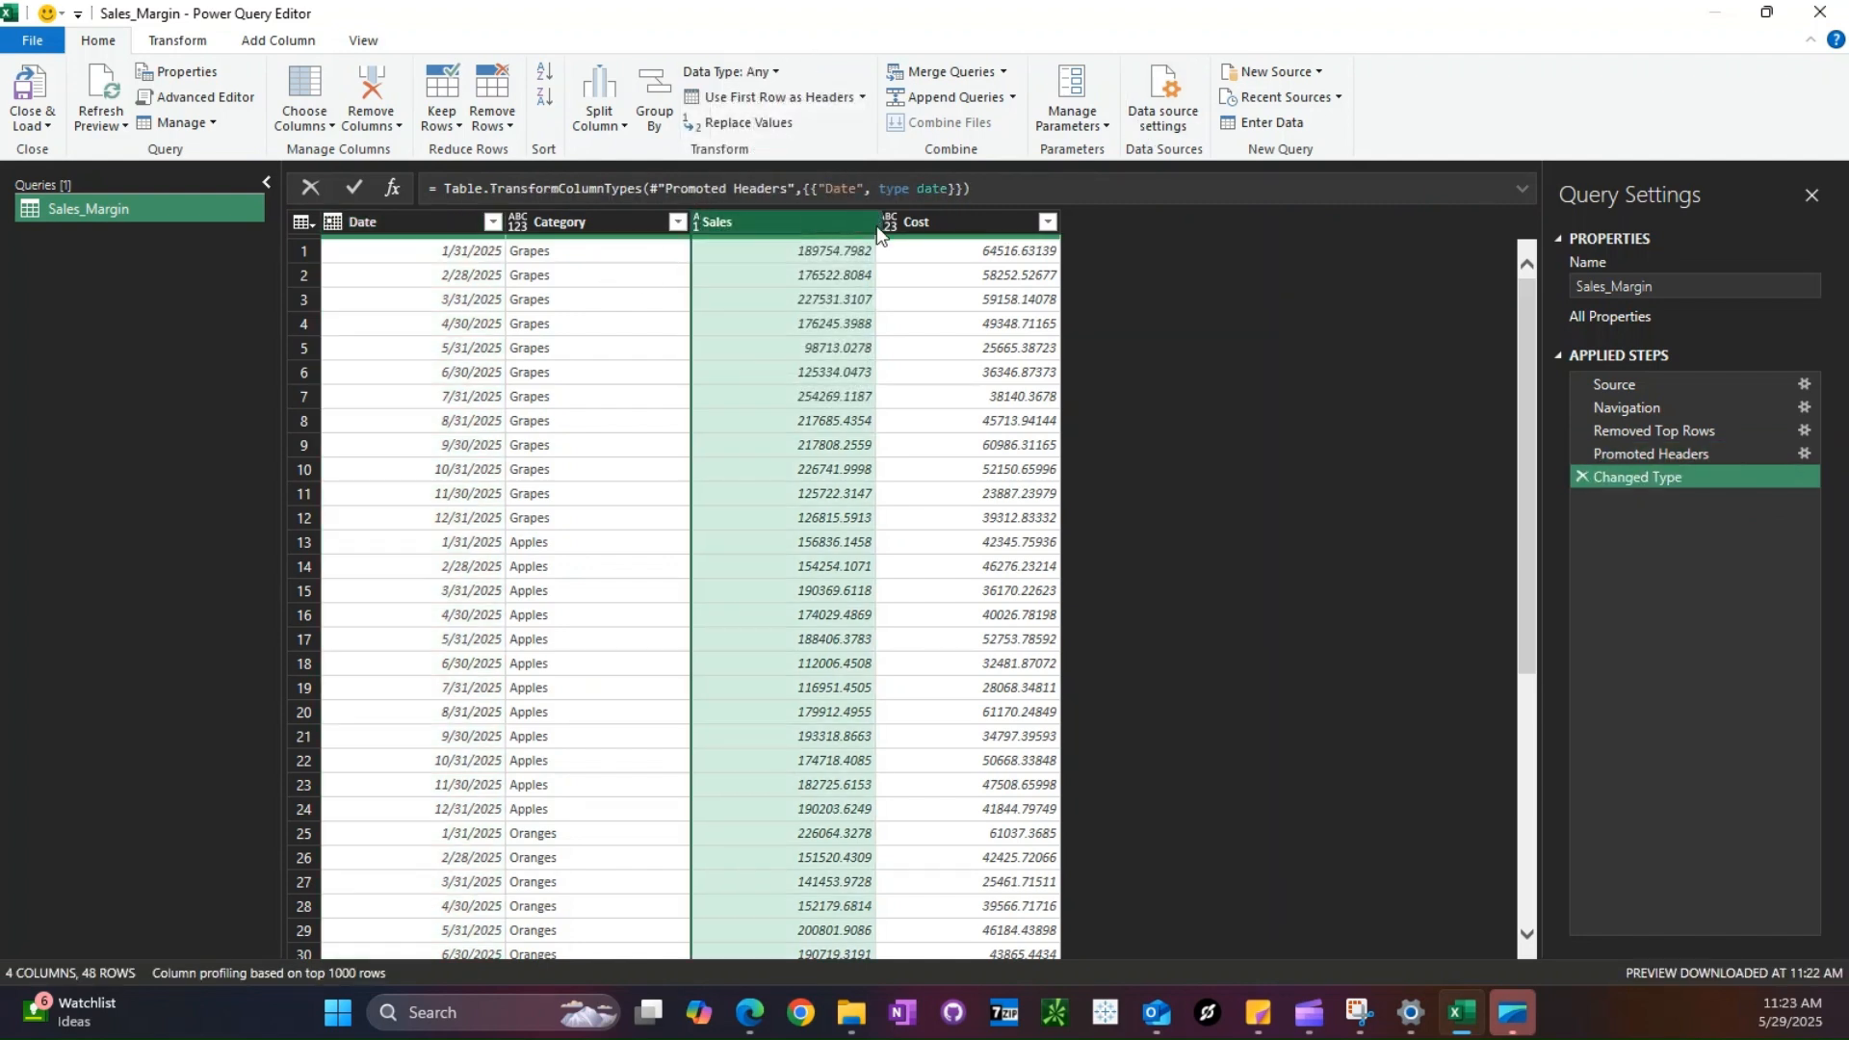
pyautogui.keyDown('ctrl'); pyautogui.click(946, 229); pyautogui.keyUp('ctrl')
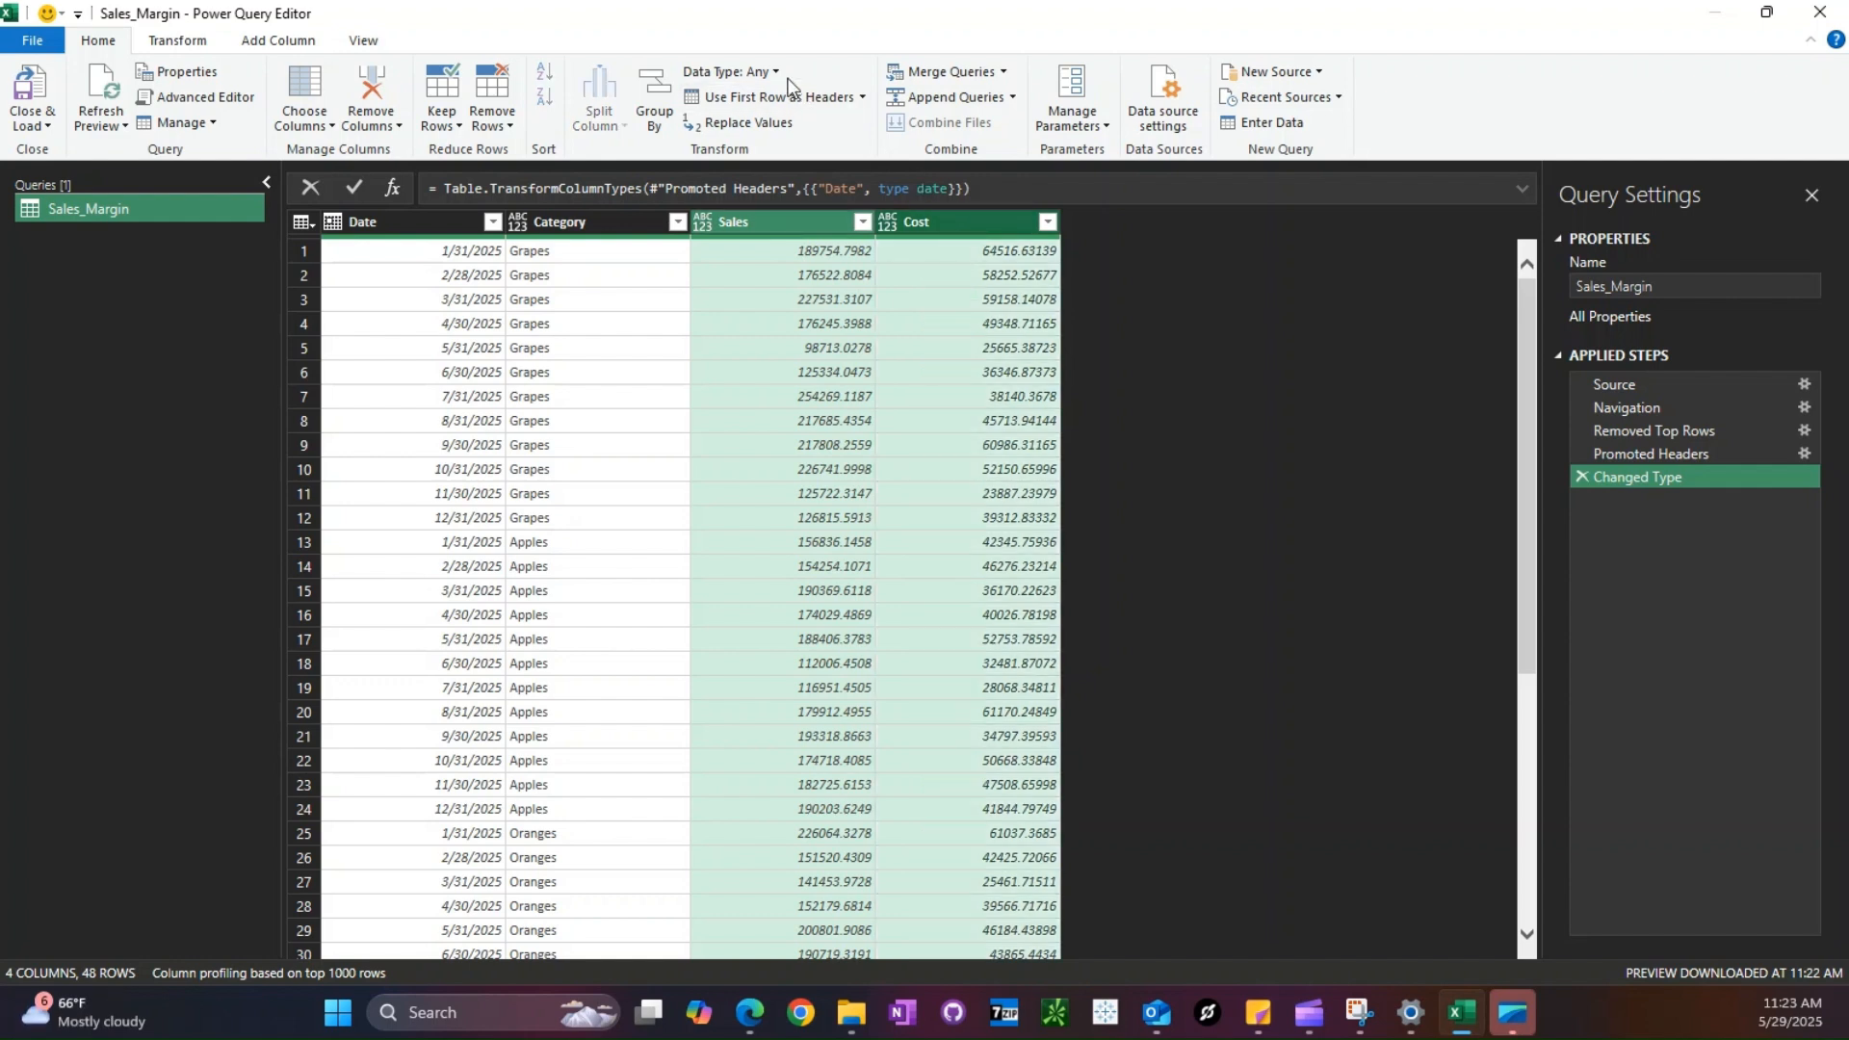
pyautogui.click(766, 72)
pyautogui.click(761, 94)
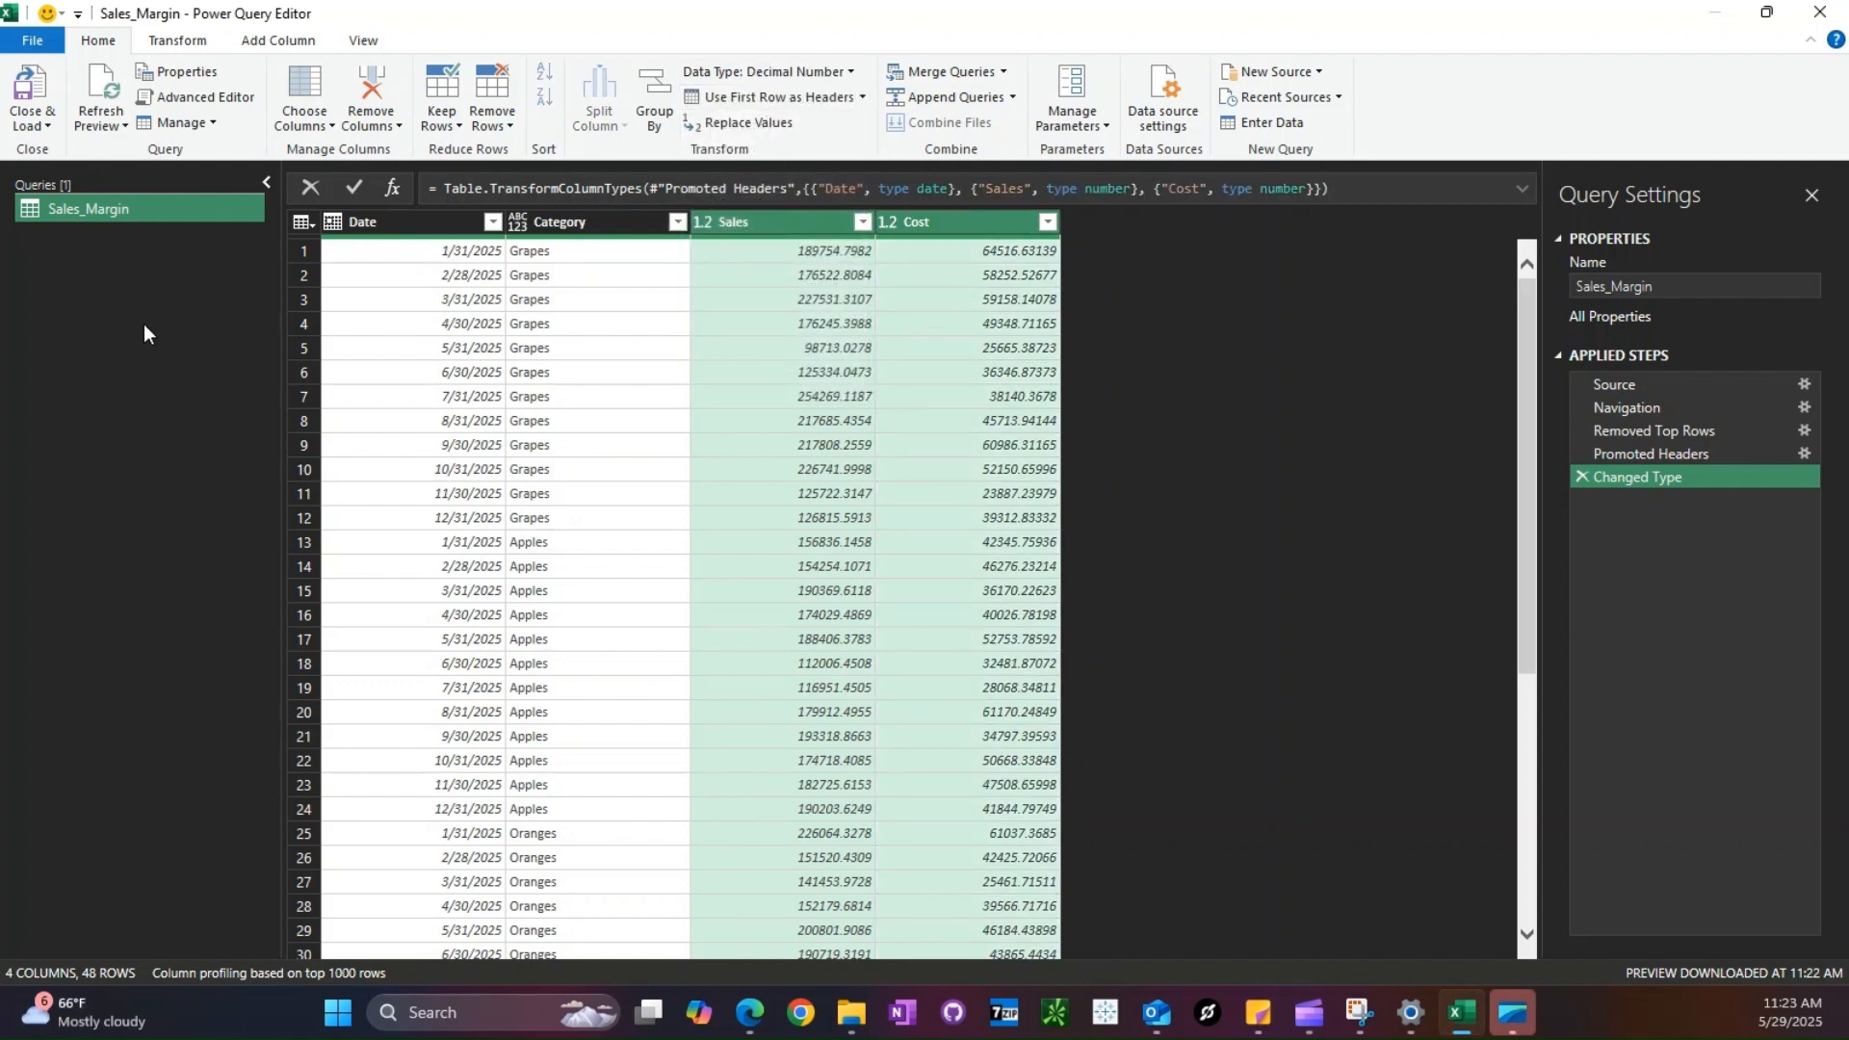
# - Duplicate the Sales_Margin query and point the copy's Source step to Demand_Plan - Demo.xlsx
pyautogui.rightClick(104, 208)
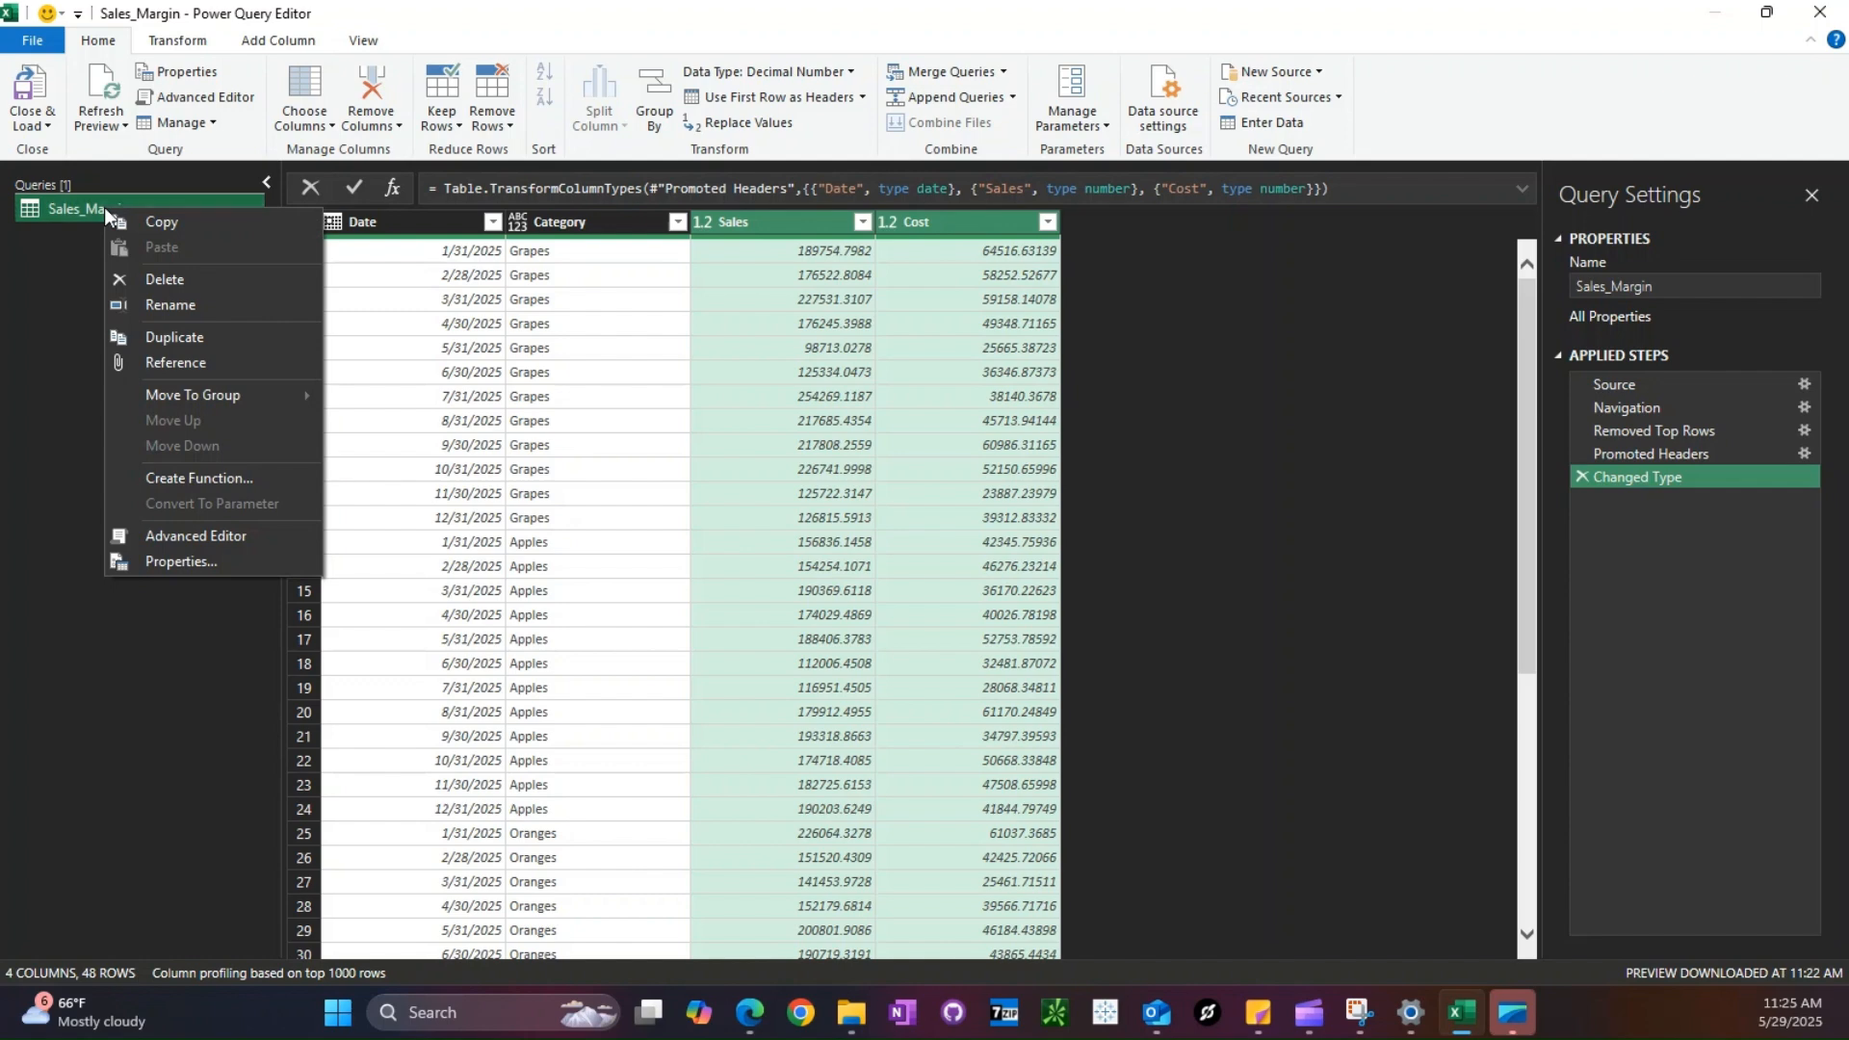
pyautogui.click(192, 337)
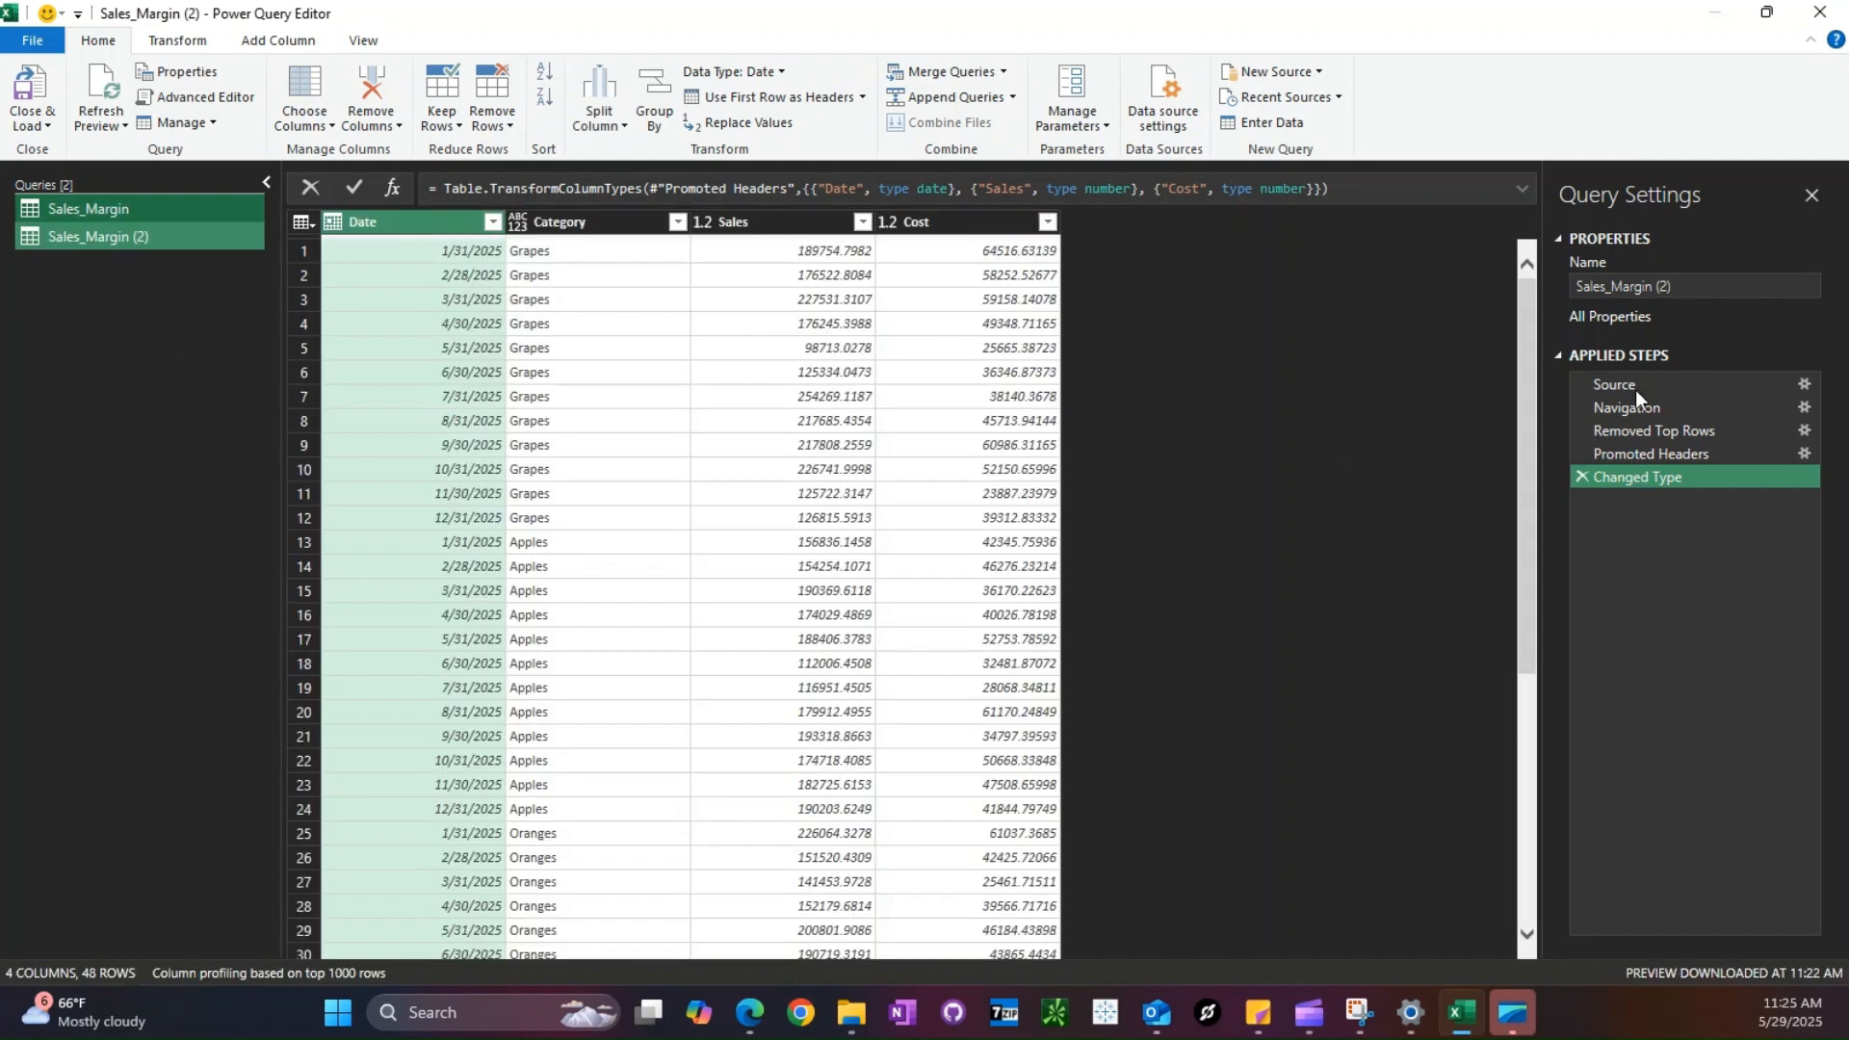
pyautogui.click(1635, 389)
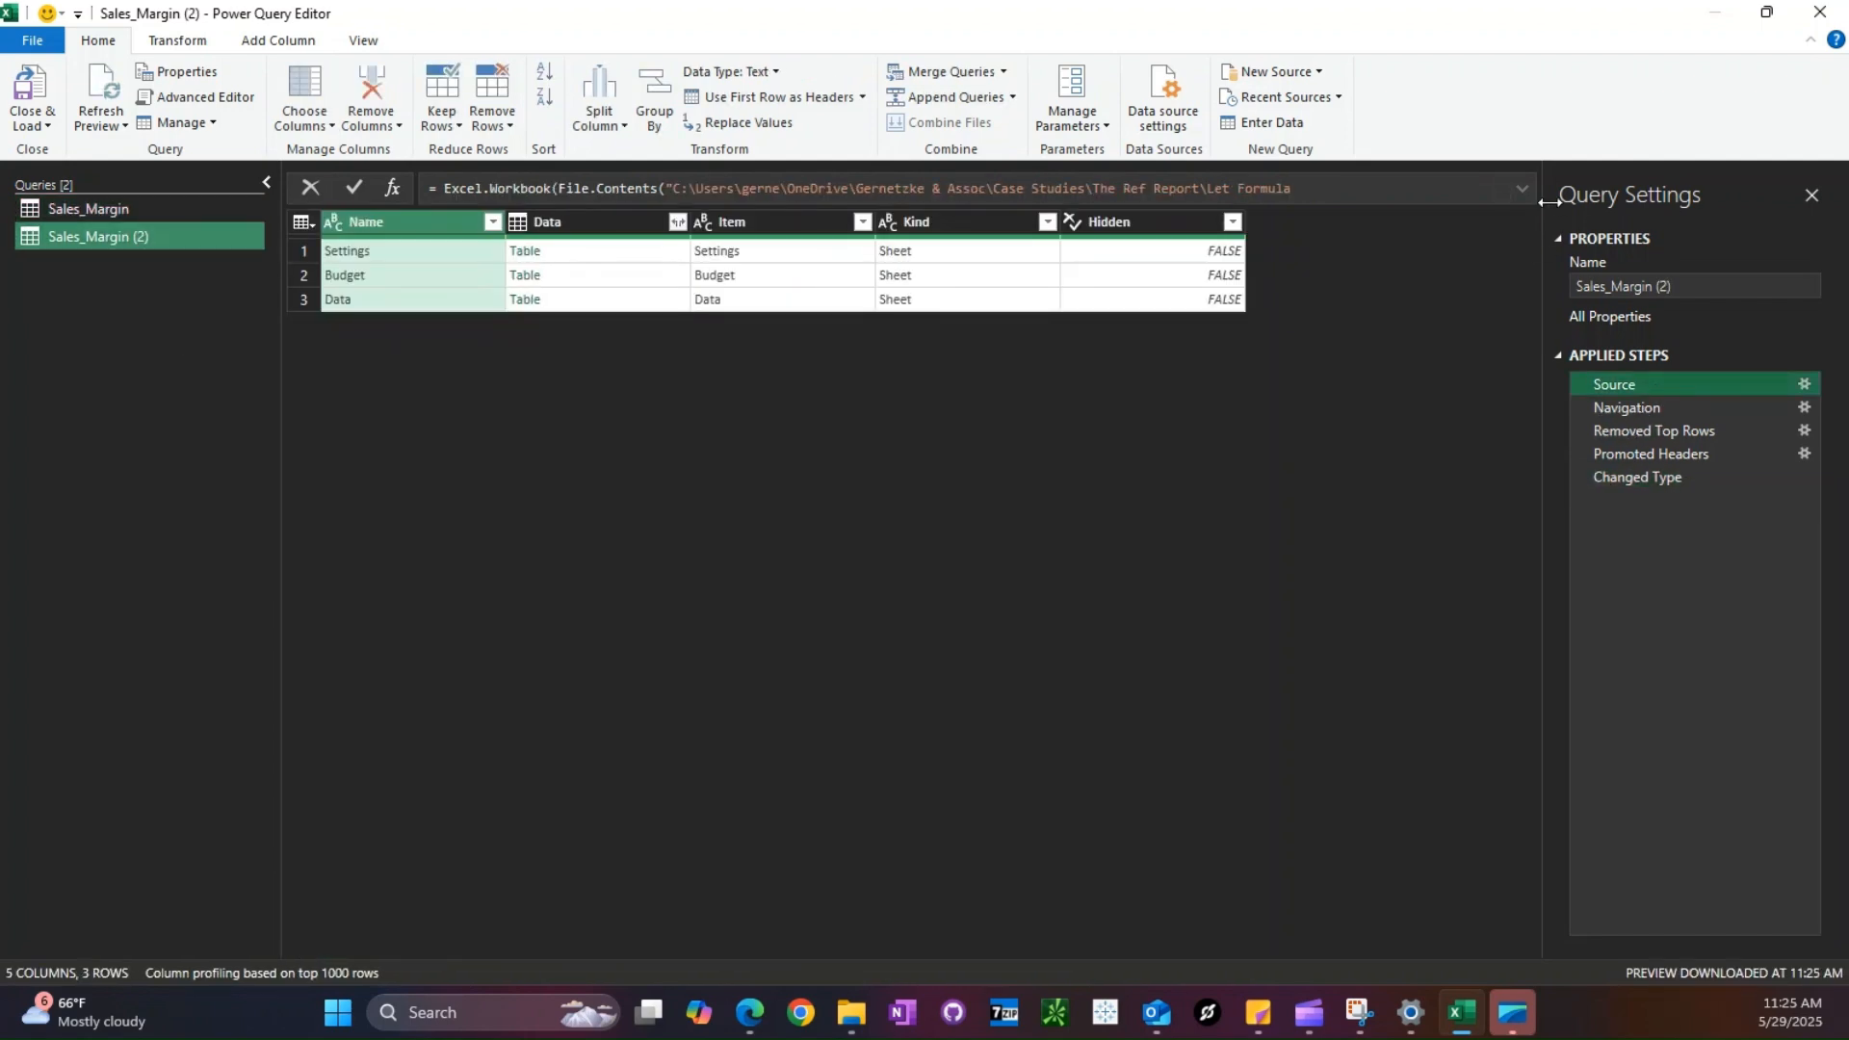
pyautogui.click(1519, 189)
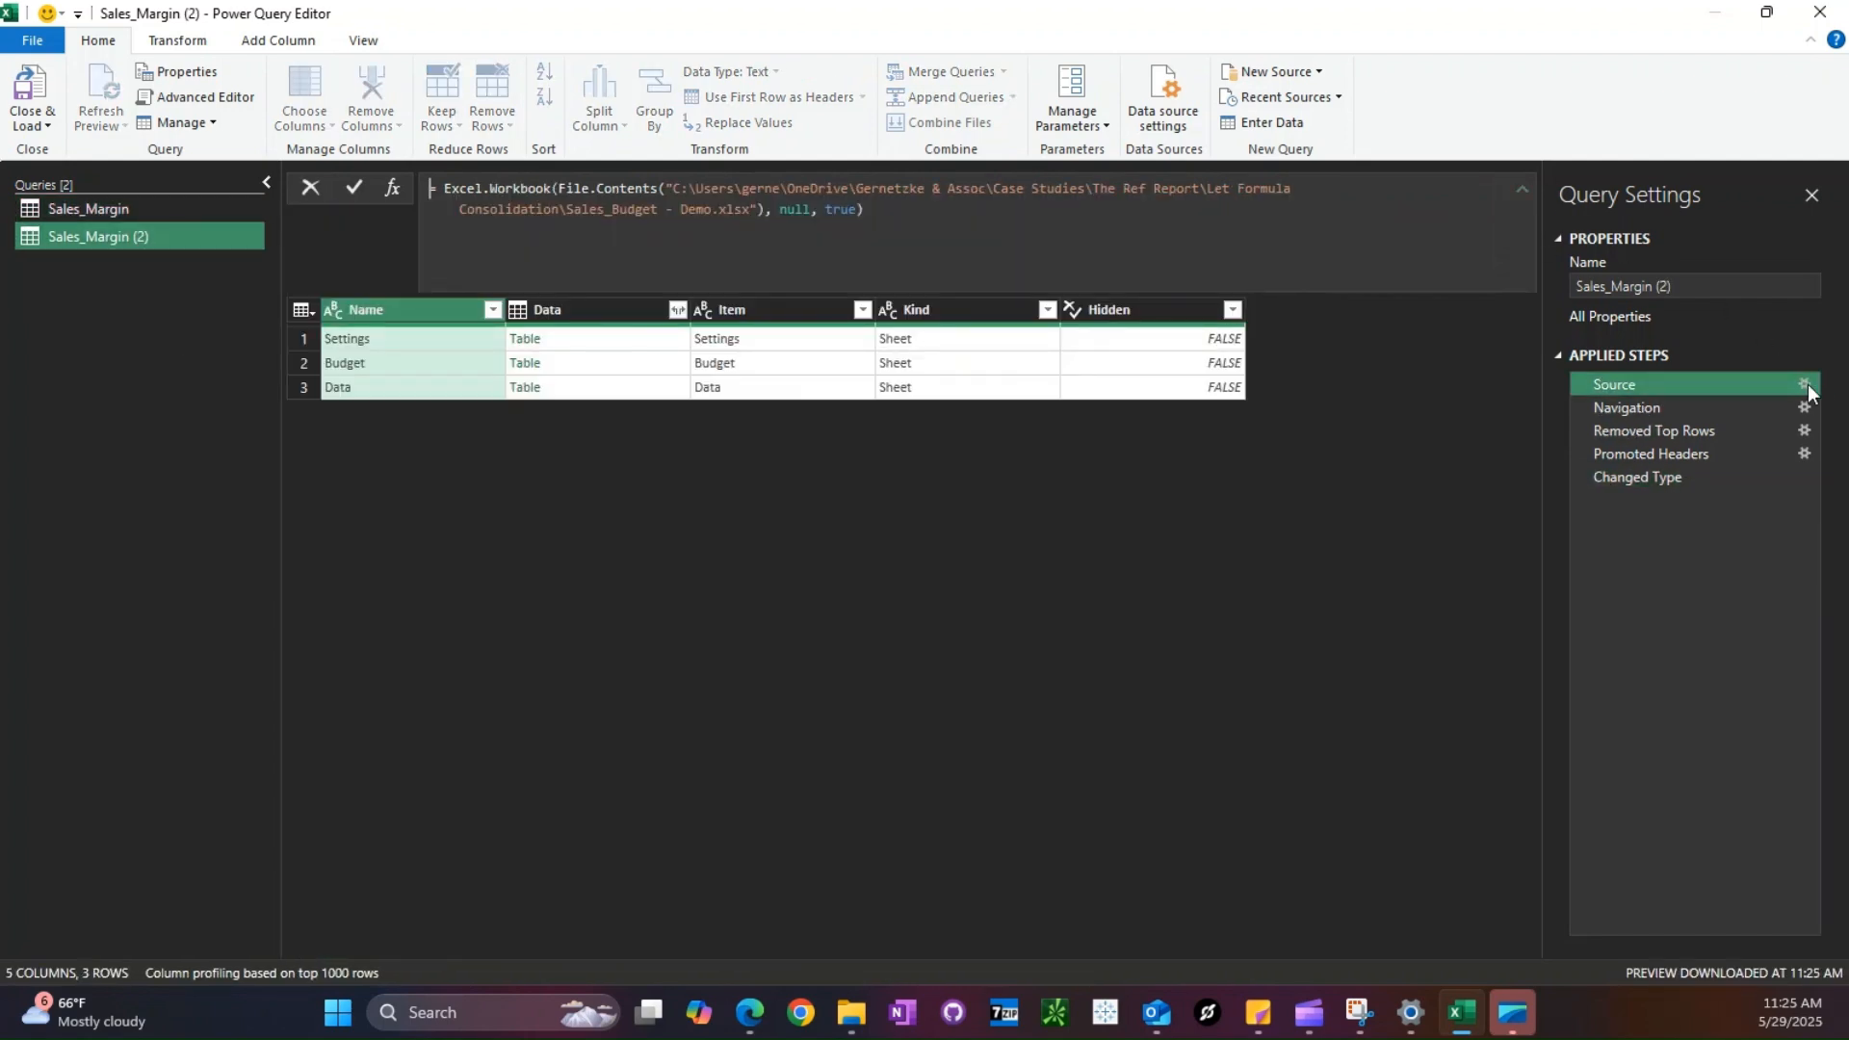
pyautogui.press('Left')
pyautogui.press('Right')
pyautogui.write('D')
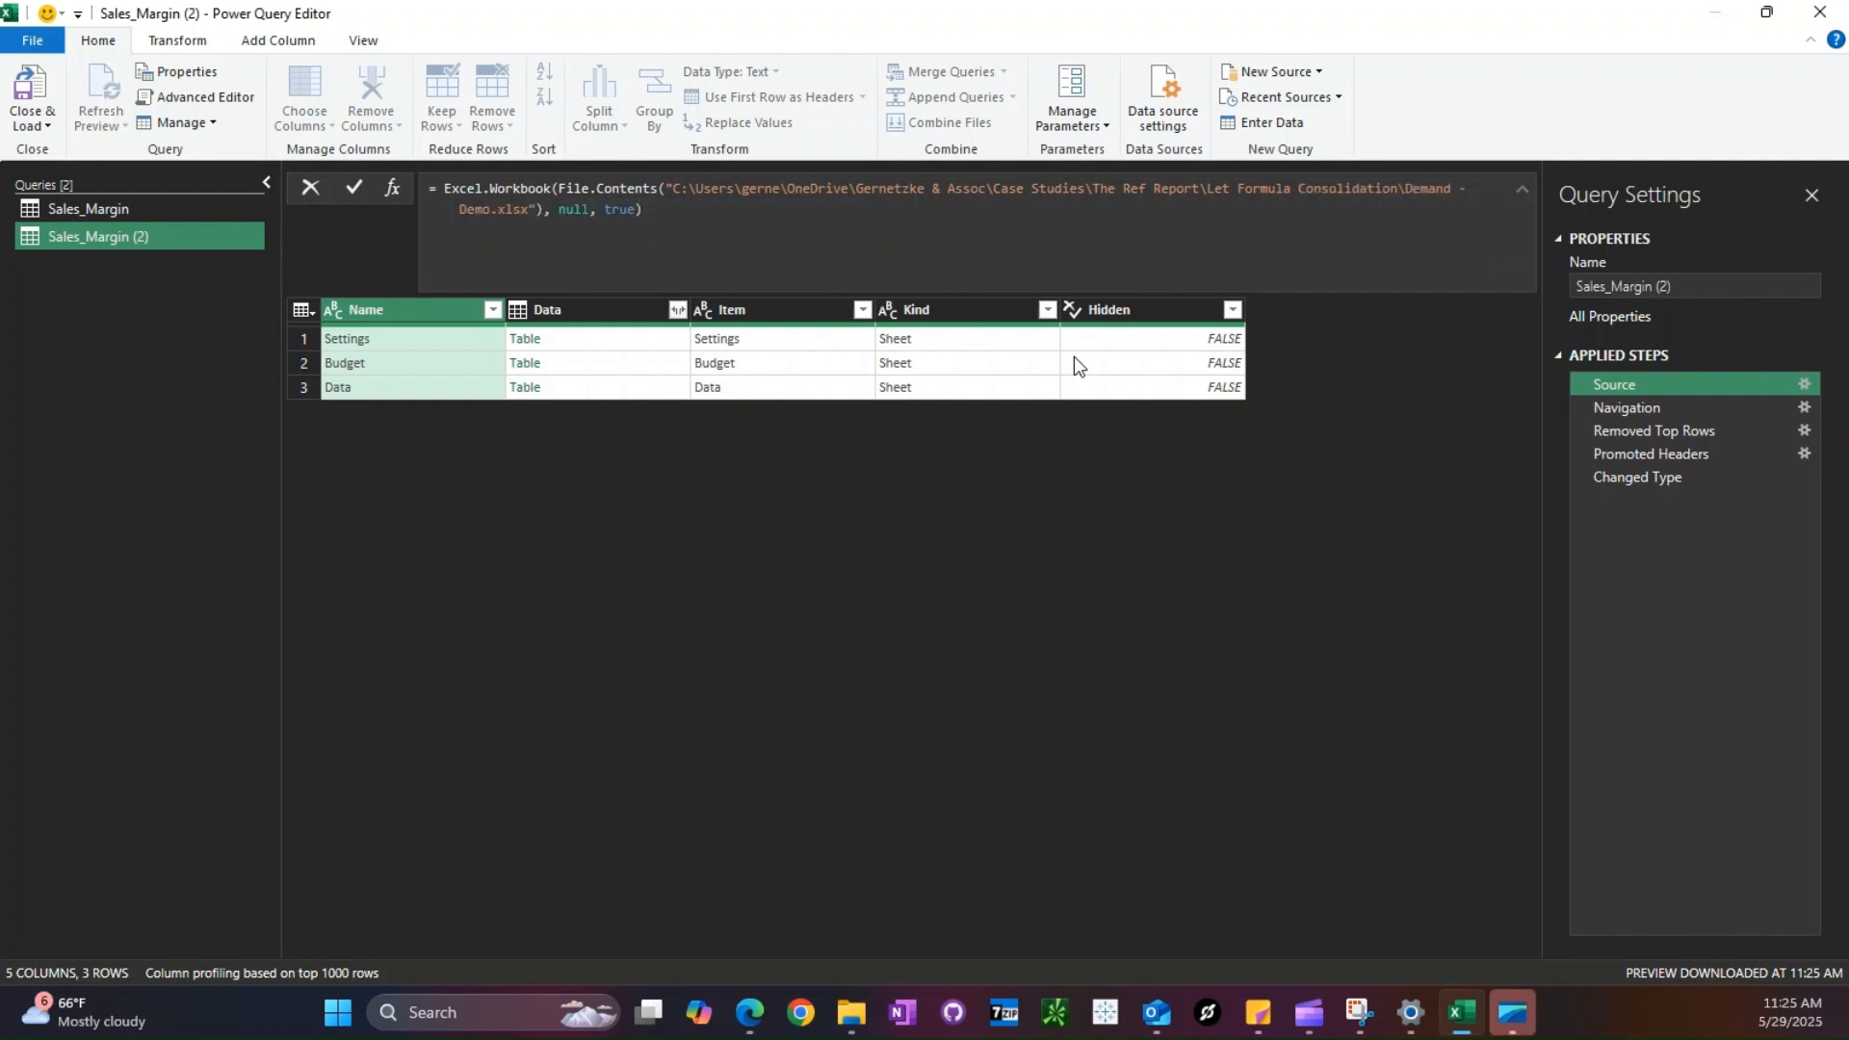
pyautogui.press('Return')
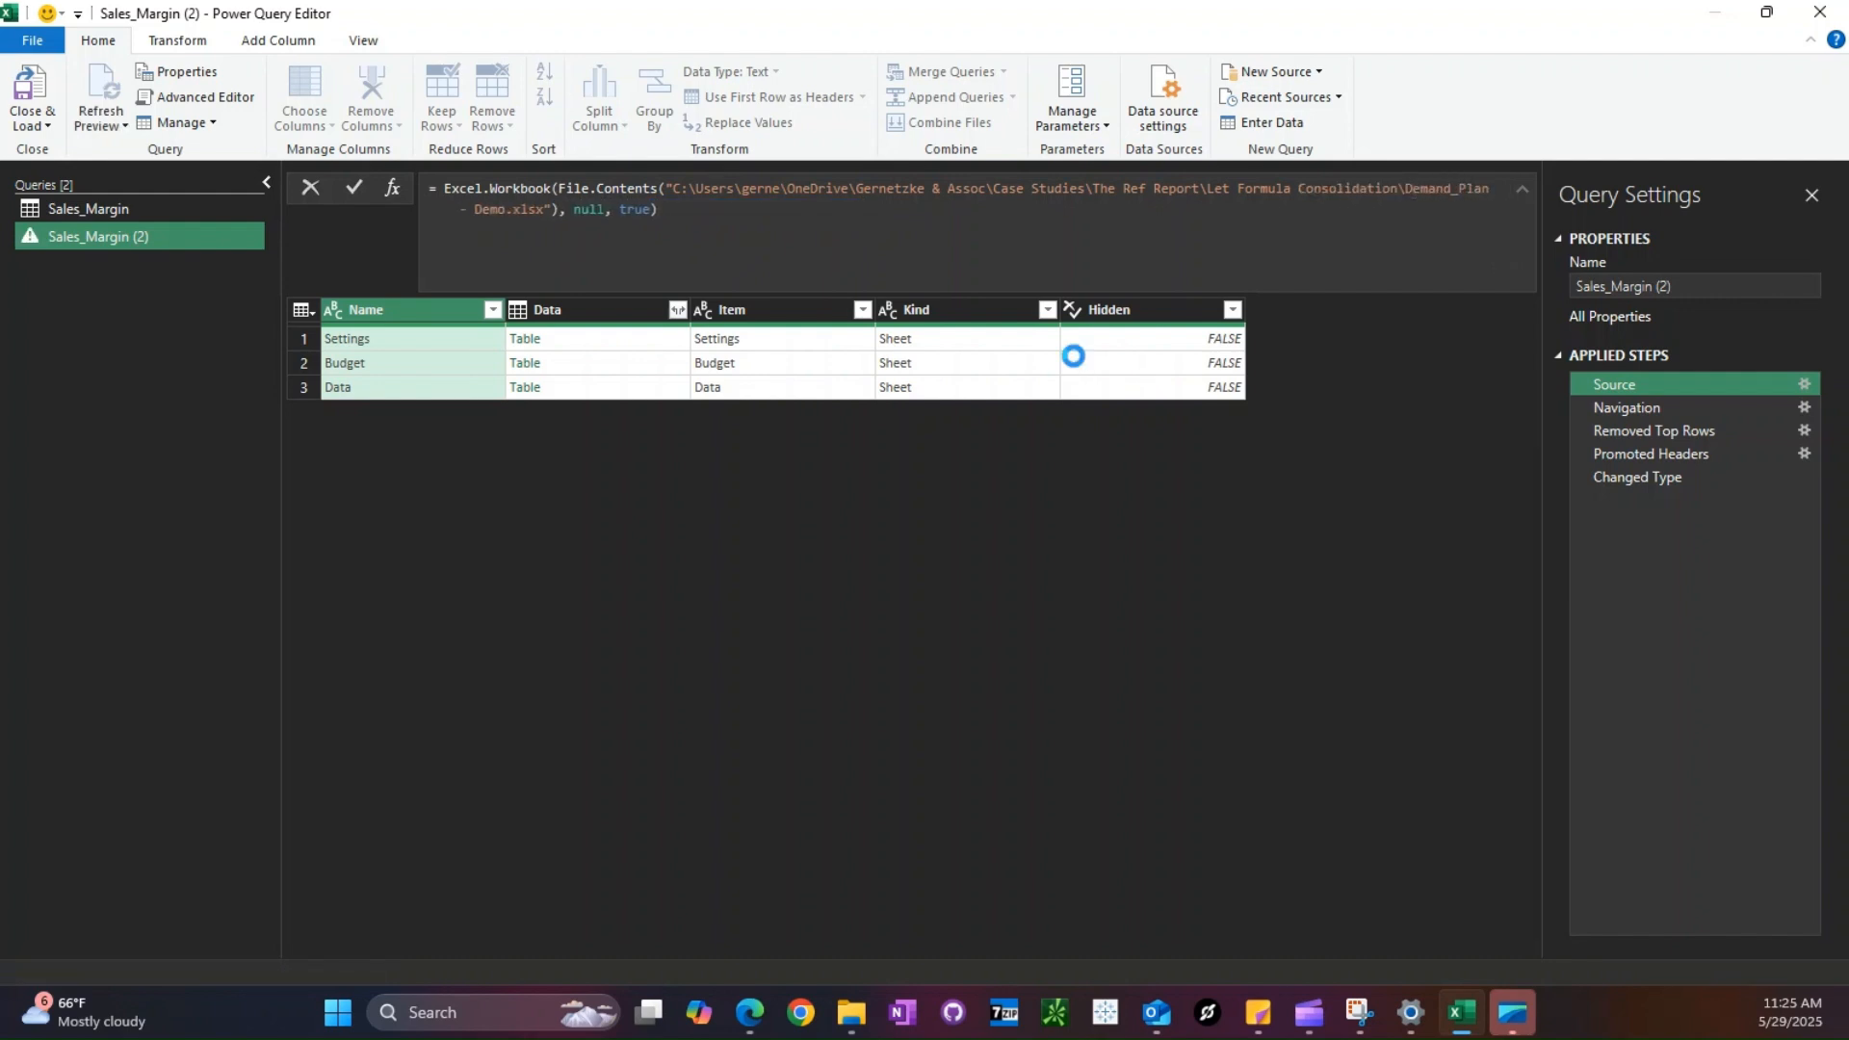
# - In the copied query's Changed Type formula, replace the Sales column with Demand and remove the Cost entry
pyautogui.click(1667, 476)
pyautogui.click(1665, 452)
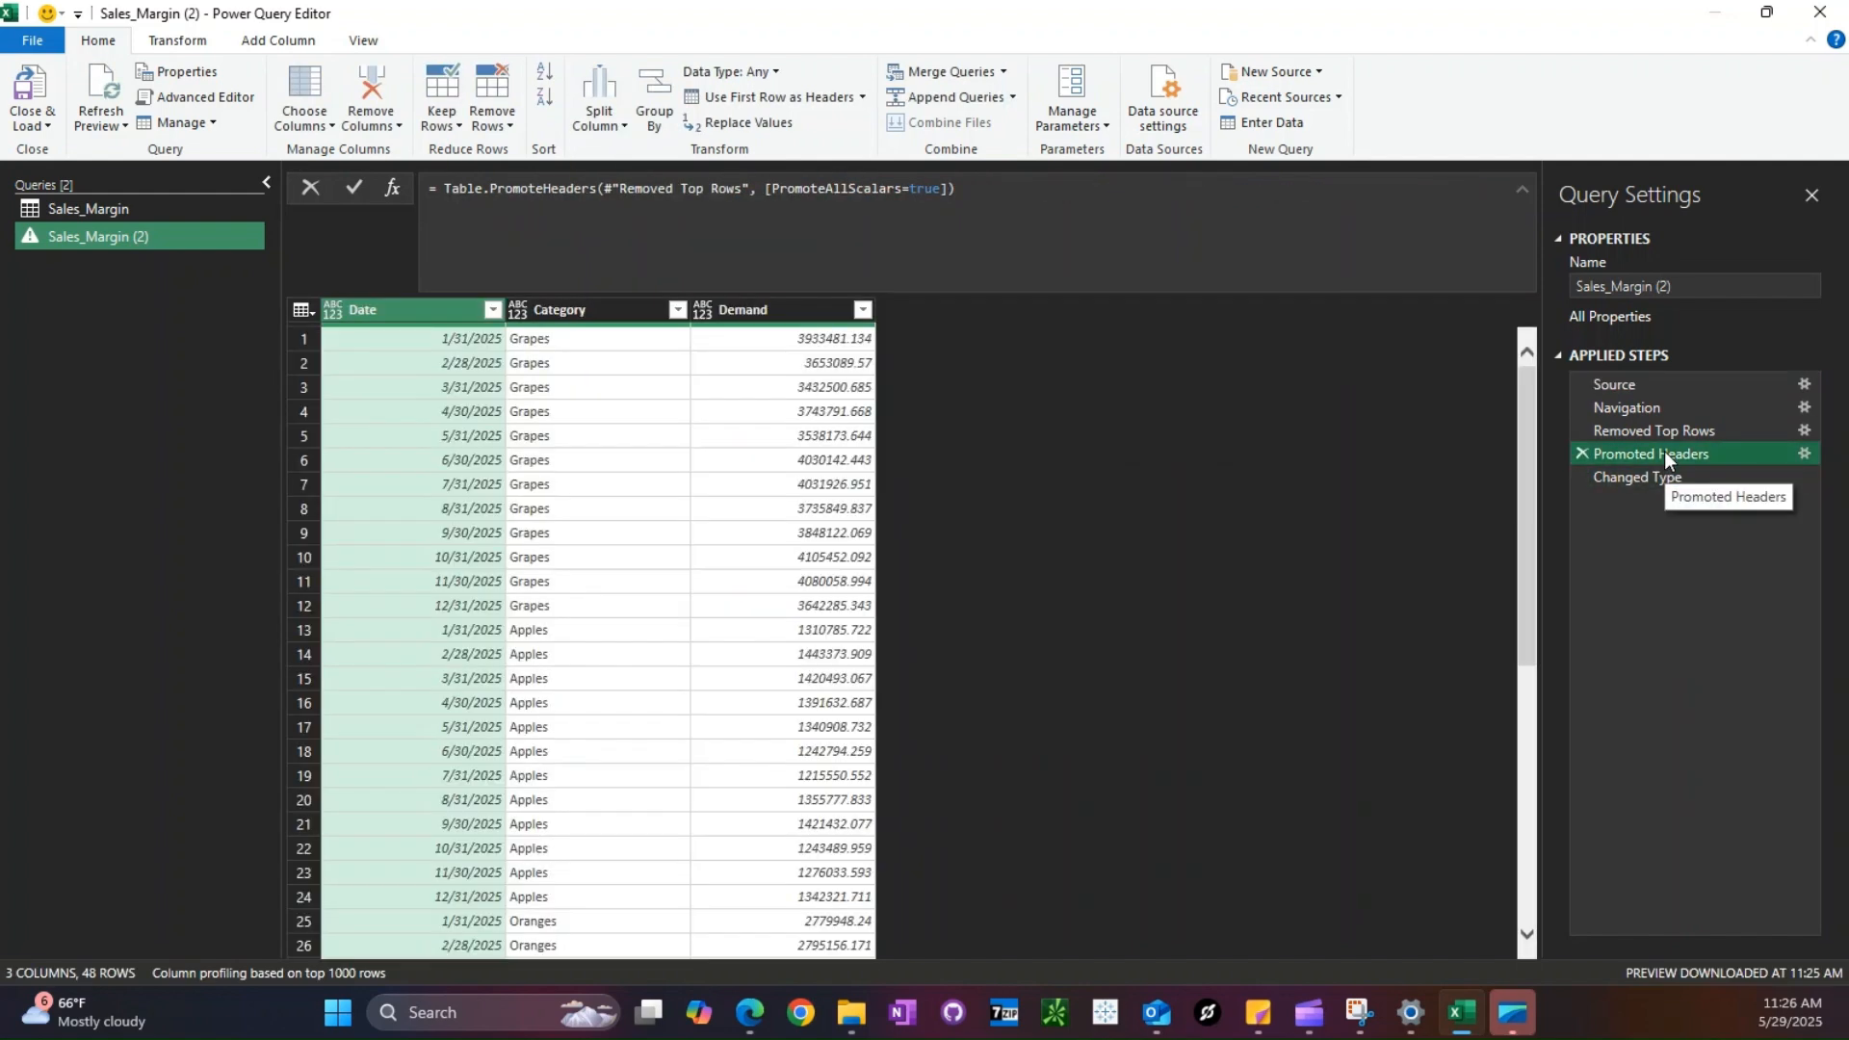
pyautogui.click(1656, 476)
pyautogui.doubleClick(1017, 191)
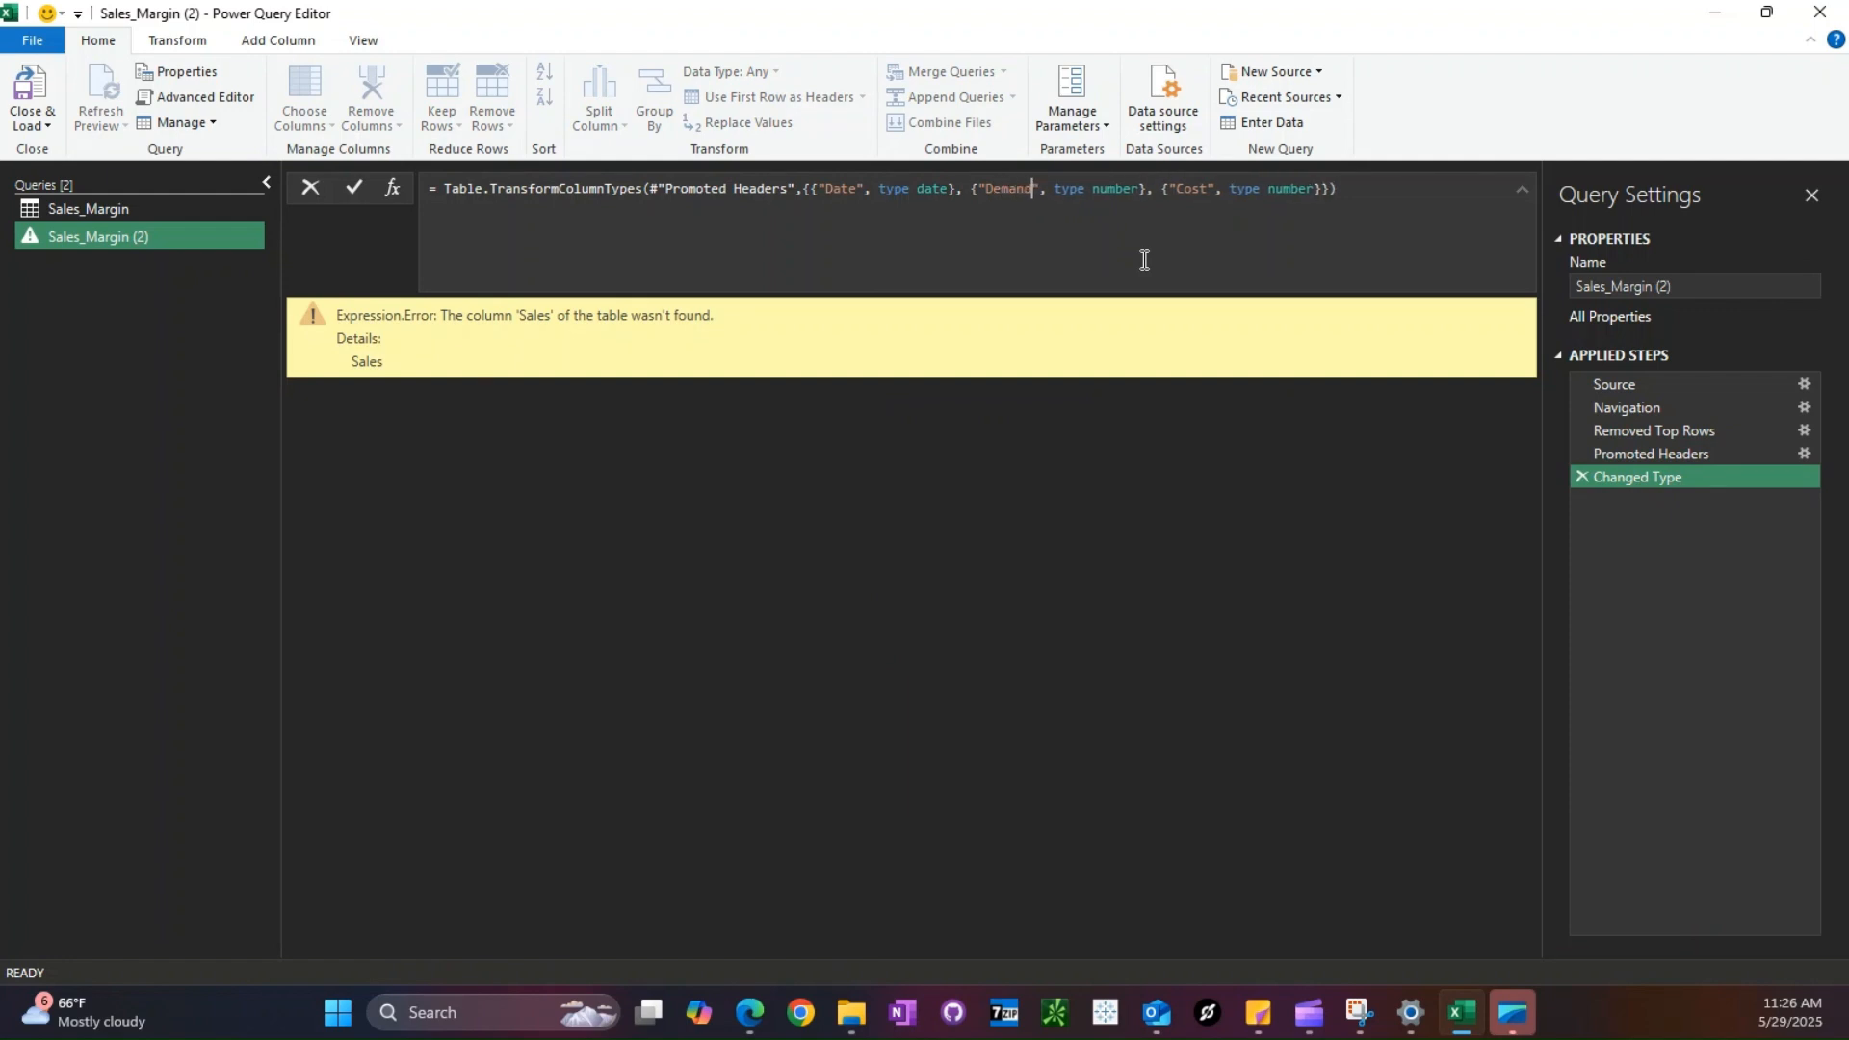
pyautogui.keyDown('shift'); pyautogui.click(1323, 191); pyautogui.keyUp('shift')
pyautogui.press('Delete')
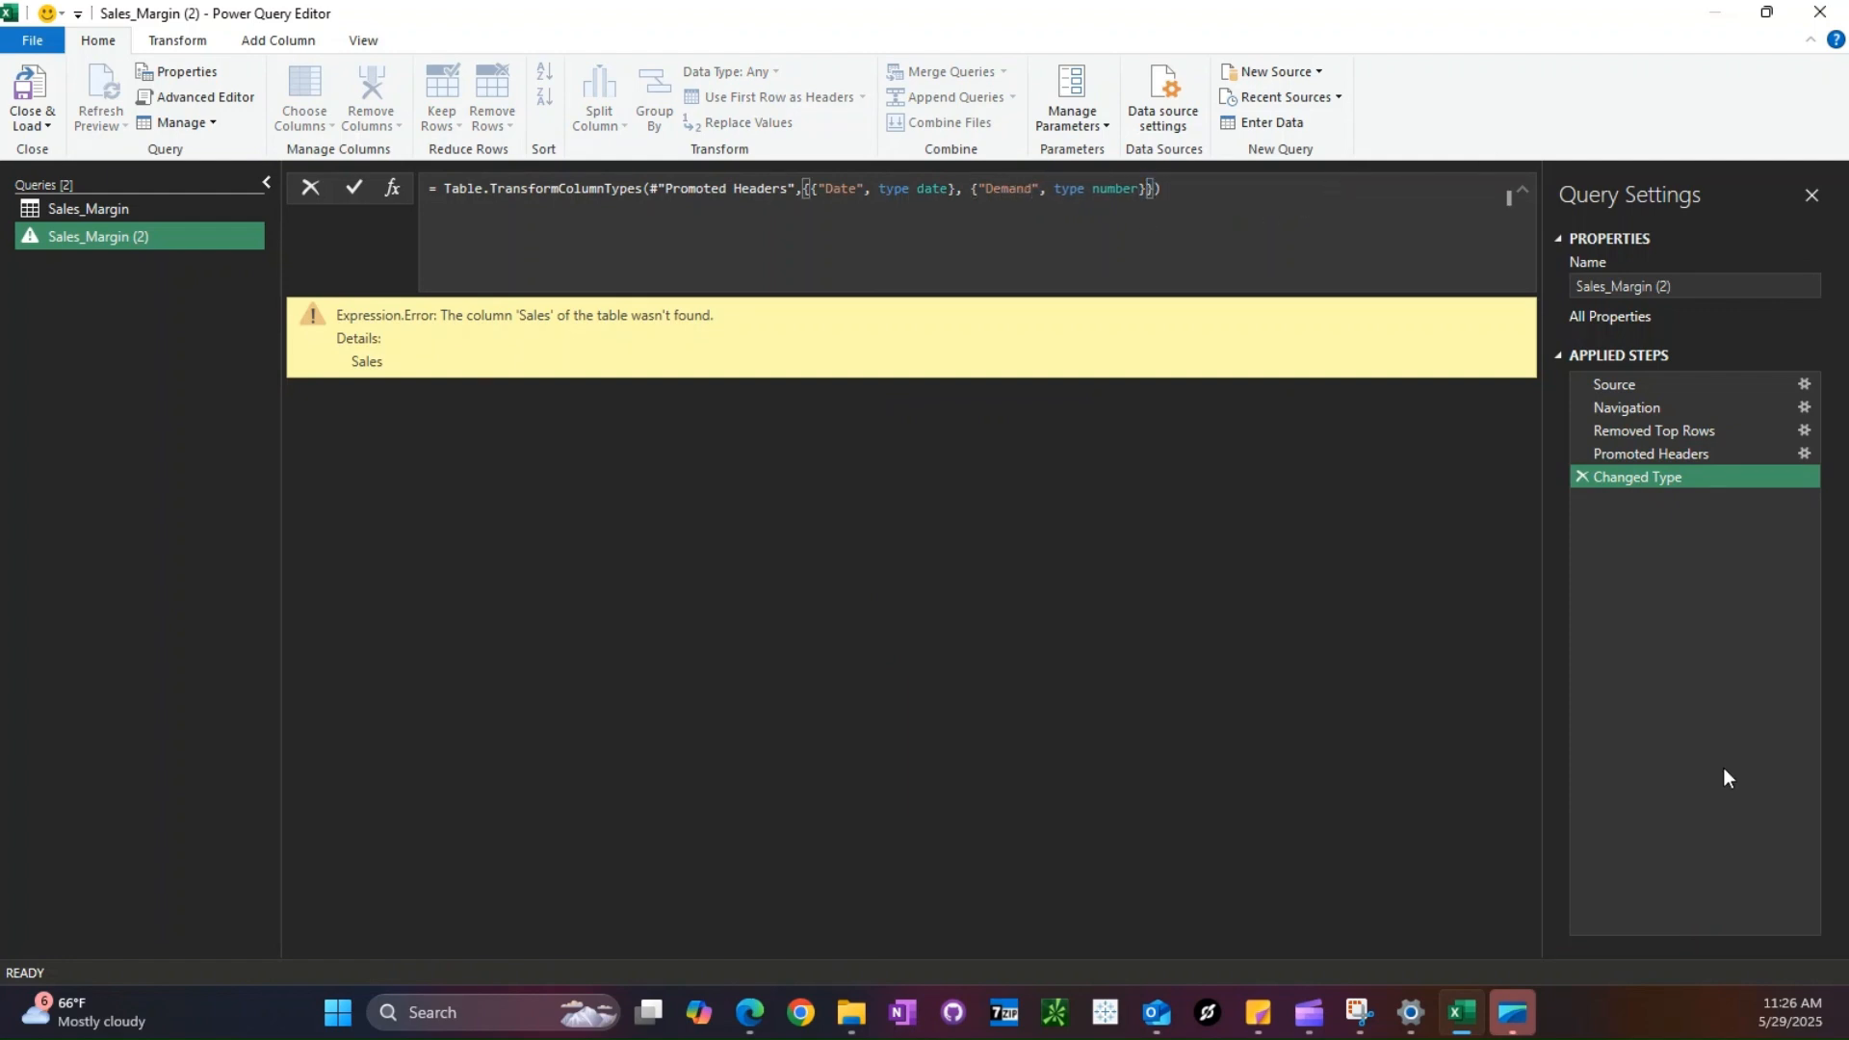
pyautogui.press('Return')
# - Rename the Sales_Margin (2) query as Demand
pyautogui.click(1700, 286)
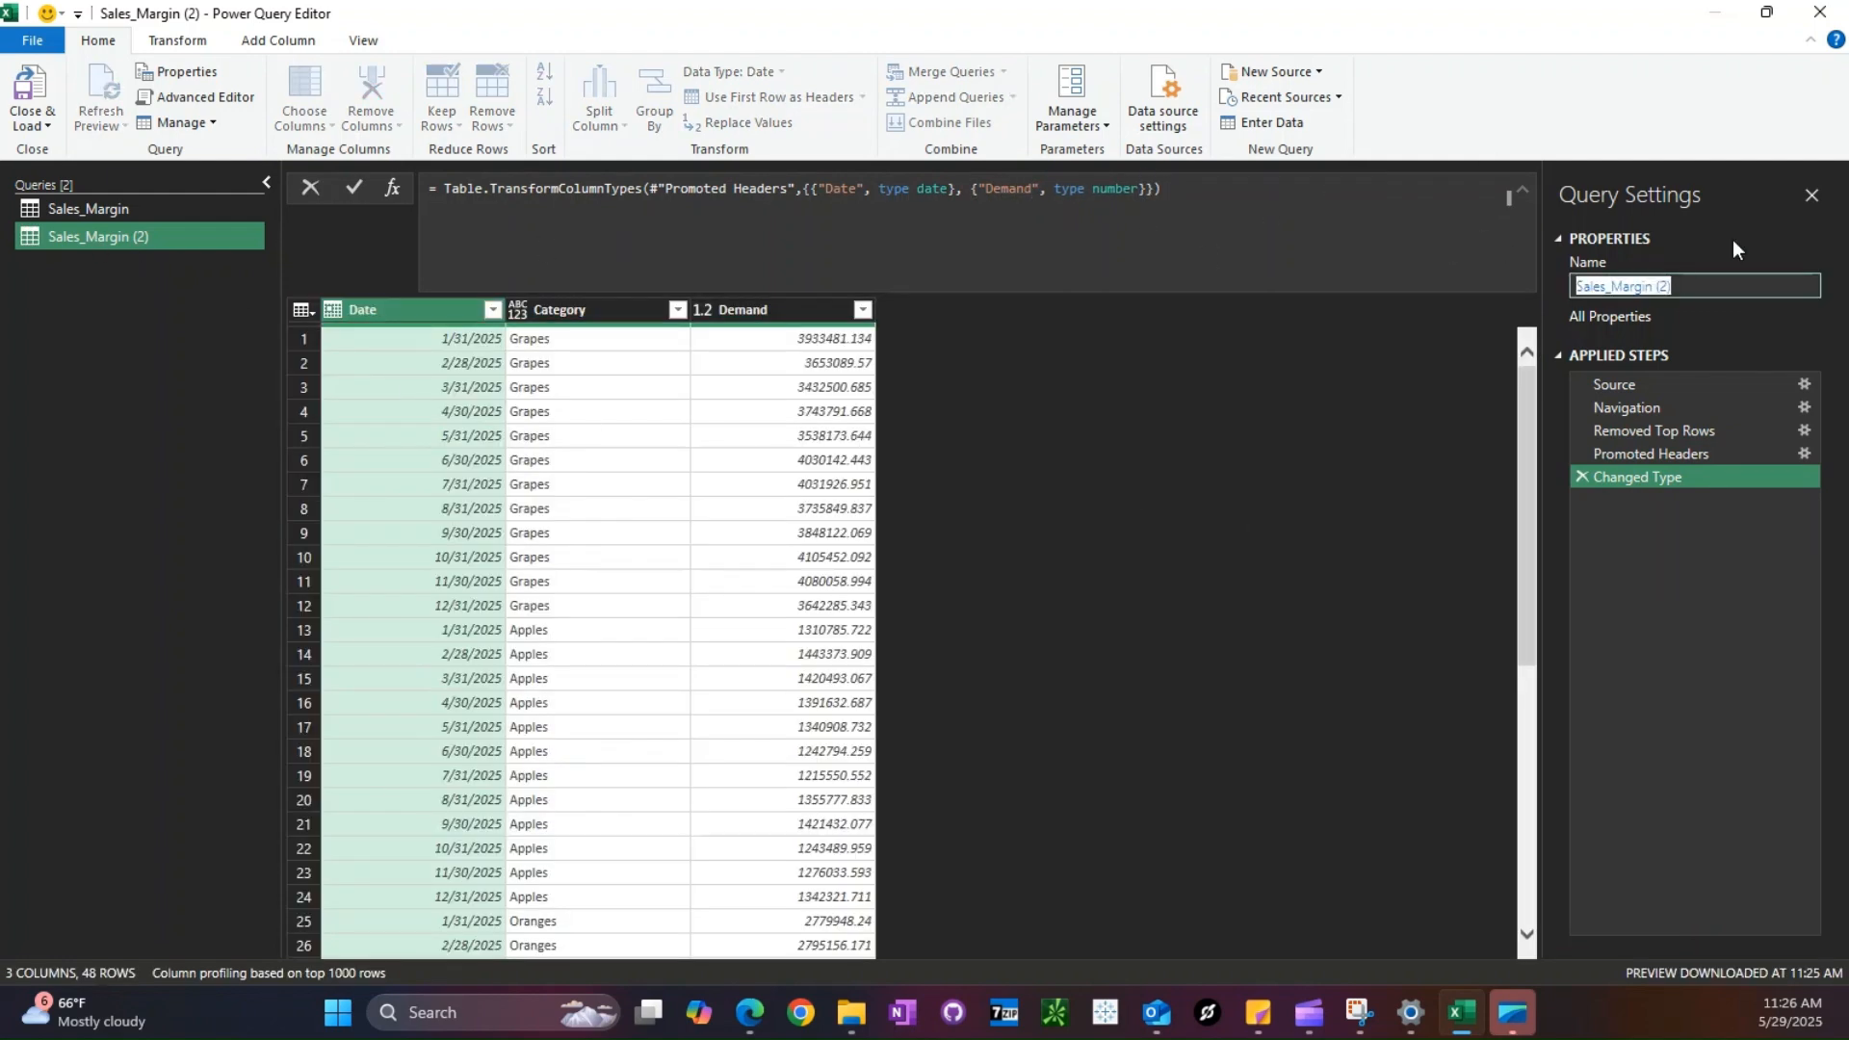
pyautogui.write('Demand')
pyautogui.press('Return')
# - Duplicate the Demand query and point the copy's Source step to Marketing_Spend - Demo.xlsx
pyautogui.rightClick(98, 240)
pyautogui.click(159, 364)
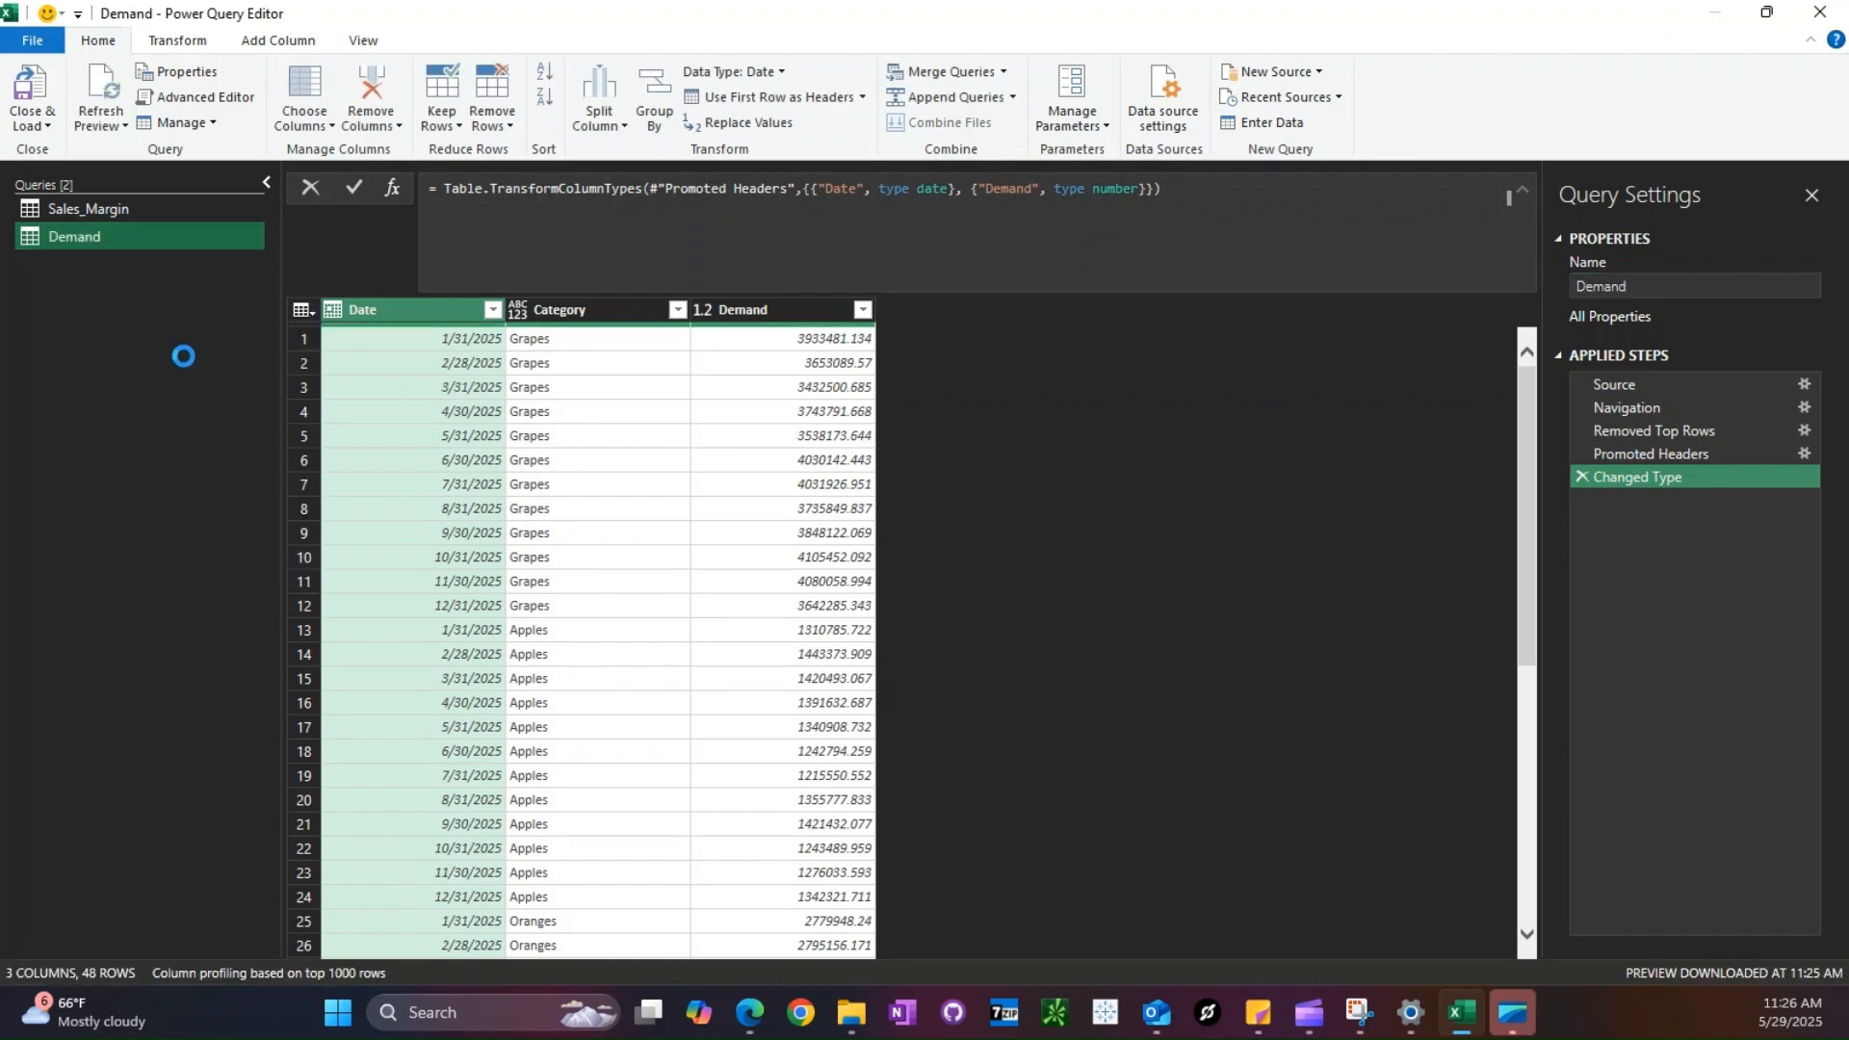
pyautogui.click(1628, 385)
pyautogui.click(1452, 189)
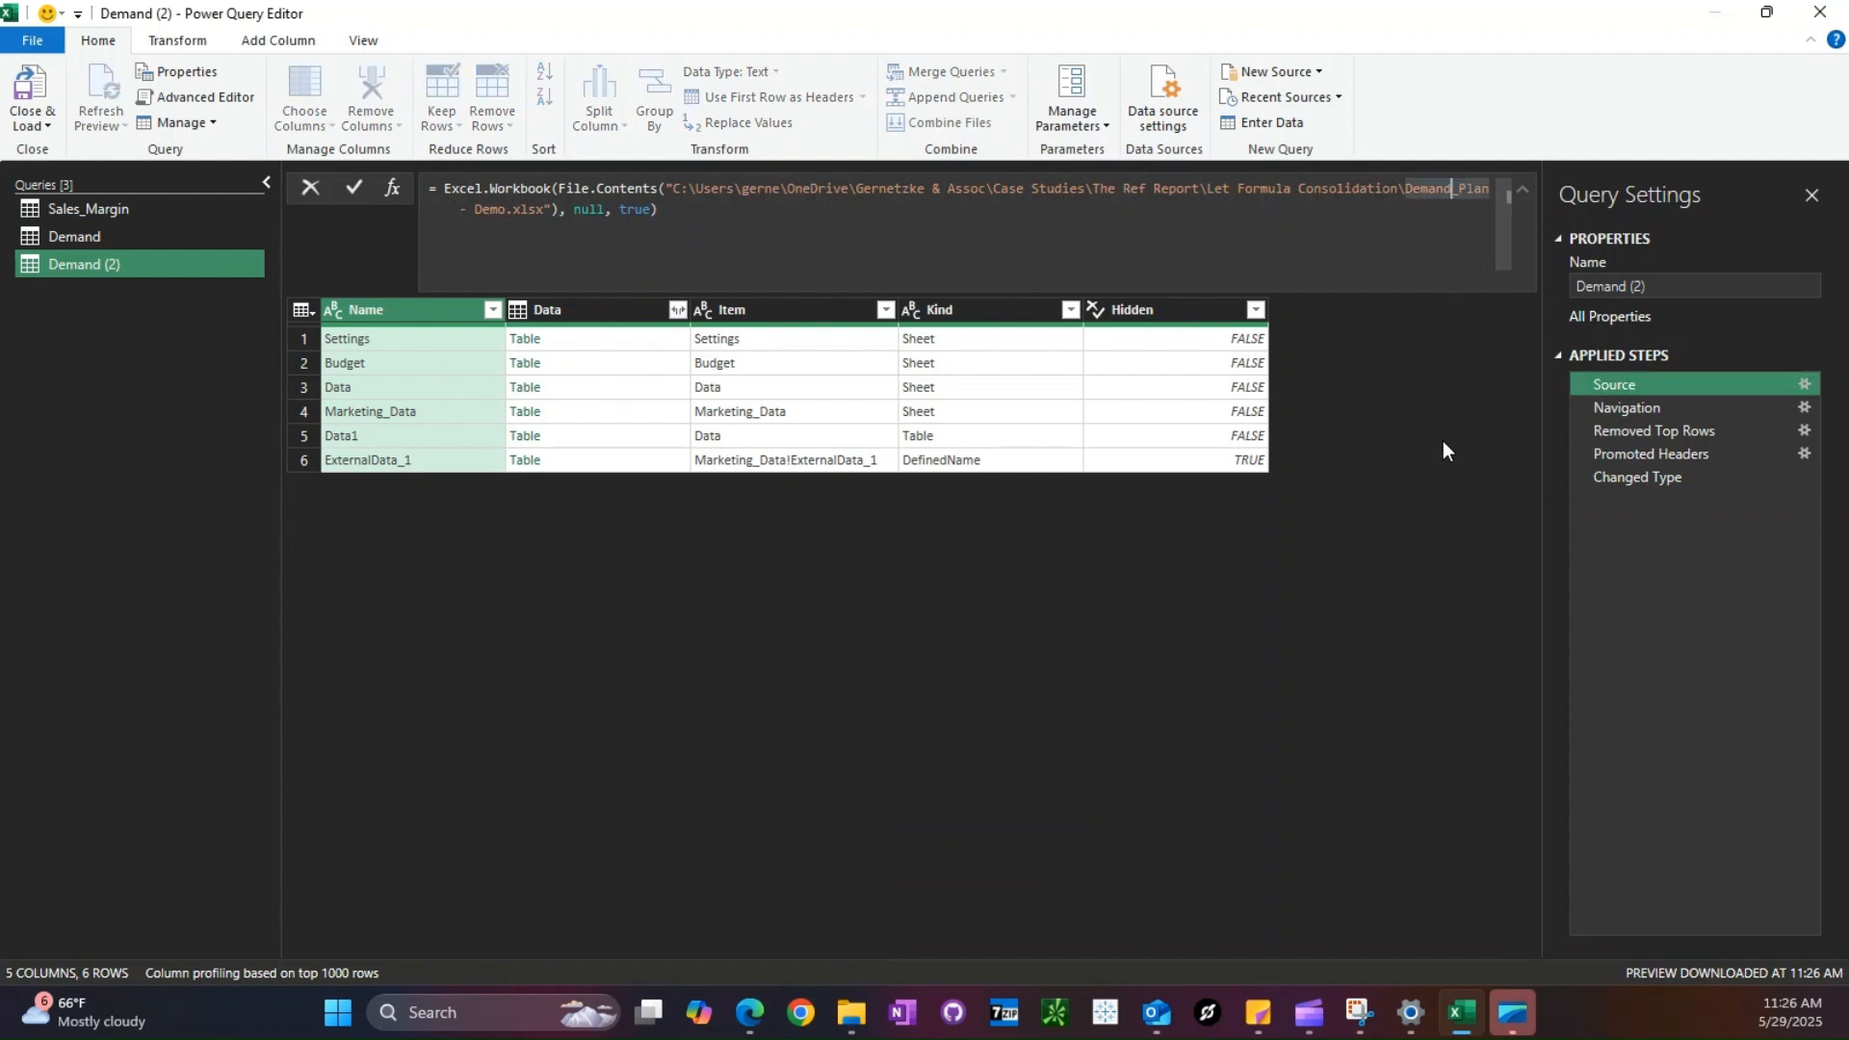
pyautogui.write('Marke')
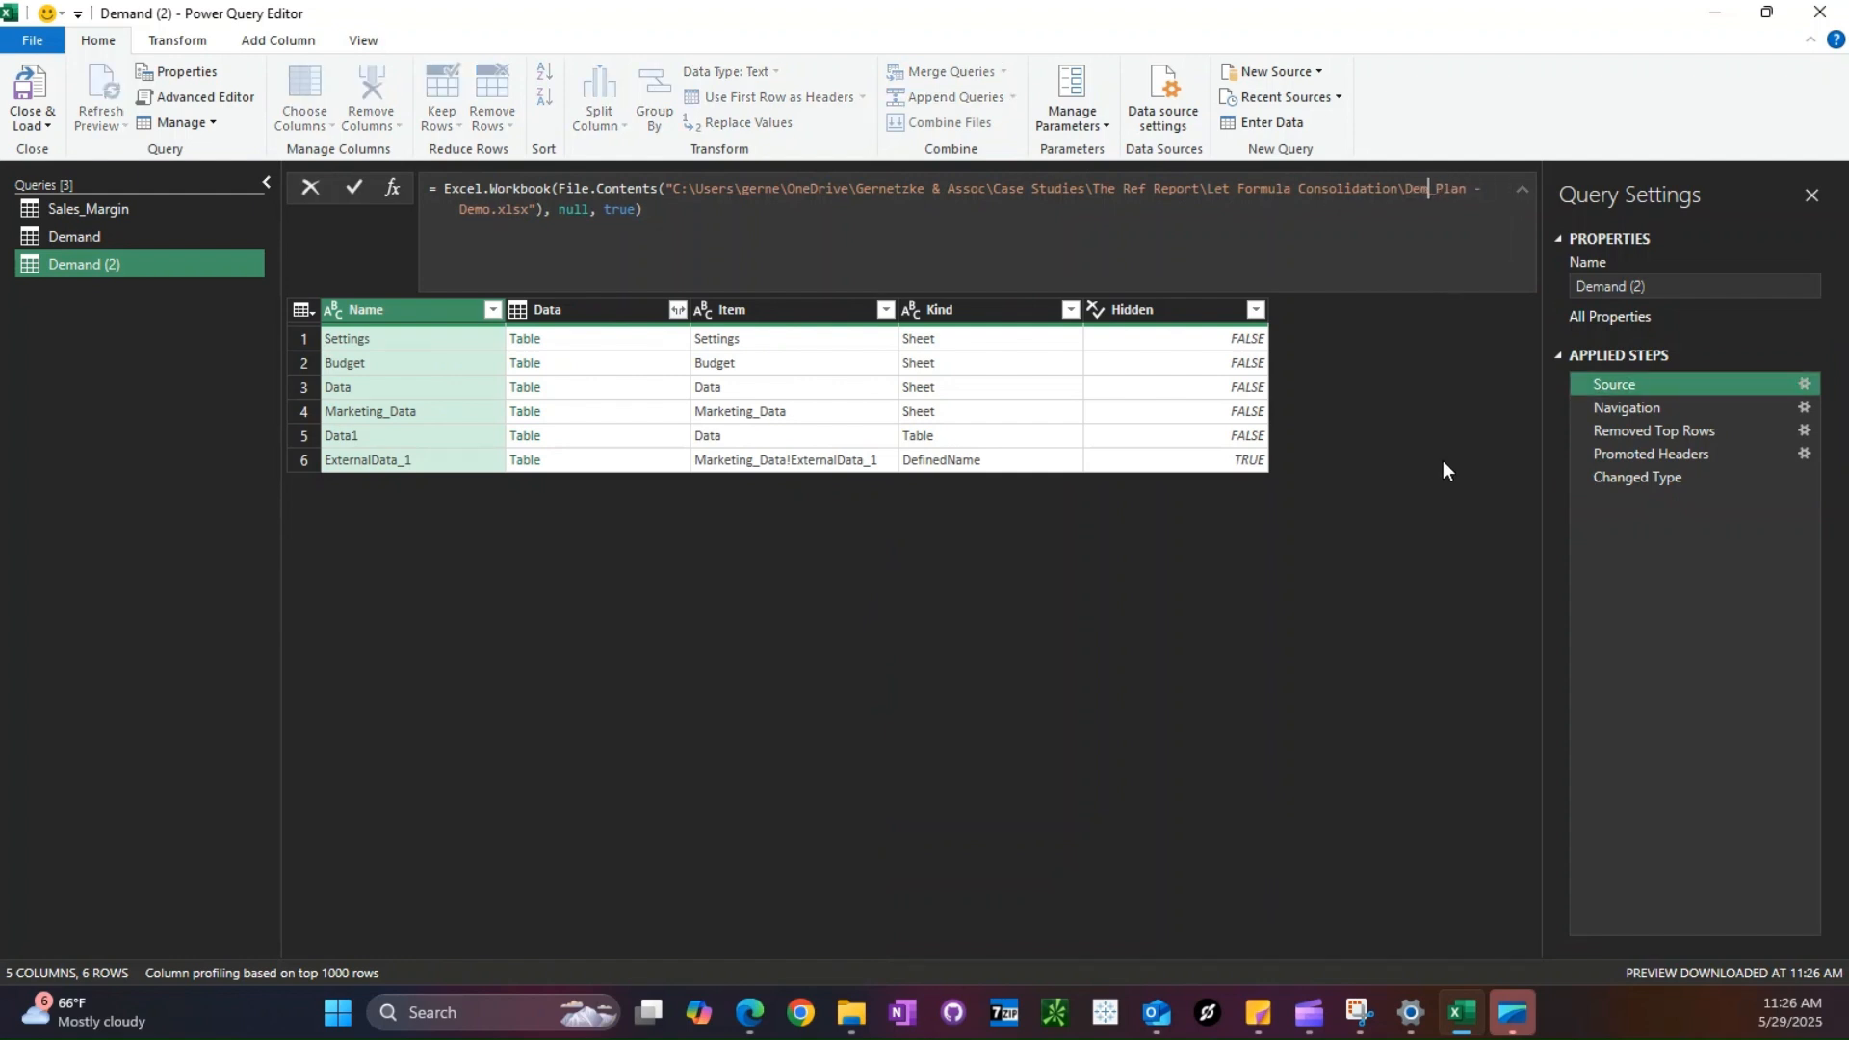
pyautogui.write('ting_')
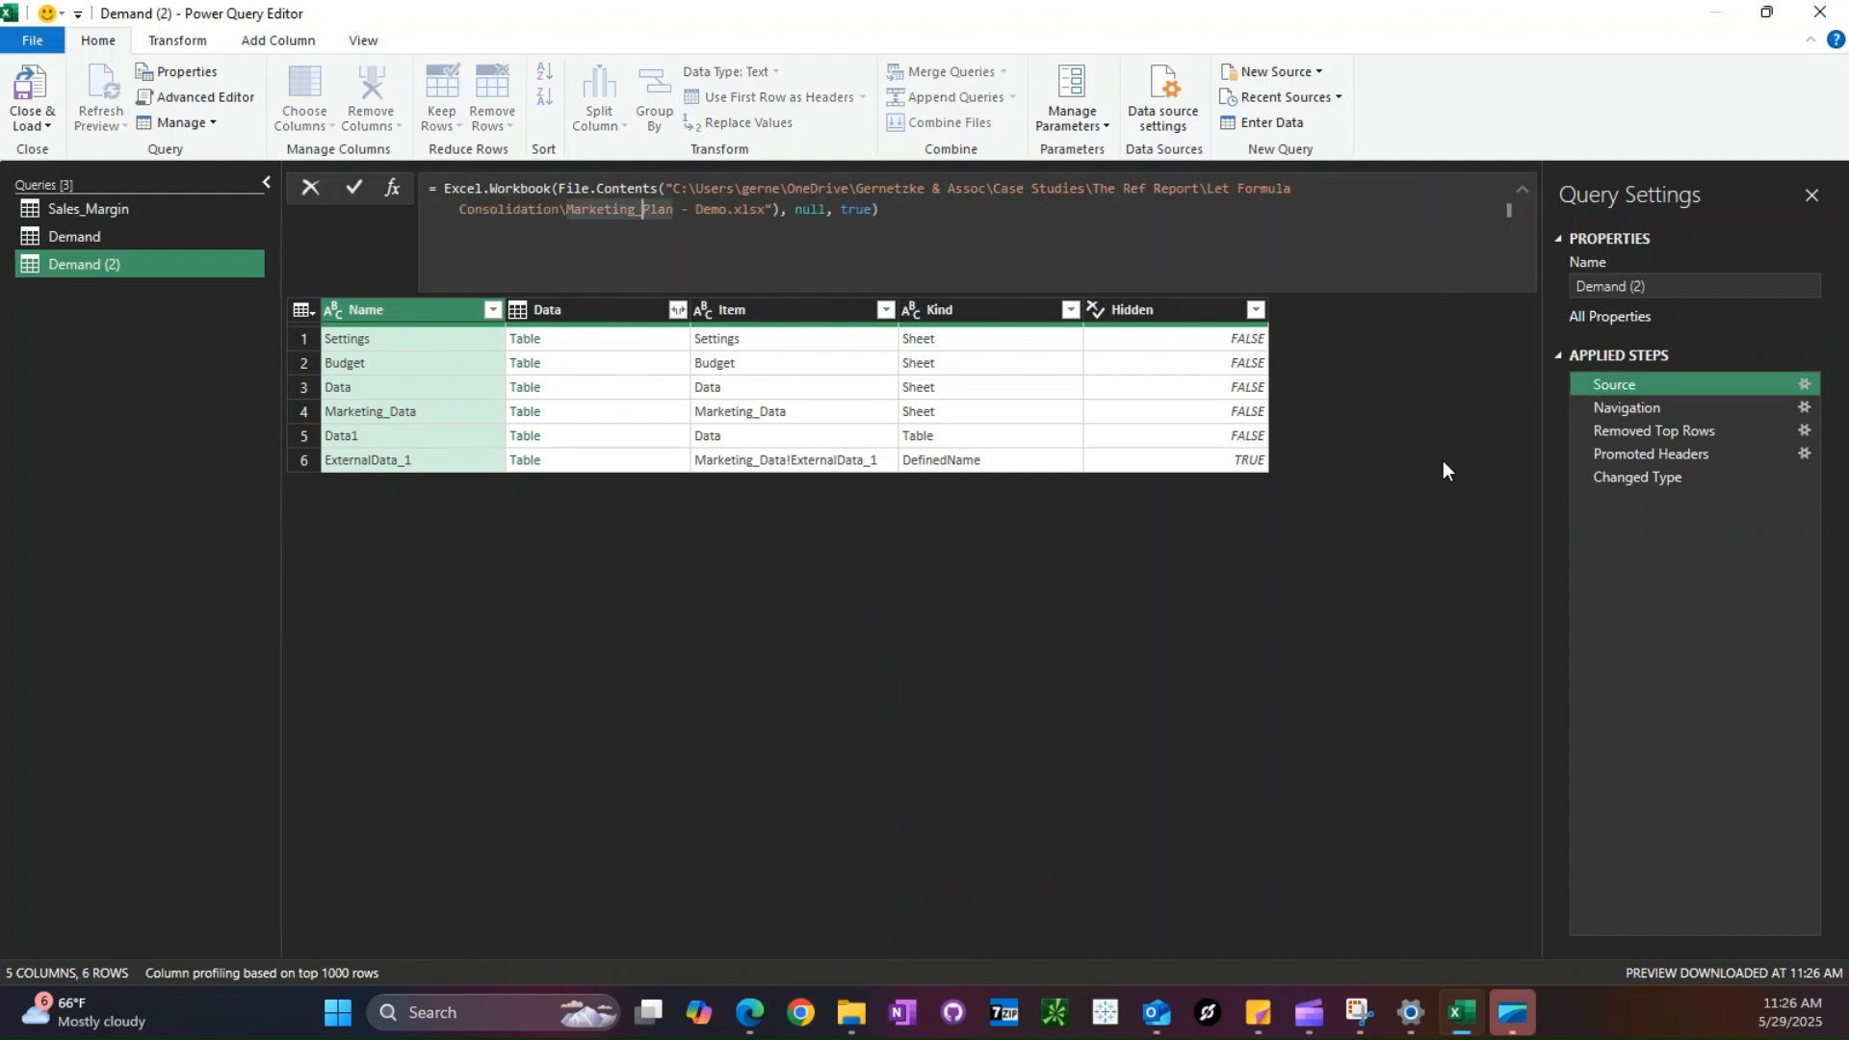
pyautogui.write('Spend')
pyautogui.press('Return')
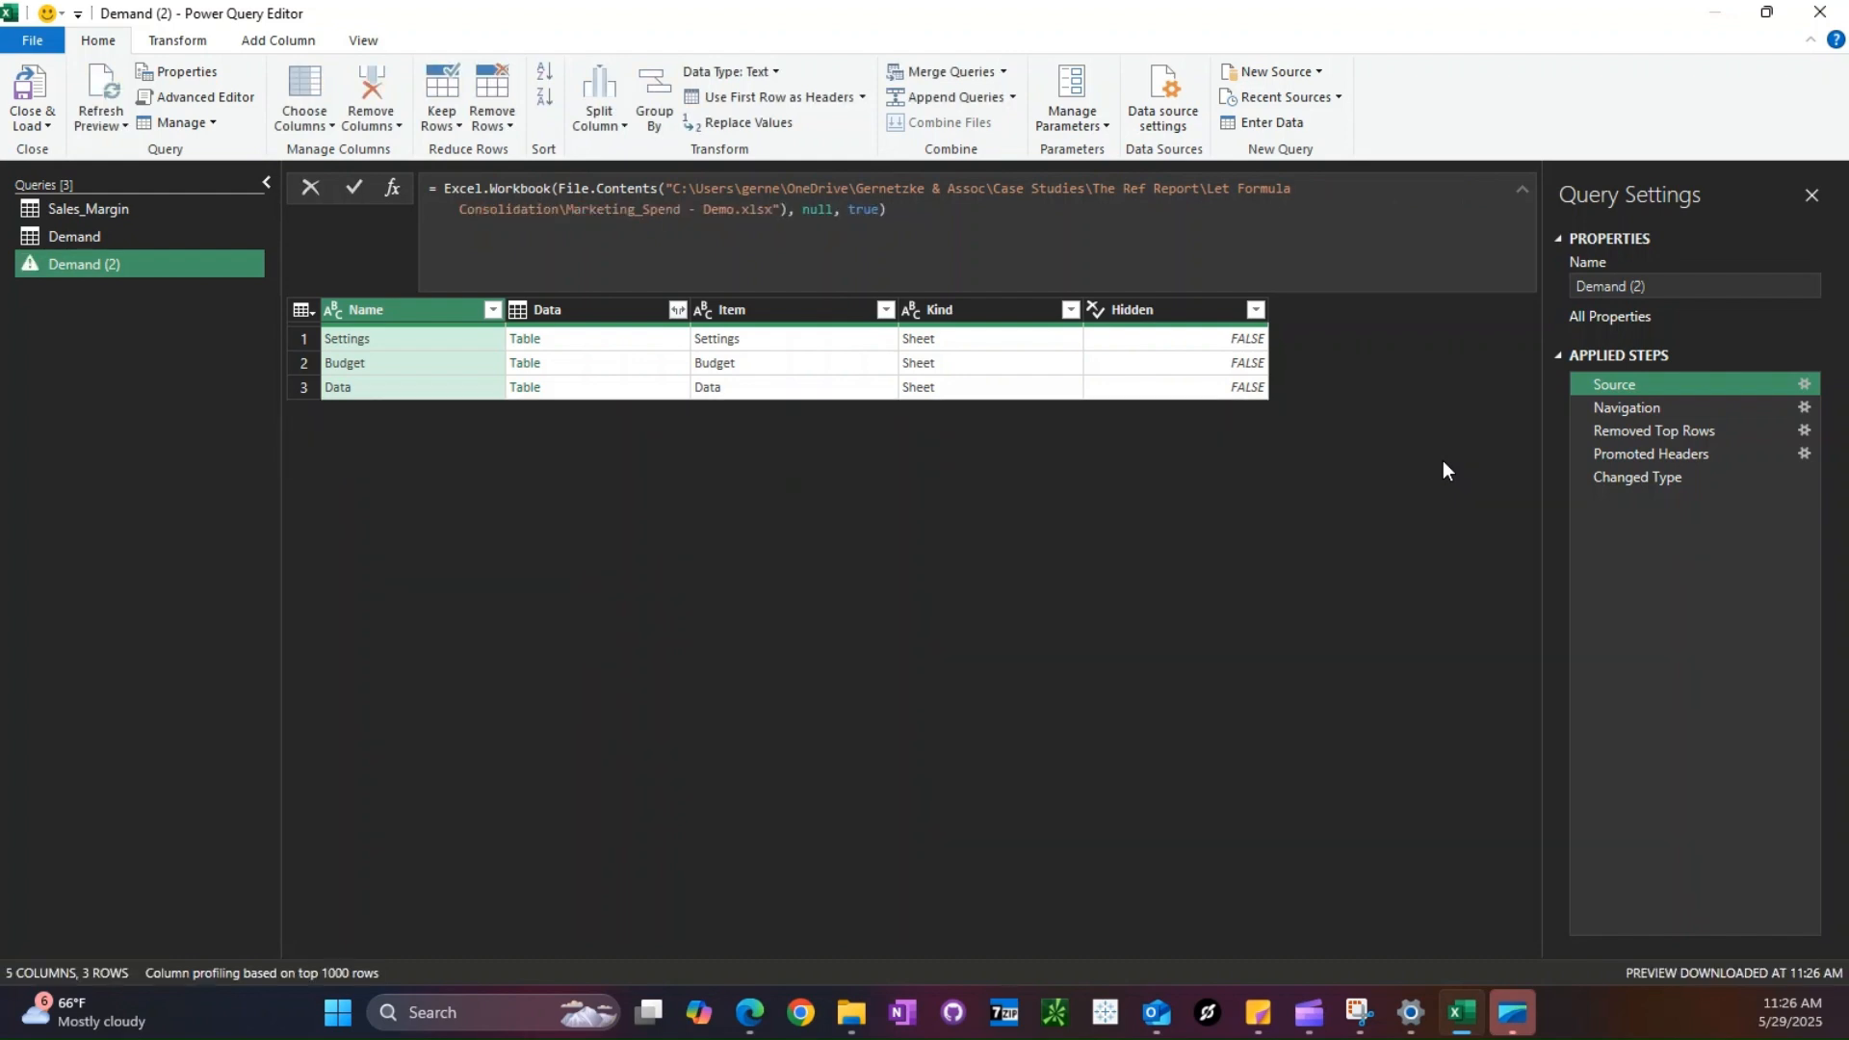
# - In the Changed Type formula of Demand (2), replace Demand with Spend and add Lift, both as type number
pyautogui.click(1682, 459)
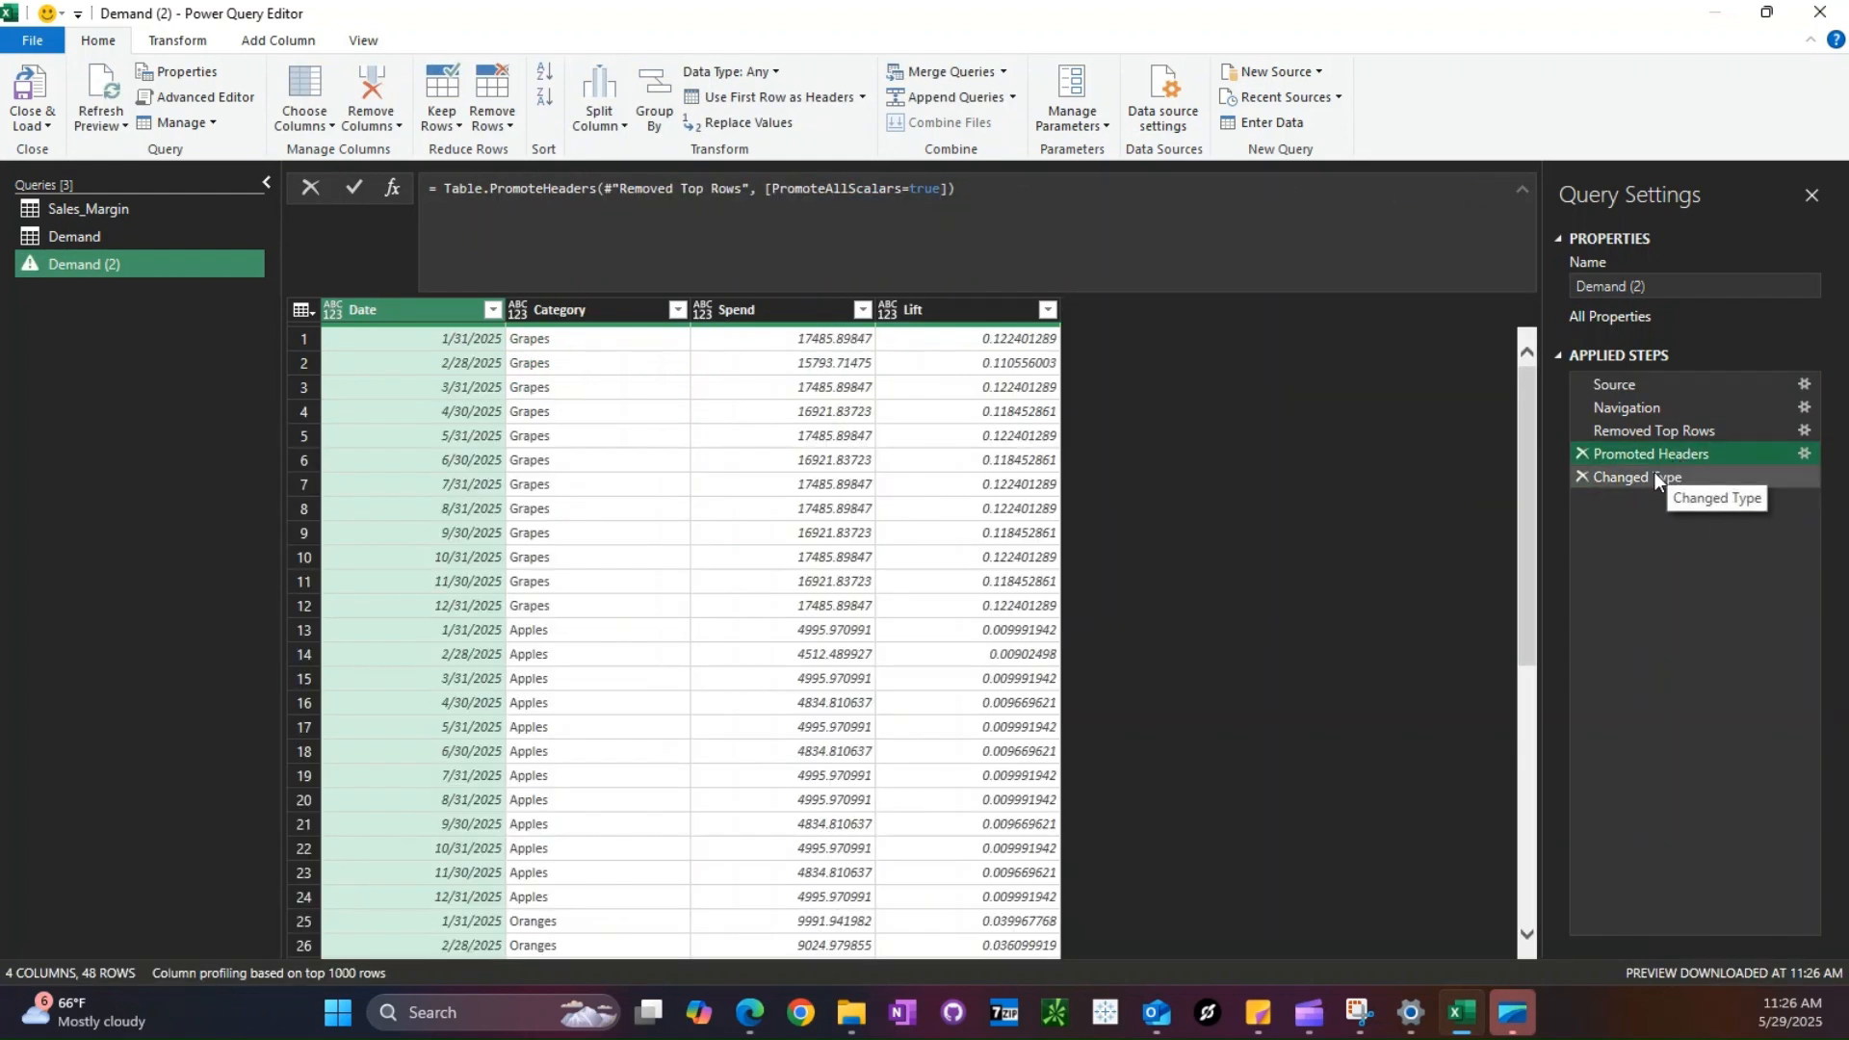
pyautogui.click(1654, 472)
pyautogui.moveTo(982, 188); pyautogui.dragTo(1089, 280)
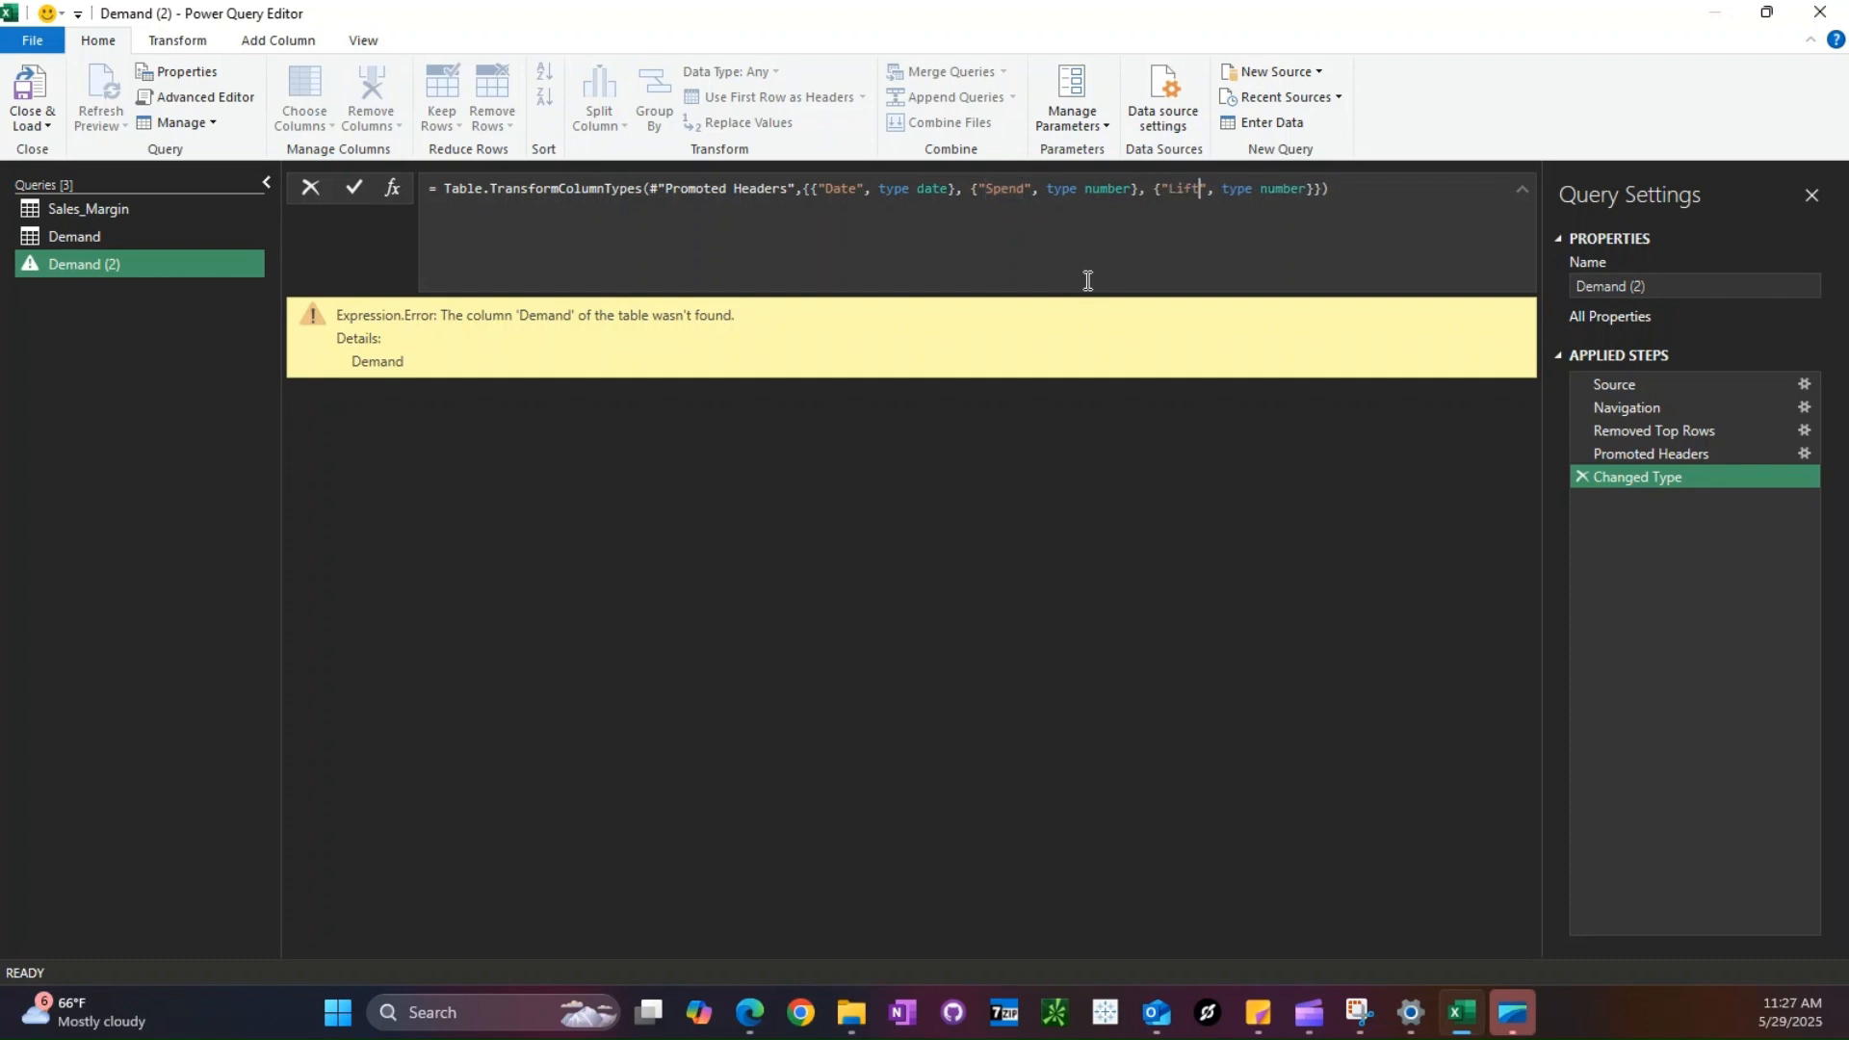
pyautogui.press('Return')
# - Change the Lift column's type in the Changed Type formula to Percentage.Type
pyautogui.doubleClick(1274, 188)
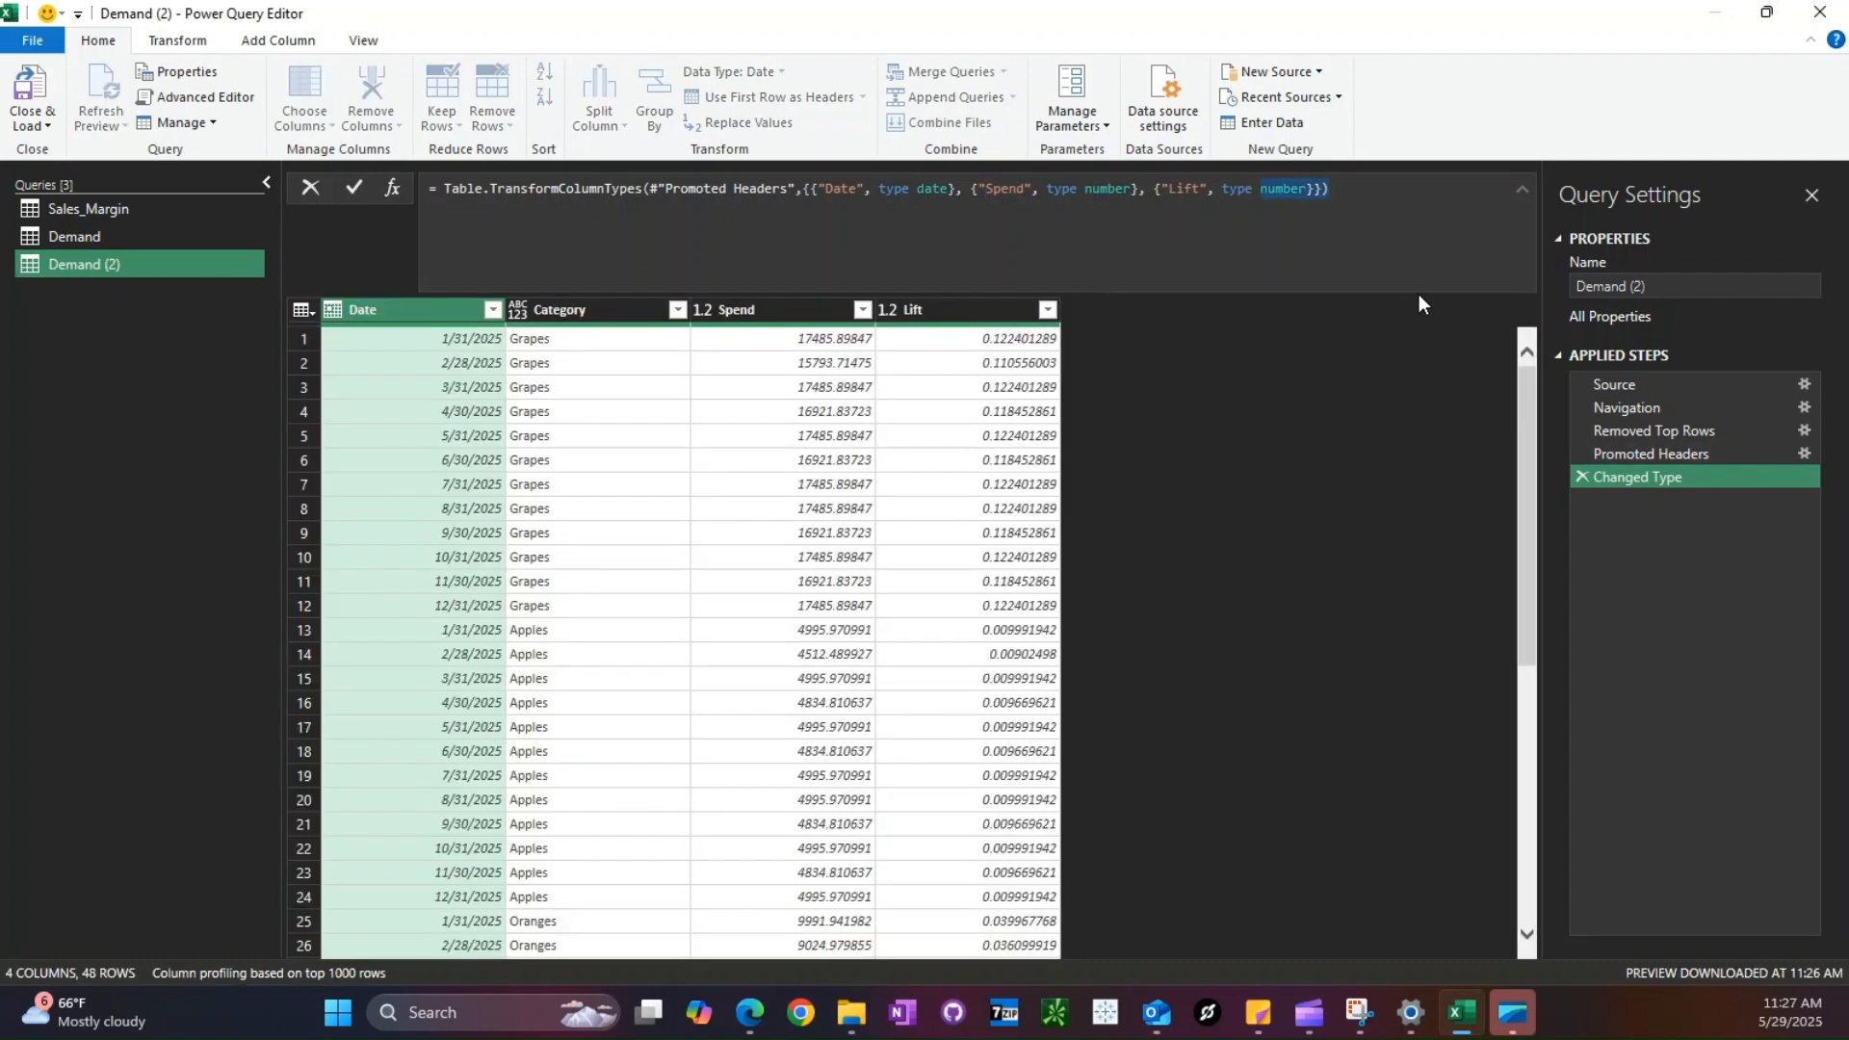
pyautogui.write('per')
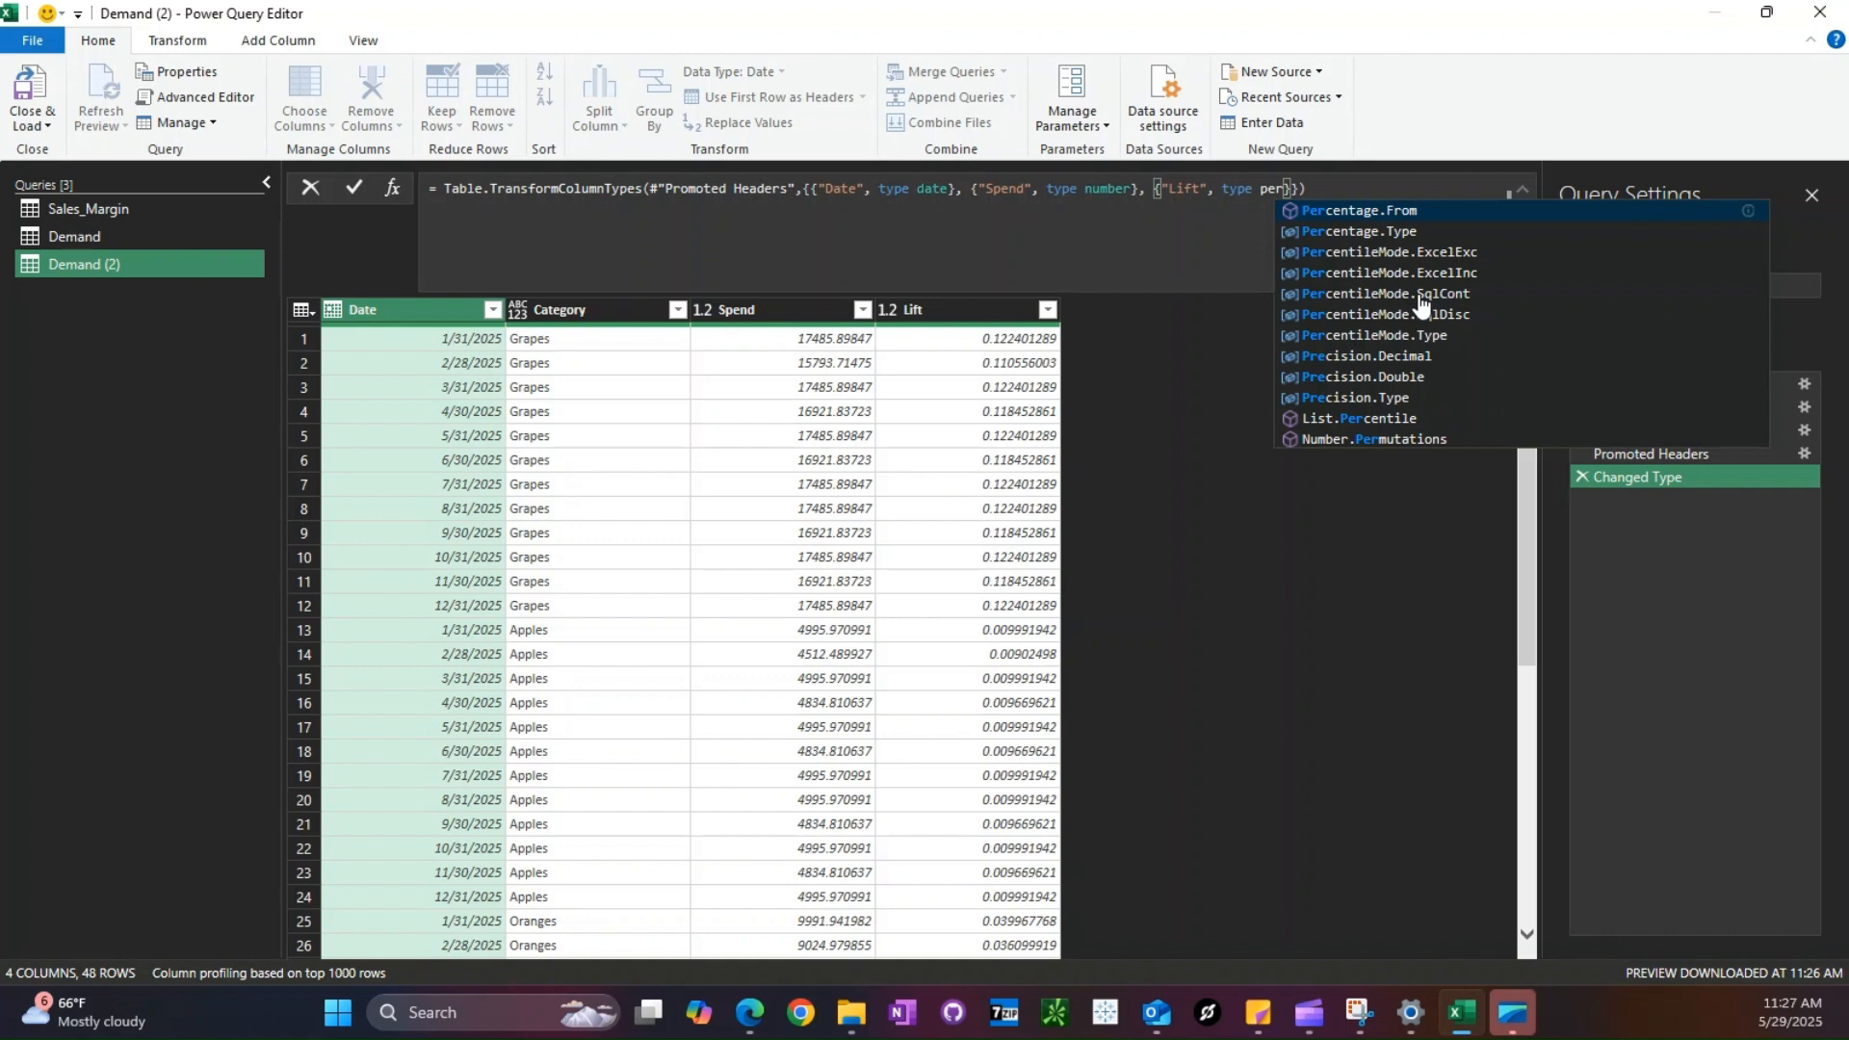
pyautogui.write('centage')
pyautogui.press('BackSpace')
pyautogui.press('BackSpace')
pyautogui.press('BackSpace')
pyautogui.press('BackSpace')
pyautogui.press('BackSpace')
pyautogui.press('BackSpace')
pyautogui.press('BackSpace')
pyautogui.press('BackSpace')
pyautogui.press('BackSpace')
pyautogui.press('BackSpace')
pyautogui.press('BackSpace')
pyautogui.press('BackSpace')
pyautogui.press('BackSpace')
pyautogui.press('BackSpace')
pyautogui.press('BackSpace')
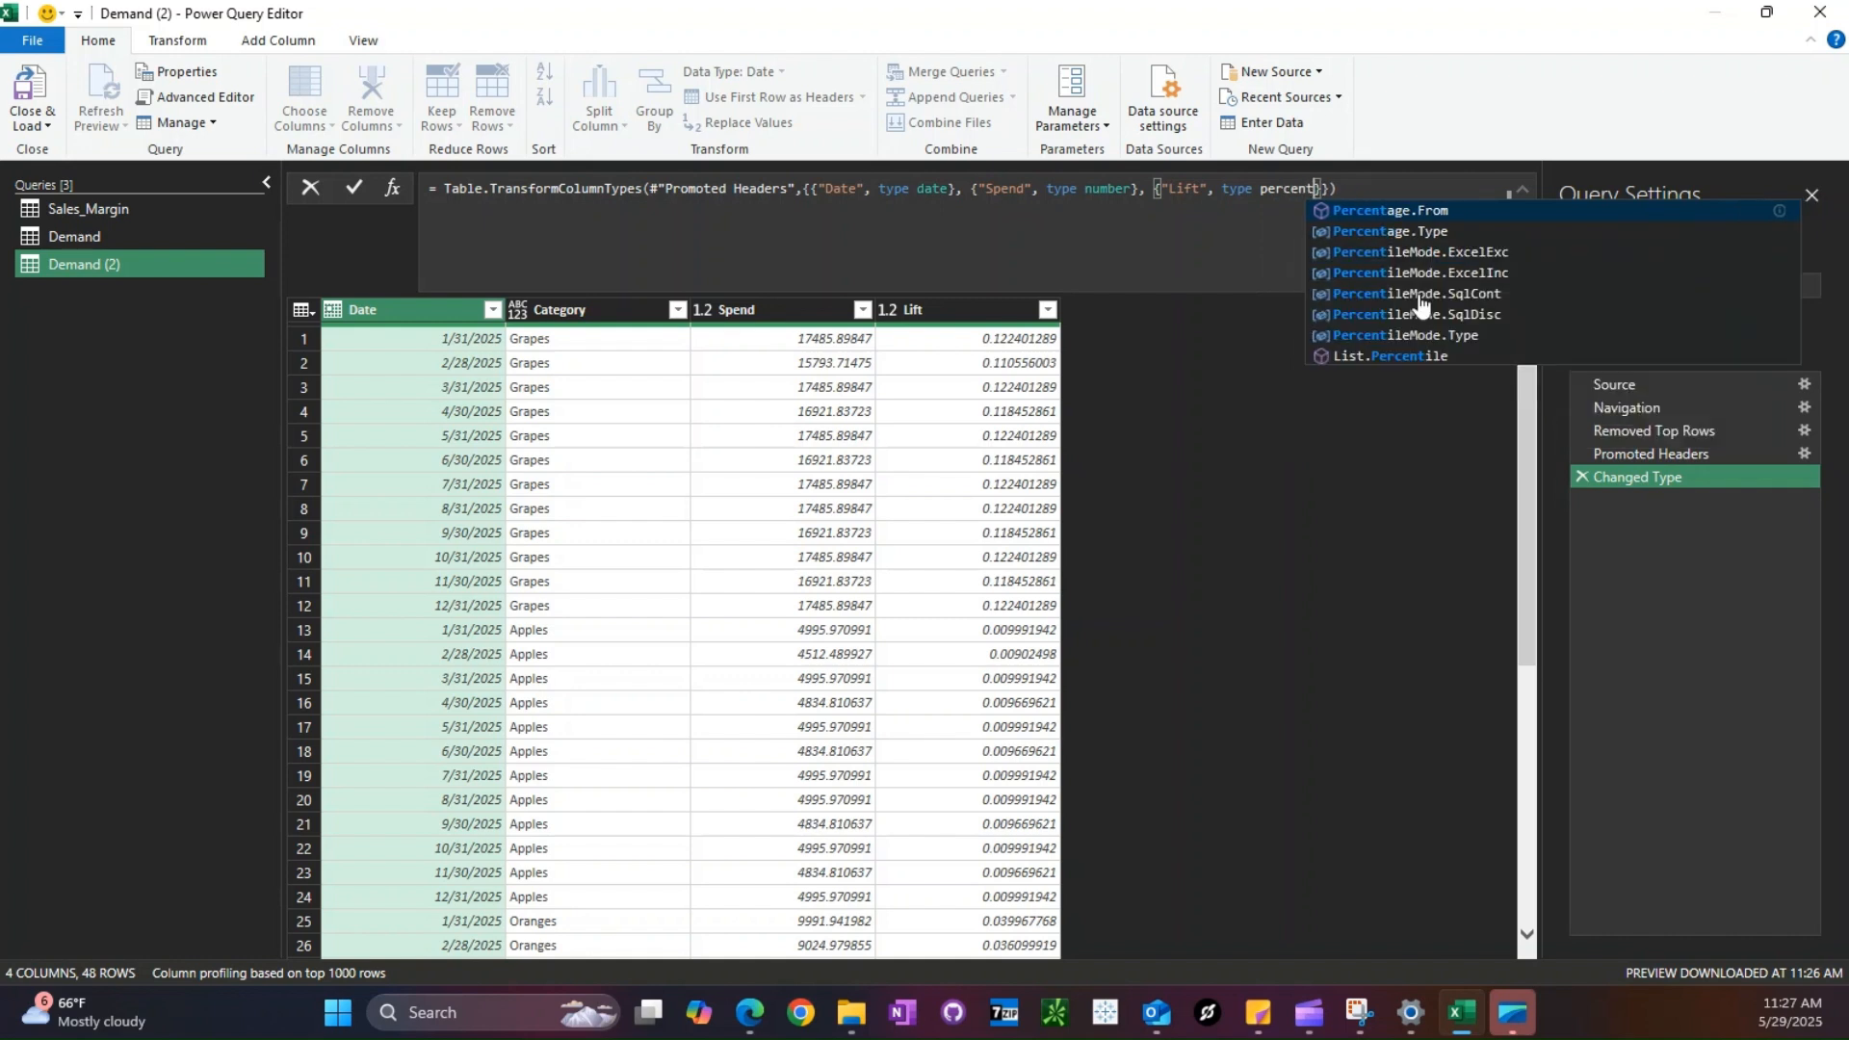
pyautogui.write('per')
pyautogui.press('Down')
pyautogui.press('Tab')
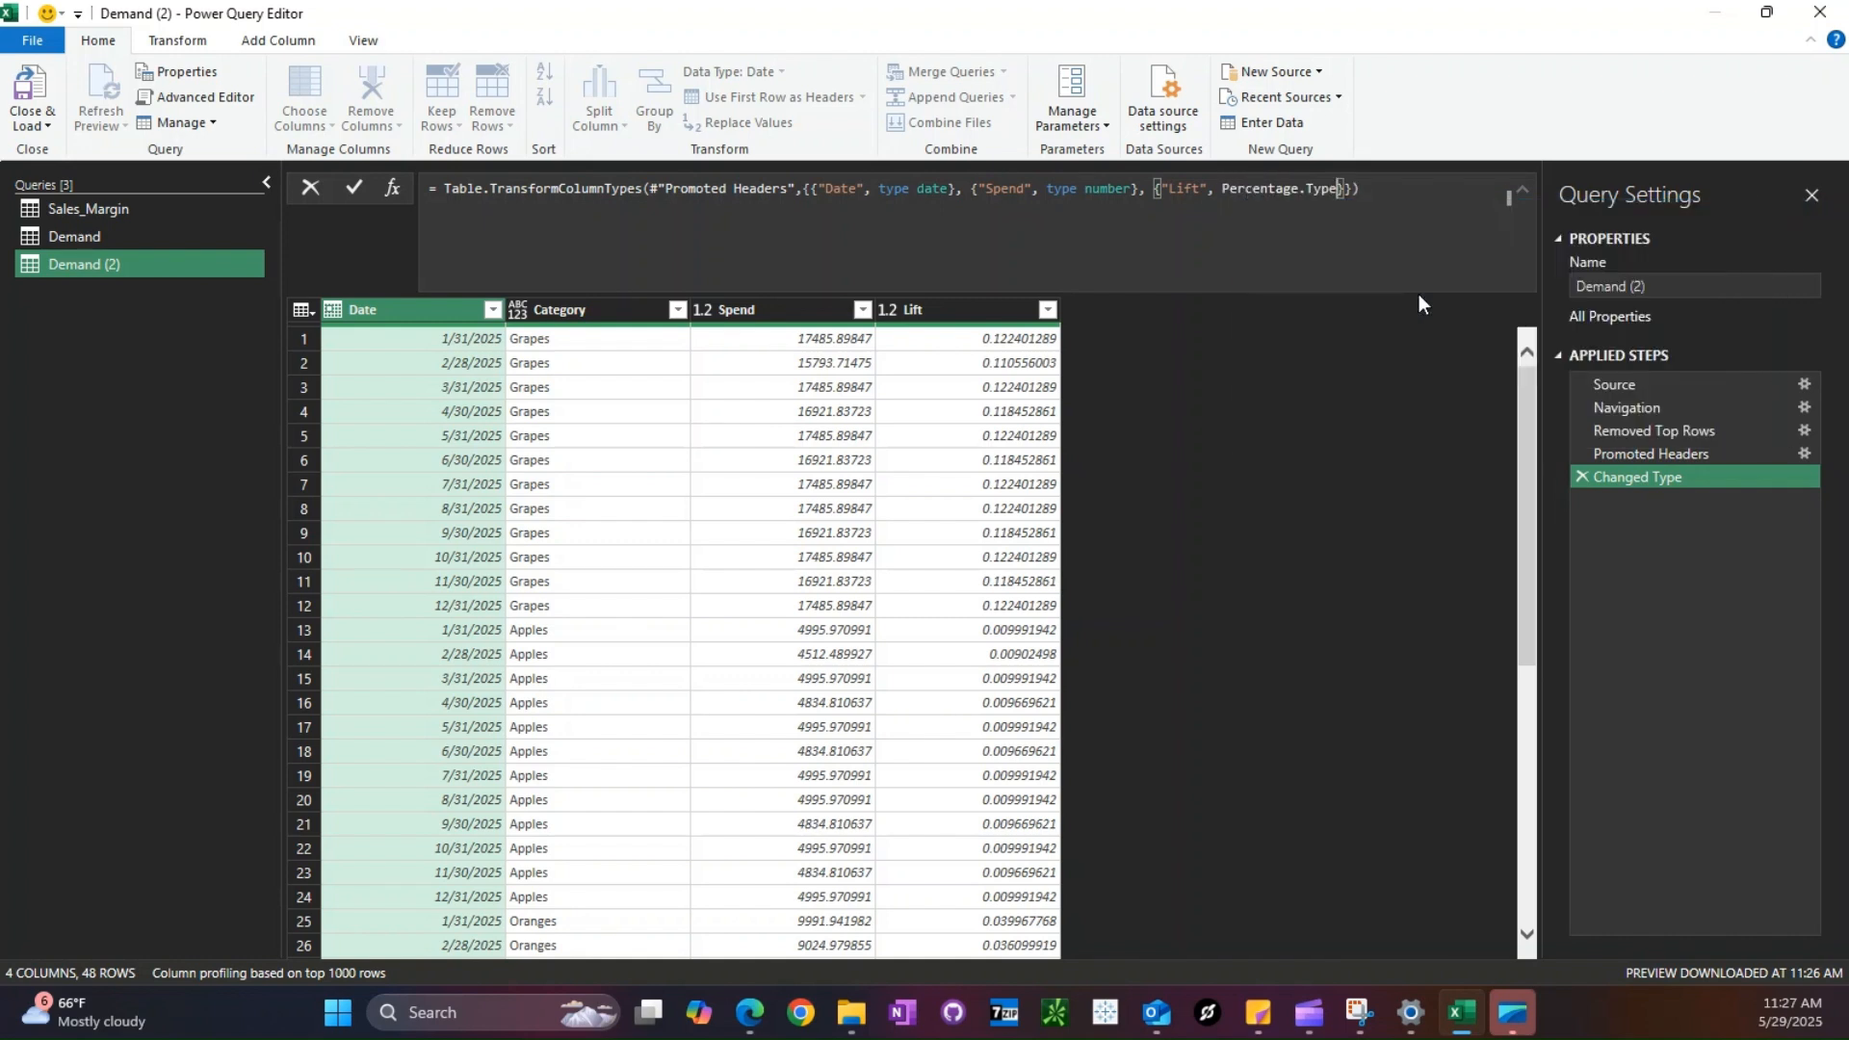
pyautogui.press('Return')
# - Rename the Demand (2) query as Marketing
pyautogui.click(1695, 286)
pyautogui.write('Marketing')
pyautogui.press('Return')
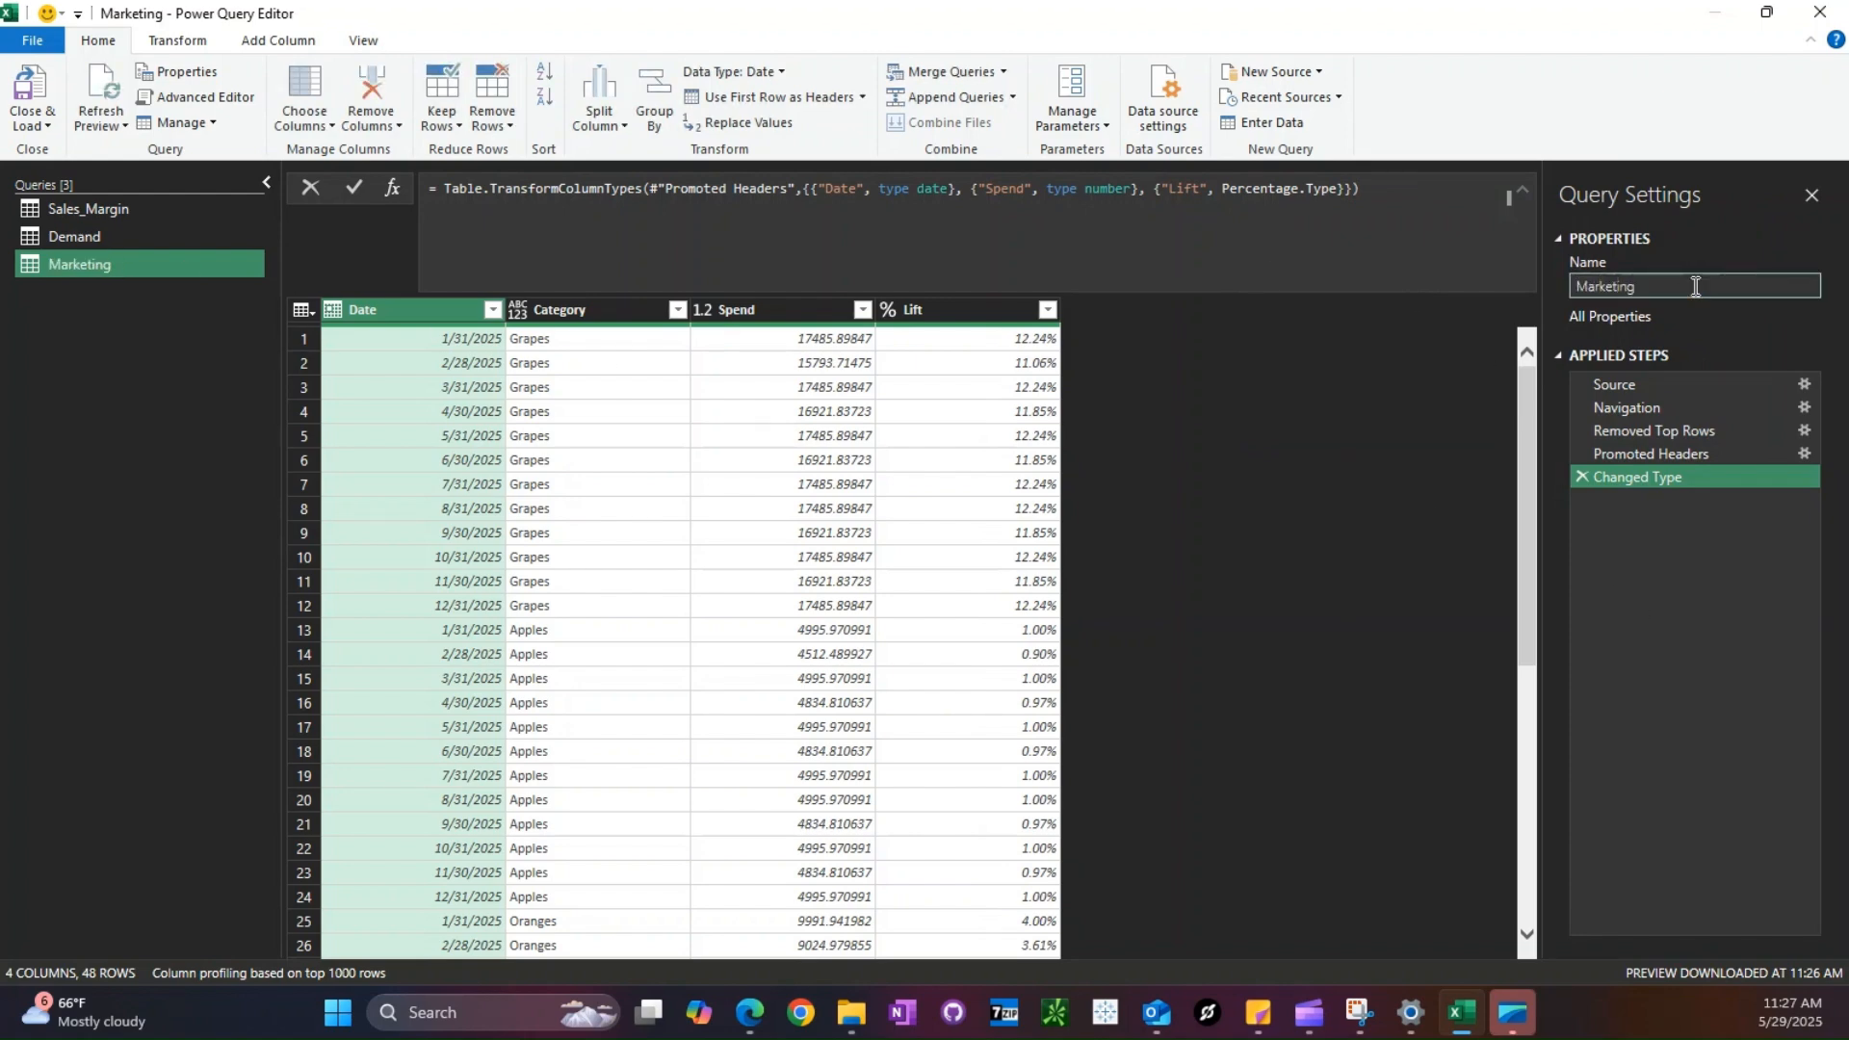
# - Merge the Sales_Margin query with Demand, matching on Date and Category with a left outer join
pyautogui.click(67, 208)
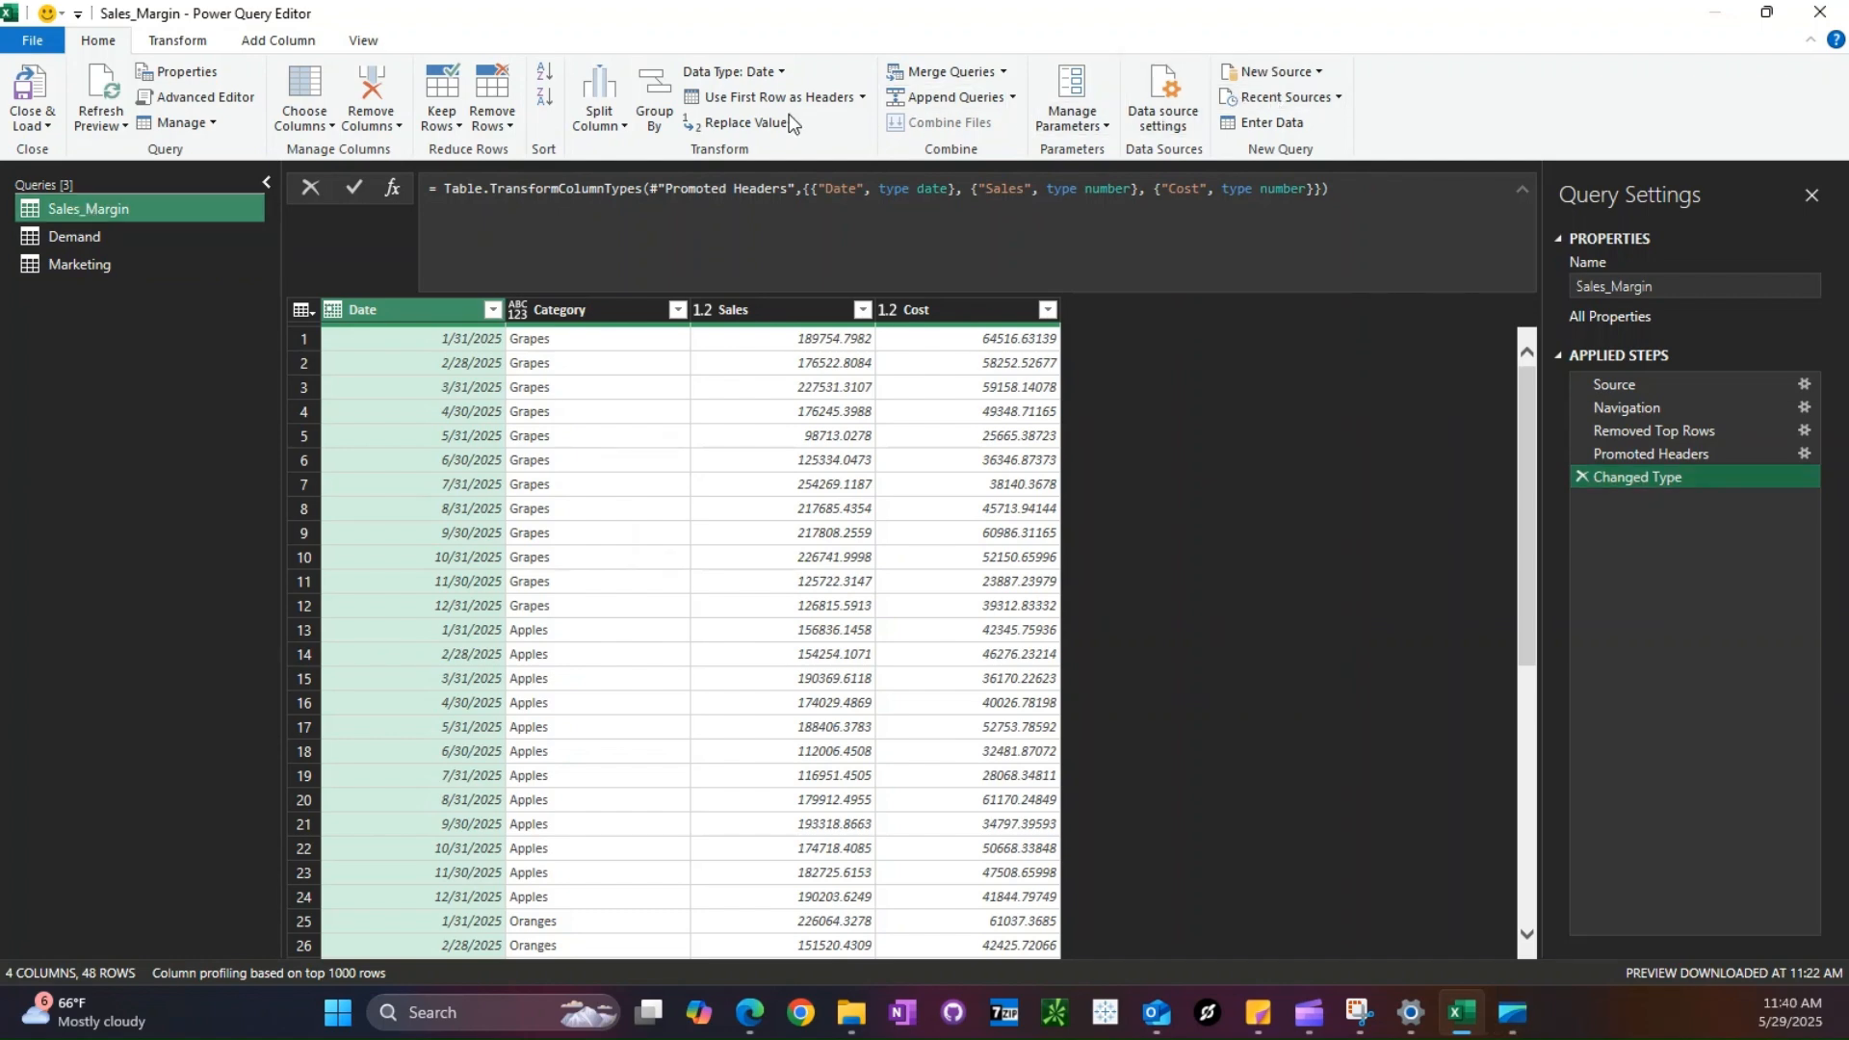
pyautogui.click(939, 71)
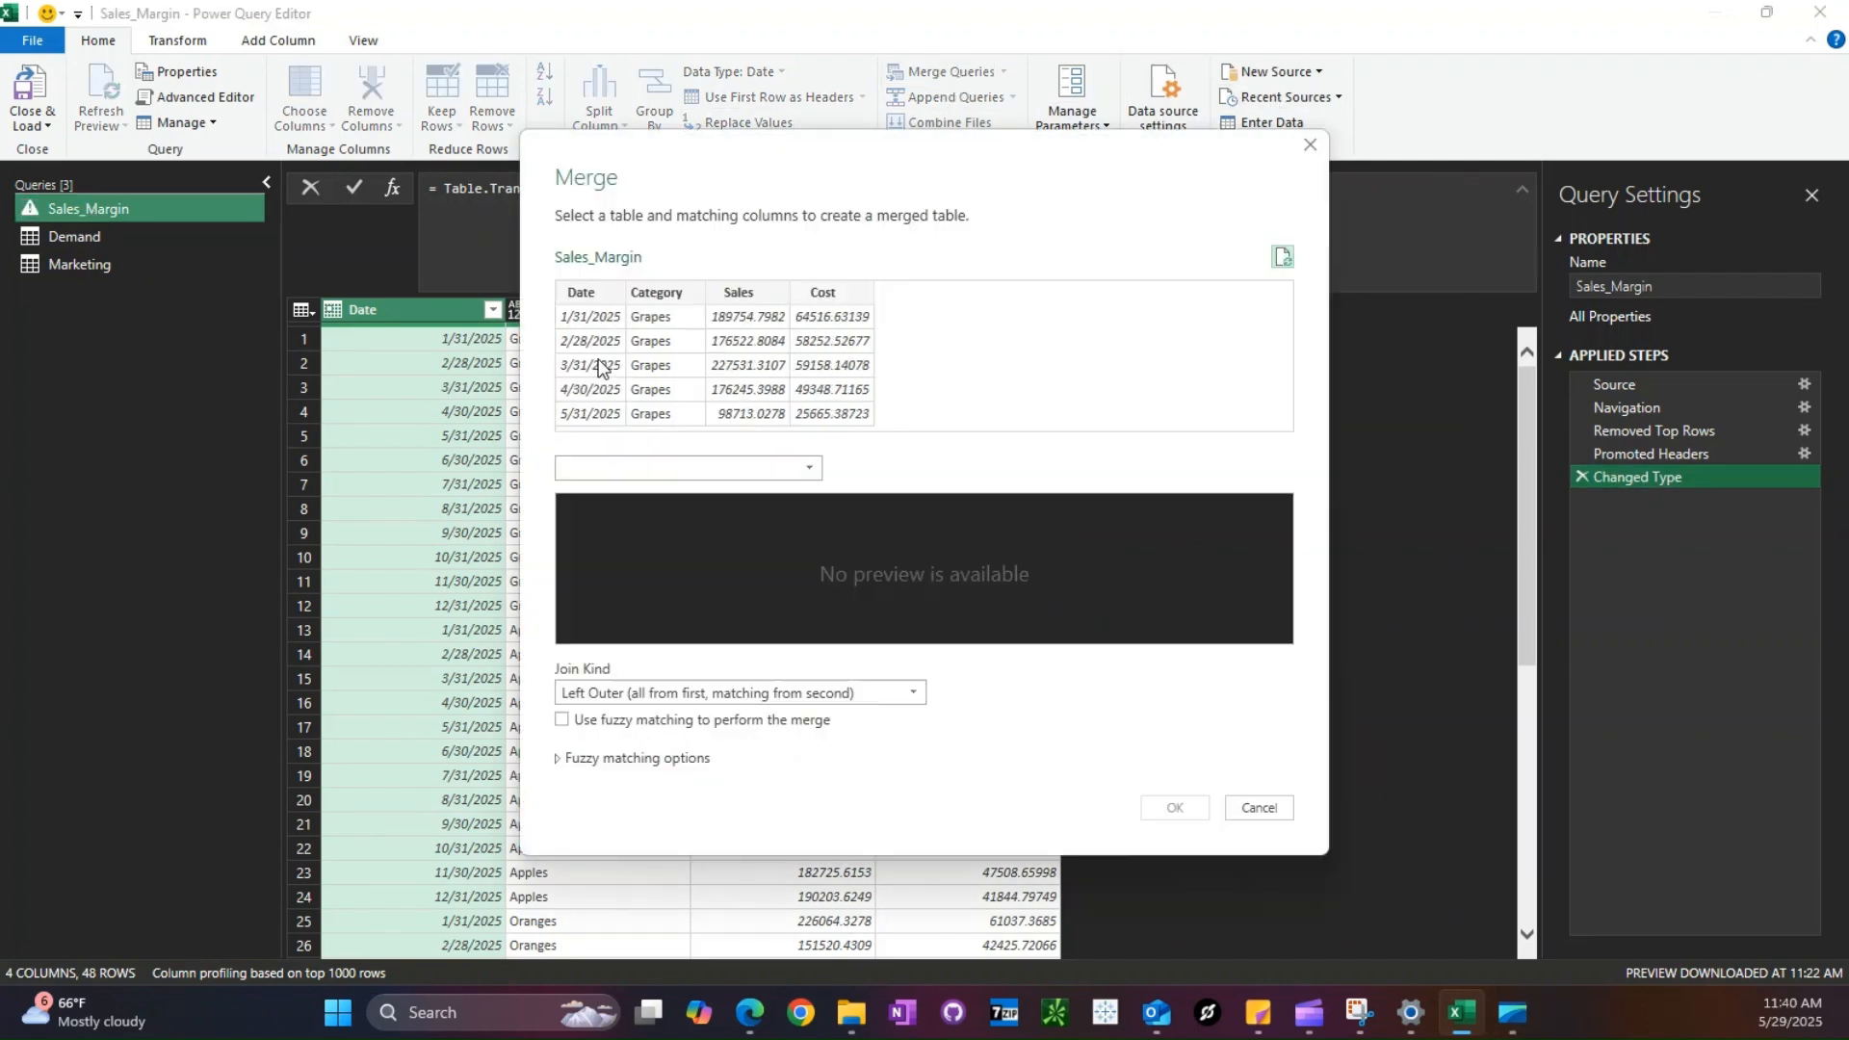
pyautogui.click(675, 467)
pyautogui.click(589, 492)
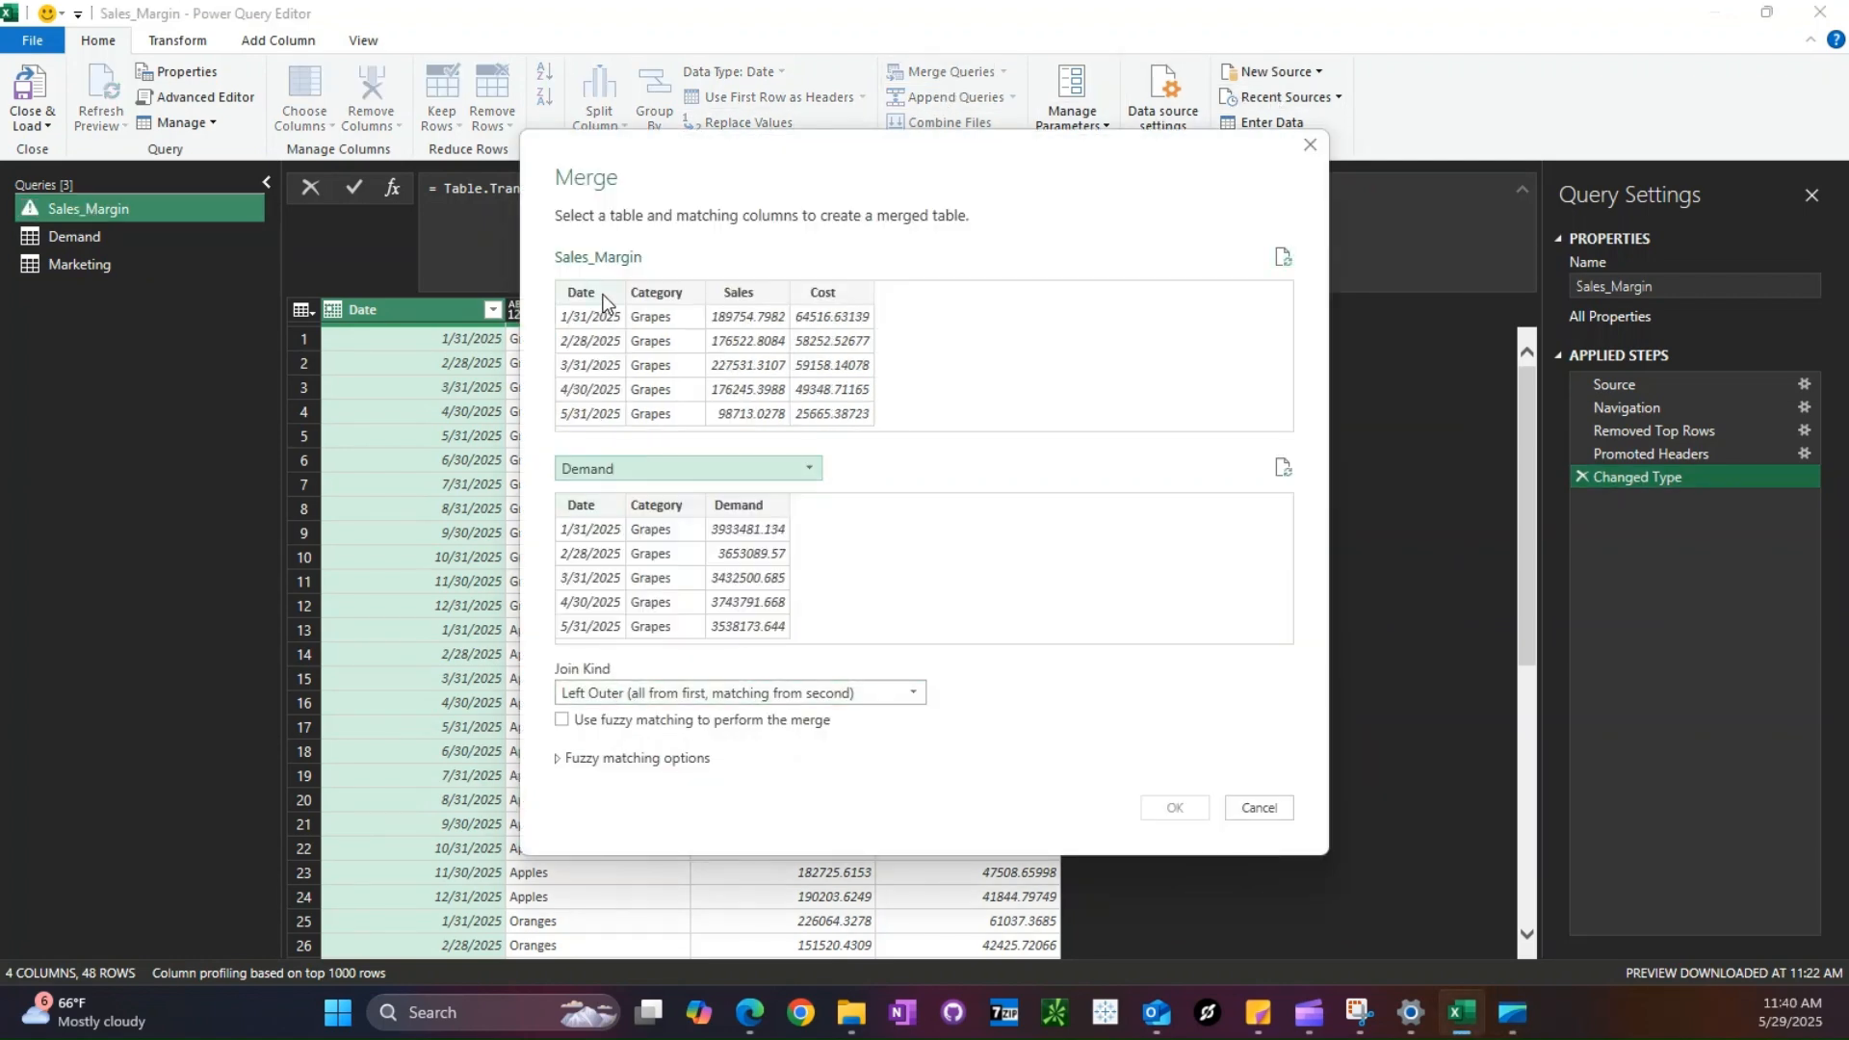
pyautogui.click(607, 294)
pyautogui.keyDown('ctrl'); pyautogui.click(653, 294); pyautogui.keyUp('ctrl')
pyautogui.click(597, 506)
pyautogui.keyDown('ctrl'); pyautogui.click(641, 505); pyautogui.keyUp('ctrl')
pyautogui.click(1175, 807)
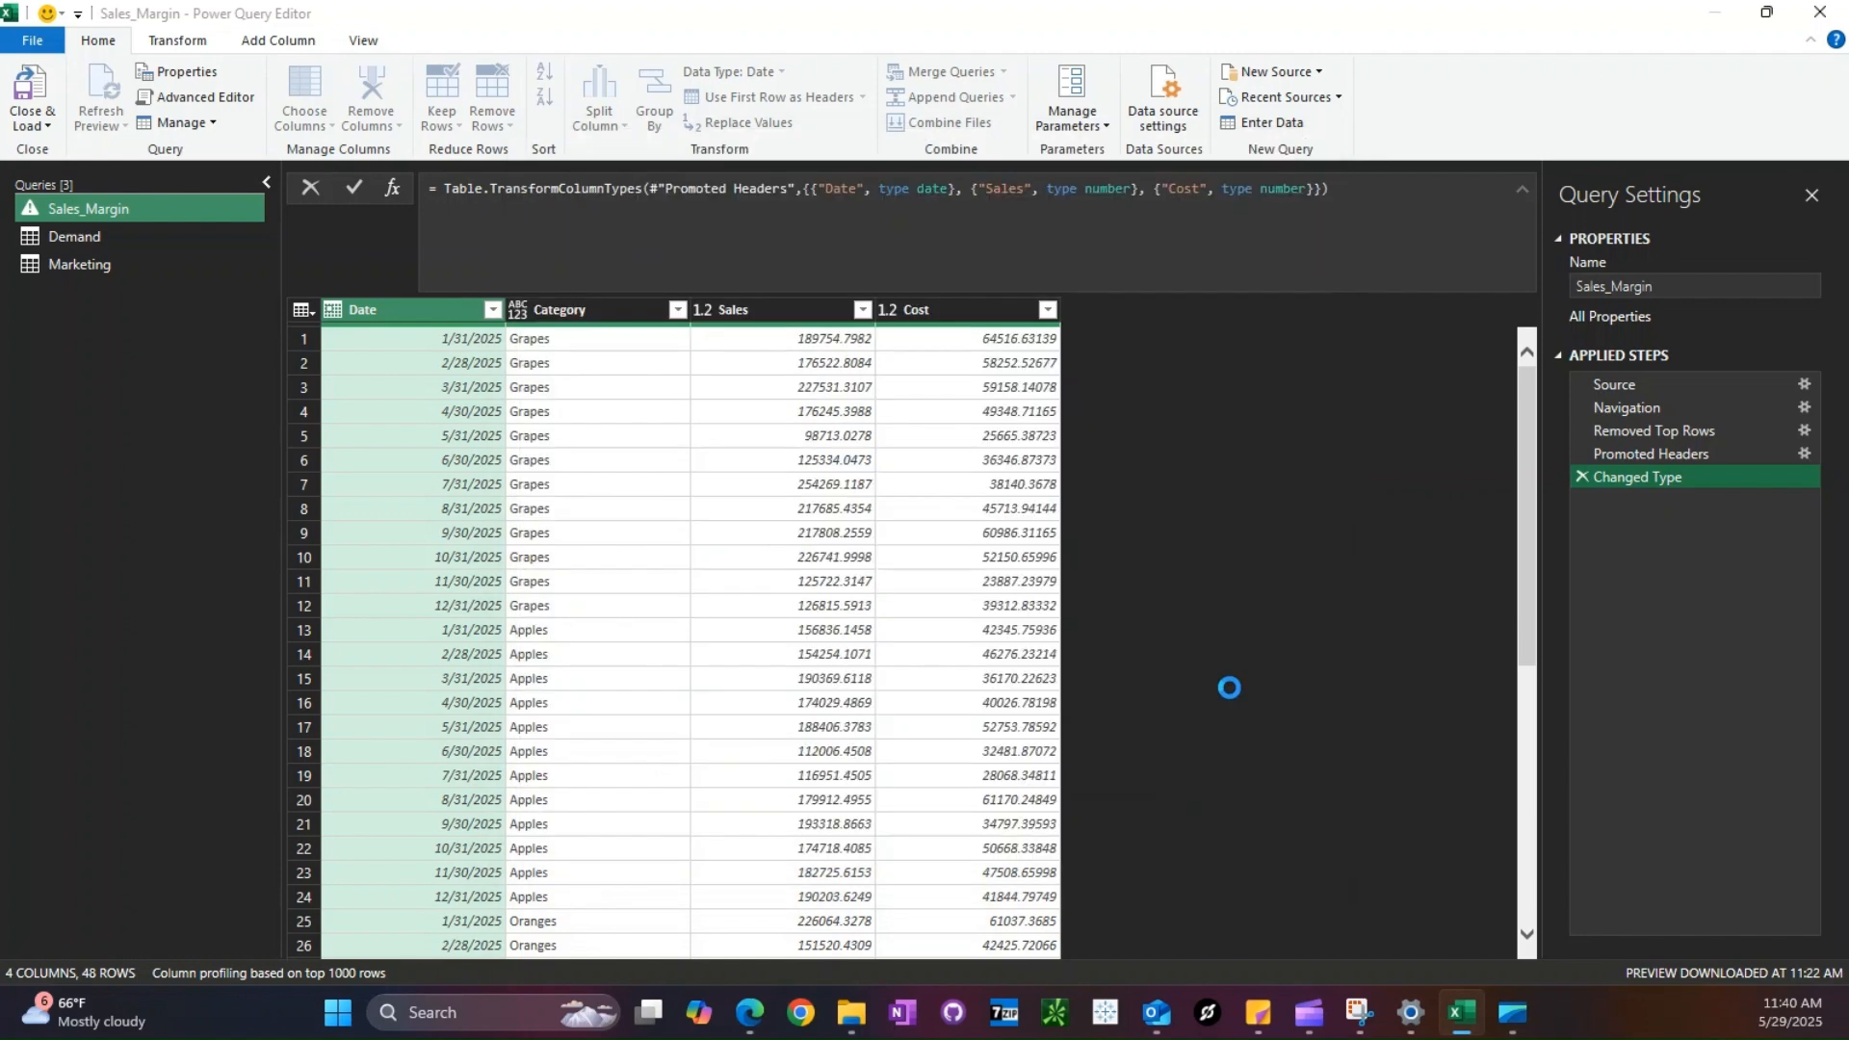
# - Expand the merged Demand table to bring in only its Demand column
pyautogui.click(1233, 309)
pyautogui.click(896, 401)
pyautogui.click(896, 470)
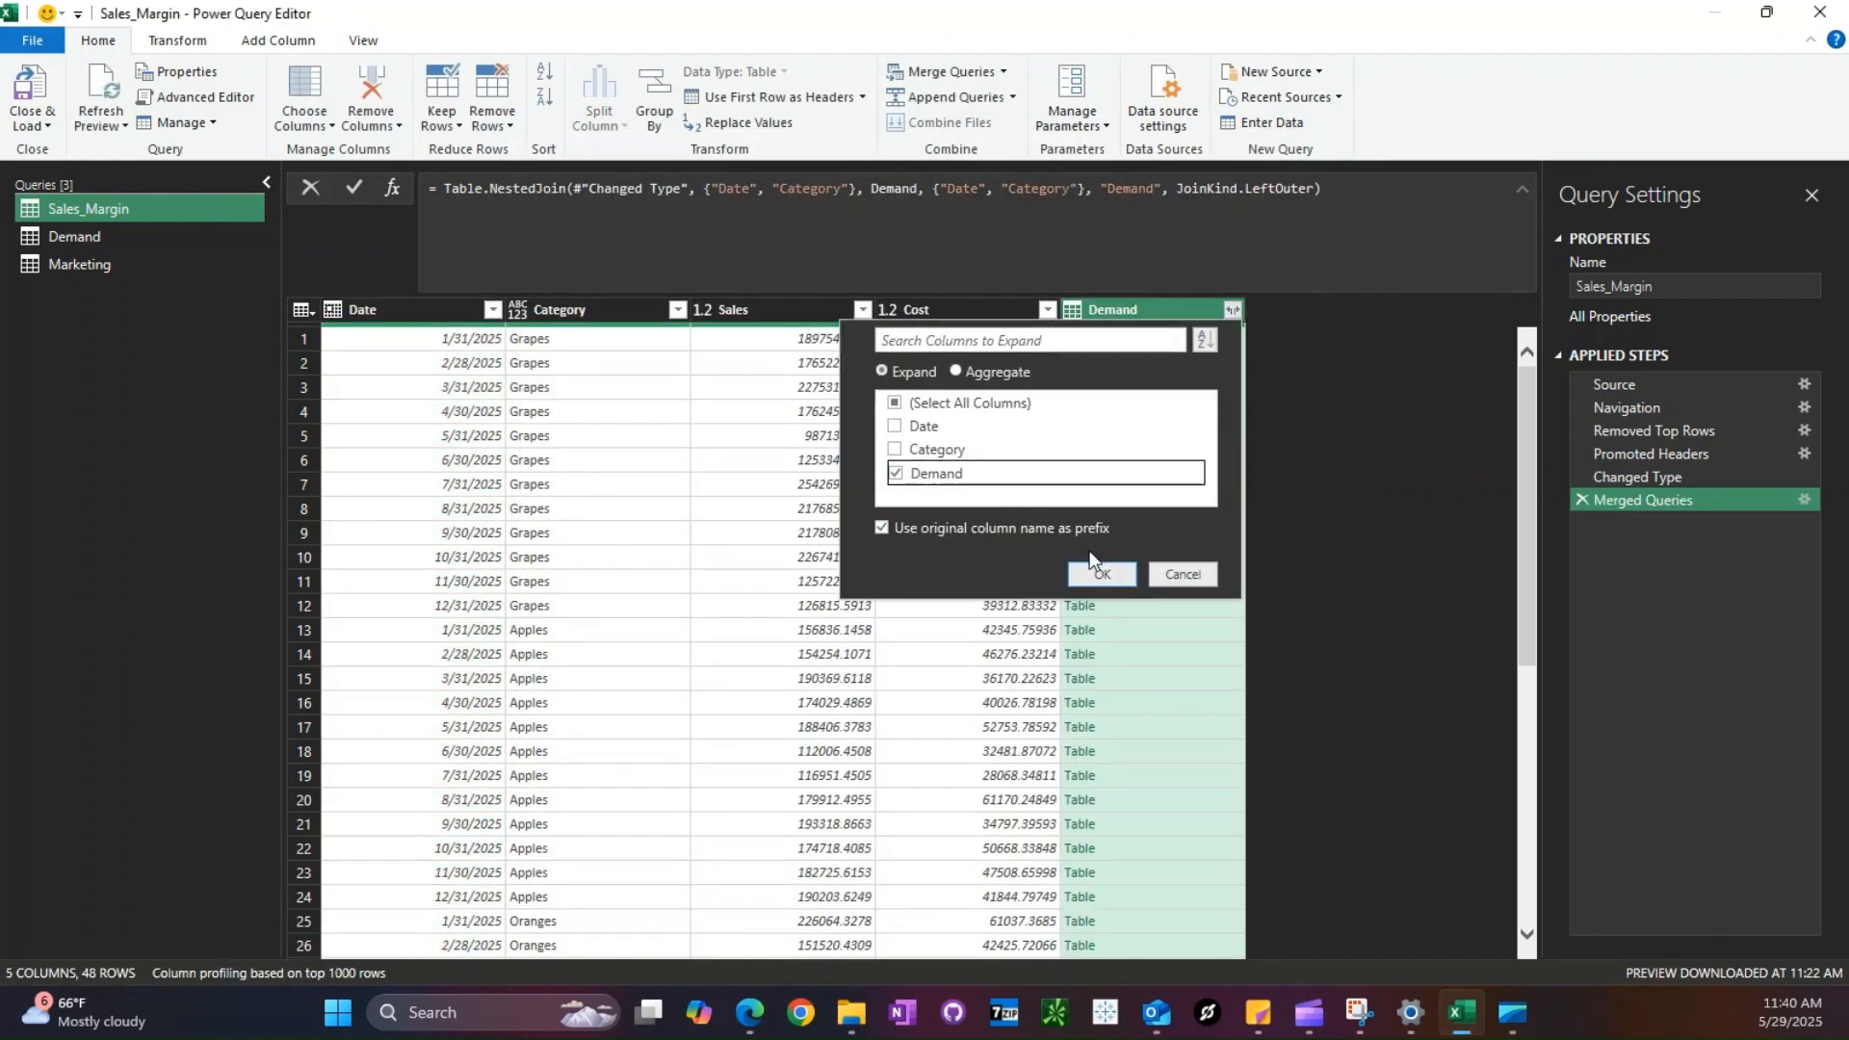
pyautogui.click(1098, 569)
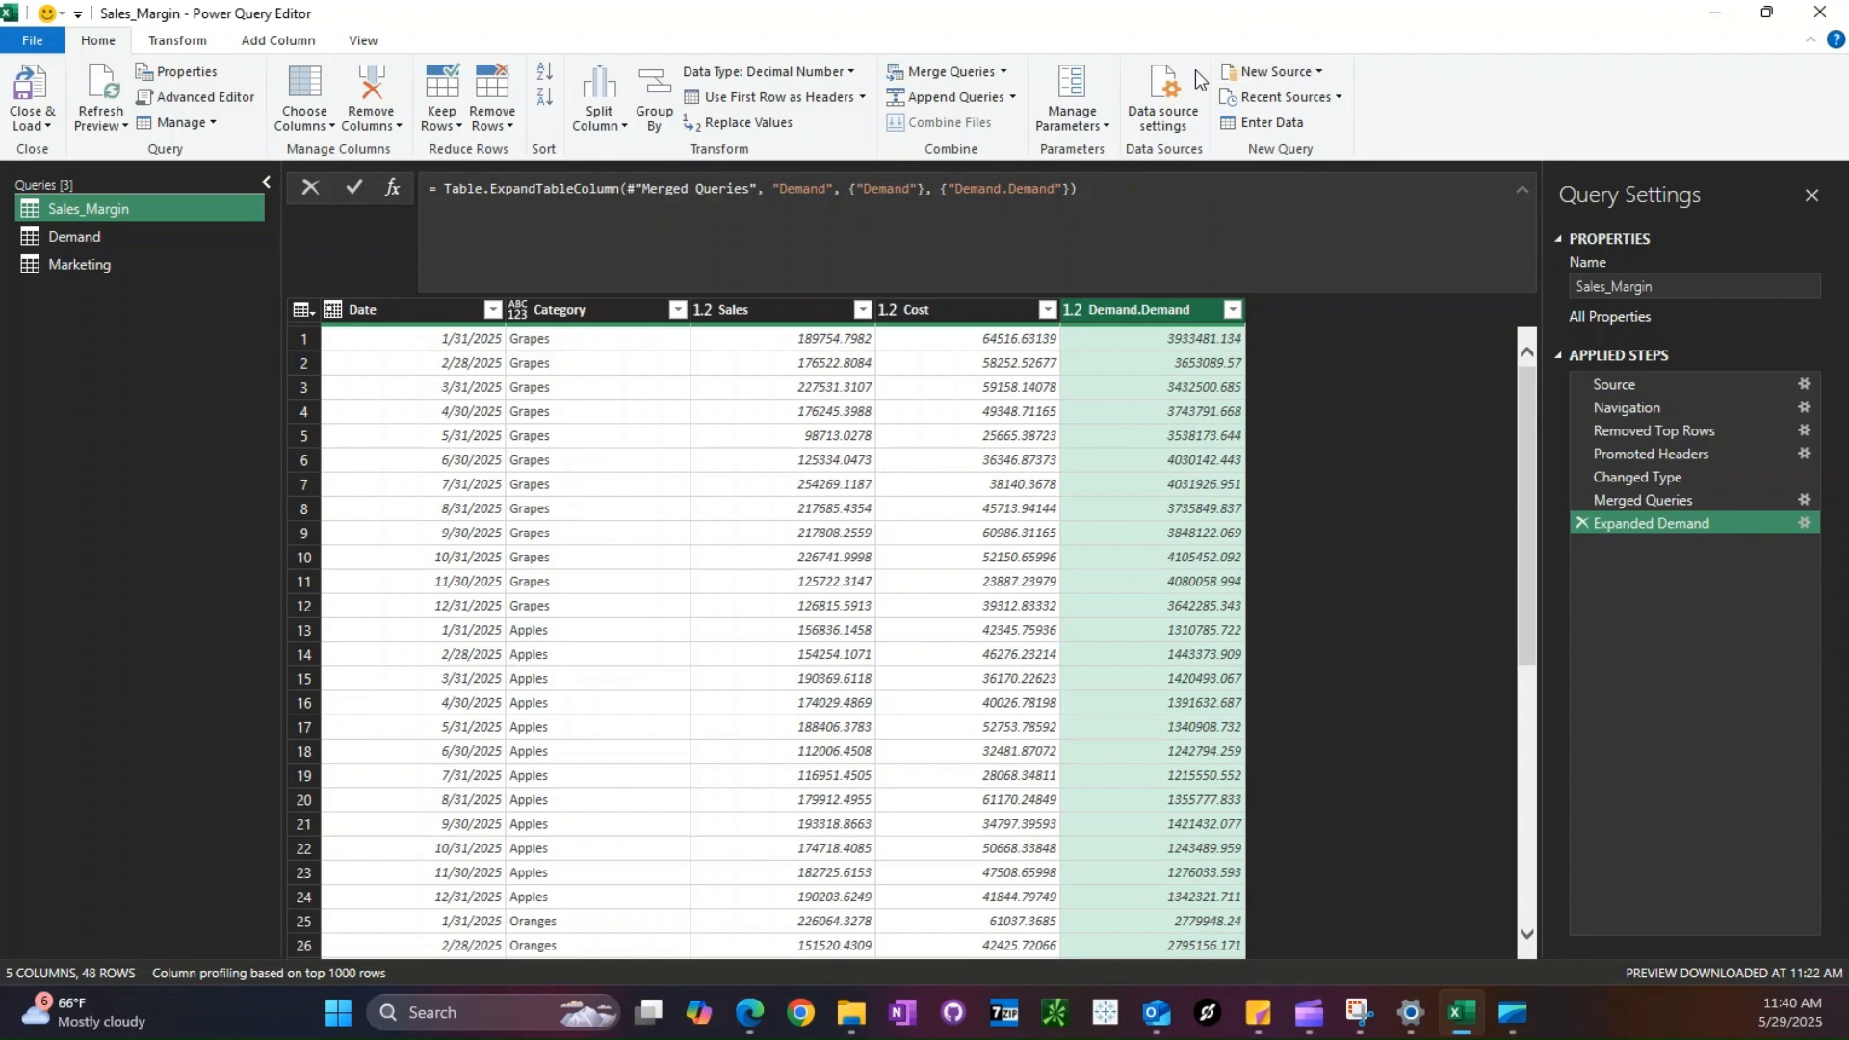
# - Merge the Marketing query into Sales_Margin with a left outer join on Date and Category
pyautogui.click(908, 83)
pyautogui.click(690, 467)
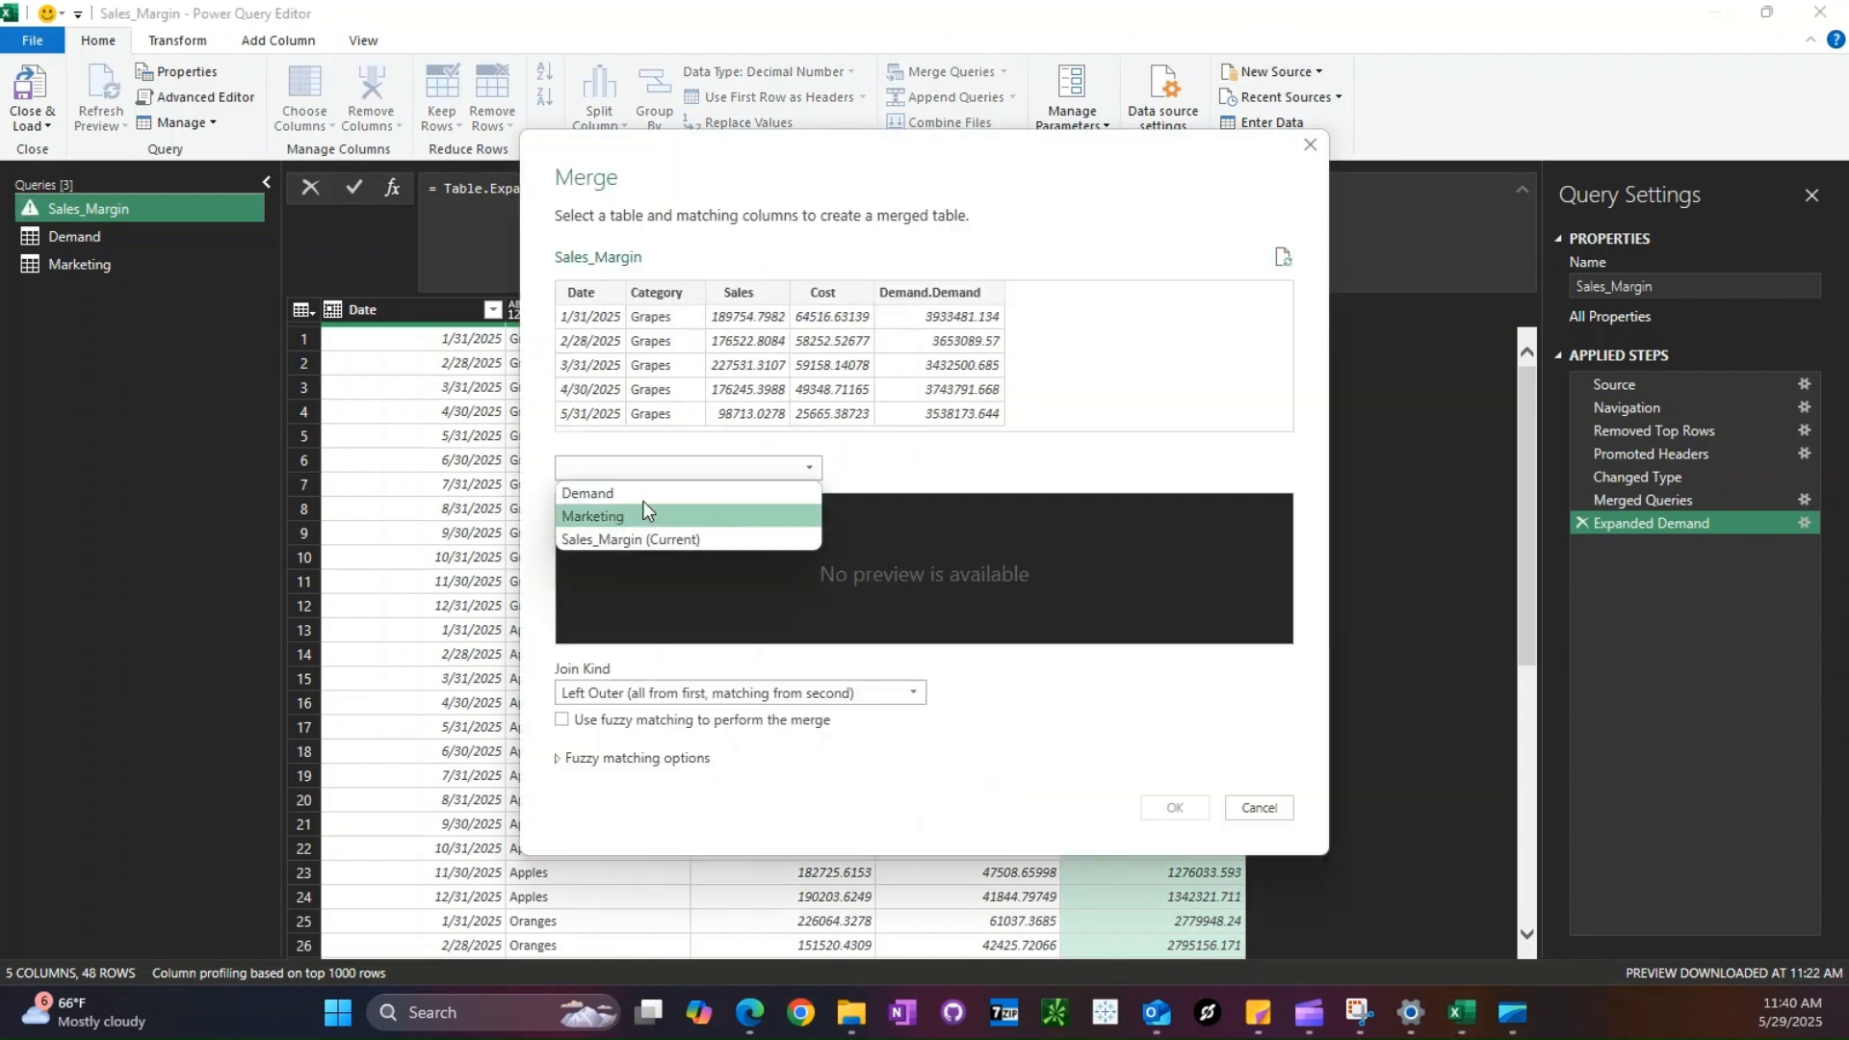
pyautogui.click(597, 517)
pyautogui.click(581, 292)
pyautogui.keyDown('ctrl'); pyautogui.click(656, 291); pyautogui.keyUp('ctrl')
pyautogui.click(580, 505)
pyautogui.keyDown('ctrl'); pyautogui.click(656, 505); pyautogui.keyUp('ctrl')
pyautogui.click(1175, 808)
# - Expand the merged Marketing table to bring in only its Spend and Lift columns
pyautogui.click(1418, 310)
pyautogui.click(1081, 402)
pyautogui.click(1082, 474)
pyautogui.click(1082, 496)
pyautogui.click(1288, 574)
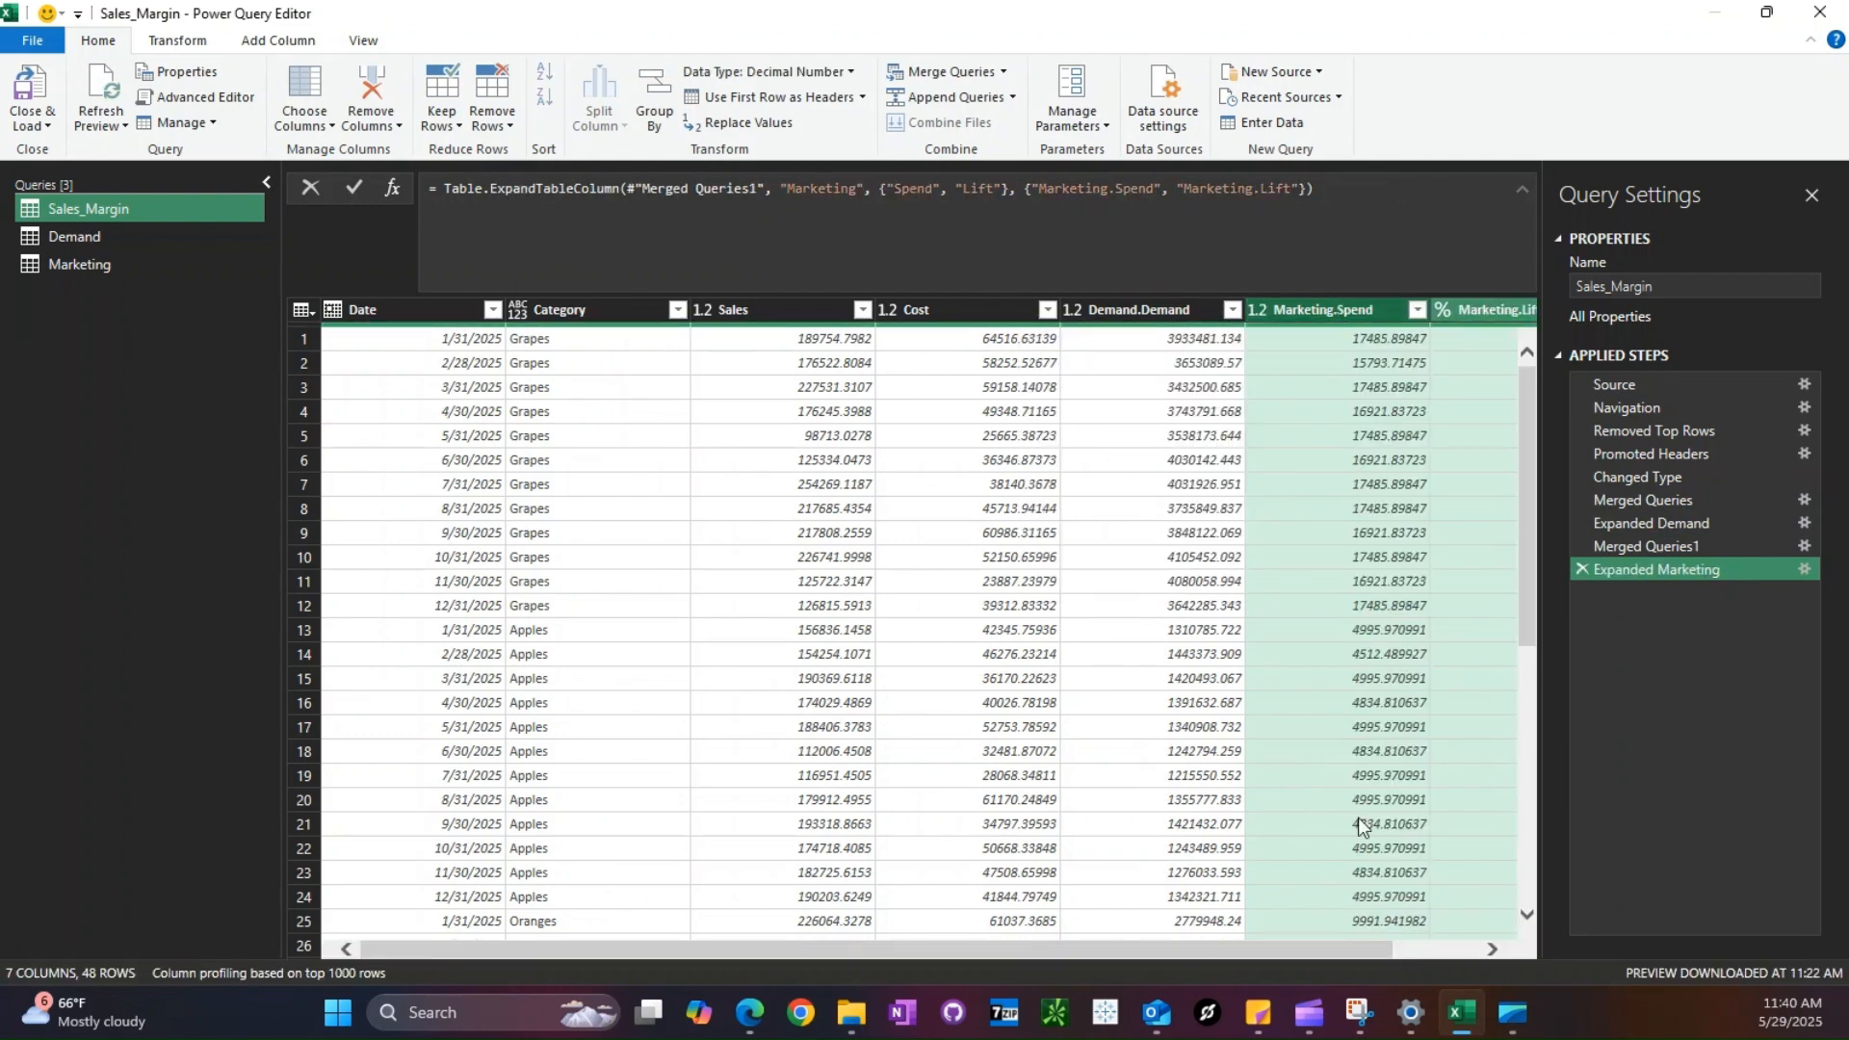
pyautogui.hscroll(3, 1273, 948)
# - Close the query editor and load the queries to the workbook as tables on new worksheets
pyautogui.click(32, 125)
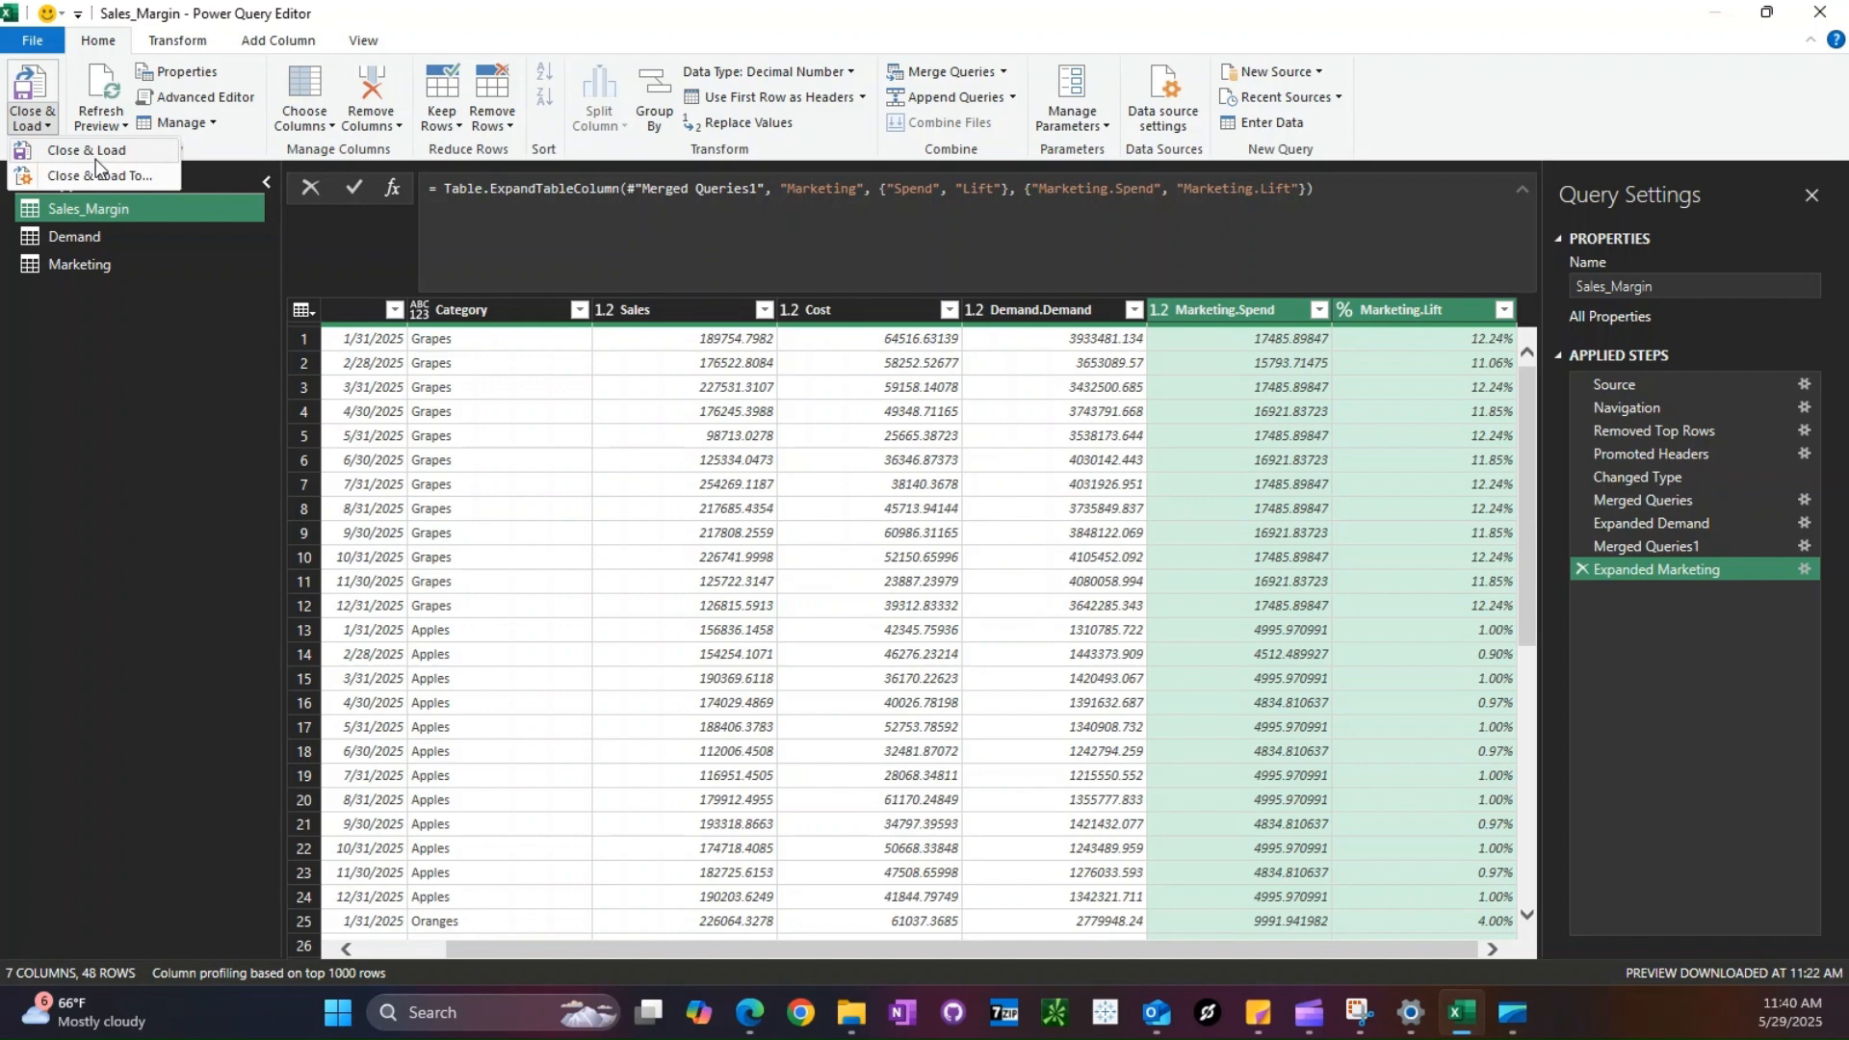
pyautogui.click(108, 168)
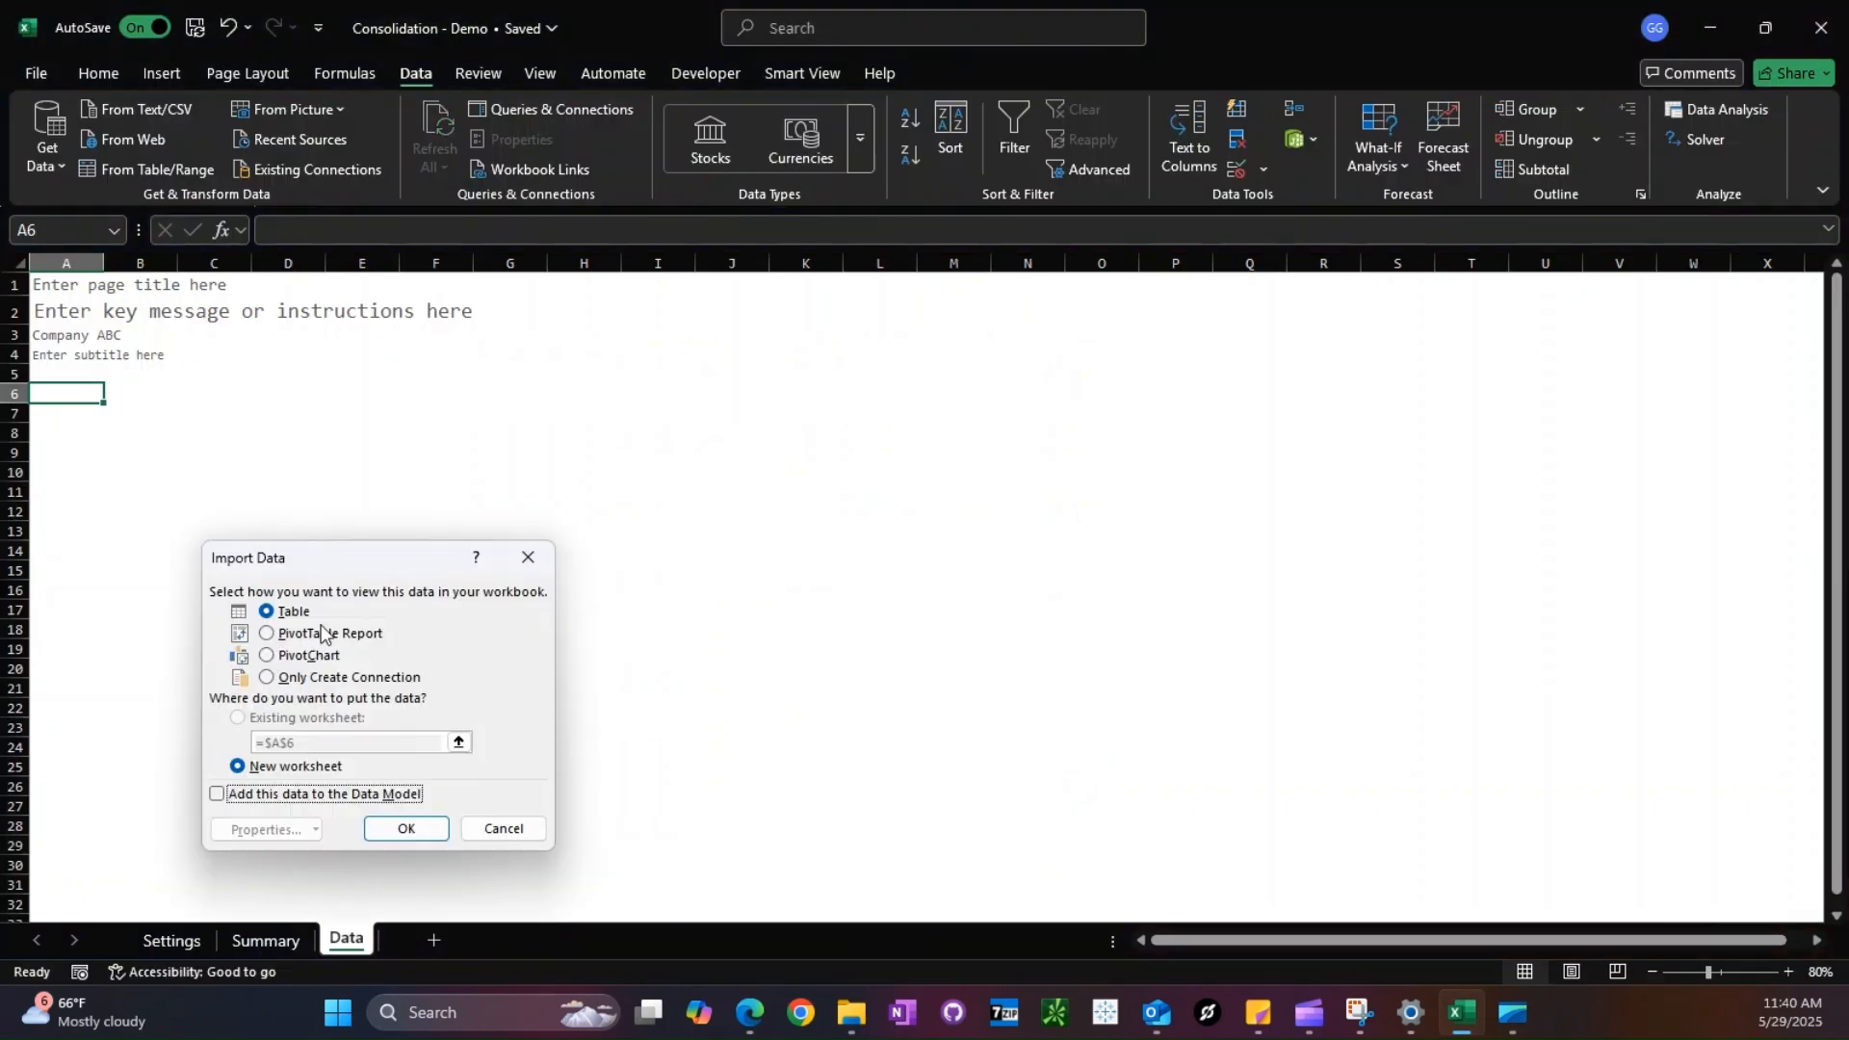
pyautogui.click(402, 830)
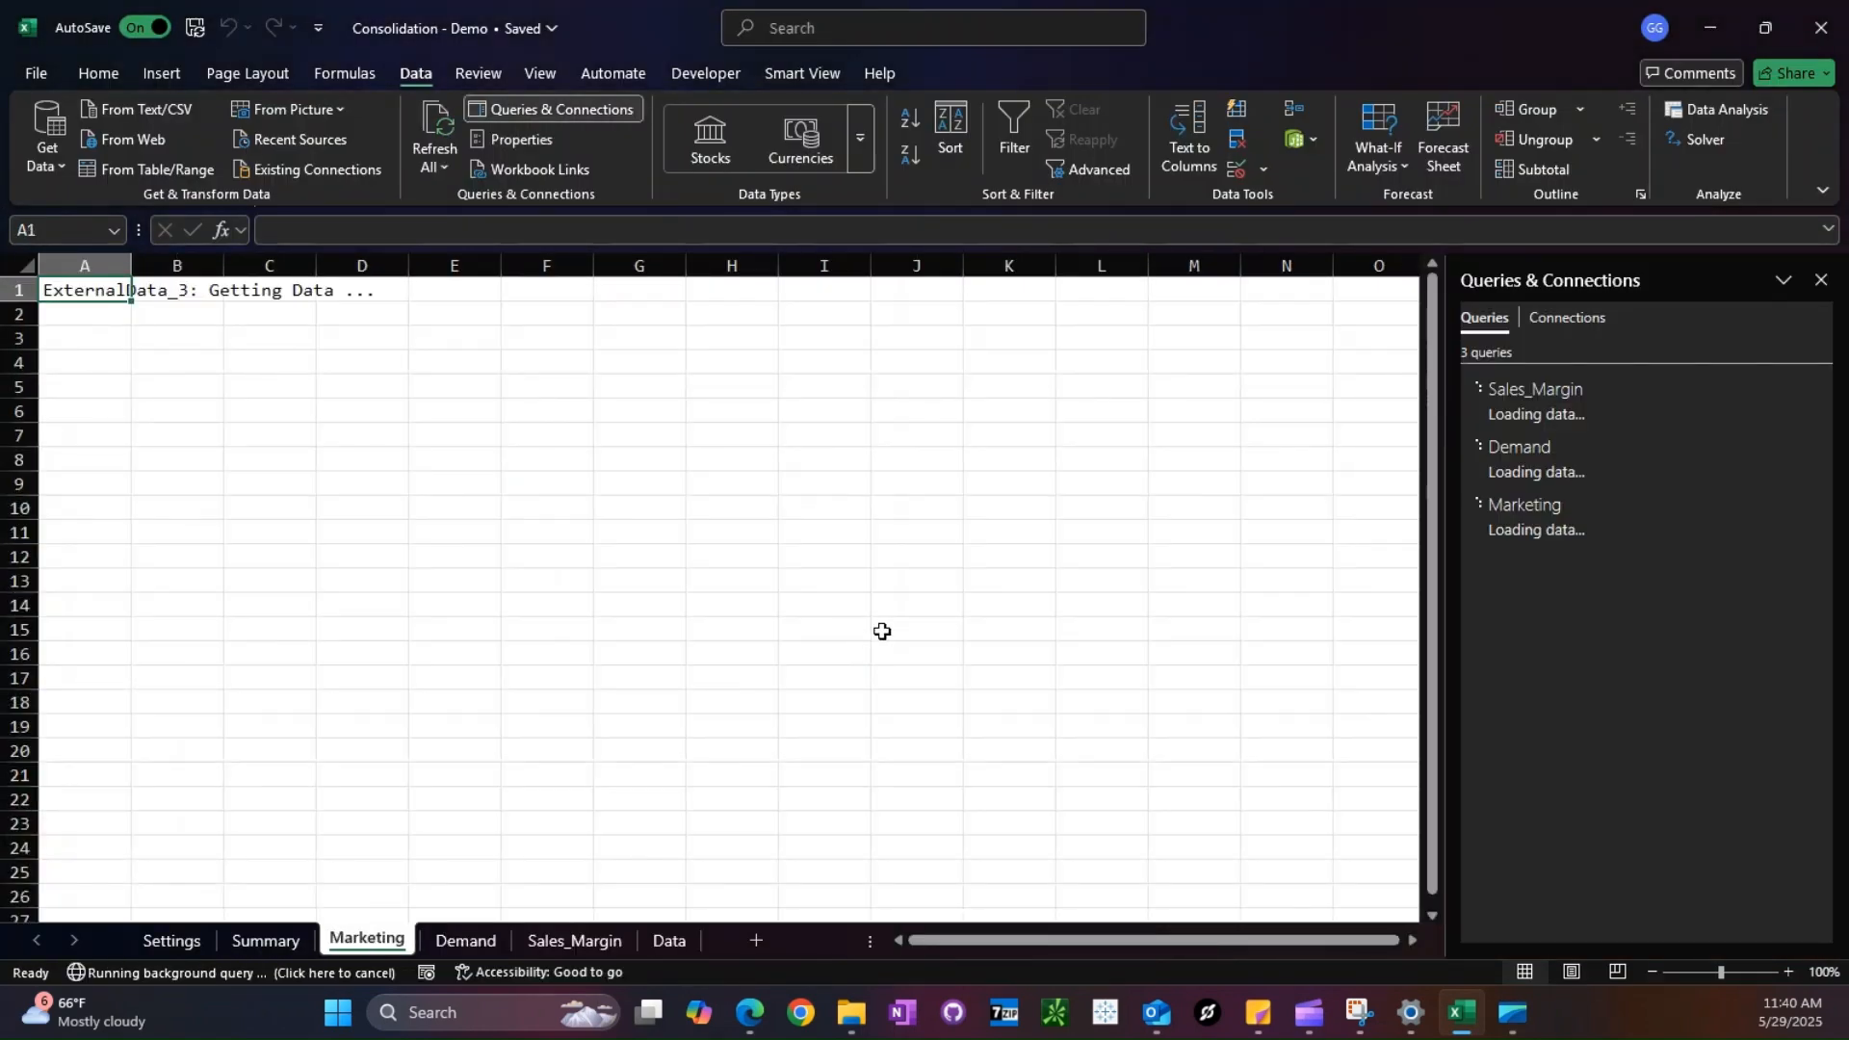
# - Copy header rows 1 to 5 of the Data sheet and insert them above the table on the Sales_Margin sheet
pyautogui.click(666, 941)
pyautogui.moveTo(14, 285); pyautogui.dragTo(21, 366)
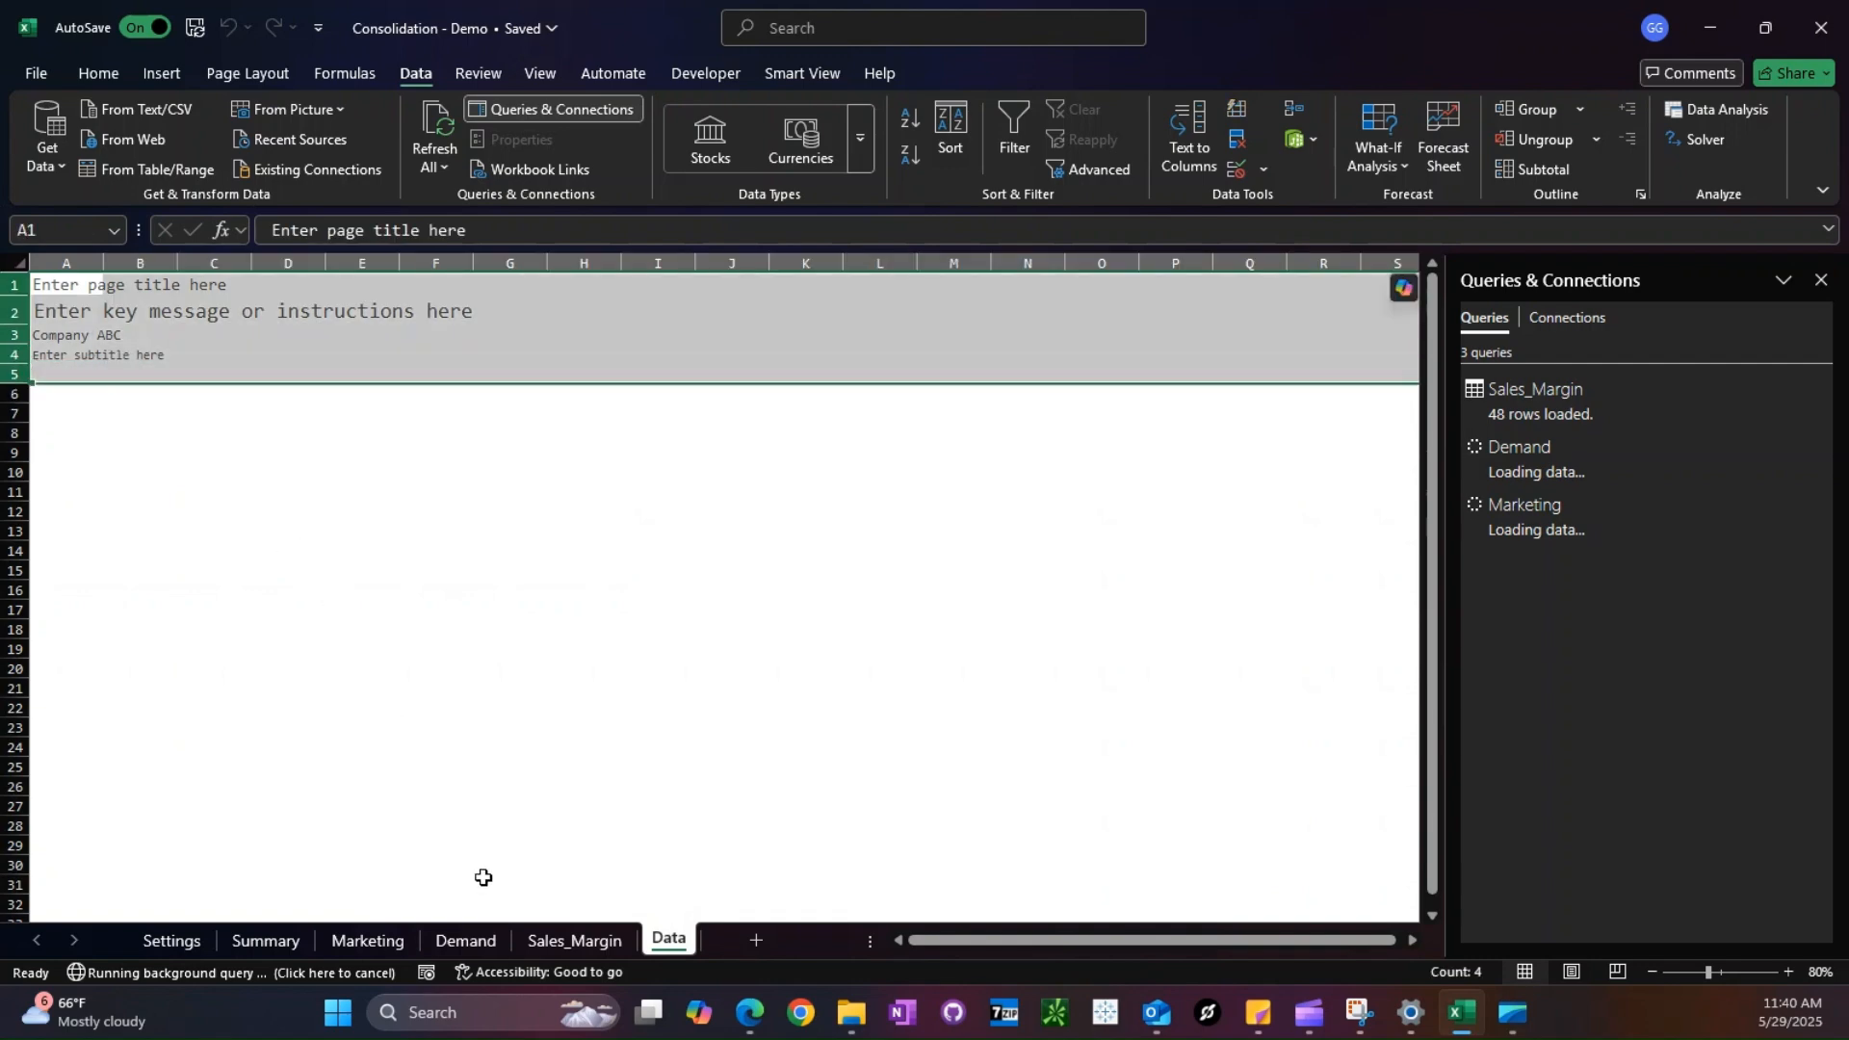
pyautogui.hotkey('ctrl', 'c')
pyautogui.click(575, 941)
pyautogui.rightClick(18, 287)
pyautogui.click(115, 515)
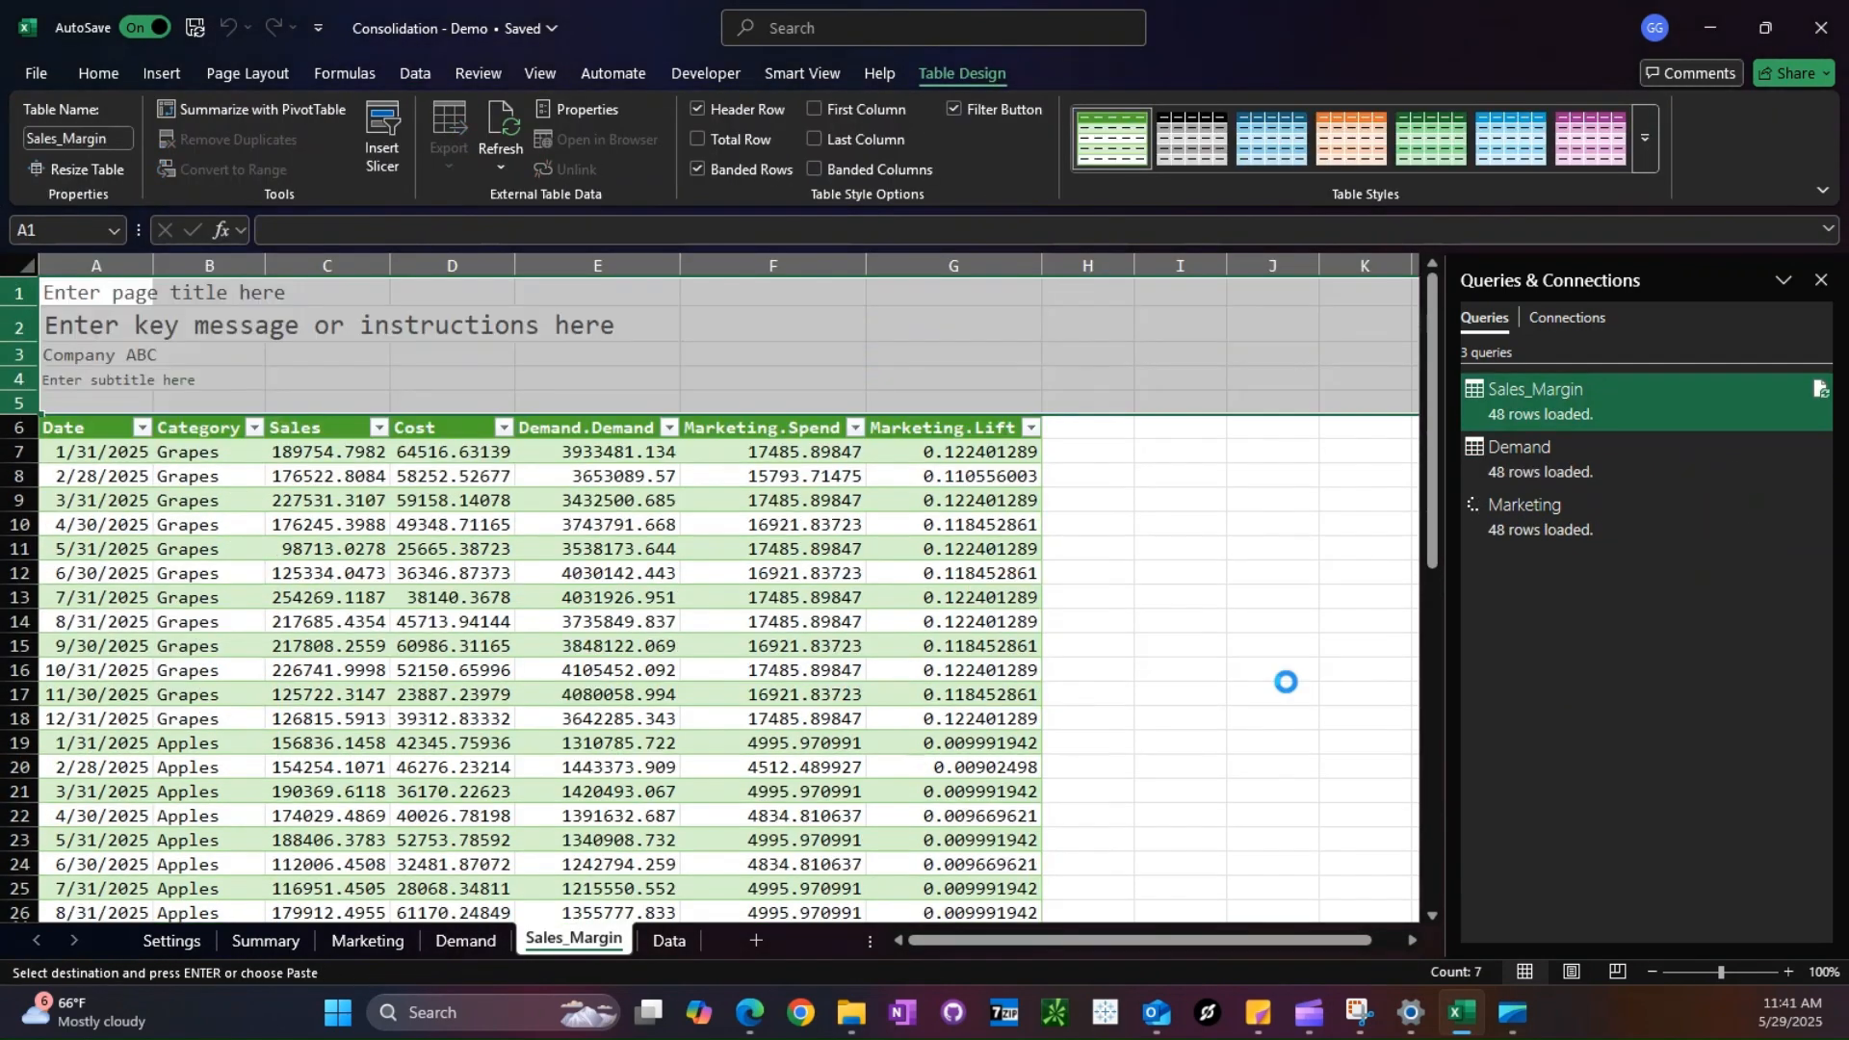
# - Close the queries list and delete the Marketing and Demand sheets together
pyautogui.click(1820, 280)
pyautogui.click(368, 941)
pyautogui.keyDown('ctrl'); pyautogui.click(465, 941); pyautogui.keyUp('ctrl')
pyautogui.rightClick(372, 941)
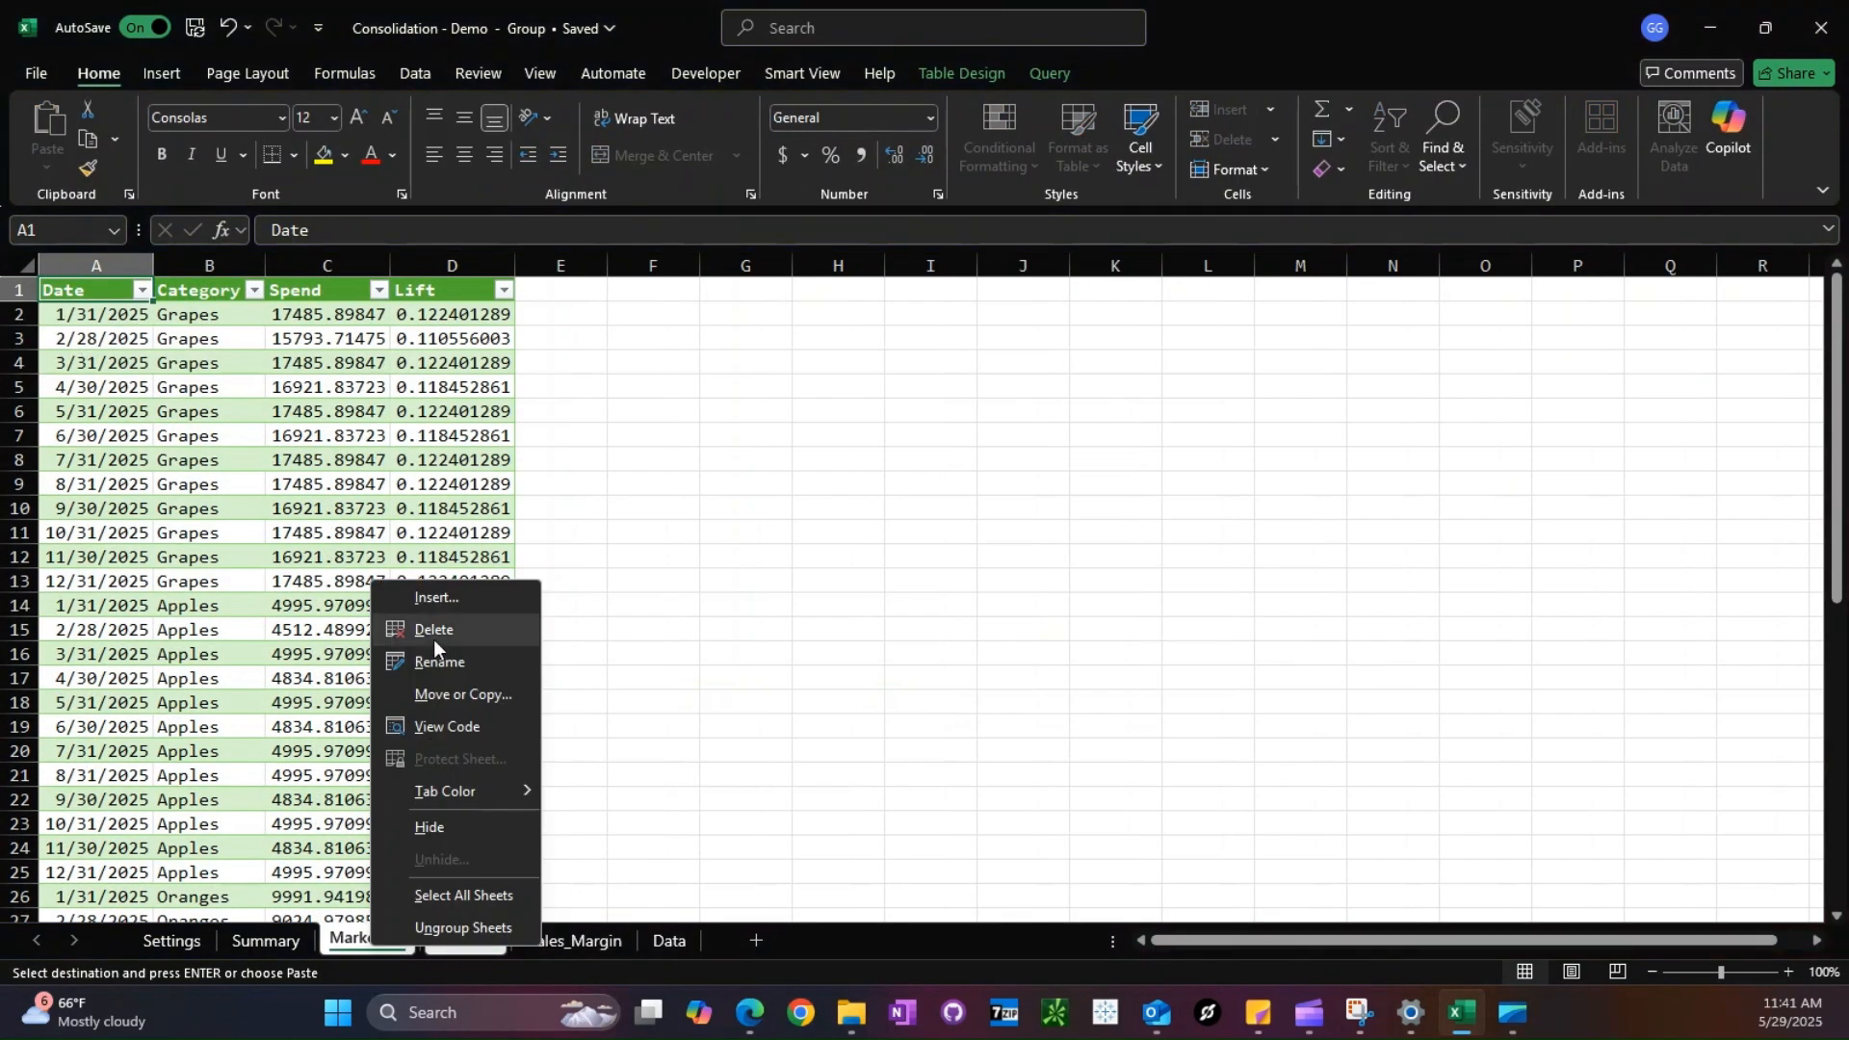
pyautogui.click(433, 638)
pyautogui.click(887, 567)
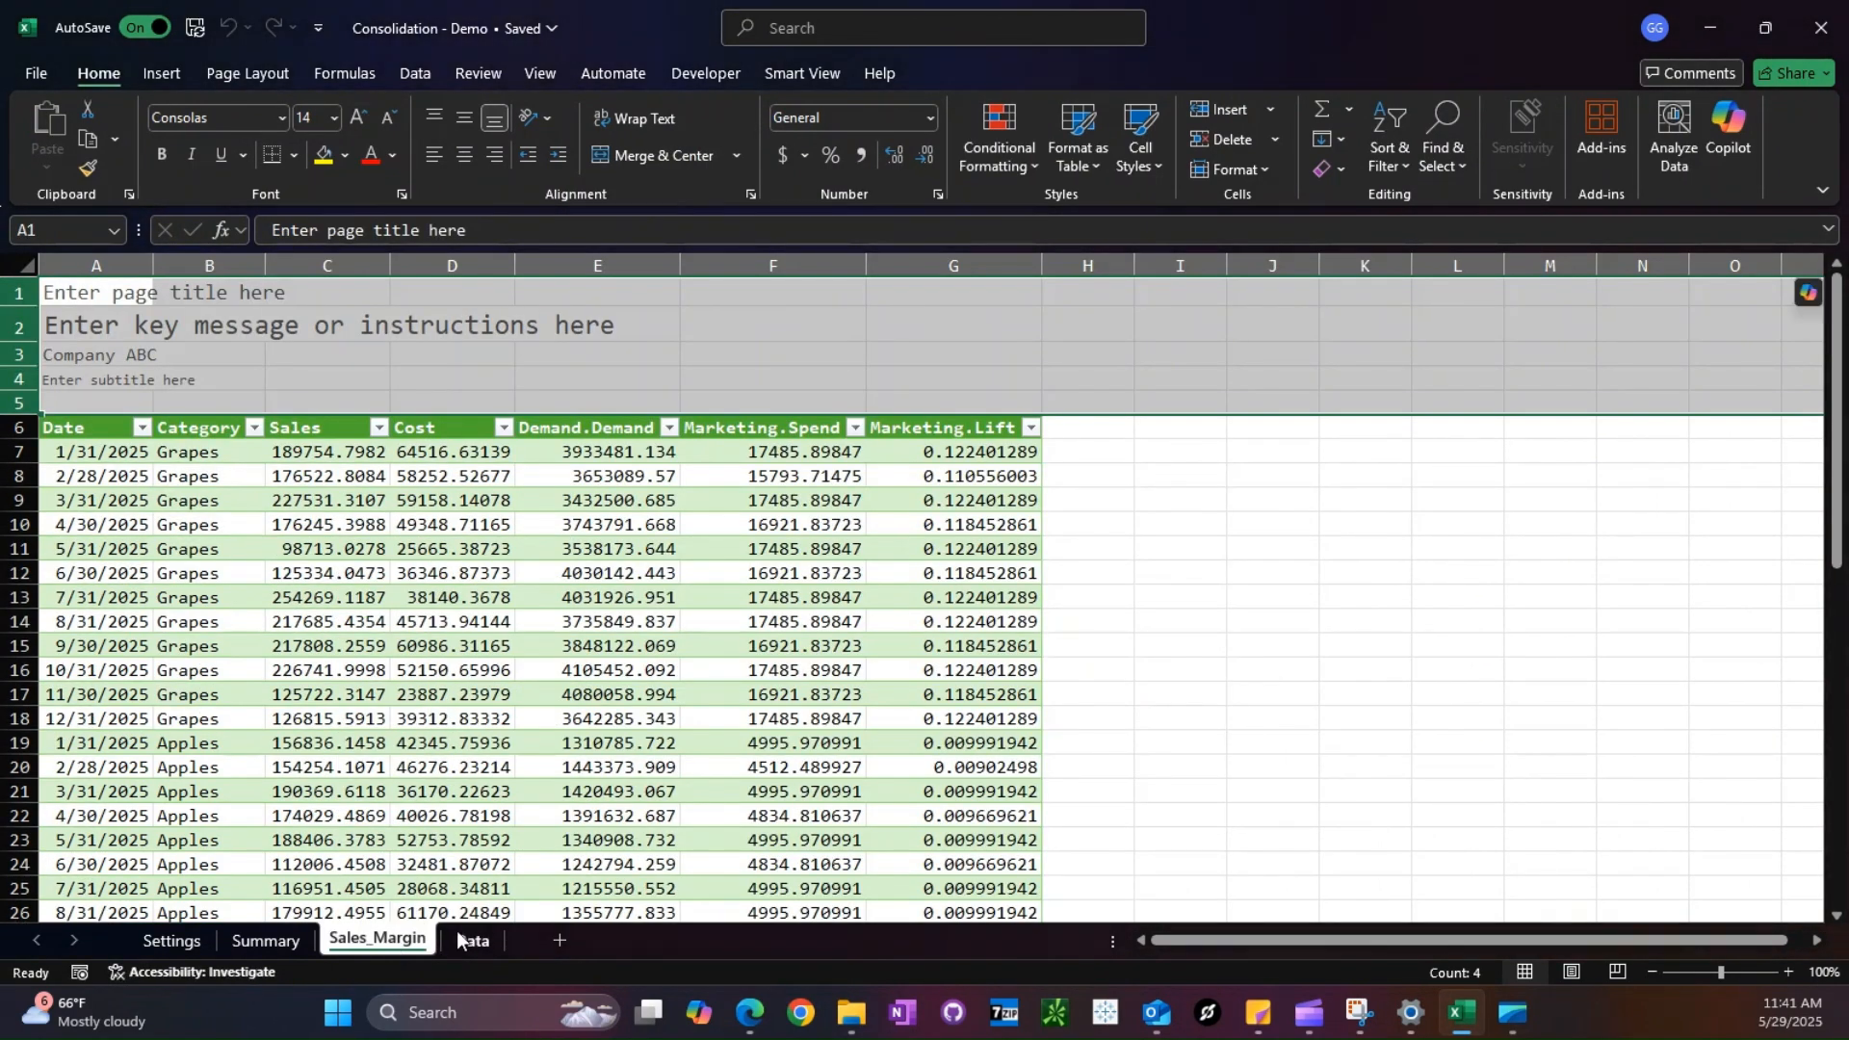
# - Delete the old Data sheet and rename the Sales_Margin sheet as Data
pyautogui.click(459, 941)
pyautogui.rightClick(466, 941)
pyautogui.click(541, 590)
pyautogui.press('Return')
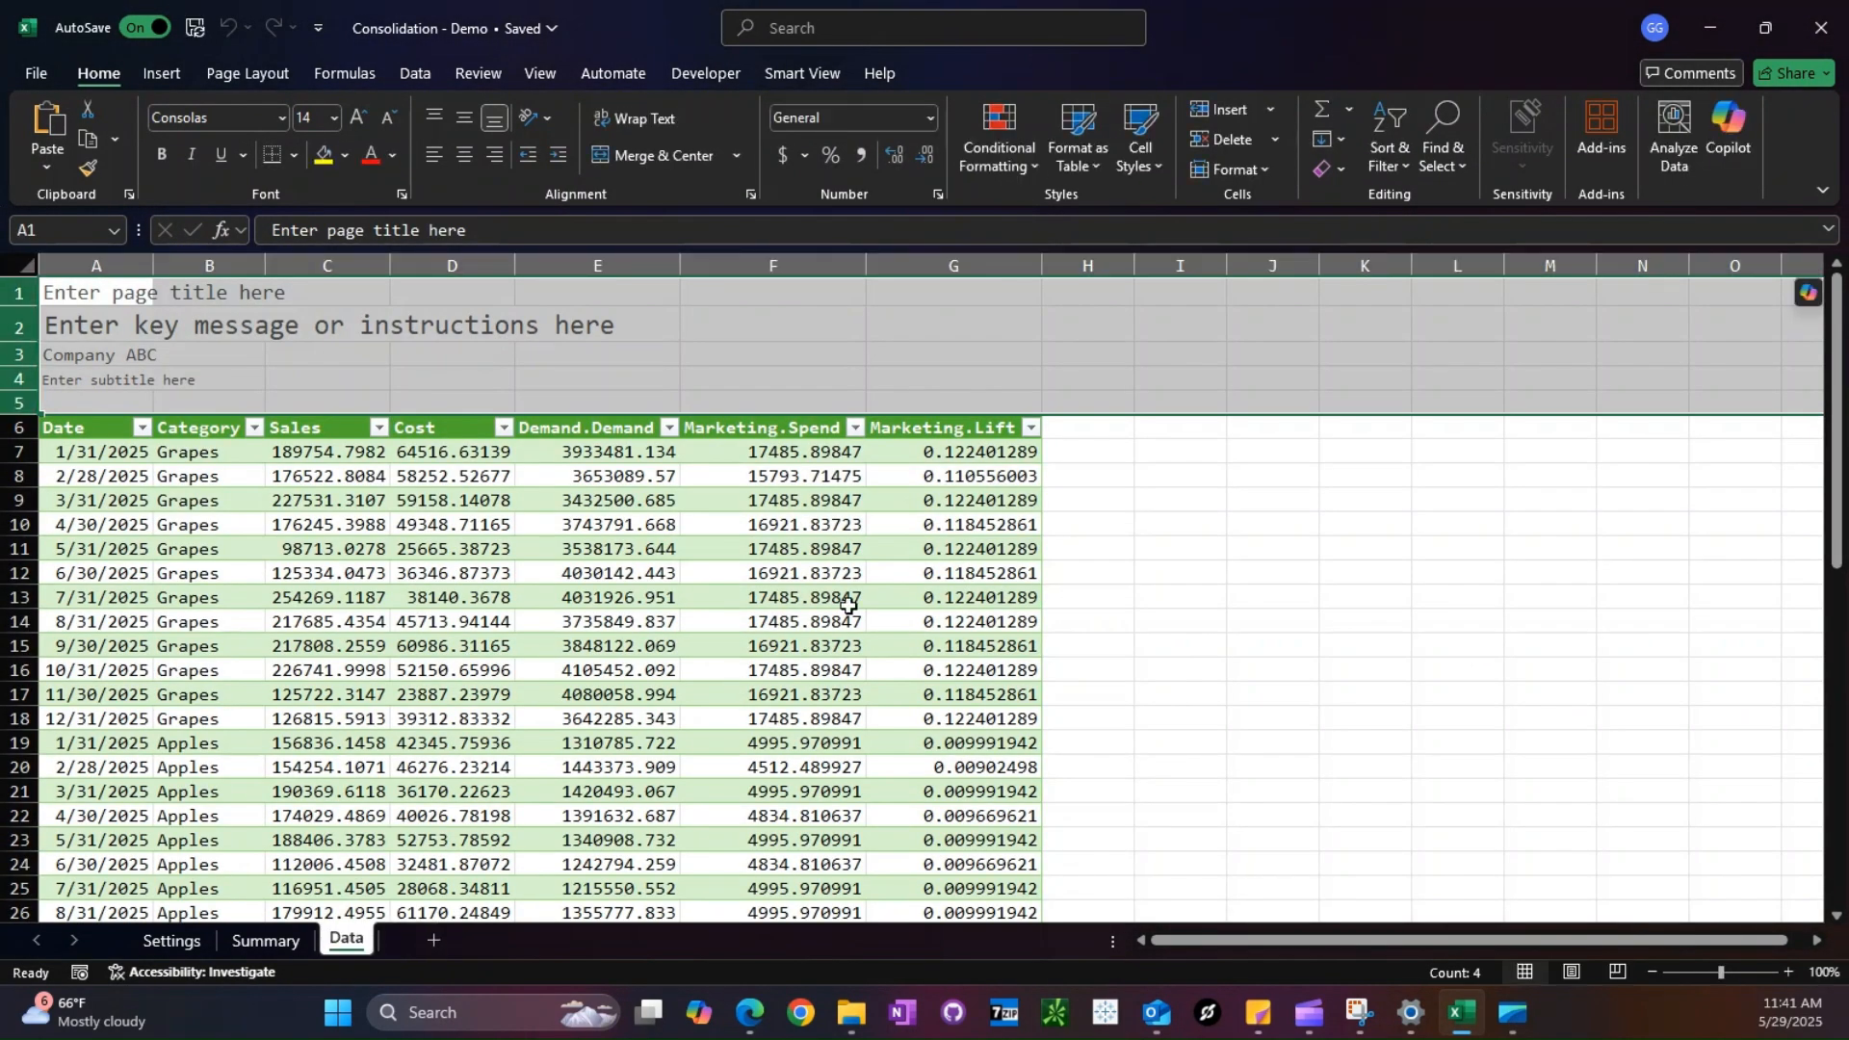
pyautogui.click(1088, 524)
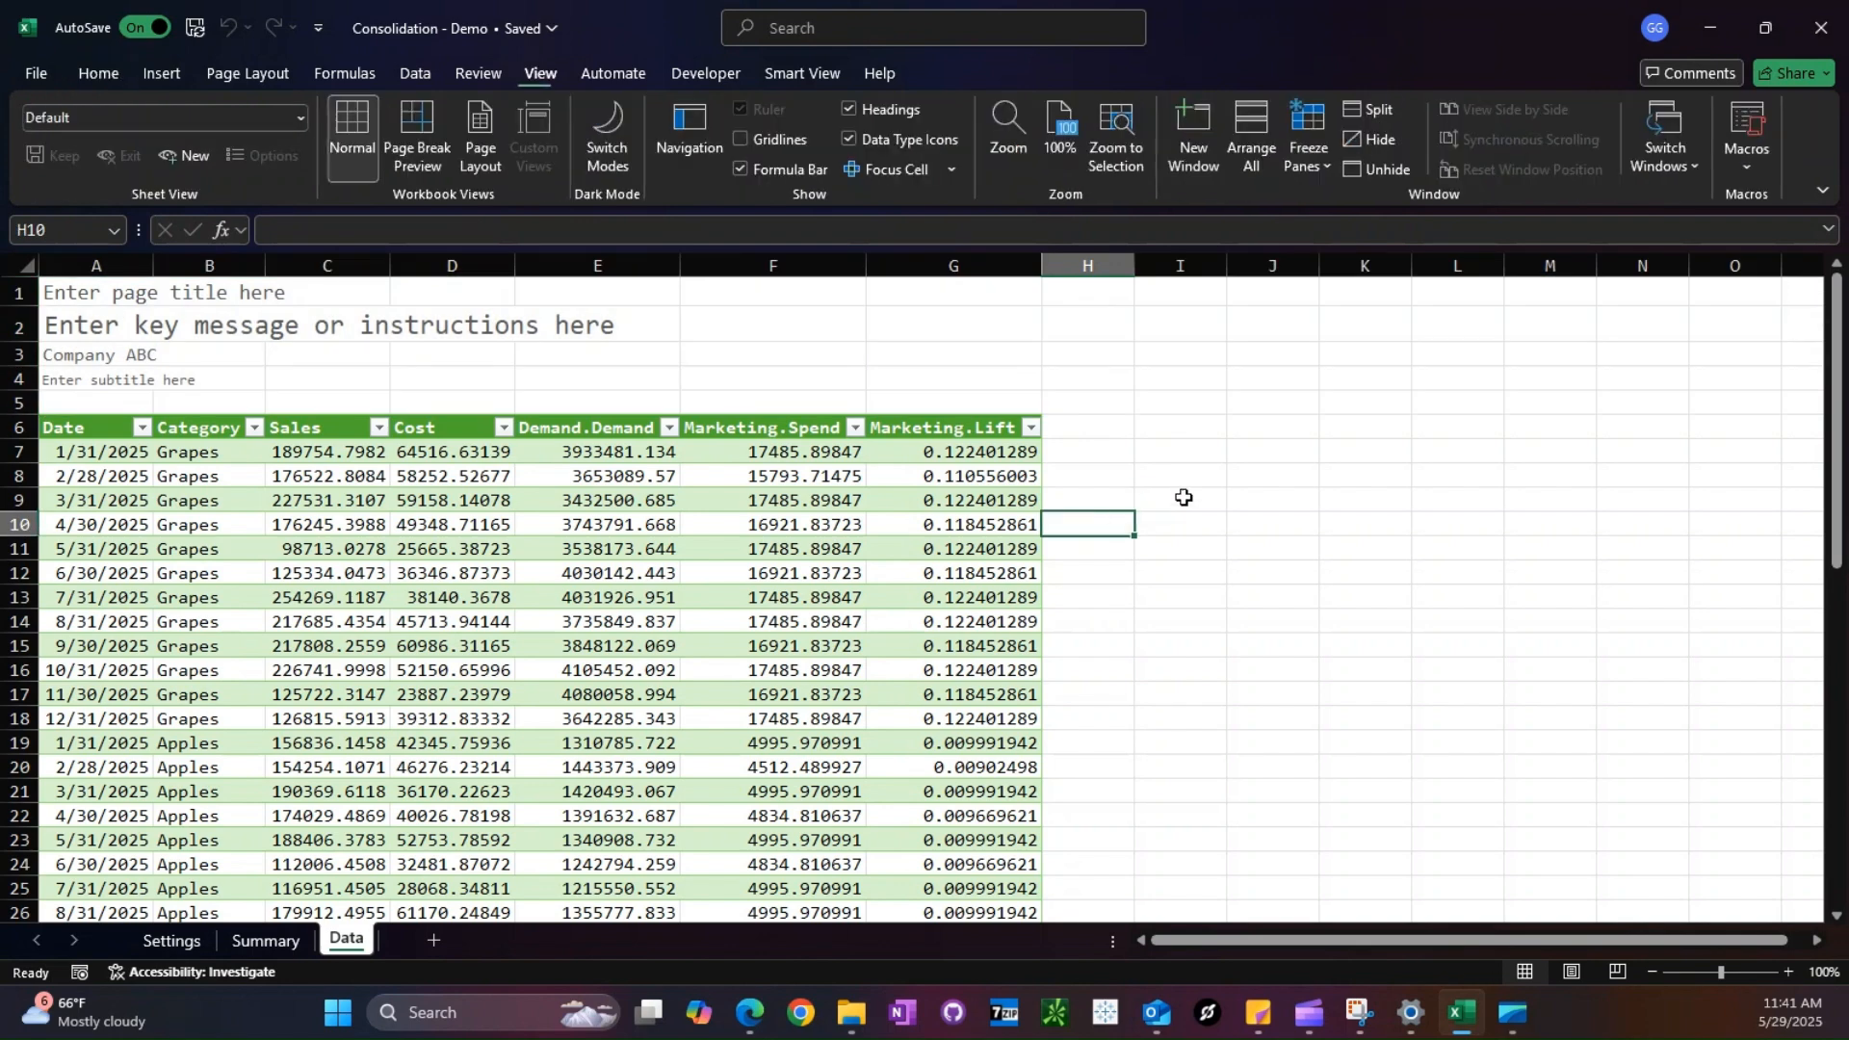
# - Start a SUMIFS formula in Summary cell B8 with Sales_Margin[Demand.Demand] as the sum range
pyautogui.click(266, 941)
pyautogui.click(270, 436)
pyautogui.write('=sum')
pyautogui.press('Down')
pyautogui.press('Down')
pyautogui.press('Tab')
pyautogui.click(331, 941)
pyautogui.click(585, 539)
pyautogui.hotkey('ctrl', 'space')
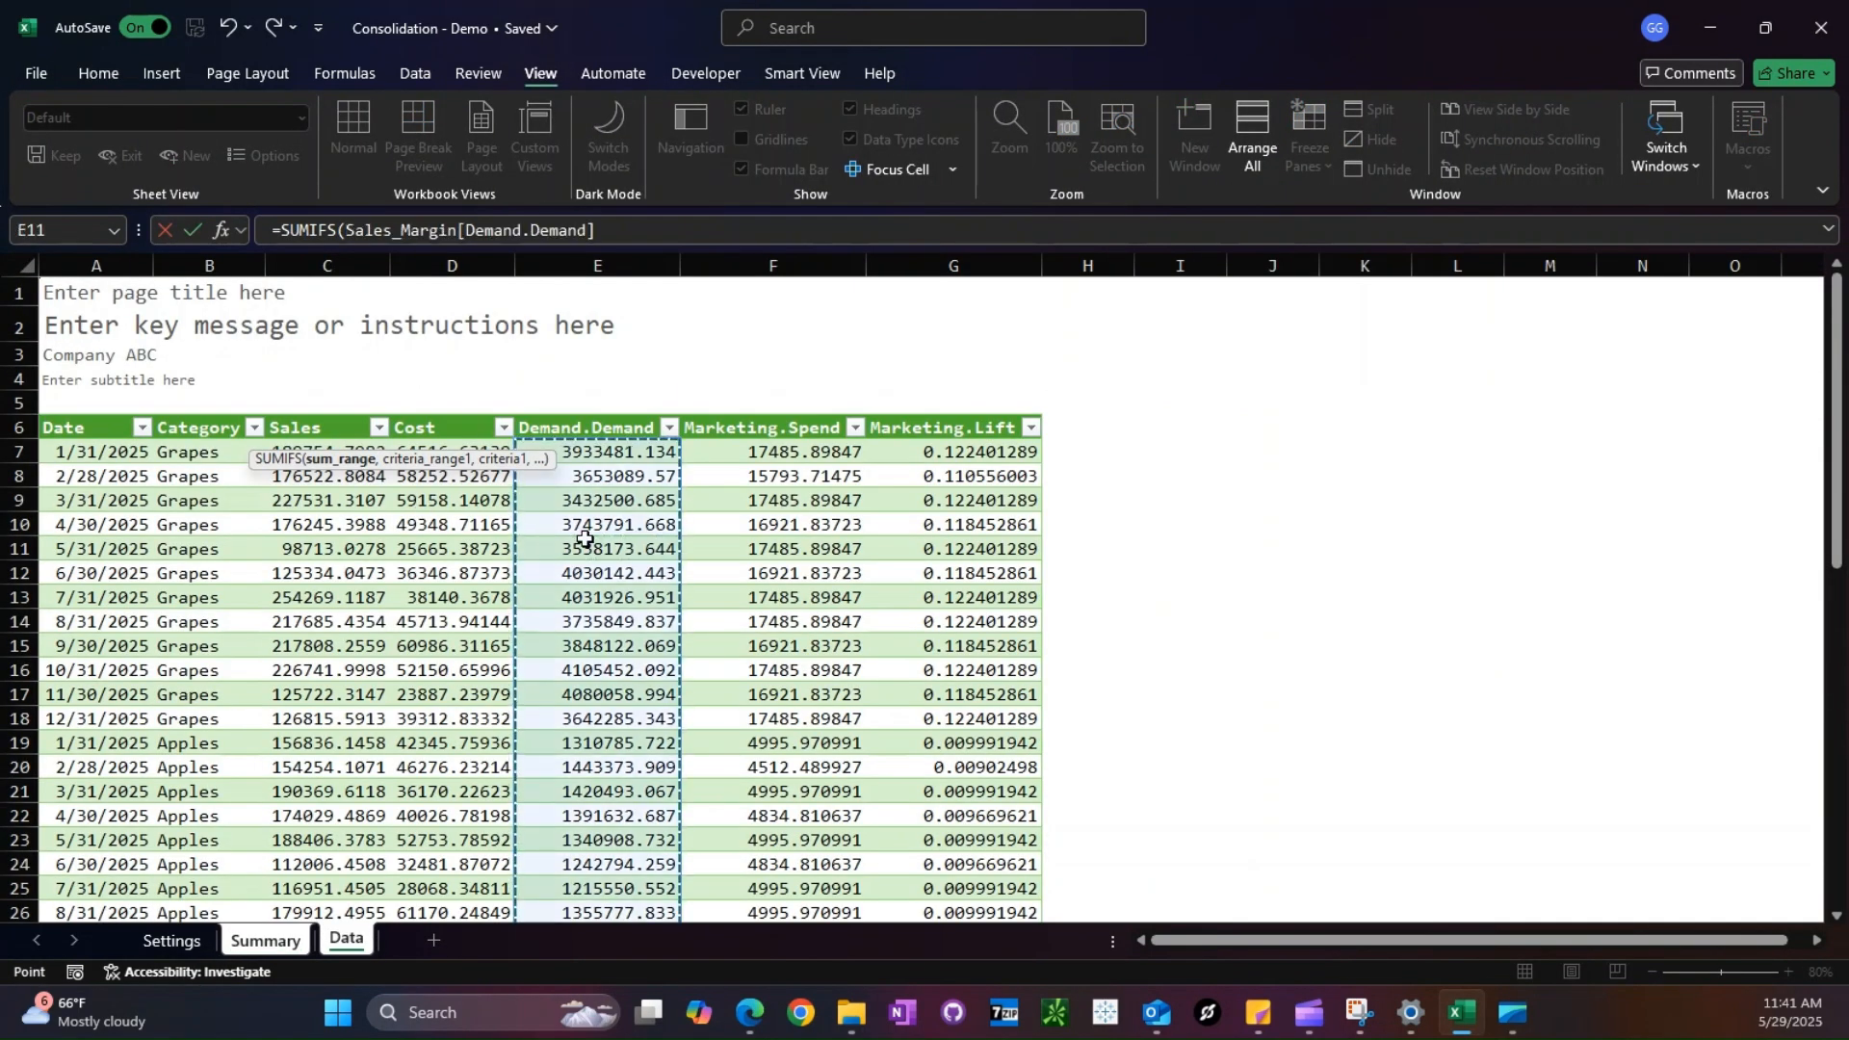
# - Add the first SUMIFS condition, matching Sales_Margin[Date] to Summary!B$6 with the row locked
pyautogui.write(',')
pyautogui.click(129, 556)
pyautogui.hotkey('ctrl', 'space')
pyautogui.write(',')
pyautogui.hotkey('ctrl', 'pageup')
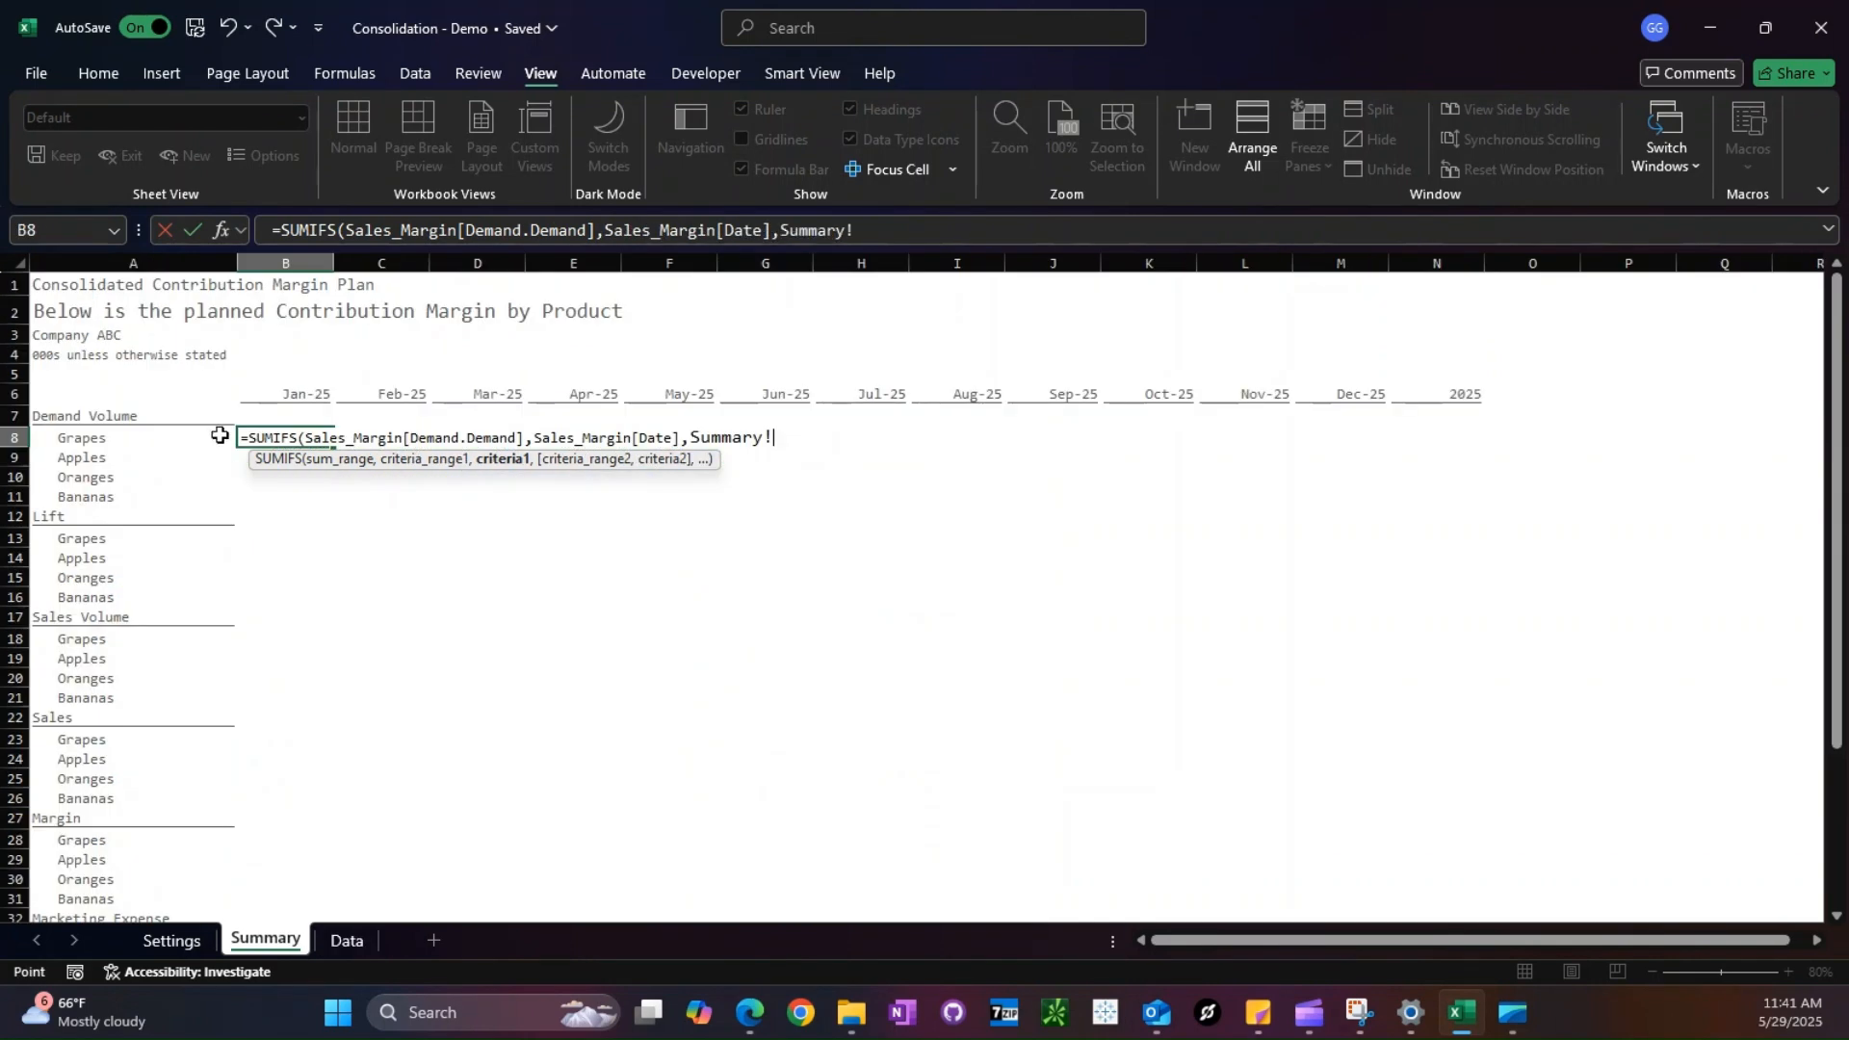
pyautogui.press('F4')
pyautogui.press('F4')
# - Add the second SUMIFS condition, matching Sales_Margin[Category] to Summary!$A8, and enter the formula
pyautogui.write(',')
pyautogui.click(362, 942)
pyautogui.click(215, 569)
pyautogui.hotkey('ctrl', 'space')
pyautogui.write(',')
pyautogui.click(276, 941)
pyautogui.press('Left')
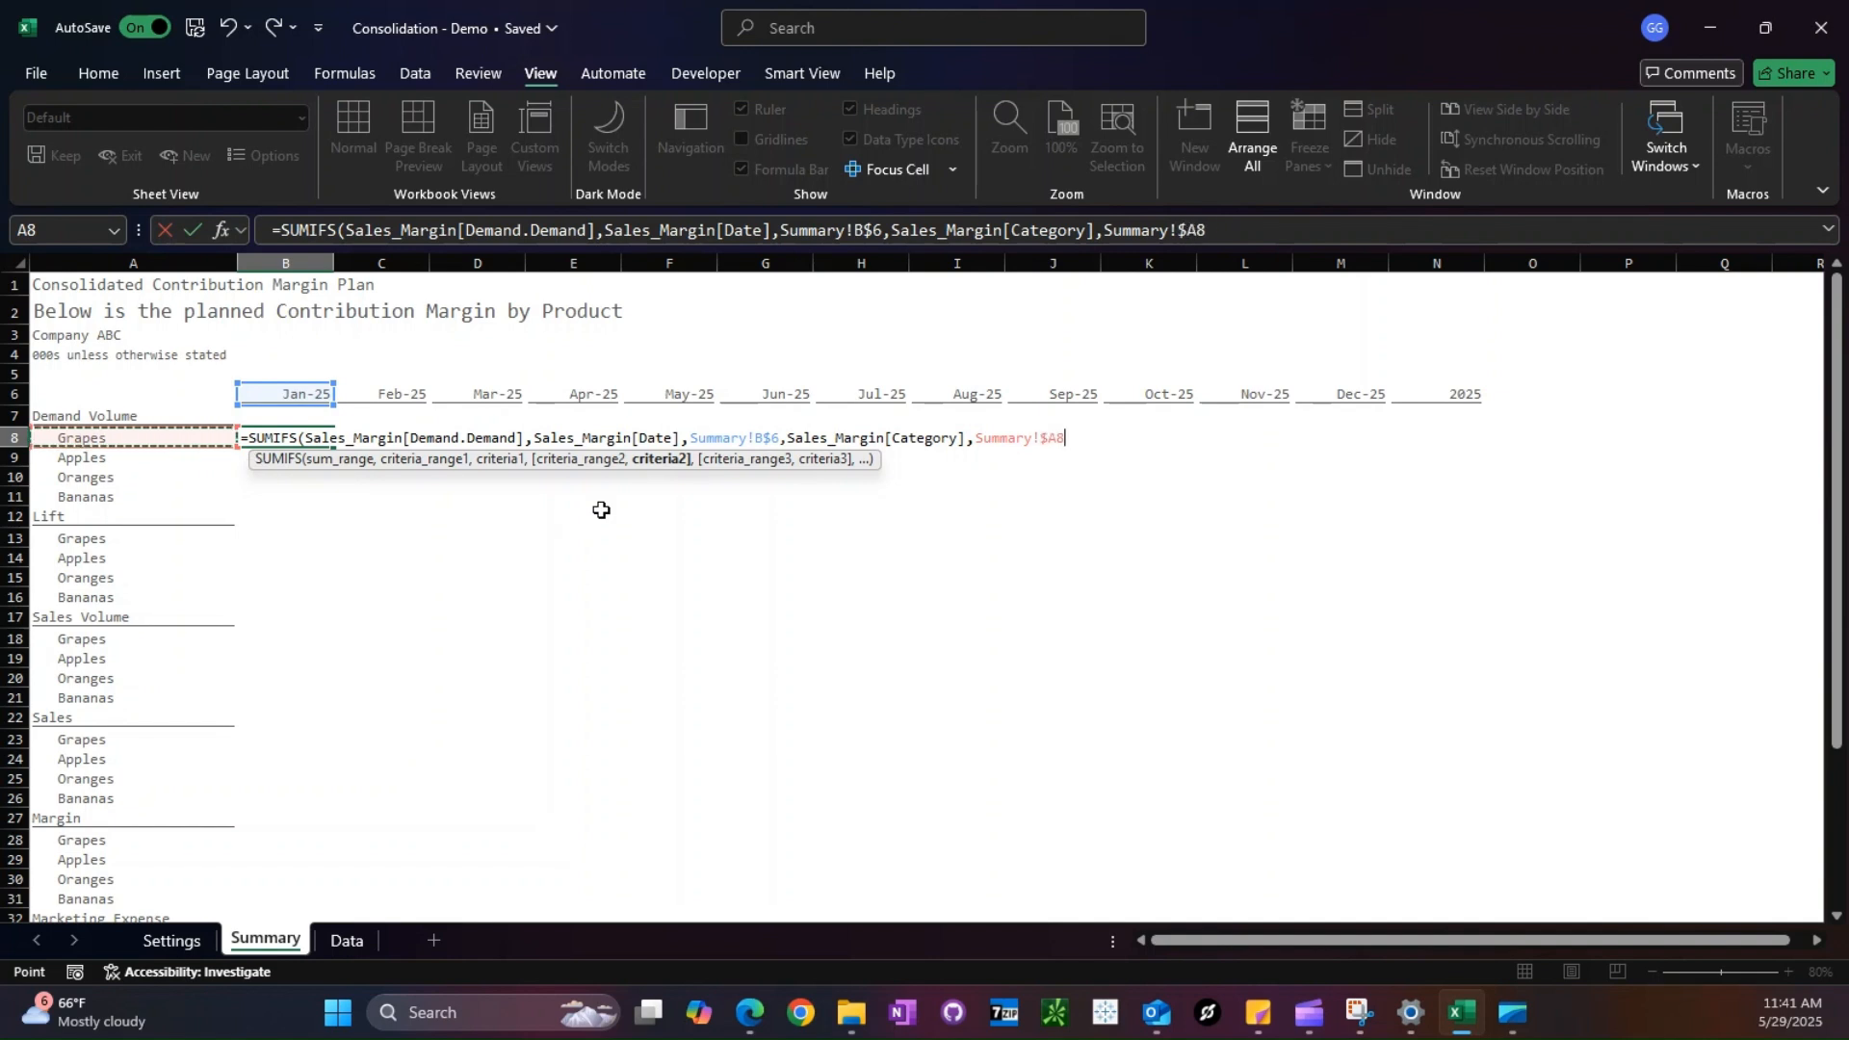
pyautogui.press('Return')
# - Copy the B8 formula across all Demand Volume products and months, B8:M11
pyautogui.press('Up')
pyautogui.hotkey('ctrl', 'c')
pyautogui.hotkey('shift', 'Down')
pyautogui.hotkey('shift', 'Down')
pyautogui.hotkey('shift', 'Down')
pyautogui.hotkey('shift', 'Right')
pyautogui.hotkey('shift', 'Right')
pyautogui.hotkey('shift', 'Right')
pyautogui.hotkey('shift', 'Right')
pyautogui.hotkey('shift', 'Right')
pyautogui.hotkey('shift', 'Right')
pyautogui.hotkey('shift', 'Right')
pyautogui.hotkey('shift', 'Right')
pyautogui.hotkey('shift', 'Right')
pyautogui.hotkey('shift', 'Right')
pyautogui.hotkey('shift', 'Right')
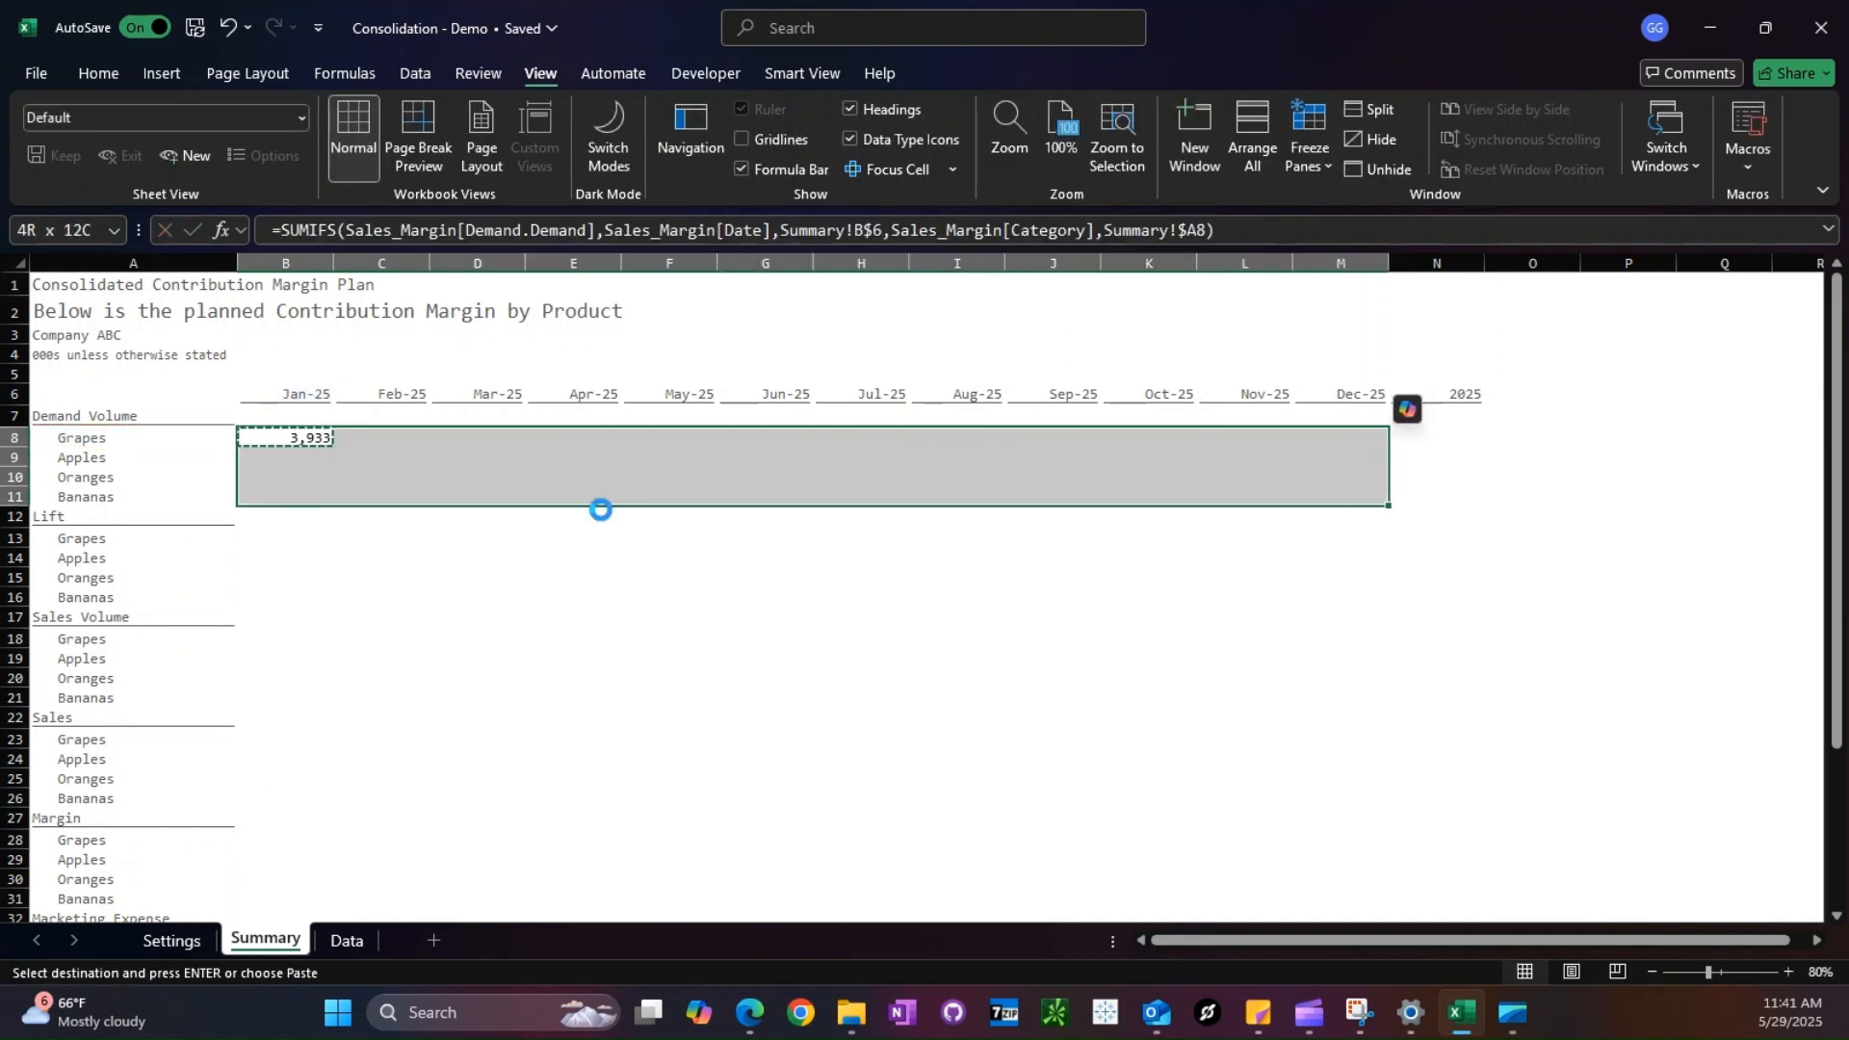
pyautogui.hotkey('ctrl', 'v')
# - Paste the demand formula into B13 under Lift and change its sum range to Sales_Margin[Marketing.Lift]
pyautogui.press('Down')
pyautogui.press('Down')
pyautogui.press('Down')
pyautogui.press('Down')
pyautogui.press('Down')
pyautogui.press('Return')
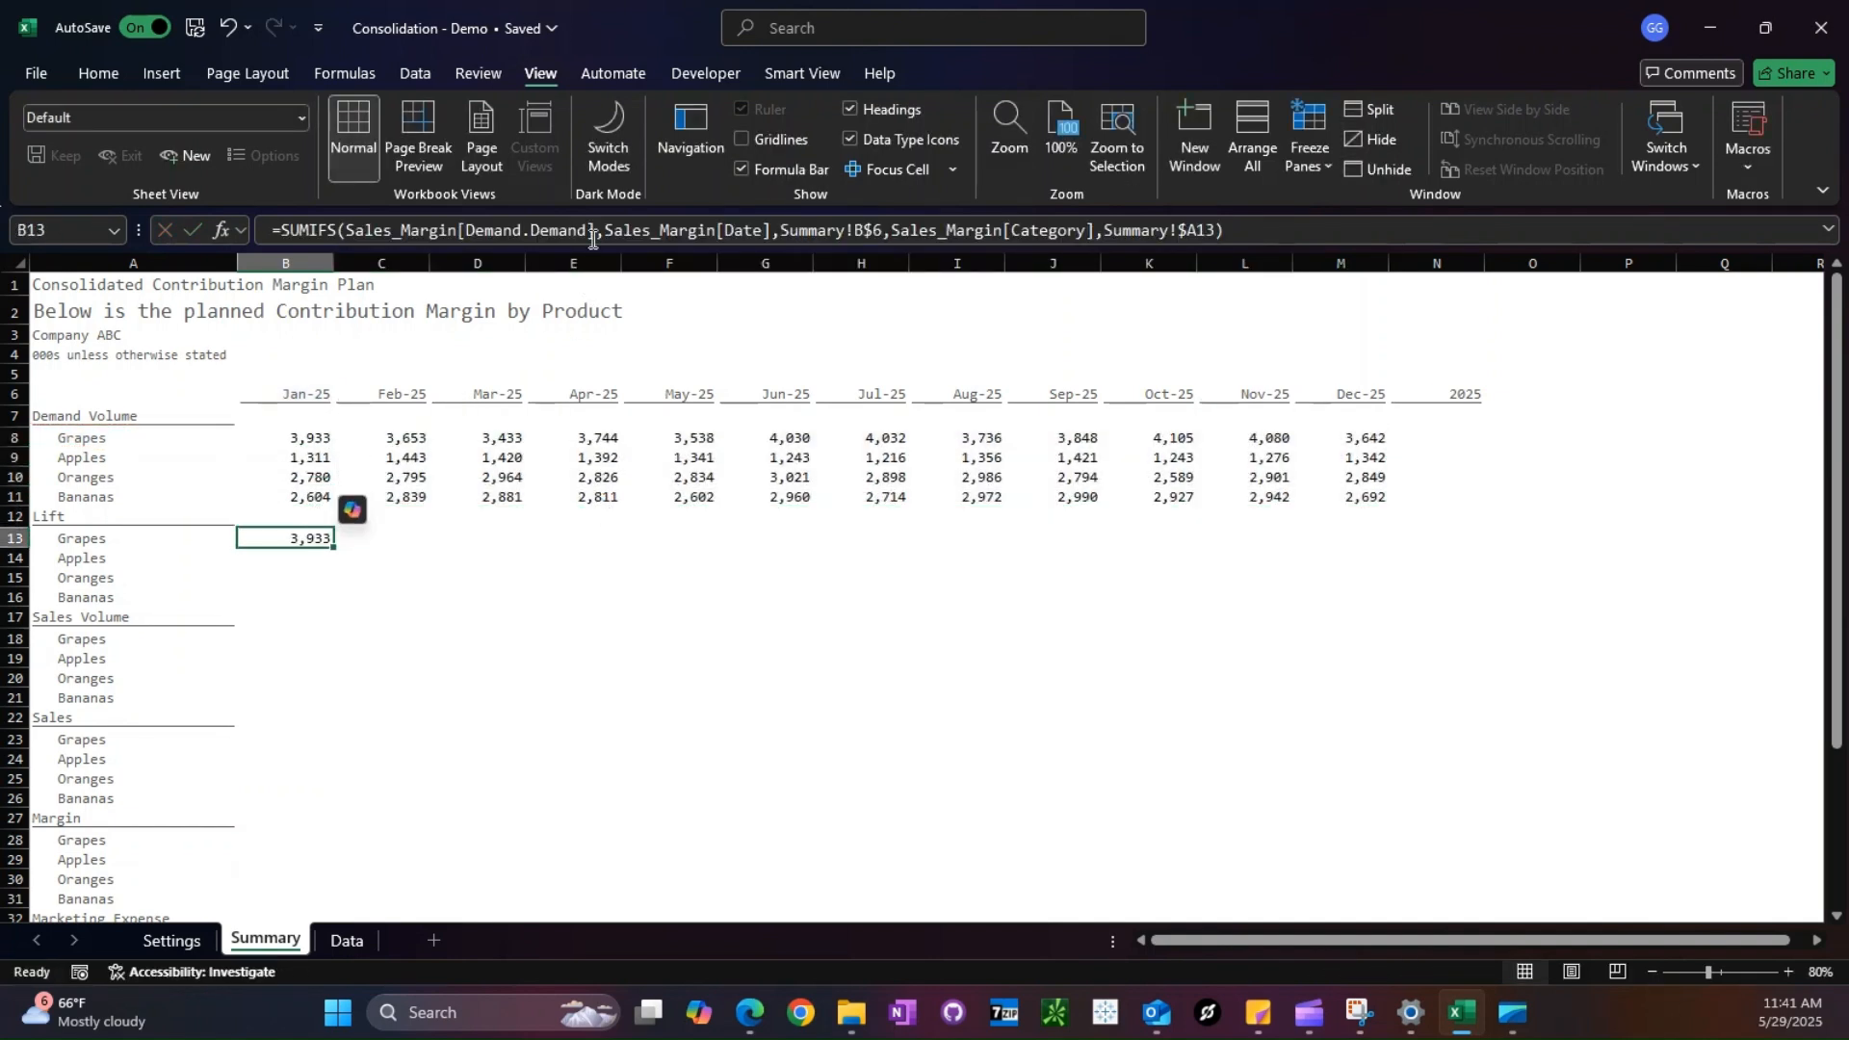
pyautogui.click(505, 229)
pyautogui.write('Marketing.Lift')
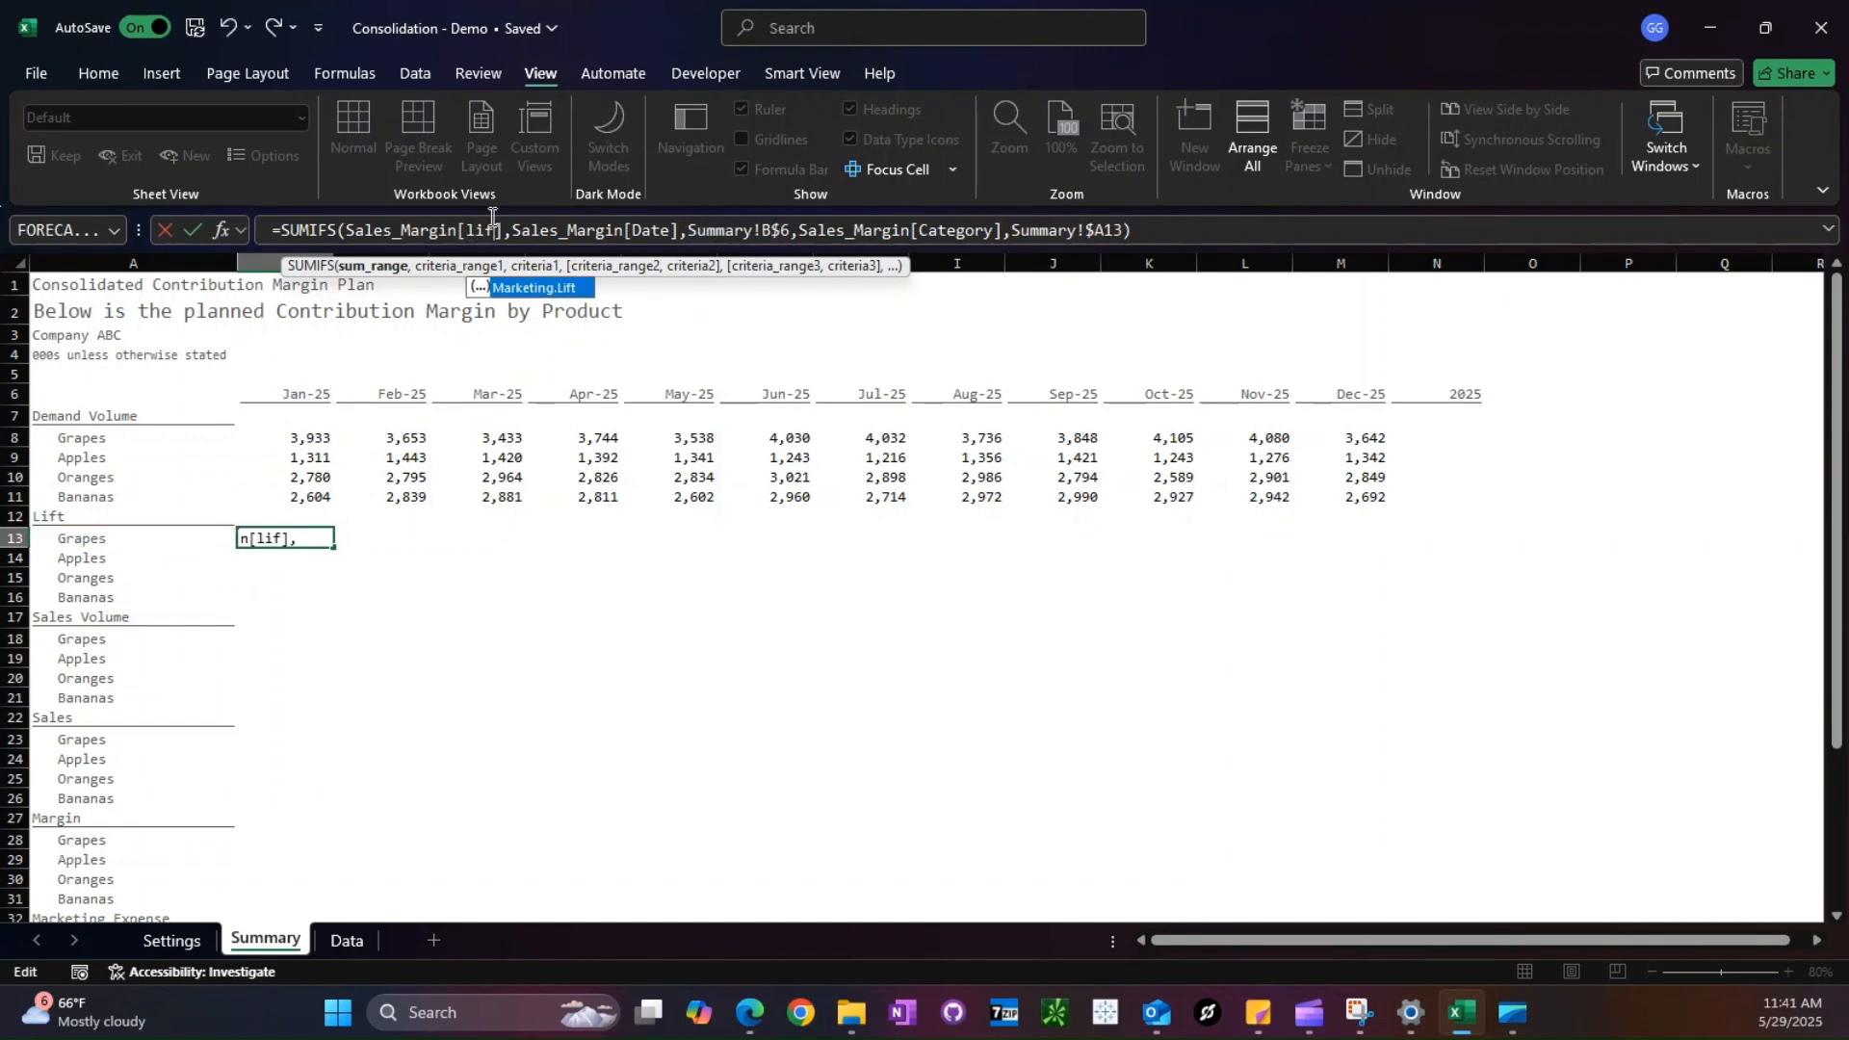
pyautogui.press('Return')
# - Give B13 the custom two-decimal percentage format #,##0.00%;(#,##0.00%);"-"
pyautogui.press('Up')
pyautogui.hotkey('ctrl', '1')
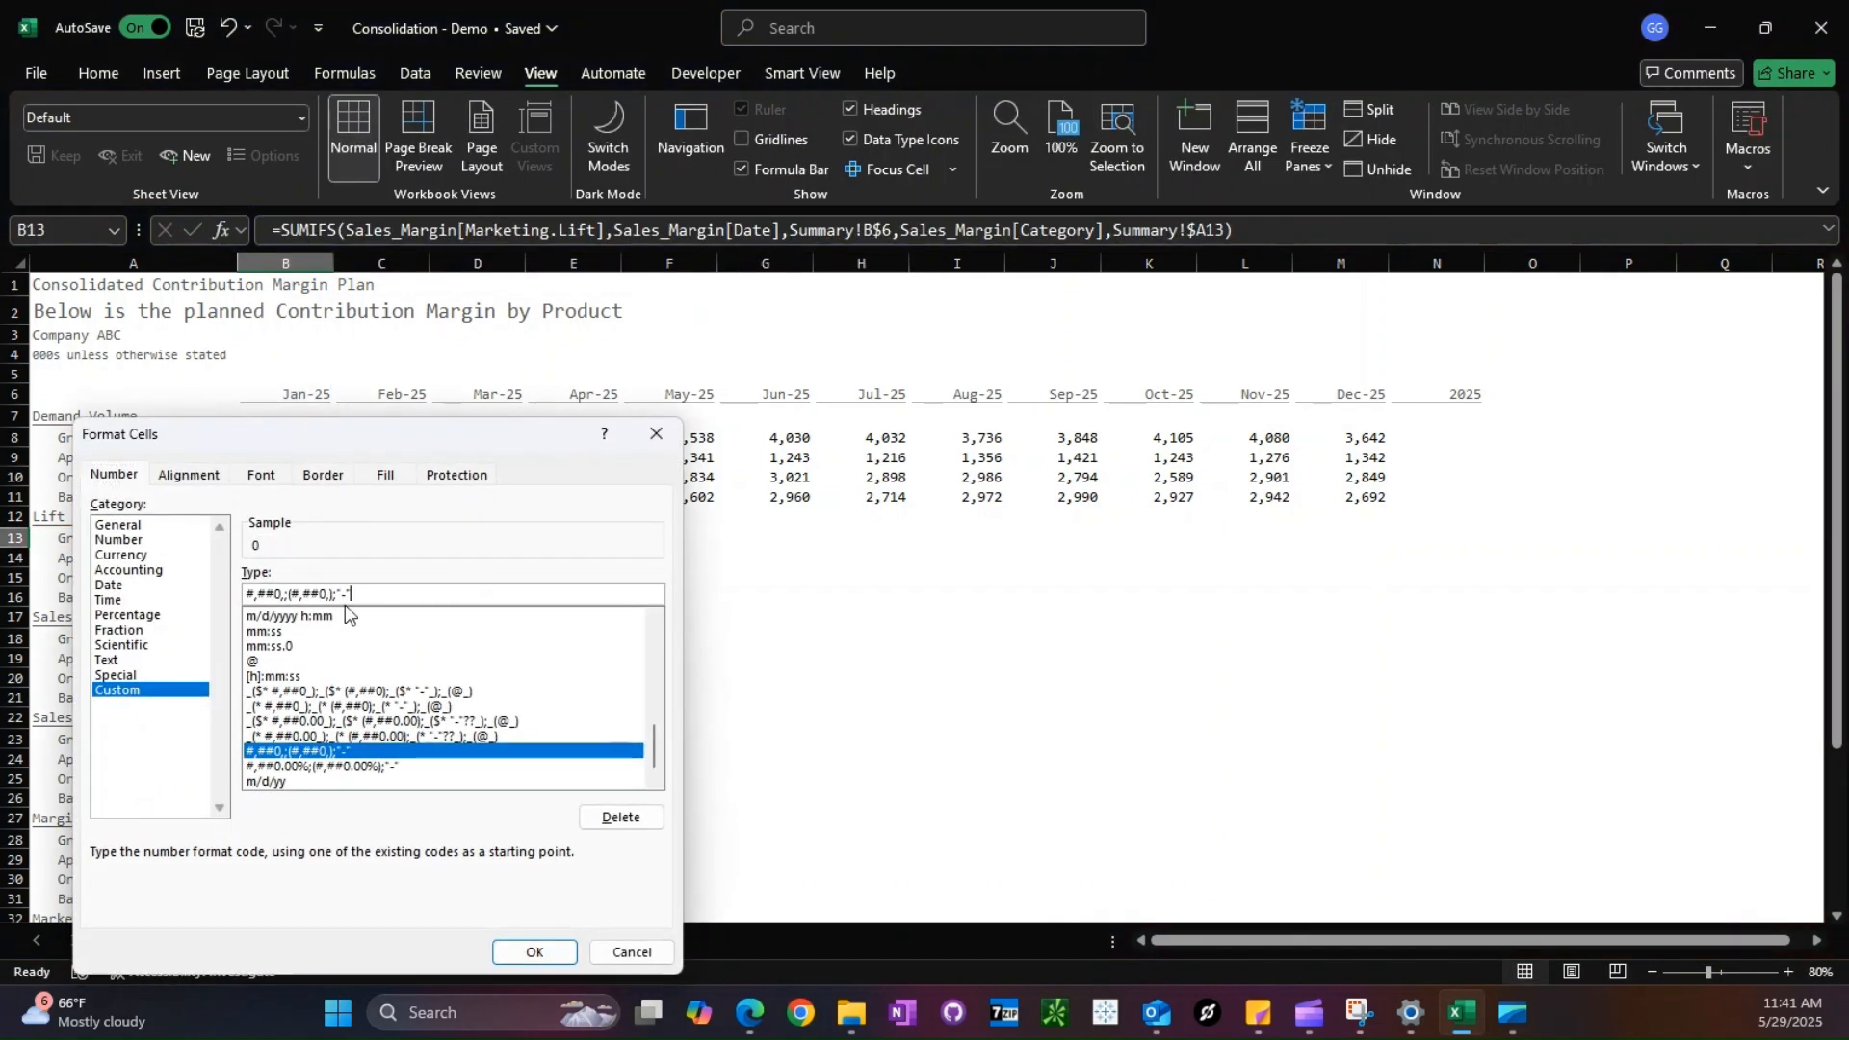
pyautogui.press('BackSpace')
pyautogui.write('.')
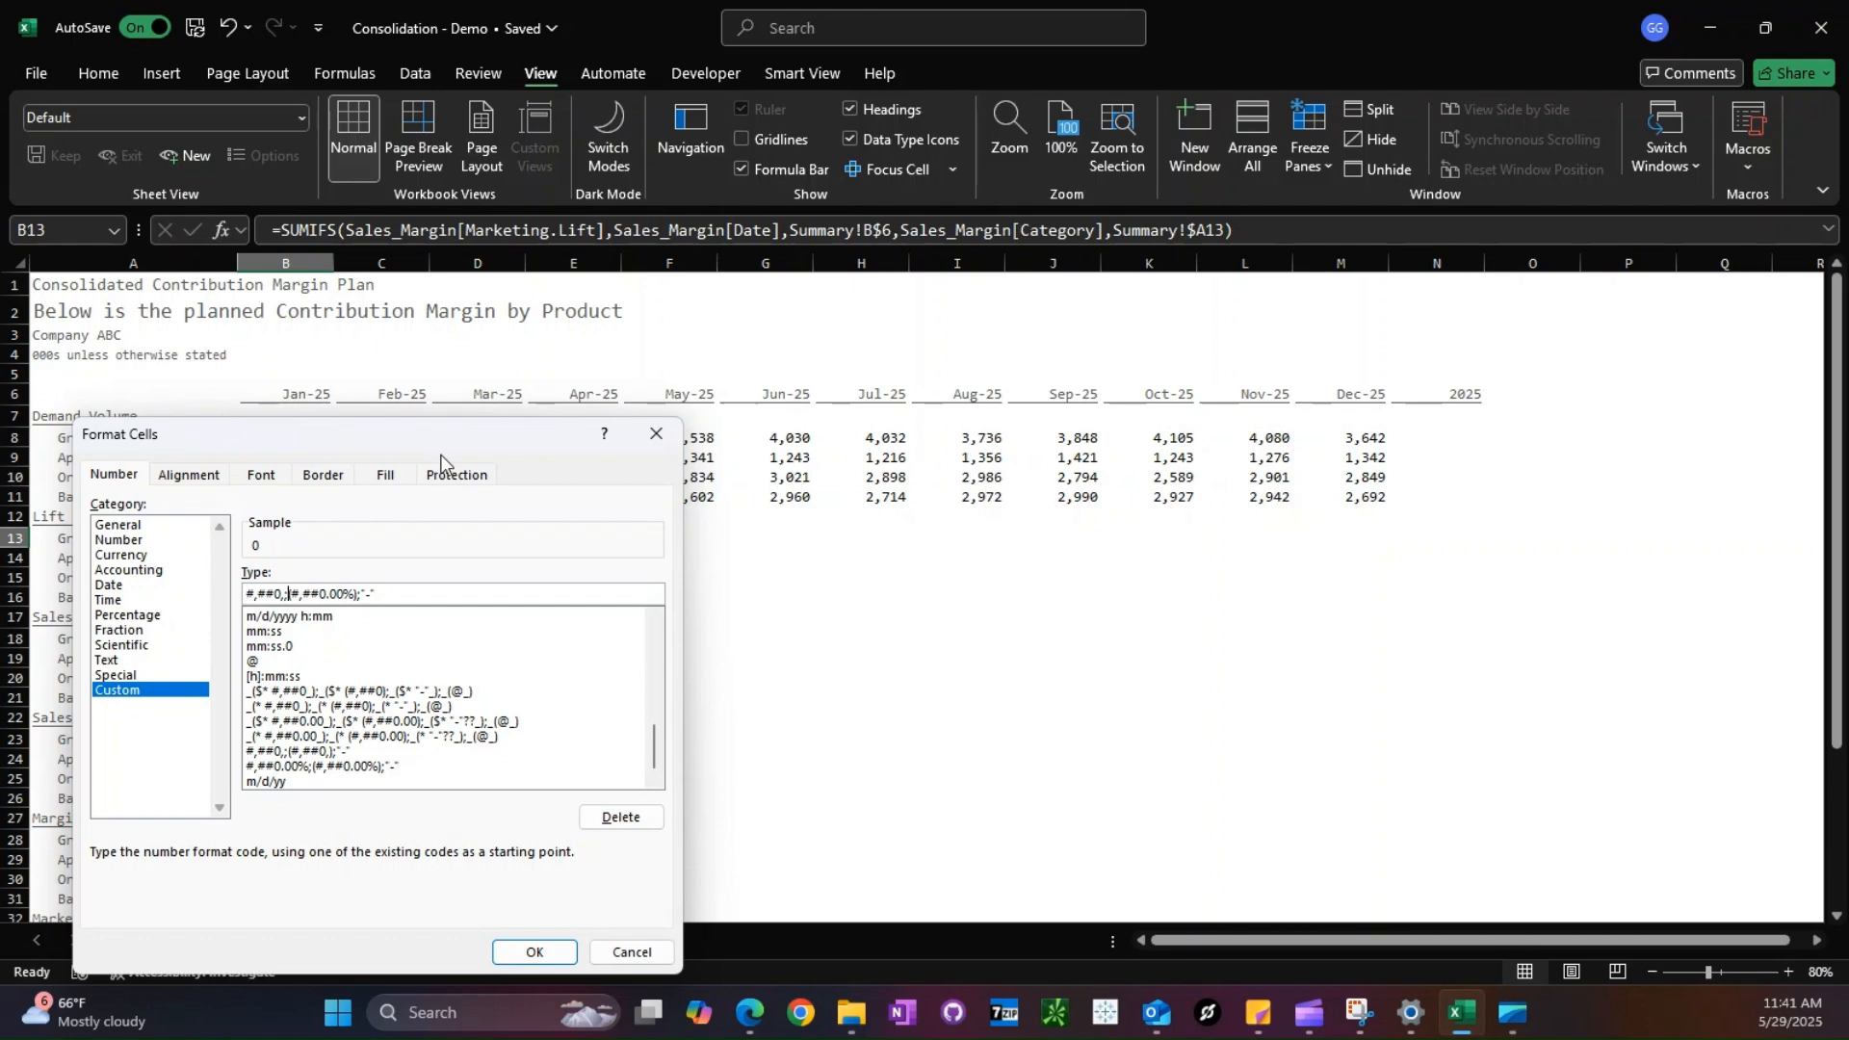
pyautogui.press('Return')
# - Copy the B13 Lift formula across all Lift products and months, B13:M16
pyautogui.hotkey('ctrl', 'c')
pyautogui.hotkey('shift', 'Down')
pyautogui.hotkey('shift', 'Down')
pyautogui.hotkey('shift', 'Down')
pyautogui.hotkey('shift', 'Right')
pyautogui.hotkey('shift', 'Right')
pyautogui.hotkey('shift', 'Right')
pyautogui.hotkey('shift', 'Right')
pyautogui.hotkey('shift', 'Right')
pyautogui.hotkey('shift', 'Right')
pyautogui.hotkey('shift', 'Right')
pyautogui.hotkey('shift', 'Right')
pyautogui.hotkey('shift', 'Right')
pyautogui.hotkey('shift', 'Right')
pyautogui.hotkey('shift', 'Right')
pyautogui.hotkey('shift', 'Right')
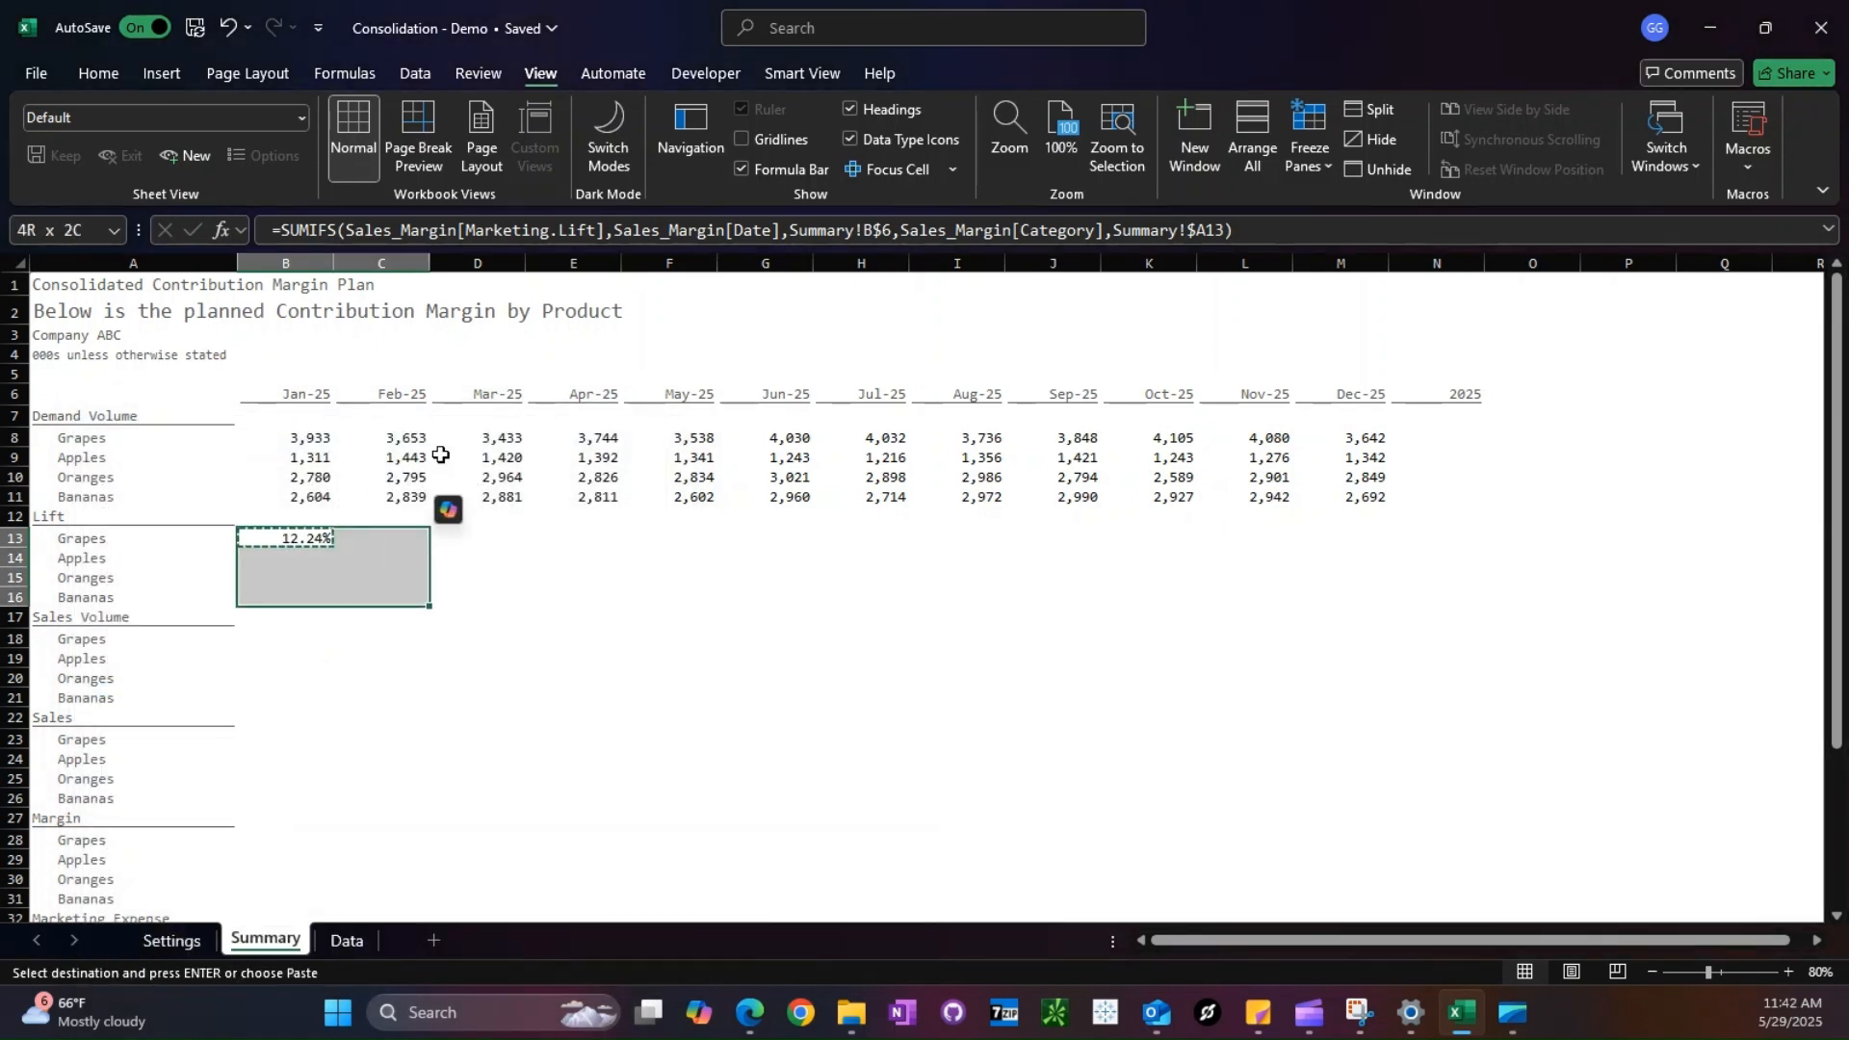
pyautogui.hotkey('shift', 'Left')
pyautogui.press('Return')
# - Copy the Lift formula from B16 and paste only the formula into B18 under Sales Volume
pyautogui.press('Down')
pyautogui.press('Down')
pyautogui.press('Down')
pyautogui.press('Down')
pyautogui.press('Up')
pyautogui.hotkey('ctrl', 'c')
pyautogui.press('Down')
pyautogui.press('Down')
pyautogui.hotkey('ctrl', 'alt', 'v')
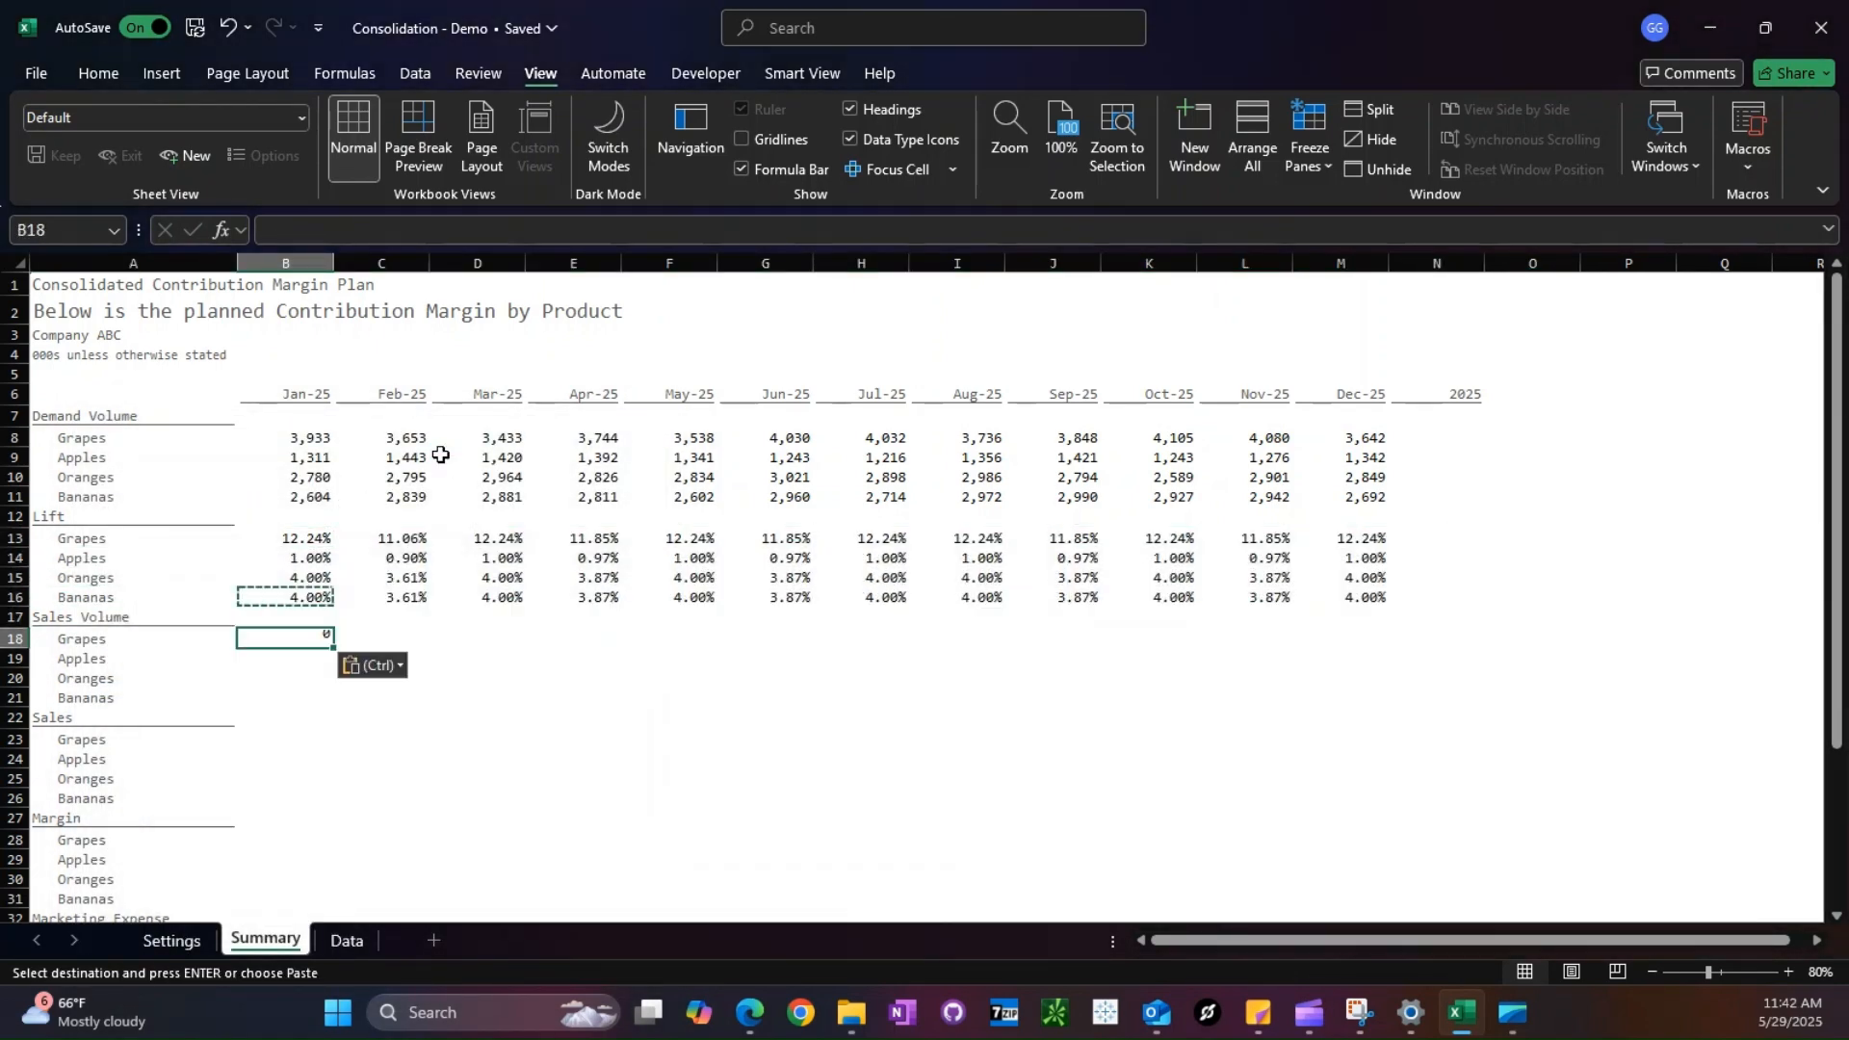
pyautogui.press('f')
pyautogui.press('Return')
pyautogui.click(595, 229)
pyautogui.moveTo(597, 229); pyautogui.dragTo(469, 228)
pyautogui.write('sale')
pyautogui.press('BackSpace')
pyautogui.press('BackSpace')
pyautogui.press('BackSpace')
pyautogui.press('BackSpace')
pyautogui.write('vol')
pyautogui.press('BackSpace')
pyautogui.press('BackSpace')
pyautogui.press('BackSpace')
pyautogui.press('Escape')
pyautogui.press('Escape')
# - Delete the Sales Volume heading row and its four product rows from the Summary sheet
pyautogui.press('Left')
pyautogui.press('Up')
pyautogui.hotkey('shift', 'space')
pyautogui.hotkey('shift', 'Down')
pyautogui.hotkey('shift', 'Down')
pyautogui.hotkey('shift', 'Down')
pyautogui.hotkey('shift', 'Down')
pyautogui.hotkey('ctrl', '-')
pyautogui.press('Down')
pyautogui.press('Right')
pyautogui.write('=SUMIFS(')
pyautogui.press('Escape')
# - Paste only the formula from B16 into B18 under Sales and change its sum range to Sales_Margin[Sales]
pyautogui.press('Up')
pyautogui.press('Up')
pyautogui.hotkey('ctrl', 'c')
pyautogui.press('Down')
pyautogui.press('Down')
pyautogui.hotkey('ctrl', 'alt', 'v')
pyautogui.press('f')
pyautogui.press('Return')
pyautogui.press('Escape')
pyautogui.moveTo(466, 229); pyautogui.dragTo(597, 229)
pyautogui.write('Sales')
pyautogui.hotkey('ctrl', 'Return')
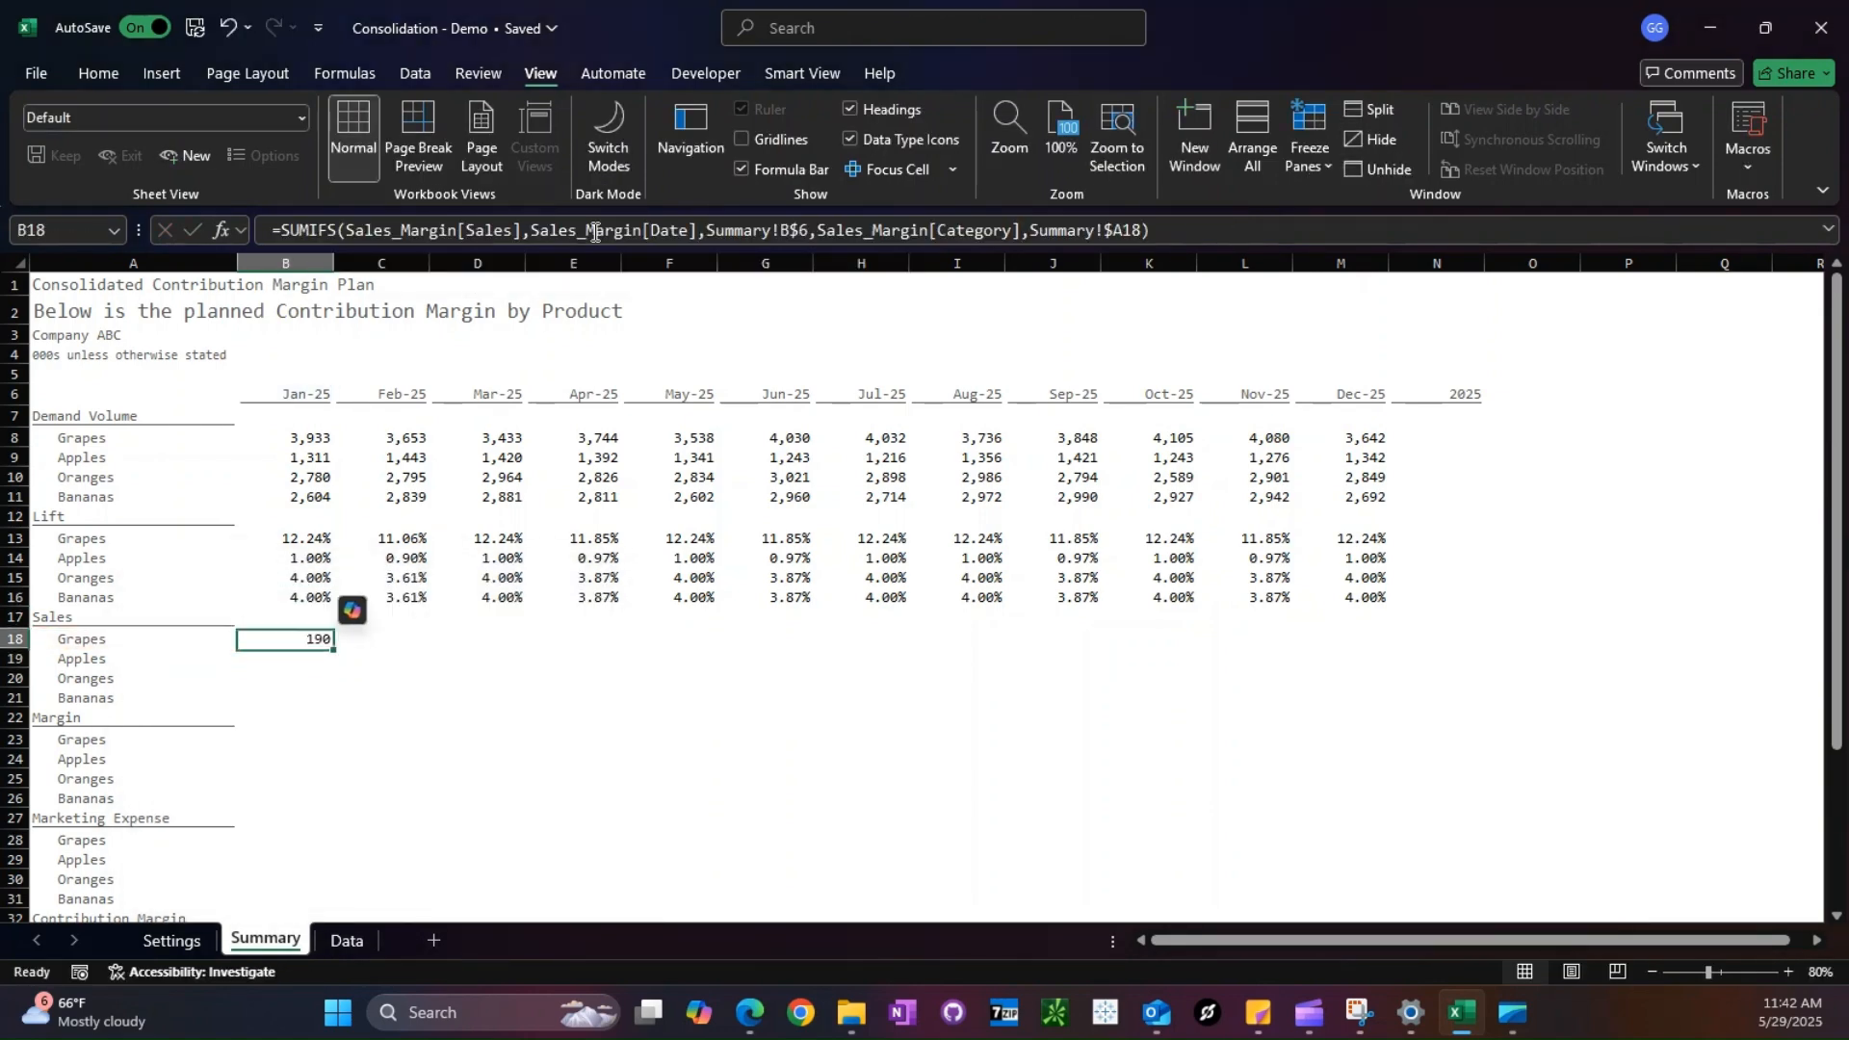
# - Copy the B18 Sales formula across all Sales products and months, B18:M21
pyautogui.hotkey('ctrl', 'c')
pyautogui.hotkey('shift', 'Down')
pyautogui.hotkey('shift', 'Down')
pyautogui.hotkey('shift', 'Down')
pyautogui.hotkey('shift', 'Right')
pyautogui.hotkey('shift', 'Right')
pyautogui.hotkey('shift', 'Right')
pyautogui.hotkey('shift', 'Right')
pyautogui.hotkey('shift', 'Right')
pyautogui.hotkey('shift', 'Right')
pyautogui.hotkey('shift', 'Right')
pyautogui.hotkey('shift', 'Right')
pyautogui.hotkey('shift', 'Right')
pyautogui.hotkey('shift', 'Right')
pyautogui.hotkey('shift', 'Right')
pyautogui.hotkey('ctrl', 'v')
# - Paste the Sales SUMIFS formula into B23 under Margin and subtract a second copy of it within the same formula
pyautogui.press('Down')
pyautogui.press('Down')
pyautogui.press('Down')
pyautogui.press('Down')
pyautogui.press('Down')
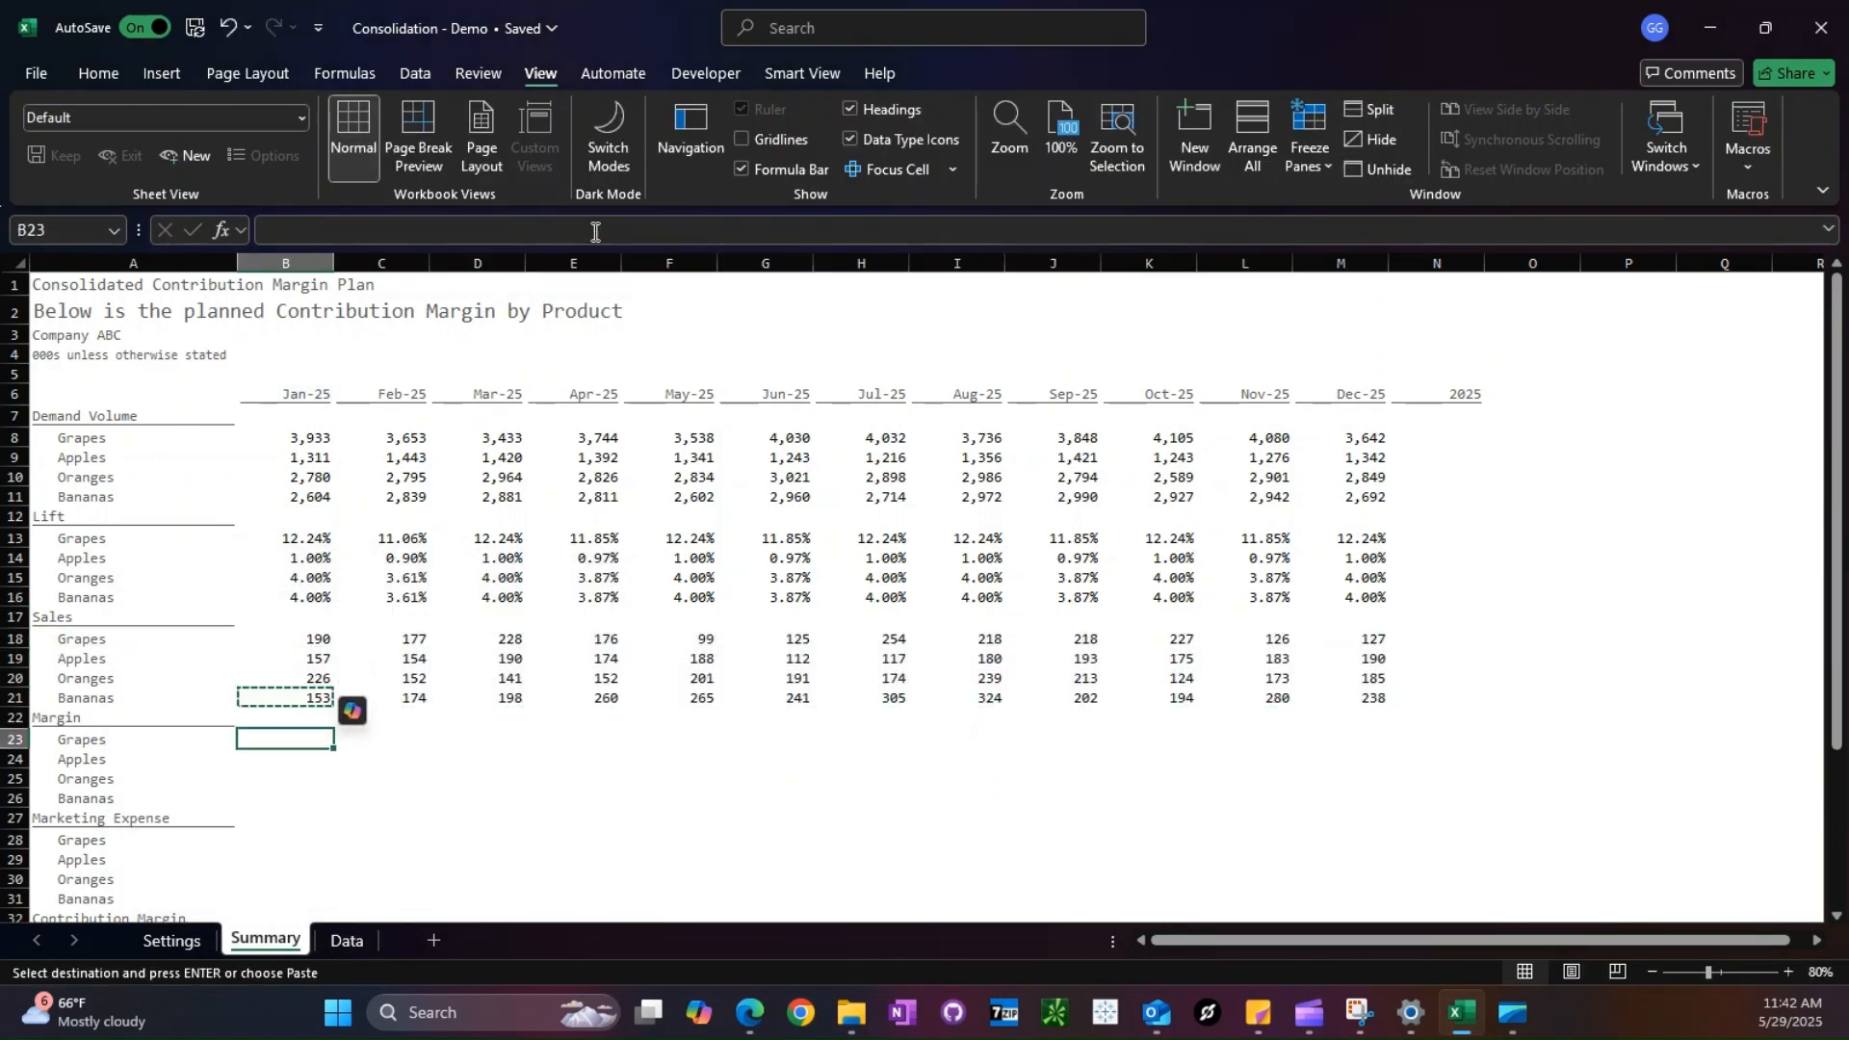
pyautogui.hotkey('ctrl', 'v')
pyautogui.press('F2')
pyautogui.write('-')
pyautogui.hotkey('ctrl', 'v')
# - Change the sum range of the second SUMIFS in B23 to Sales_Margin[Cost]
pyautogui.click(1218, 744)
pyautogui.press('BackSpace')
pyautogui.press('BackSpace')
pyautogui.press('BackSpace')
pyautogui.press('BackSpace')
pyautogui.press('BackSpace')
pyautogui.write('Cost')
pyautogui.hotkey('ctrl', 'Return')
# - Copy the B23 Margin formula across all Margin products and months, B23:M26
pyautogui.hotkey('ctrl', 'c')
pyautogui.hotkey('shift', 'Down')
pyautogui.hotkey('shift', 'Down')
pyautogui.hotkey('shift', 'Down')
pyautogui.hotkey('shift', 'Right')
pyautogui.hotkey('shift', 'Right')
pyautogui.hotkey('shift', 'Right')
pyautogui.hotkey('shift', 'Right')
pyautogui.hotkey('shift', 'Right')
pyautogui.hotkey('shift', 'Right')
pyautogui.hotkey('shift', 'Right')
pyautogui.hotkey('shift', 'Right')
pyautogui.hotkey('shift', 'Right')
pyautogui.hotkey('shift', 'Right')
pyautogui.hotkey('shift', 'Right')
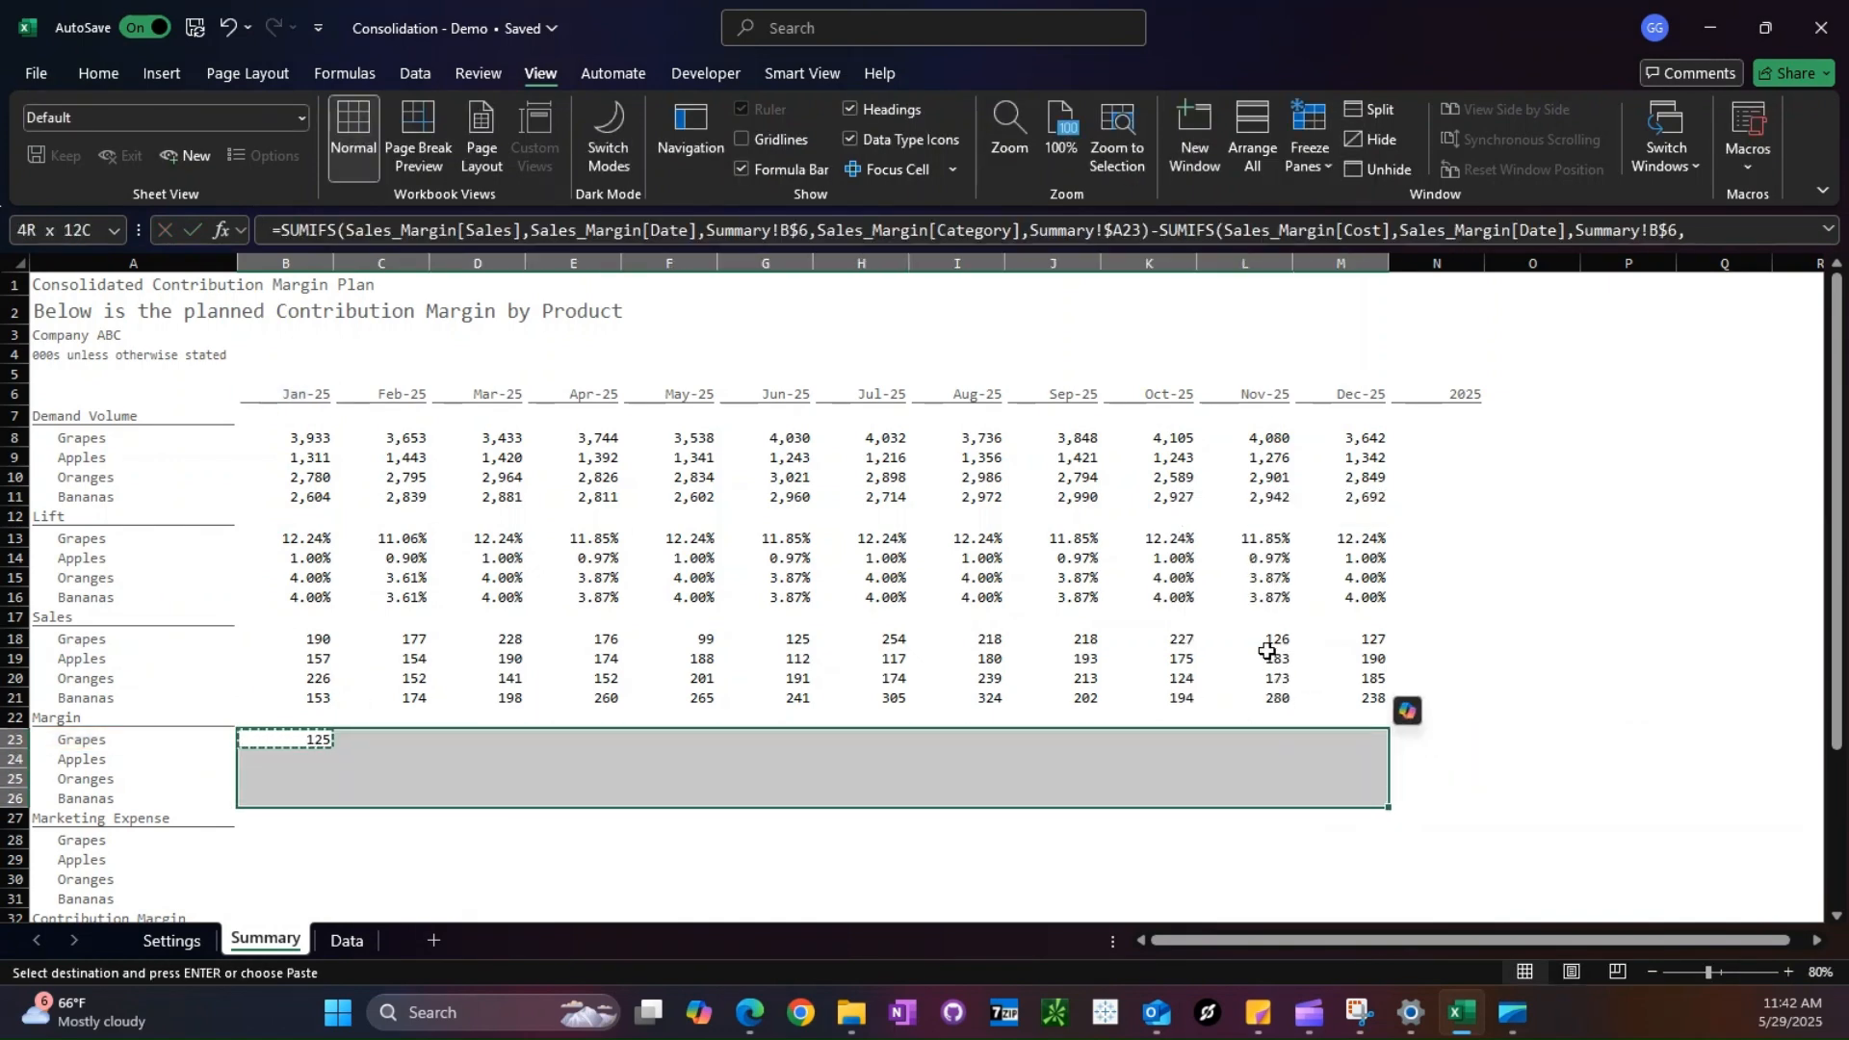
pyautogui.hotkey('ctrl', 'v')
# - Copy the Margin formula from B26 and paste it into B28 under Marketing Expense
pyautogui.press('Down')
pyautogui.press('Down')
pyautogui.press('Down')
pyautogui.hotkey('ctrl', 'c')
pyautogui.press('Down')
pyautogui.press('Down')
pyautogui.hotkey('ctrl', 'alt', 'v')
pyautogui.press('Escape')
# - Change the sum range of the first SUMIFS in B28 to Sales_Margin[Marketing.Spend]
pyautogui.click(511, 231)
pyautogui.press('BackSpace')
pyautogui.press('BackSpace')
pyautogui.press('BackSpace')
pyautogui.press('BackSpace')
pyautogui.press('BackSpace')
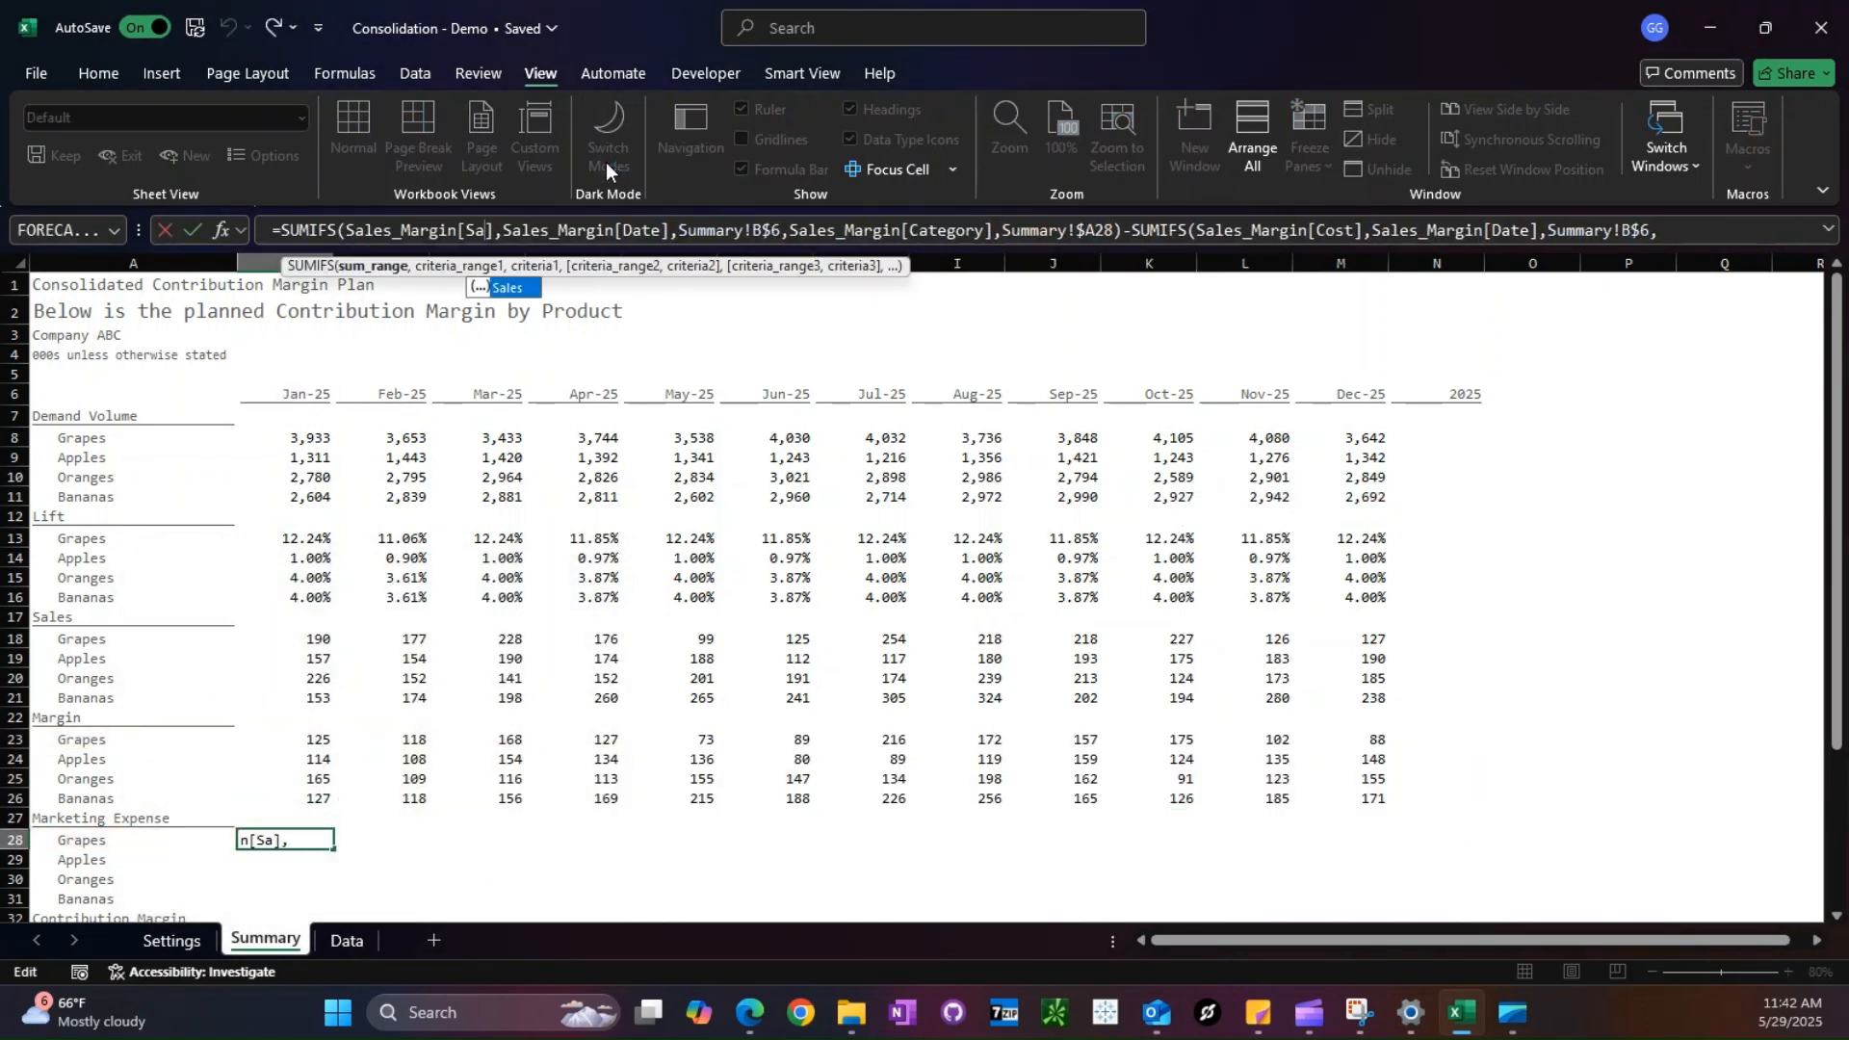
pyautogui.write('me')
pyautogui.press('Tab')
pyautogui.hotkey('ctrl', 'Return')
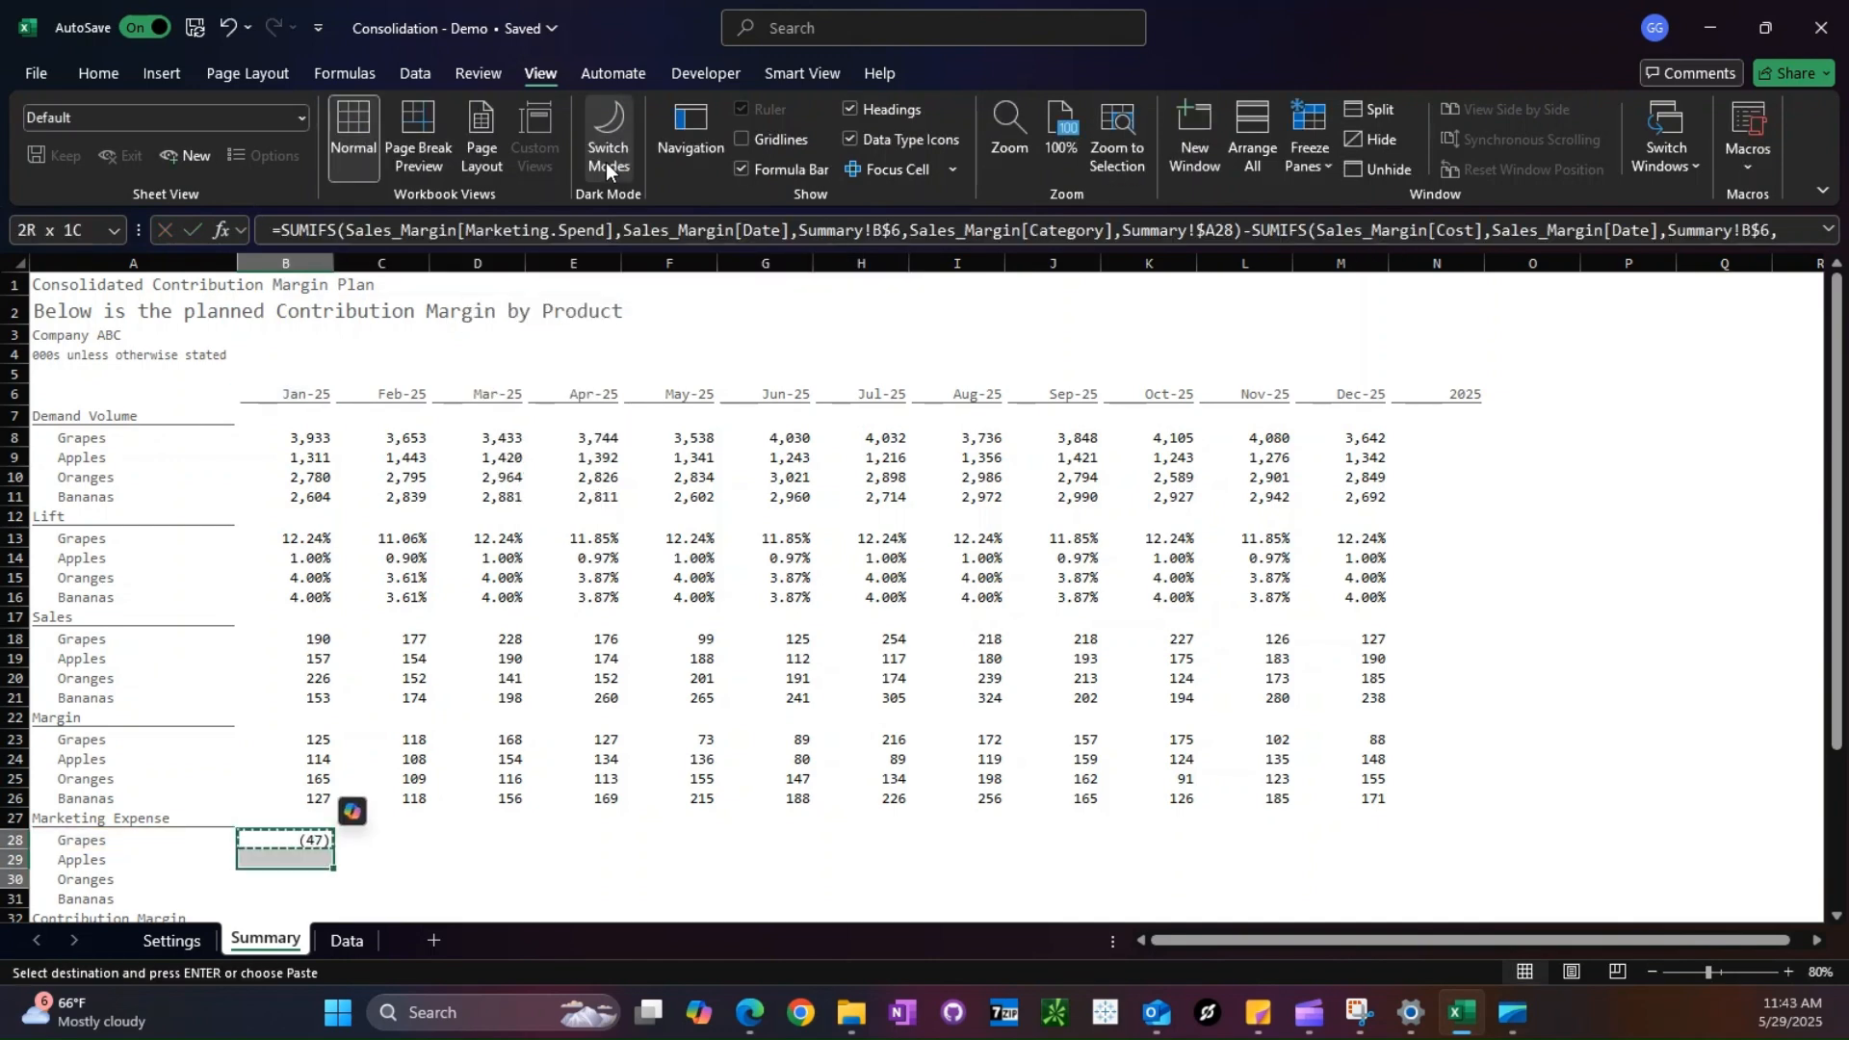
# - Copy the B28 Marketing Expense formula across all its products and months, B28:M31
pyautogui.hotkey('ctrl', 'c')
pyautogui.hotkey('shift', 'Down')
pyautogui.hotkey('shift', 'Down')
pyautogui.hotkey('shift', 'Down')
pyautogui.hotkey('shift', 'Right')
pyautogui.hotkey('shift', 'Right')
pyautogui.hotkey('shift', 'Right')
pyautogui.hotkey('shift', 'Right')
pyautogui.hotkey('shift', 'Right')
pyautogui.hotkey('shift', 'Right')
pyautogui.hotkey('shift', 'Right')
pyautogui.hotkey('shift', 'Right')
pyautogui.hotkey('shift', 'Right')
pyautogui.hotkey('shift', 'Right')
pyautogui.hotkey('shift', 'Right')
pyautogui.hotkey('ctrl', 'v')
pyautogui.press('Escape')
# - Copy the Margin formula from the January column and paste it into B33 under Contribution Margin
pyautogui.scroll(-3, 335, 751)
pyautogui.click(306, 762)
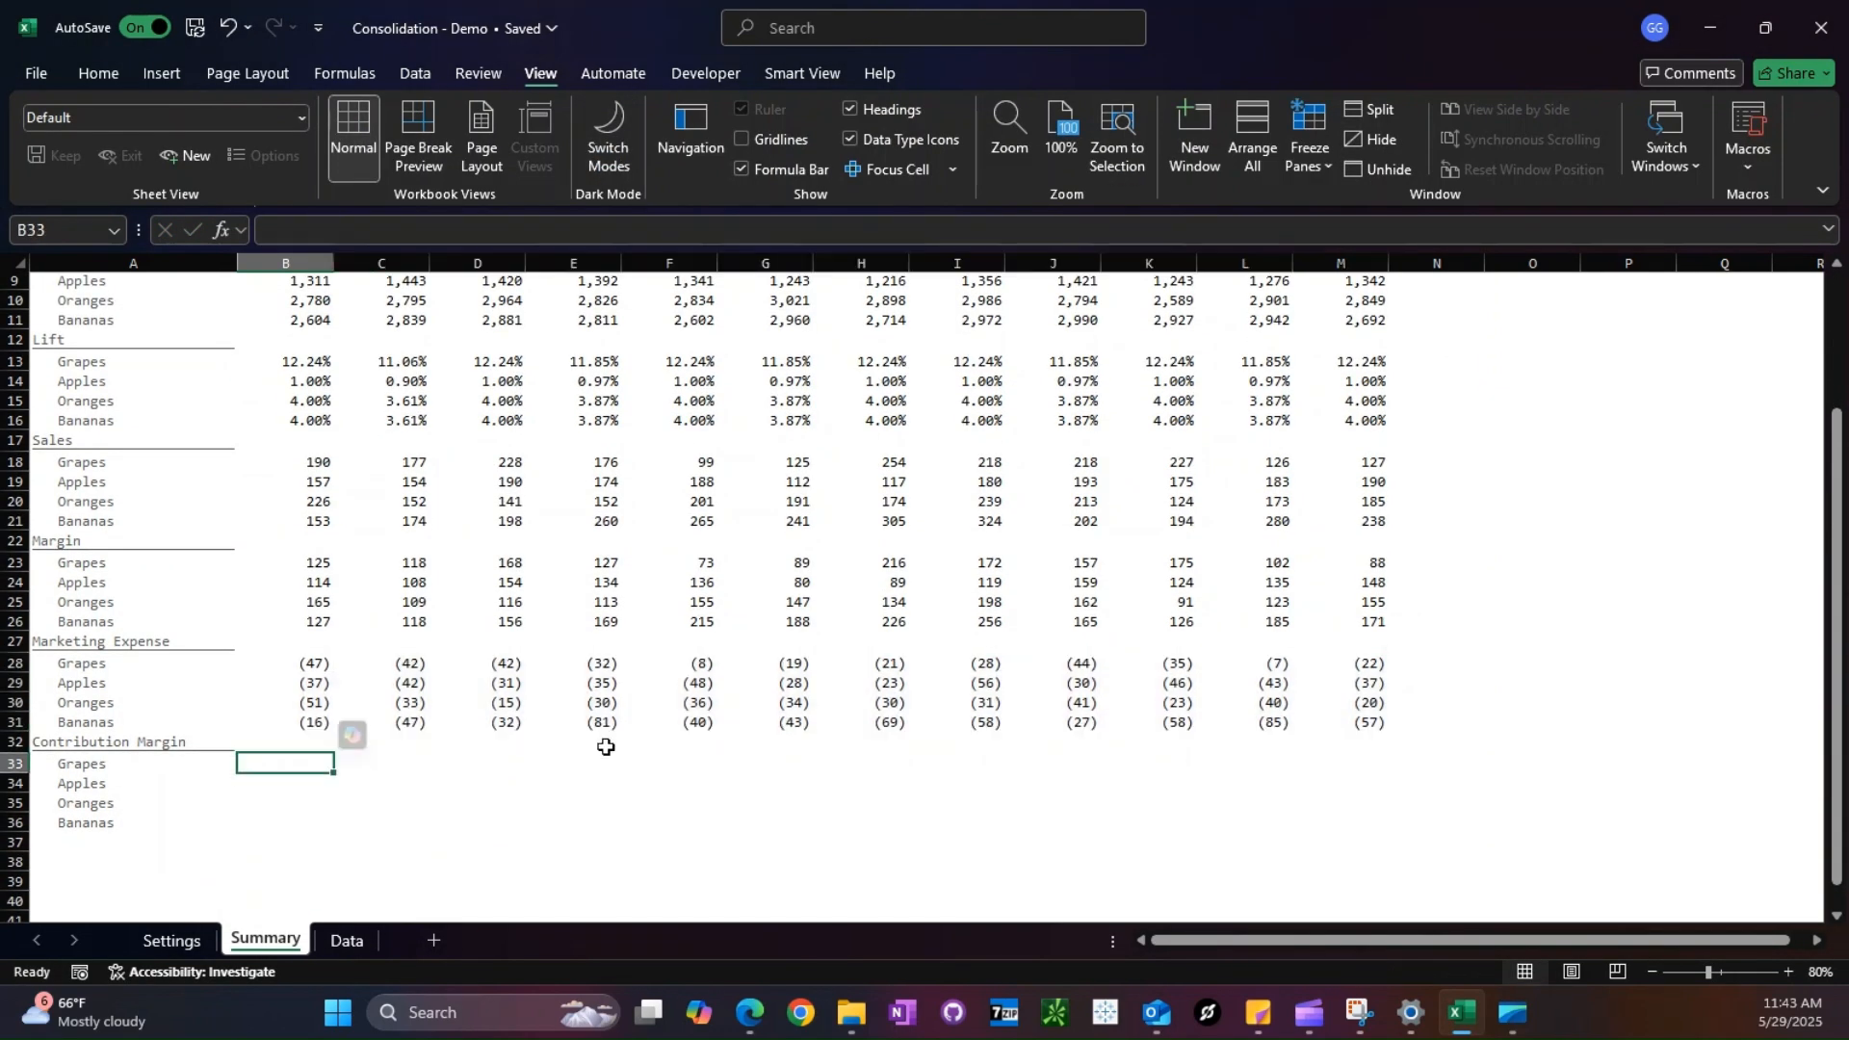
pyautogui.hotkey('ctrl', 'Up')
pyautogui.hotkey('ctrl', 'Up')
pyautogui.hotkey('ctrl', 'Up')
pyautogui.hotkey('ctrl', 'c')
pyautogui.press('Down')
pyautogui.press('Down')
pyautogui.press('Down')
pyautogui.press('Down')
# - Copy the Marketing Expense formula text from B31 and add it with a plus sign to the end of the B33 formula
pyautogui.press('Down')
pyautogui.press('Down')
pyautogui.press('Down')
pyautogui.hotkey('ctrl', 'v')
pyautogui.press('Escape')
pyautogui.press('Up')
pyautogui.press('Up')
pyautogui.press('F2')
pyautogui.press('Escape')
pyautogui.press('F2')
pyautogui.hotkey('shift', 'Up')
pyautogui.hotkey('ctrl', 'c')
pyautogui.press('Escape')
# - Total the January Contribution Margin of the four products in B32 with =SUM(B33:B36)
pyautogui.press('Down')
pyautogui.press('Down')
pyautogui.press('F2')
pyautogui.write('+')
pyautogui.hotkey('ctrl', 'v')
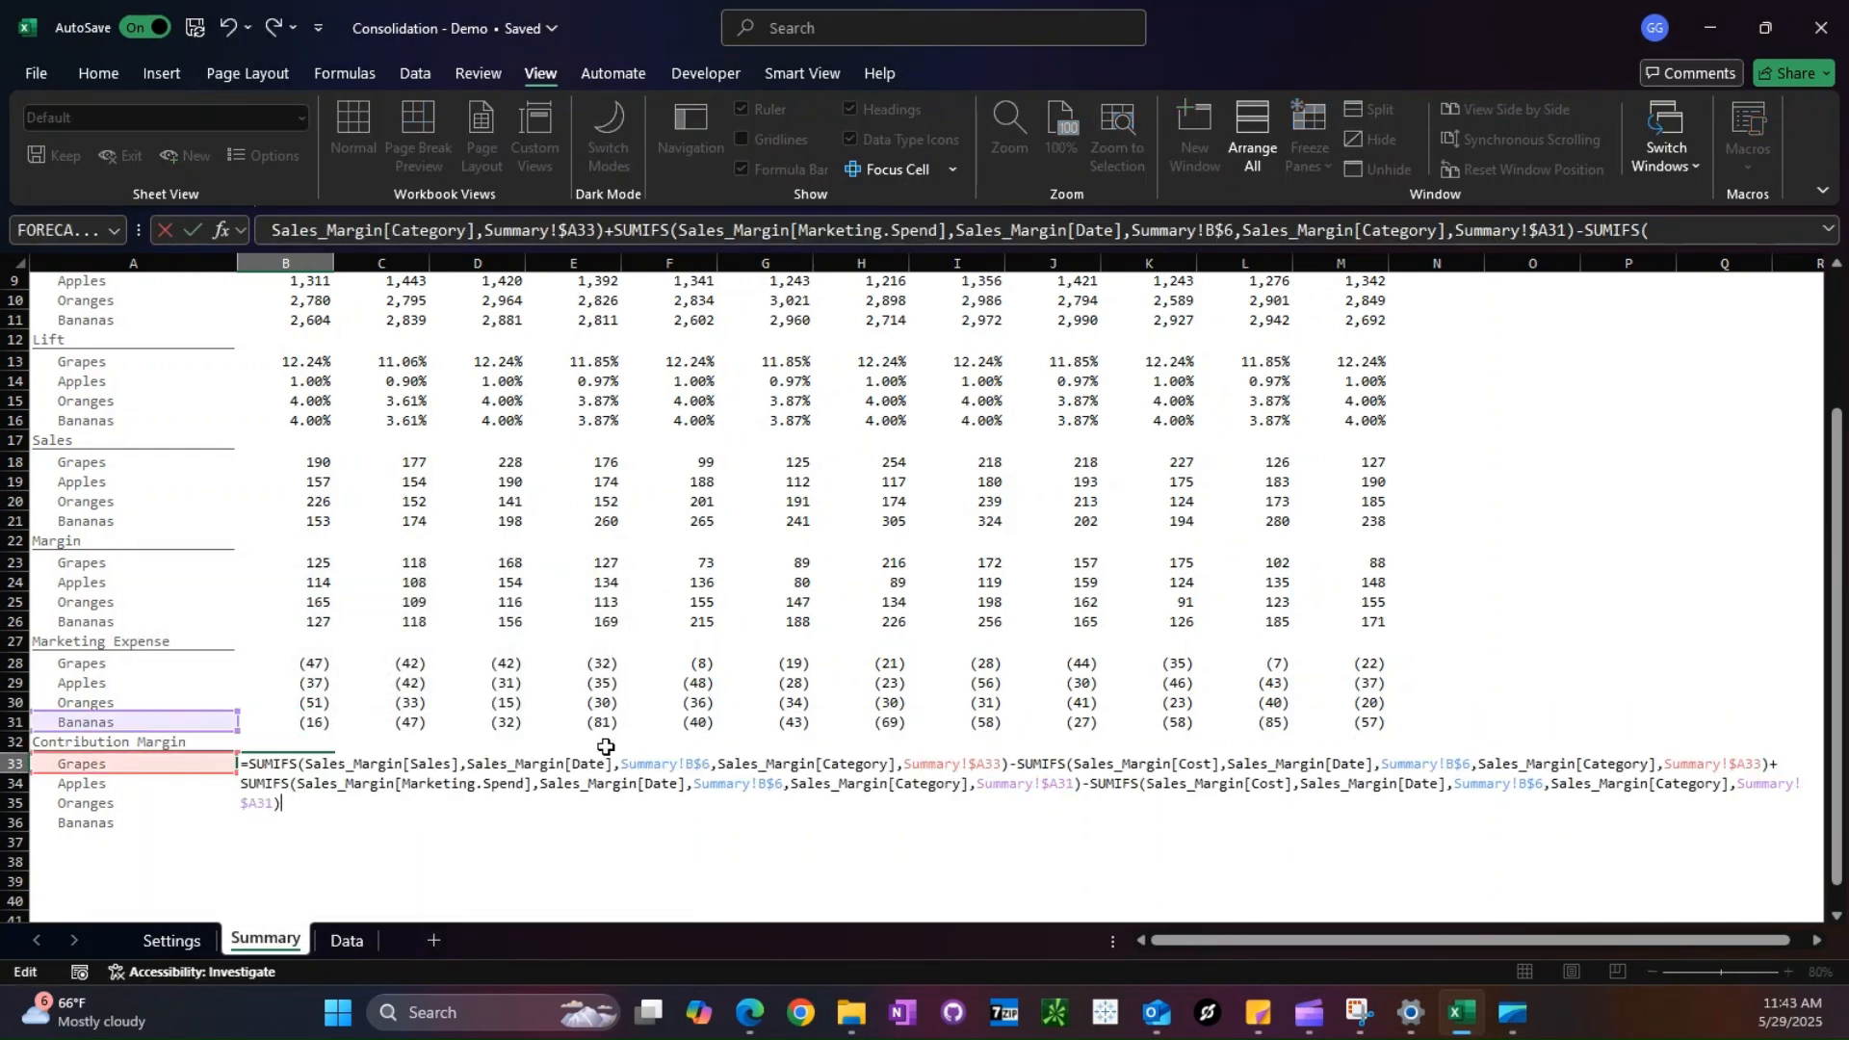
# - Move the added formula's category reference in B33 from A31 to the Grapes label in A33
pyautogui.moveTo(190, 719); pyautogui.dragTo(191, 761)
pyautogui.press('Return')
pyautogui.press('Up')
# - Copy the B33 Contribution Margin formula across all its products and months, B33:M36
pyautogui.hotkey('ctrl', 'c')
pyautogui.hotkey('shift', 'Down')
pyautogui.hotkey('shift', 'Down')
pyautogui.hotkey('shift', 'Down')
pyautogui.hotkey('shift', 'Right')
pyautogui.hotkey('shift', 'Right')
pyautogui.hotkey('shift', 'Right')
pyautogui.hotkey('shift', 'Right')
pyautogui.hotkey('shift', 'Right')
pyautogui.hotkey('shift', 'Right')
pyautogui.hotkey('shift', 'Right')
pyautogui.hotkey('shift', 'Right')
pyautogui.hotkey('shift', 'Right')
pyautogui.hotkey('shift', 'Right')
pyautogui.hotkey('shift', 'Right')
pyautogui.press('Return')
pyautogui.press('Up')
pyautogui.write('=SUM(')
pyautogui.press('Down')
pyautogui.hotkey('ctrl', 'shift', 'Down')
pyautogui.press('Return')
pyautogui.press('Up')
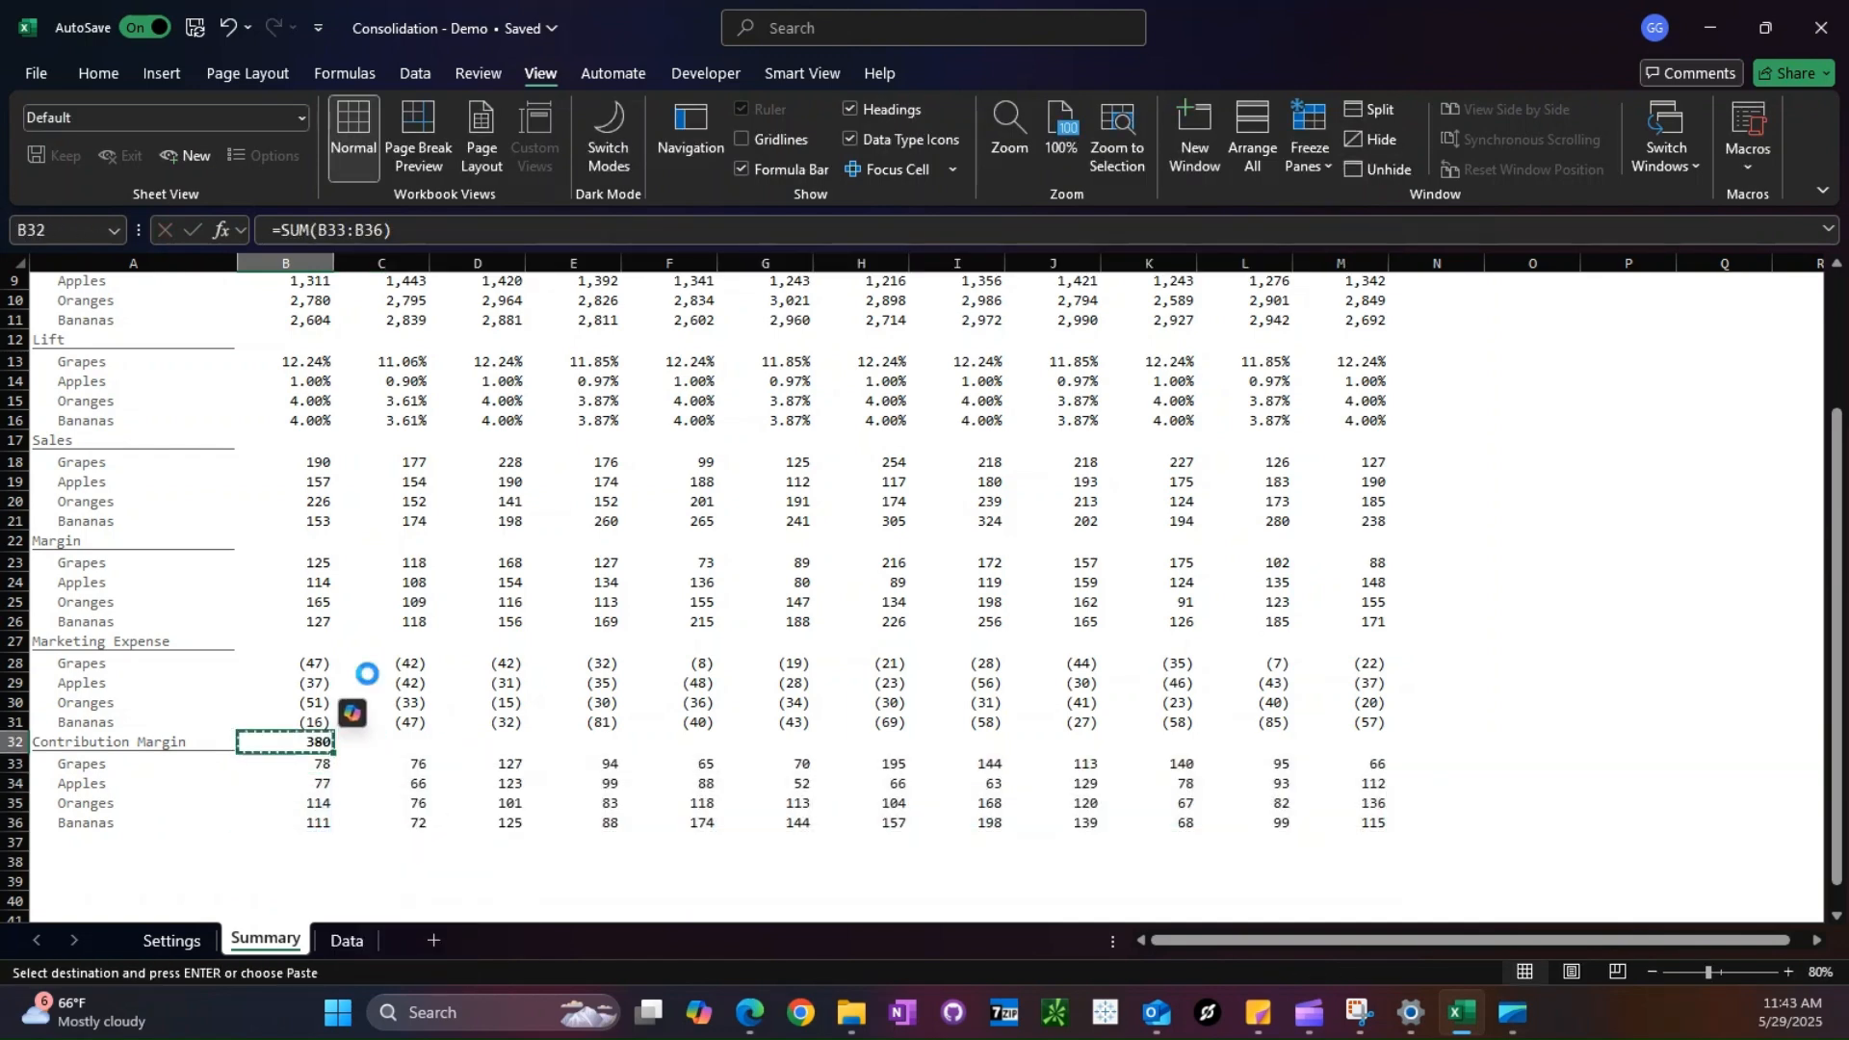
# - Copy the B32 Contribution Margin total as formulas across the remaining months, C32:M32
pyautogui.hotkey('ctrl', 'c')
pyautogui.press('Right')
pyautogui.hotkey('shift', 'Right')
pyautogui.hotkey('shift', 'Right')
pyautogui.hotkey('shift', 'Right')
pyautogui.hotkey('shift', 'Right')
pyautogui.hotkey('shift', 'Right')
pyautogui.hotkey('shift', 'Right')
pyautogui.hotkey('shift', 'Right')
pyautogui.hotkey('shift', 'Right')
pyautogui.hotkey('shift', 'Right')
pyautogui.hotkey('shift', 'Right')
pyautogui.hotkey('shift', 'Right')
pyautogui.hotkey('ctrl', 'alt', 'v')
pyautogui.press('f')
pyautogui.press('Return')
pyautogui.hotkey('ctrl', 'Right')
# - Sum January through December in the 2025 column for Contribution Margin and fill the formula down its products, N32:N36
pyautogui.press('Down')
pyautogui.hotkey('ctrl', 'shift', 'Left')
pyautogui.hotkey('ctrl', 'shift', 'Left')
pyautogui.hotkey('shift', 'Right')
pyautogui.write('=SUM(')
pyautogui.press('Return')
pyautogui.press('Return')
pyautogui.press('Escape')
pyautogui.write('=SUM(')
pyautogui.press('Left')
pyautogui.hotkey('ctrl', 'shift', 'Left')
pyautogui.hotkey('shift', 'Right')
pyautogui.press('Return')
pyautogui.hotkey('ctrl', 'd')
# - Copy the Contribution Margin 2025 totals in column N to the Marketing Expense, Margin, Sales and Demand Volume sections
pyautogui.press('Down')
pyautogui.hotkey('ctrl', 'd')
pyautogui.press('Down')
pyautogui.hotkey('ctrl', 'd')
pyautogui.hotkey('ctrl', 'Up')
pyautogui.hotkey('ctrl', 'shift', 'Down')
pyautogui.hotkey('ctrl', 'c')
pyautogui.press('Up')
pyautogui.press('Up')
pyautogui.press('Up')
pyautogui.press('Up')
pyautogui.press('Up')
pyautogui.hotkey('ctrl', 'v')
pyautogui.press('Up')
pyautogui.press('Up')
pyautogui.press('Up')
pyautogui.press('Up')
pyautogui.press('Up')
pyautogui.hotkey('ctrl', 'v')
pyautogui.press('Up')
pyautogui.press('Up')
pyautogui.press('Up')
pyautogui.press('Up')
pyautogui.press('Up')
pyautogui.hotkey('ctrl', 'v')
pyautogui.hotkey('ctrl', 'Up')
pyautogui.press('Down')
pyautogui.hotkey('ctrl', 'v')
pyautogui.press('Escape')
# - Copy the Contribution Margin totals in row 32 to the Marketing Expense, Margin and Sales header rows 27, 22 and 17
pyautogui.hotkey('ctrl', 'Down')
pyautogui.hotkey('ctrl', 'Down')
pyautogui.hotkey('ctrl', 'Down')
pyautogui.press('Up')
pyautogui.press('Up')
pyautogui.press('Up')
pyautogui.press('Up')
pyautogui.hotkey('ctrl', 'Left')
pyautogui.press('Right')
pyautogui.hotkey('ctrl', 'shift', 'Right')
pyautogui.hotkey('ctrl', 'c')
pyautogui.press('Up')
pyautogui.press('Up')
pyautogui.press('Up')
pyautogui.press('Up')
pyautogui.press('Up')
pyautogui.hotkey('ctrl', 'v')
# - Paste the copied monthly totals row into the Demand Volume header row 7
pyautogui.press('Up')
pyautogui.press('Up')
pyautogui.press('Up')
pyautogui.press('Up')
pyautogui.press('Up')
pyautogui.hotkey('ctrl', 'v')
pyautogui.press('Up')
pyautogui.press('Up')
pyautogui.press('Up')
pyautogui.press('Up')
pyautogui.press('Up')
pyautogui.hotkey('ctrl', 'v')
pyautogui.press('Up')
pyautogui.press('Up')
pyautogui.press('Up')
pyautogui.press('Up')
pyautogui.press('Up')
pyautogui.press('Up')
pyautogui.press('Up')
pyautogui.press('Up')
pyautogui.press('Up')
pyautogui.press('Up')
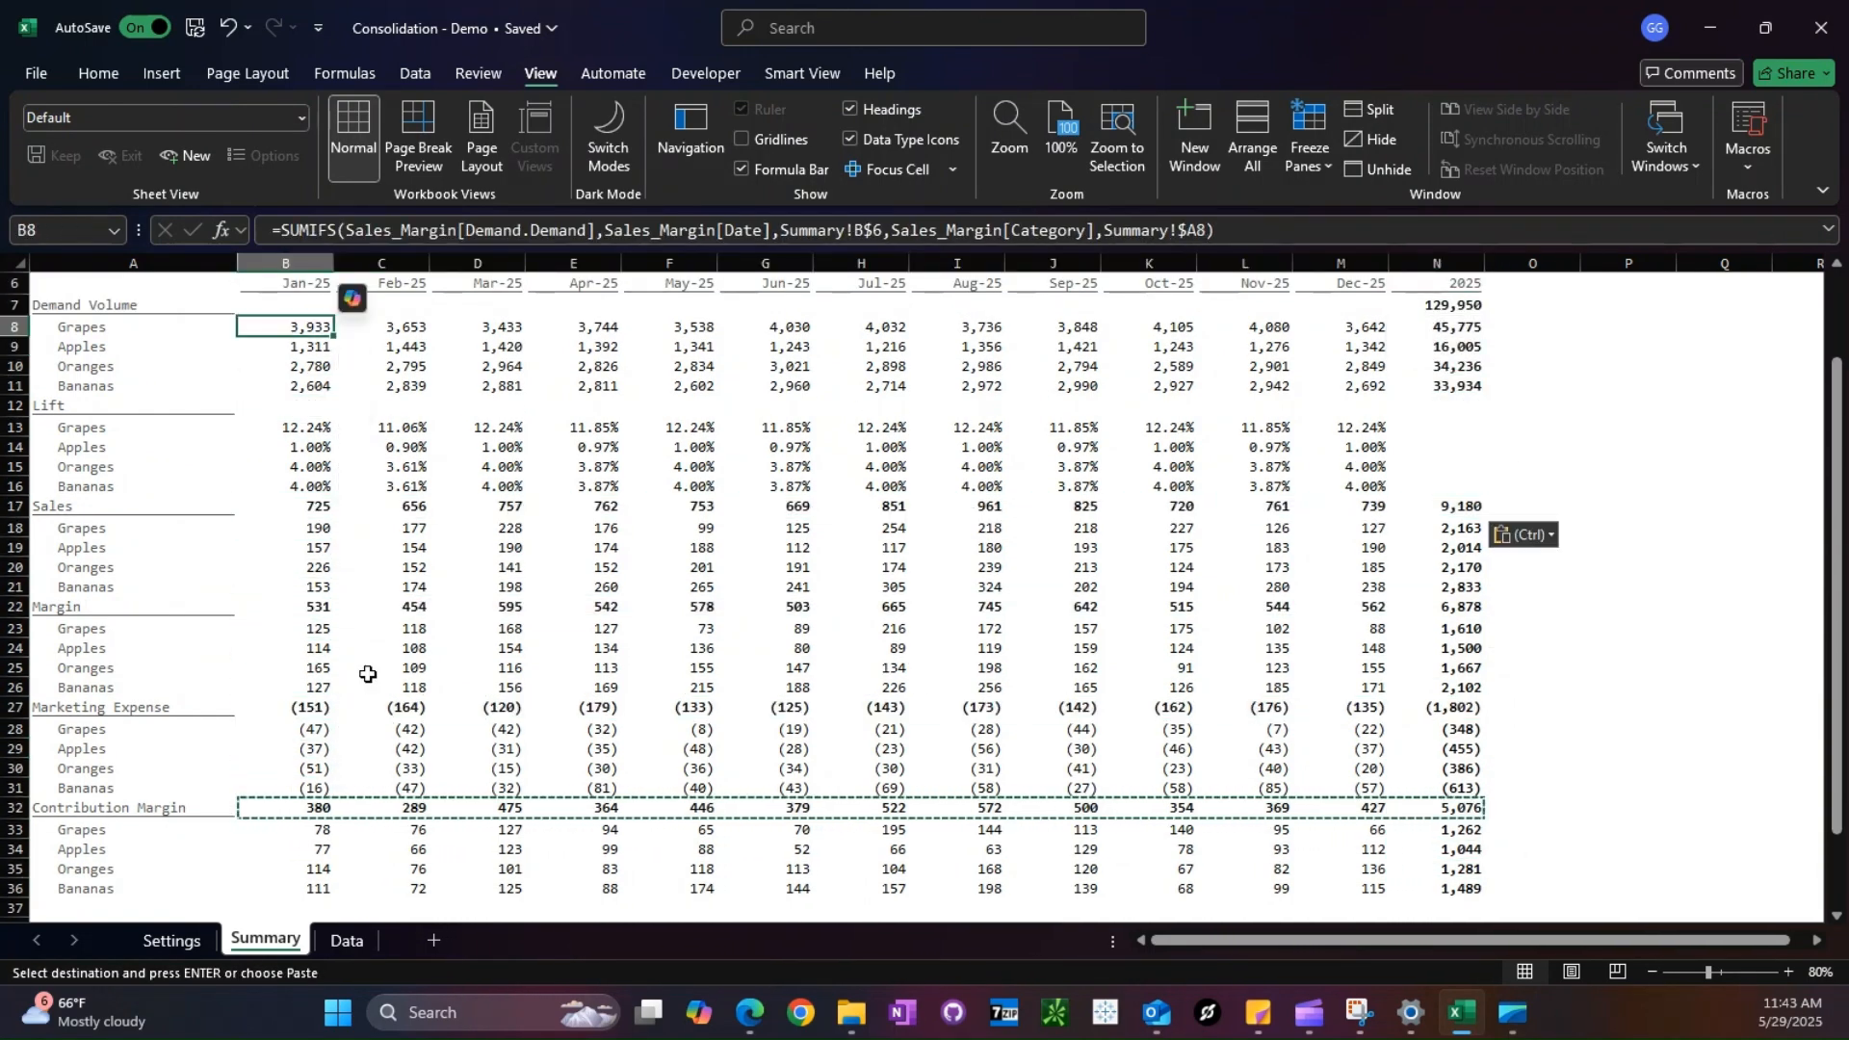
pyautogui.hotkey('ctrl', 'v')
# - Average the January Lift of the four products in B12 with =AVERAGE(B13:B16)
pyautogui.press('Down')
pyautogui.press('Down')
pyautogui.press('Down')
pyautogui.press('Down')
pyautogui.press('Down')
pyautogui.write('=av')
pyautogui.press('Down')
pyautogui.press('Tab')
# - Average the twelve months of Grapes Lift in N13 with =AVERAGE(B13:M13) and fill it down to Bananas in N16
pyautogui.press('Down')
pyautogui.hotkey('shift', 'Down')
pyautogui.hotkey('shift', 'Down')
pyautogui.hotkey('shift', 'Down')
pyautogui.write(')')
pyautogui.hotkey('ctrl', 'Return')
# - Copy the B12 Lift average across the remaining months and into the 2025 column, C12:N12
pyautogui.hotkey('ctrl', 'c')
pyautogui.press('Right')
pyautogui.hotkey('shift', 'Right')
pyautogui.hotkey('shift', 'Right')
pyautogui.hotkey('shift', 'Right')
pyautogui.hotkey('shift', 'Right')
pyautogui.hotkey('shift', 'Right')
pyautogui.hotkey('shift', 'Right')
pyautogui.hotkey('shift', 'Right')
pyautogui.hotkey('shift', 'Right')
pyautogui.hotkey('shift', 'Right')
pyautogui.hotkey('shift', 'Right')
pyautogui.press('Return')
pyautogui.hotkey('ctrl', 'Right')
pyautogui.press('Right')
pyautogui.hotkey('ctrl', 'r')
pyautogui.press('Down')
pyautogui.write('=av')
pyautogui.press('Down')
pyautogui.press('Tab')
pyautogui.press('Left')
pyautogui.hotkey('ctrl', 'shift', 'Left')
pyautogui.write(')')
pyautogui.press('Return')
pyautogui.hotkey('ctrl', 'd')
pyautogui.press('Down')
pyautogui.hotkey('ctrl', 'd')
pyautogui.press('Down')
pyautogui.hotkey('ctrl', 'd')
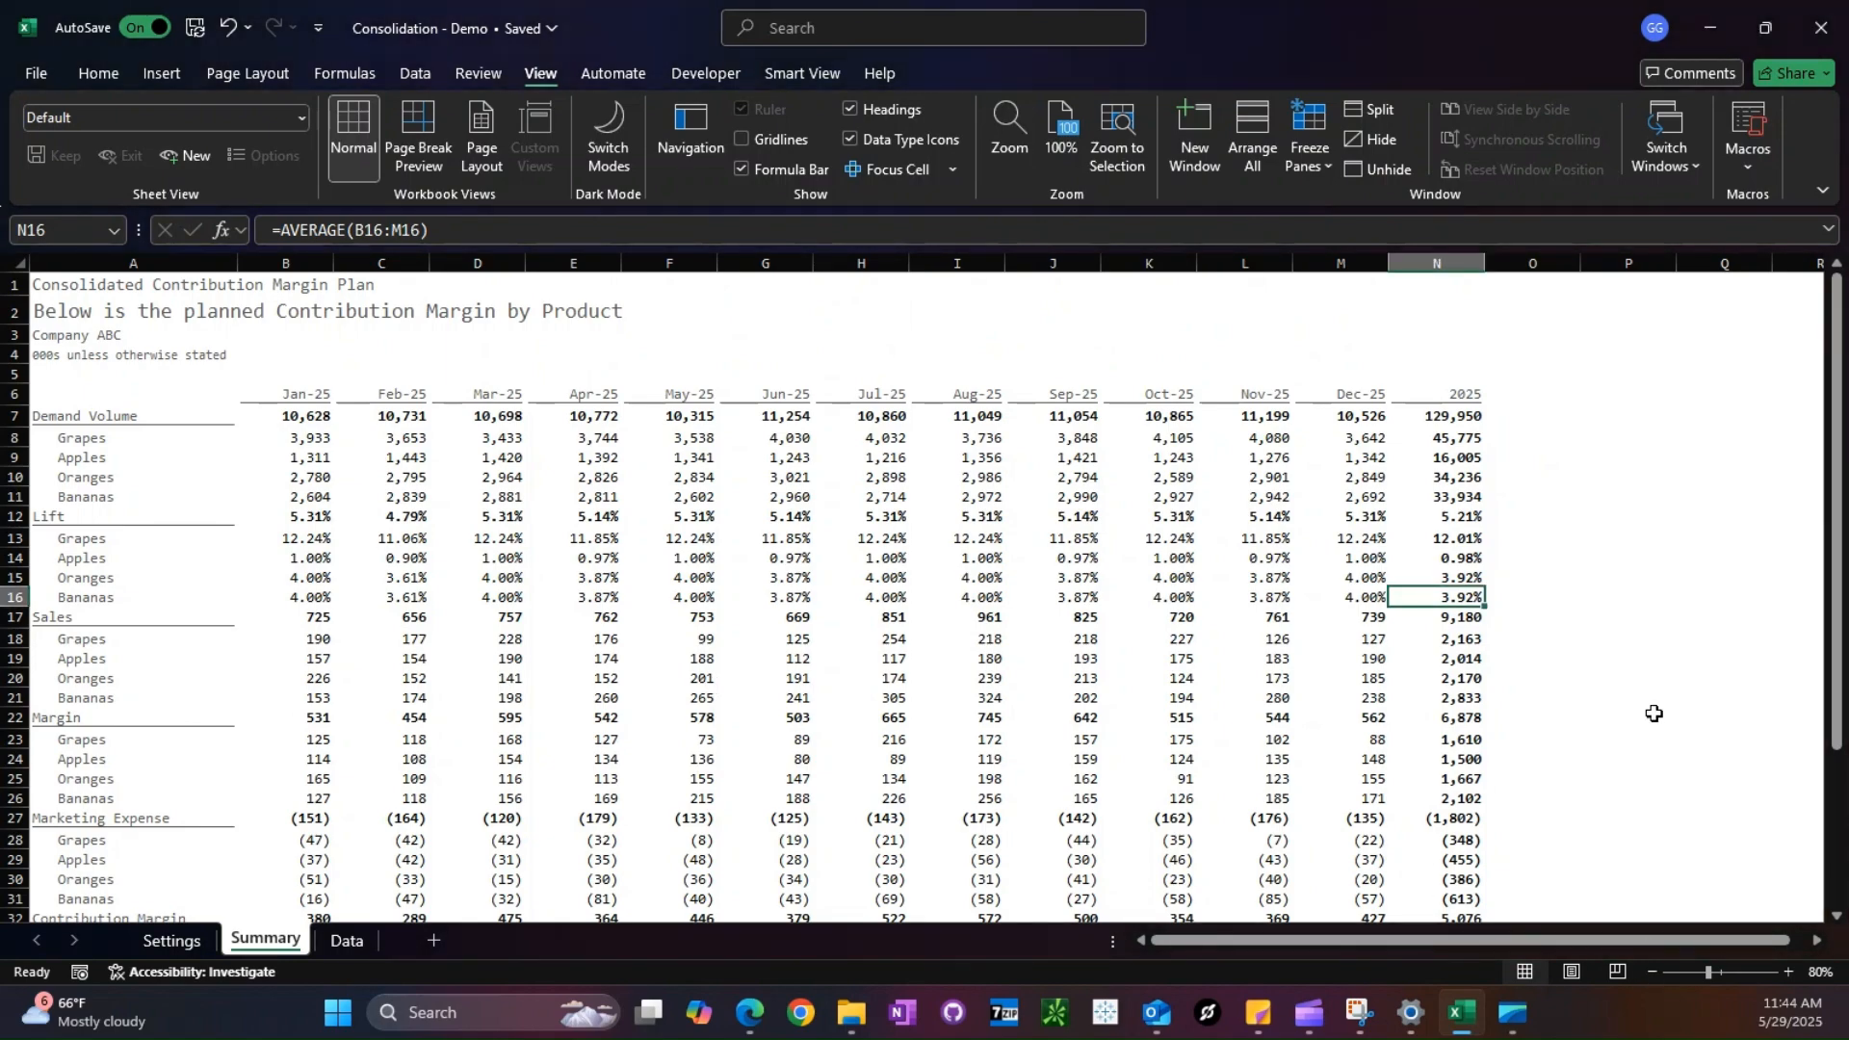